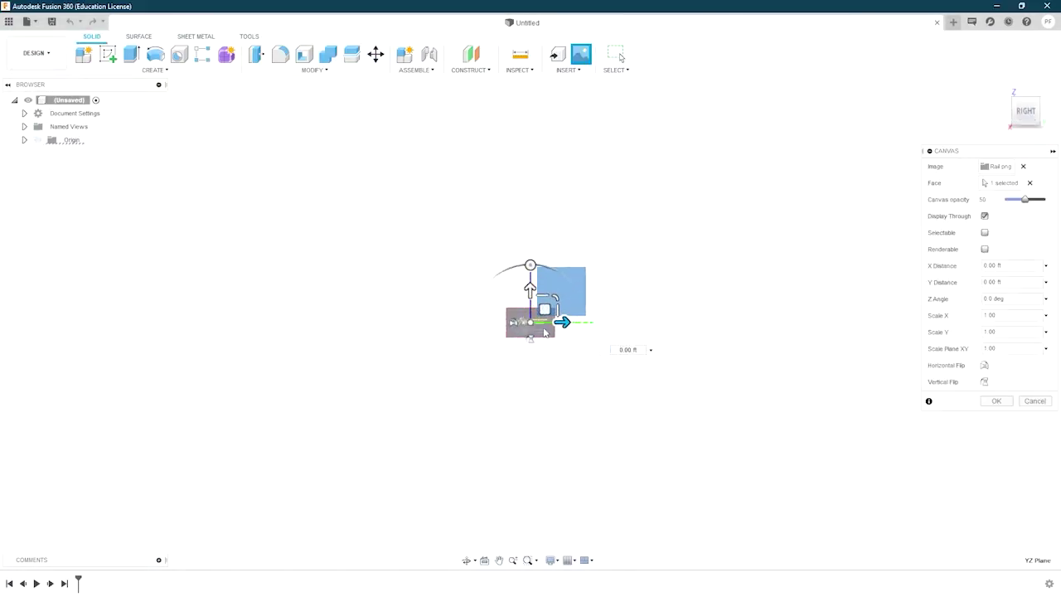
Step: Scale the GK-7 reference canvas to 2.607, place it, and zoom onto the gun
{"action": "left_click_drag", "start_coordinate": [545, 310], "coordinate": [561, 203]}
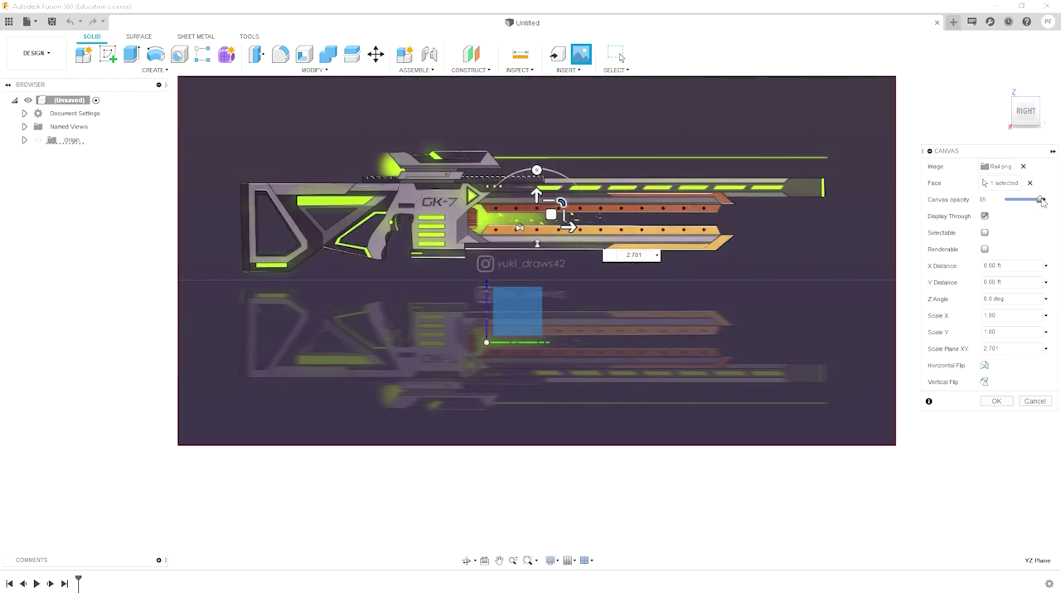
{"action": "left_click", "coordinate": [996, 400]}
{"action": "scroll", "coordinate": [328, 145], "scroll_direction": "up", "scroll_amount": 5}
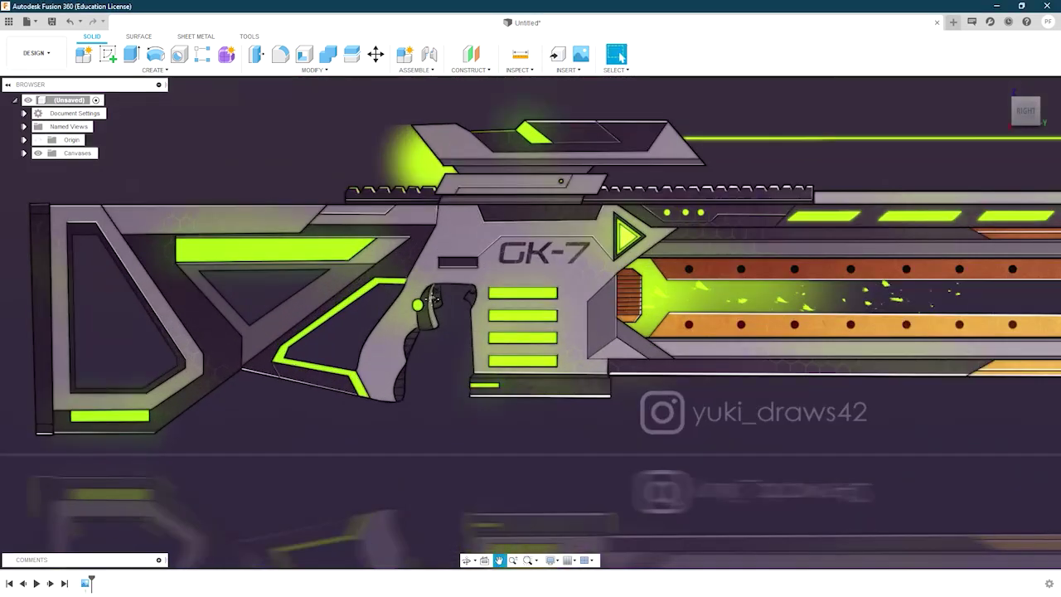
{"action": "middle_click_drag", "start_coordinate": [288, 339], "coordinate": [287, 389]}
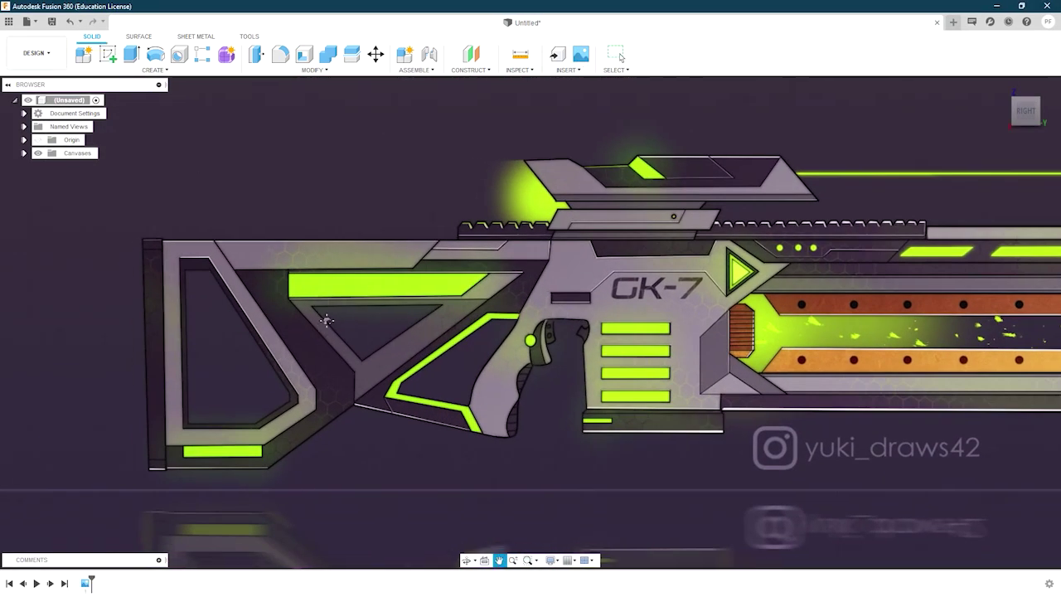
{"action": "scroll", "coordinate": [216, 275], "scroll_direction": "up", "scroll_amount": 2}
Step: Draw a line along the stock from its top edge to its bottom edge
{"action": "scroll", "coordinate": [169, 191], "scroll_direction": "up", "scroll_amount": 5}
{"action": "key", "text": "r"}
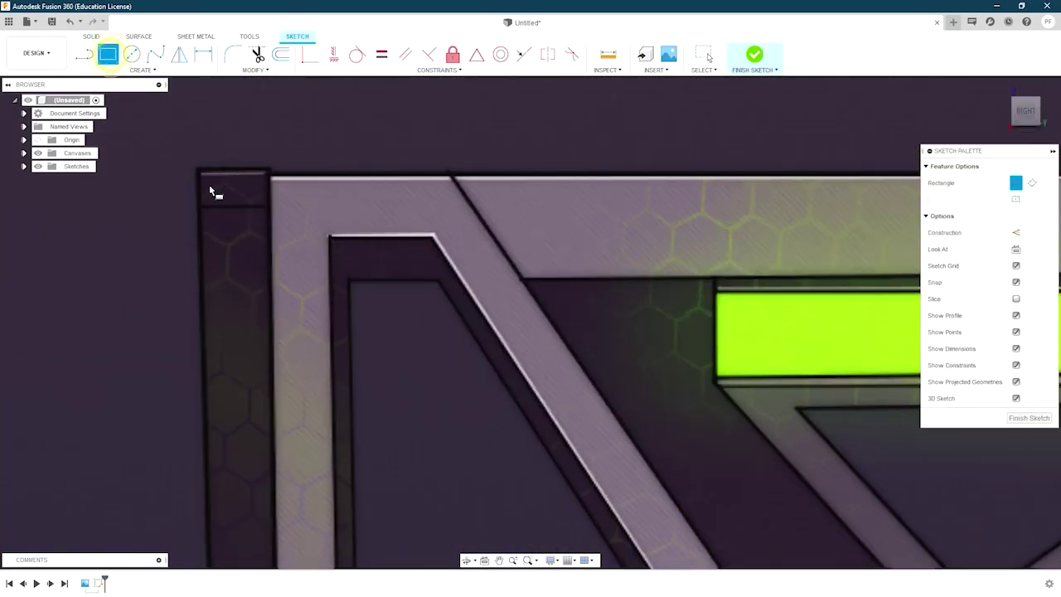
{"action": "scroll", "coordinate": [197, 168], "scroll_direction": "down", "scroll_amount": 2}
{"action": "scroll", "coordinate": [274, 171], "scroll_direction": "down", "scroll_amount": 3}
{"action": "scroll", "coordinate": [301, 428], "scroll_direction": "up", "scroll_amount": 4}
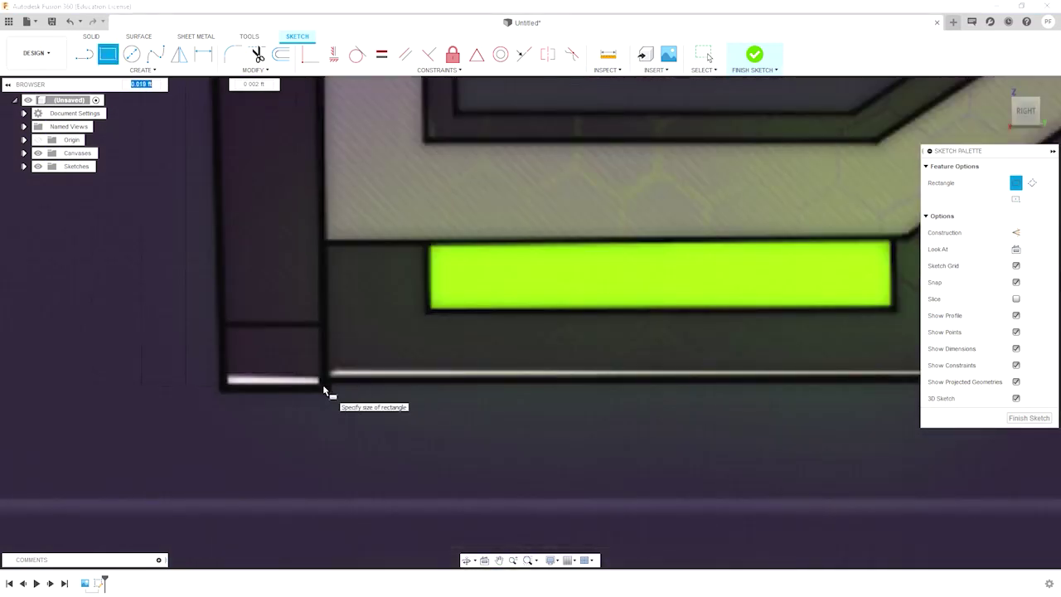
{"action": "scroll", "coordinate": [324, 390], "scroll_direction": "down", "scroll_amount": 1}
{"action": "scroll", "coordinate": [298, 532], "scroll_direction": "down", "scroll_amount": 2}
{"action": "scroll", "coordinate": [147, 112], "scroll_direction": "down", "scroll_amount": 2}
{"action": "key", "text": "l"}
{"action": "scroll", "coordinate": [318, 100], "scroll_direction": "up", "scroll_amount": 3}
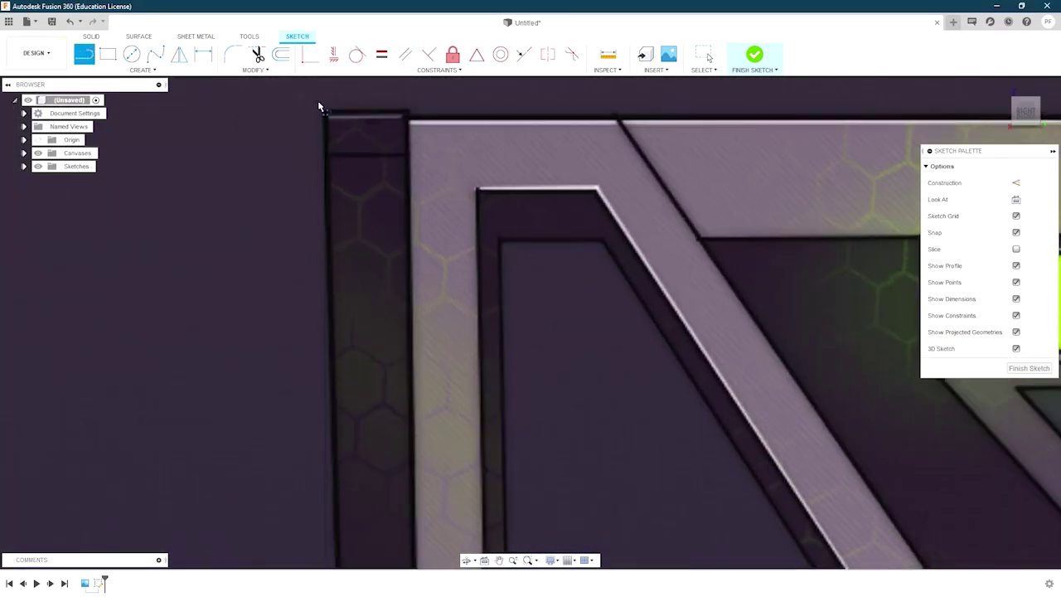
{"action": "scroll", "coordinate": [330, 125], "scroll_direction": "up", "scroll_amount": 2}
{"action": "left_click", "coordinate": [330, 125]}
{"action": "scroll", "coordinate": [393, 211], "scroll_direction": "down", "scroll_amount": 2}
{"action": "scroll", "coordinate": [407, 515], "scroll_direction": "up", "scroll_amount": 3}
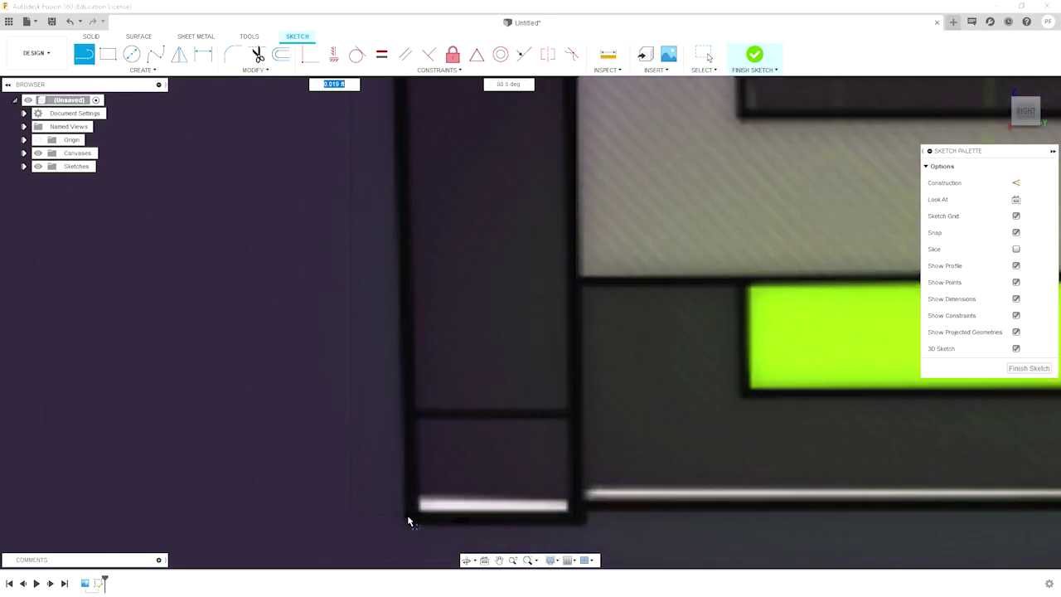
{"action": "left_click", "coordinate": [407, 515]}
{"action": "key", "text": "Escape"}
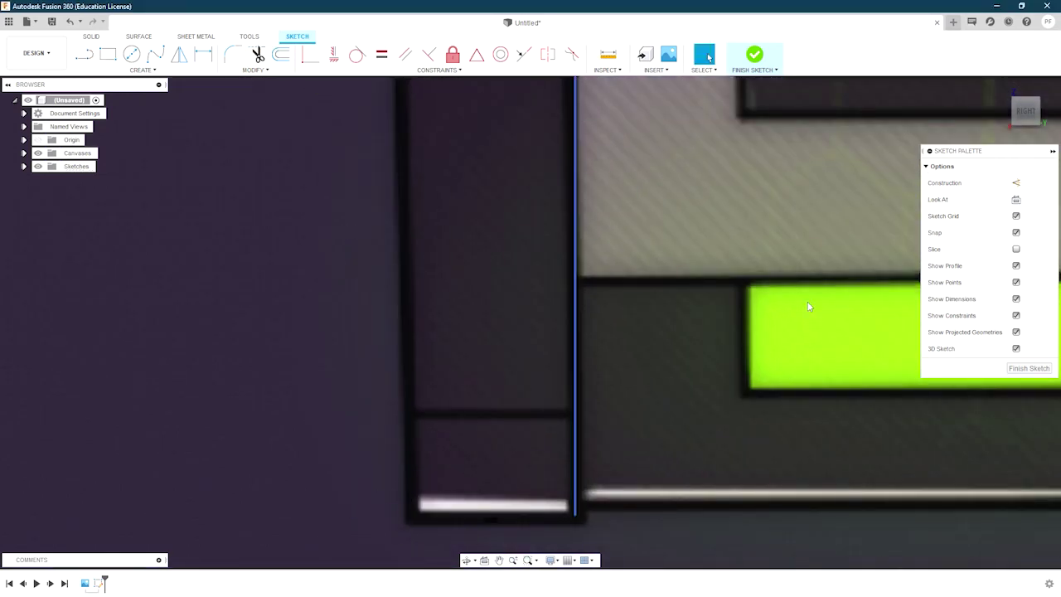
Step: Change the Rail canvas opacity through Edit Canvas
{"action": "right_click", "coordinate": [79, 168]}
{"action": "left_click", "coordinate": [99, 176]}
{"action": "mouse_move", "coordinate": [1041, 233]}
{"action": "left_mouse_down"}
{"action": "mouse_move", "coordinate": [1025, 233]}
{"action": "mouse_move", "coordinate": [1041, 234]}
{"action": "left_mouse_up"}
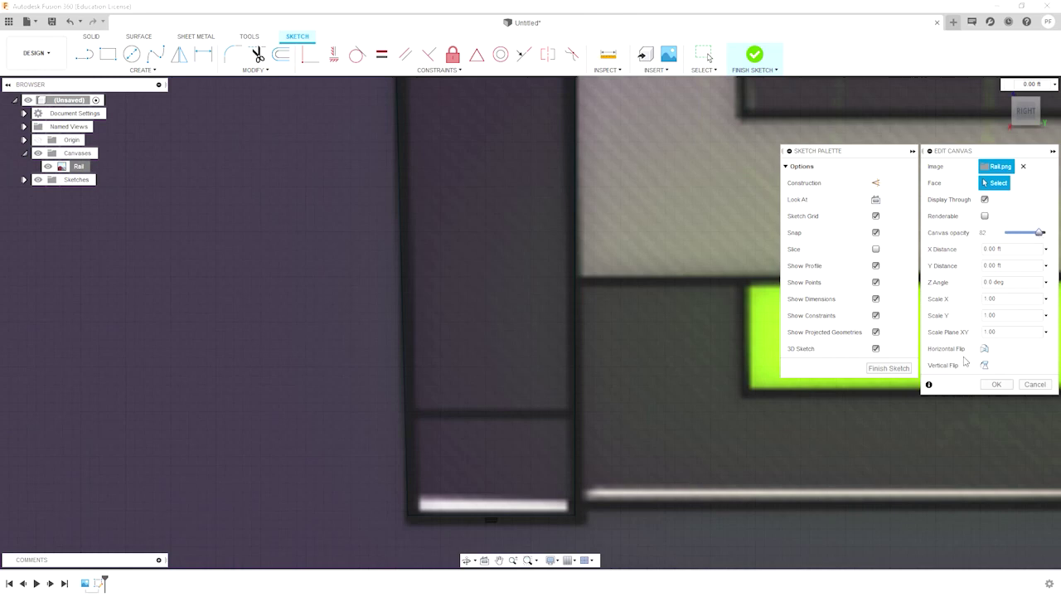
{"action": "left_click", "coordinate": [994, 384]}
Step: Trim away the extra line segment at the stock's corner
{"action": "scroll", "coordinate": [600, 274], "scroll_direction": "down", "scroll_amount": 3}
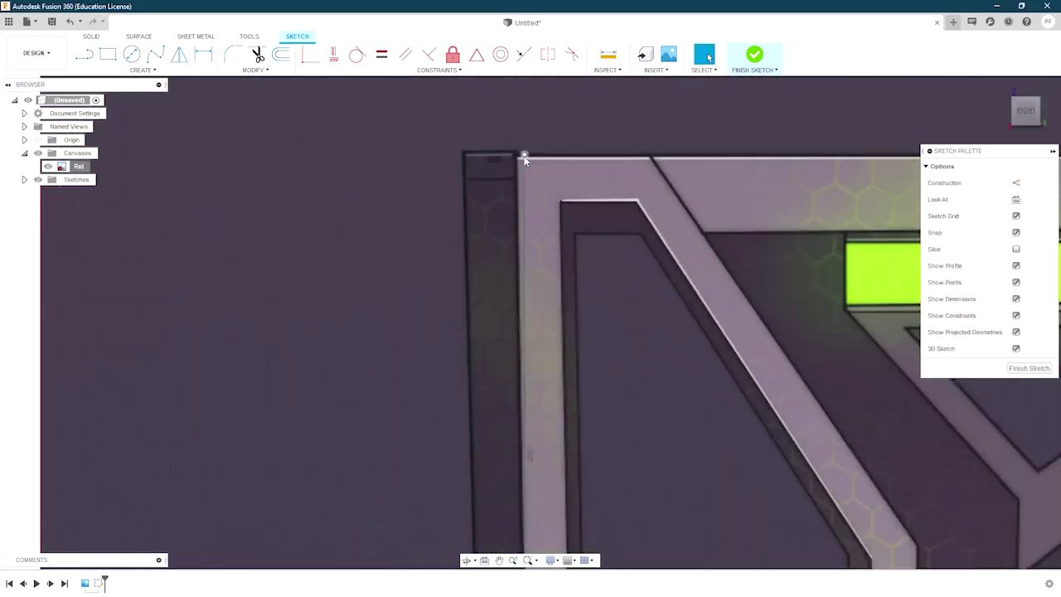
{"action": "scroll", "coordinate": [533, 157], "scroll_direction": "up", "scroll_amount": 5}
{"action": "scroll", "coordinate": [497, 159], "scroll_direction": "up", "scroll_amount": 3}
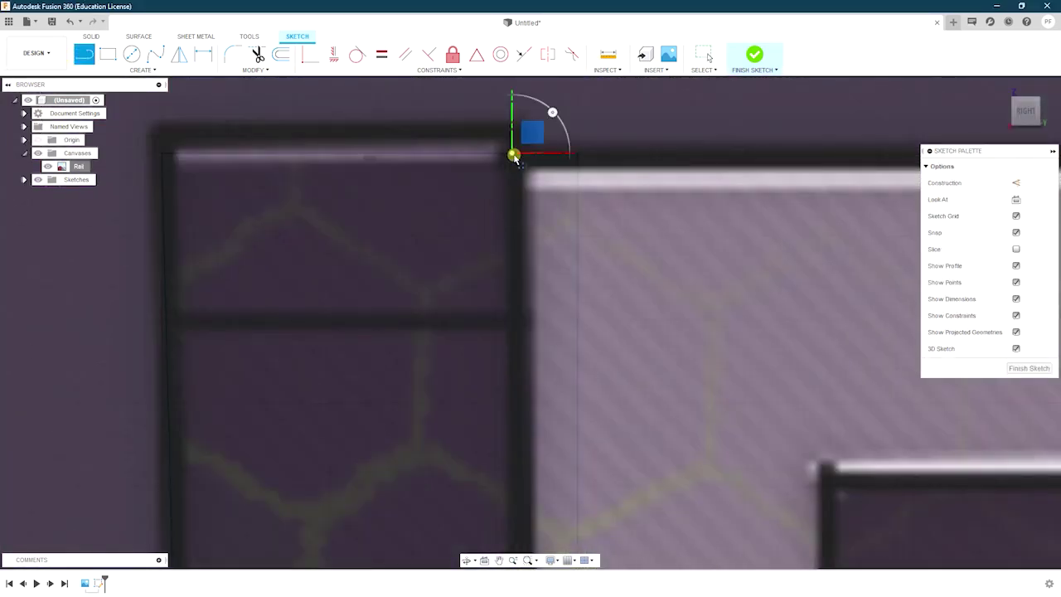
{"action": "scroll", "coordinate": [533, 237], "scroll_direction": "down", "scroll_amount": 3}
{"action": "scroll", "coordinate": [559, 450], "scroll_direction": "up", "scroll_amount": 3}
{"action": "scroll", "coordinate": [573, 431], "scroll_direction": "up", "scroll_amount": 2}
{"action": "key", "text": "Escape"}
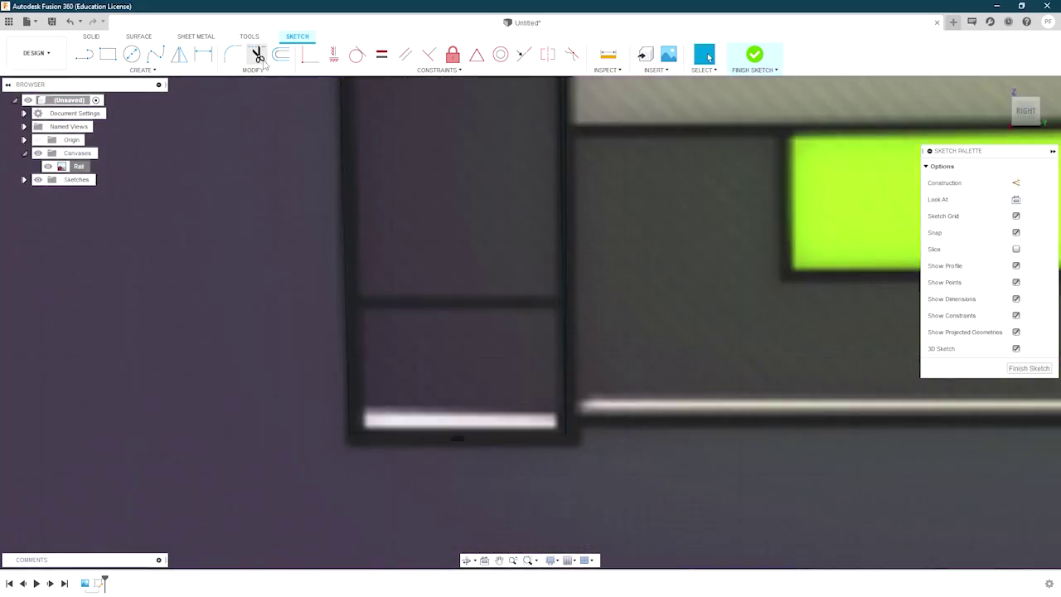
{"action": "left_click", "coordinate": [257, 54]}
{"action": "left_click", "coordinate": [567, 148]}
{"action": "scroll", "coordinate": [554, 251], "scroll_direction": "down", "scroll_amount": 3}
{"action": "scroll", "coordinate": [535, 213], "scroll_direction": "up", "scroll_amount": 3}
{"action": "scroll", "coordinate": [548, 238], "scroll_direction": "up", "scroll_amount": 2}
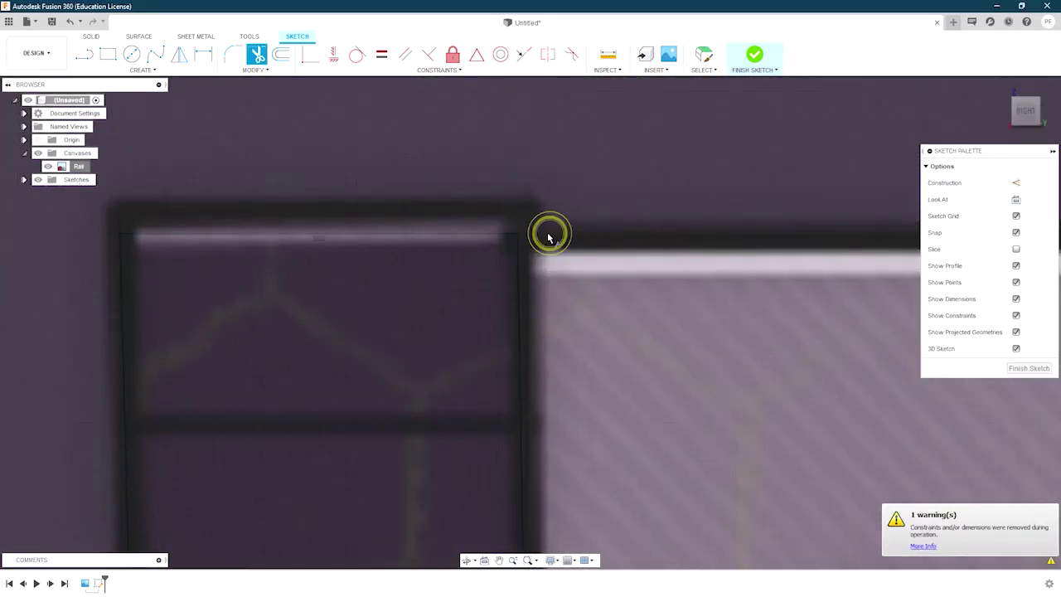
{"action": "scroll", "coordinate": [548, 238], "scroll_direction": "down", "scroll_amount": 2}
Step: Begin a line at the rail's top corner
{"action": "key", "text": "l"}
{"action": "scroll", "coordinate": [512, 253], "scroll_direction": "up", "scroll_amount": 2}
{"action": "left_click", "coordinate": [503, 244]}
{"action": "scroll", "coordinate": [562, 246], "scroll_direction": "down", "scroll_amount": 2}
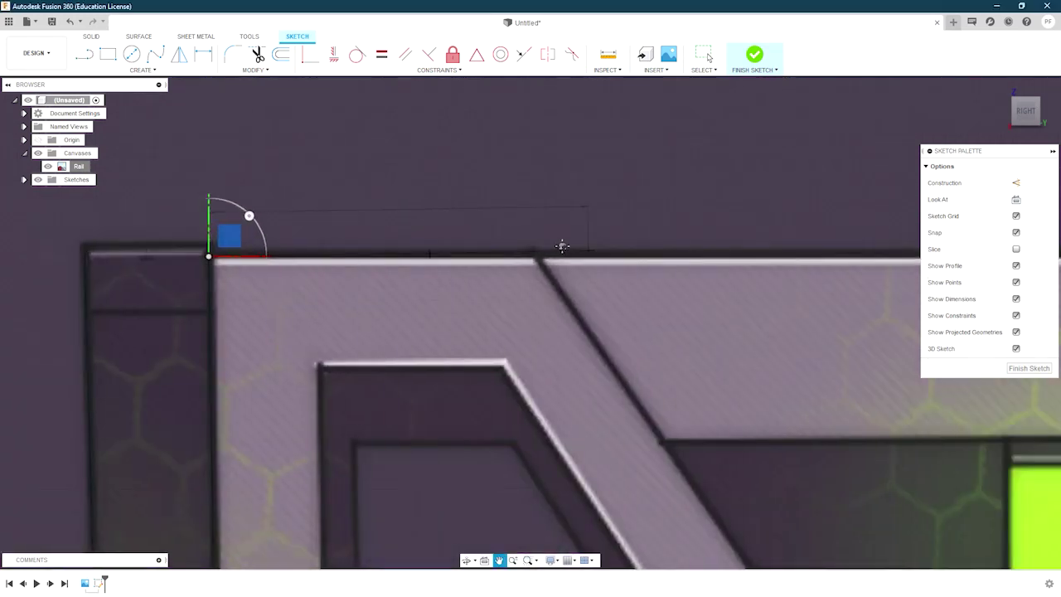
{"action": "key", "text": "l"}
{"action": "scroll", "coordinate": [563, 246], "scroll_direction": "up", "scroll_amount": 3}
{"action": "scroll", "coordinate": [531, 248], "scroll_direction": "down", "scroll_amount": 3}
{"action": "scroll", "coordinate": [621, 367], "scroll_direction": "up", "scroll_amount": 3}
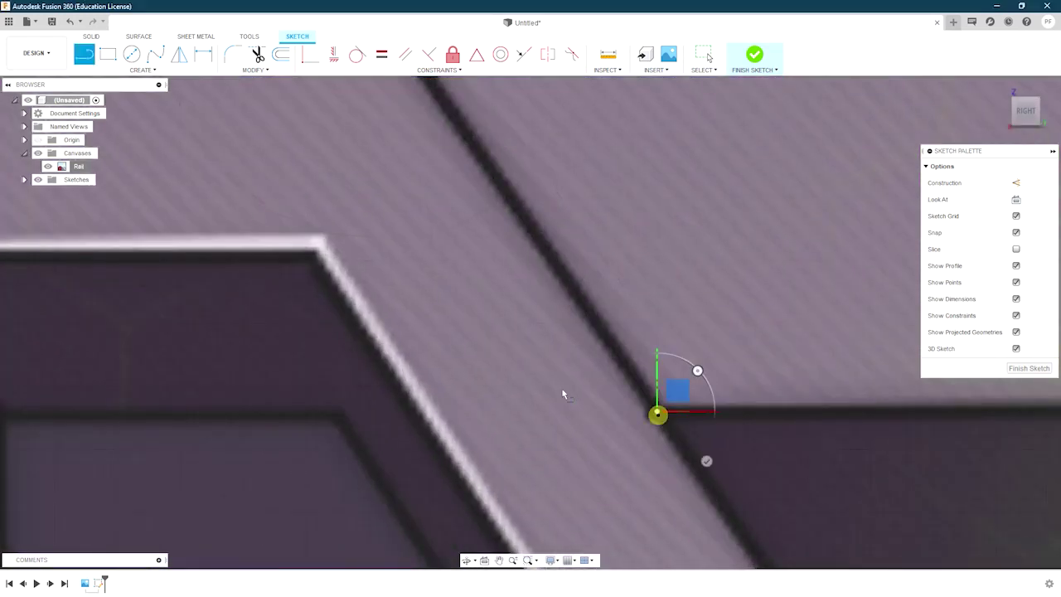
{"action": "scroll", "coordinate": [448, 335], "scroll_direction": "down", "scroll_amount": 3}
Step: Make the Rail canvas more opaque via Edit Canvas
{"action": "left_click", "coordinate": [76, 166]}
{"action": "right_click", "coordinate": [75, 166]}
{"action": "left_click", "coordinate": [104, 179]}
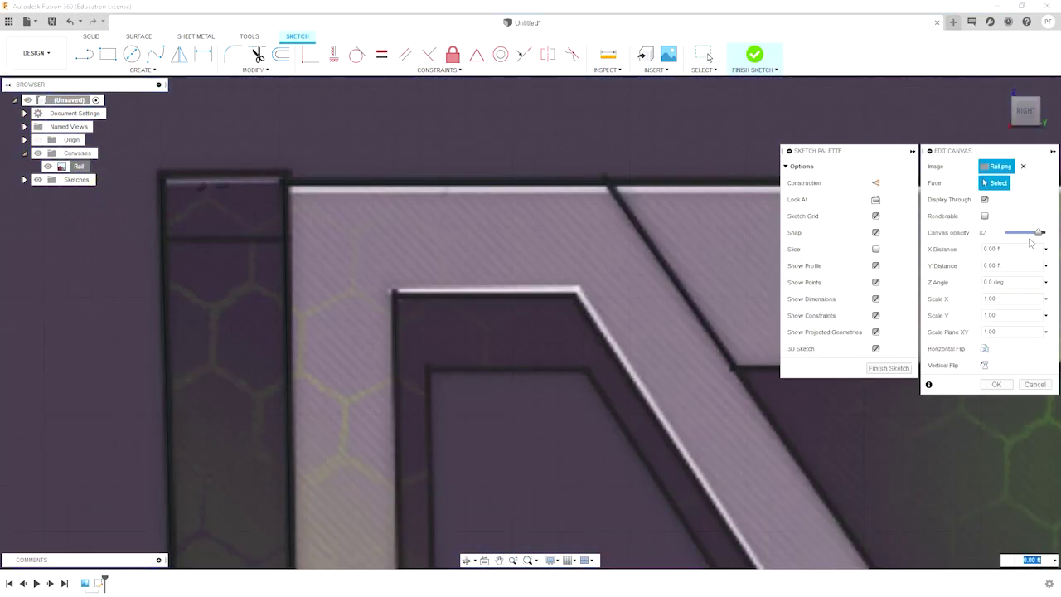
{"action": "left_click_drag", "start_coordinate": [1039, 234], "coordinate": [1030, 235]}
{"action": "left_click", "coordinate": [996, 383]}
Step: Trace line segments from the rail's corners along its angled outline
{"action": "scroll", "coordinate": [604, 235], "scroll_direction": "up", "scroll_amount": 3}
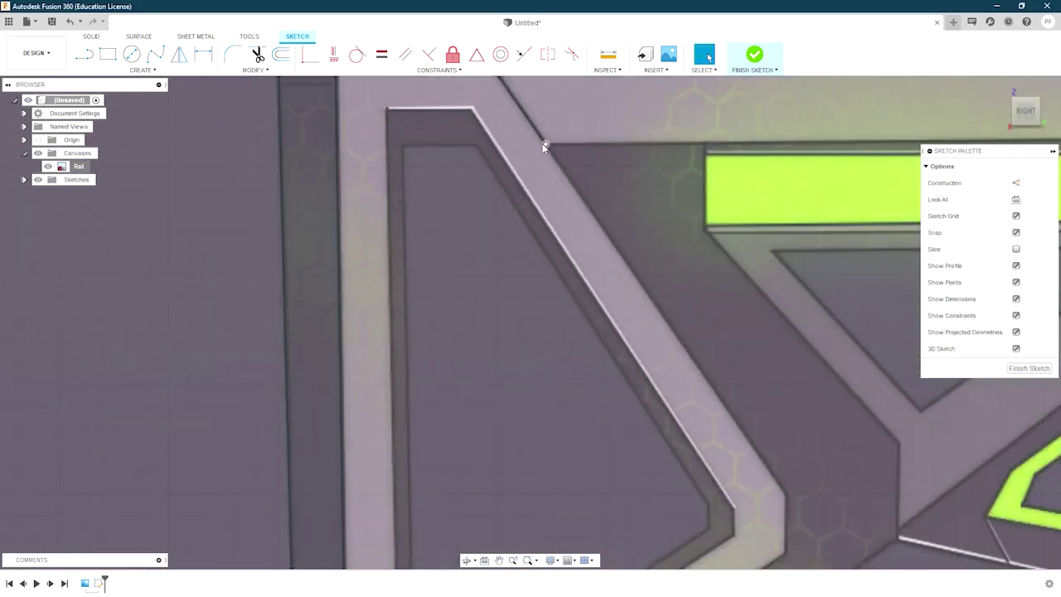
{"action": "scroll", "coordinate": [786, 499], "scroll_direction": "up", "scroll_amount": 2}
{"action": "scroll", "coordinate": [717, 398], "scroll_direction": "up", "scroll_amount": 2}
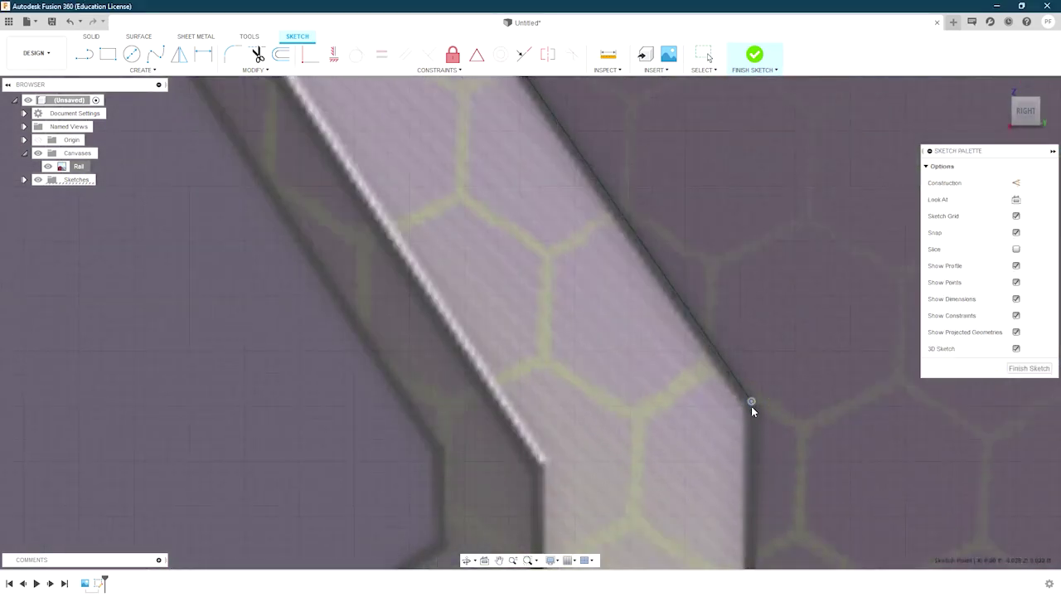
{"action": "scroll", "coordinate": [775, 396], "scroll_direction": "down", "scroll_amount": 2}
{"action": "left_click", "coordinate": [718, 336]}
{"action": "scroll", "coordinate": [749, 232], "scroll_direction": "up", "scroll_amount": 3}
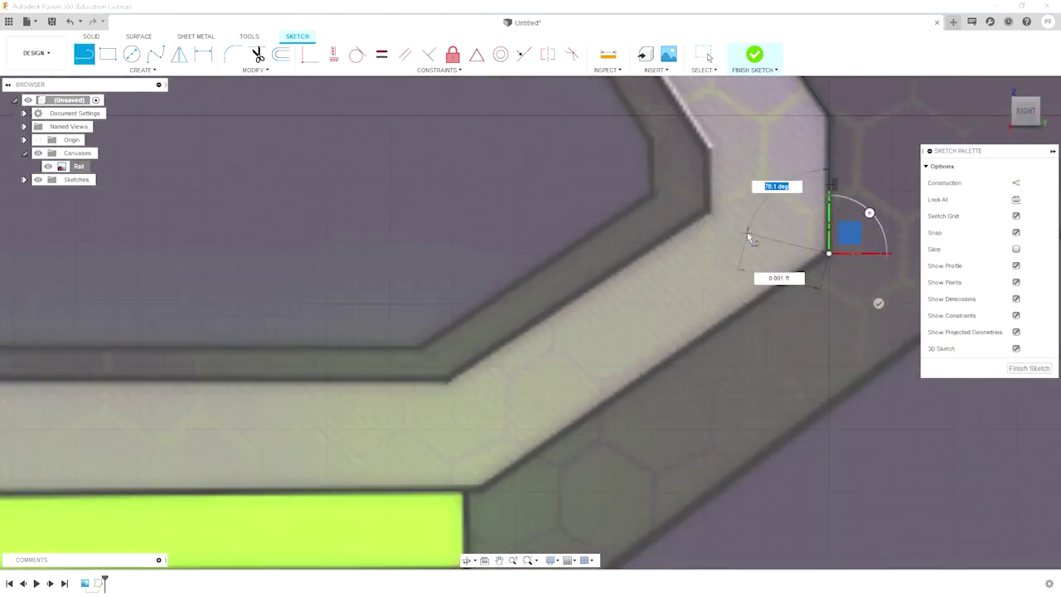
{"action": "scroll", "coordinate": [537, 419], "scroll_direction": "up", "scroll_amount": 3}
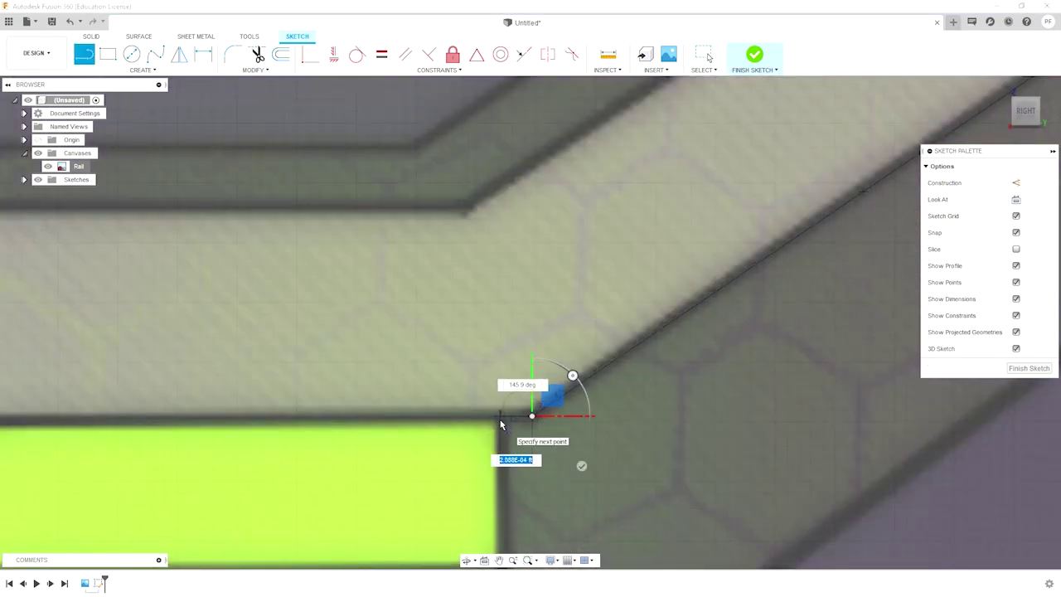
{"action": "scroll", "coordinate": [531, 338], "scroll_direction": "up", "scroll_amount": 2}
{"action": "scroll", "coordinate": [533, 341], "scroll_direction": "up", "scroll_amount": 2}
{"action": "key", "text": "Escape"}
{"action": "scroll", "coordinate": [451, 348], "scroll_direction": "down", "scroll_amount": 3}
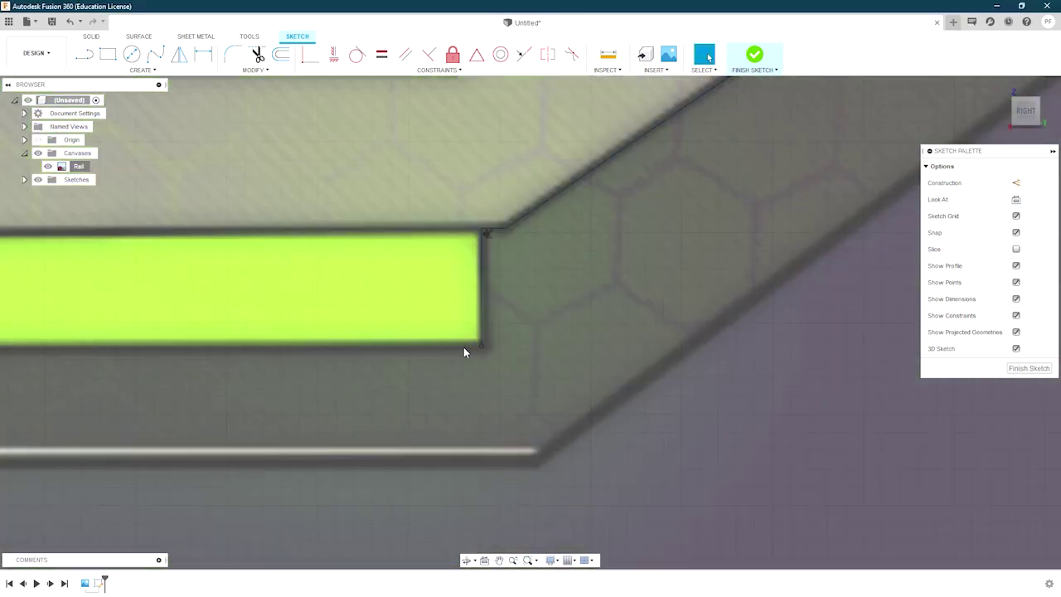
{"action": "scroll", "coordinate": [463, 347], "scroll_direction": "down", "scroll_amount": 3}
{"action": "scroll", "coordinate": [464, 332], "scroll_direction": "up", "scroll_amount": 3}
{"action": "scroll", "coordinate": [526, 349], "scroll_direction": "up", "scroll_amount": 2}
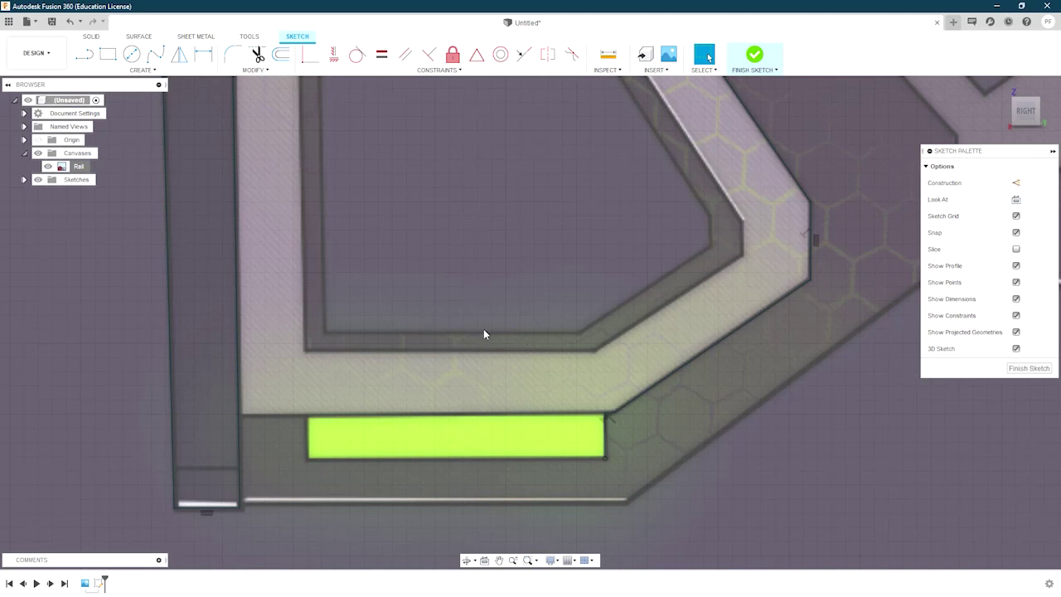
{"action": "key", "text": "l"}
{"action": "scroll", "coordinate": [580, 486], "scroll_direction": "up", "scroll_amount": 2}
{"action": "scroll", "coordinate": [639, 356], "scroll_direction": "up", "scroll_amount": 3}
{"action": "left_click", "coordinate": [639, 356]}
{"action": "scroll", "coordinate": [147, 367], "scroll_direction": "up", "scroll_amount": 3}
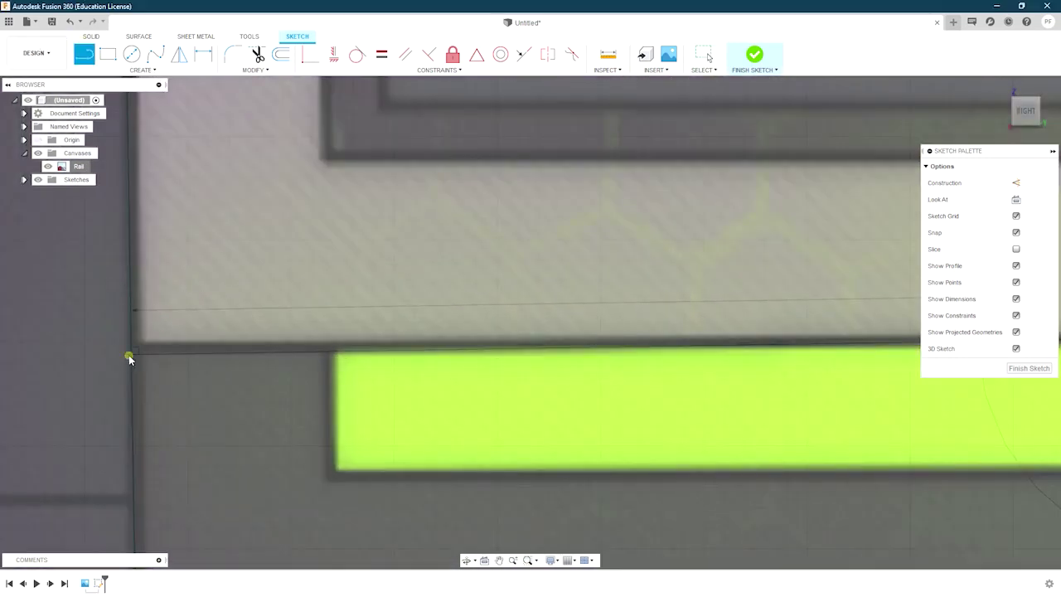
{"action": "key", "text": "Escape"}
{"action": "scroll", "coordinate": [130, 356], "scroll_direction": "down", "scroll_amount": 3}
{"action": "scroll", "coordinate": [140, 355], "scroll_direction": "up", "scroll_amount": 4}
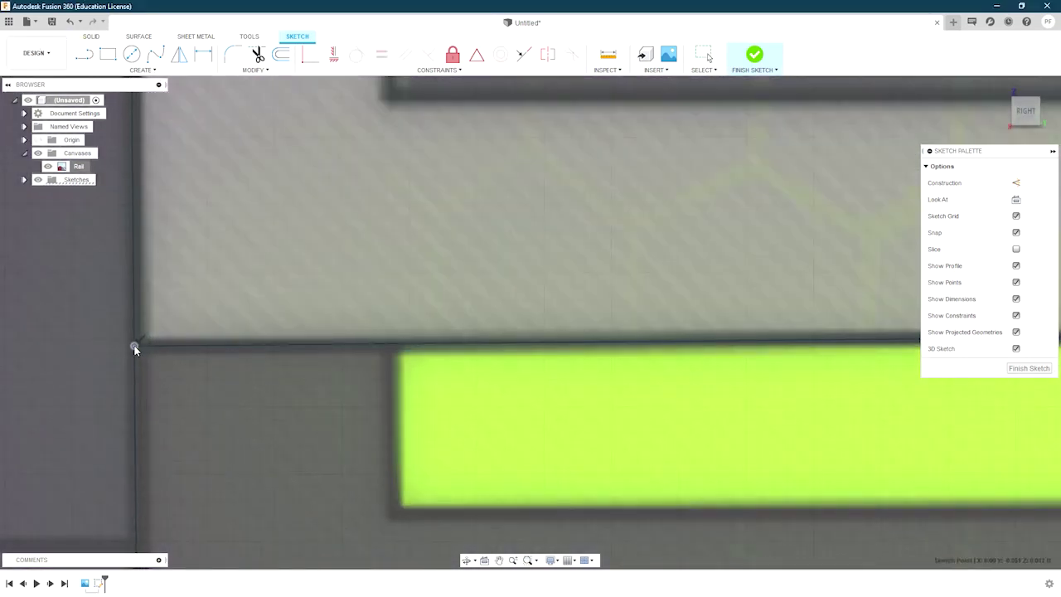
{"action": "scroll", "coordinate": [136, 352], "scroll_direction": "down", "scroll_amount": 2}
Step: Trim away the extra line segment on the rail outline
{"action": "key", "text": "r"}
{"action": "scroll", "coordinate": [208, 280], "scroll_direction": "down", "scroll_amount": 1}
{"action": "scroll", "coordinate": [249, 332], "scroll_direction": "up", "scroll_amount": 2}
{"action": "scroll", "coordinate": [251, 332], "scroll_direction": "down", "scroll_amount": 3}
{"action": "scroll", "coordinate": [755, 381], "scroll_direction": "up", "scroll_amount": 3}
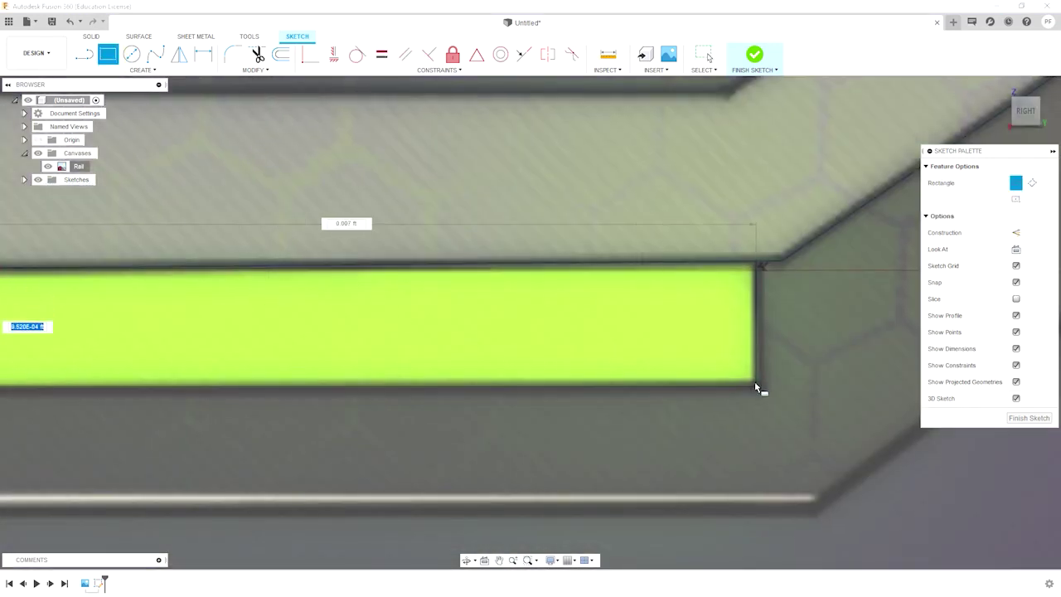
{"action": "key", "text": "Escape"}
{"action": "scroll", "coordinate": [756, 331], "scroll_direction": "up", "scroll_amount": 1}
{"action": "scroll", "coordinate": [757, 302], "scroll_direction": "up", "scroll_amount": 3}
{"action": "left_click", "coordinate": [662, 266]}
{"action": "scroll", "coordinate": [750, 253], "scroll_direction": "up", "scroll_amount": 1}
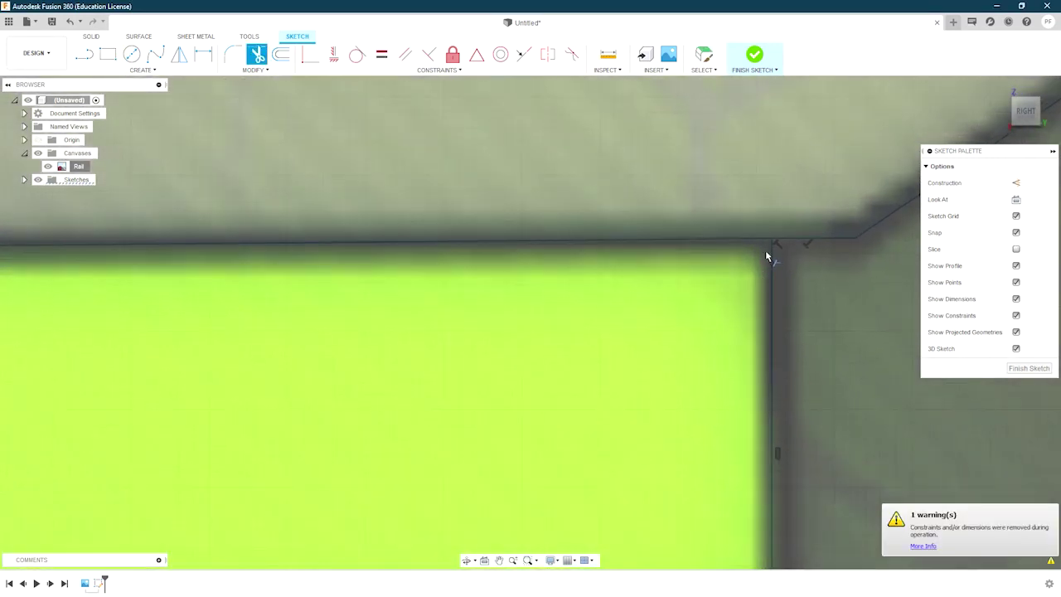
{"action": "key", "text": "Escape"}
{"action": "scroll", "coordinate": [637, 310], "scroll_direction": "down", "scroll_amount": 2}
{"action": "scroll", "coordinate": [705, 389], "scroll_direction": "down", "scroll_amount": 2}
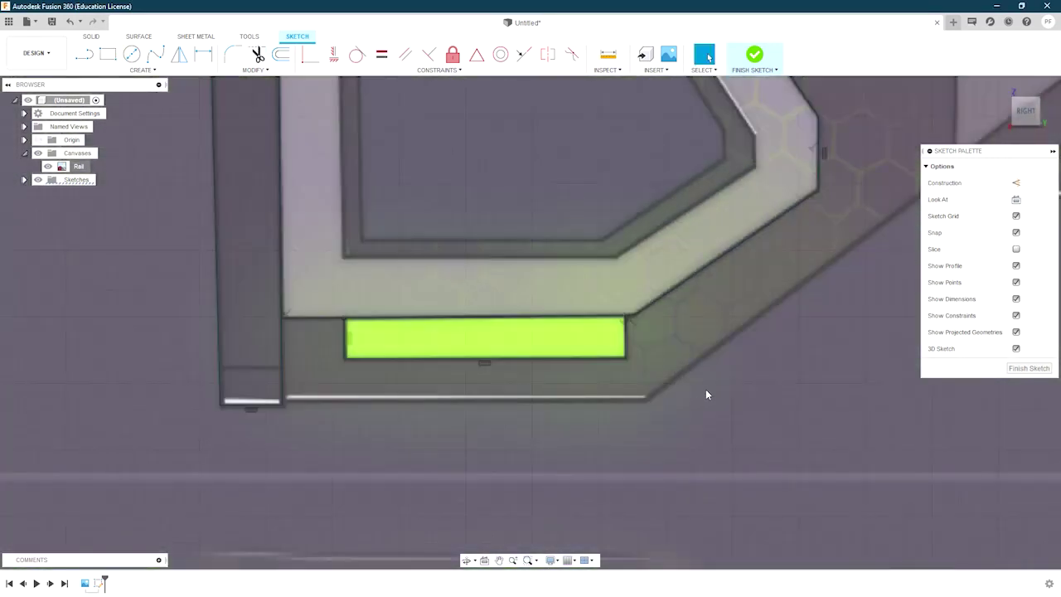
{"action": "scroll", "coordinate": [227, 351], "scroll_direction": "up", "scroll_amount": 3}
{"action": "scroll", "coordinate": [253, 387], "scroll_direction": "up", "scroll_amount": 1}
Step: Draw a line from the rail's right end up to its upper corner
{"action": "left_click", "coordinate": [254, 387]}
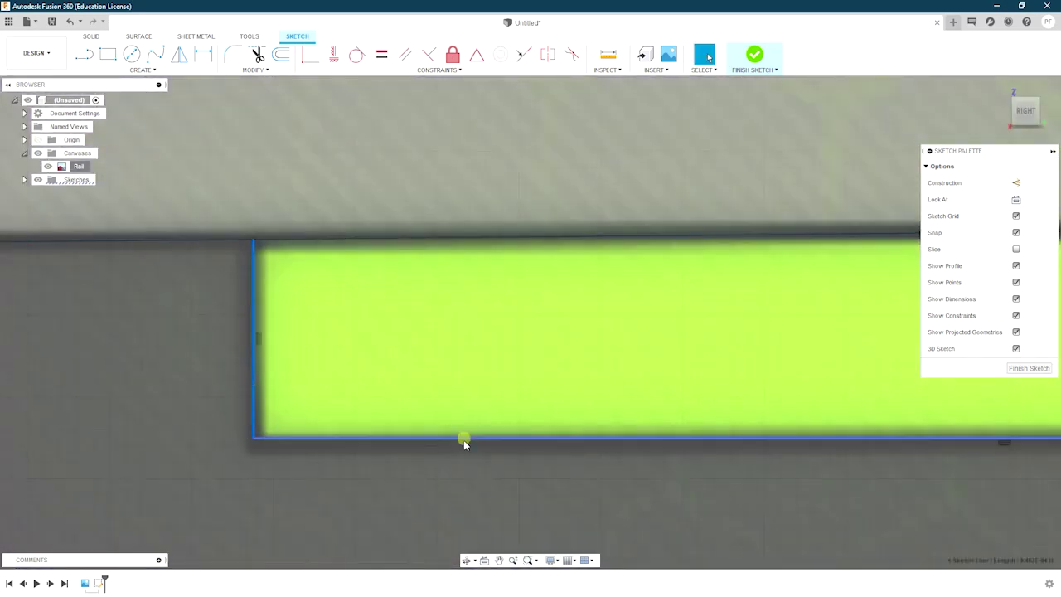
{"action": "scroll", "coordinate": [464, 442], "scroll_direction": "down", "scroll_amount": 3}
{"action": "scroll", "coordinate": [730, 388], "scroll_direction": "up", "scroll_amount": 2}
{"action": "scroll", "coordinate": [663, 394], "scroll_direction": "down", "scroll_amount": 1}
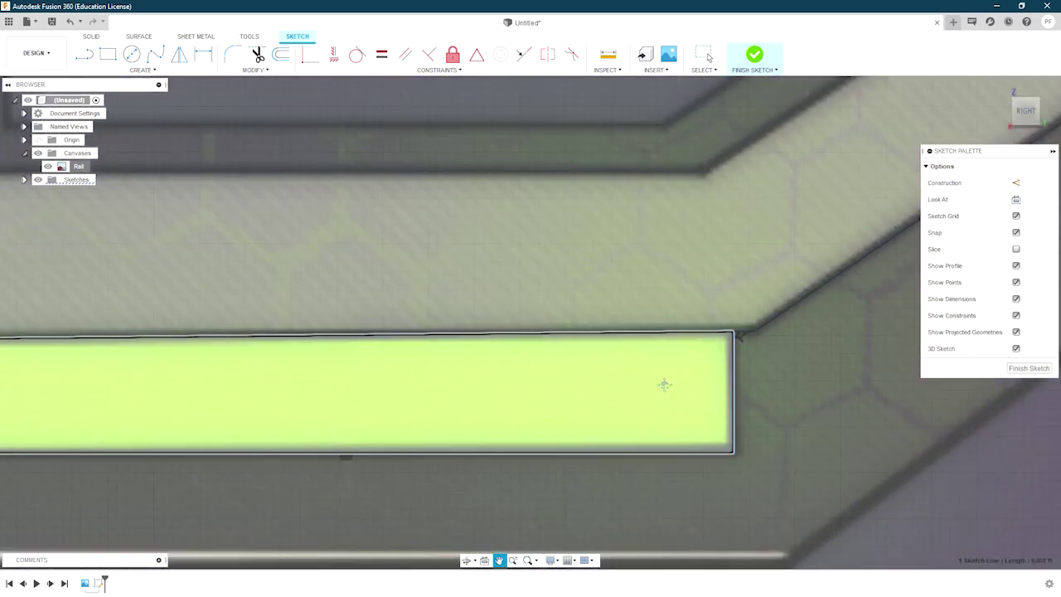
{"action": "scroll", "coordinate": [729, 464], "scroll_direction": "down", "scroll_amount": 2}
{"action": "scroll", "coordinate": [221, 454], "scroll_direction": "up", "scroll_amount": 3}
{"action": "key", "text": "l"}
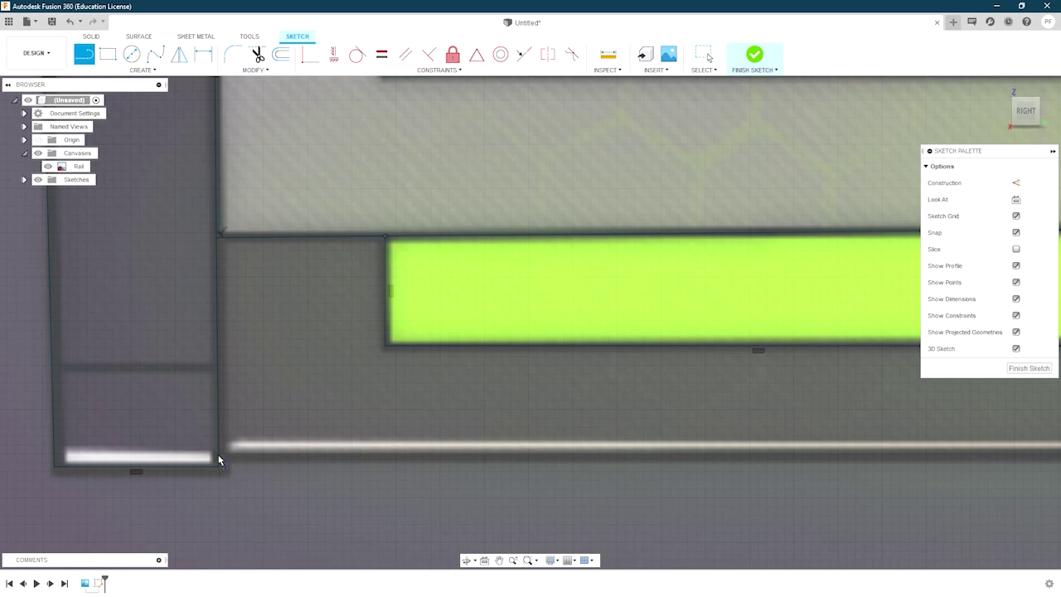
{"action": "scroll", "coordinate": [220, 459], "scroll_direction": "down", "scroll_amount": 2}
{"action": "scroll", "coordinate": [681, 404], "scroll_direction": "up", "scroll_amount": 2}
{"action": "left_click", "coordinate": [682, 404]}
{"action": "scroll", "coordinate": [695, 238], "scroll_direction": "up", "scroll_amount": 2}
{"action": "scroll", "coordinate": [650, 256], "scroll_direction": "up", "scroll_amount": 2}
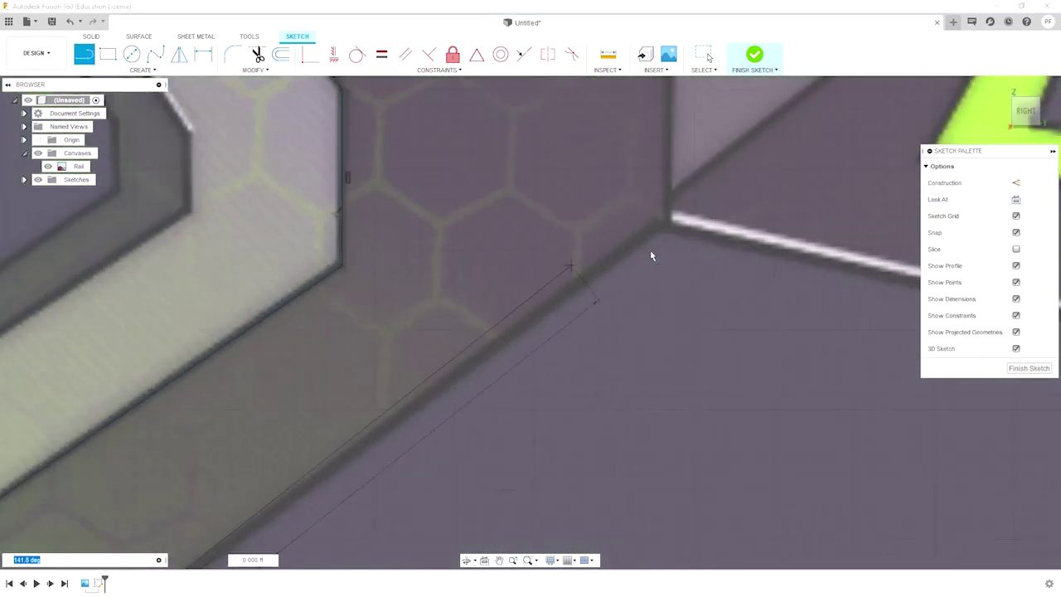
{"action": "scroll", "coordinate": [676, 213], "scroll_direction": "up", "scroll_amount": 2}
{"action": "left_click", "coordinate": [680, 216]}
{"action": "key", "text": "Escape"}
{"action": "scroll", "coordinate": [484, 446], "scroll_direction": "down", "scroll_amount": 5}
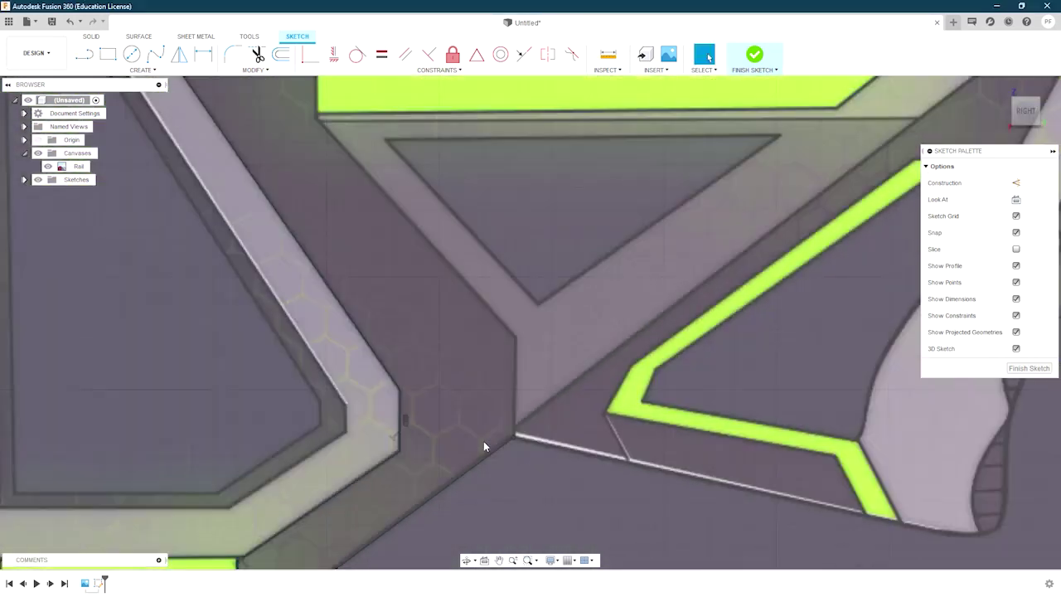
Step: Add another line from a lower rail corner up to the rail edge
{"action": "key", "text": "l"}
{"action": "scroll", "coordinate": [575, 429], "scroll_direction": "up", "scroll_amount": 3}
{"action": "left_click", "coordinate": [576, 422]}
{"action": "scroll", "coordinate": [563, 411], "scroll_direction": "up", "scroll_amount": 2}
{"action": "scroll", "coordinate": [563, 265], "scroll_direction": "up", "scroll_amount": 2}
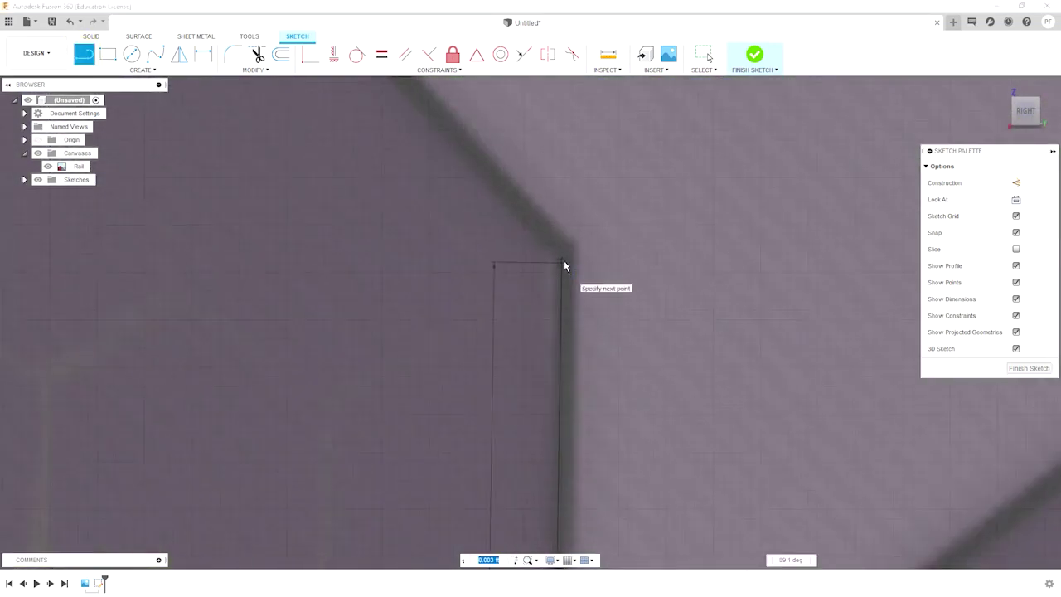
{"action": "left_click", "coordinate": [562, 255]}
{"action": "scroll", "coordinate": [415, 247], "scroll_direction": "down", "scroll_amount": 3}
{"action": "scroll", "coordinate": [472, 248], "scroll_direction": "up", "scroll_amount": 3}
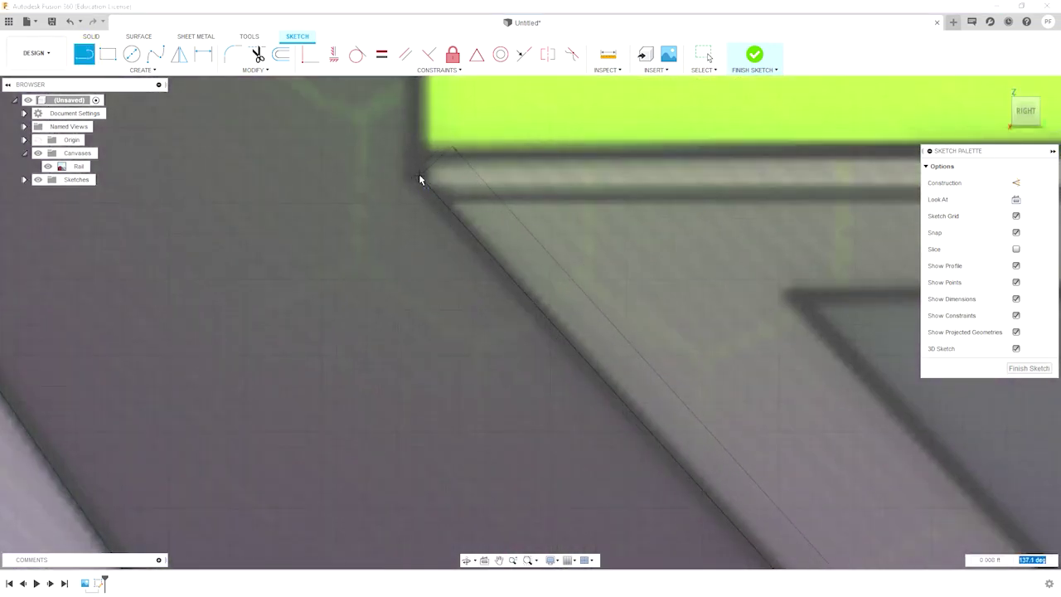
{"action": "scroll", "coordinate": [451, 155], "scroll_direction": "up", "scroll_amount": 3}
{"action": "scroll", "coordinate": [451, 152], "scroll_direction": "down", "scroll_amount": 3}
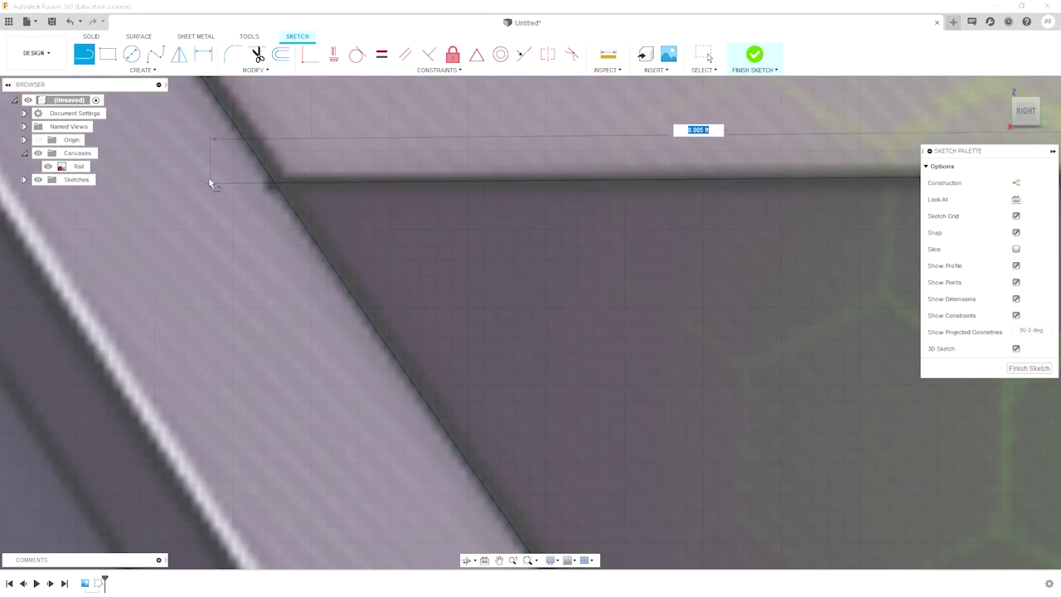
{"action": "key", "text": "Escape"}
{"action": "middle_click_drag", "start_coordinate": [242, 180], "coordinate": [498, 233]}
Step: Draw a vertical line down the rail's inner frame edge to its corner
{"action": "scroll", "coordinate": [499, 234], "scroll_direction": "down", "scroll_amount": 3}
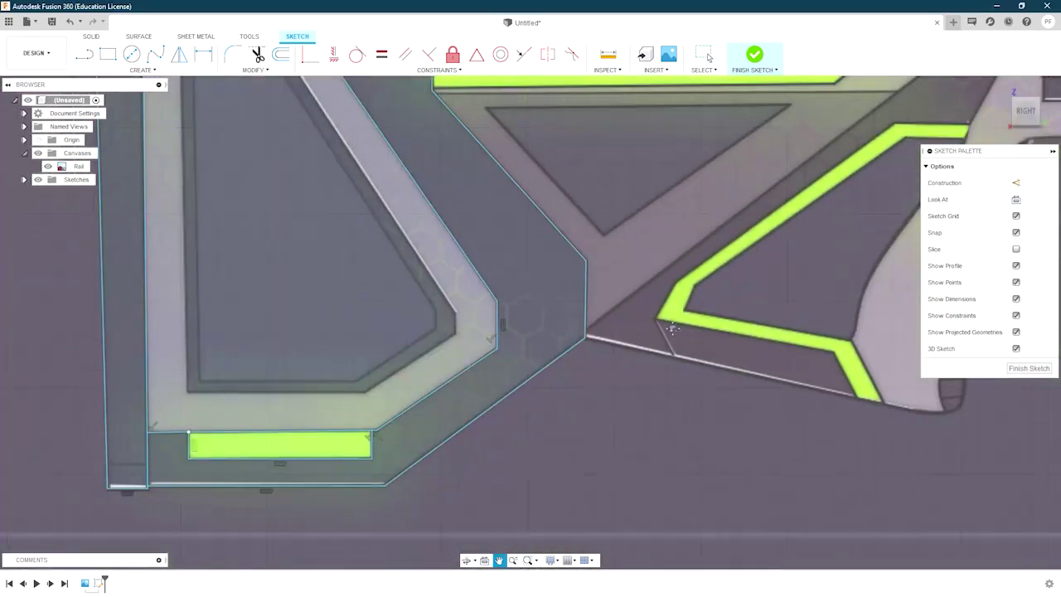
{"action": "scroll", "coordinate": [250, 158], "scroll_direction": "up", "scroll_amount": 4}
{"action": "key", "text": "l"}
{"action": "scroll", "coordinate": [269, 163], "scroll_direction": "up", "scroll_amount": 2}
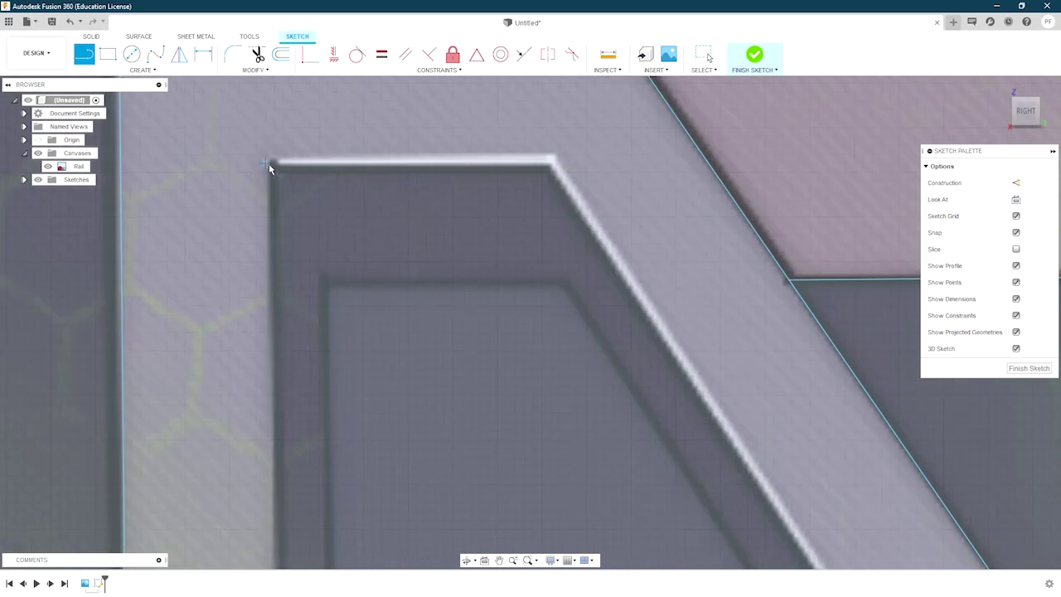
{"action": "scroll", "coordinate": [269, 163], "scroll_direction": "up", "scroll_amount": 2}
{"action": "left_click", "coordinate": [269, 162]}
{"action": "scroll", "coordinate": [269, 162], "scroll_direction": "down", "scroll_amount": 3}
{"action": "scroll", "coordinate": [285, 273], "scroll_direction": "up", "scroll_amount": 4}
{"action": "scroll", "coordinate": [342, 428], "scroll_direction": "up", "scroll_amount": 2}
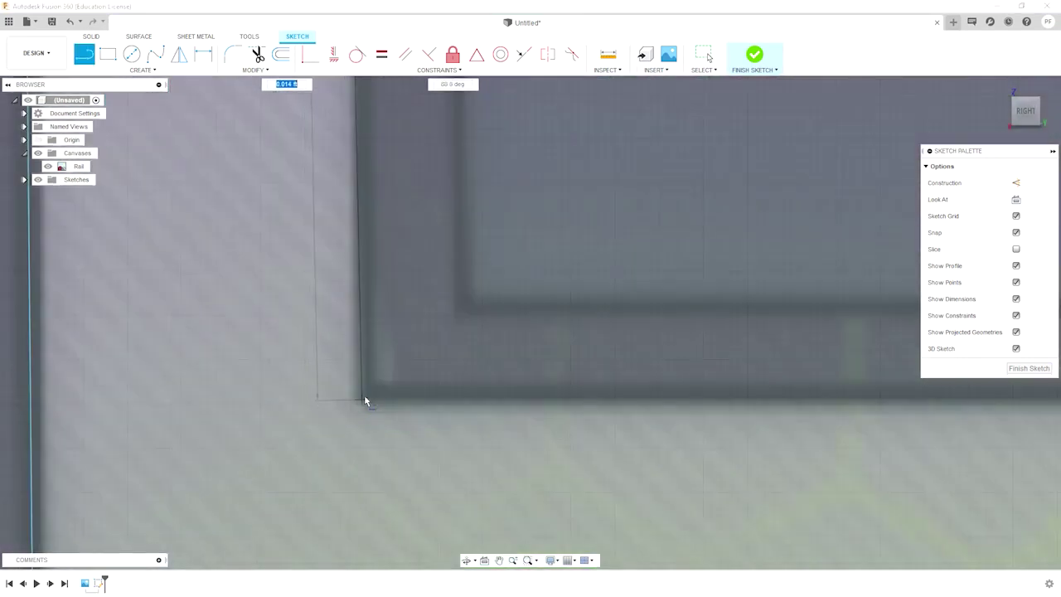
{"action": "left_click", "coordinate": [361, 403]}
{"action": "scroll", "coordinate": [362, 403], "scroll_direction": "down", "scroll_amount": 3}
{"action": "scroll", "coordinate": [227, 444], "scroll_direction": "up", "scroll_amount": 4}
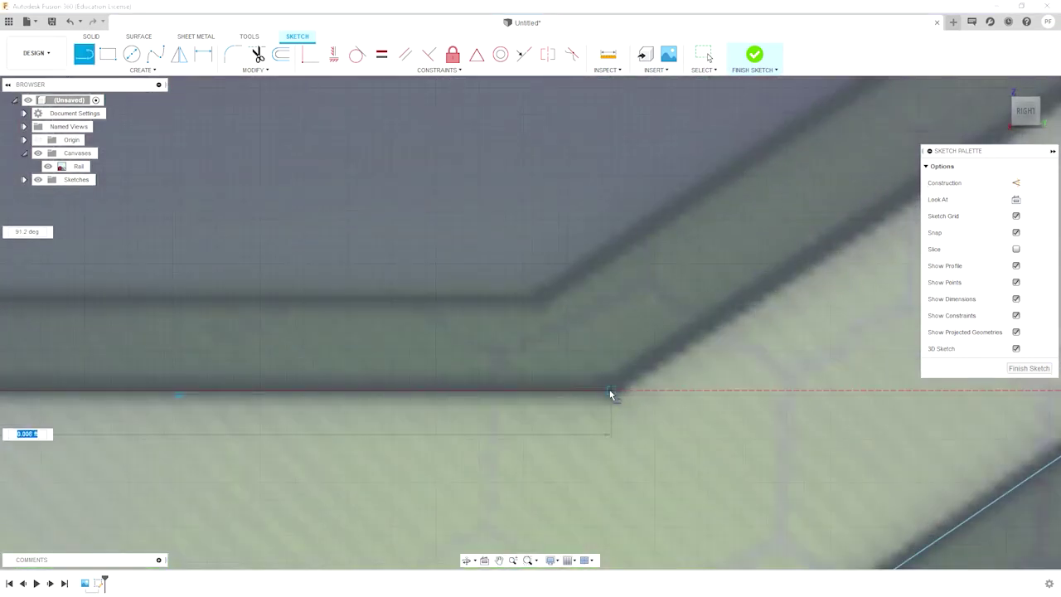
Step: Continue the inner-frame lines to the inner corner and start offsetting the loop
{"action": "left_click", "coordinate": [611, 434]}
{"action": "mouse_move", "coordinate": [611, 393]}
{"action": "middle_mouse_down"}
{"action": "mouse_move", "coordinate": [507, 324]}
{"action": "mouse_move", "coordinate": [709, 318]}
{"action": "middle_mouse_up"}
{"action": "scroll", "coordinate": [709, 318], "scroll_direction": "up", "scroll_amount": 3}
{"action": "left_click", "coordinate": [733, 307]}
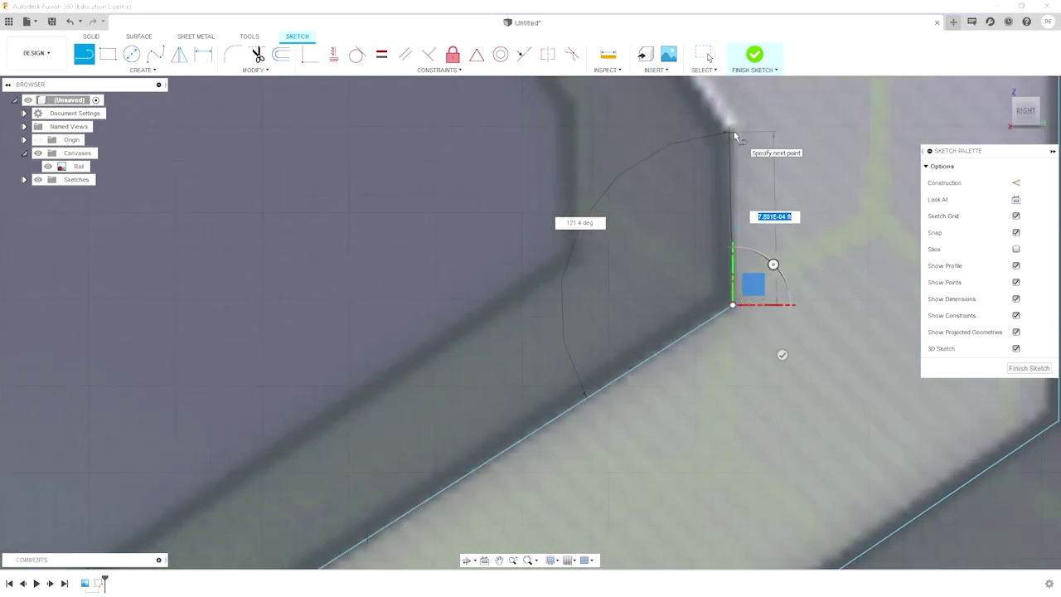
{"action": "scroll", "coordinate": [725, 408], "scroll_direction": "down", "scroll_amount": 3}
{"action": "scroll", "coordinate": [513, 221], "scroll_direction": "down", "scroll_amount": 2}
{"action": "scroll", "coordinate": [512, 220], "scroll_direction": "up", "scroll_amount": 3}
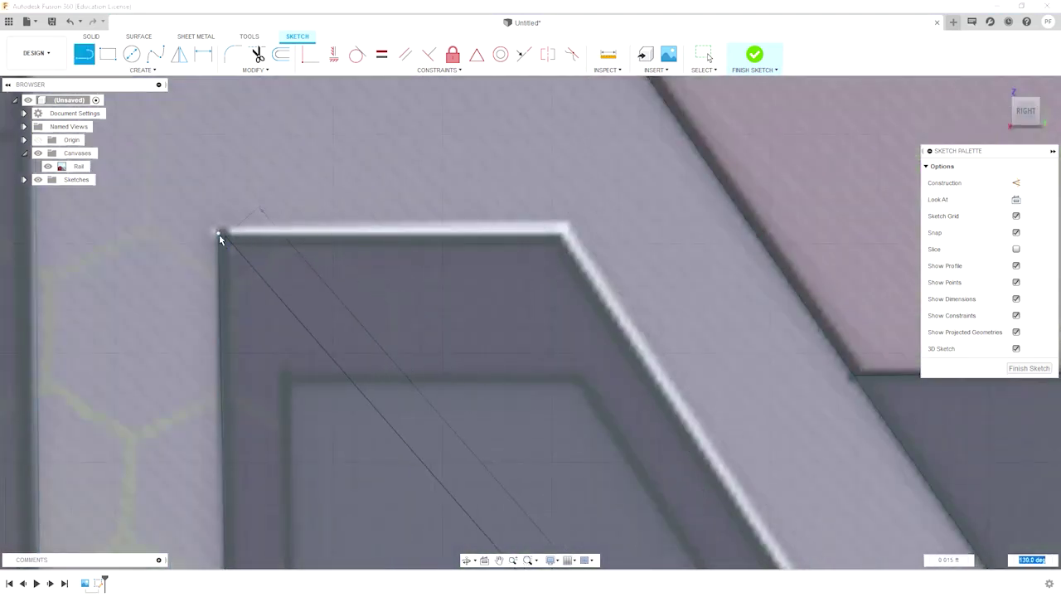
{"action": "left_click", "coordinate": [559, 234]}
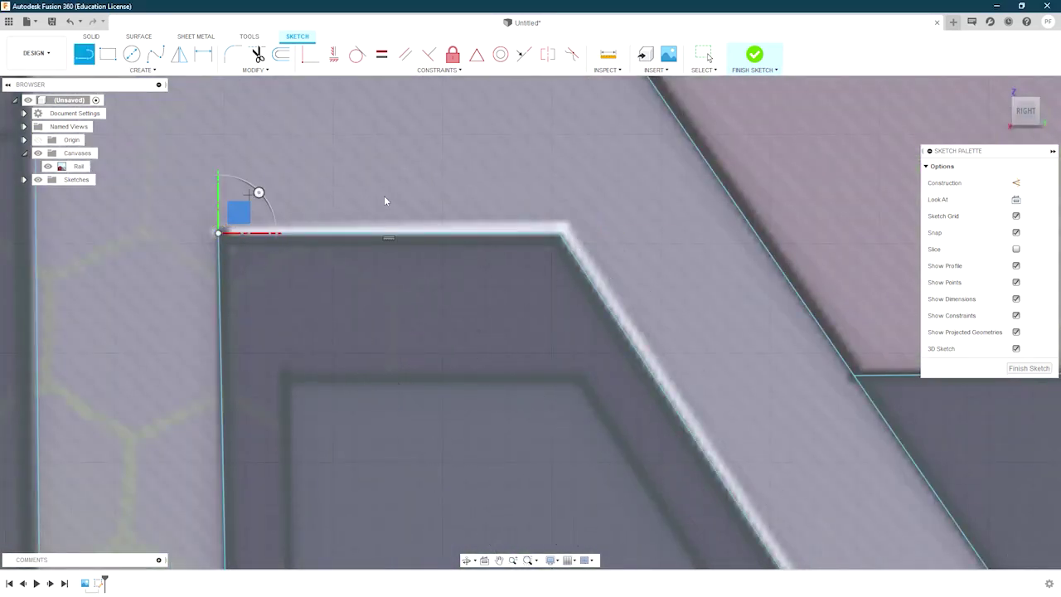
{"action": "scroll", "coordinate": [384, 196], "scroll_direction": "down", "scroll_amount": 3}
{"action": "left_click", "coordinate": [282, 54]}
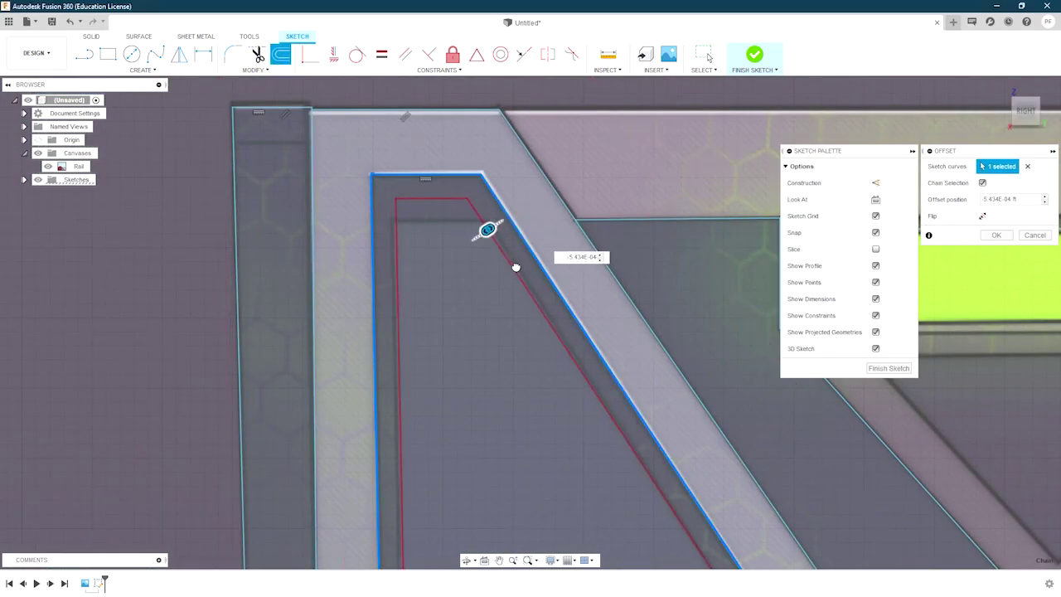
Step: Confirm the inset of the inner outline and end a horizontal line on the inset curve
{"action": "left_click", "coordinate": [992, 235]}
{"action": "scroll", "coordinate": [539, 208], "scroll_direction": "up", "scroll_amount": 2}
{"action": "scroll", "coordinate": [371, 214], "scroll_direction": "up", "scroll_amount": 1}
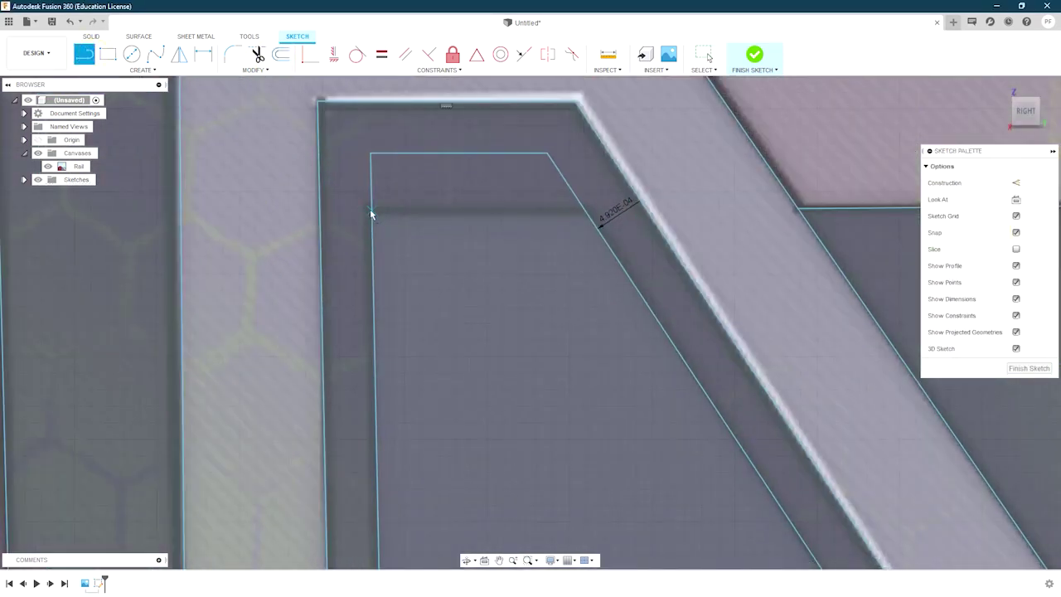
{"action": "double_click", "coordinate": [590, 220]}
{"action": "scroll", "coordinate": [385, 206], "scroll_direction": "down", "scroll_amount": 3}
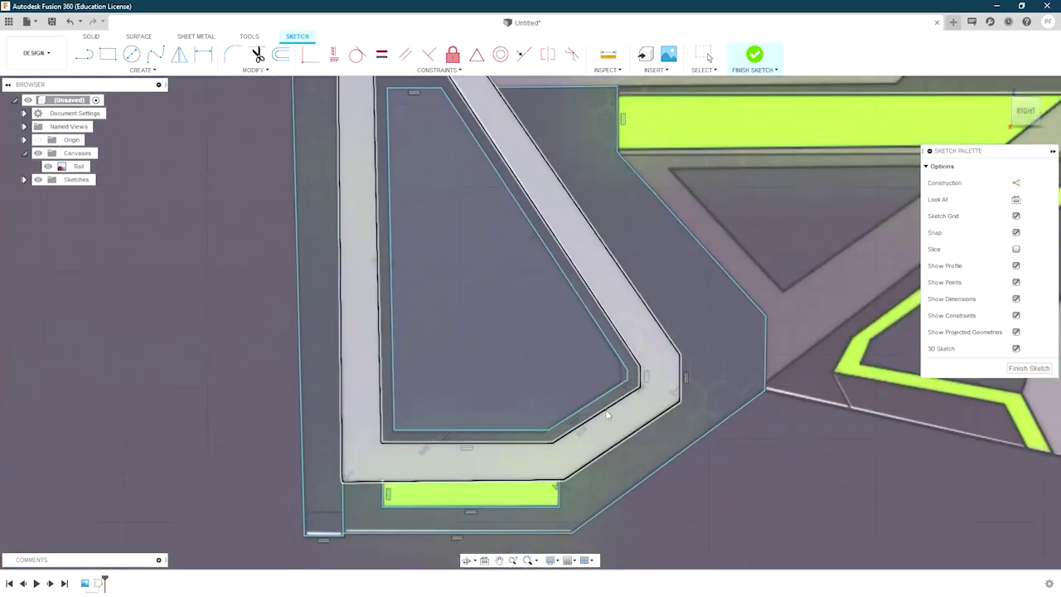
{"action": "scroll", "coordinate": [379, 136], "scroll_direction": "up", "scroll_amount": 3}
{"action": "key", "text": "Escape"}
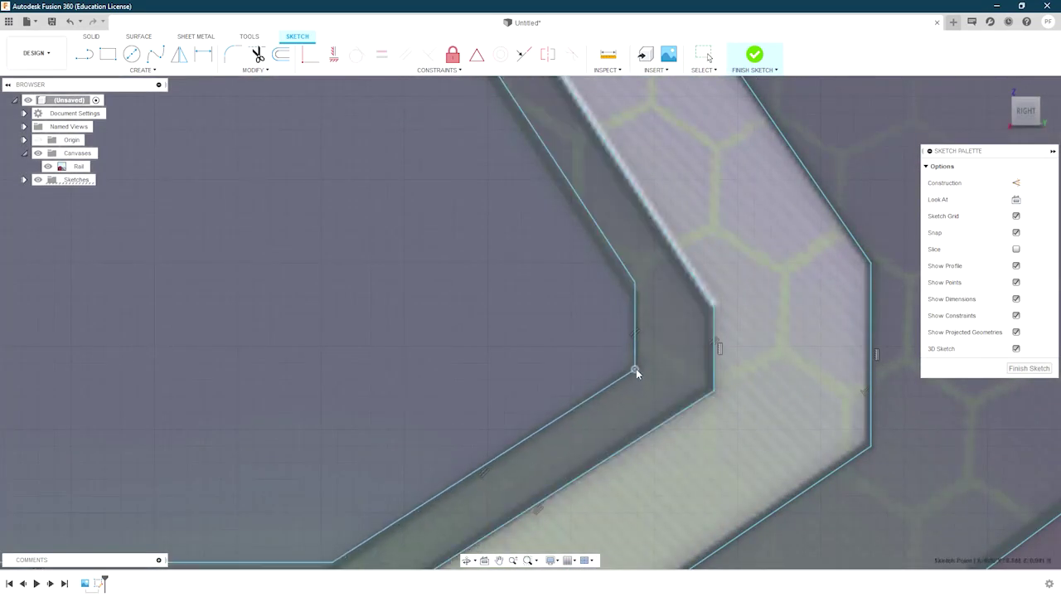
Step: Pan to another corner of the rail sketch and check the rail's bottom edge line
{"action": "middle_click_drag", "start_coordinate": [636, 372], "coordinate": [635, 284]}
{"action": "scroll", "coordinate": [635, 285], "scroll_direction": "down", "scroll_amount": 3}
{"action": "scroll", "coordinate": [557, 162], "scroll_direction": "up", "scroll_amount": 2}
{"action": "scroll", "coordinate": [559, 180], "scroll_direction": "up", "scroll_amount": 1}
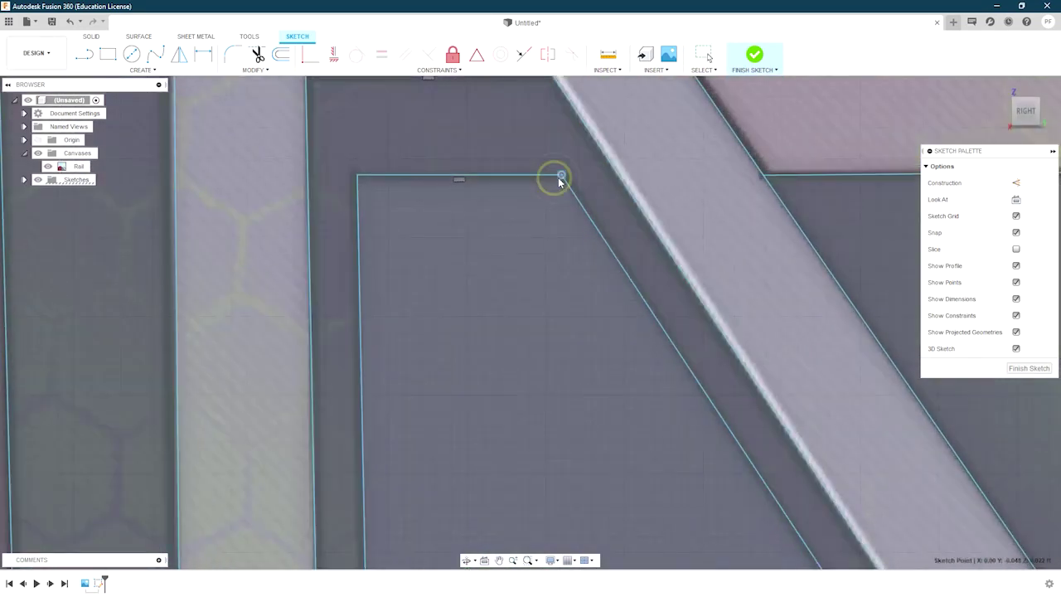
{"action": "scroll", "coordinate": [560, 180], "scroll_direction": "down", "scroll_amount": 3}
{"action": "scroll", "coordinate": [521, 218], "scroll_direction": "up", "scroll_amount": 2}
{"action": "scroll", "coordinate": [429, 386], "scroll_direction": "up", "scroll_amount": 2}
{"action": "left_click", "coordinate": [436, 398]}
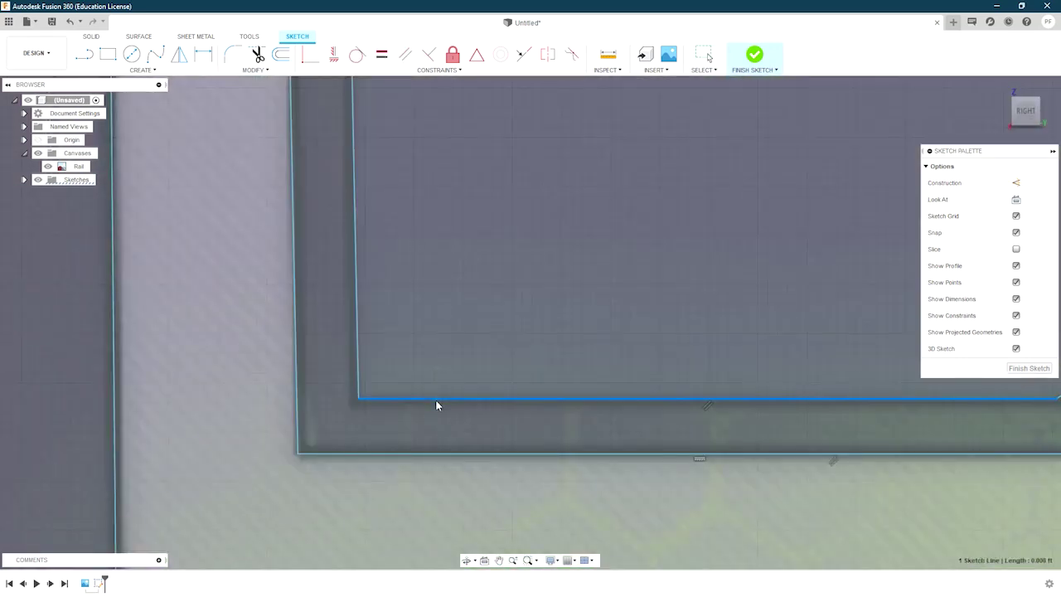
{"action": "key", "text": "Escape"}
Step: Start a new line at the upper rail corner
{"action": "scroll", "coordinate": [687, 339], "scroll_direction": "down", "scroll_amount": 3}
{"action": "scroll", "coordinate": [657, 225], "scroll_direction": "up", "scroll_amount": 2}
{"action": "scroll", "coordinate": [641, 368], "scroll_direction": "up", "scroll_amount": 1}
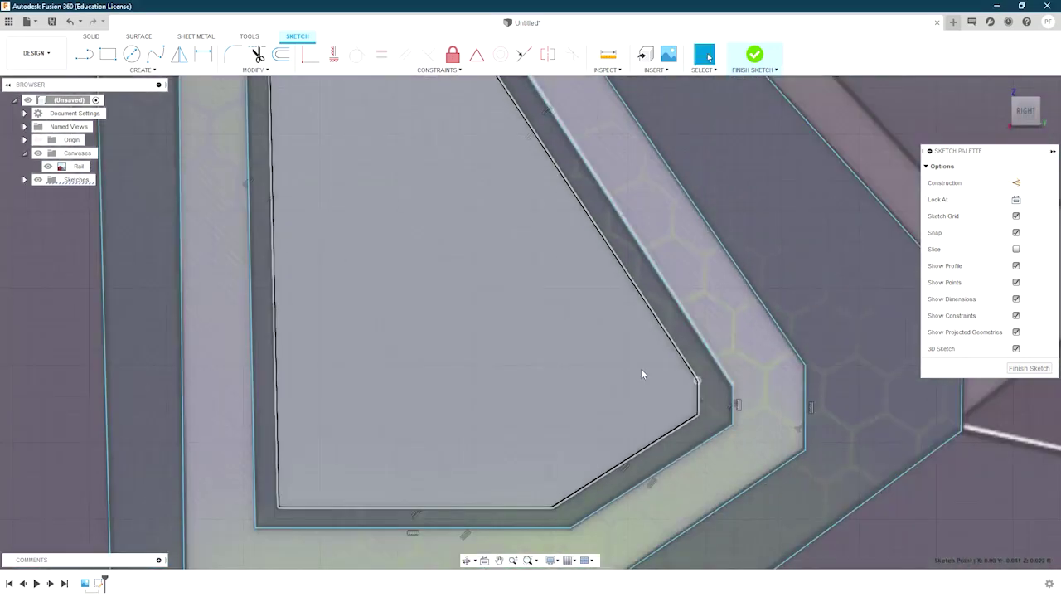
{"action": "scroll", "coordinate": [641, 374], "scroll_direction": "down", "scroll_amount": 3}
{"action": "scroll", "coordinate": [663, 432], "scroll_direction": "up", "scroll_amount": 1}
{"action": "scroll", "coordinate": [486, 201], "scroll_direction": "up", "scroll_amount": 1}
{"action": "scroll", "coordinate": [486, 201], "scroll_direction": "up", "scroll_amount": 1}
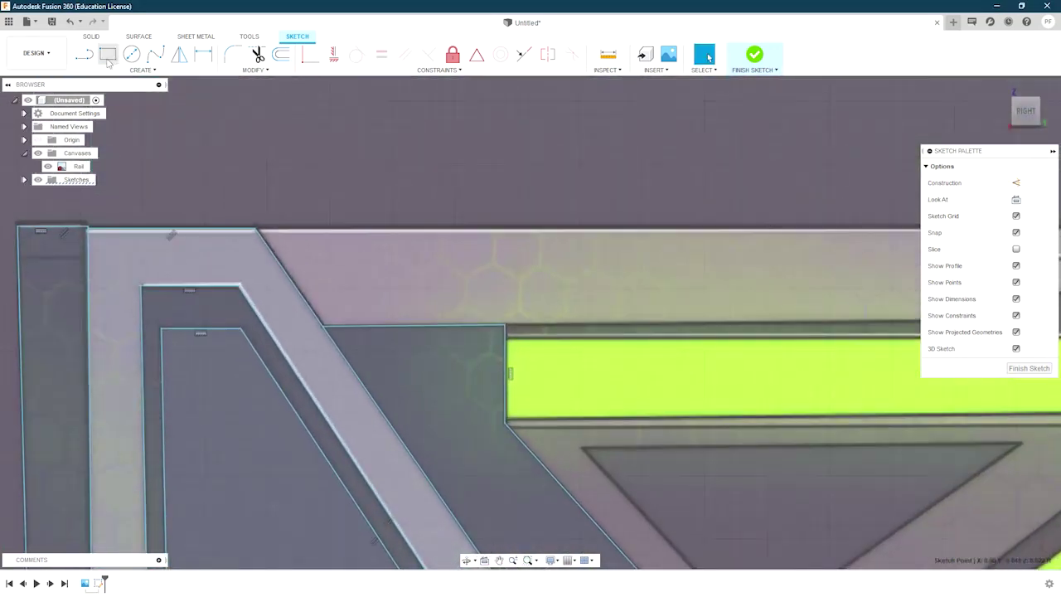
{"action": "scroll", "coordinate": [257, 236], "scroll_direction": "up", "scroll_amount": 2}
{"action": "scroll", "coordinate": [249, 224], "scroll_direction": "down", "scroll_amount": 2}
{"action": "left_click", "coordinate": [246, 220]}
Step: Run the line down to the diagonal's lower corner
{"action": "scroll", "coordinate": [633, 224], "scroll_direction": "up", "scroll_amount": 2}
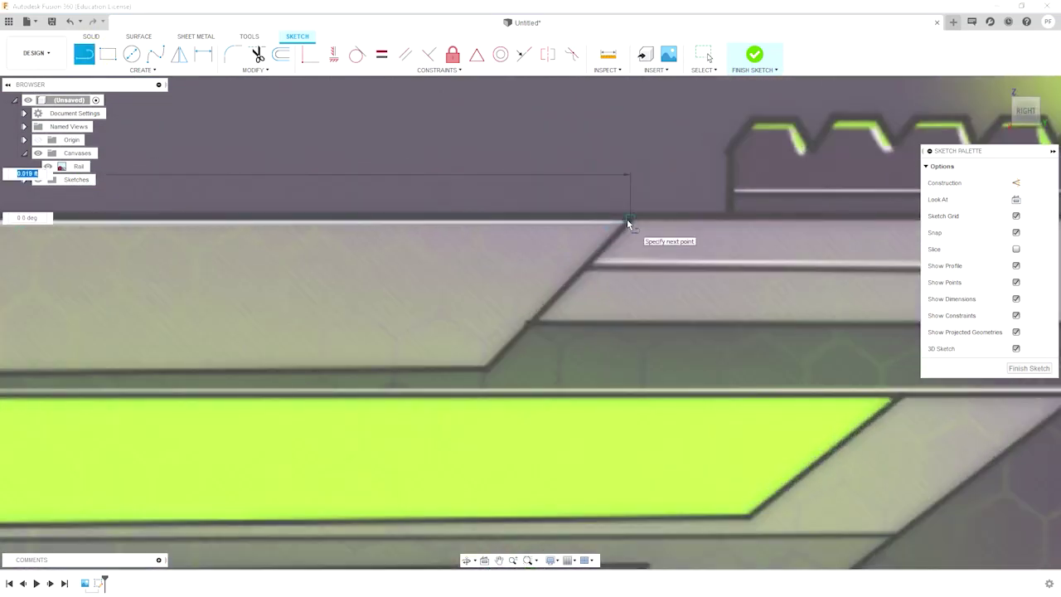
{"action": "scroll", "coordinate": [488, 373], "scroll_direction": "up", "scroll_amount": 2}
{"action": "left_click", "coordinate": [490, 367]}
{"action": "scroll", "coordinate": [490, 367], "scroll_direction": "down", "scroll_amount": 4}
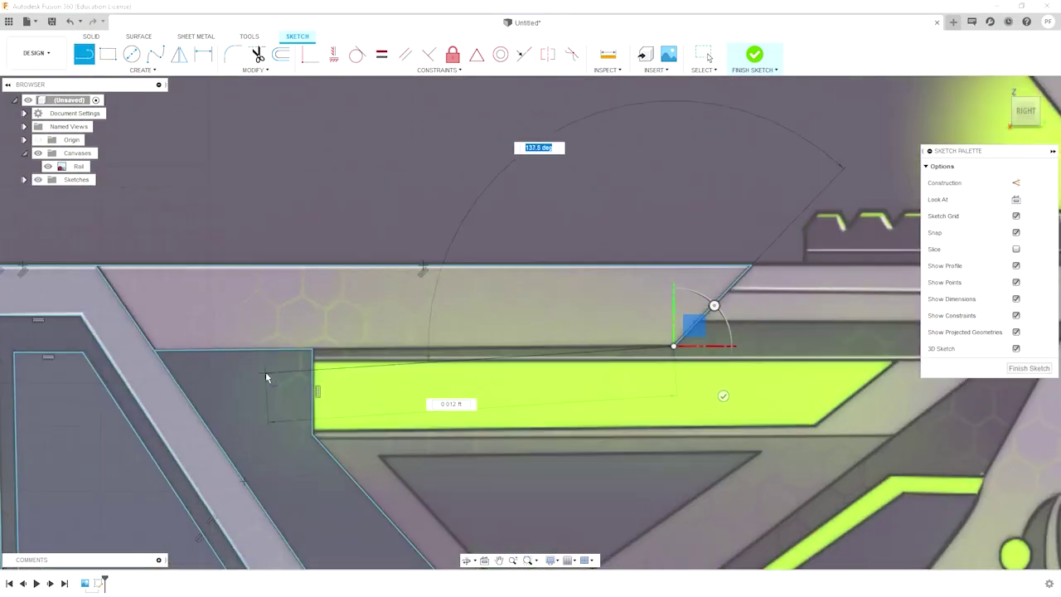
{"action": "scroll", "coordinate": [265, 371], "scroll_direction": "up", "scroll_amount": 3}
{"action": "scroll", "coordinate": [327, 349], "scroll_direction": "down", "scroll_amount": 3}
{"action": "scroll", "coordinate": [348, 331], "scroll_direction": "down", "scroll_amount": 2}
{"action": "scroll", "coordinate": [401, 279], "scroll_direction": "up", "scroll_amount": 3}
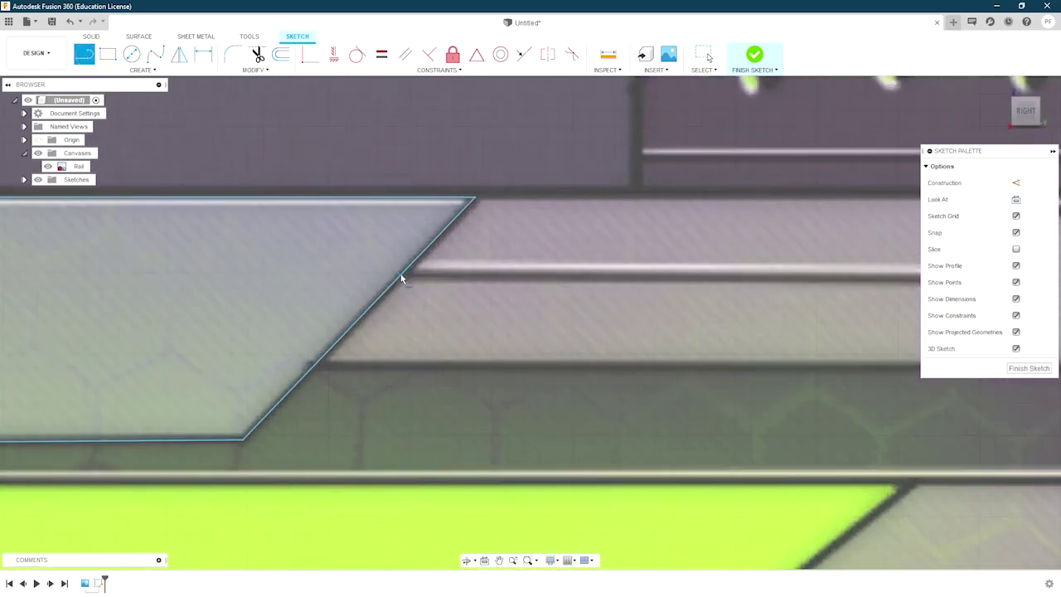
Step: Draw a line to the rail corner and close the parallelogram profile with the diagonal
{"action": "left_click", "coordinate": [404, 276]}
{"action": "scroll", "coordinate": [404, 276], "scroll_direction": "up", "scroll_amount": 2}
{"action": "left_click", "coordinate": [663, 277]}
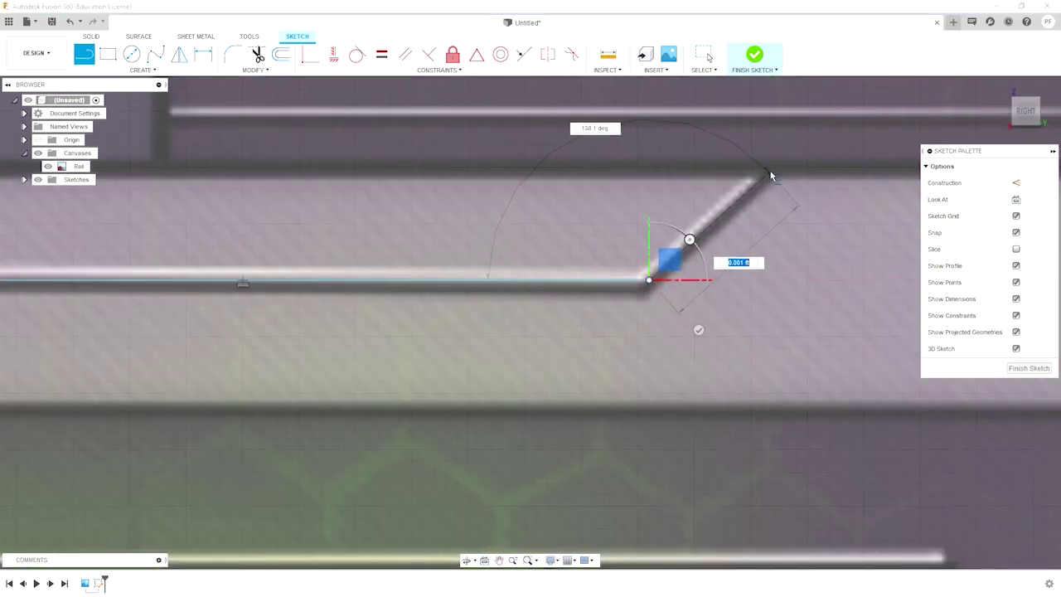
{"action": "left_click", "coordinate": [756, 172]}
{"action": "scroll", "coordinate": [767, 183], "scroll_direction": "up", "scroll_amount": 2}
{"action": "scroll", "coordinate": [729, 216], "scroll_direction": "down", "scroll_amount": 2}
{"action": "key", "text": "Escape"}
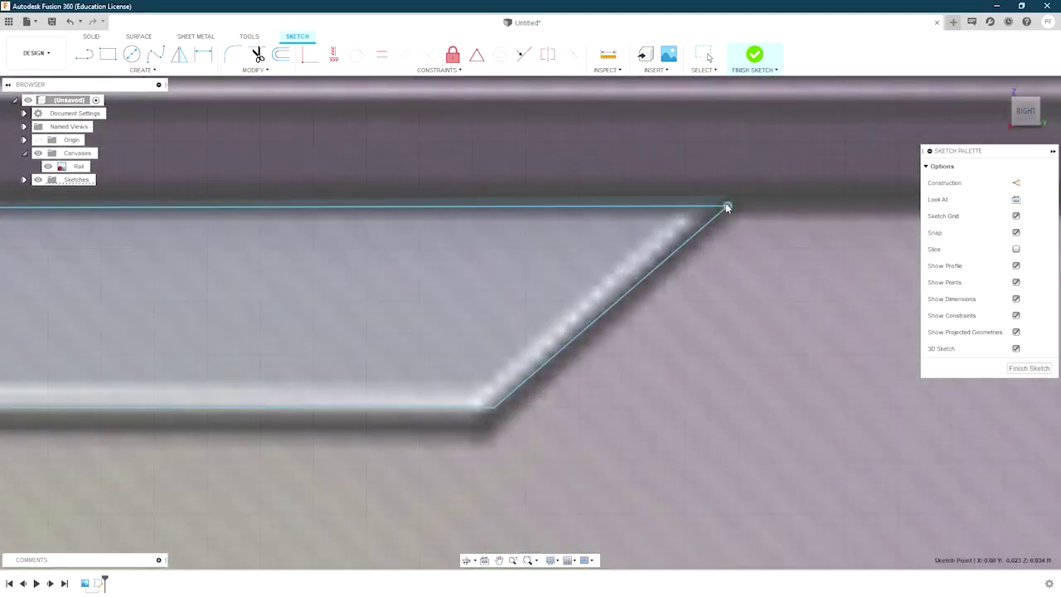
Step: Draw another line across to the parallelogram's top-right corner
{"action": "scroll", "coordinate": [680, 244], "scroll_direction": "down", "scroll_amount": 2}
{"action": "left_click", "coordinate": [84, 54]}
{"action": "left_click", "coordinate": [334, 230]}
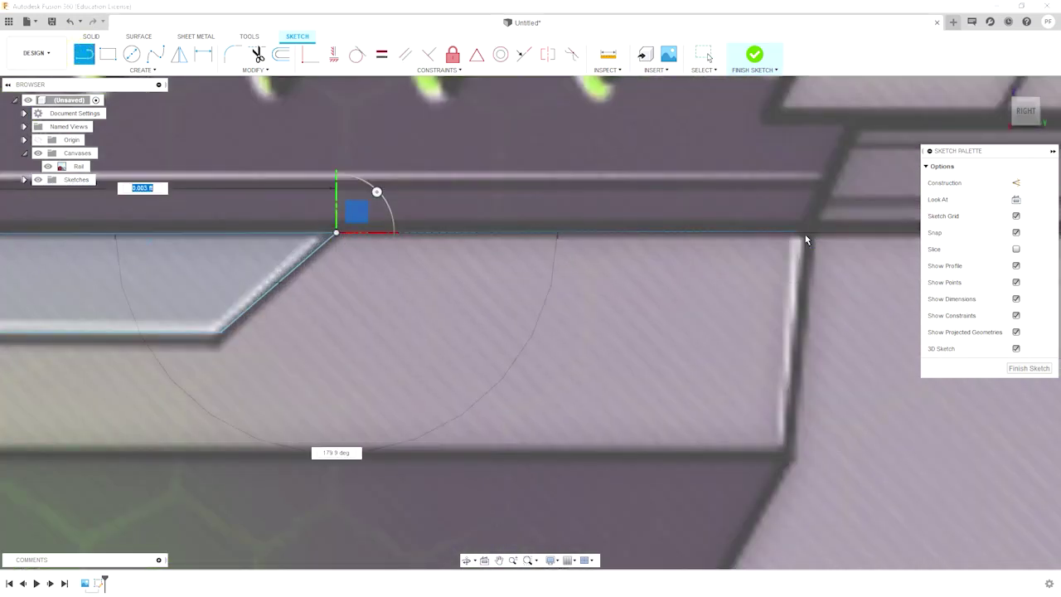
{"action": "scroll", "coordinate": [727, 265], "scroll_direction": "up", "scroll_amount": 2}
{"action": "scroll", "coordinate": [727, 258], "scroll_direction": "down", "scroll_amount": 3}
{"action": "middle_click_drag", "start_coordinate": [601, 303], "coordinate": [721, 242]}
{"action": "scroll", "coordinate": [467, 197], "scroll_direction": "up", "scroll_amount": 2}
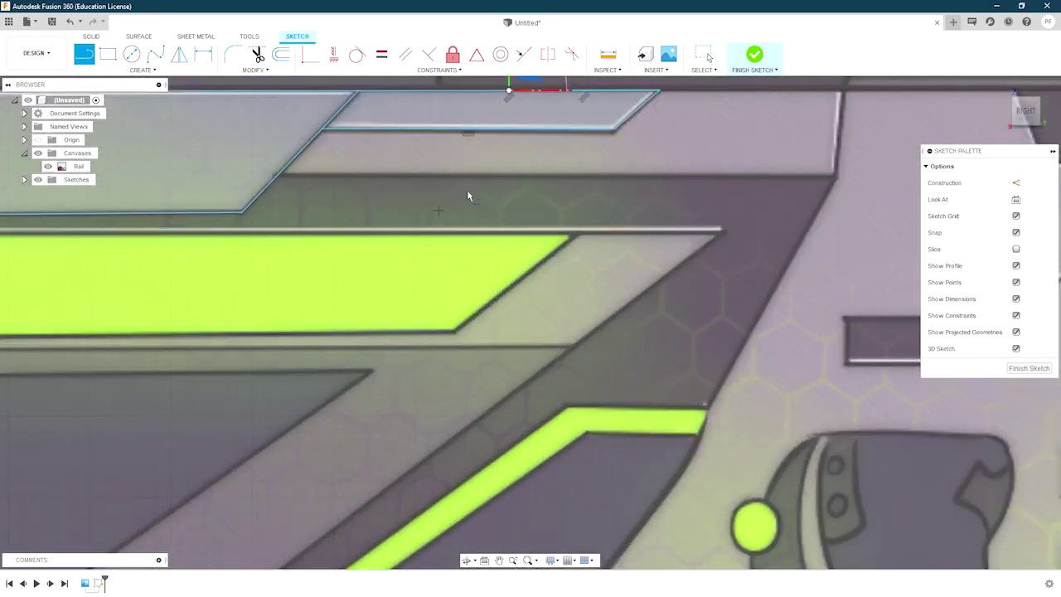
{"action": "scroll", "coordinate": [626, 157], "scroll_direction": "up", "scroll_amount": 2}
{"action": "scroll", "coordinate": [626, 158], "scroll_direction": "up", "scroll_amount": 2}
{"action": "left_click", "coordinate": [648, 265]}
{"action": "key", "text": "Escape"}
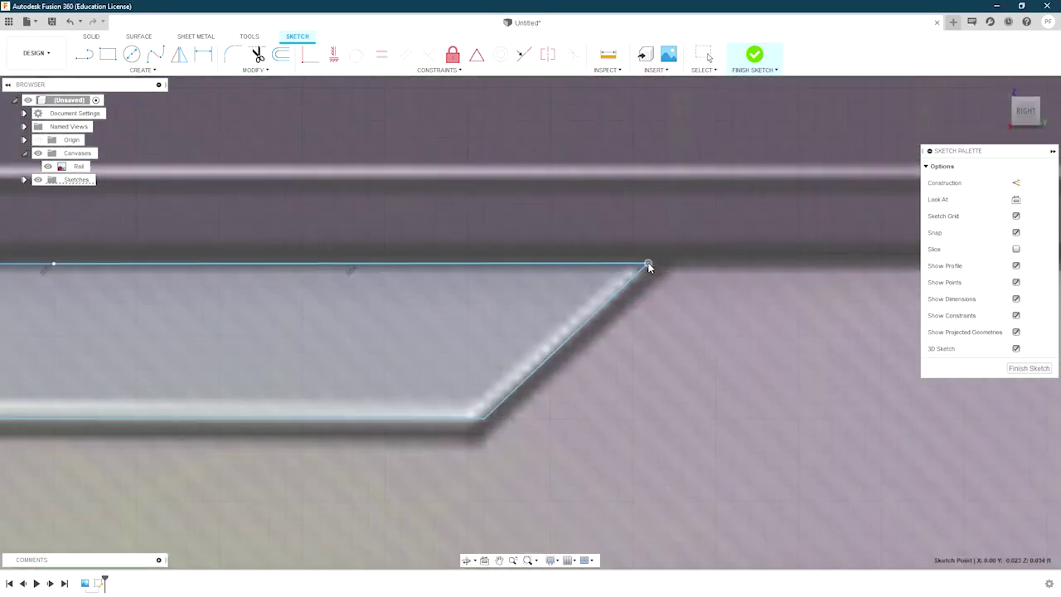
Step: Delete the stray top horizontal line from the sketch
{"action": "left_click", "coordinate": [501, 402]}
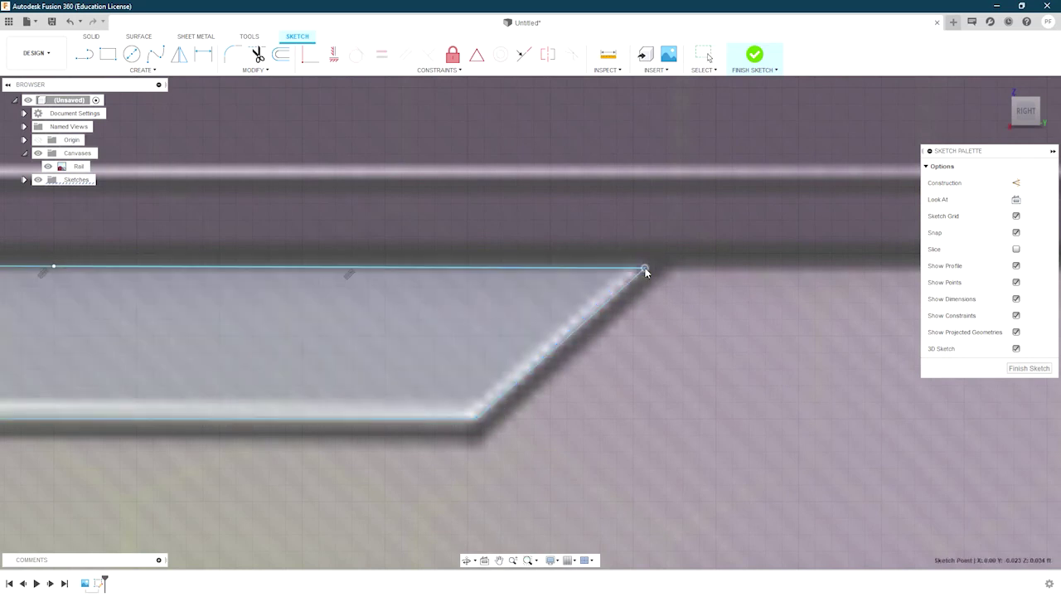
{"action": "scroll", "coordinate": [646, 272], "scroll_direction": "down", "scroll_amount": 3}
{"action": "middle_click_drag", "start_coordinate": [346, 393], "coordinate": [483, 261]}
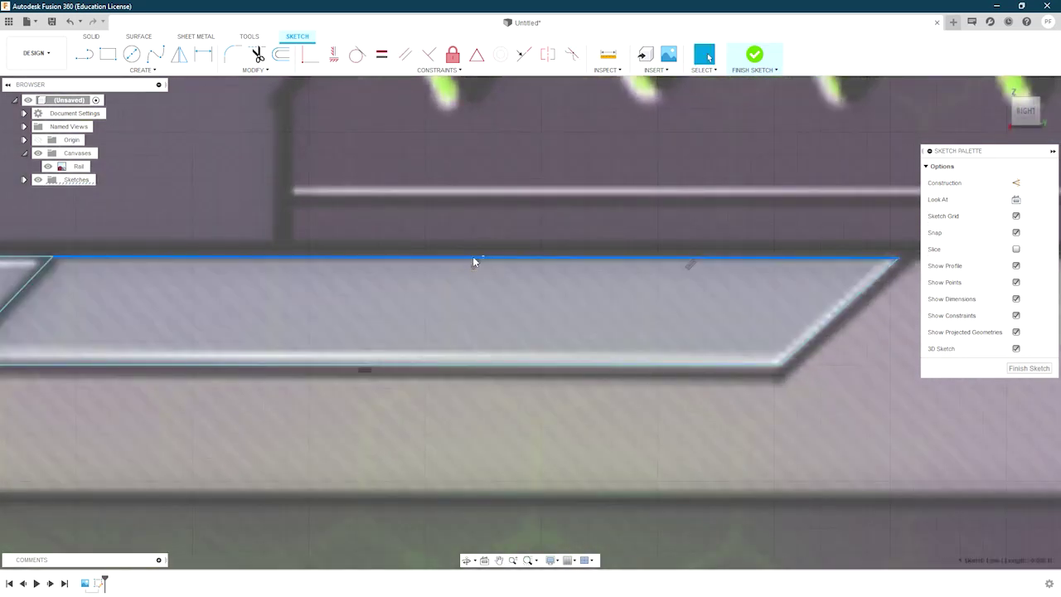
{"action": "left_click", "coordinate": [483, 258]}
{"action": "key", "text": "Delete"}
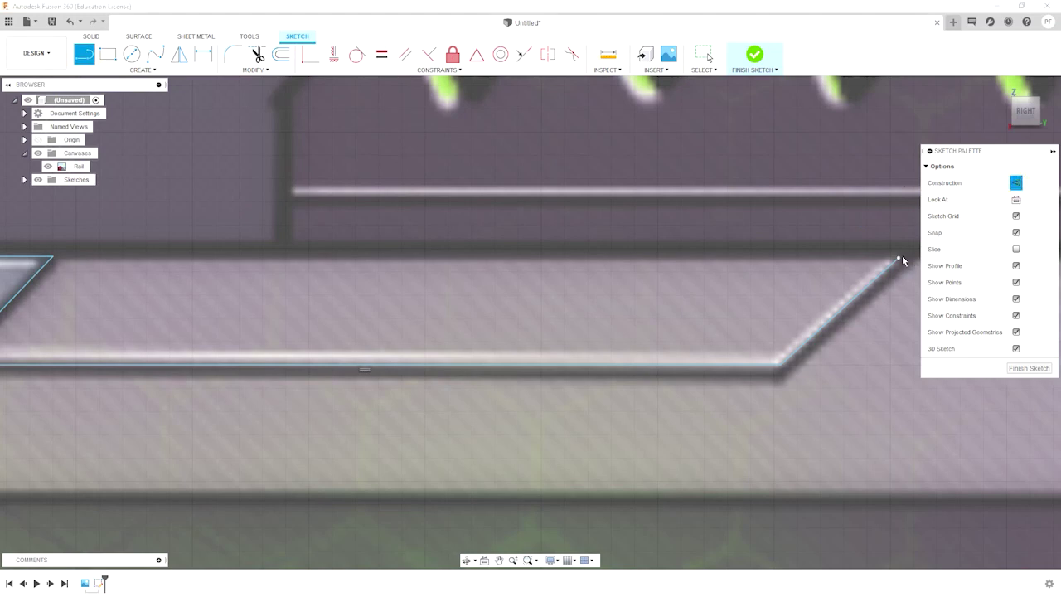
Step: End the line at the left corner and bring the rail's right-end corner into view
{"action": "left_click", "coordinate": [32, 263]}
{"action": "scroll", "coordinate": [32, 262], "scroll_direction": "up", "scroll_amount": 5}
{"action": "key", "text": "Escape"}
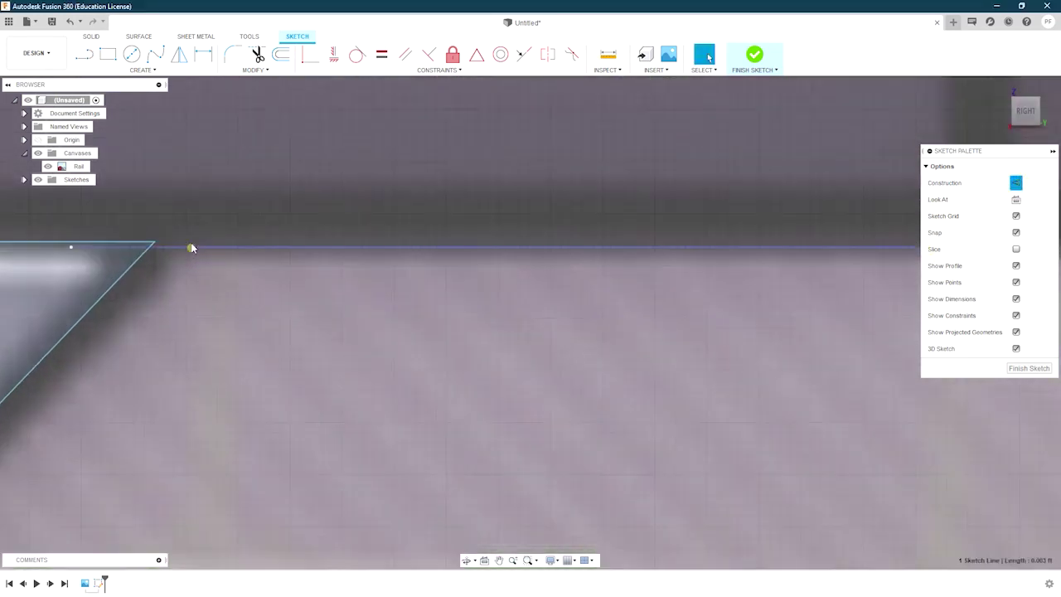
{"action": "scroll", "coordinate": [192, 247], "scroll_direction": "down", "scroll_amount": 5}
{"action": "scroll", "coordinate": [710, 249], "scroll_direction": "up", "scroll_amount": 4}
{"action": "scroll", "coordinate": [746, 253], "scroll_direction": "up", "scroll_amount": 1}
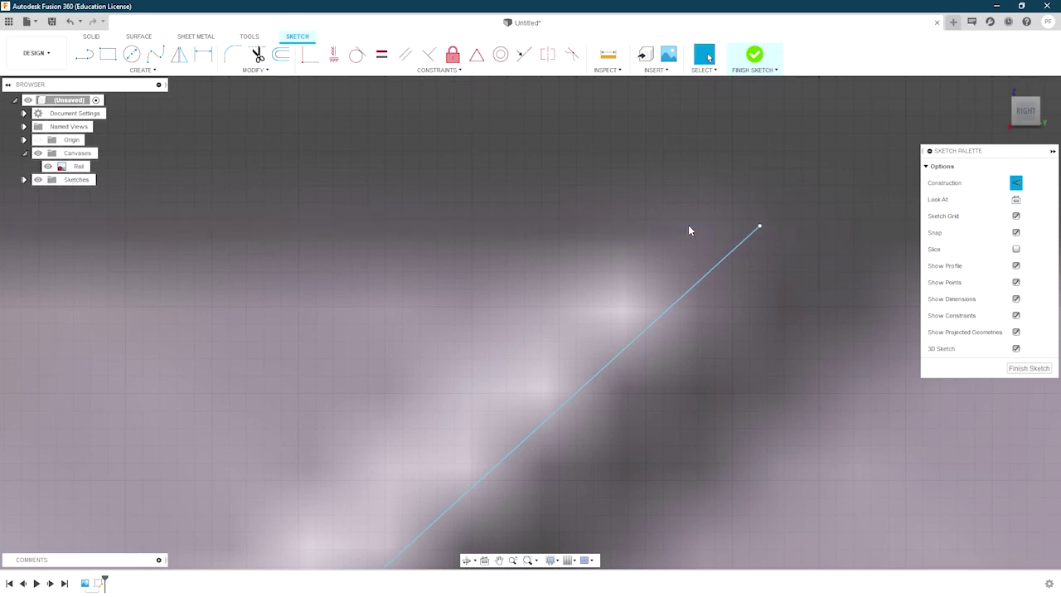
{"action": "scroll", "coordinate": [688, 225], "scroll_direction": "up", "scroll_amount": 5}
{"action": "scroll", "coordinate": [698, 228], "scroll_direction": "up", "scroll_amount": 3}
{"action": "middle_click_drag", "start_coordinate": [615, 214], "coordinate": [135, 263]}
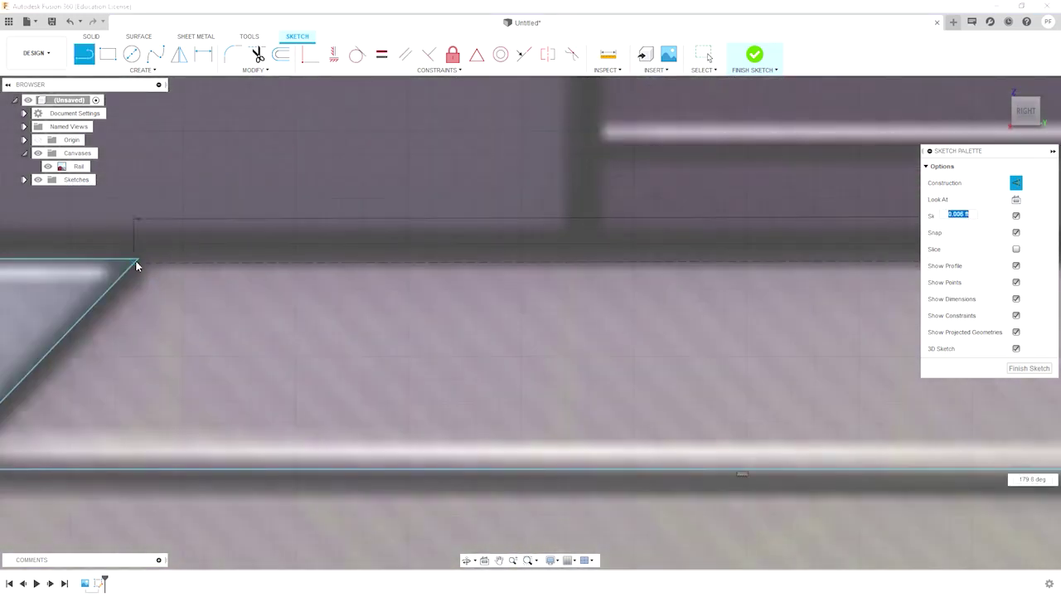
{"action": "scroll", "coordinate": [547, 302], "scroll_direction": "down", "scroll_amount": 3}
{"action": "scroll", "coordinate": [633, 386], "scroll_direction": "down", "scroll_amount": 3}
{"action": "scroll", "coordinate": [633, 386], "scroll_direction": "down", "scroll_amount": 3}
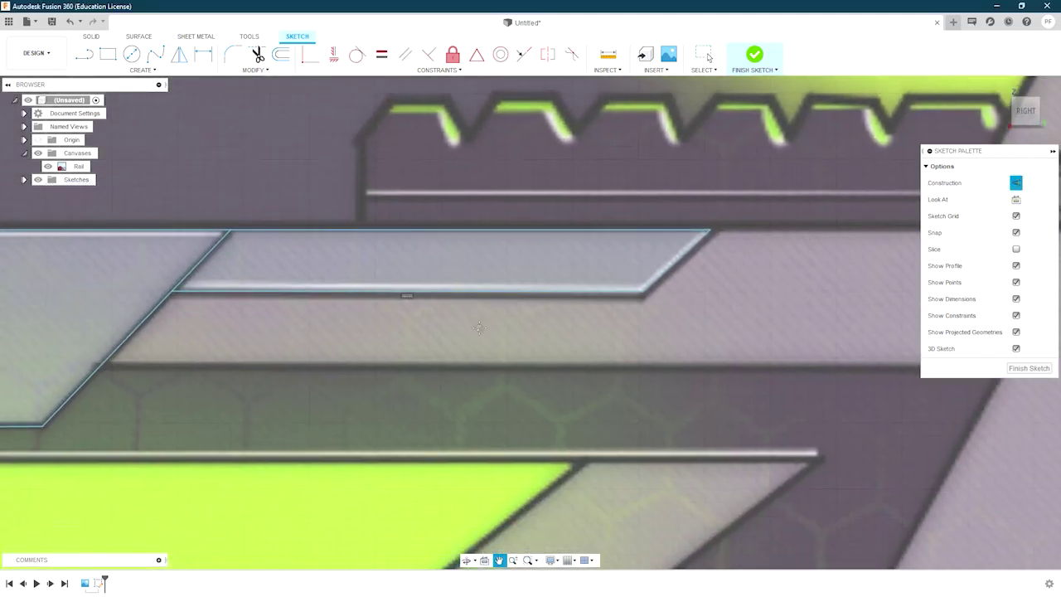
Step: Start a line on the panel's diagonal edge and switch new lines to construction geometry
{"action": "key", "text": "l"}
{"action": "scroll", "coordinate": [92, 359], "scroll_direction": "up", "scroll_amount": 4}
{"action": "left_click", "coordinate": [90, 358]}
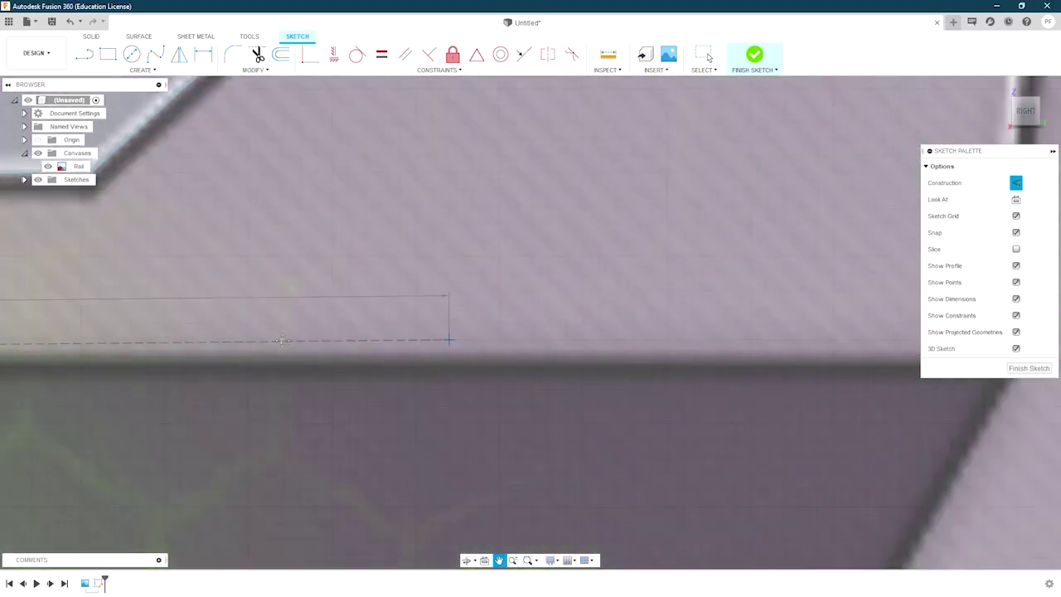
{"action": "middle_click_drag", "start_coordinate": [371, 354], "coordinate": [834, 365]}
{"action": "scroll", "coordinate": [793, 308], "scroll_direction": "up", "scroll_amount": 2}
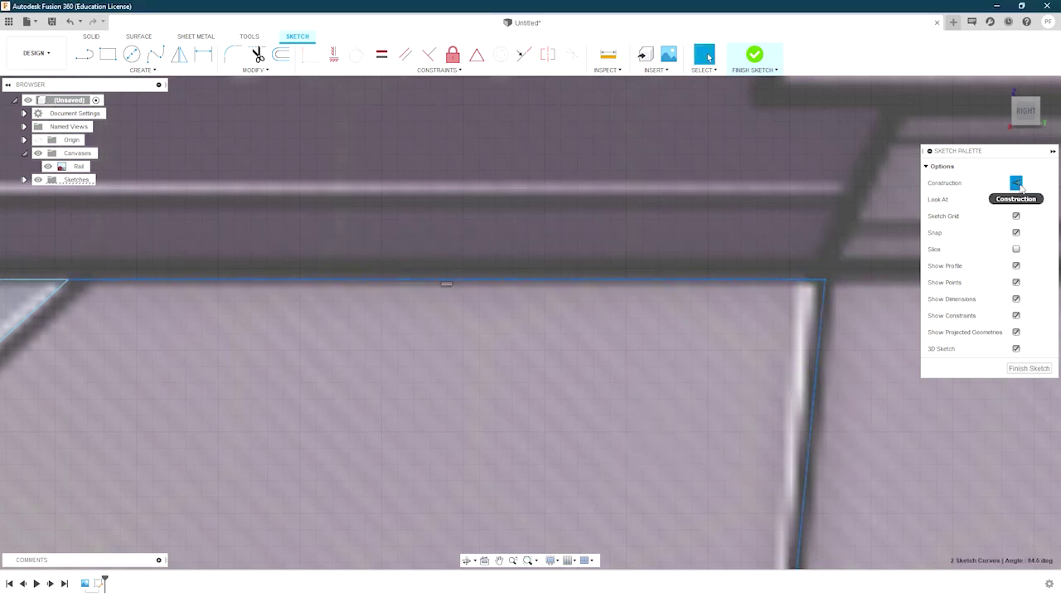
{"action": "scroll", "coordinate": [727, 421], "scroll_direction": "down", "scroll_amount": 3}
{"action": "scroll", "coordinate": [700, 430], "scroll_direction": "up", "scroll_amount": 5}
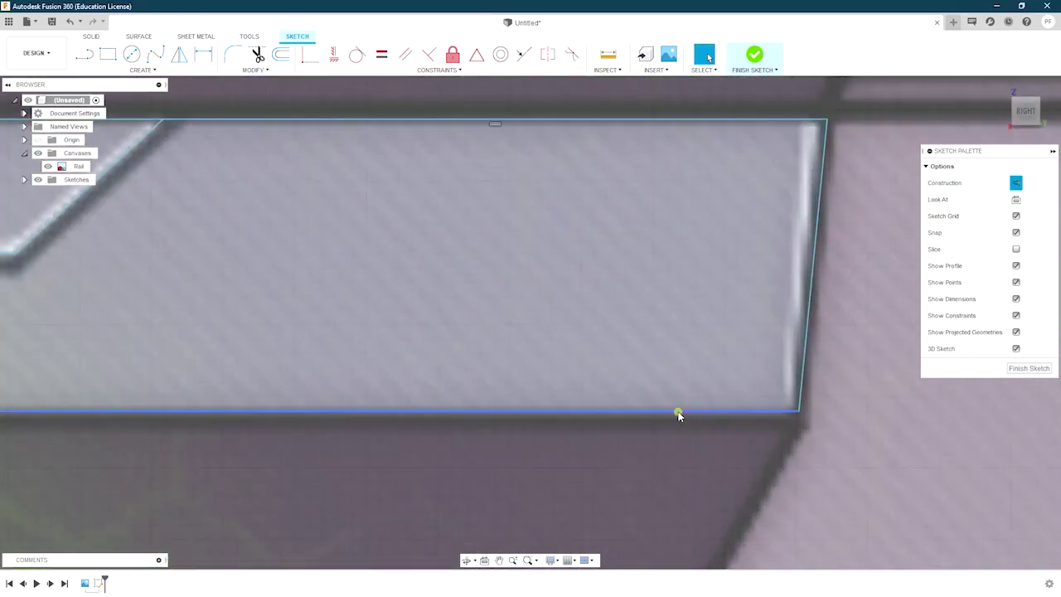
{"action": "scroll", "coordinate": [464, 448], "scroll_direction": "down", "scroll_amount": 2}
{"action": "scroll", "coordinate": [252, 275], "scroll_direction": "up", "scroll_amount": 2}
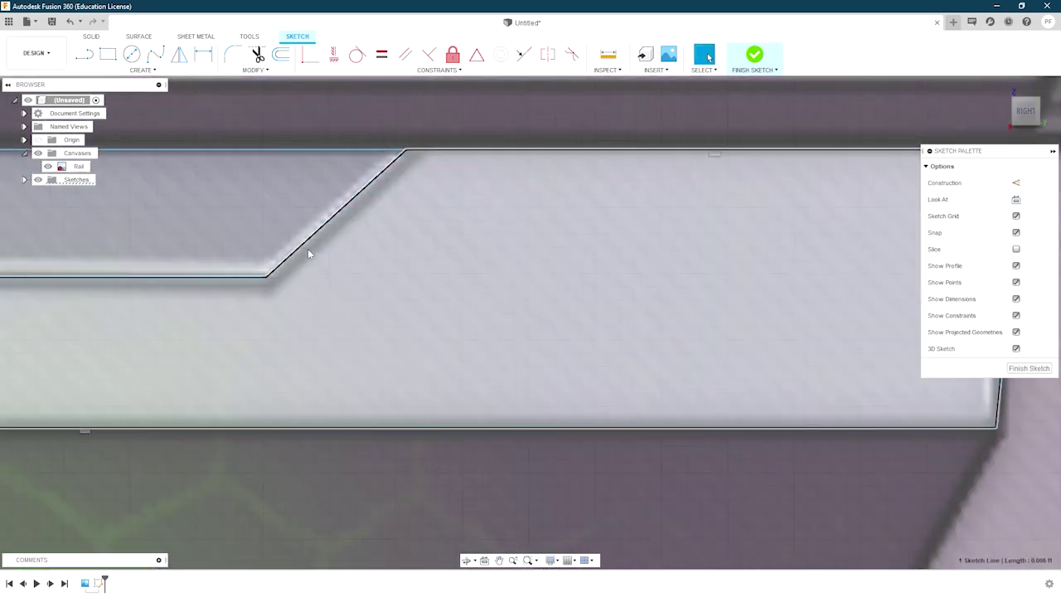
{"action": "scroll", "coordinate": [315, 244], "scroll_direction": "down", "scroll_amount": 3}
{"action": "key", "text": "x"}
{"action": "scroll", "coordinate": [407, 334], "scroll_direction": "up", "scroll_amount": 1}
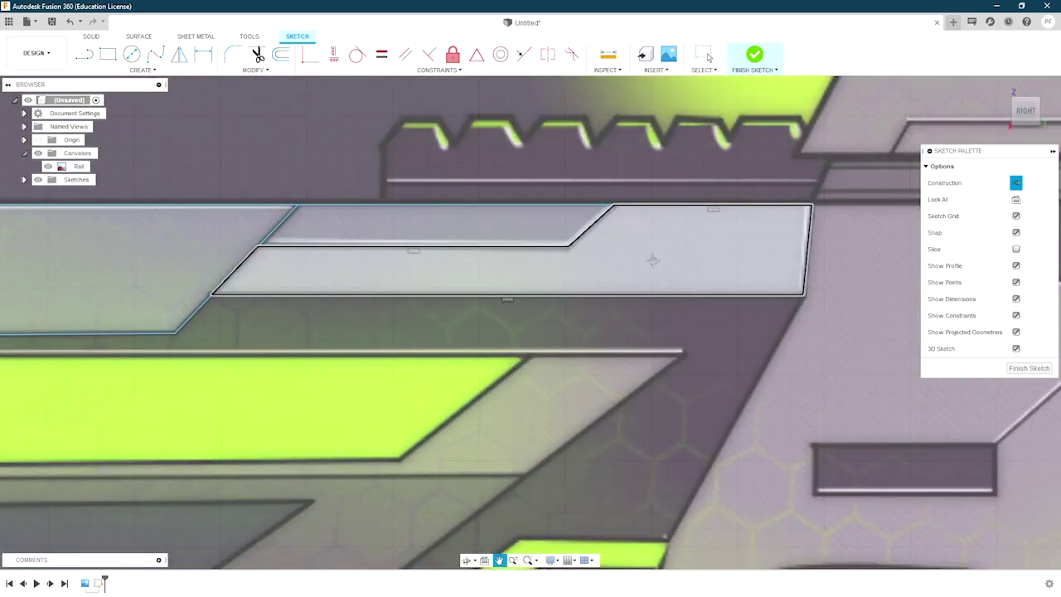
Step: Draw a line from the panel corner to the green strip's corner
{"action": "key", "text": "l"}
{"action": "left_click", "coordinate": [739, 239]}
{"action": "scroll", "coordinate": [601, 425], "scroll_direction": "up", "scroll_amount": 2}
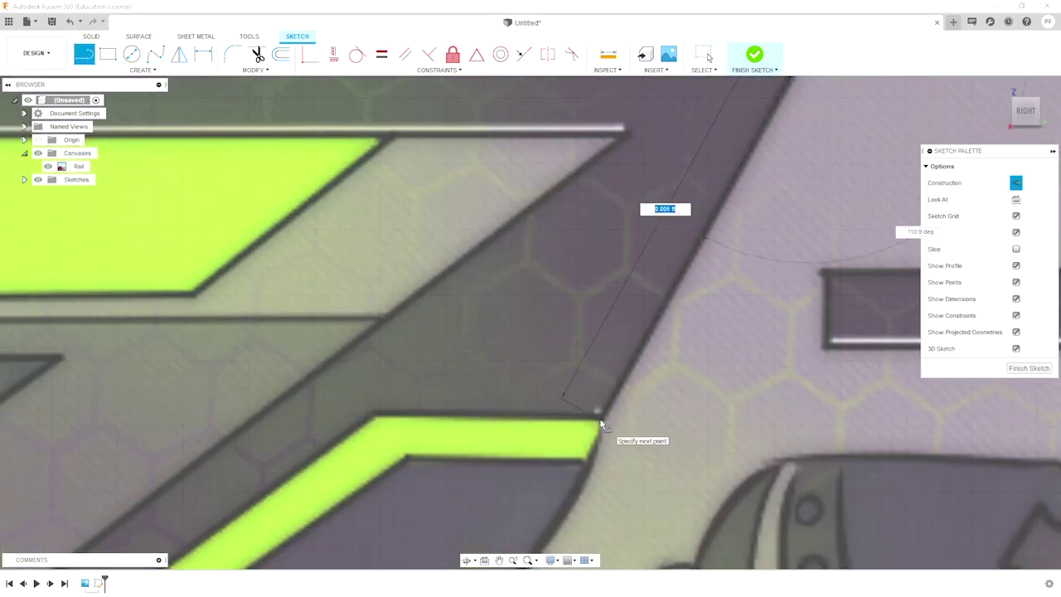
{"action": "left_click", "coordinate": [377, 417]}
{"action": "key", "text": "Escape"}
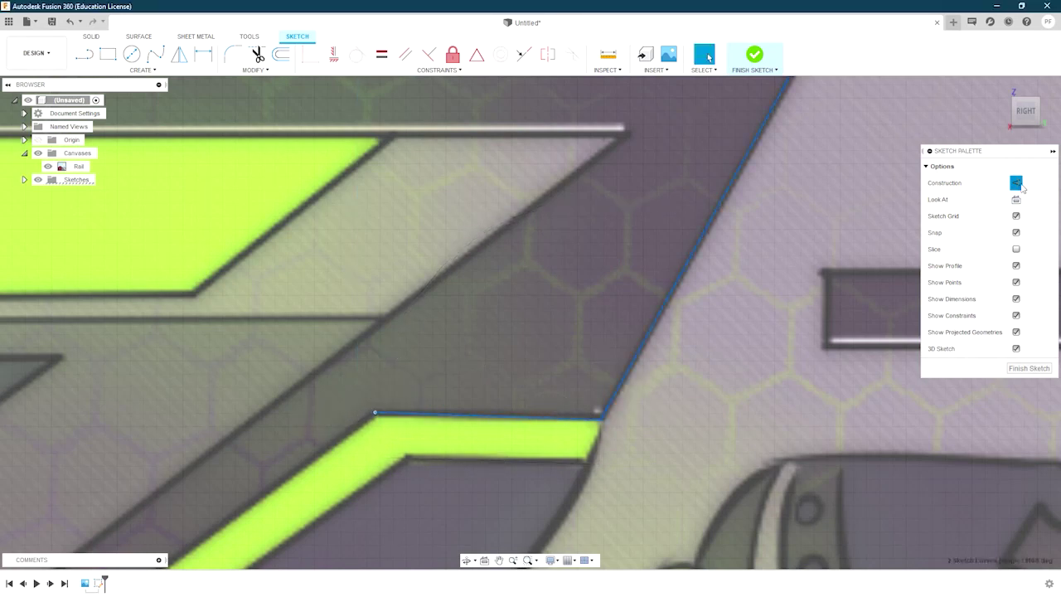
{"action": "middle_click_drag", "start_coordinate": [663, 169], "coordinate": [661, 325]}
{"action": "scroll", "coordinate": [389, 192], "scroll_direction": "up", "scroll_amount": 2}
{"action": "key", "text": "l"}
{"action": "key", "text": "Escape"}
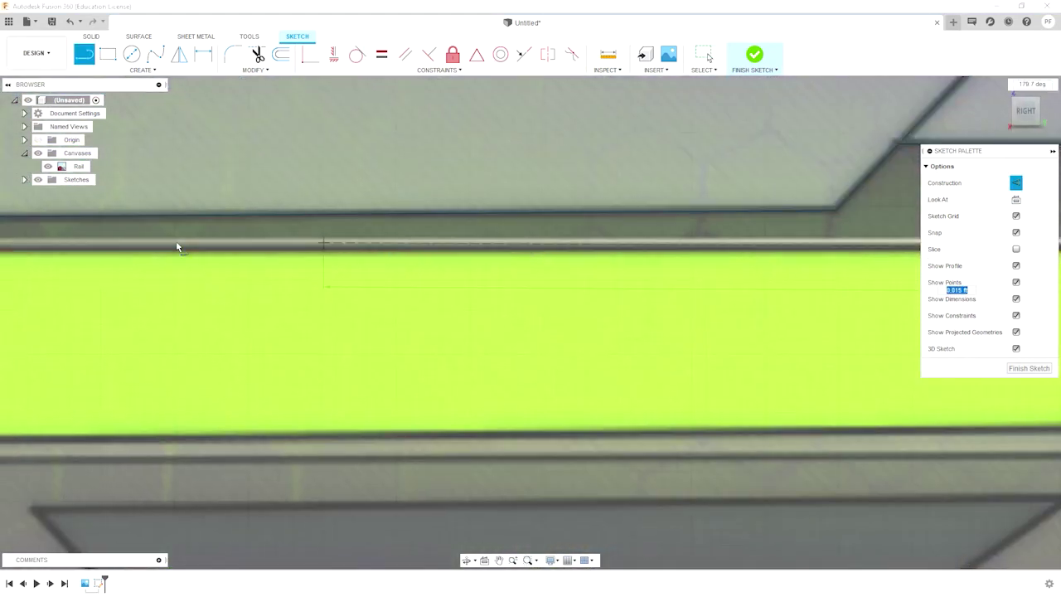
Step: Make the panel's top edge construction and draw a construction line to the left corner
{"action": "middle_click_drag", "start_coordinate": [648, 271], "coordinate": [374, 302]}
{"action": "scroll", "coordinate": [374, 302], "scroll_direction": "down", "scroll_amount": 2}
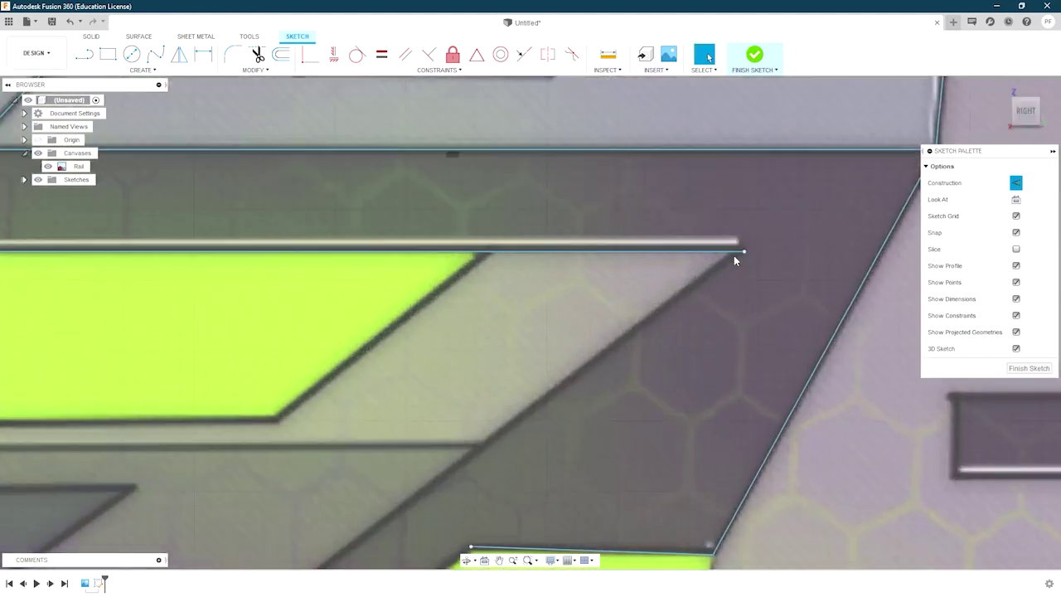
{"action": "scroll", "coordinate": [734, 256], "scroll_direction": "up", "scroll_amount": 5}
{"action": "scroll", "coordinate": [744, 241], "scroll_direction": "down", "scroll_amount": 3}
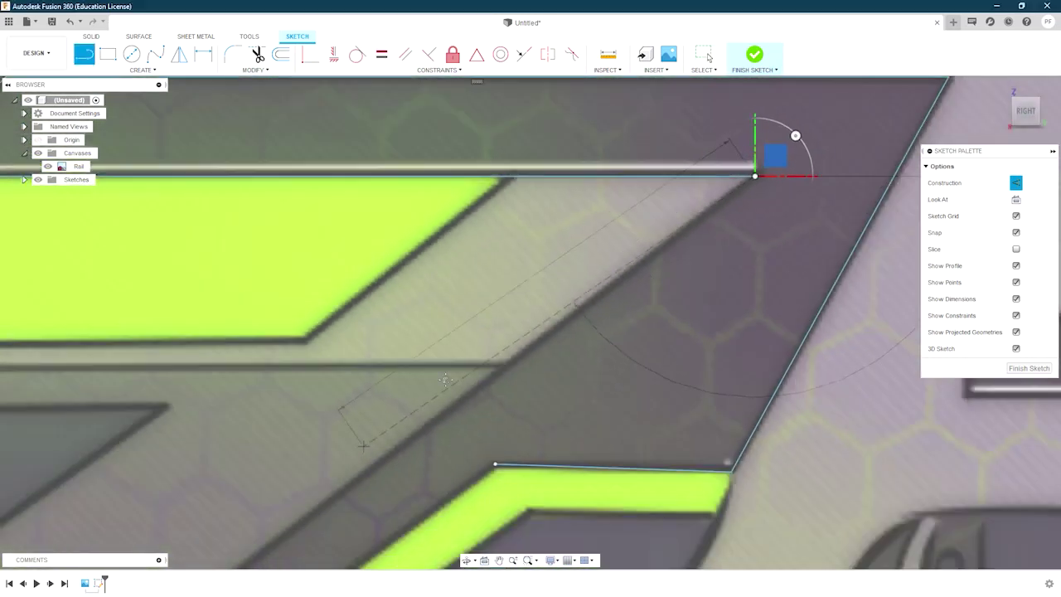
{"action": "scroll", "coordinate": [289, 460], "scroll_direction": "up", "scroll_amount": 3}
{"action": "scroll", "coordinate": [289, 460], "scroll_direction": "up", "scroll_amount": 3}
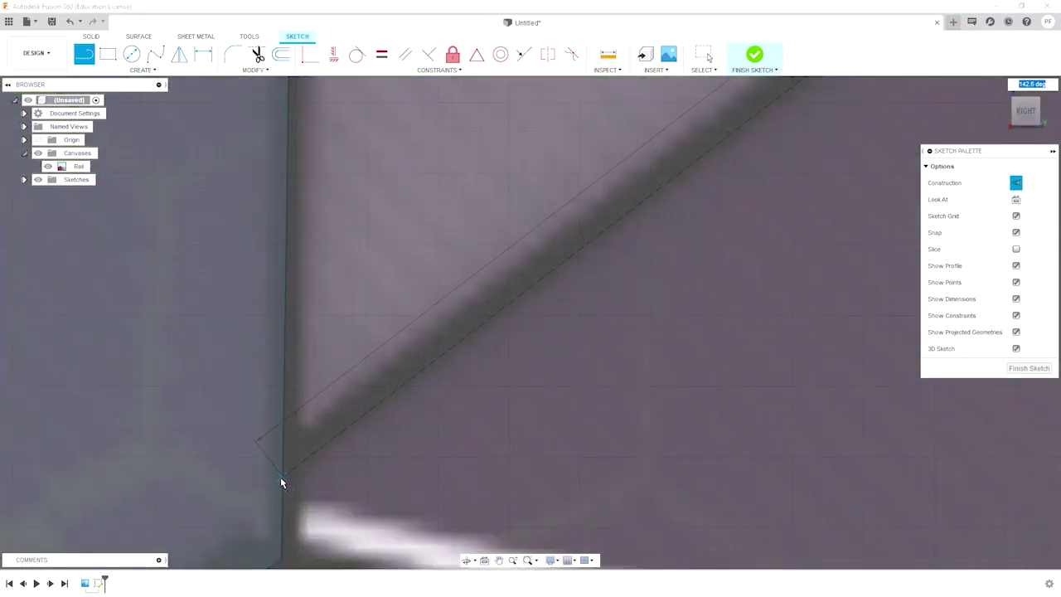
{"action": "scroll", "coordinate": [362, 418], "scroll_direction": "down", "scroll_amount": 2}
{"action": "scroll", "coordinate": [666, 346], "scroll_direction": "down", "scroll_amount": 3}
{"action": "scroll", "coordinate": [542, 254], "scroll_direction": "up", "scroll_amount": 3}
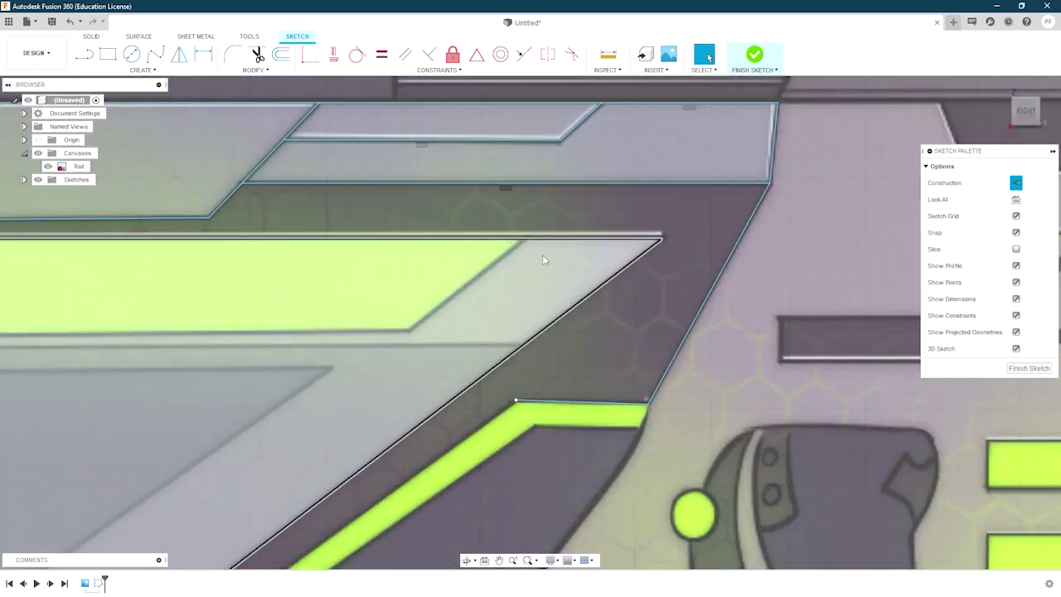
{"action": "scroll", "coordinate": [562, 238], "scroll_direction": "up", "scroll_amount": 2}
{"action": "left_click", "coordinate": [562, 238]}
{"action": "key", "text": "x"}
{"action": "scroll", "coordinate": [656, 351], "scroll_direction": "down", "scroll_amount": 2}
{"action": "scroll", "coordinate": [646, 180], "scroll_direction": "up", "scroll_amount": 2}
{"action": "key", "text": "l"}
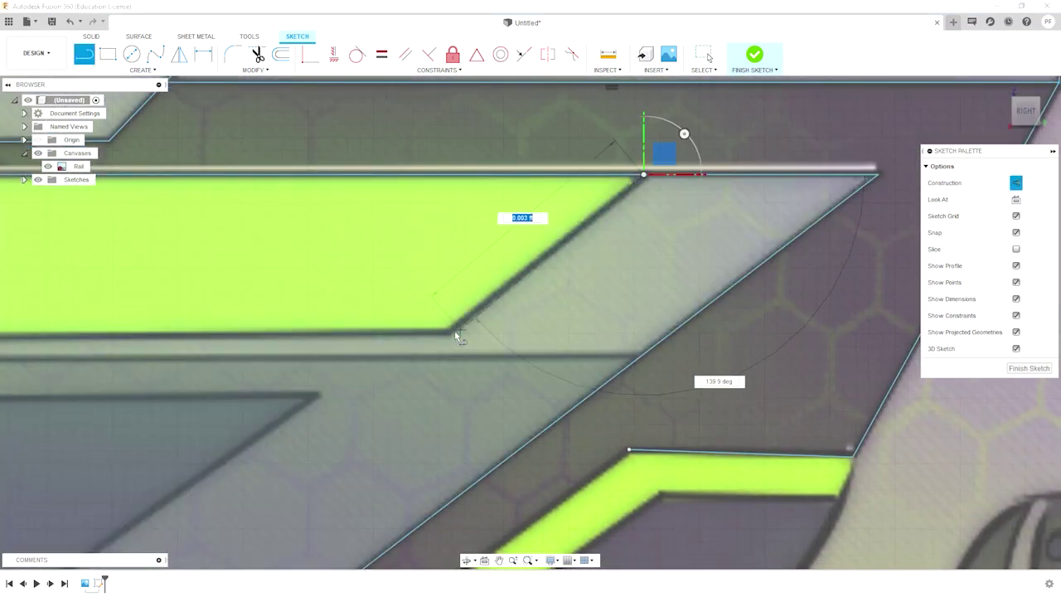
{"action": "scroll", "coordinate": [458, 334], "scroll_direction": "up", "scroll_amount": 3}
{"action": "left_click", "coordinate": [452, 333]}
{"action": "scroll", "coordinate": [452, 333], "scroll_direction": "down", "scroll_amount": 3}
{"action": "scroll", "coordinate": [203, 293], "scroll_direction": "up", "scroll_amount": 3}
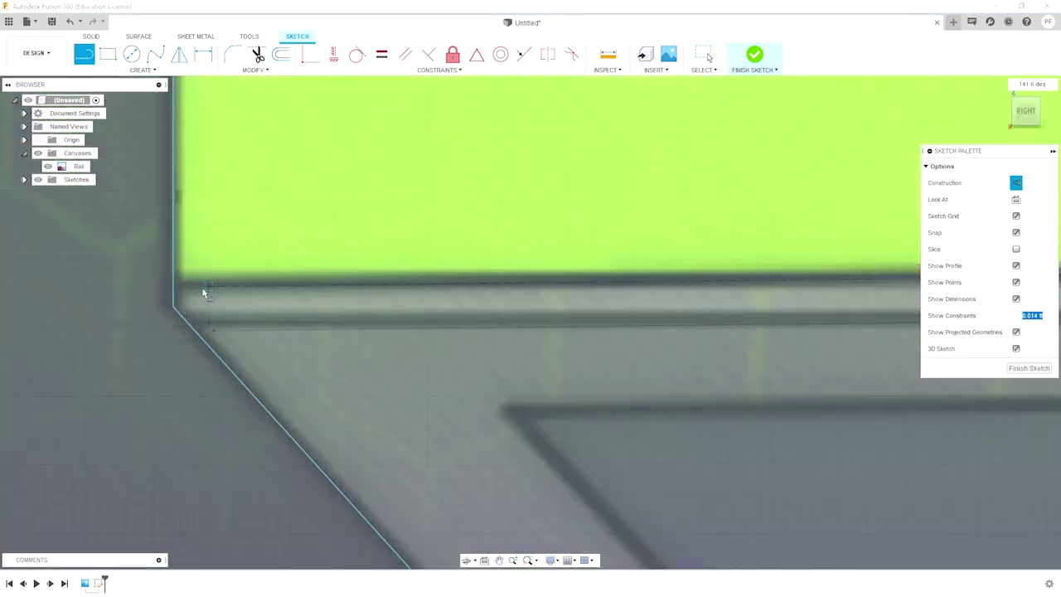
{"action": "left_click", "coordinate": [171, 289]}
{"action": "key", "text": "Escape"}
Step: Add a construction line along the slanted edge and an upper-to-lower corner line, trimming the overshoot
{"action": "scroll", "coordinate": [232, 285], "scroll_direction": "down", "scroll_amount": 3}
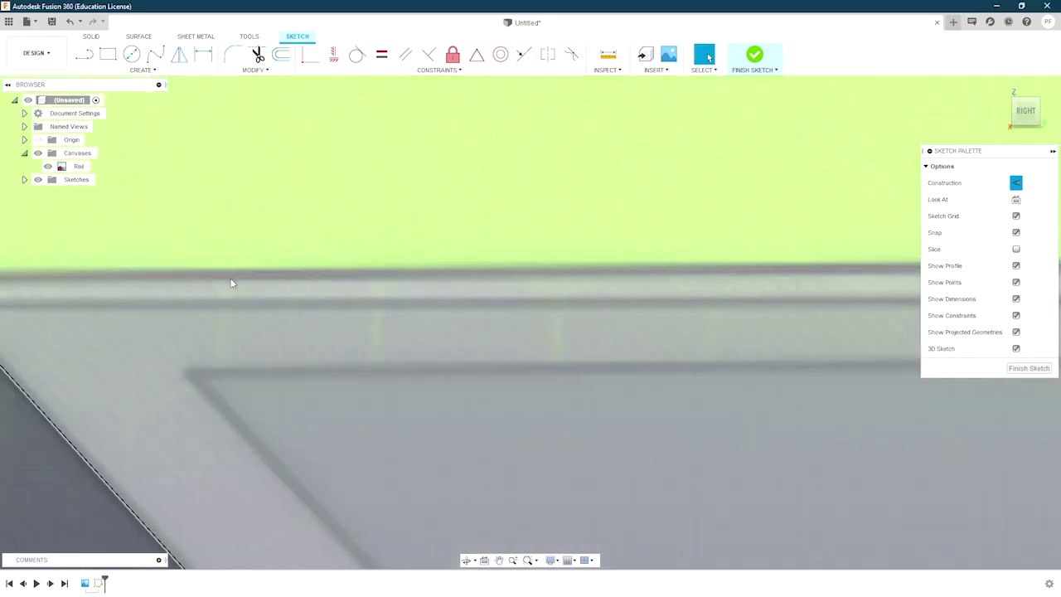
{"action": "scroll", "coordinate": [834, 308], "scroll_direction": "up", "scroll_amount": 3}
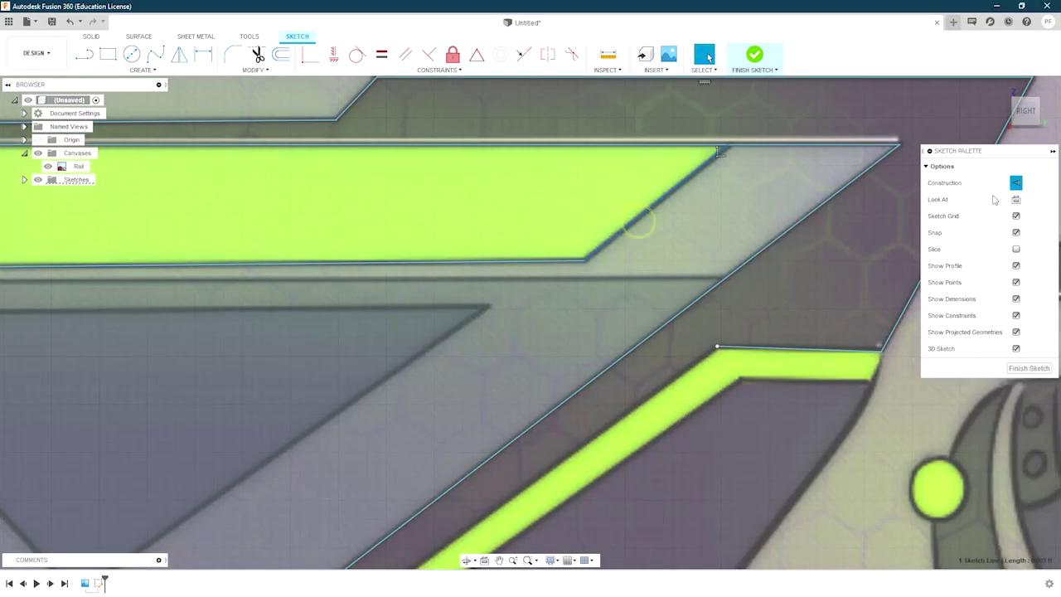
{"action": "scroll", "coordinate": [691, 255], "scroll_direction": "up", "scroll_amount": 3}
{"action": "key", "text": "l"}
{"action": "scroll", "coordinate": [829, 240], "scroll_direction": "up", "scroll_amount": 3}
{"action": "left_click", "coordinate": [846, 242]}
{"action": "scroll", "coordinate": [846, 243], "scroll_direction": "down", "scroll_amount": 5}
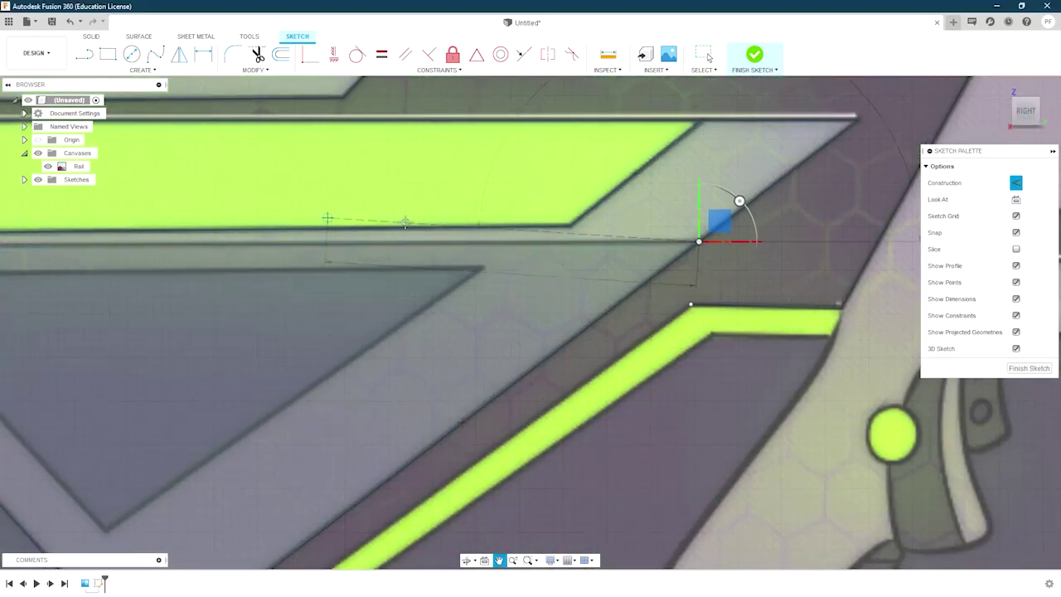
{"action": "scroll", "coordinate": [89, 277], "scroll_direction": "up", "scroll_amount": 5}
{"action": "left_click", "coordinate": [86, 279]}
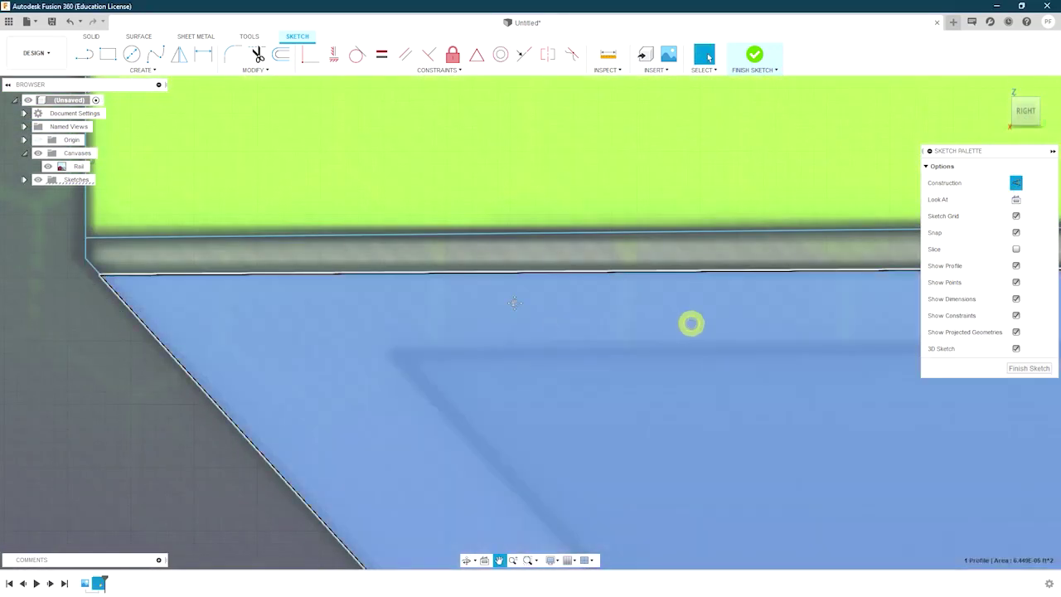
{"action": "scroll", "coordinate": [689, 322], "scroll_direction": "up", "scroll_amount": 3}
{"action": "scroll", "coordinate": [386, 284], "scroll_direction": "up", "scroll_amount": 2}
{"action": "left_click", "coordinate": [354, 282]}
{"action": "scroll", "coordinate": [426, 156], "scroll_direction": "down", "scroll_amount": 3}
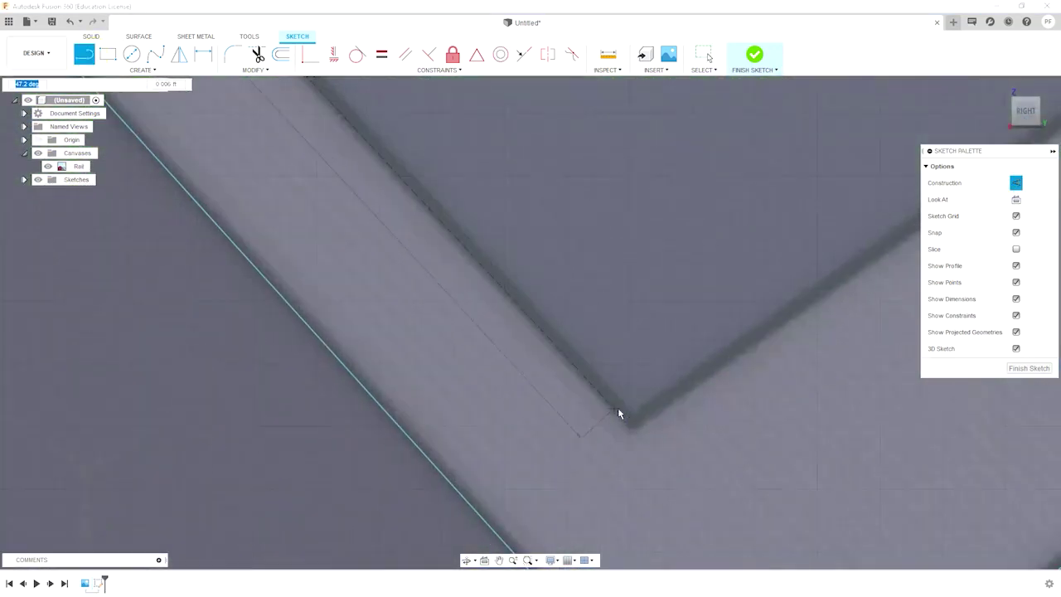
{"action": "left_click", "coordinate": [643, 429]}
{"action": "scroll", "coordinate": [562, 307], "scroll_direction": "up", "scroll_amount": 5}
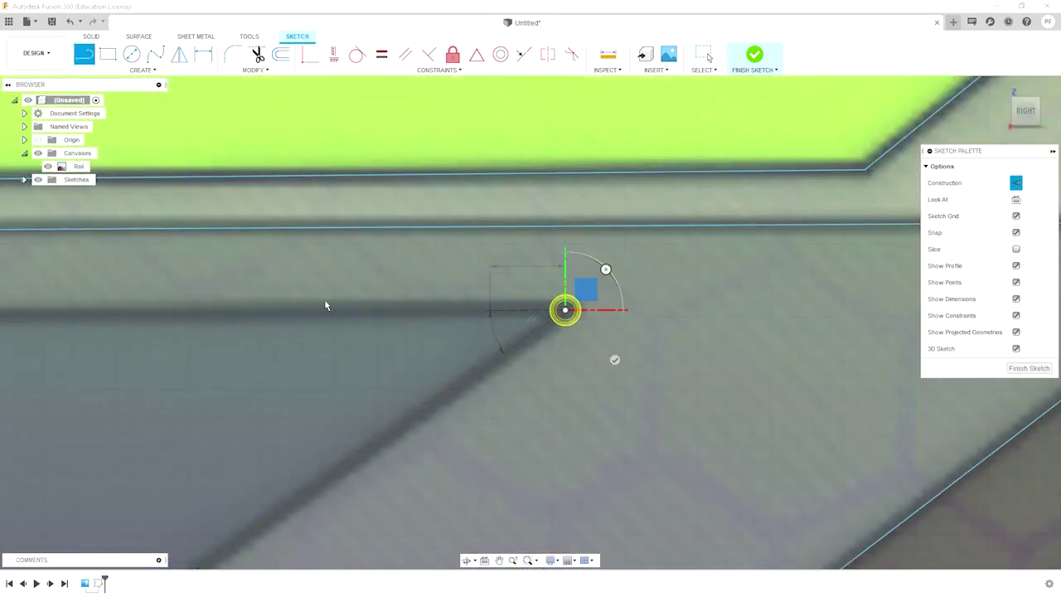
{"action": "scroll", "coordinate": [325, 306], "scroll_direction": "down", "scroll_amount": 3}
{"action": "key", "text": "Escape"}
{"action": "scroll", "coordinate": [241, 240], "scroll_direction": "up", "scroll_amount": 3}
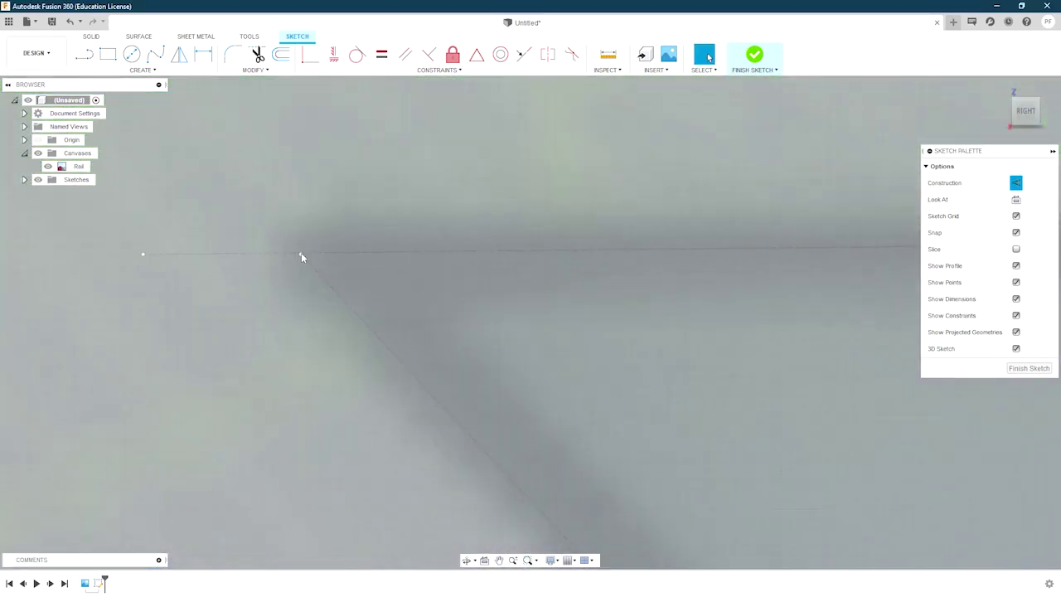
{"action": "left_click", "coordinate": [332, 263]}
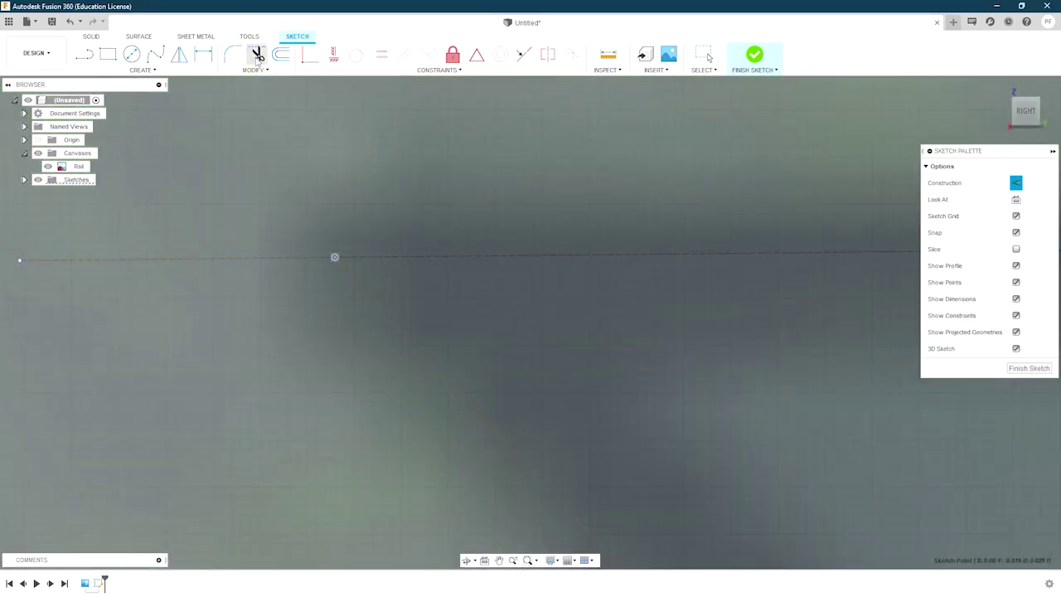
{"action": "key", "text": "Escape"}
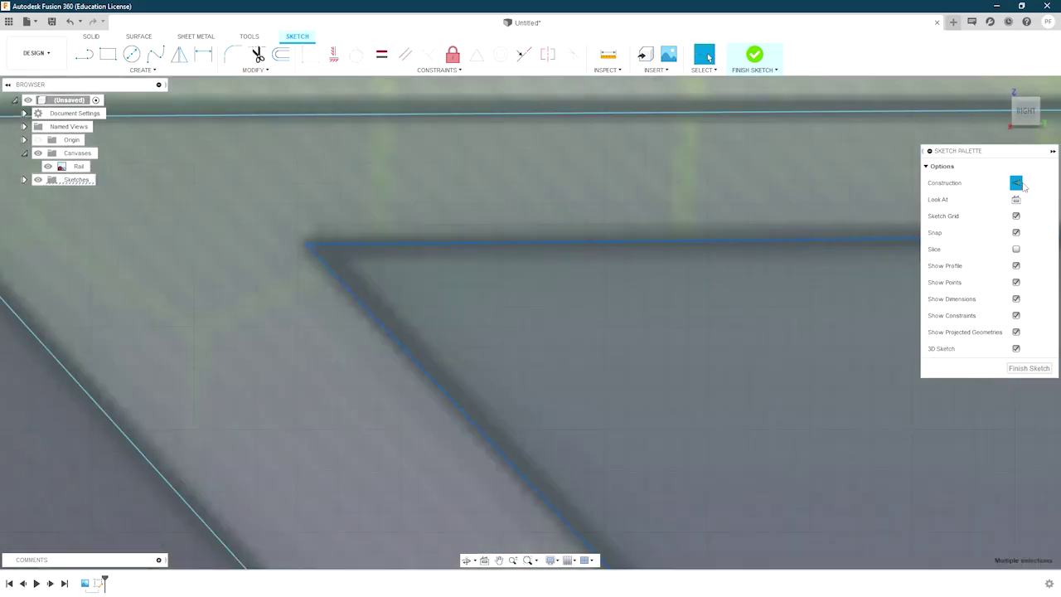
{"action": "scroll", "coordinate": [673, 299], "scroll_direction": "down", "scroll_amount": 5}
Step: Trace the green stroke's outline through its vertices, closing back at the start point
{"action": "key", "text": "l"}
{"action": "scroll", "coordinate": [674, 318], "scroll_direction": "up", "scroll_amount": 5}
{"action": "scroll", "coordinate": [692, 237], "scroll_direction": "up", "scroll_amount": 3}
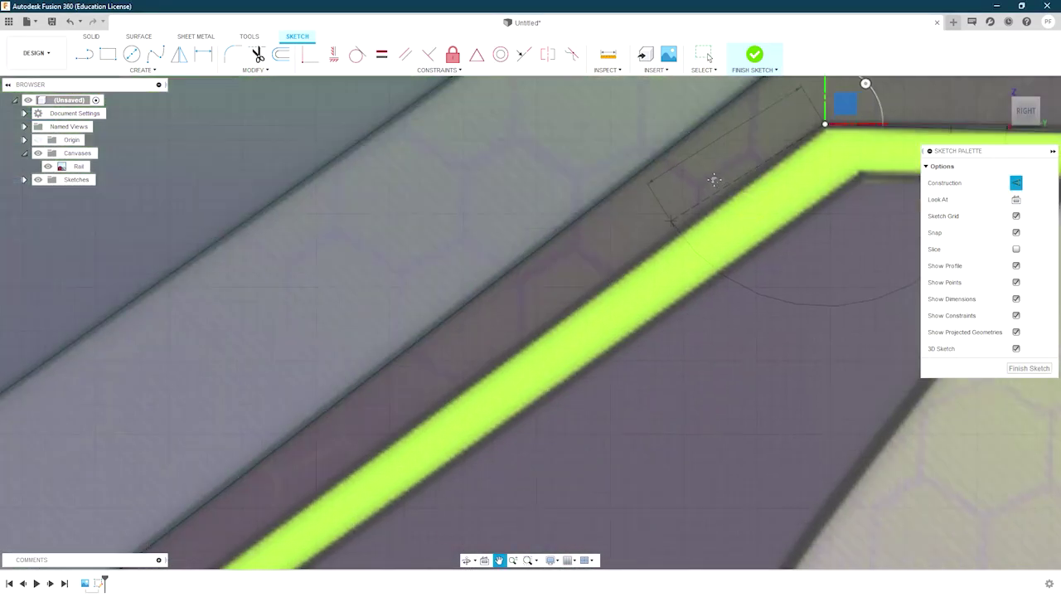
{"action": "scroll", "coordinate": [390, 422], "scroll_direction": "up", "scroll_amount": 2}
{"action": "left_click", "coordinate": [383, 408]}
{"action": "mouse_move", "coordinate": [352, 450]}
{"action": "middle_mouse_down"}
{"action": "mouse_move", "coordinate": [412, 366]}
{"action": "mouse_move", "coordinate": [57, 197]}
{"action": "middle_mouse_up"}
{"action": "left_click", "coordinate": [415, 368]}
{"action": "left_click", "coordinate": [805, 346]}
{"action": "middle_click_drag", "start_coordinate": [805, 346], "coordinate": [727, 198]}
{"action": "left_click", "coordinate": [879, 495]}
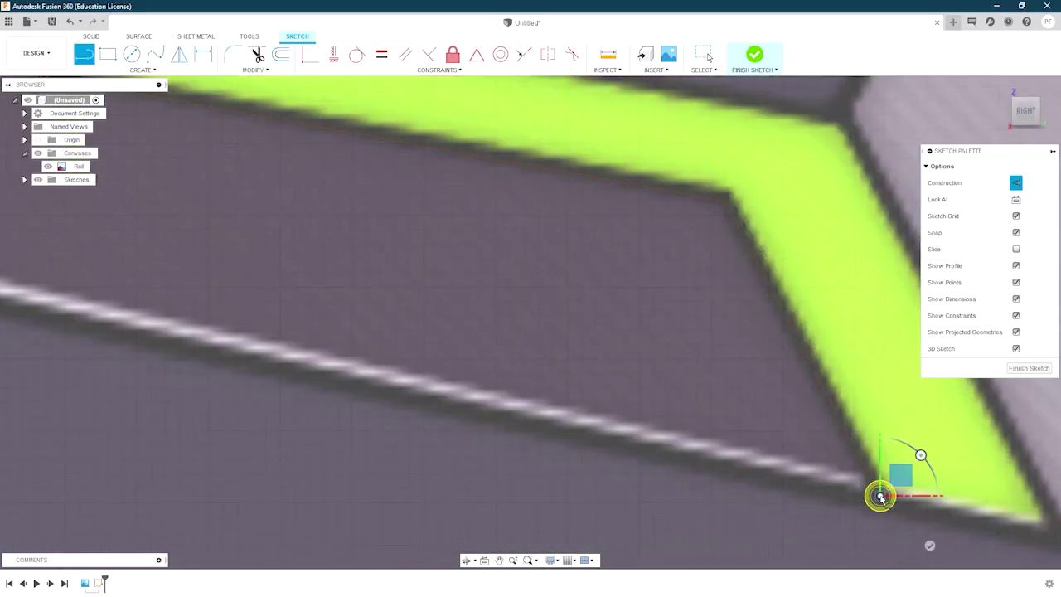
{"action": "scroll", "coordinate": [672, 322], "scroll_direction": "down", "scroll_amount": 3}
{"action": "scroll", "coordinate": [241, 178], "scroll_direction": "up", "scroll_amount": 3}
{"action": "left_click", "coordinate": [237, 175]}
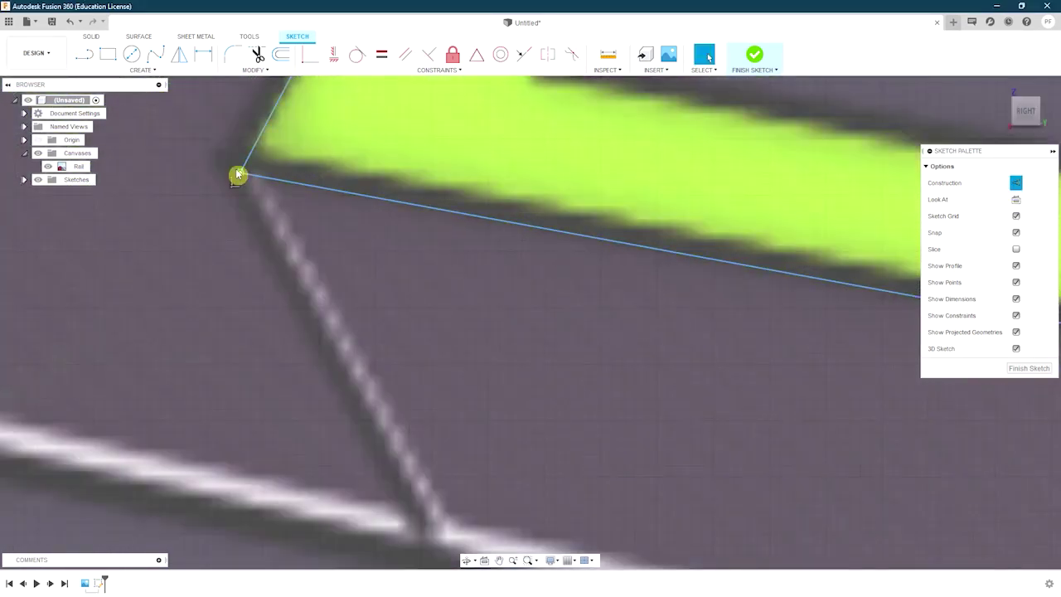
Step: Draw lines from the loop point to the stripe-diagonal vertex and from the left vertex to the corner
{"action": "key", "text": "l"}
{"action": "left_click", "coordinate": [229, 161]}
{"action": "middle_click_drag", "start_coordinate": [331, 274], "coordinate": [359, 145]}
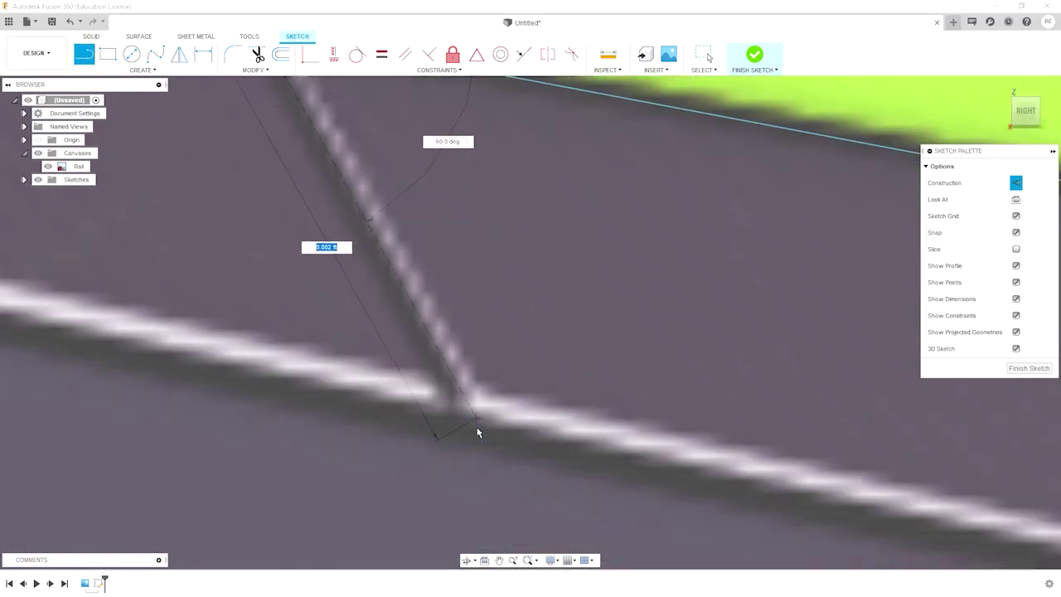
{"action": "left_click", "coordinate": [472, 424]}
{"action": "scroll", "coordinate": [425, 414], "scroll_direction": "down", "scroll_amount": 5}
{"action": "middle_click_drag", "start_coordinate": [598, 335], "coordinate": [472, 290]}
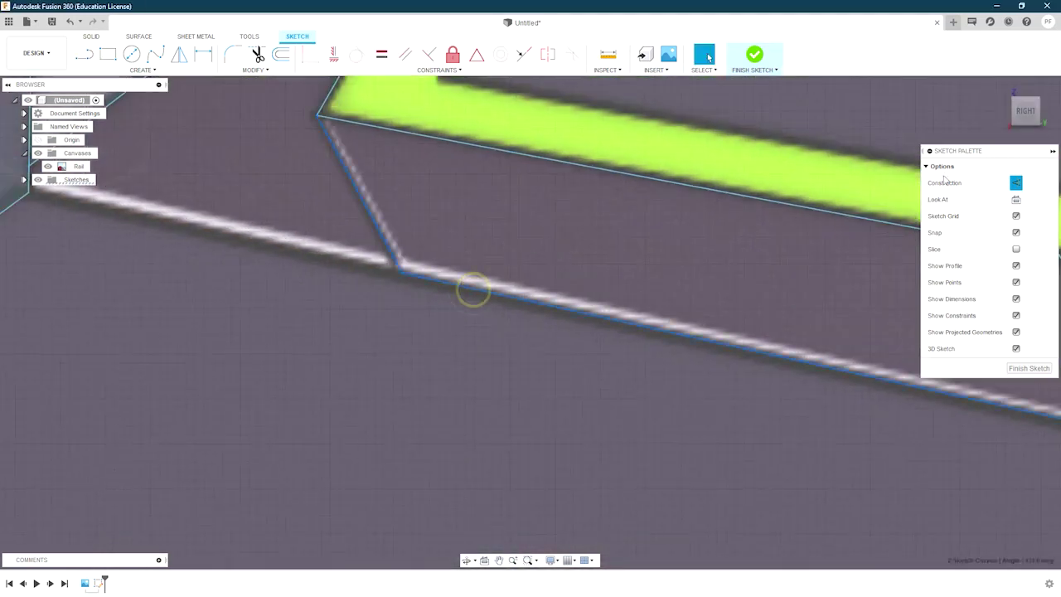
{"action": "scroll", "coordinate": [581, 249], "scroll_direction": "up", "scroll_amount": 3}
{"action": "left_click", "coordinate": [142, 282]}
{"action": "scroll", "coordinate": [142, 278], "scroll_direction": "up", "scroll_amount": 3}
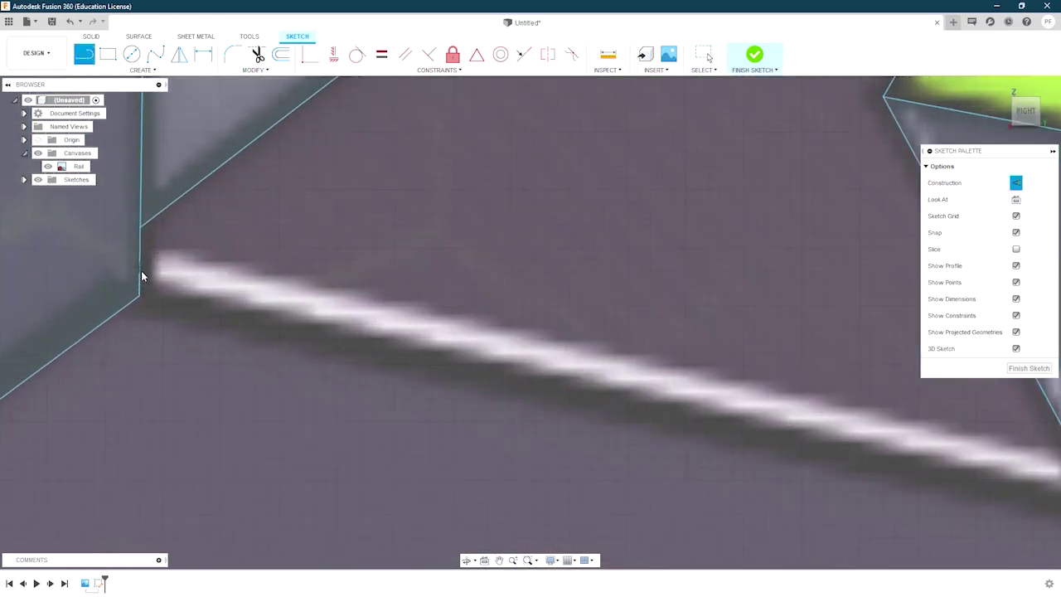
{"action": "left_click", "coordinate": [720, 318]}
{"action": "key", "text": "Escape"}
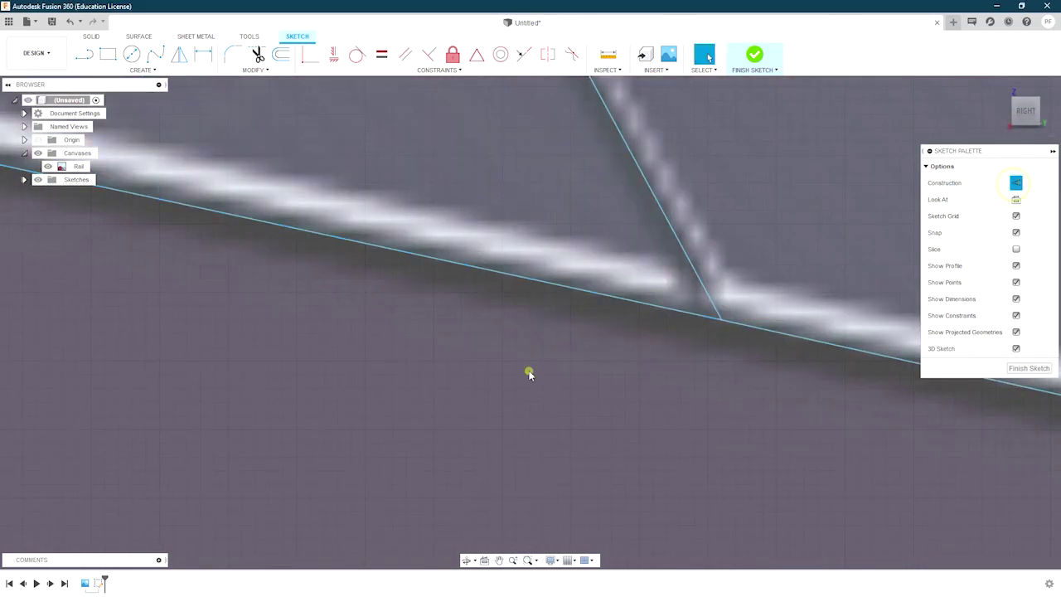
Step: Draw a line along the green rail's lower edge between its corners
{"action": "scroll", "coordinate": [529, 374], "scroll_direction": "down", "scroll_amount": 5}
{"action": "scroll", "coordinate": [498, 368], "scroll_direction": "up", "scroll_amount": 4}
{"action": "scroll", "coordinate": [561, 334], "scroll_direction": "up", "scroll_amount": 3}
{"action": "key", "text": "l"}
{"action": "left_click", "coordinate": [529, 333]}
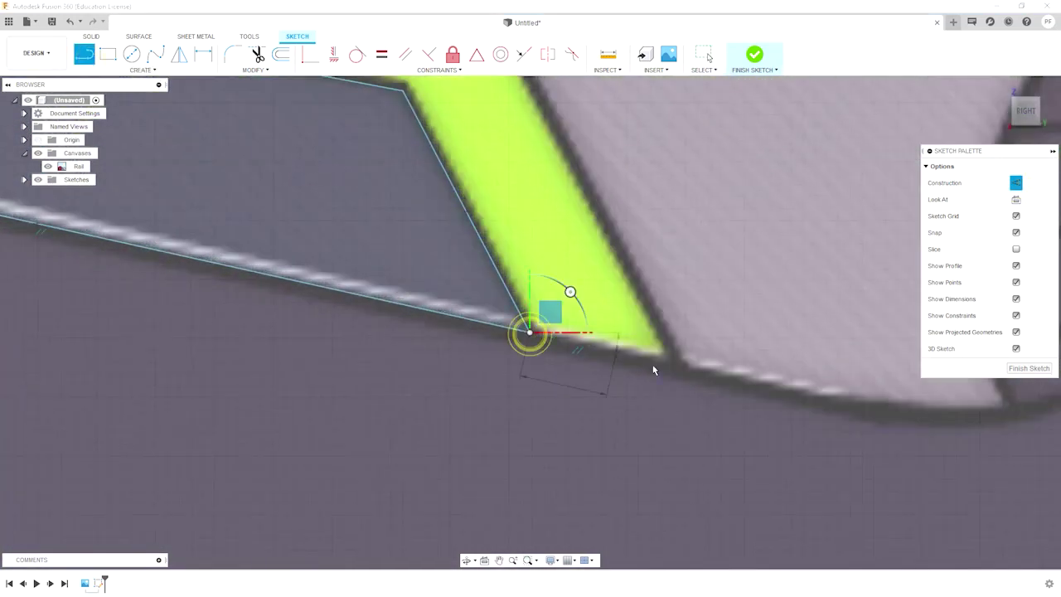
{"action": "scroll", "coordinate": [566, 179], "scroll_direction": "down", "scroll_amount": 4}
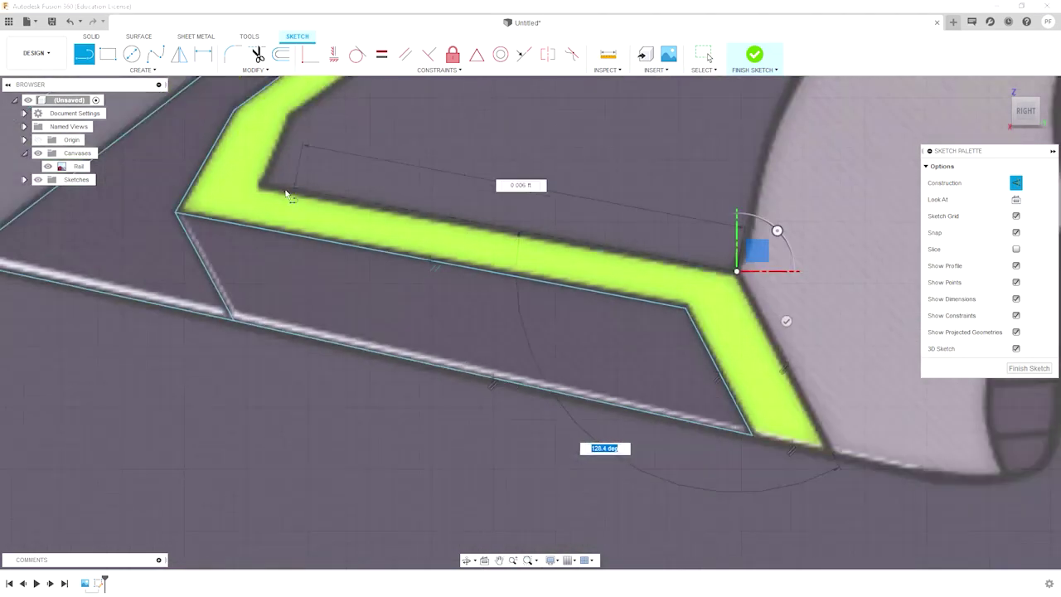
{"action": "scroll", "coordinate": [254, 178], "scroll_direction": "up", "scroll_amount": 5}
{"action": "scroll", "coordinate": [332, 228], "scroll_direction": "down", "scroll_amount": 2}
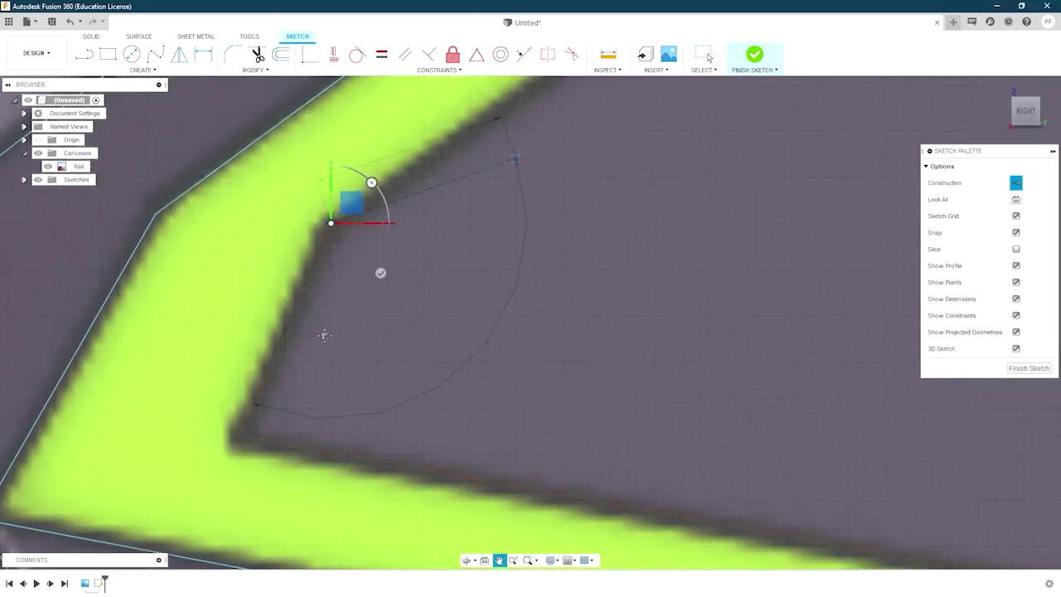
{"action": "scroll", "coordinate": [438, 284], "scroll_direction": "down", "scroll_amount": 3}
{"action": "scroll", "coordinate": [644, 192], "scroll_direction": "up", "scroll_amount": 5}
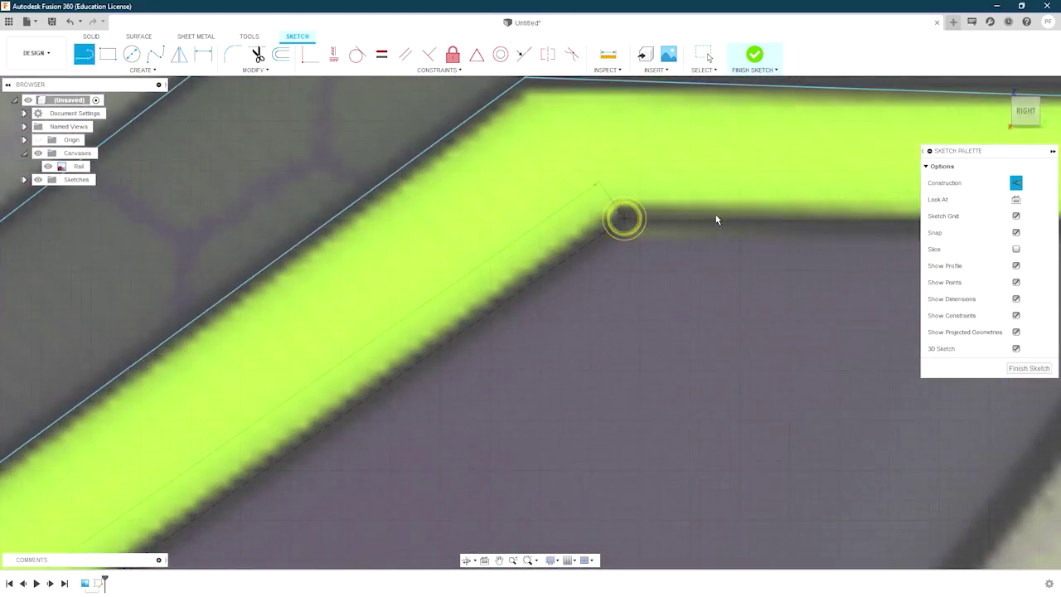
{"action": "scroll", "coordinate": [717, 220], "scroll_direction": "down", "scroll_amount": 3}
{"action": "scroll", "coordinate": [768, 248], "scroll_direction": "up", "scroll_amount": 3}
{"action": "left_click", "coordinate": [774, 236]}
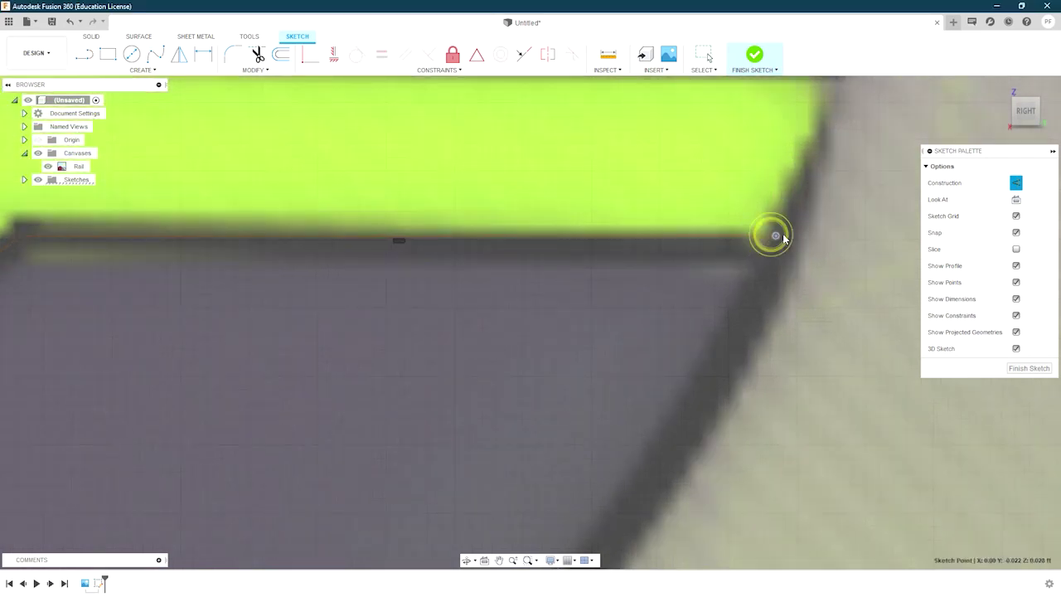
{"action": "scroll", "coordinate": [532, 330], "scroll_direction": "down", "scroll_amount": 4}
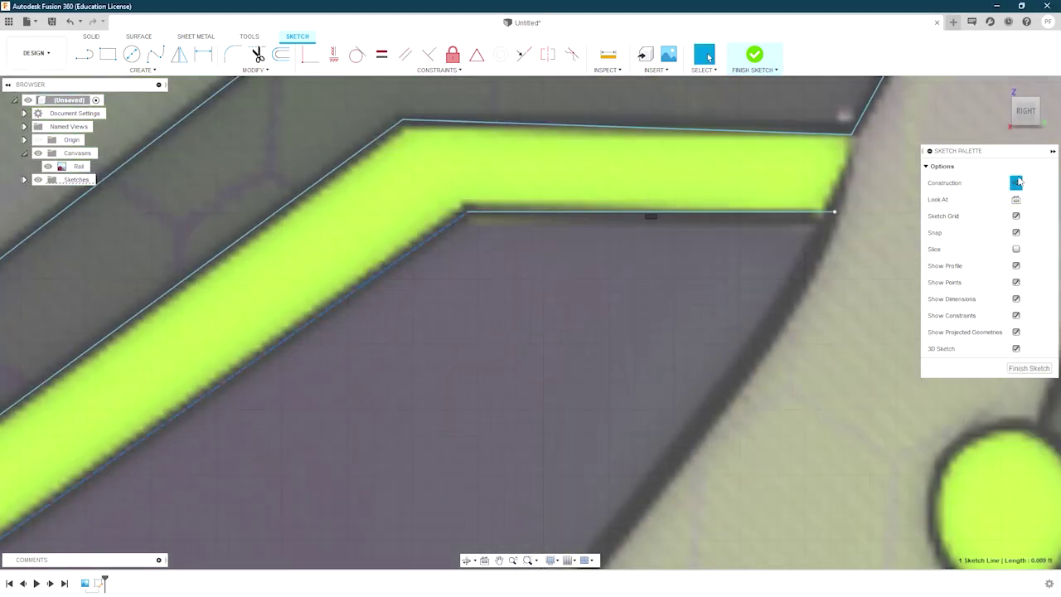
{"action": "middle_click_drag", "start_coordinate": [532, 330], "coordinate": [327, 442]}
{"action": "scroll", "coordinate": [163, 390], "scroll_direction": "up", "scroll_amount": 3}
{"action": "scroll", "coordinate": [740, 386], "scroll_direction": "down", "scroll_amount": 3}
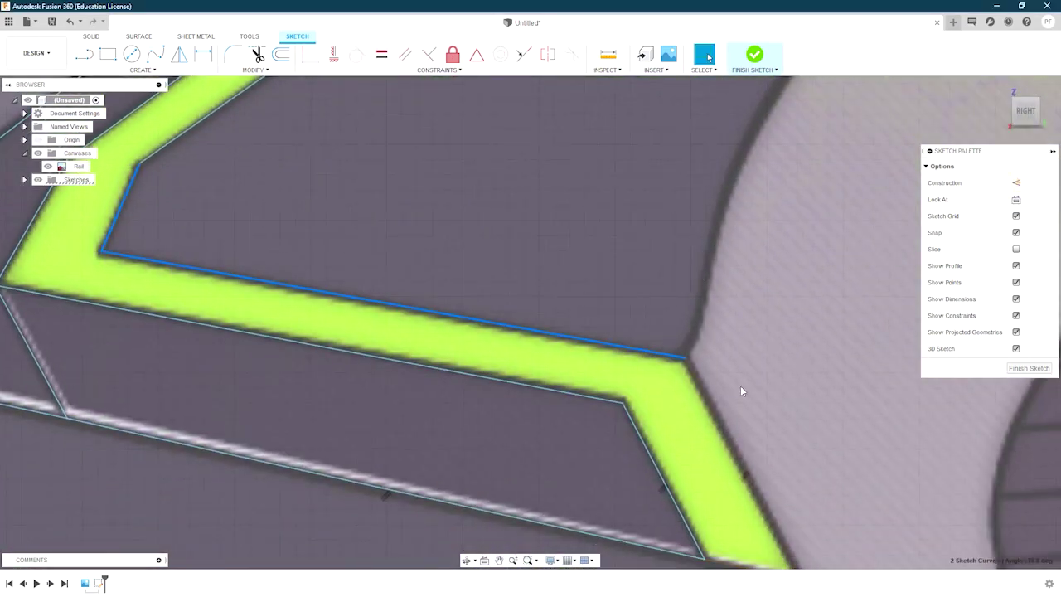
{"action": "scroll", "coordinate": [748, 433], "scroll_direction": "up", "scroll_amount": 3}
{"action": "scroll", "coordinate": [718, 251], "scroll_direction": "down", "scroll_amount": 3}
{"action": "scroll", "coordinate": [616, 179], "scroll_direction": "up", "scroll_amount": 3}
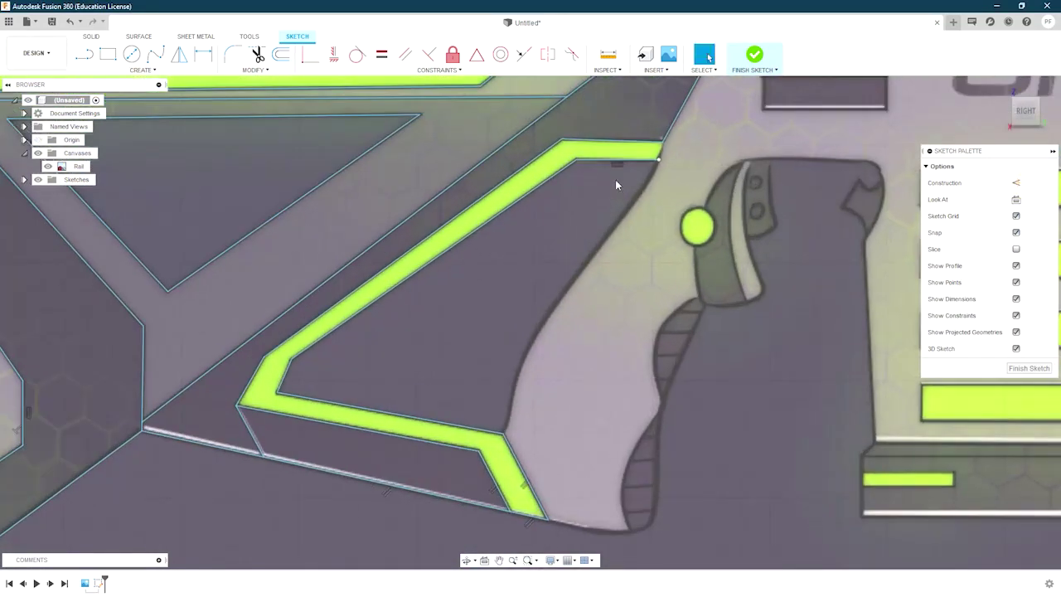
{"action": "scroll", "coordinate": [616, 169], "scroll_direction": "up", "scroll_amount": 4}
{"action": "key", "text": "l"}
{"action": "scroll", "coordinate": [651, 184], "scroll_direction": "up", "scroll_amount": 2}
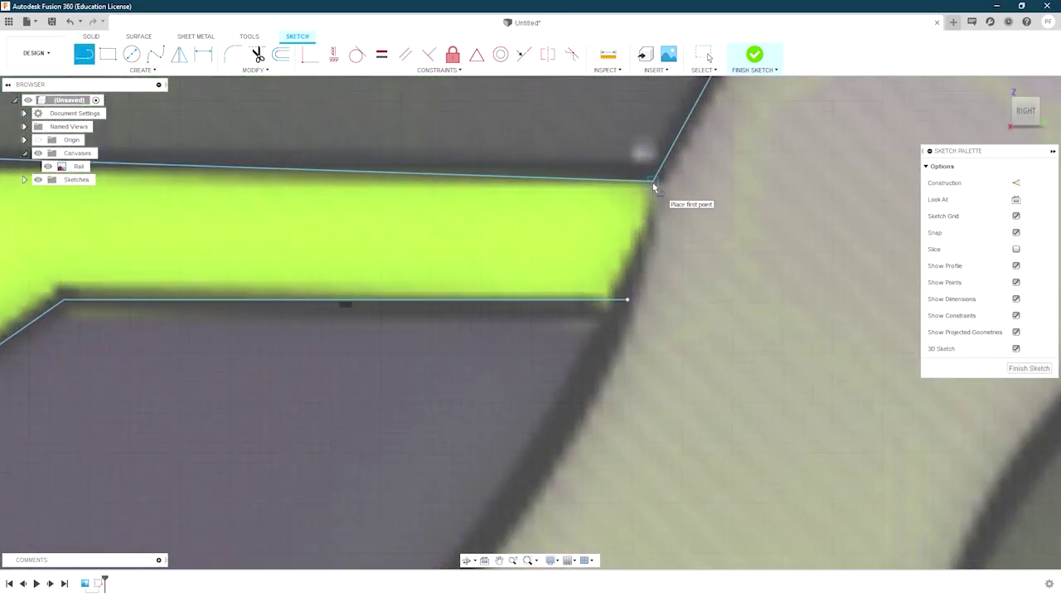
{"action": "scroll", "coordinate": [628, 303], "scroll_direction": "down", "scroll_amount": 3}
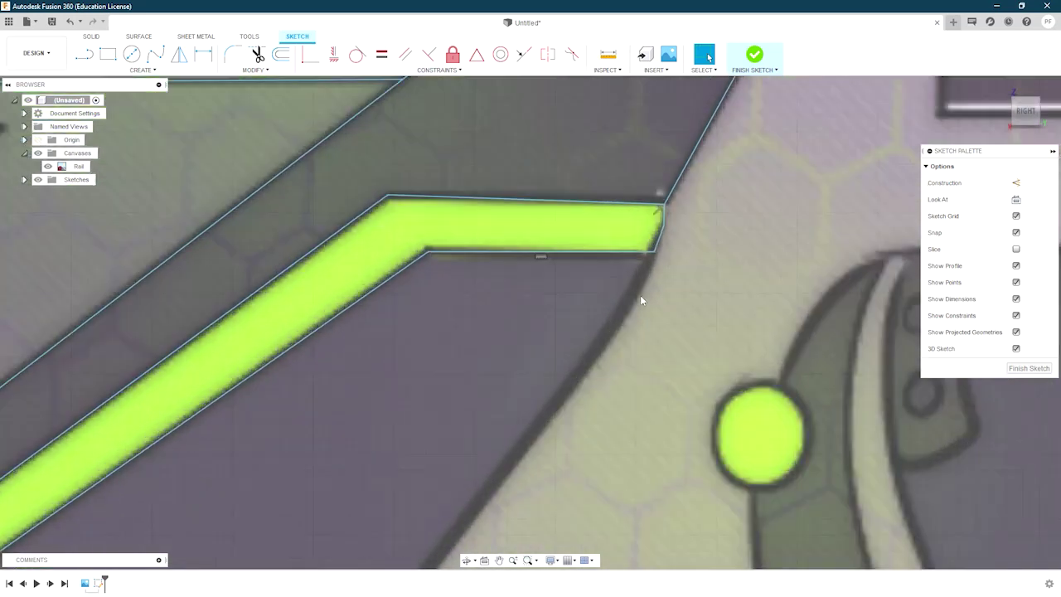
{"action": "middle_click_drag", "start_coordinate": [641, 295], "coordinate": [611, 289]}
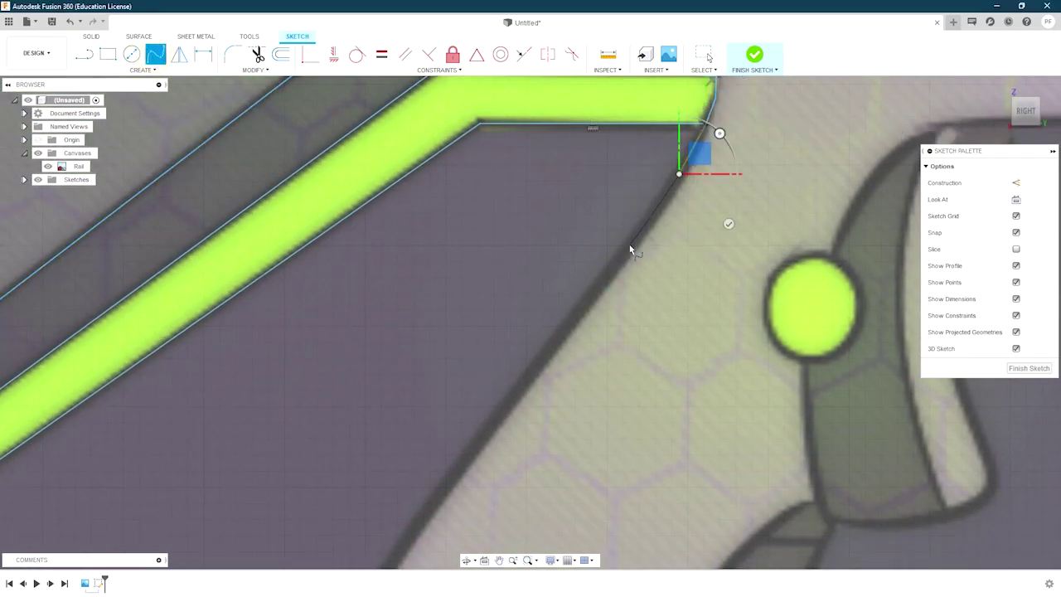
Step: Finish the fit point spline along the curved edge below the rail with OK
{"action": "scroll", "coordinate": [515, 319], "scroll_direction": "up", "scroll_amount": 2}
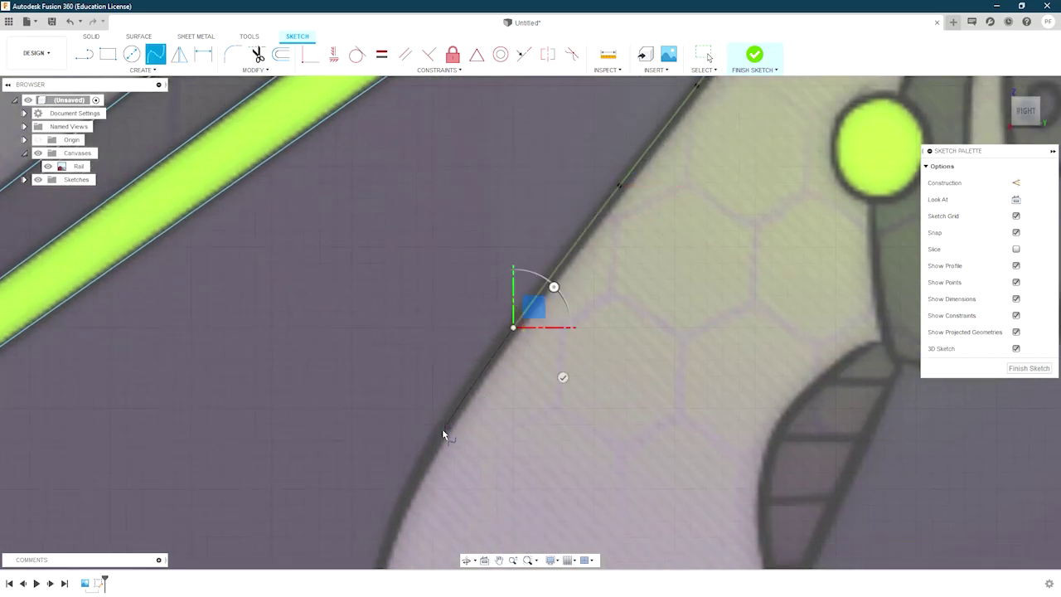
{"action": "middle_click_drag", "start_coordinate": [444, 433], "coordinate": [497, 348]}
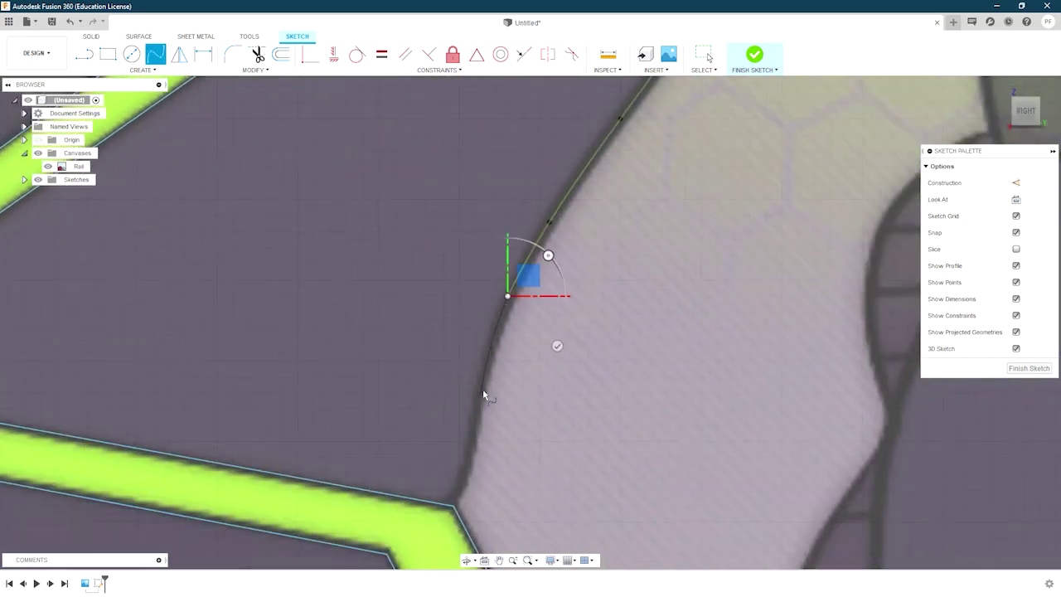
{"action": "scroll", "coordinate": [485, 398], "scroll_direction": "up", "scroll_amount": 3}
{"action": "right_click", "coordinate": [466, 363]}
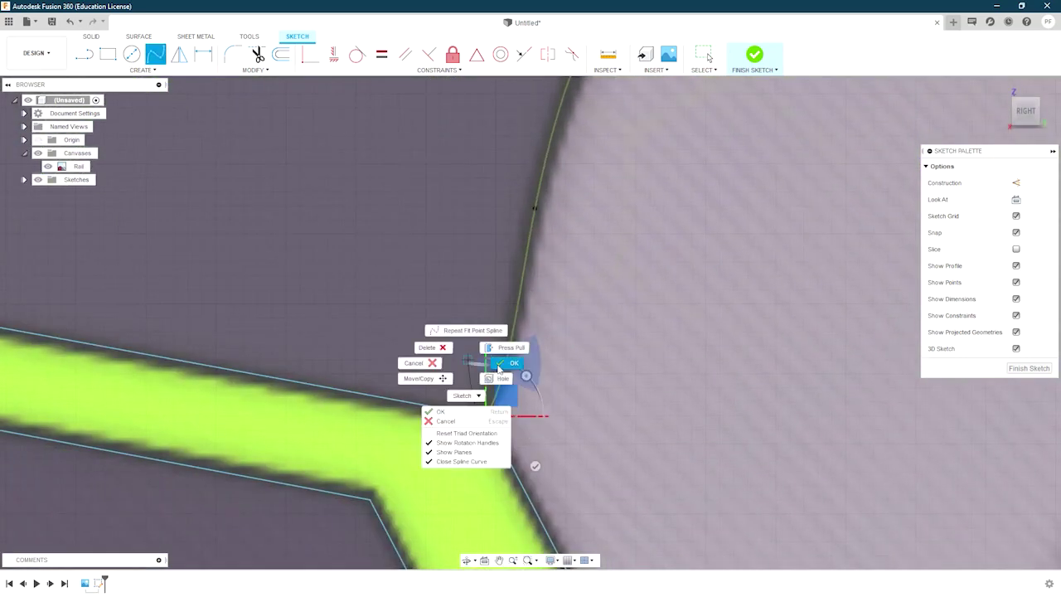
{"action": "left_click", "coordinate": [508, 363]}
{"action": "left_click", "coordinate": [538, 229]}
Step: Fillet the corner between the spline and the rail's short end line with a 5.664E-04 ft radius
{"action": "scroll", "coordinate": [538, 229], "scroll_direction": "down", "scroll_amount": 5}
{"action": "scroll", "coordinate": [580, 203], "scroll_direction": "up", "scroll_amount": 5}
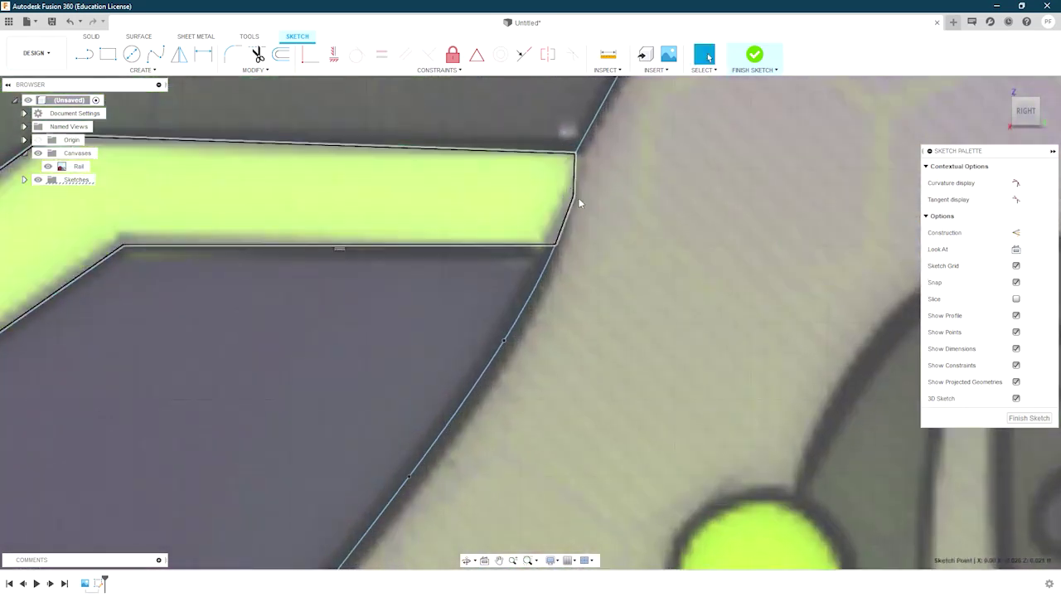
{"action": "left_click", "coordinate": [563, 225]}
{"action": "left_click", "coordinate": [233, 54]}
{"action": "scroll", "coordinate": [576, 194], "scroll_direction": "up", "scroll_amount": 3}
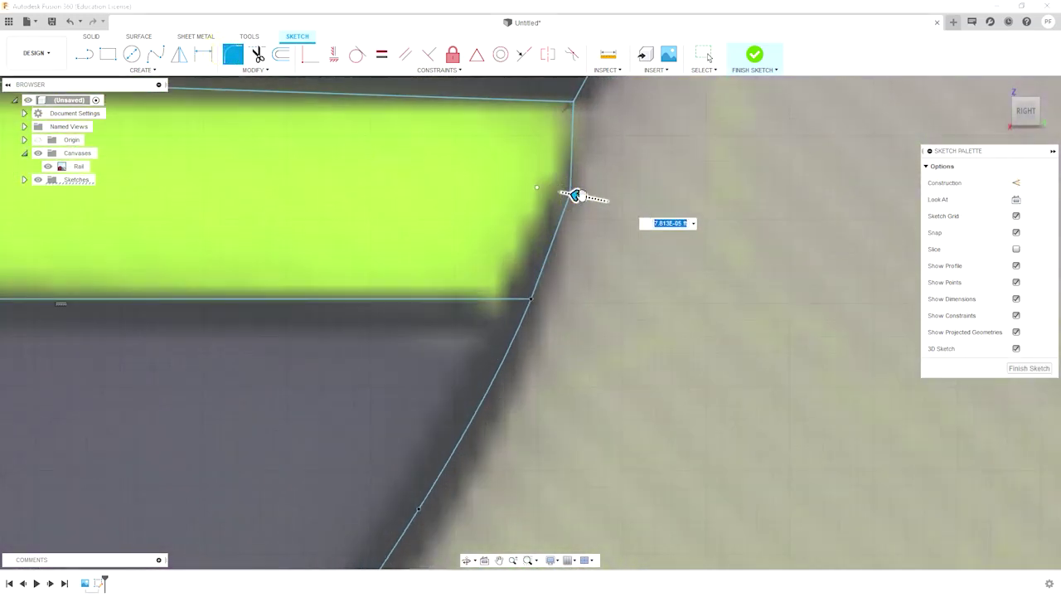
{"action": "key", "text": "Return"}
{"action": "scroll", "coordinate": [575, 199], "scroll_direction": "down", "scroll_amount": 3}
{"action": "left_click", "coordinate": [552, 291]}
{"action": "scroll", "coordinate": [553, 291], "scroll_direction": "up", "scroll_amount": 3}
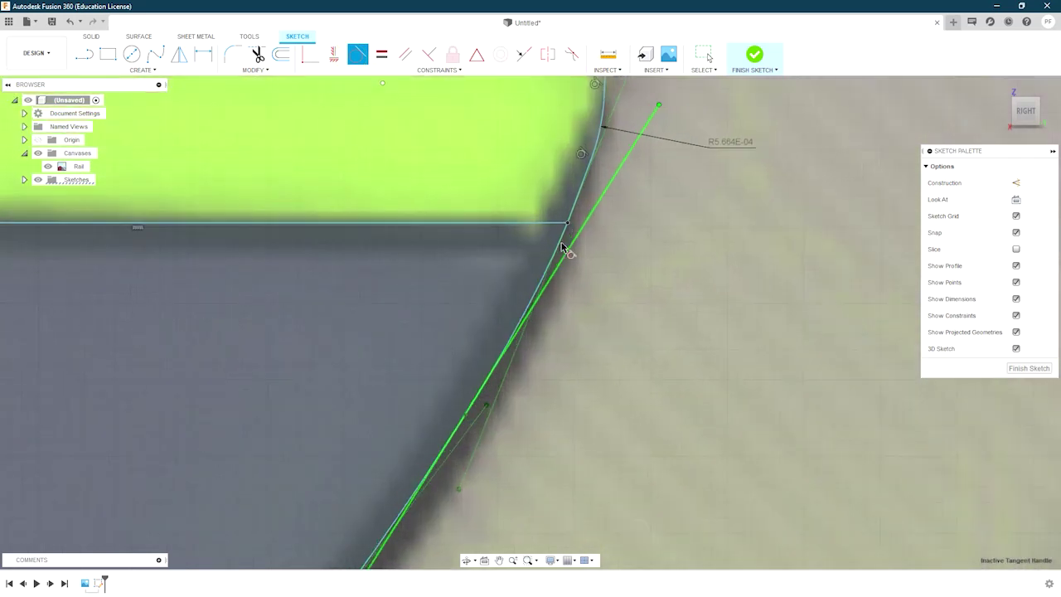
{"action": "key", "text": "Escape"}
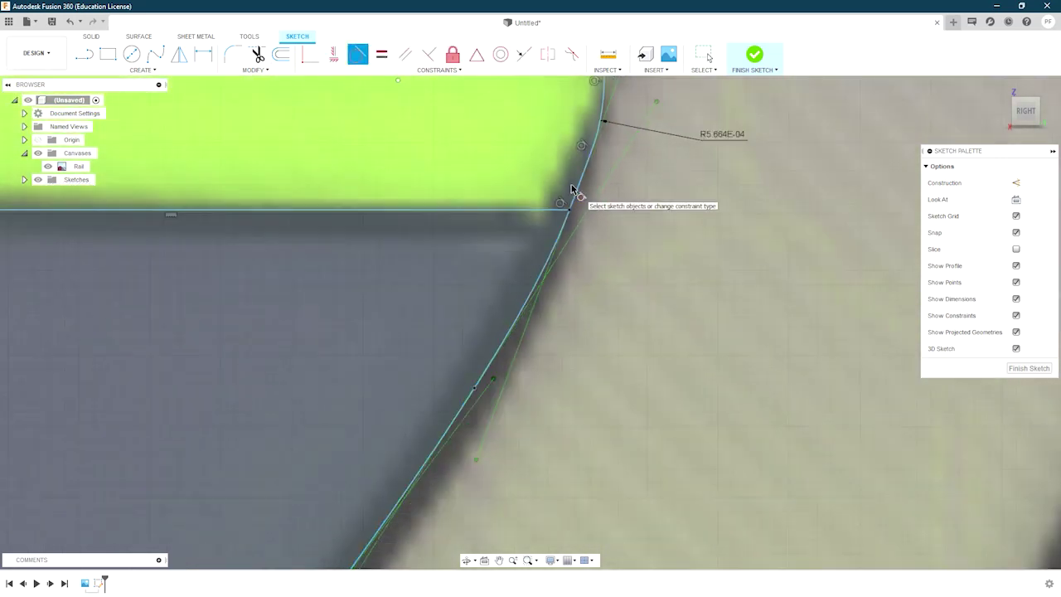
{"action": "scroll", "coordinate": [578, 195], "scroll_direction": "down", "scroll_amount": 5}
{"action": "scroll", "coordinate": [569, 177], "scroll_direction": "up", "scroll_amount": 4}
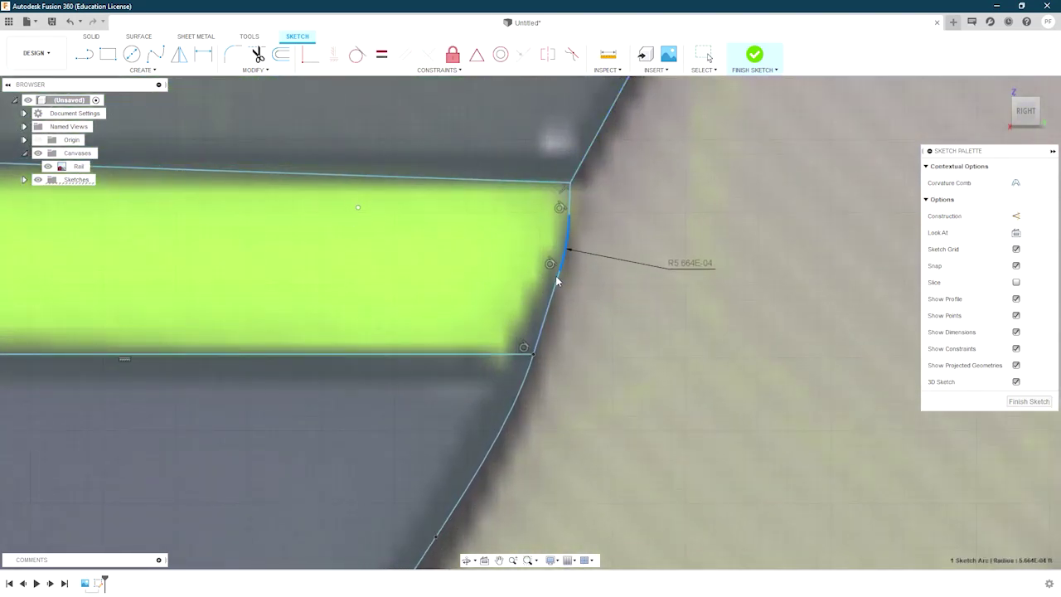
{"action": "key", "text": "Escape"}
{"action": "scroll", "coordinate": [556, 276], "scroll_direction": "down", "scroll_amount": 5}
{"action": "scroll", "coordinate": [448, 239], "scroll_direction": "up", "scroll_amount": 3}
Step: Trace lines around the dark blade outline's corners to close it into a shaded profile
{"action": "key", "text": "l"}
{"action": "scroll", "coordinate": [447, 239], "scroll_direction": "up", "scroll_amount": 3}
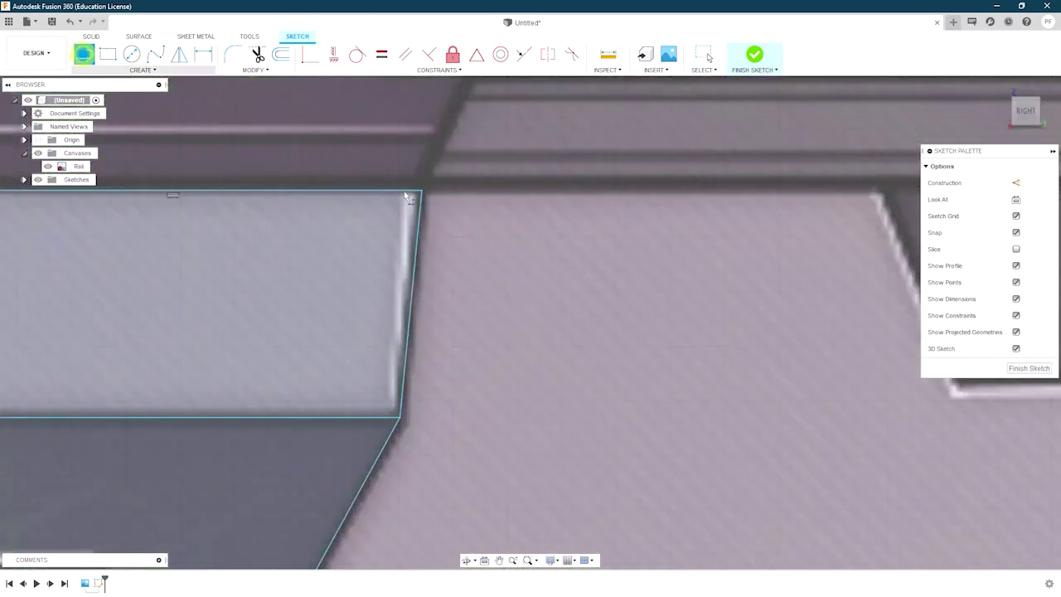
{"action": "left_click", "coordinate": [414, 189]}
{"action": "middle_click_drag", "start_coordinate": [672, 195], "coordinate": [440, 199]}
{"action": "middle_click_drag", "start_coordinate": [724, 389], "coordinate": [473, 409]}
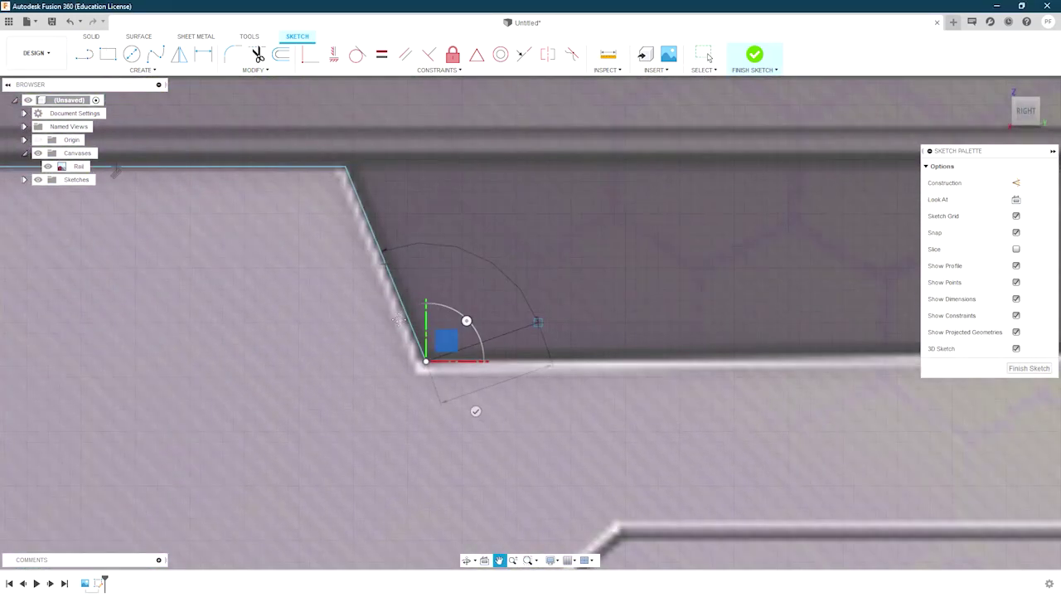
{"action": "scroll", "coordinate": [474, 409], "scroll_direction": "up", "scroll_amount": 5}
{"action": "mouse_move", "coordinate": [679, 294]}
{"action": "middle_mouse_down"}
{"action": "mouse_move", "coordinate": [614, 330]}
{"action": "mouse_move", "coordinate": [515, 423]}
{"action": "middle_mouse_up"}
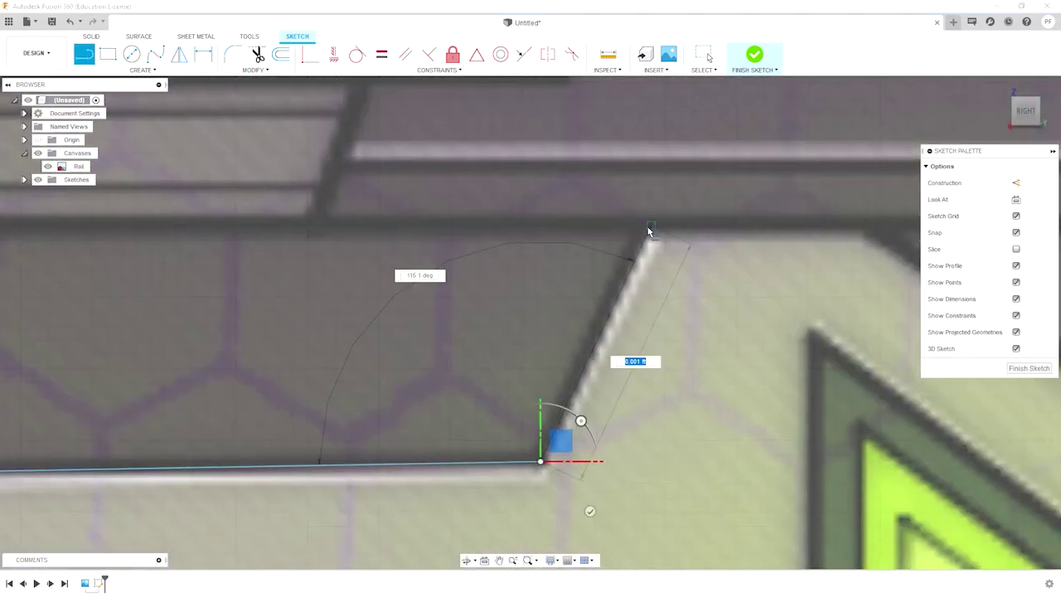
{"action": "left_click", "coordinate": [652, 232]}
{"action": "scroll", "coordinate": [373, 249], "scroll_direction": "down", "scroll_amount": 5}
{"action": "left_click", "coordinate": [194, 229]}
{"action": "key", "text": "Escape"}
Step: Draw a horizontal line from the upper rail's angled corner toward the triangle emblem
{"action": "mouse_move", "coordinate": [497, 331]}
{"action": "middle_mouse_down"}
{"action": "mouse_move", "coordinate": [666, 327]}
{"action": "mouse_move", "coordinate": [588, 215]}
{"action": "middle_mouse_up"}
{"action": "scroll", "coordinate": [666, 330], "scroll_direction": "up", "scroll_amount": 2}
{"action": "key", "text": "l"}
{"action": "left_click", "coordinate": [526, 179]}
{"action": "middle_click_drag", "start_coordinate": [635, 180], "coordinate": [516, 176]}
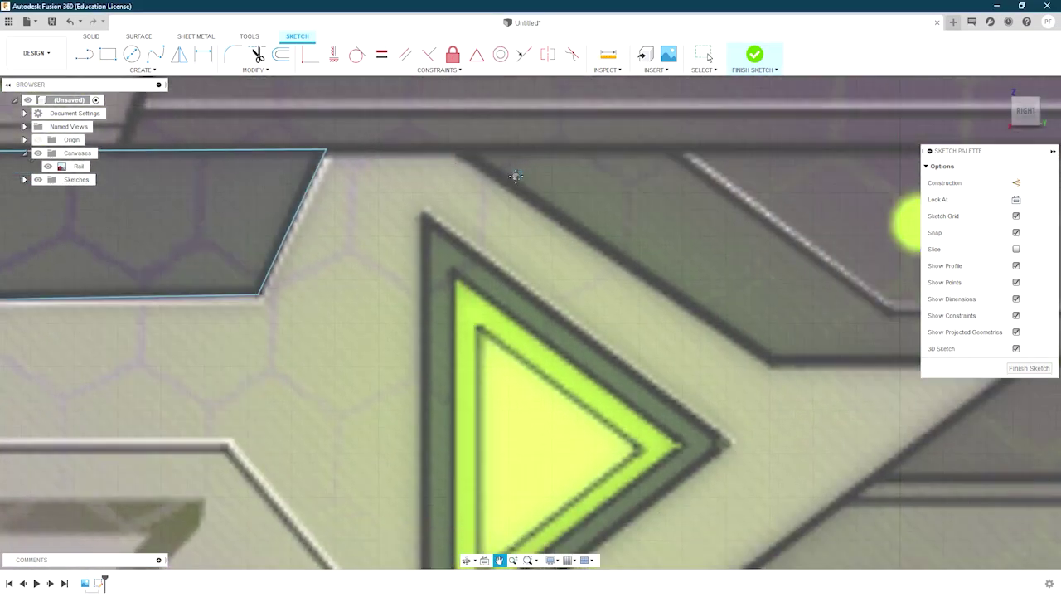
{"action": "scroll", "coordinate": [455, 182], "scroll_direction": "up", "scroll_amount": 4}
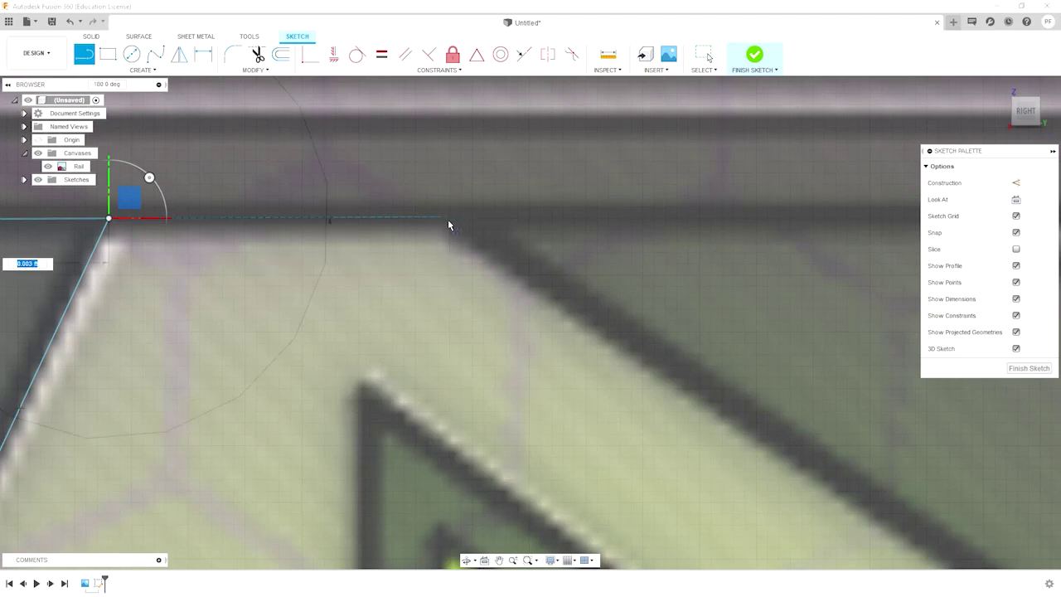
{"action": "scroll", "coordinate": [548, 280], "scroll_direction": "down", "scroll_amount": 1}
{"action": "scroll", "coordinate": [537, 271], "scroll_direction": "down", "scroll_amount": 2}
{"action": "scroll", "coordinate": [442, 284], "scroll_direction": "up", "scroll_amount": 2}
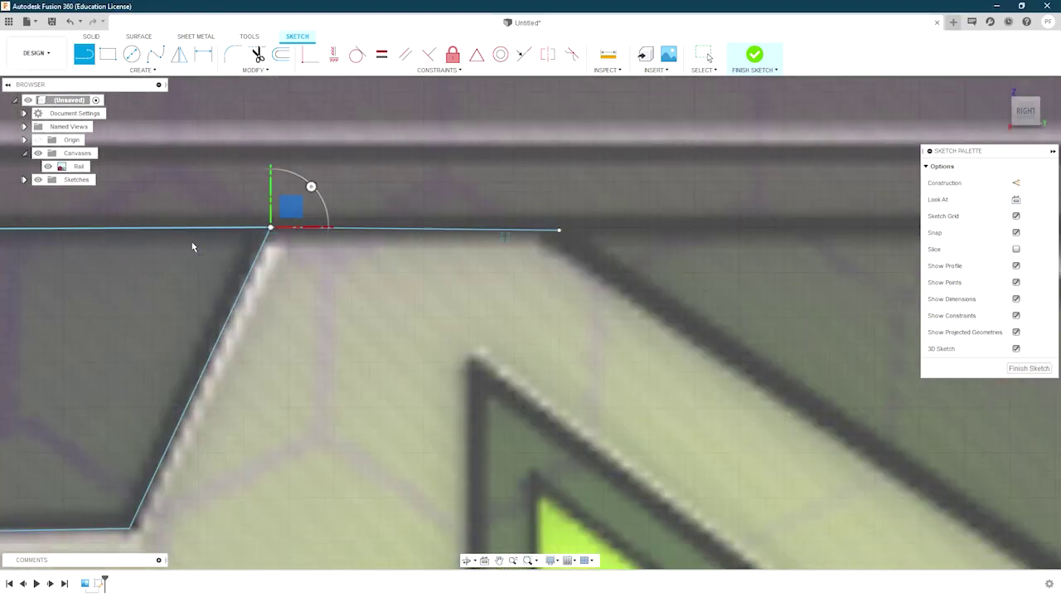
{"action": "key", "text": "Escape"}
Step: Begin a new line chain along the top edge to close the blade outline
{"action": "scroll", "coordinate": [449, 330], "scroll_direction": "down", "scroll_amount": 2}
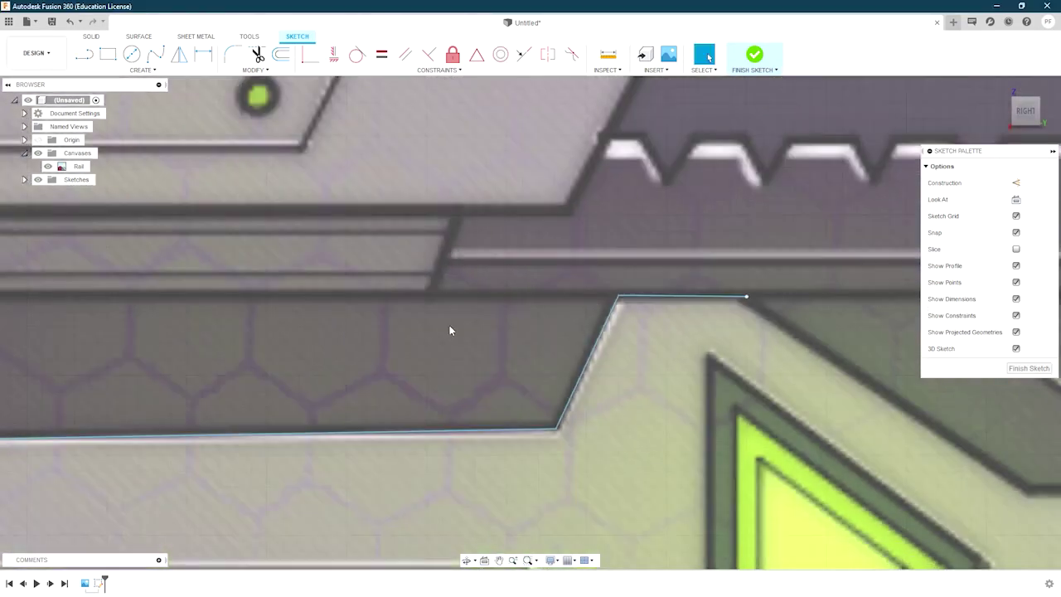
{"action": "scroll", "coordinate": [450, 330], "scroll_direction": "down", "scroll_amount": 2}
{"action": "key", "text": "l"}
{"action": "left_click", "coordinate": [88, 273]}
{"action": "left_click", "coordinate": [680, 289]}
{"action": "scroll", "coordinate": [475, 249], "scroll_direction": "up", "scroll_amount": 3}
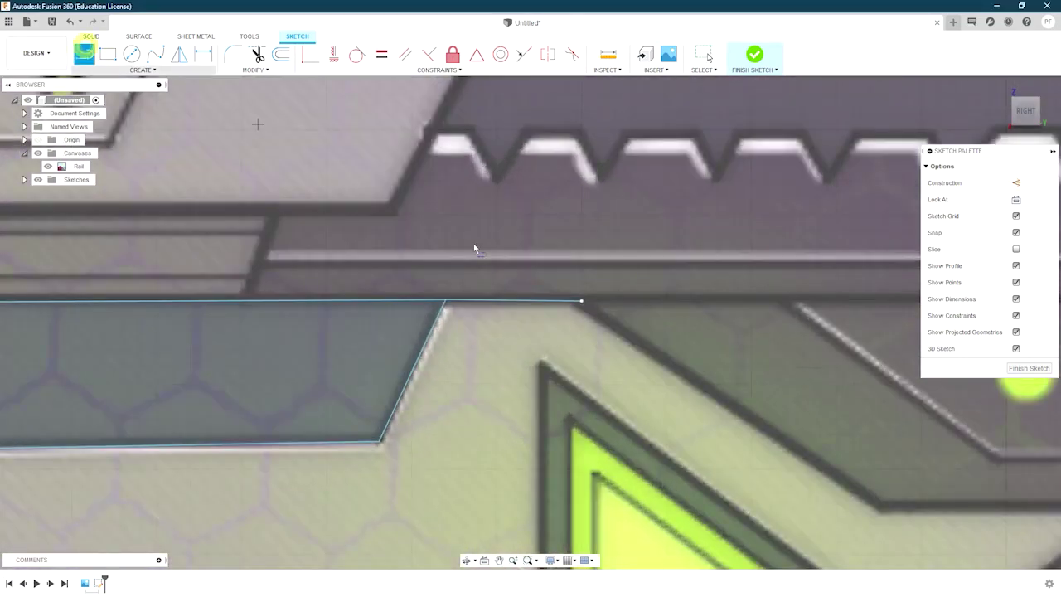
{"action": "left_click", "coordinate": [581, 301]}
{"action": "middle_click_drag", "start_coordinate": [581, 301], "coordinate": [346, 187]}
Step: Continue the outline to the vent panel's next corner and along its diagonal edge
{"action": "mouse_move", "coordinate": [889, 402]}
{"action": "middle_mouse_down"}
{"action": "mouse_move", "coordinate": [639, 160]}
{"action": "mouse_move", "coordinate": [329, 376]}
{"action": "middle_mouse_up"}
{"action": "scroll", "coordinate": [328, 376], "scroll_direction": "up", "scroll_amount": 2}
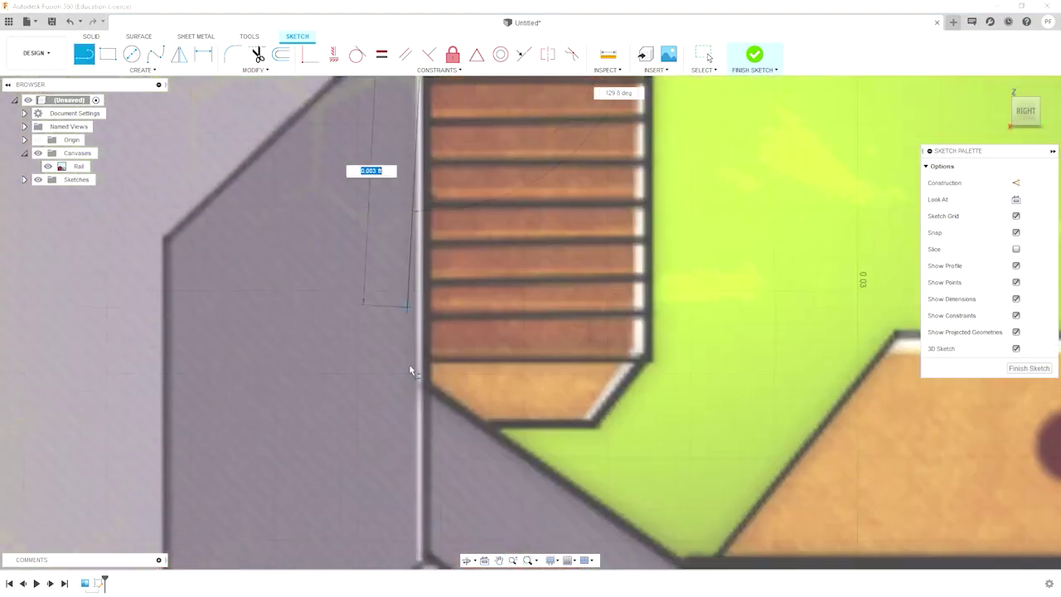
{"action": "middle_click_drag", "start_coordinate": [410, 368], "coordinate": [415, 155]}
{"action": "scroll", "coordinate": [426, 450], "scroll_direction": "up", "scroll_amount": 2}
{"action": "left_click", "coordinate": [659, 429]}
{"action": "scroll", "coordinate": [890, 429], "scroll_direction": "down", "scroll_amount": 2}
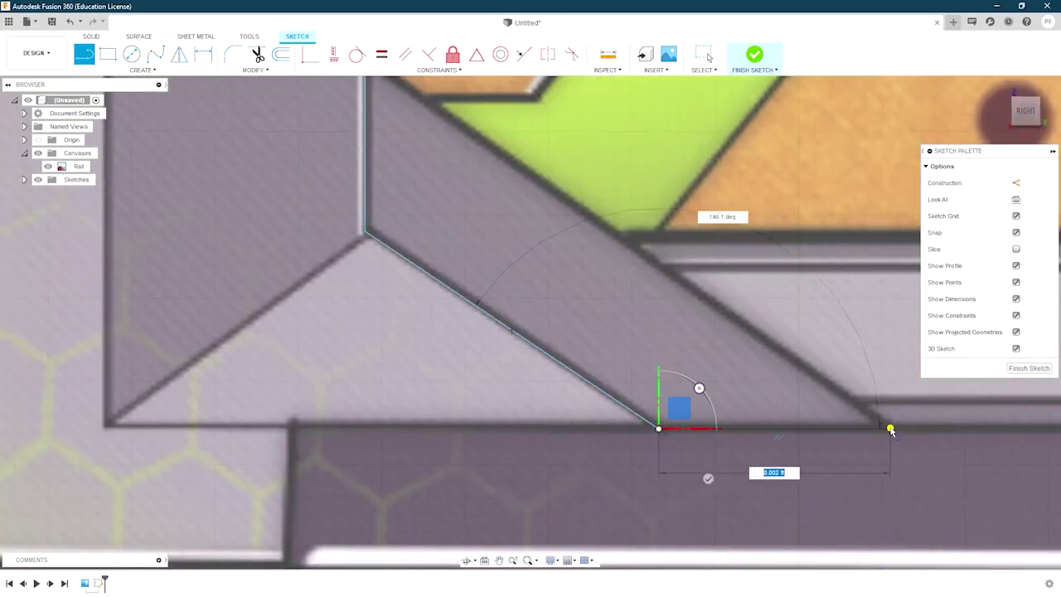
{"action": "left_click", "coordinate": [398, 177]}
Step: Add the chamfer, top-right corner and top edge to close the striped vent outline
{"action": "scroll", "coordinate": [310, 306], "scroll_direction": "up", "scroll_amount": 2}
{"action": "left_click", "coordinate": [306, 296]}
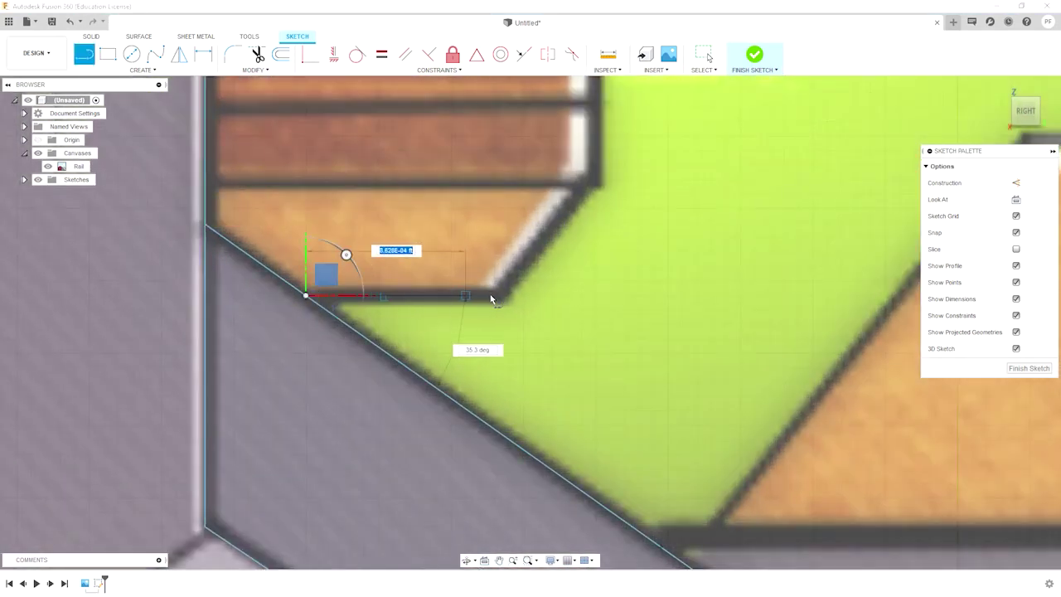
{"action": "left_click", "coordinate": [580, 192]}
{"action": "scroll", "coordinate": [581, 192], "scroll_direction": "down", "scroll_amount": 2}
{"action": "scroll", "coordinate": [498, 165], "scroll_direction": "up", "scroll_amount": 2}
{"action": "left_click", "coordinate": [524, 247]}
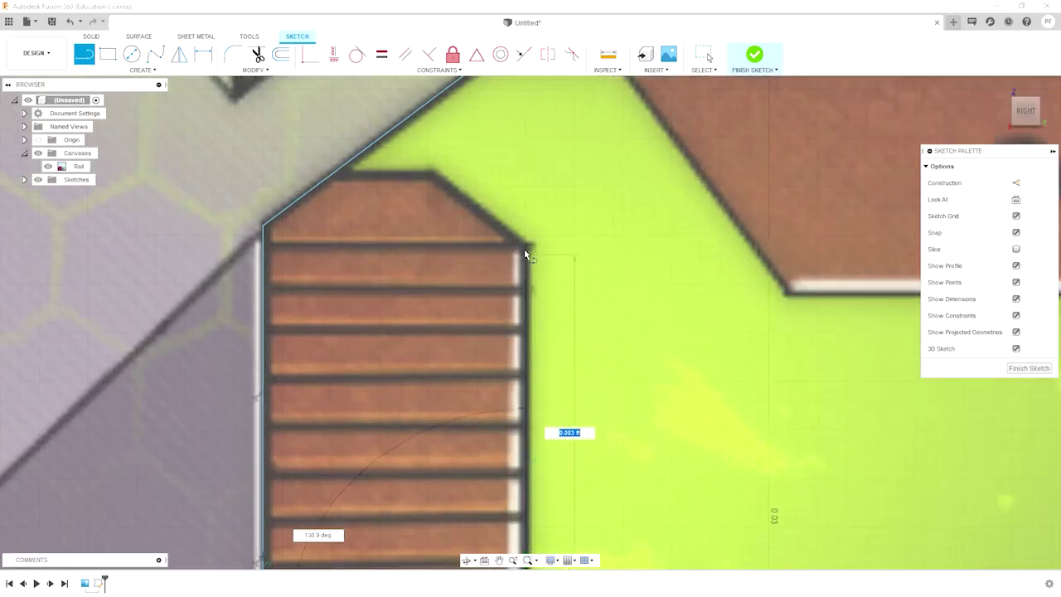
{"action": "scroll", "coordinate": [406, 166], "scroll_direction": "up", "scroll_amount": 1}
{"action": "left_click", "coordinate": [283, 162]}
{"action": "scroll", "coordinate": [290, 207], "scroll_direction": "down", "scroll_amount": 2}
{"action": "scroll", "coordinate": [373, 208], "scroll_direction": "down", "scroll_amount": 2}
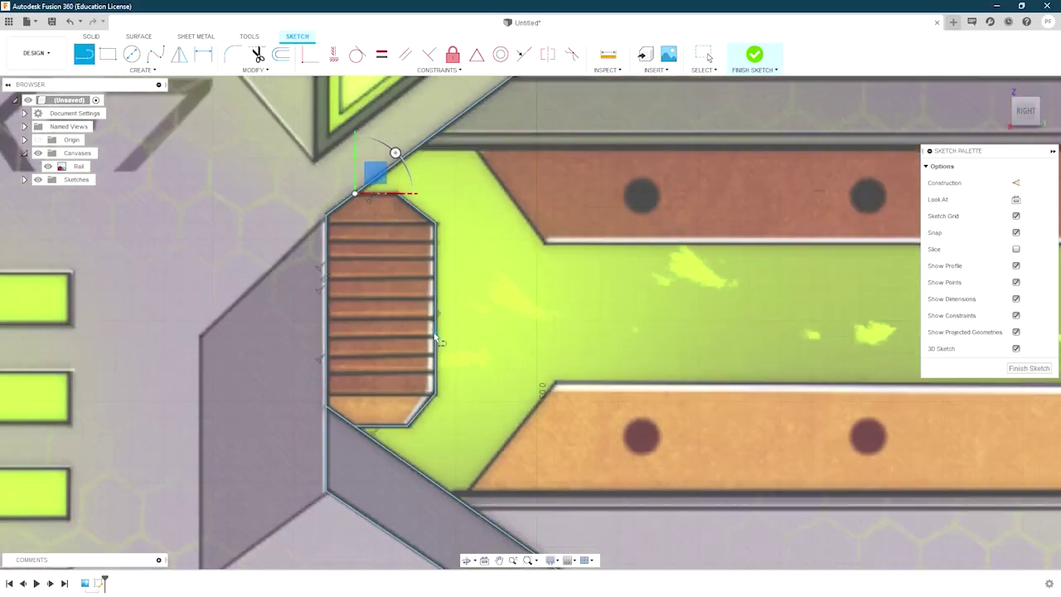
{"action": "scroll", "coordinate": [417, 300], "scroll_direction": "up", "scroll_amount": 1}
{"action": "scroll", "coordinate": [450, 313], "scroll_direction": "up", "scroll_amount": 1}
{"action": "key", "text": "Escape"}
Step: Start a new horizontal line at the neighbouring rail's corner
{"action": "scroll", "coordinate": [415, 324], "scroll_direction": "down", "scroll_amount": 2}
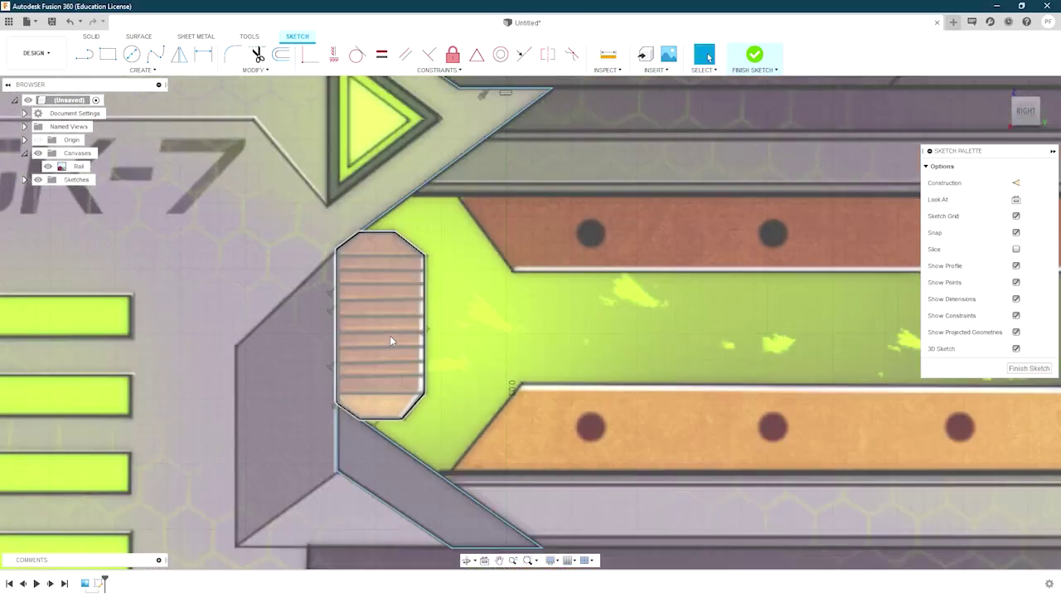
{"action": "scroll", "coordinate": [298, 225], "scroll_direction": "up", "scroll_amount": 1}
{"action": "key", "text": "l"}
{"action": "scroll", "coordinate": [257, 234], "scroll_direction": "up", "scroll_amount": 2}
{"action": "left_click", "coordinate": [256, 234]}
{"action": "scroll", "coordinate": [274, 249], "scroll_direction": "down", "scroll_amount": 1}
Step: Run the grey rail's top edge to its right corner and start a line at its left corner
{"action": "scroll", "coordinate": [291, 256], "scroll_direction": "down", "scroll_amount": 1}
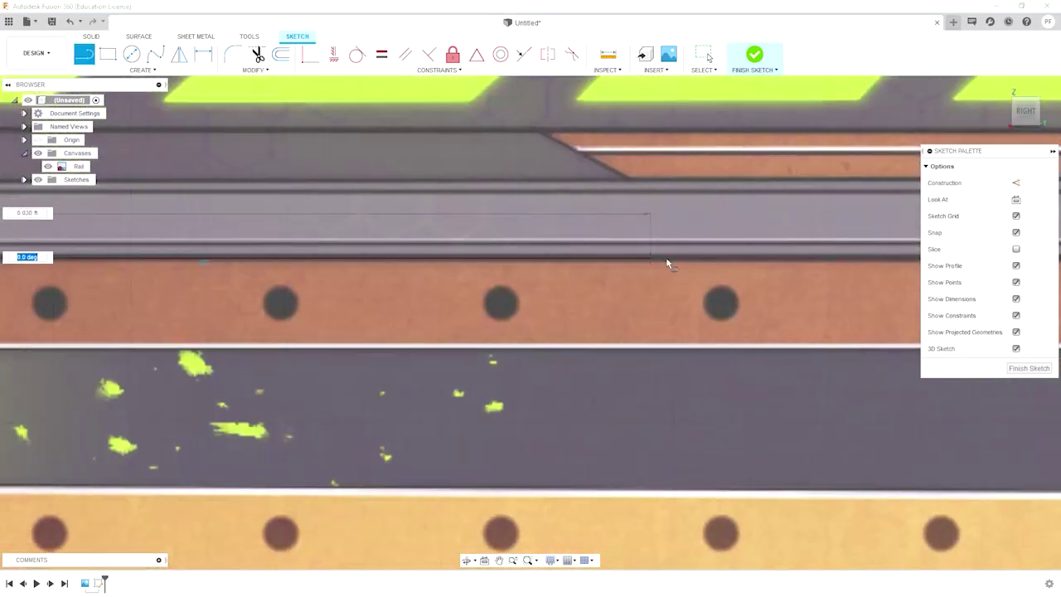
{"action": "scroll", "coordinate": [645, 254], "scroll_direction": "up", "scroll_amount": 1}
{"action": "scroll", "coordinate": [829, 251], "scroll_direction": "up", "scroll_amount": 1}
{"action": "left_click", "coordinate": [876, 249]}
{"action": "scroll", "coordinate": [924, 486], "scroll_direction": "down", "scroll_amount": 1}
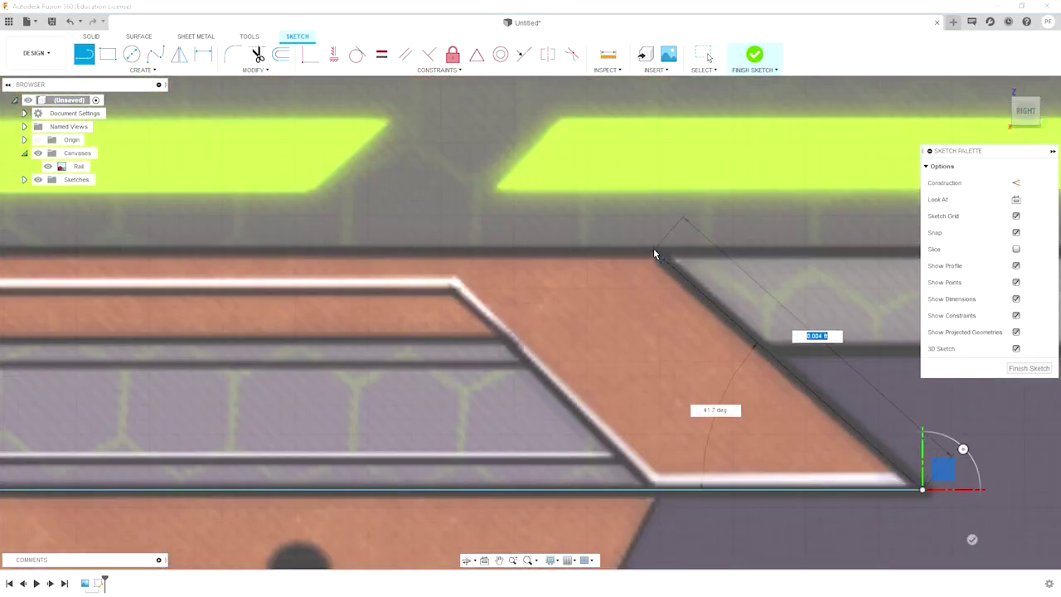
{"action": "scroll", "coordinate": [818, 261], "scroll_direction": "down", "scroll_amount": 2}
{"action": "scroll", "coordinate": [264, 284], "scroll_direction": "up", "scroll_amount": 2}
{"action": "scroll", "coordinate": [264, 283], "scroll_direction": "down", "scroll_amount": 2}
{"action": "scroll", "coordinate": [256, 248], "scroll_direction": "up", "scroll_amount": 1}
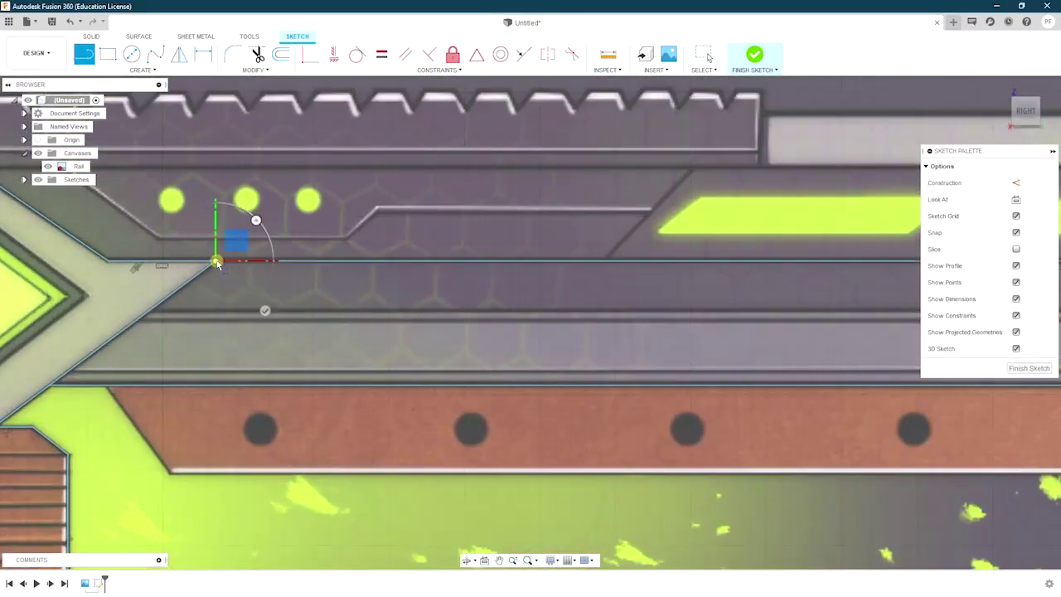
{"action": "left_click", "coordinate": [255, 227]}
{"action": "scroll", "coordinate": [171, 299], "scroll_direction": "up", "scroll_amount": 2}
{"action": "scroll", "coordinate": [171, 298], "scroll_direction": "down", "scroll_amount": 1}
{"action": "scroll", "coordinate": [210, 283], "scroll_direction": "down", "scroll_amount": 1}
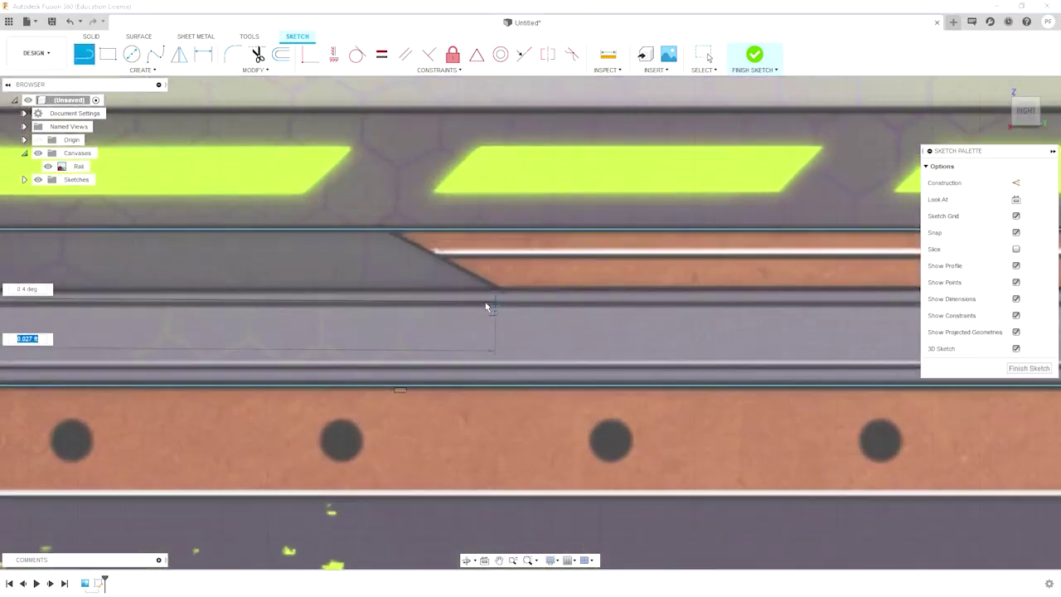
{"action": "middle_click_drag", "start_coordinate": [486, 305], "coordinate": [349, 292]}
{"action": "scroll", "coordinate": [628, 294], "scroll_direction": "up", "scroll_amount": 1}
Step: Trace the rail's angled right end up to its upper corner and along to the lower corner
{"action": "key", "text": "l"}
{"action": "left_click", "coordinate": [694, 300]}
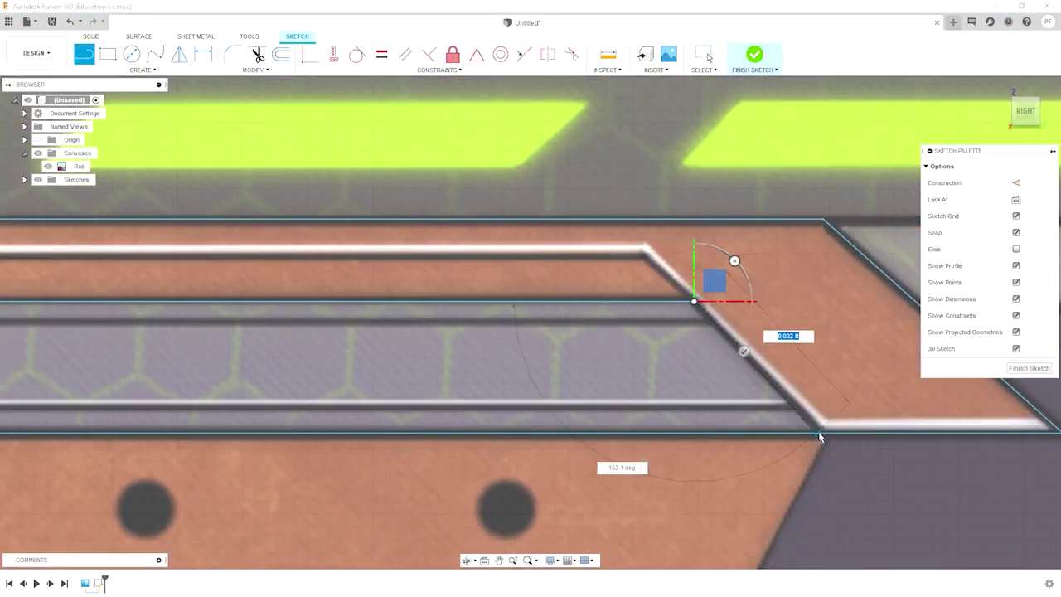
{"action": "left_click", "coordinate": [643, 253]}
{"action": "scroll", "coordinate": [639, 254], "scroll_direction": "down", "scroll_amount": 2}
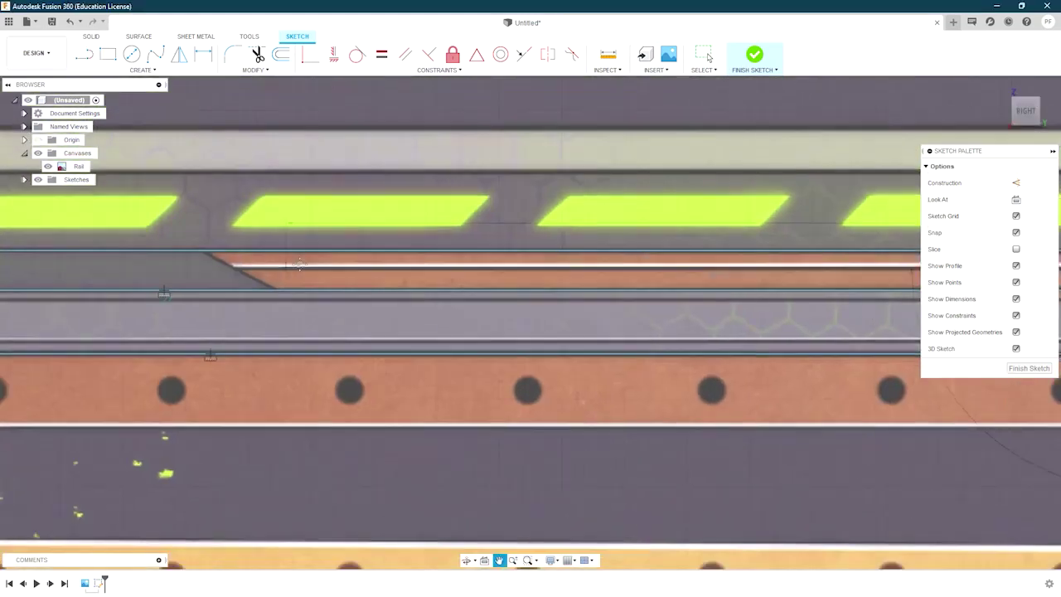
{"action": "scroll", "coordinate": [263, 257], "scroll_direction": "up", "scroll_amount": 2}
{"action": "left_click", "coordinate": [255, 257]}
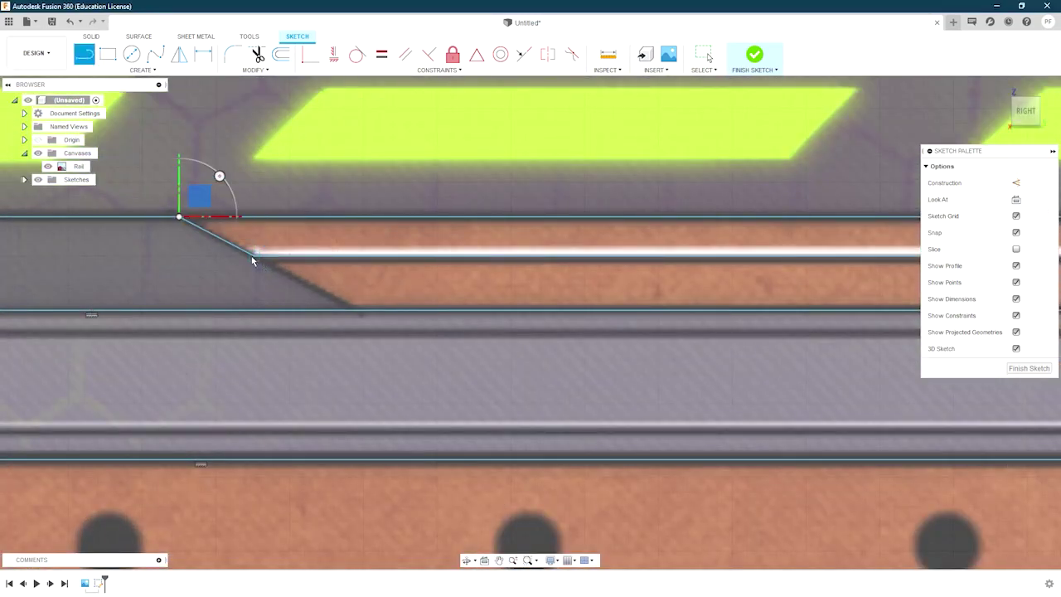
{"action": "left_click", "coordinate": [358, 309]}
{"action": "key", "text": "Escape"}
{"action": "scroll", "coordinate": [360, 308], "scroll_direction": "down", "scroll_amount": 3}
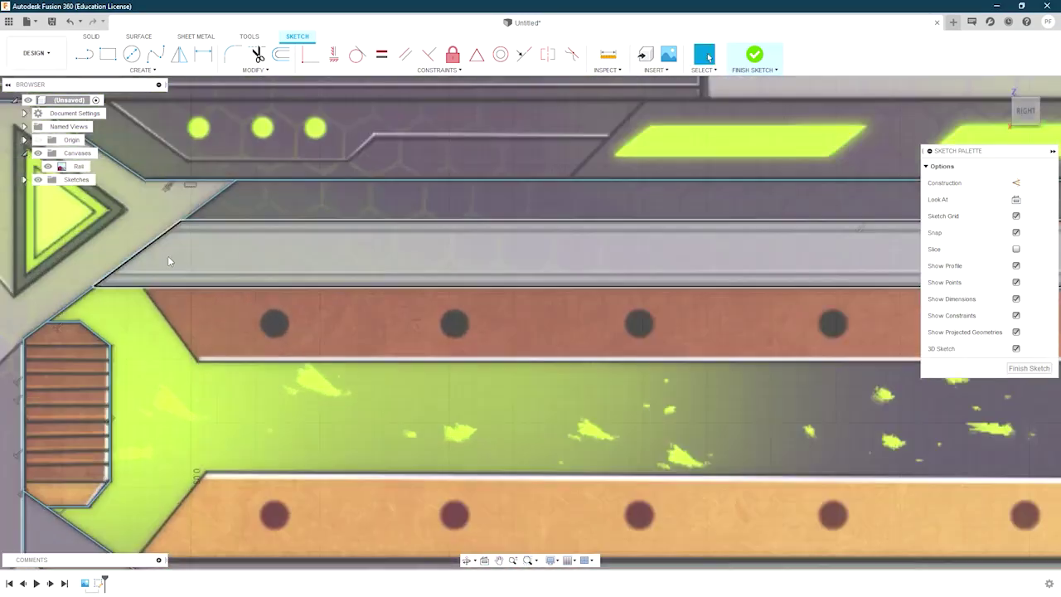
{"action": "scroll", "coordinate": [236, 239], "scroll_direction": "up", "scroll_amount": 2}
{"action": "scroll", "coordinate": [237, 238], "scroll_direction": "down", "scroll_amount": 4}
{"action": "scroll", "coordinate": [773, 286], "scroll_direction": "up", "scroll_amount": 5}
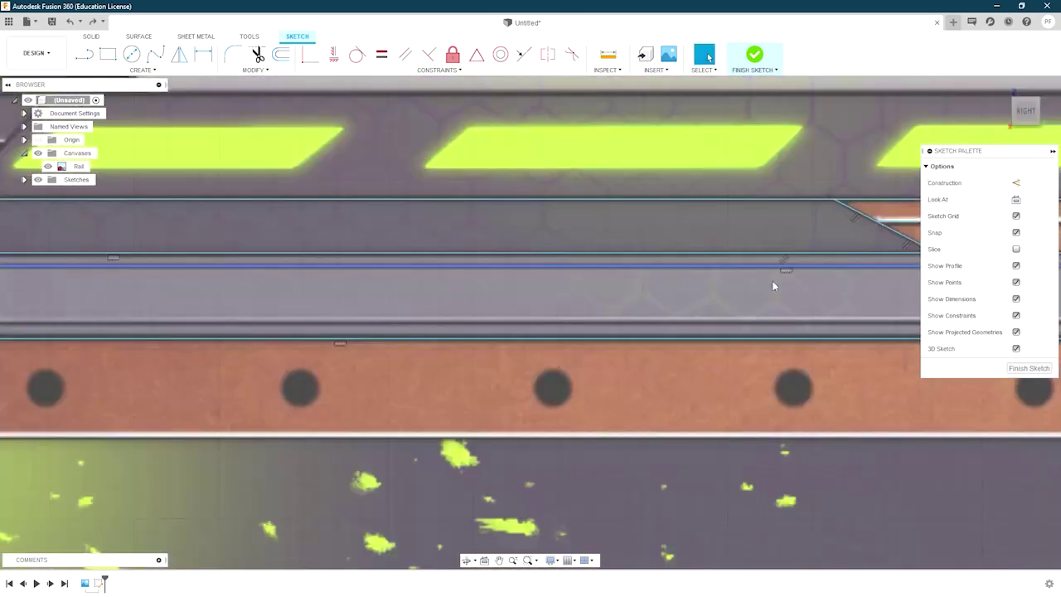
{"action": "scroll", "coordinate": [773, 286], "scroll_direction": "down", "scroll_amount": 3}
{"action": "scroll", "coordinate": [882, 401], "scroll_direction": "up", "scroll_amount": 4}
{"action": "key", "text": "Escape"}
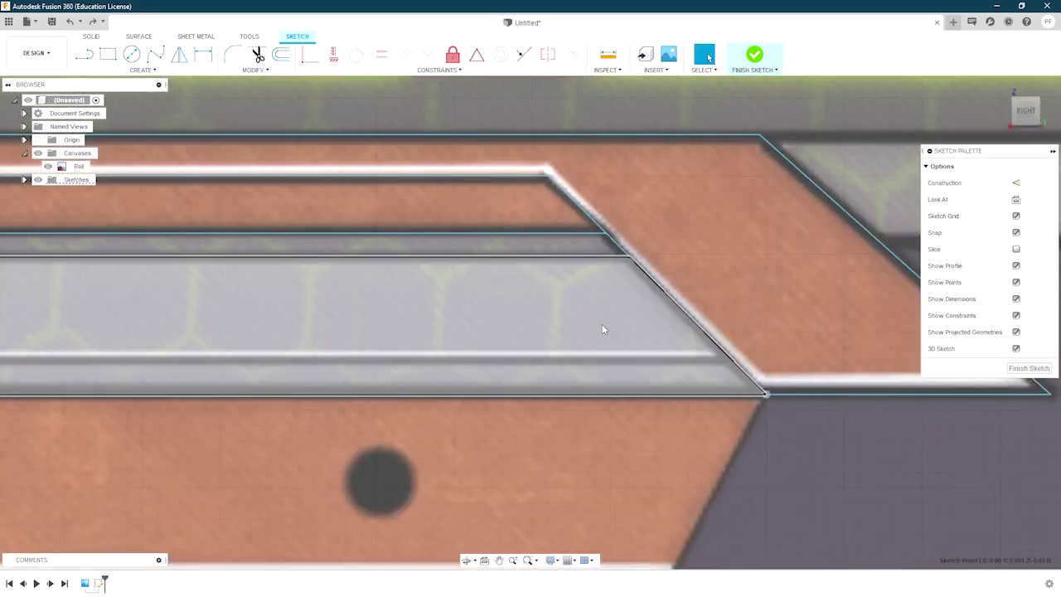
Step: Add the angled and horizontal edges at the rail's lower corner to finish its outline
{"action": "scroll", "coordinate": [752, 348], "scroll_direction": "down", "scroll_amount": 4}
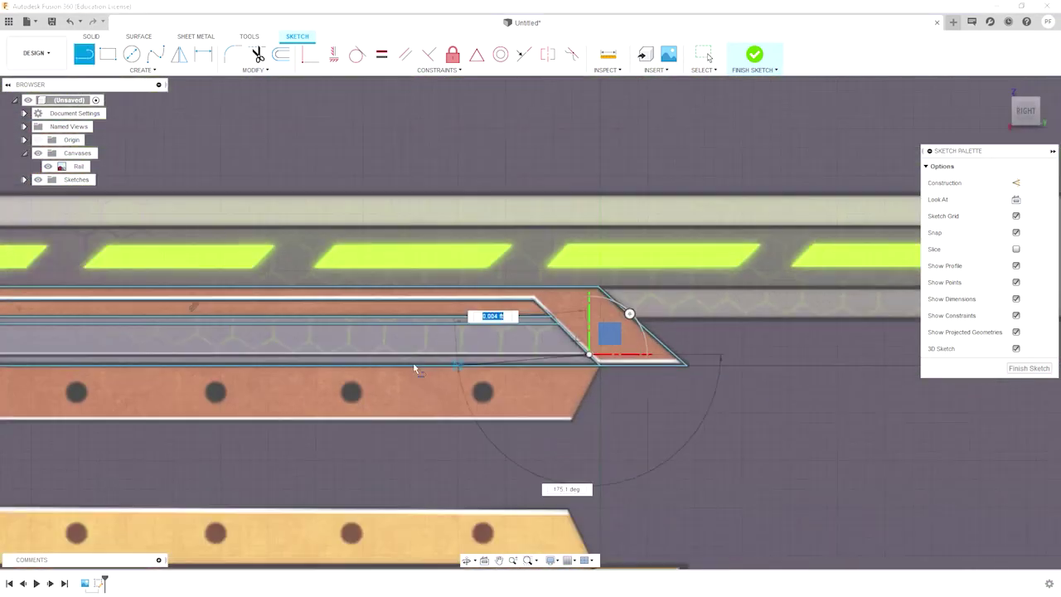
{"action": "scroll", "coordinate": [257, 364], "scroll_direction": "up", "scroll_amount": 3}
{"action": "scroll", "coordinate": [189, 323], "scroll_direction": "up", "scroll_amount": 3}
{"action": "scroll", "coordinate": [173, 327], "scroll_direction": "down", "scroll_amount": 3}
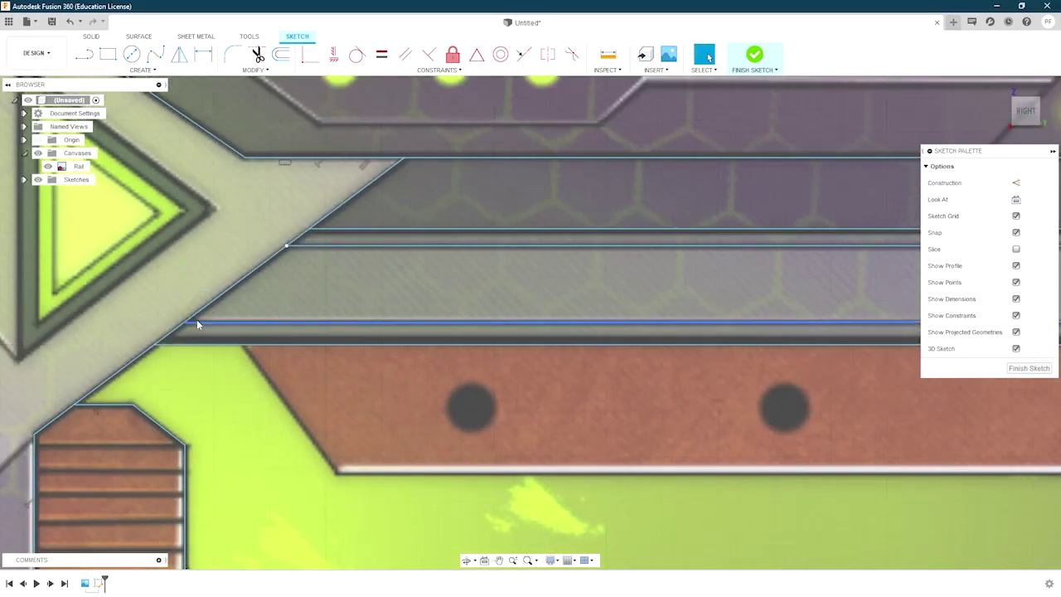
{"action": "scroll", "coordinate": [196, 320], "scroll_direction": "up", "scroll_amount": 1}
{"action": "scroll", "coordinate": [269, 281], "scroll_direction": "up", "scroll_amount": 3}
{"action": "left_click", "coordinate": [464, 463]}
{"action": "scroll", "coordinate": [465, 463], "scroll_direction": "down", "scroll_amount": 2}
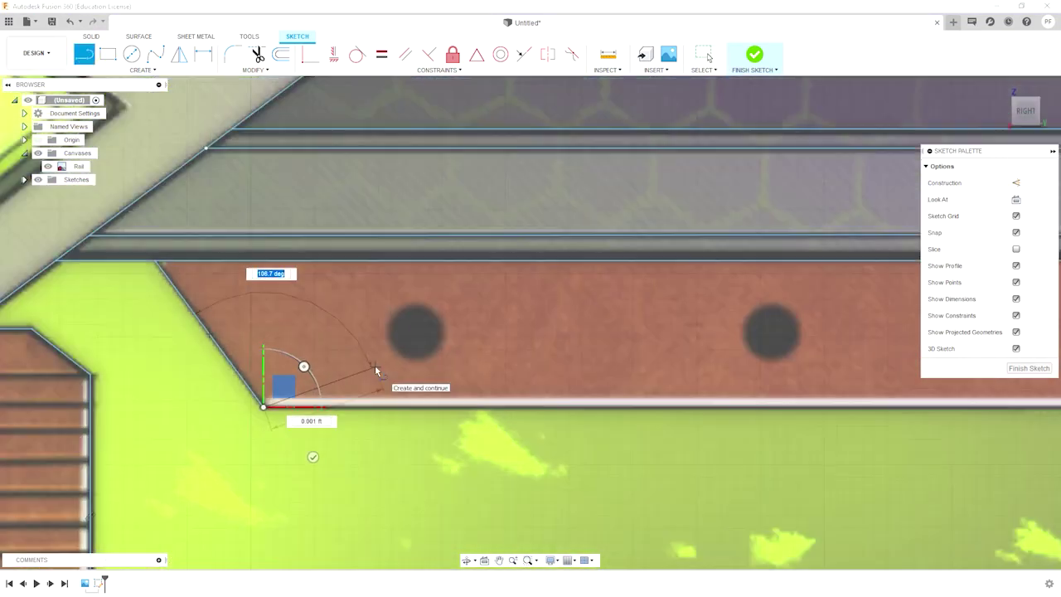
{"action": "scroll", "coordinate": [375, 365], "scroll_direction": "down", "scroll_amount": 3}
{"action": "scroll", "coordinate": [594, 407], "scroll_direction": "up", "scroll_amount": 3}
{"action": "scroll", "coordinate": [594, 408], "scroll_direction": "up", "scroll_amount": 2}
{"action": "left_click", "coordinate": [594, 412]}
{"action": "scroll", "coordinate": [593, 412], "scroll_direction": "down", "scroll_amount": 3}
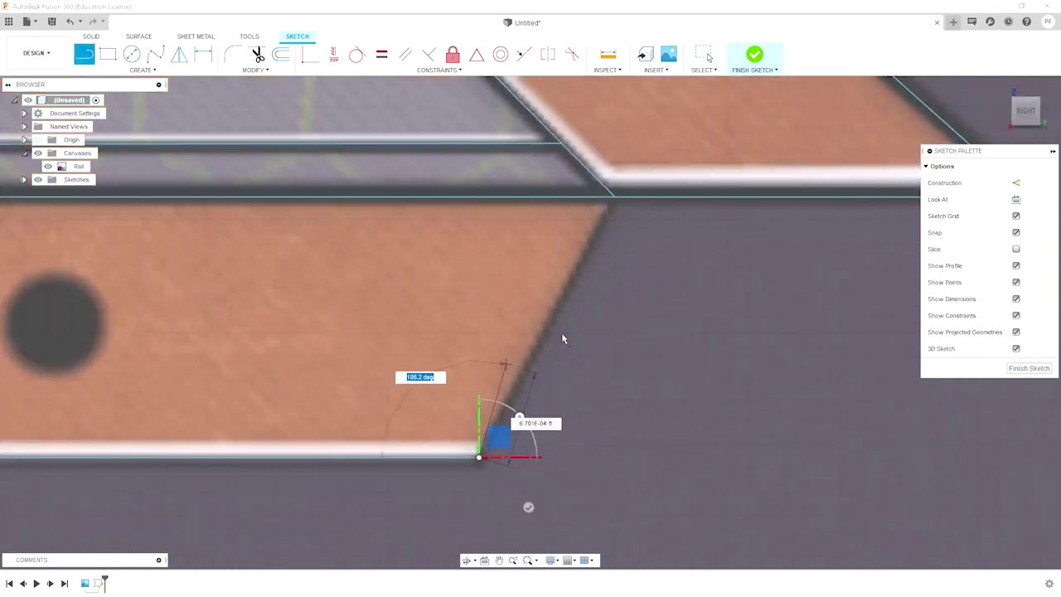
{"action": "scroll", "coordinate": [561, 337], "scroll_direction": "up", "scroll_amount": 2}
{"action": "scroll", "coordinate": [627, 185], "scroll_direction": "down", "scroll_amount": 3}
{"action": "scroll", "coordinate": [621, 180], "scroll_direction": "down", "scroll_amount": 2}
{"action": "key", "text": "Escape"}
Step: Start tracing the upper barrel rail from its corner beside the green slots
{"action": "scroll", "coordinate": [435, 410], "scroll_direction": "down", "scroll_amount": 2}
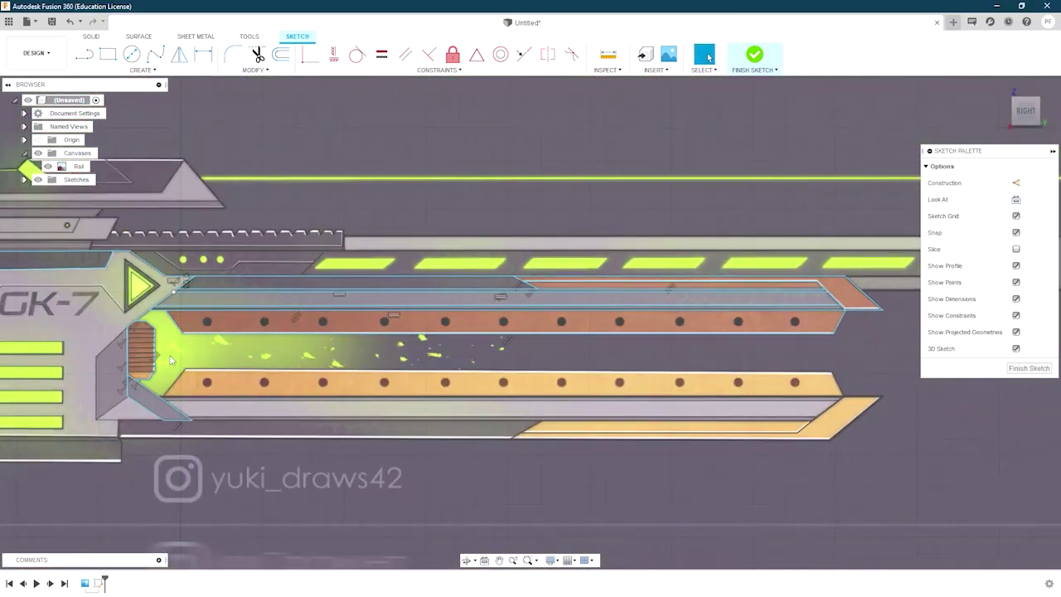
{"action": "scroll", "coordinate": [331, 373], "scroll_direction": "up", "scroll_amount": 3}
{"action": "scroll", "coordinate": [332, 373], "scroll_direction": "up", "scroll_amount": 3}
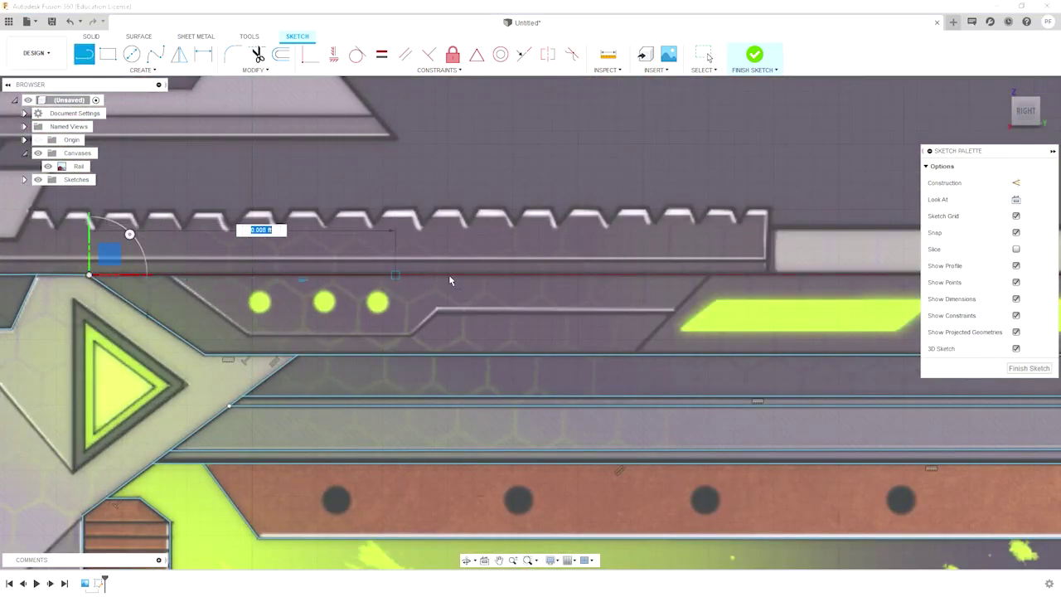
{"action": "scroll", "coordinate": [386, 290], "scroll_direction": "down", "scroll_amount": 2}
{"action": "scroll", "coordinate": [668, 289], "scroll_direction": "up", "scroll_amount": 4}
{"action": "scroll", "coordinate": [811, 321], "scroll_direction": "up", "scroll_amount": 2}
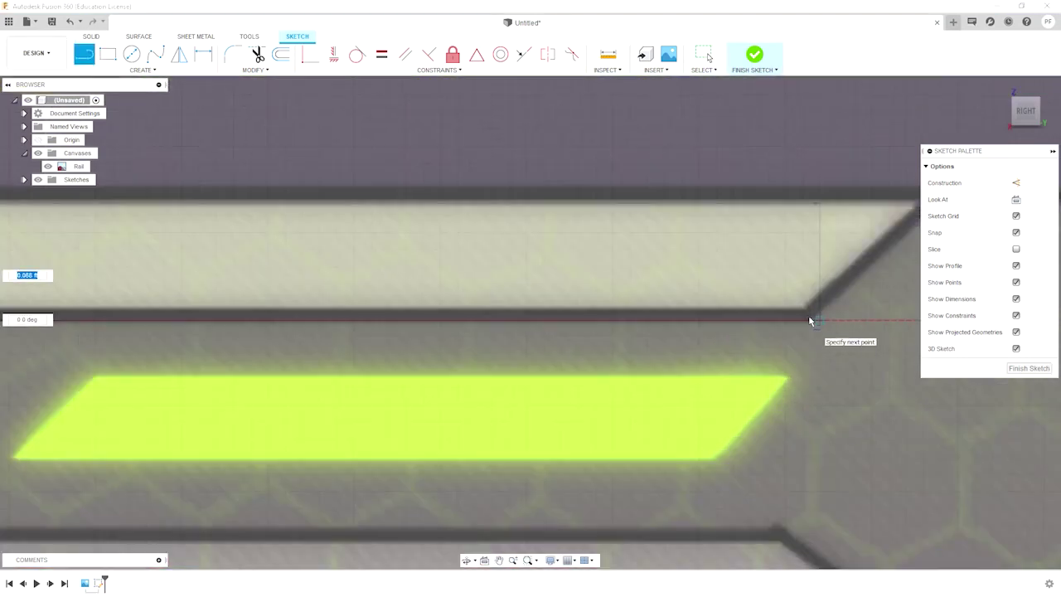
{"action": "middle_click_drag", "start_coordinate": [811, 321], "coordinate": [708, 356]}
{"action": "left_click", "coordinate": [707, 356]}
{"action": "scroll", "coordinate": [708, 246], "scroll_direction": "down", "scroll_amount": 3}
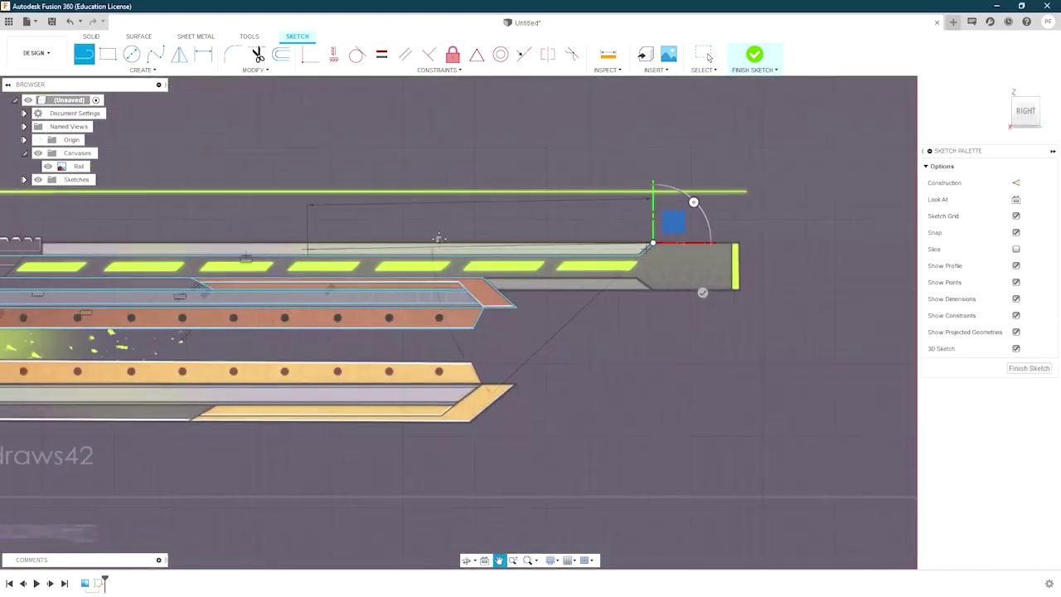
{"action": "scroll", "coordinate": [346, 229], "scroll_direction": "up", "scroll_amount": 4}
{"action": "scroll", "coordinate": [417, 240], "scroll_direction": "down", "scroll_amount": 3}
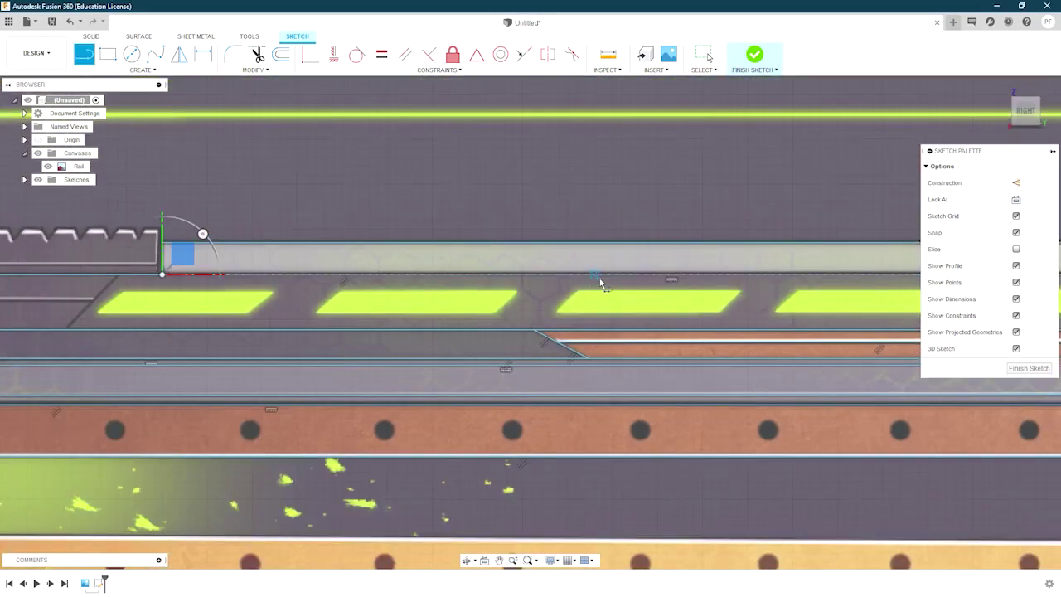
Step: Run the line around the rail's squared right end and back along its angled lower edge
{"action": "middle_click_drag", "start_coordinate": [223, 290], "coordinate": [588, 301]}
{"action": "scroll", "coordinate": [588, 301], "scroll_direction": "up", "scroll_amount": 3}
{"action": "left_click", "coordinate": [657, 295]}
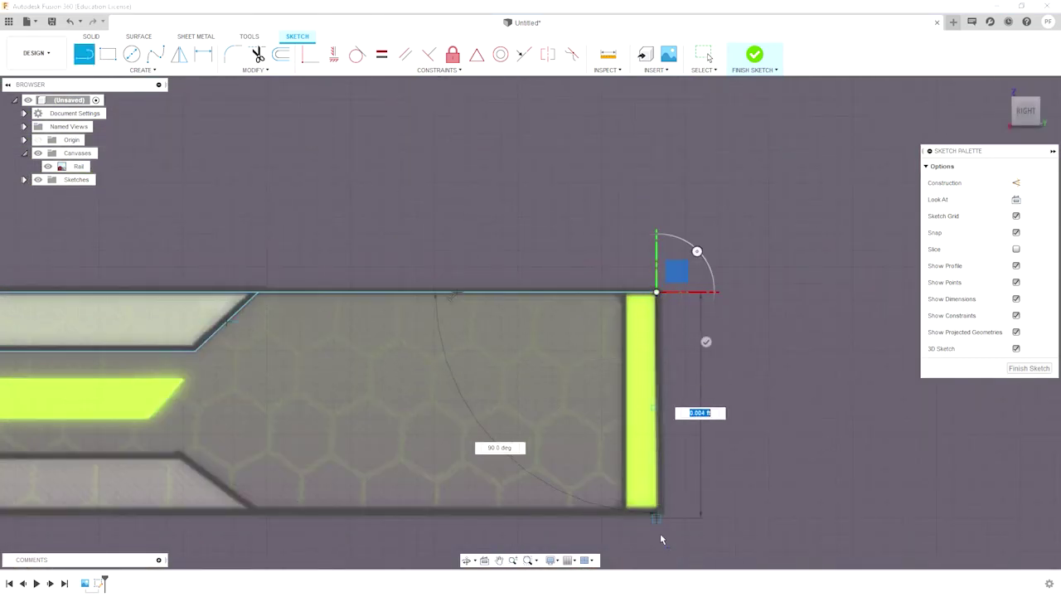
{"action": "left_click", "coordinate": [656, 433]}
{"action": "scroll", "coordinate": [846, 522], "scroll_direction": "down", "scroll_amount": 2}
{"action": "scroll", "coordinate": [555, 448], "scroll_direction": "up", "scroll_amount": 3}
{"action": "left_click", "coordinate": [555, 447]}
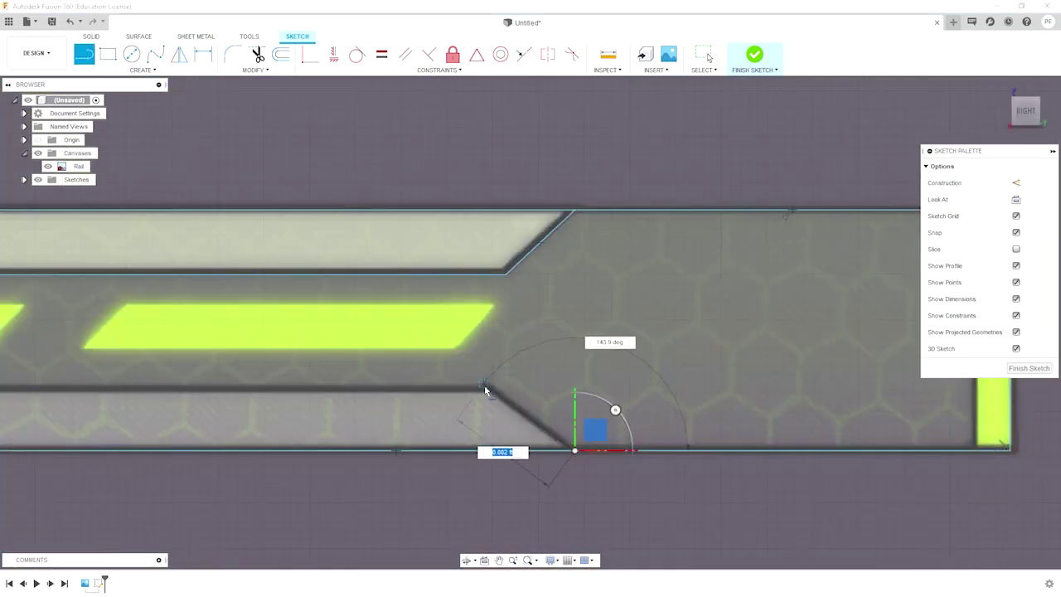
{"action": "scroll", "coordinate": [618, 411], "scroll_direction": "down", "scroll_amount": 2}
{"action": "middle_click_drag", "start_coordinate": [617, 410], "coordinate": [614, 343]}
{"action": "scroll", "coordinate": [614, 342], "scroll_direction": "up", "scroll_amount": 2}
{"action": "key", "text": "Escape"}
{"action": "scroll", "coordinate": [614, 343], "scroll_direction": "down", "scroll_amount": 2}
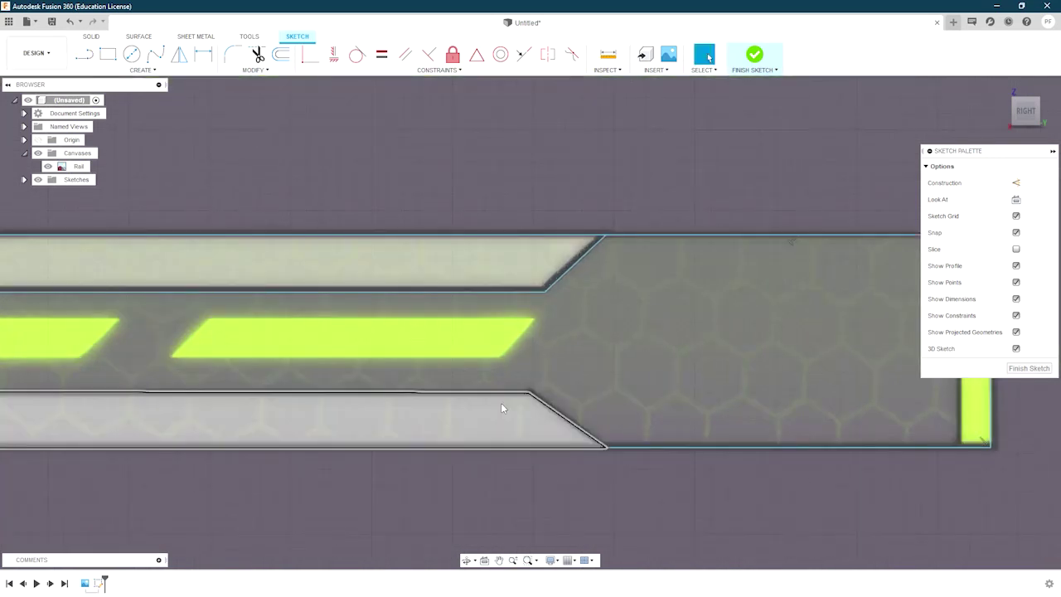
{"action": "scroll", "coordinate": [540, 386], "scroll_direction": "up", "scroll_amount": 3}
Step: Trace a green slot's outline with lines from its lower-left corner to its upper corners
{"action": "scroll", "coordinate": [429, 318], "scroll_direction": "down", "scroll_amount": 1}
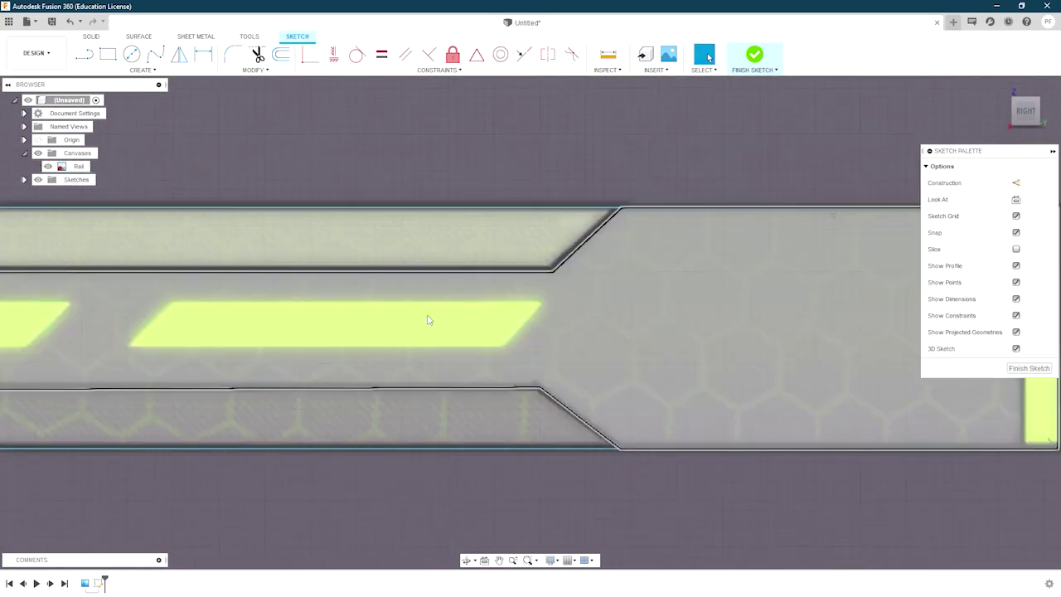
{"action": "middle_click_drag", "start_coordinate": [429, 318], "coordinate": [497, 315]}
{"action": "key", "text": "l"}
{"action": "scroll", "coordinate": [366, 309], "scroll_direction": "up", "scroll_amount": 2}
{"action": "left_click", "coordinate": [304, 369]}
{"action": "middle_click_drag", "start_coordinate": [830, 371], "coordinate": [615, 371]}
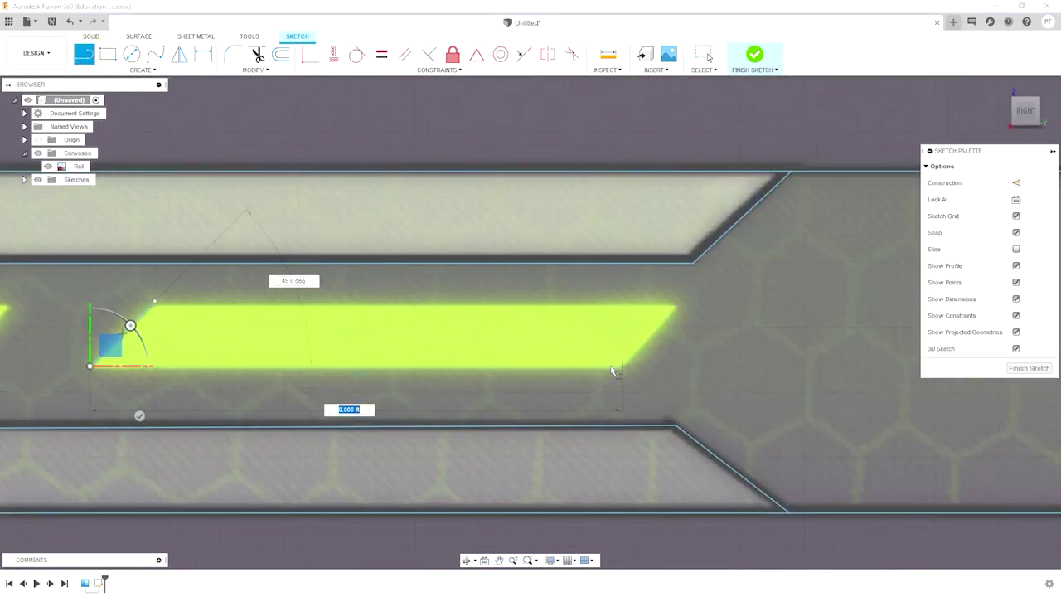
{"action": "scroll", "coordinate": [334, 287], "scroll_direction": "up", "scroll_amount": 1}
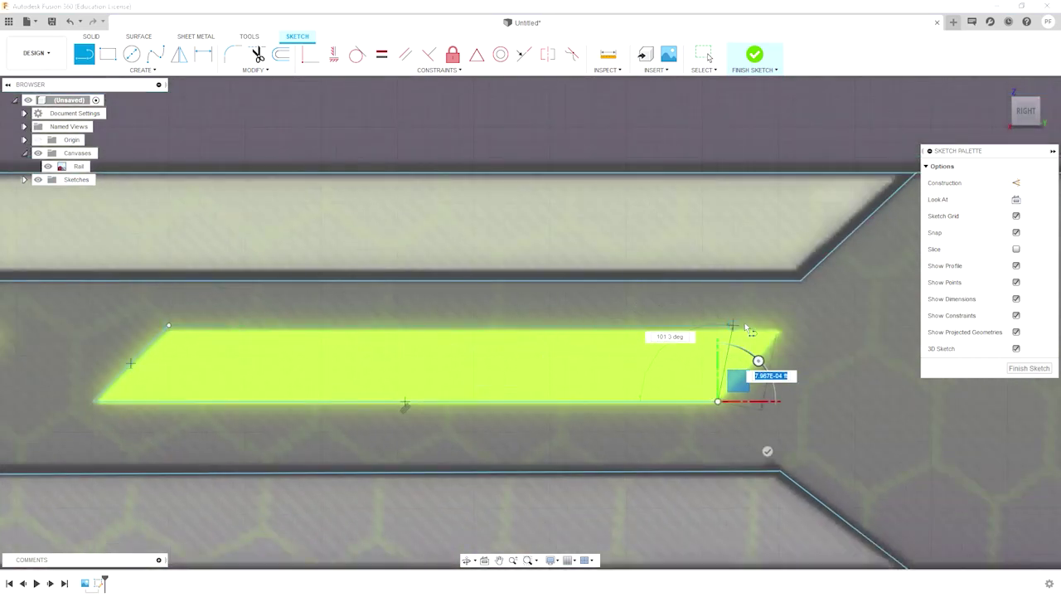
{"action": "left_click", "coordinate": [788, 328]}
{"action": "left_click", "coordinate": [168, 326]}
{"action": "key", "text": "Escape"}
Step: Start a line at the neighbouring slot, then cancel the unfinished line
{"action": "scroll", "coordinate": [236, 352], "scroll_direction": "up", "scroll_amount": 2}
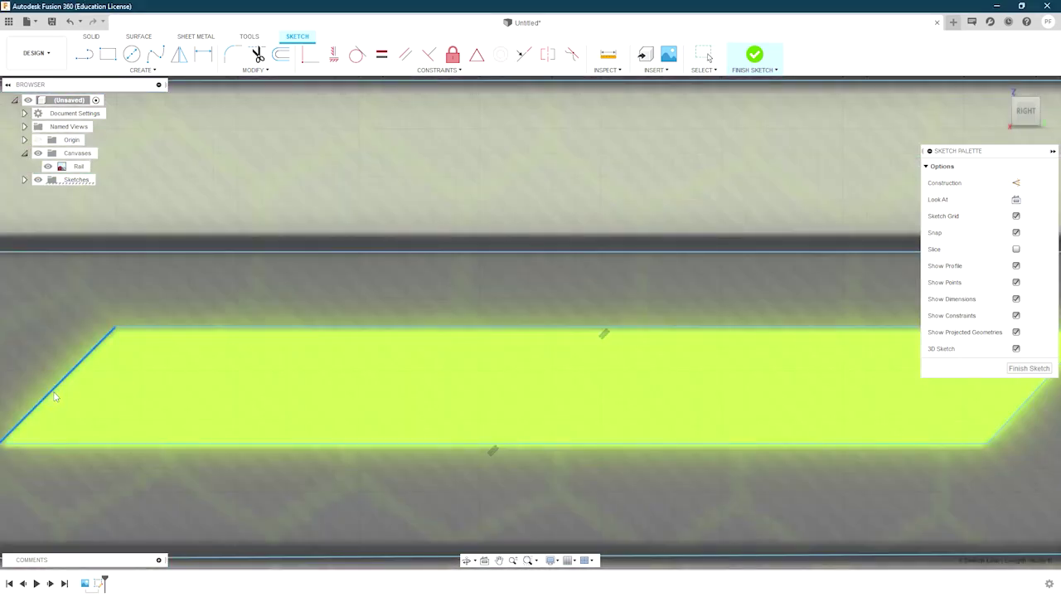
{"action": "scroll", "coordinate": [656, 371], "scroll_direction": "down", "scroll_amount": 2}
{"action": "scroll", "coordinate": [377, 374], "scroll_direction": "down", "scroll_amount": 2}
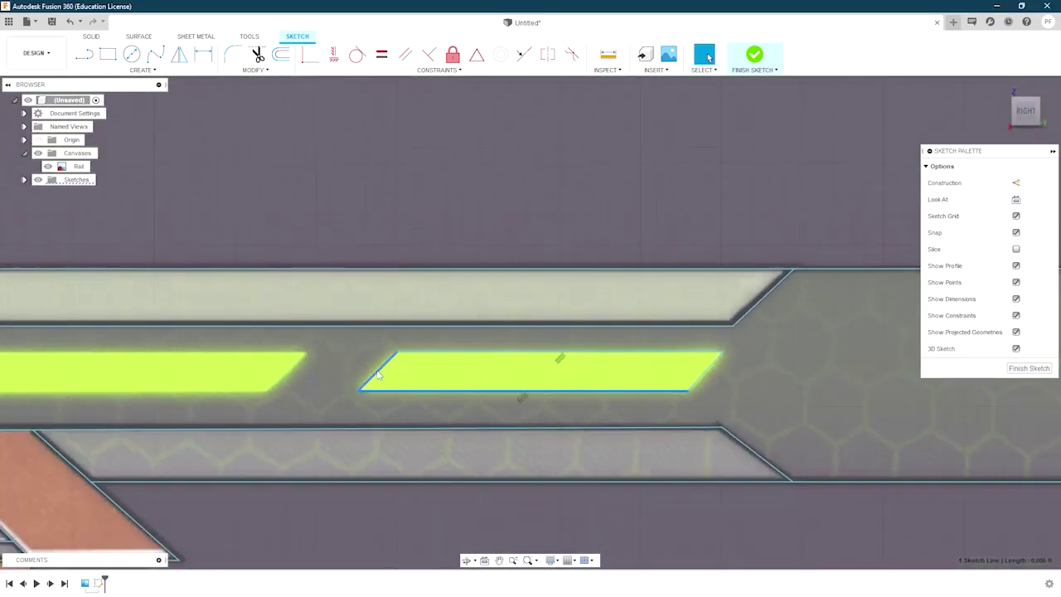
{"action": "middle_click_drag", "start_coordinate": [377, 374], "coordinate": [572, 296]}
{"action": "scroll", "coordinate": [801, 272], "scroll_direction": "down", "scroll_amount": 3}
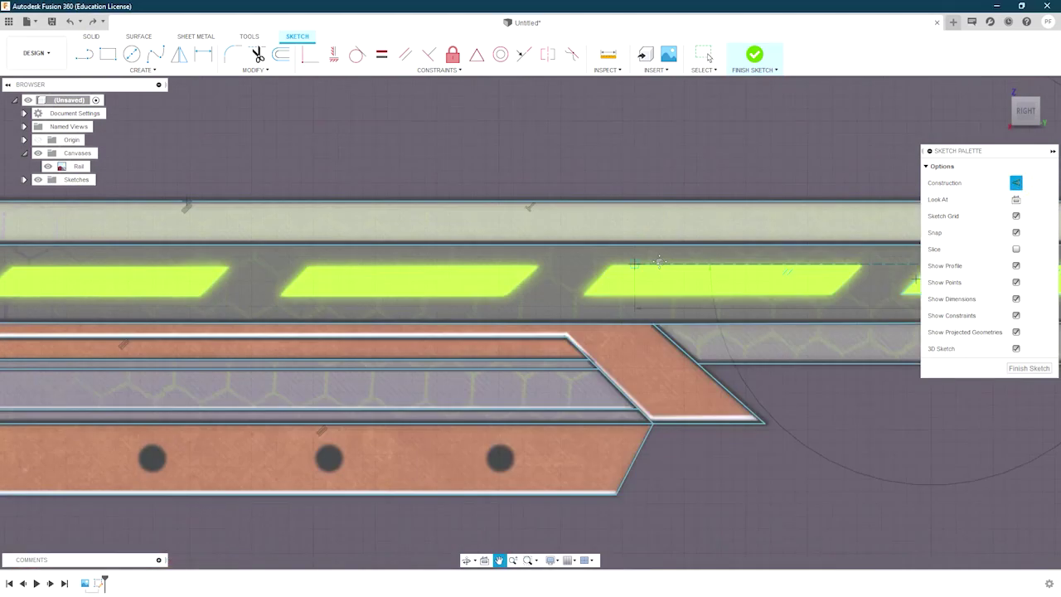
{"action": "left_click", "coordinate": [230, 243]}
{"action": "scroll", "coordinate": [253, 239], "scroll_direction": "up", "scroll_amount": 3}
{"action": "scroll", "coordinate": [608, 201], "scroll_direction": "up", "scroll_amount": 2}
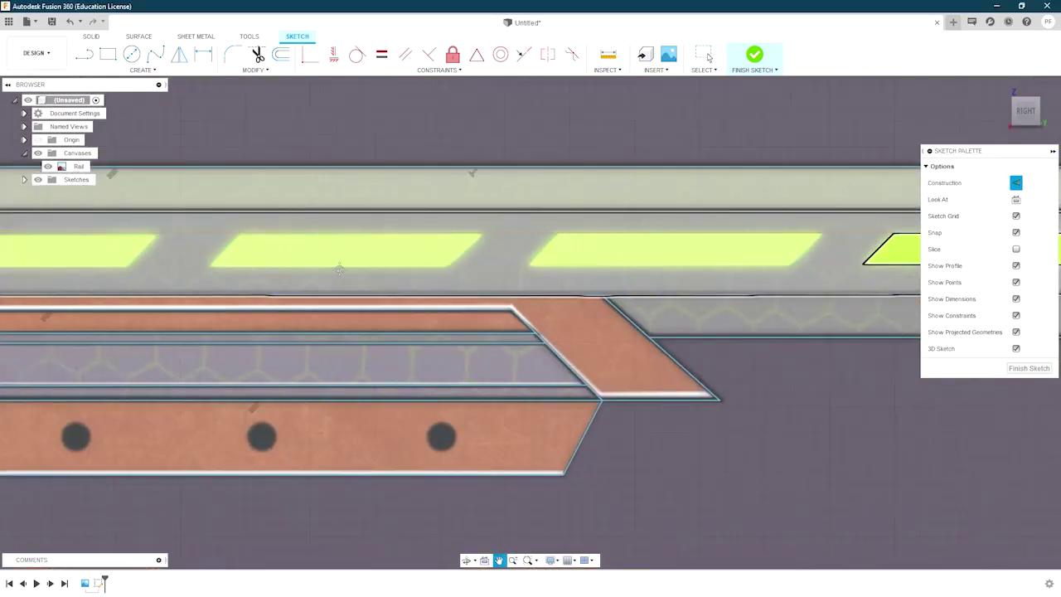
{"action": "middle_click_drag", "start_coordinate": [608, 201], "coordinate": [722, 218]}
{"action": "scroll", "coordinate": [332, 279], "scroll_direction": "down", "scroll_amount": 3}
{"action": "middle_click_drag", "start_coordinate": [332, 280], "coordinate": [210, 260]}
{"action": "scroll", "coordinate": [210, 260], "scroll_direction": "up", "scroll_amount": 2}
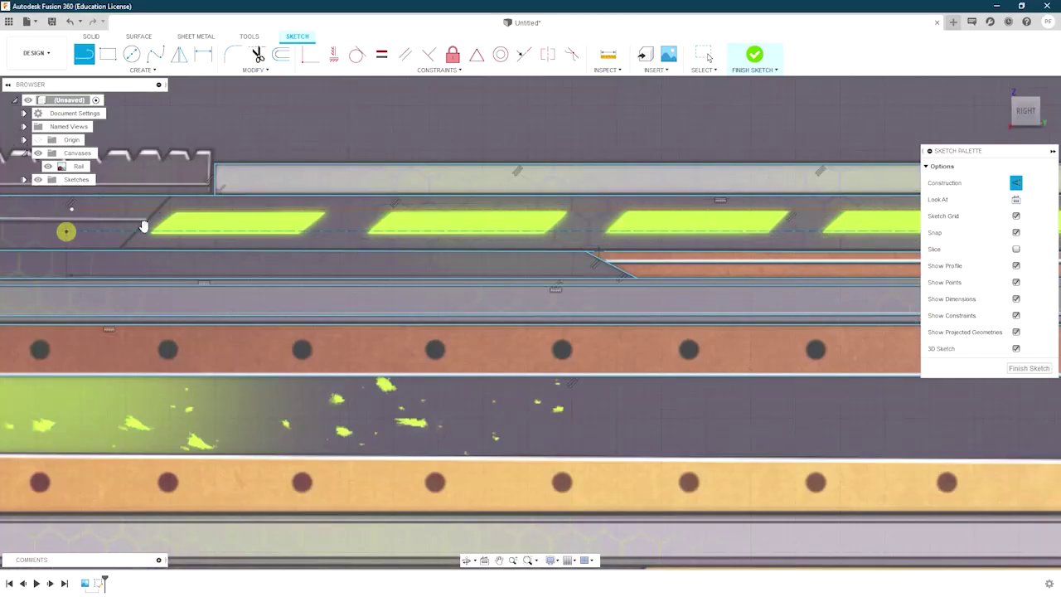
{"action": "scroll", "coordinate": [210, 249], "scroll_direction": "up", "scroll_amount": 3}
{"action": "scroll", "coordinate": [326, 190], "scroll_direction": "up", "scroll_amount": 2}
{"action": "key", "text": "Escape"}
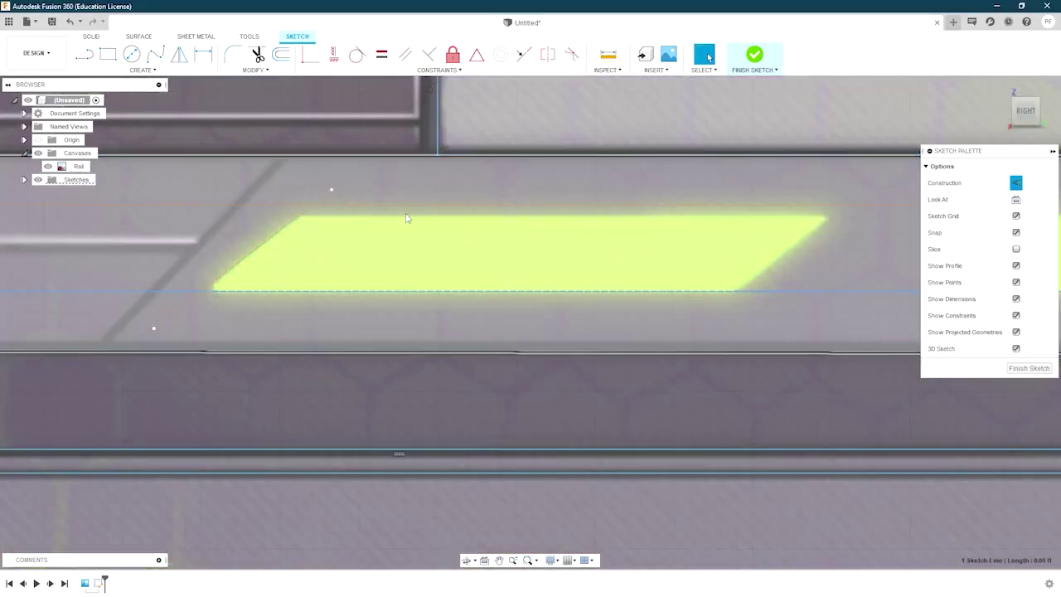
Step: Trim an excess segment from the traced slot, then select the long sketch line along the rail
{"action": "left_click", "coordinate": [406, 215]}
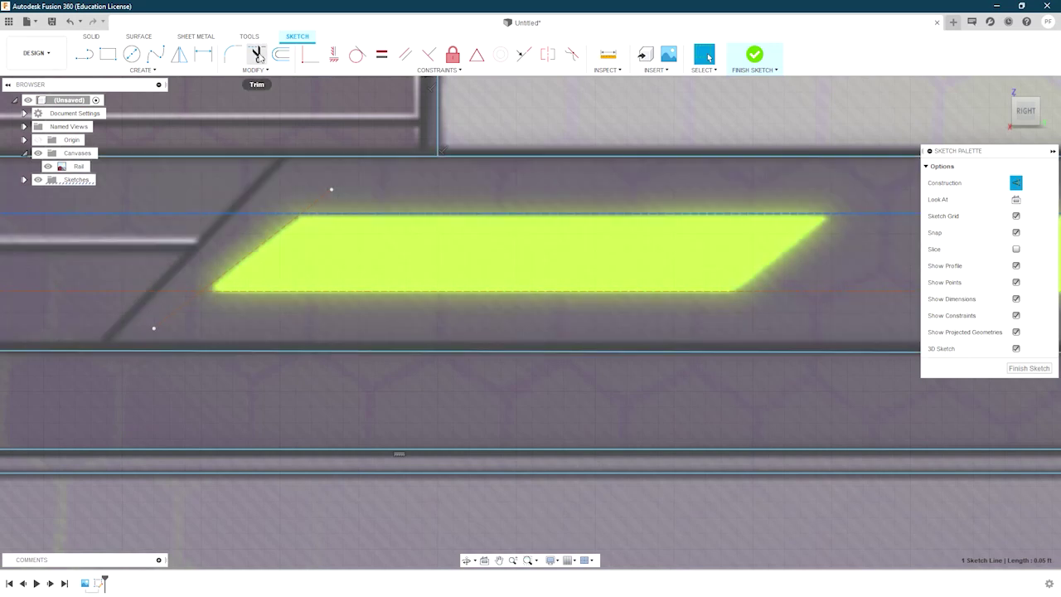
{"action": "left_click", "coordinate": [257, 54]}
{"action": "scroll", "coordinate": [165, 321], "scroll_direction": "down", "scroll_amount": 3}
{"action": "middle_click_drag", "start_coordinate": [165, 321], "coordinate": [66, 315]}
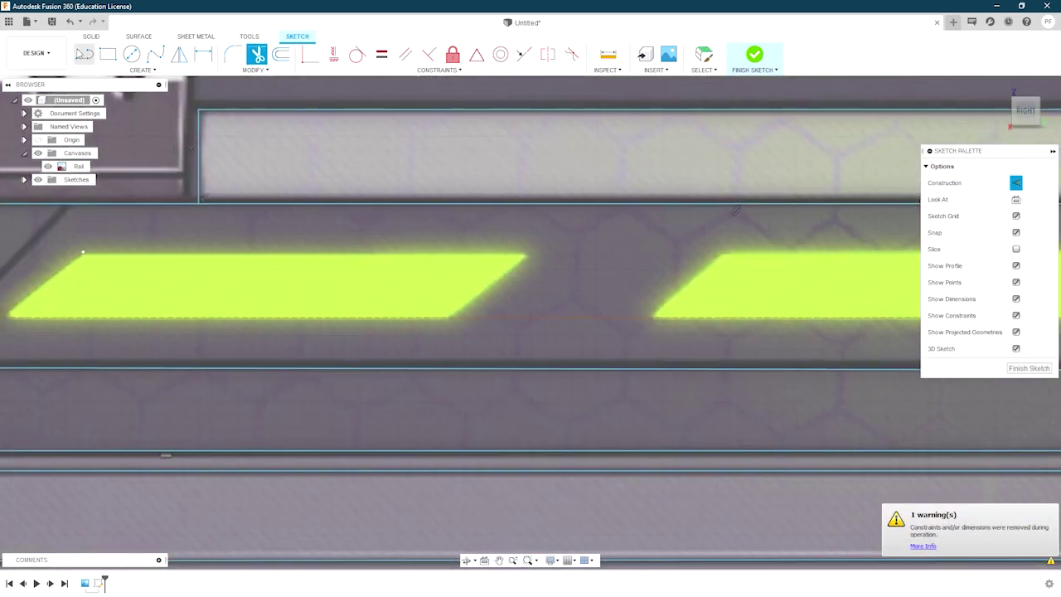
{"action": "scroll", "coordinate": [273, 319], "scroll_direction": "up", "scroll_amount": 3}
{"action": "scroll", "coordinate": [274, 319], "scroll_direction": "down", "scroll_amount": 3}
{"action": "scroll", "coordinate": [434, 339], "scroll_direction": "up", "scroll_amount": 5}
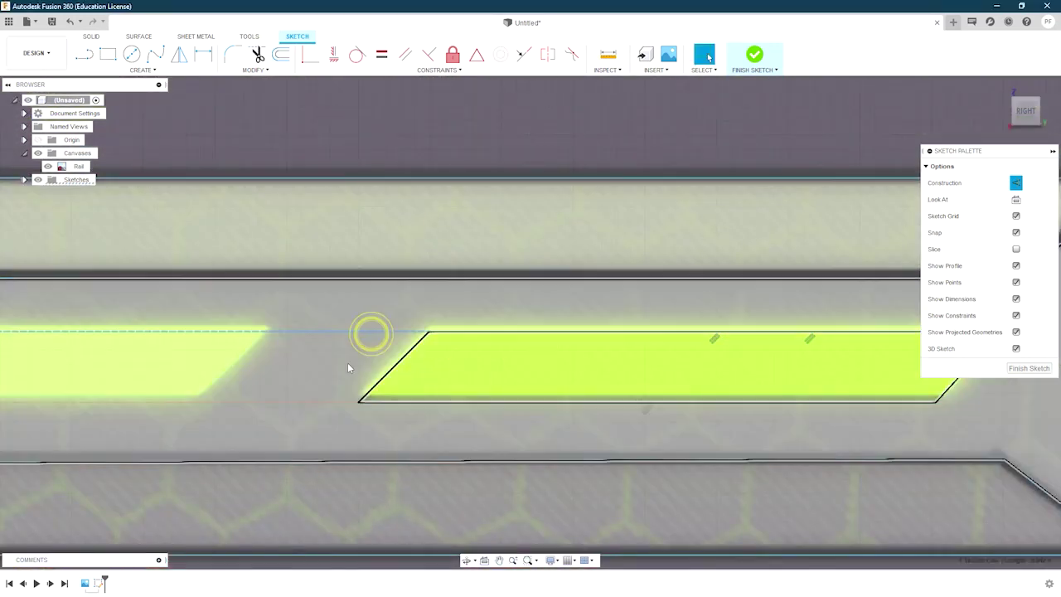
{"action": "middle_click_drag", "start_coordinate": [351, 367], "coordinate": [534, 355]}
{"action": "scroll", "coordinate": [523, 329], "scroll_direction": "down", "scroll_amount": 3}
{"action": "scroll", "coordinate": [528, 312], "scroll_direction": "down", "scroll_amount": 3}
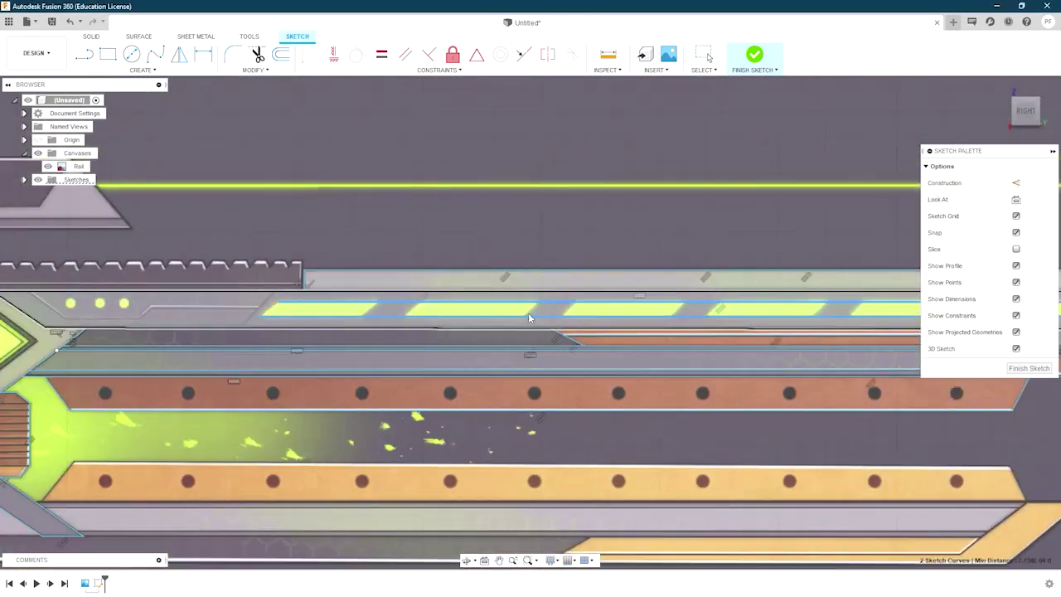
{"action": "scroll", "coordinate": [277, 305], "scroll_direction": "up", "scroll_amount": 4}
{"action": "left_click", "coordinate": [277, 306]}
Step: Draw a first diagonal line across the rail at a slot's slanted end
{"action": "scroll", "coordinate": [332, 273], "scroll_direction": "up", "scroll_amount": 2}
{"action": "key", "text": "l"}
{"action": "scroll", "coordinate": [628, 315], "scroll_direction": "up", "scroll_amount": 2}
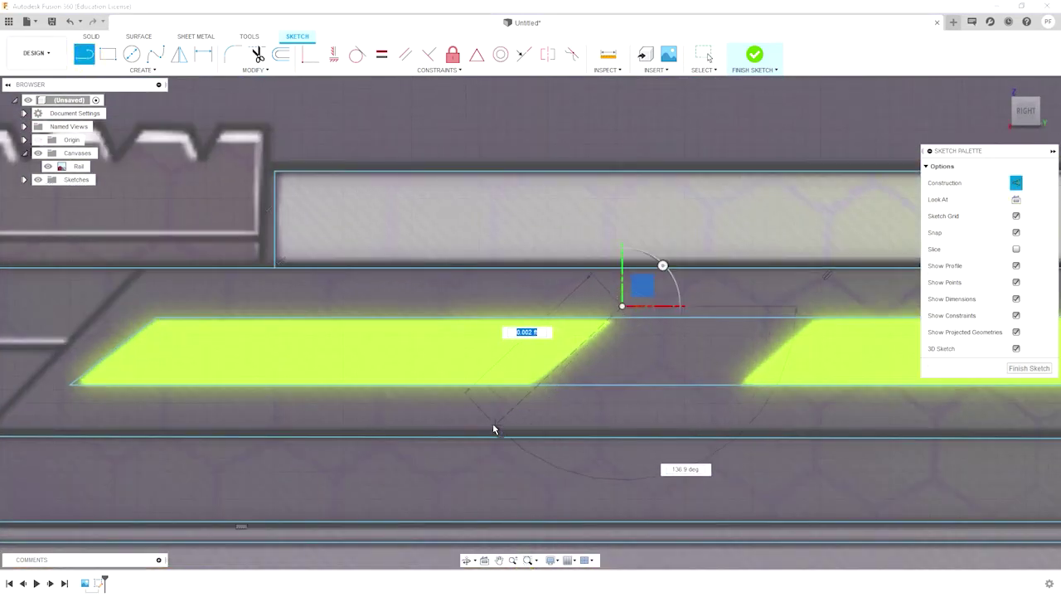
{"action": "left_click", "coordinate": [492, 429]}
{"action": "key", "text": "Escape"}
{"action": "scroll", "coordinate": [472, 434], "scroll_direction": "up", "scroll_amount": 2}
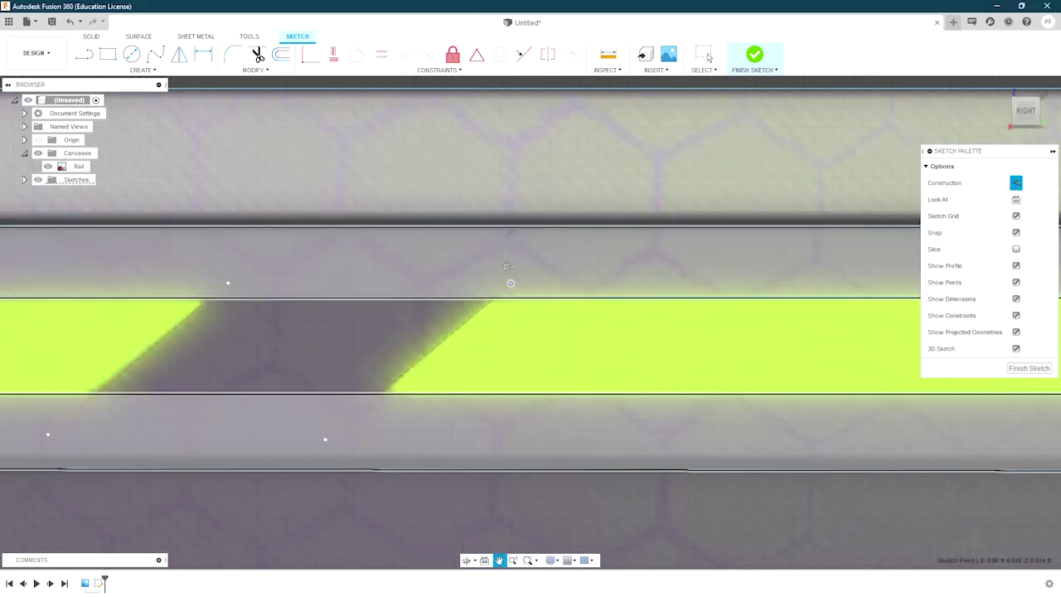
{"action": "middle_click_drag", "start_coordinate": [490, 440], "coordinate": [536, 276]}
{"action": "key", "text": "Escape"}
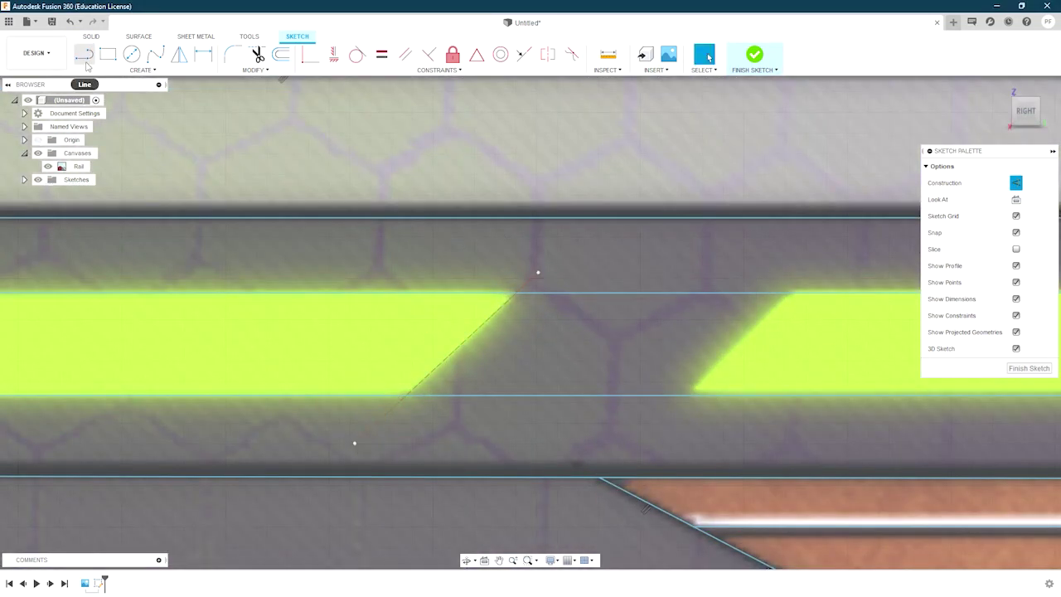
Step: Place another diagonal end point at the next gap along the rail
{"action": "middle_click_drag", "start_coordinate": [500, 446], "coordinate": [569, 291]}
{"action": "scroll", "coordinate": [569, 290], "scroll_direction": "up", "scroll_amount": 2}
{"action": "key", "text": "l"}
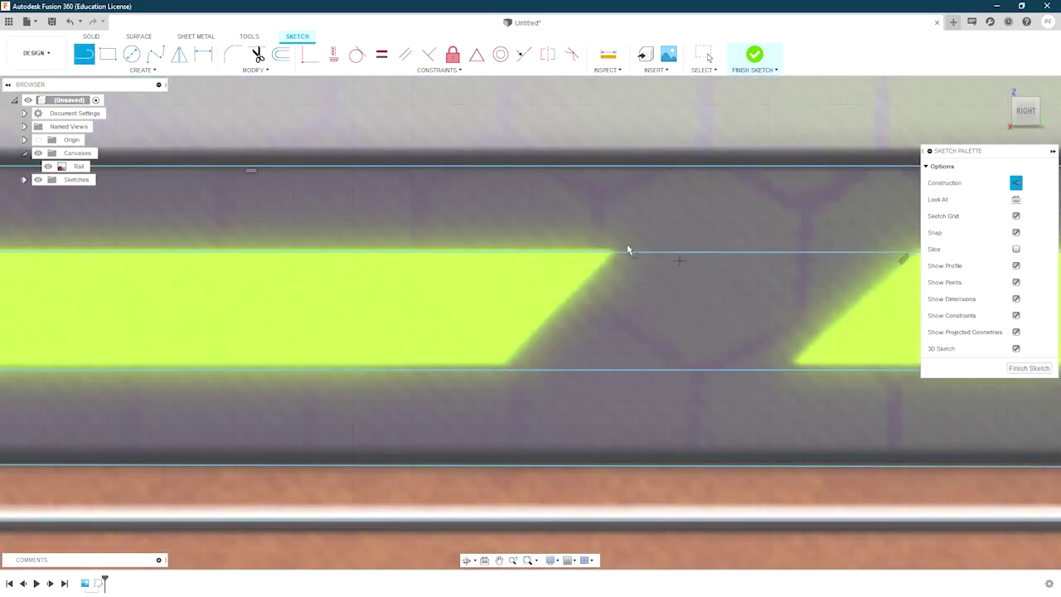
{"action": "left_click", "coordinate": [469, 405]}
{"action": "middle_click_drag", "start_coordinate": [468, 405], "coordinate": [158, 376]}
{"action": "key", "text": "Escape"}
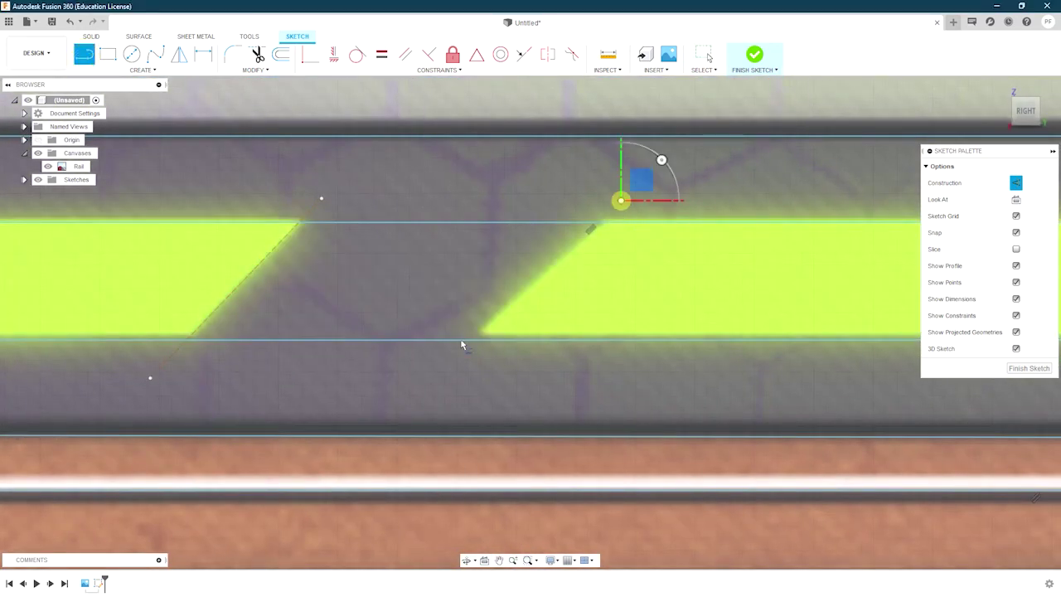
{"action": "key", "text": "Escape"}
{"action": "mouse_move", "coordinate": [403, 407]}
{"action": "middle_mouse_down"}
{"action": "mouse_move", "coordinate": [472, 258]}
{"action": "mouse_move", "coordinate": [671, 210]}
{"action": "mouse_move", "coordinate": [611, 304]}
{"action": "mouse_move", "coordinate": [348, 248]}
{"action": "middle_mouse_up"}
{"action": "key", "text": "Escape"}
Step: Draw three diagonals from above to below the slanted ends of successive slots
{"action": "left_click", "coordinate": [627, 204]}
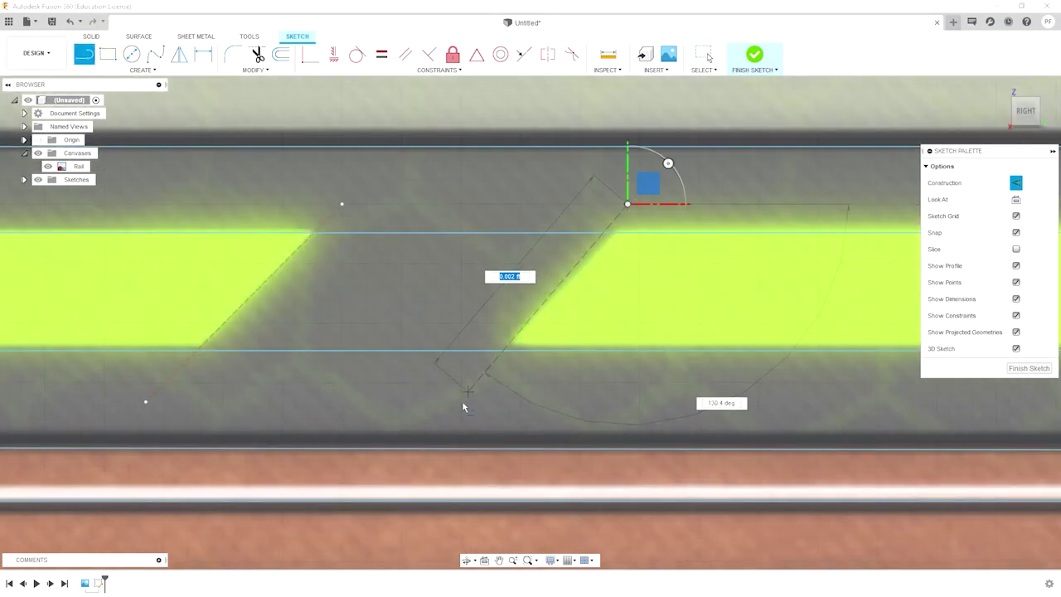
{"action": "left_click", "coordinate": [450, 354]}
{"action": "middle_click_drag", "start_coordinate": [450, 354], "coordinate": [735, 237]}
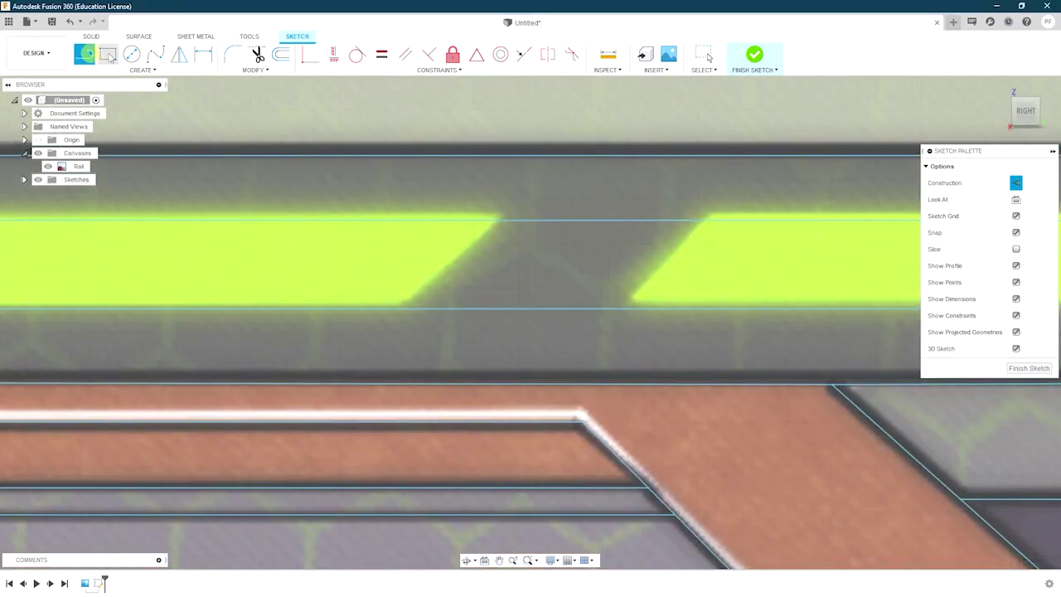
{"action": "left_click", "coordinate": [543, 203]}
{"action": "left_click", "coordinate": [329, 383]}
{"action": "middle_click_drag", "start_coordinate": [433, 298], "coordinate": [248, 290]}
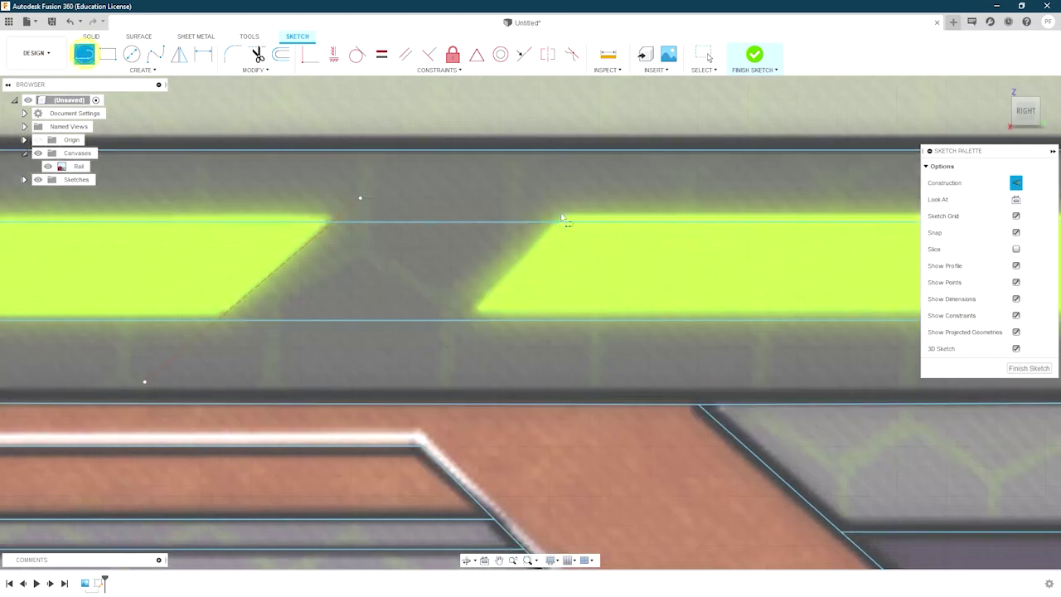
{"action": "left_click", "coordinate": [588, 194]}
{"action": "left_click", "coordinate": [412, 374]}
Step: Add one more diagonal line at the next slot end
{"action": "middle_click_drag", "start_coordinate": [432, 370], "coordinate": [705, 365]}
{"action": "left_click", "coordinate": [81, 54]}
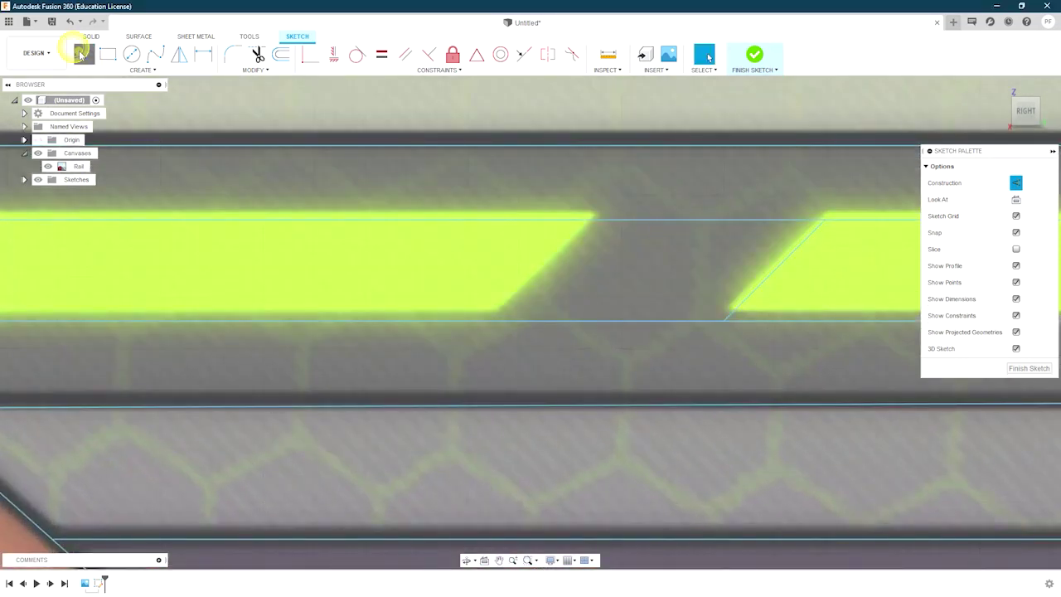
{"action": "left_click", "coordinate": [437, 373]}
{"action": "key", "text": "Escape"}
{"action": "middle_click_drag", "start_coordinate": [542, 268], "coordinate": [388, 253]}
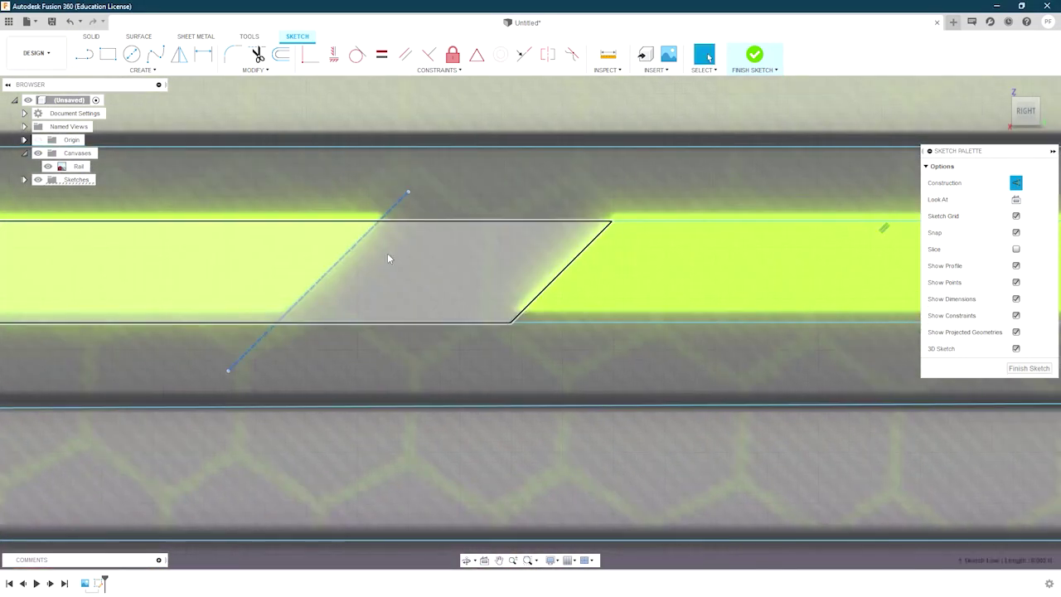
{"action": "scroll", "coordinate": [537, 347], "scroll_direction": "down", "scroll_amount": 3}
Step: Toggle construction style on the diagonal lines and add another diagonal to the selection
{"action": "key", "text": "x"}
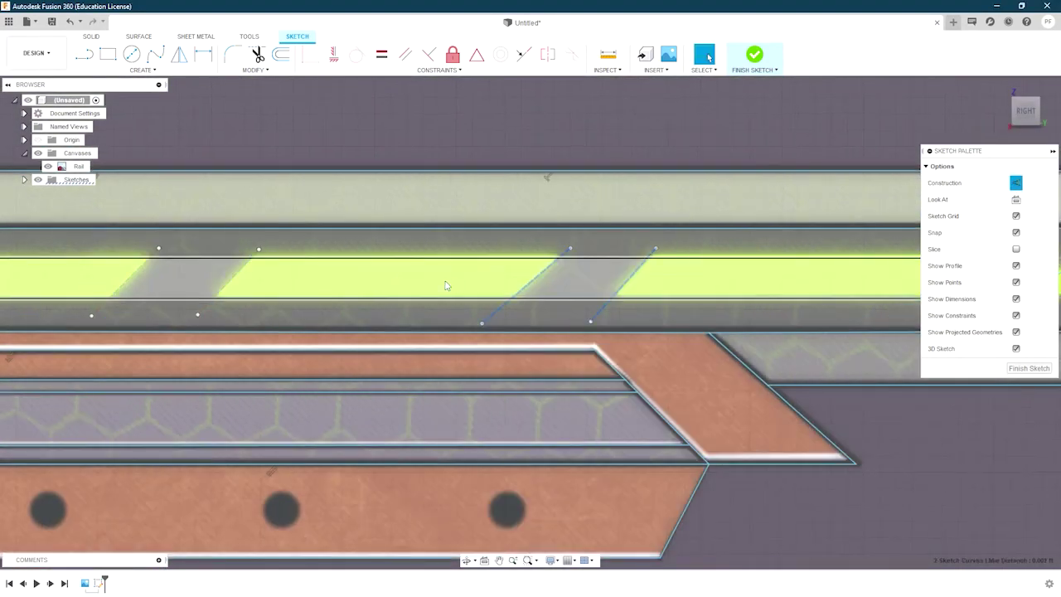
{"action": "left_click", "coordinate": [197, 274], "text": "shift"}
{"action": "middle_click_drag", "start_coordinate": [197, 274], "coordinate": [454, 240]}
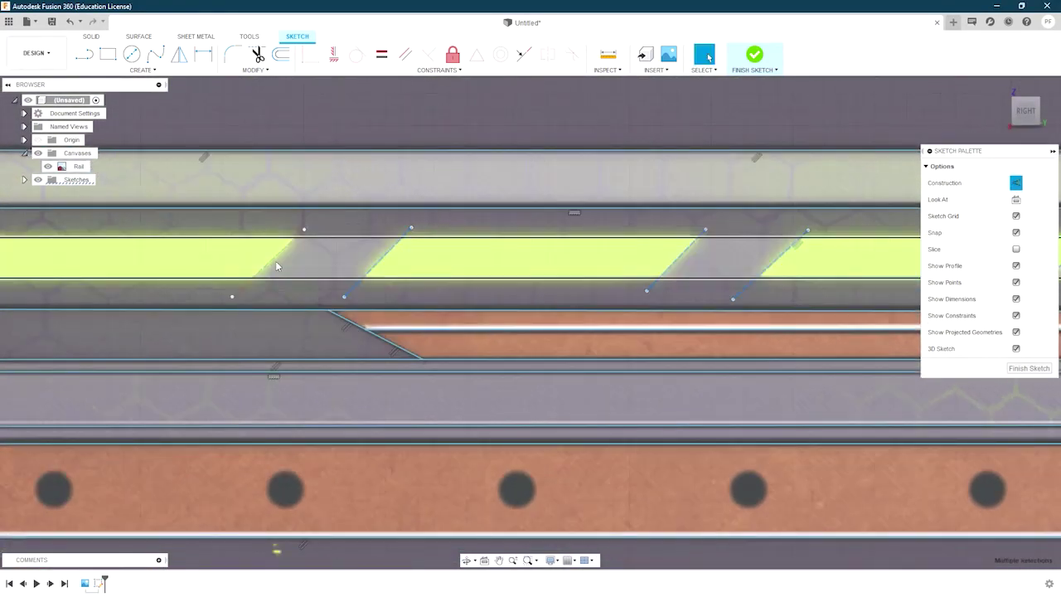
{"action": "scroll", "coordinate": [364, 183], "scroll_direction": "up", "scroll_amount": 3}
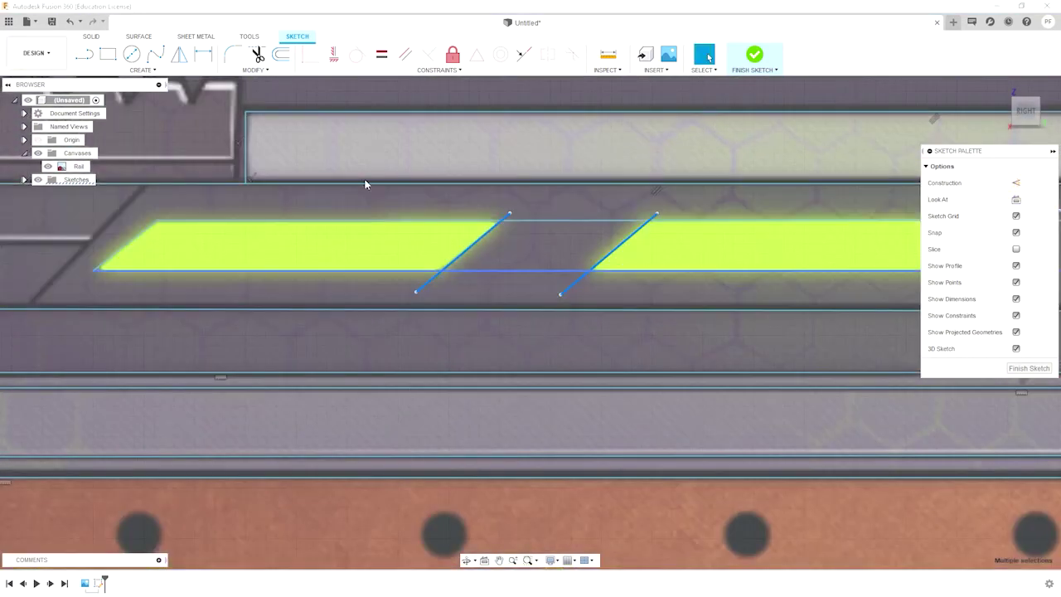
{"action": "key", "text": "t"}
{"action": "scroll", "coordinate": [373, 275], "scroll_direction": "up", "scroll_amount": 2}
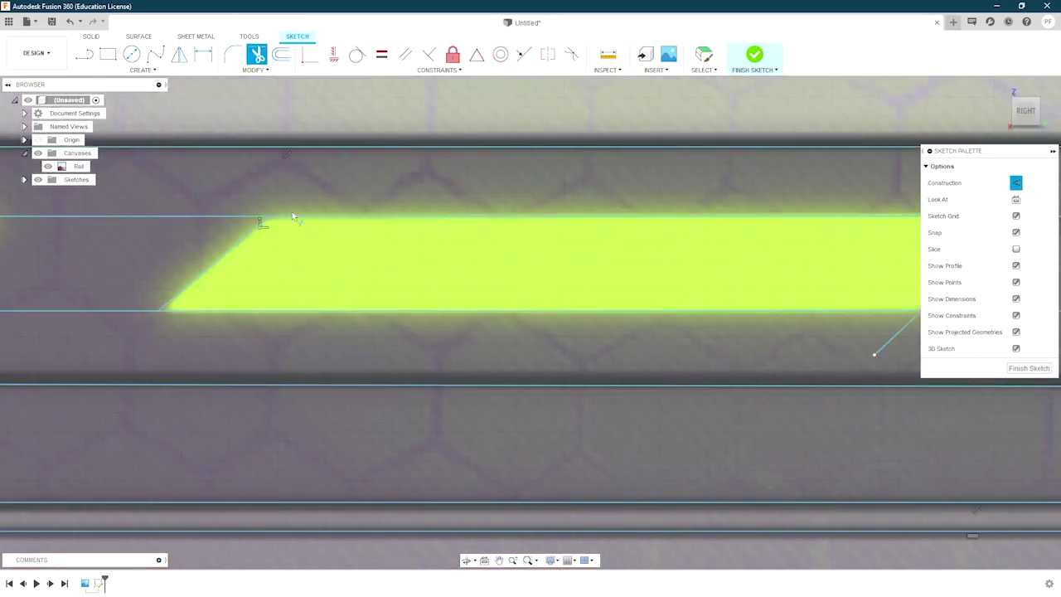
Step: Trim the diagonals' overhanging extensions beyond the slot edges along the rail
{"action": "middle_click_drag", "start_coordinate": [619, 336], "coordinate": [602, 200]}
{"action": "left_click", "coordinate": [722, 315]}
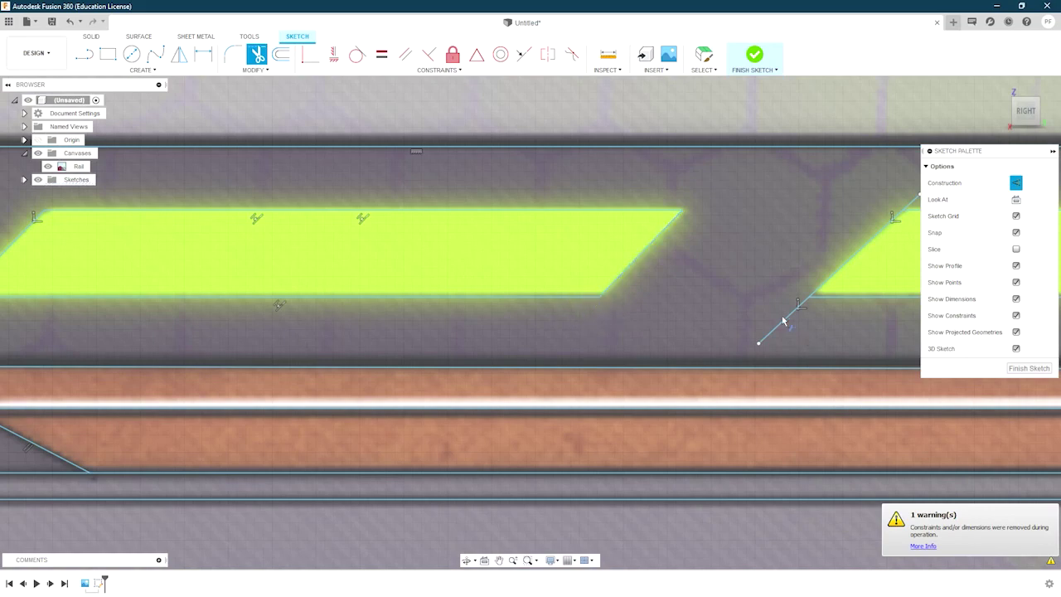
{"action": "scroll", "coordinate": [741, 239], "scroll_direction": "up", "scroll_amount": 1}
{"action": "scroll", "coordinate": [580, 265], "scroll_direction": "down", "scroll_amount": 4}
{"action": "scroll", "coordinate": [393, 298], "scroll_direction": "up", "scroll_amount": 2}
{"action": "middle_click_drag", "start_coordinate": [393, 299], "coordinate": [300, 283]}
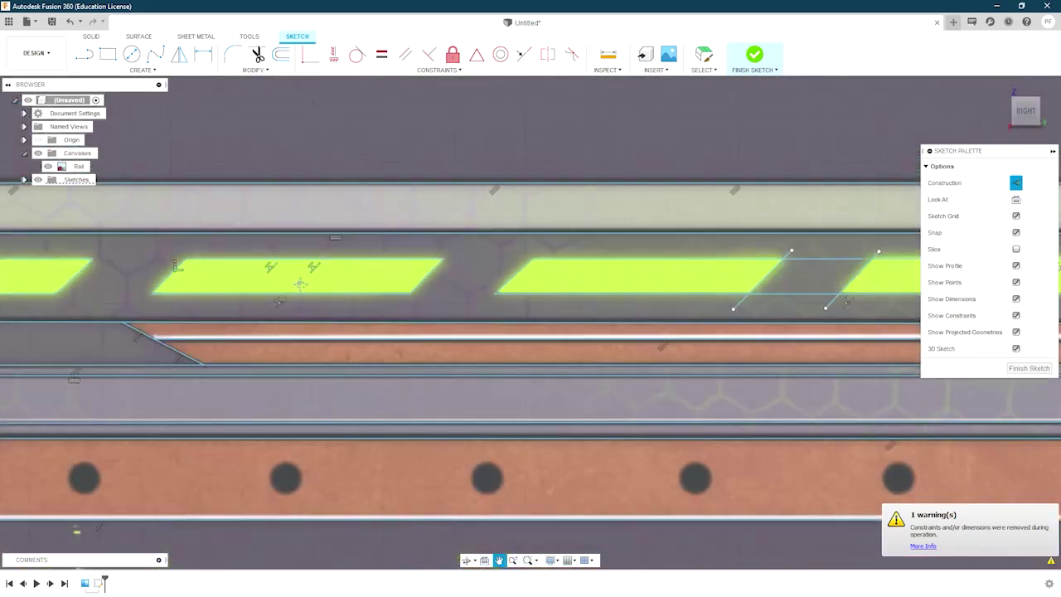
{"action": "scroll", "coordinate": [510, 203], "scroll_direction": "up", "scroll_amount": 4}
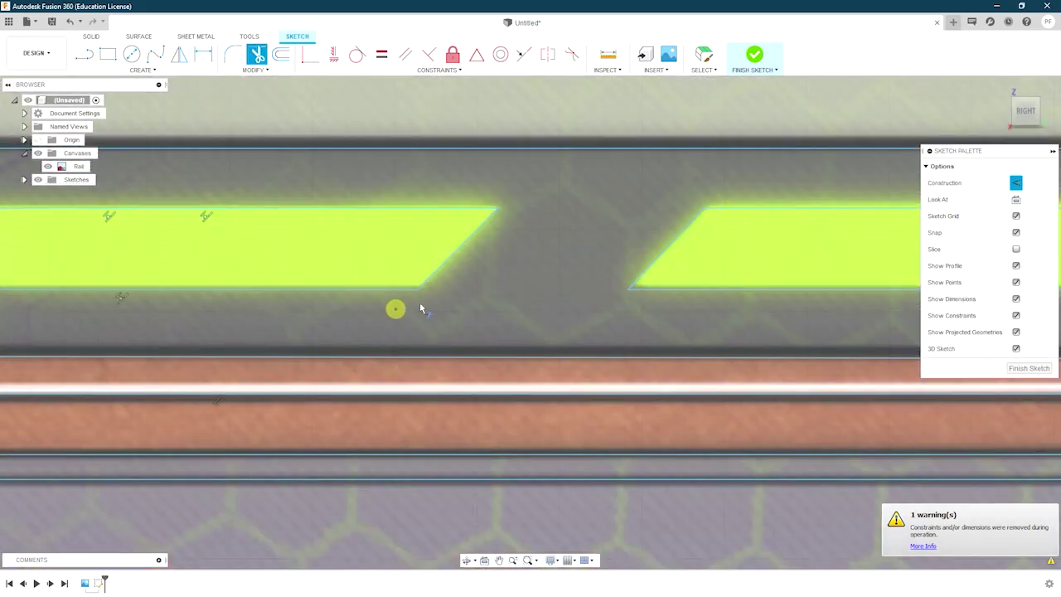
{"action": "scroll", "coordinate": [420, 308], "scroll_direction": "down", "scroll_amount": 3}
{"action": "scroll", "coordinate": [666, 253], "scroll_direction": "up", "scroll_amount": 3}
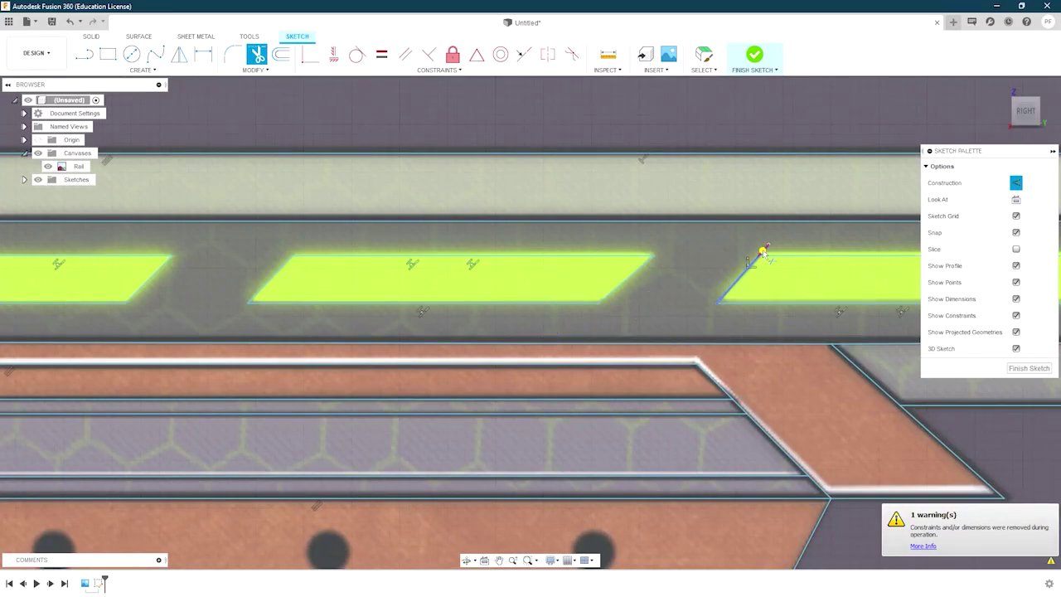
{"action": "middle_click_drag", "start_coordinate": [763, 252], "coordinate": [611, 266]}
{"action": "scroll", "coordinate": [528, 331], "scroll_direction": "down", "scroll_amount": 5}
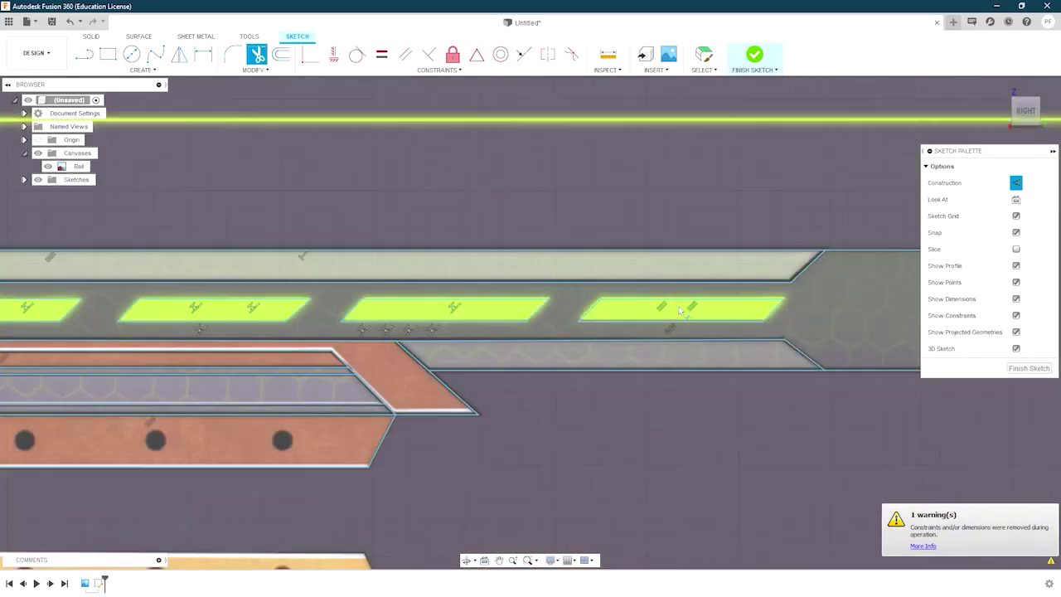
{"action": "scroll", "coordinate": [320, 339], "scroll_direction": "down", "scroll_amount": 1}
{"action": "scroll", "coordinate": [239, 305], "scroll_direction": "up", "scroll_amount": 2}
{"action": "scroll", "coordinate": [275, 315], "scroll_direction": "down", "scroll_amount": 2}
{"action": "scroll", "coordinate": [275, 314], "scroll_direction": "up", "scroll_amount": 3}
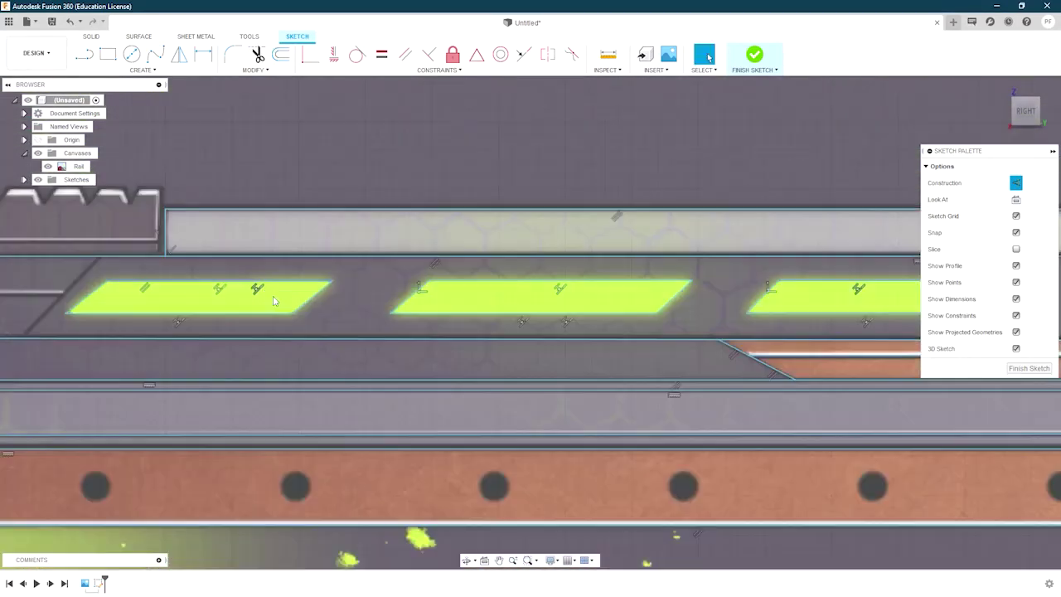
{"action": "scroll", "coordinate": [365, 265], "scroll_direction": "up", "scroll_amount": 3}
{"action": "key", "text": "Escape"}
Step: Select the right slot's top edge and the left slot's outline, and toggle them to construction
{"action": "scroll", "coordinate": [363, 269], "scroll_direction": "down", "scroll_amount": 1}
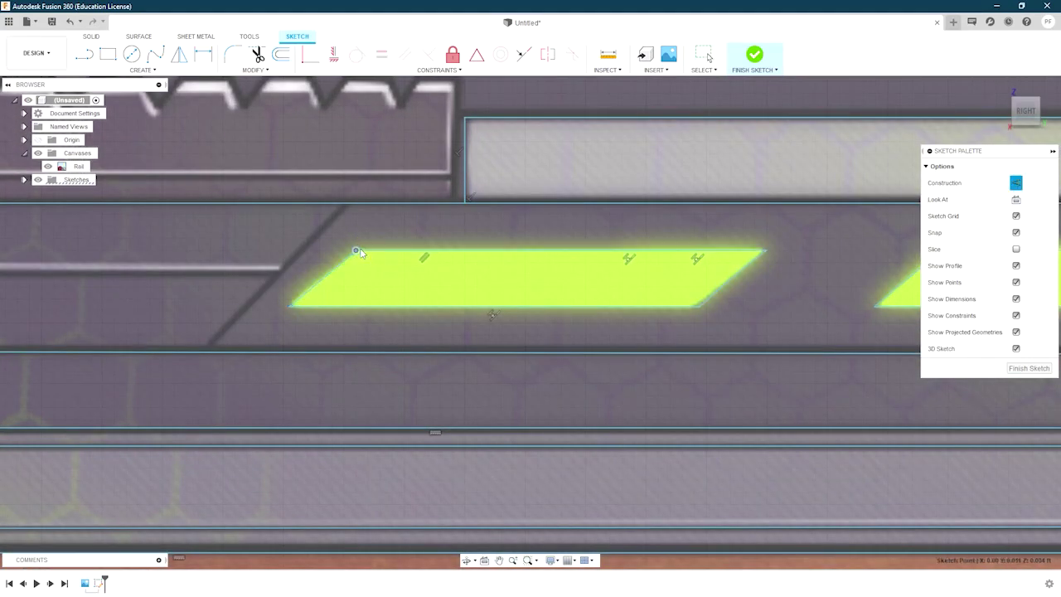
{"action": "scroll", "coordinate": [607, 285], "scroll_direction": "down", "scroll_amount": 2}
{"action": "middle_click_drag", "start_coordinate": [607, 285], "coordinate": [286, 278]}
{"action": "scroll", "coordinate": [658, 414], "scroll_direction": "up", "scroll_amount": 3}
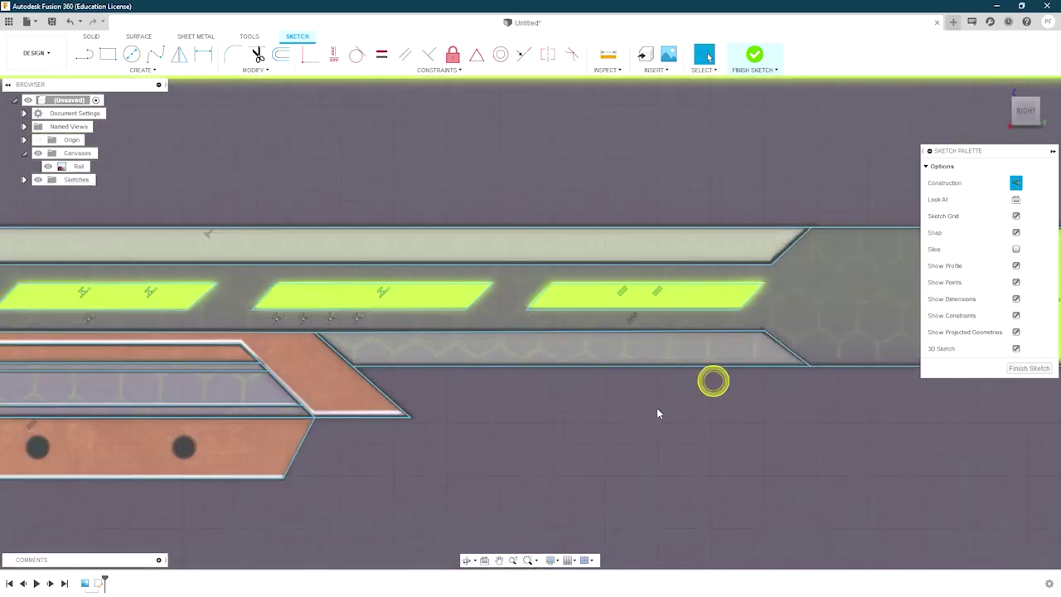
{"action": "left_click", "coordinate": [746, 280]}
{"action": "double_click", "coordinate": [313, 315]}
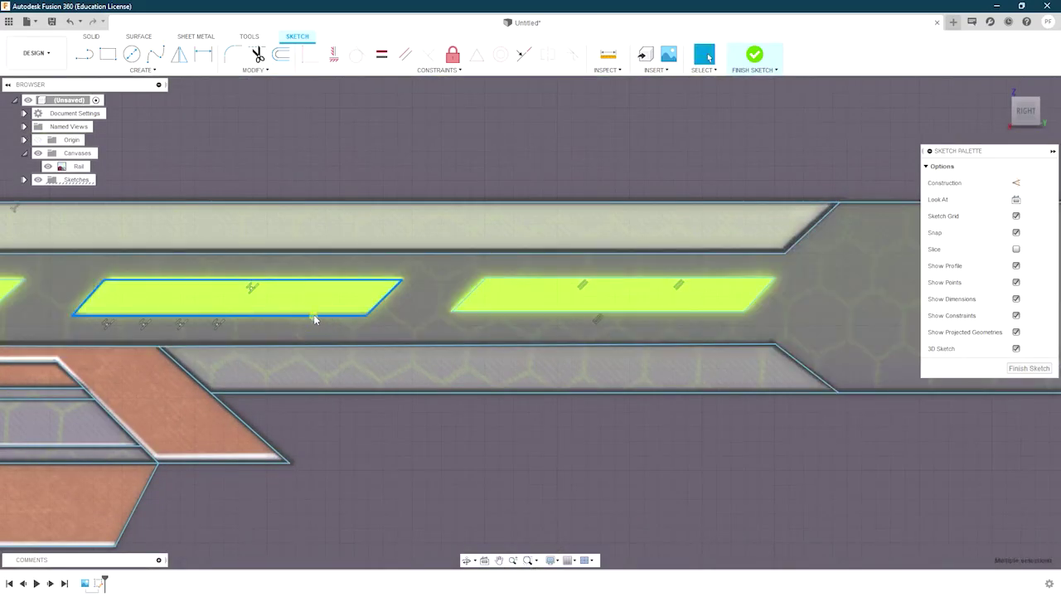
{"action": "scroll", "coordinate": [317, 316], "scroll_direction": "down", "scroll_amount": 3}
{"action": "key", "text": "x"}
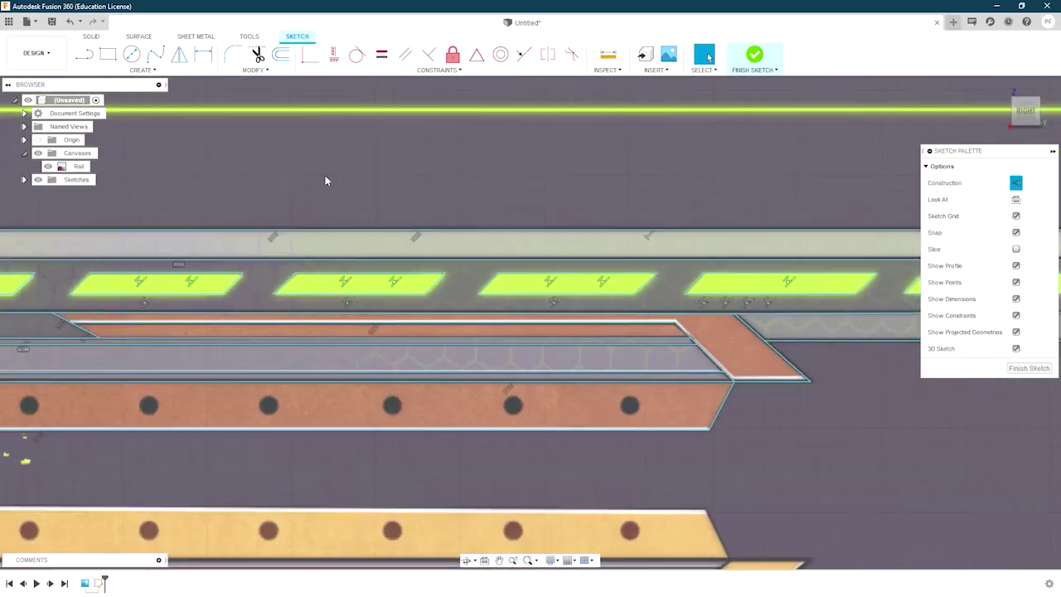
{"action": "middle_click_drag", "start_coordinate": [598, 317], "coordinate": [419, 318]}
{"action": "scroll", "coordinate": [420, 318], "scroll_direction": "up", "scroll_amount": 5}
{"action": "key", "text": "l"}
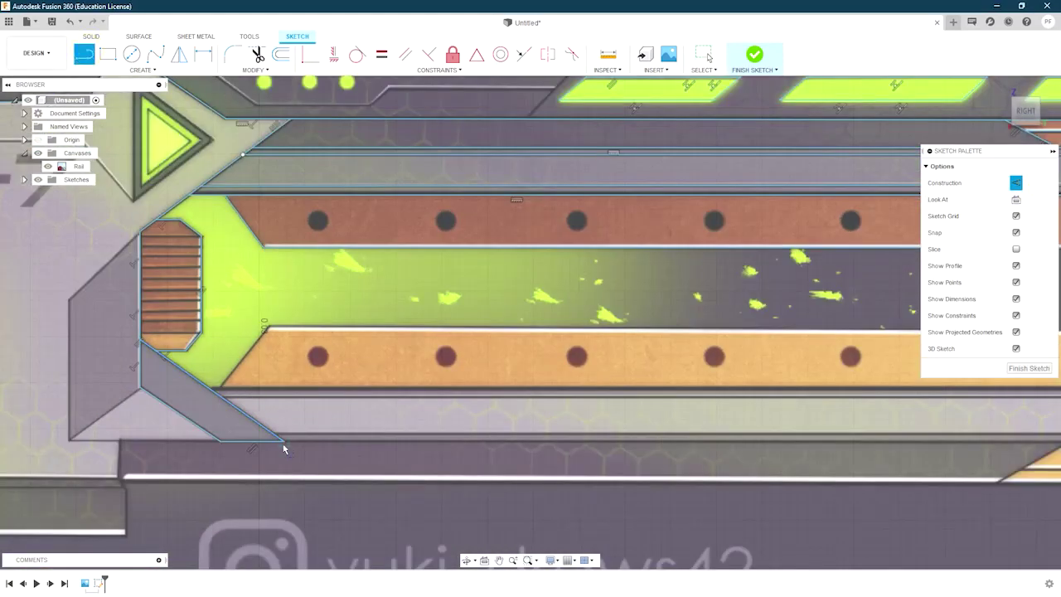
Step: Start a line at the corner of the blade's right end
{"action": "middle_click_drag", "start_coordinate": [829, 464], "coordinate": [174, 411]}
{"action": "scroll", "coordinate": [670, 383], "scroll_direction": "up", "scroll_amount": 3}
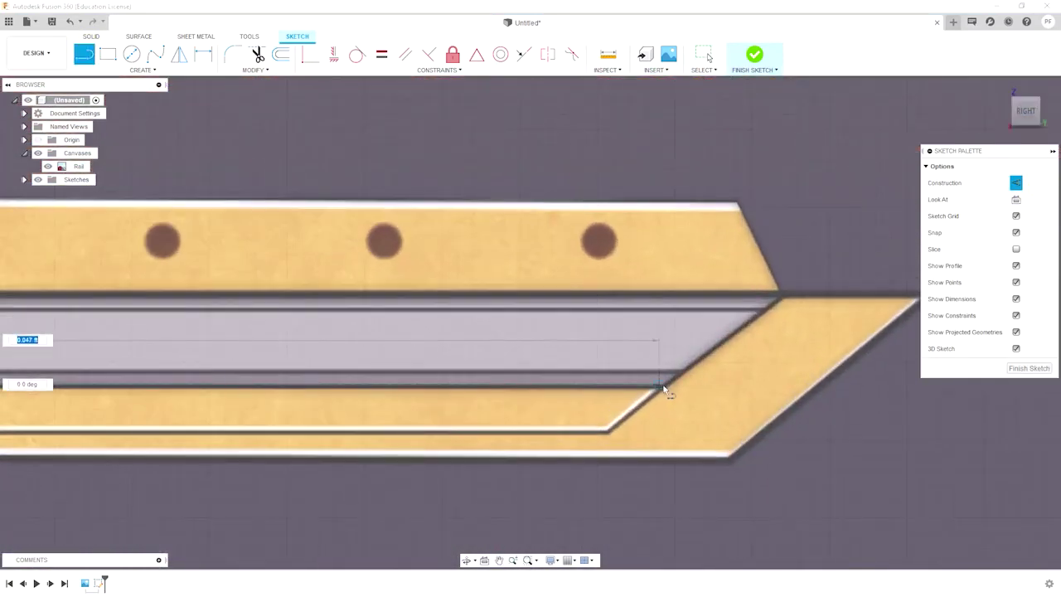
{"action": "scroll", "coordinate": [670, 383], "scroll_direction": "up", "scroll_amount": 2}
{"action": "left_click", "coordinate": [650, 393]}
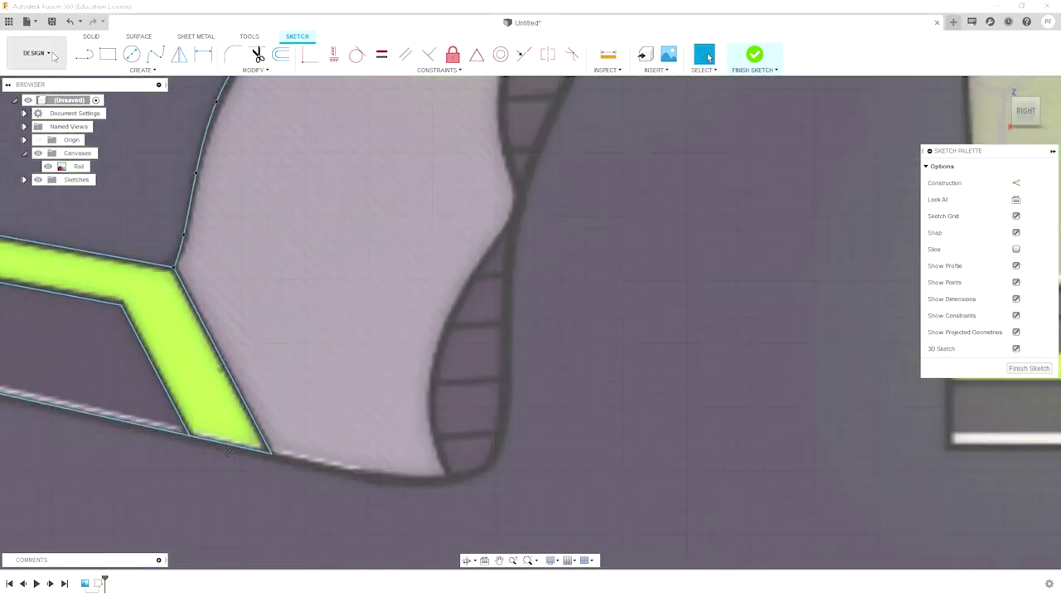
Step: Trace a Fit Point Spline along the rail's curved dark edge up toward the upper corner
{"action": "left_click", "coordinate": [155, 54]}
{"action": "scroll", "coordinate": [339, 431], "scroll_direction": "up", "scroll_amount": 1}
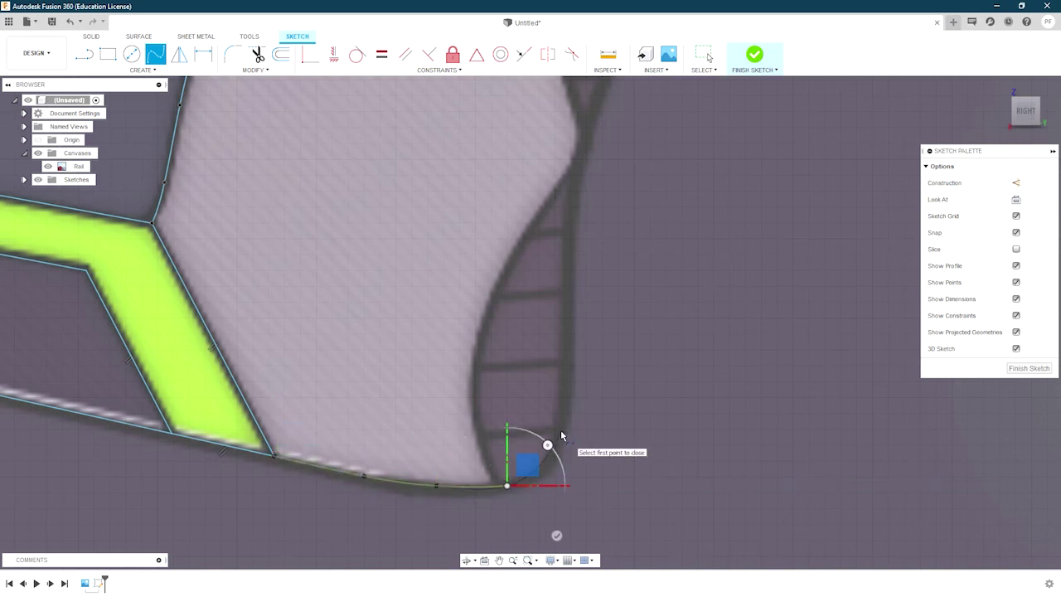
{"action": "scroll", "coordinate": [562, 435], "scroll_direction": "up", "scroll_amount": 1}
{"action": "scroll", "coordinate": [568, 423], "scroll_direction": "up", "scroll_amount": 2}
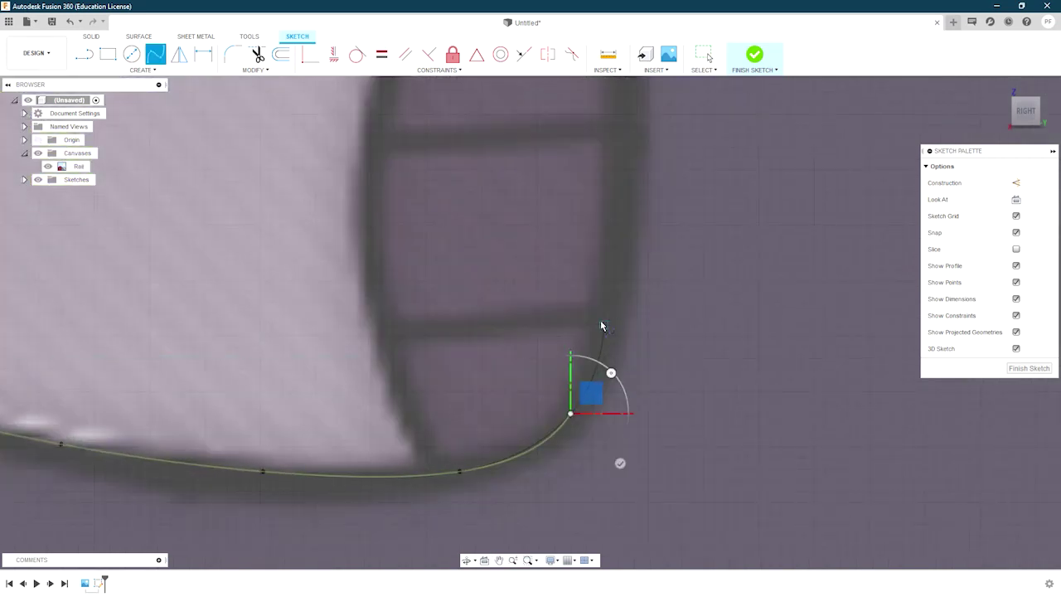
{"action": "scroll", "coordinate": [567, 464], "scroll_direction": "down", "scroll_amount": 2}
{"action": "scroll", "coordinate": [569, 325], "scroll_direction": "down", "scroll_amount": 1}
{"action": "scroll", "coordinate": [561, 426], "scroll_direction": "up", "scroll_amount": 2}
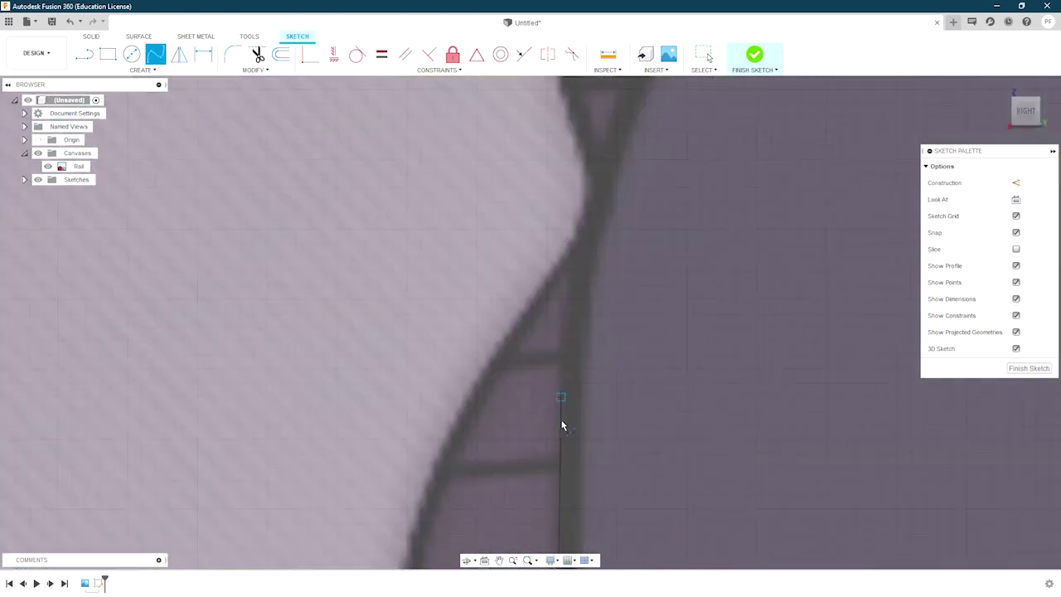
{"action": "scroll", "coordinate": [574, 427], "scroll_direction": "up", "scroll_amount": 1}
{"action": "scroll", "coordinate": [573, 235], "scroll_direction": "down", "scroll_amount": 1}
{"action": "scroll", "coordinate": [580, 237], "scroll_direction": "down", "scroll_amount": 1}
{"action": "left_click", "coordinate": [578, 238]}
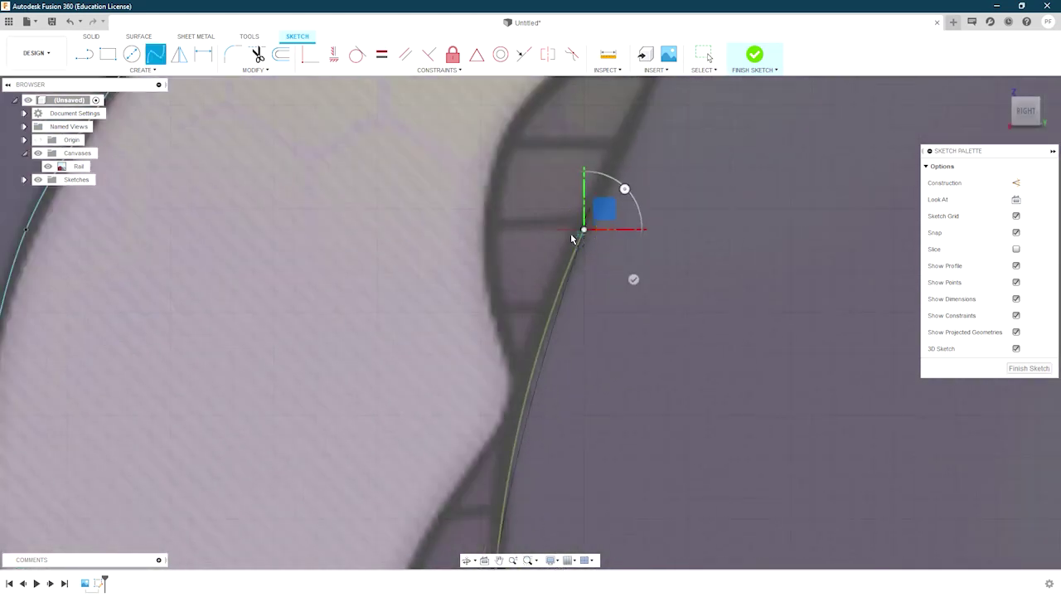
{"action": "scroll", "coordinate": [577, 261], "scroll_direction": "down", "scroll_amount": 1}
{"action": "scroll", "coordinate": [578, 261], "scroll_direction": "up", "scroll_amount": 2}
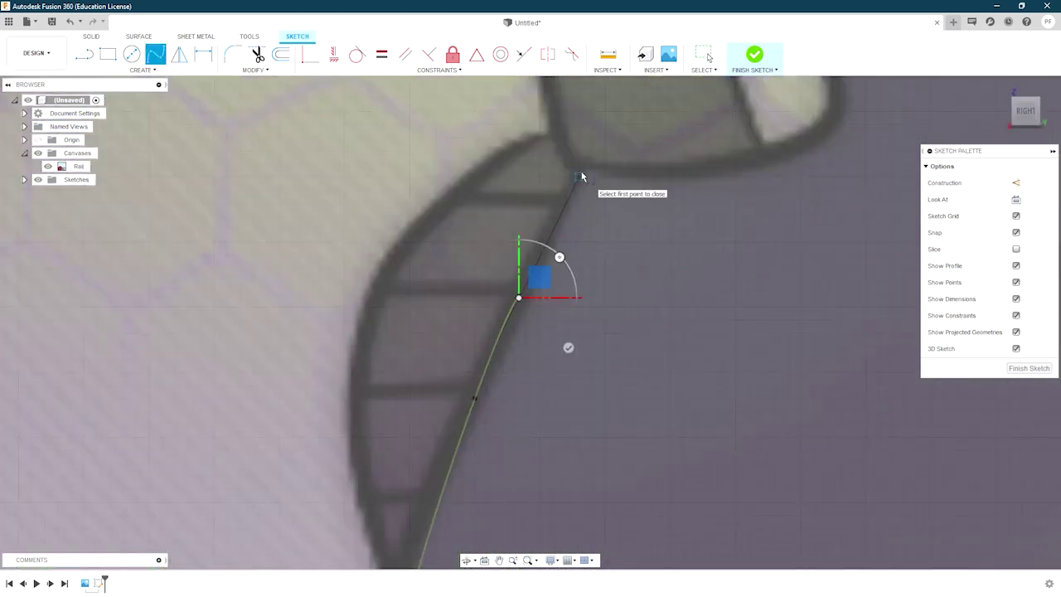
{"action": "scroll", "coordinate": [445, 457], "scroll_direction": "up", "scroll_amount": 2}
{"action": "scroll", "coordinate": [528, 265], "scroll_direction": "down", "scroll_amount": 2}
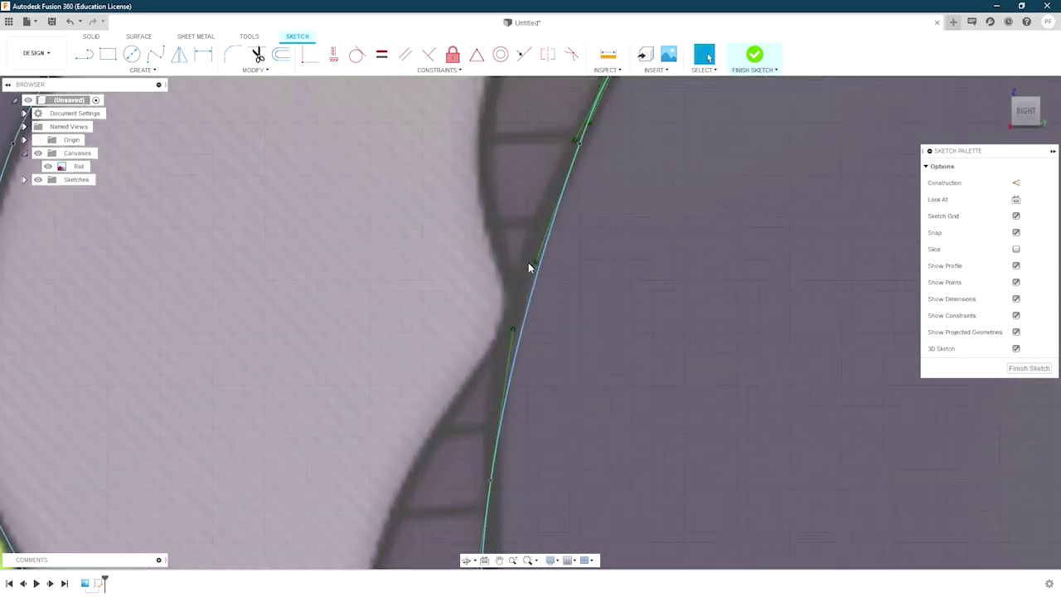
{"action": "key", "text": "Escape"}
{"action": "scroll", "coordinate": [530, 280], "scroll_direction": "up", "scroll_amount": 2}
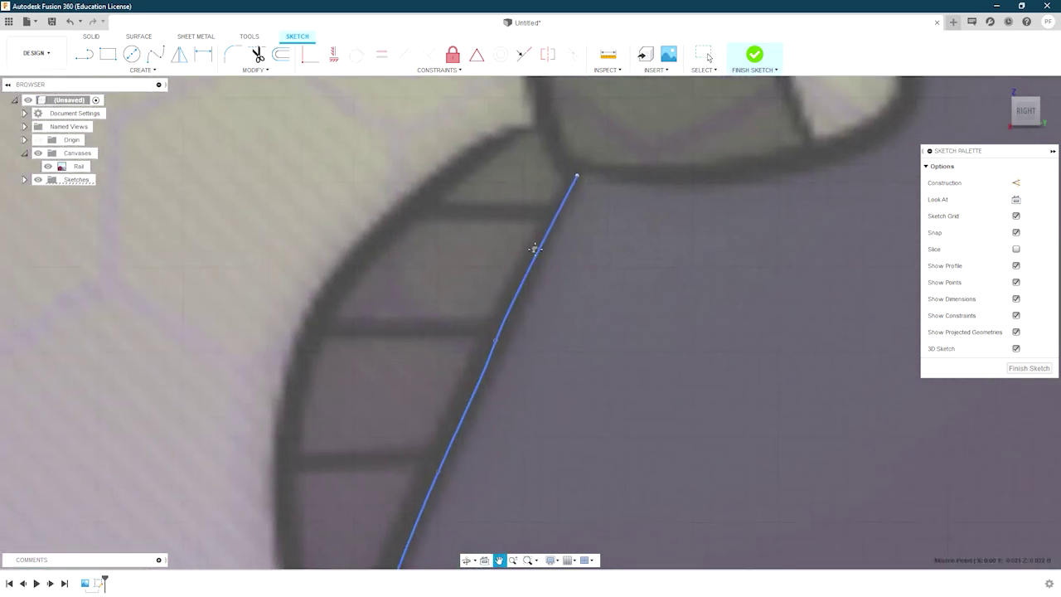
Step: Draw a horizontal line from the spline's bend point to the rail's left edge
{"action": "key", "text": "Escape"}
{"action": "scroll", "coordinate": [605, 349], "scroll_direction": "down", "scroll_amount": 3}
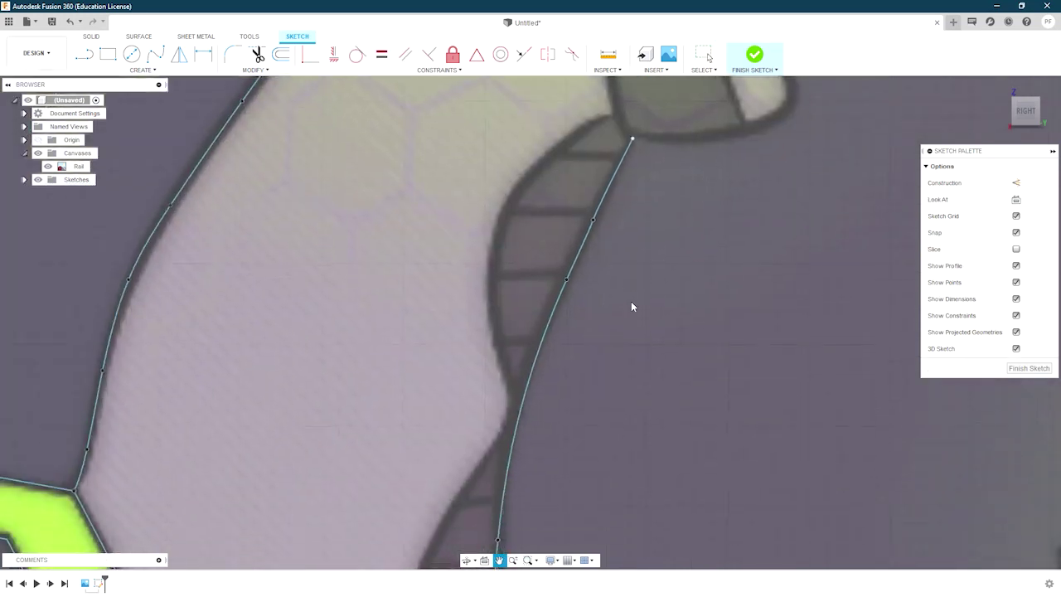
{"action": "scroll", "coordinate": [531, 488], "scroll_direction": "up", "scroll_amount": 2}
{"action": "scroll", "coordinate": [594, 380], "scroll_direction": "up", "scroll_amount": 2}
{"action": "left_click", "coordinate": [601, 354]}
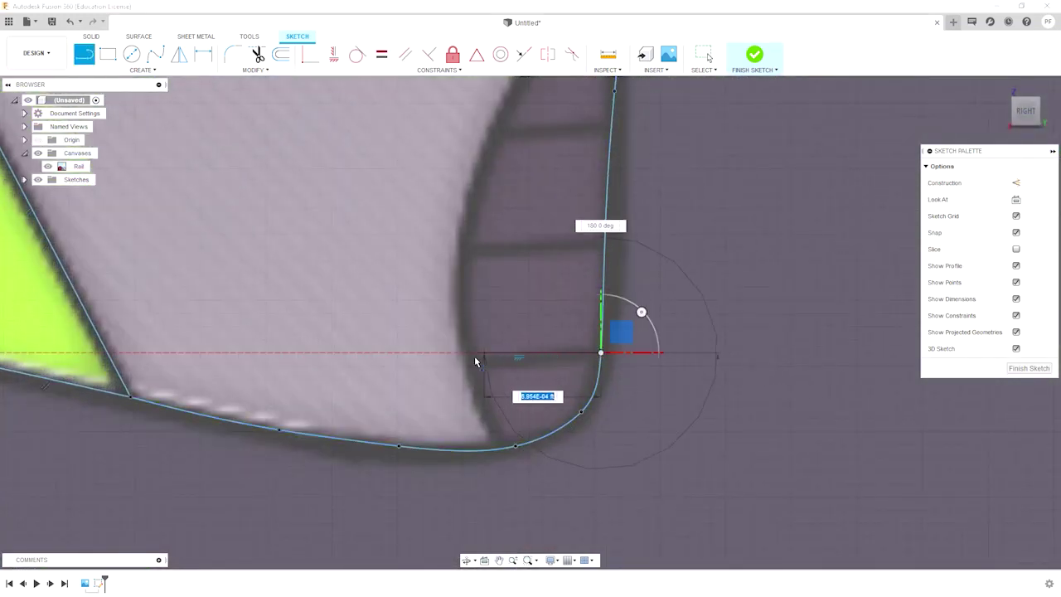
{"action": "left_click", "coordinate": [474, 355]}
Step: Add a curve from the line's left end and bend it along the rail's left edge
{"action": "scroll", "coordinate": [517, 403], "scroll_direction": "up", "scroll_amount": 1}
{"action": "left_click", "coordinate": [473, 437]}
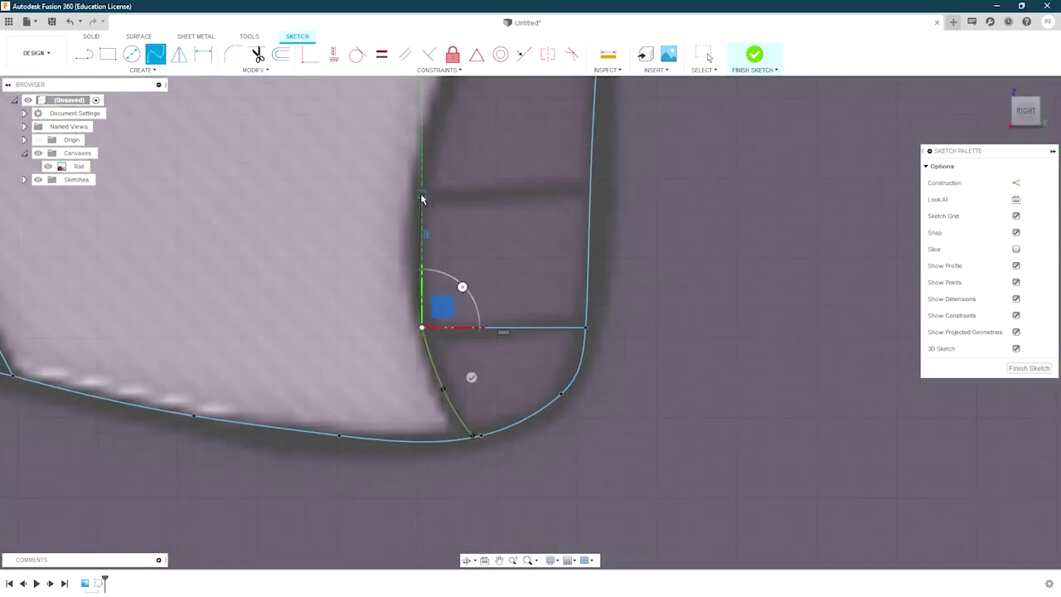
{"action": "scroll", "coordinate": [421, 198], "scroll_direction": "down", "scroll_amount": 2}
{"action": "scroll", "coordinate": [447, 182], "scroll_direction": "up", "scroll_amount": 2}
{"action": "scroll", "coordinate": [485, 171], "scroll_direction": "up", "scroll_amount": 1}
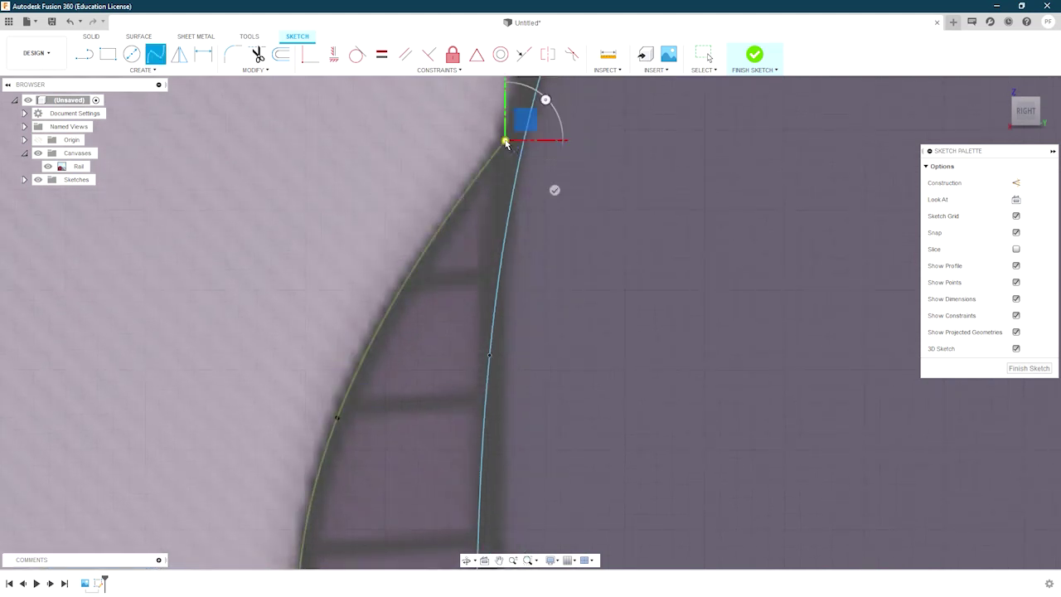
{"action": "scroll", "coordinate": [507, 144], "scroll_direction": "down", "scroll_amount": 1}
{"action": "scroll", "coordinate": [407, 251], "scroll_direction": "up", "scroll_amount": 1}
{"action": "left_click", "coordinate": [451, 340]}
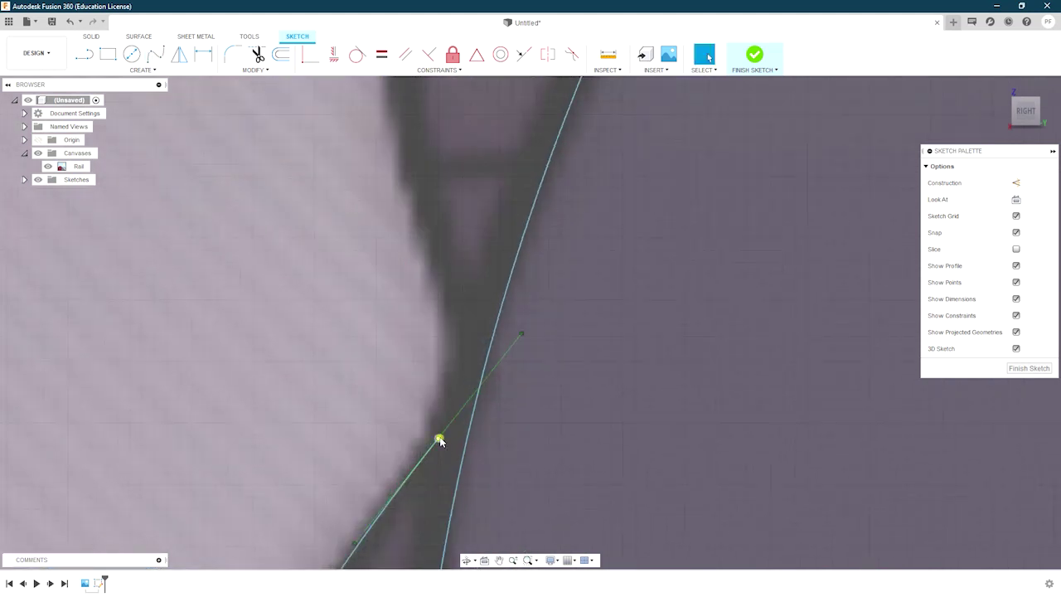
{"action": "scroll", "coordinate": [440, 427], "scroll_direction": "down", "scroll_amount": 2}
{"action": "left_click", "coordinate": [530, 232]}
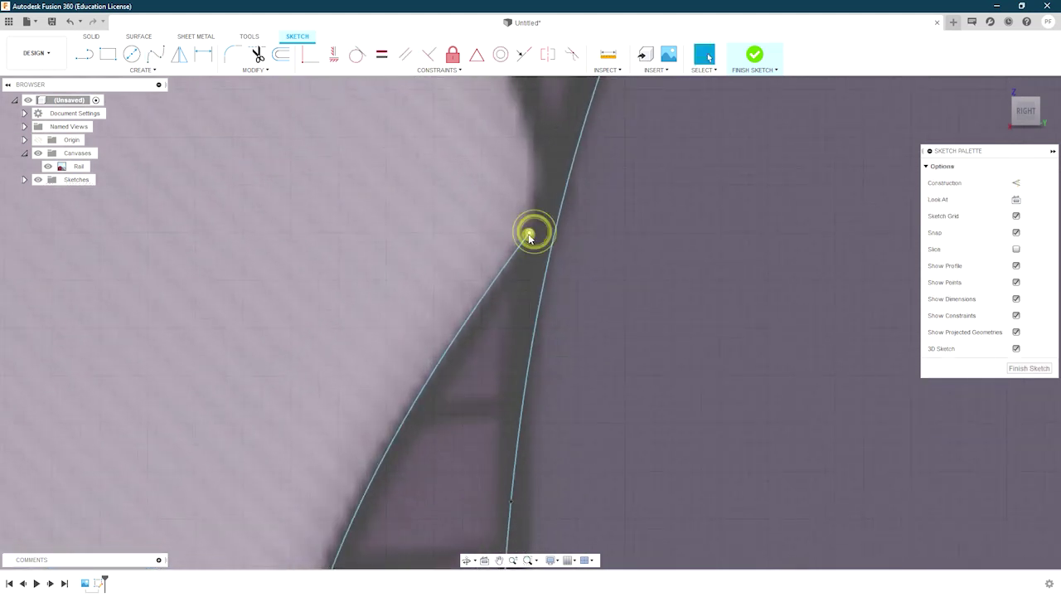
{"action": "middle_click_drag", "start_coordinate": [531, 232], "coordinate": [451, 344]}
{"action": "scroll", "coordinate": [493, 225], "scroll_direction": "down", "scroll_amount": 3}
{"action": "scroll", "coordinate": [431, 274], "scroll_direction": "up", "scroll_amount": 2}
Step: Draw two crossing lines spanning the rail from its left edge to its right edge
{"action": "key", "text": "l"}
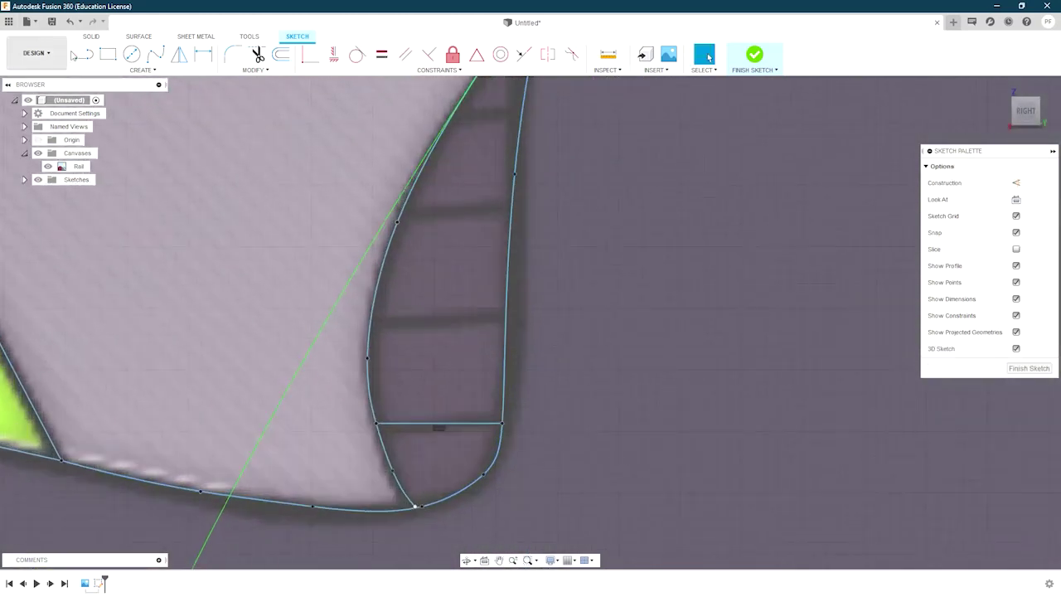
{"action": "scroll", "coordinate": [360, 327], "scroll_direction": "up", "scroll_amount": 2}
{"action": "left_click", "coordinate": [348, 324]}
{"action": "left_click", "coordinate": [655, 321]}
{"action": "middle_click_drag", "start_coordinate": [559, 315], "coordinate": [455, 308]}
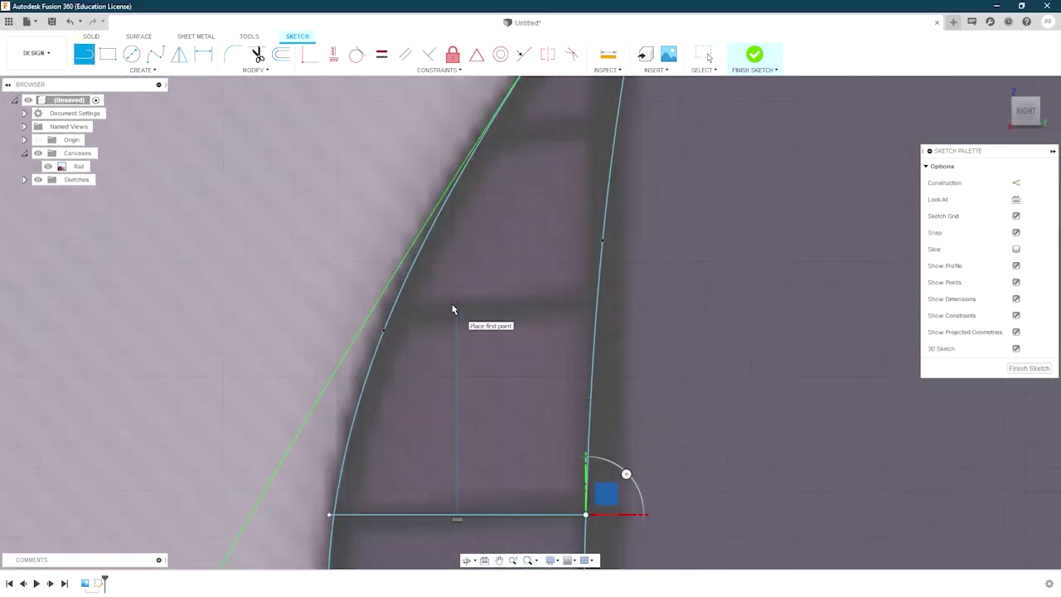
{"action": "left_click", "coordinate": [384, 311]}
{"action": "left_click", "coordinate": [612, 312]}
{"action": "scroll", "coordinate": [451, 343], "scroll_direction": "down", "scroll_amount": 1}
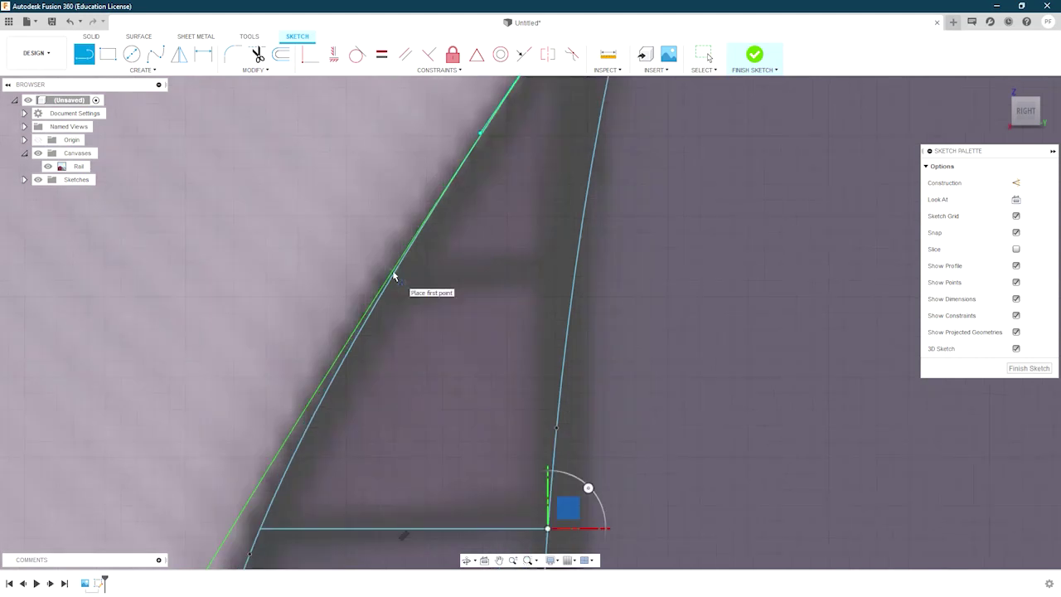
{"action": "mouse_move", "coordinate": [575, 279]}
{"action": "middle_mouse_down"}
{"action": "mouse_move", "coordinate": [450, 357]}
{"action": "mouse_move", "coordinate": [438, 528]}
{"action": "middle_mouse_up"}
{"action": "scroll", "coordinate": [450, 357], "scroll_direction": "down", "scroll_amount": 2}
{"action": "key", "text": "Escape"}
Step: End the spline at the rail's upper corner and select the sketch arc
{"action": "scroll", "coordinate": [431, 308], "scroll_direction": "up", "scroll_amount": 3}
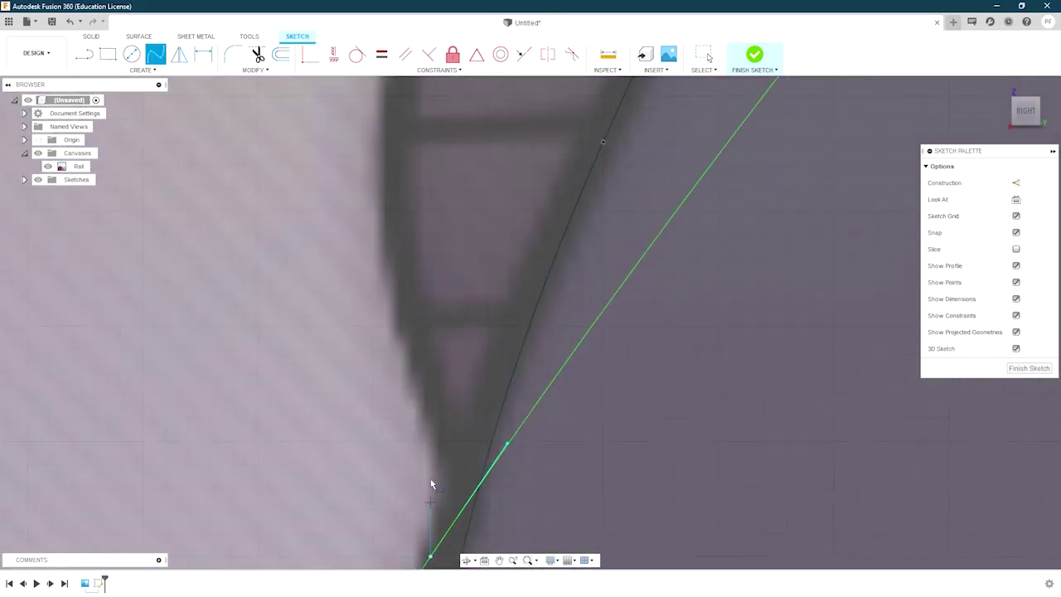
{"action": "scroll", "coordinate": [409, 312], "scroll_direction": "up", "scroll_amount": 1}
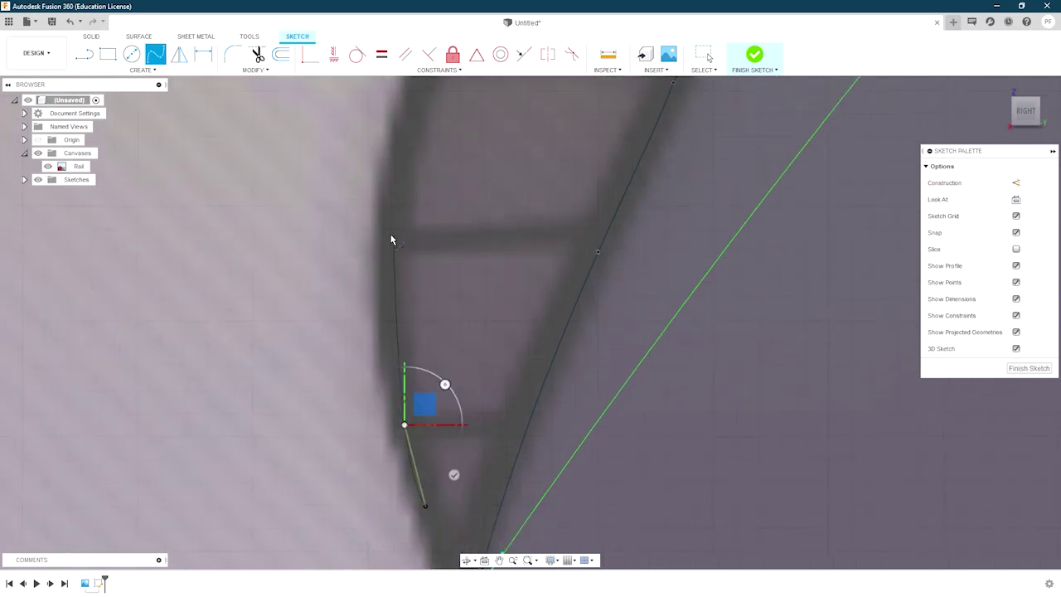
{"action": "scroll", "coordinate": [354, 266], "scroll_direction": "up", "scroll_amount": 2}
{"action": "scroll", "coordinate": [415, 246], "scroll_direction": "up", "scroll_amount": 2}
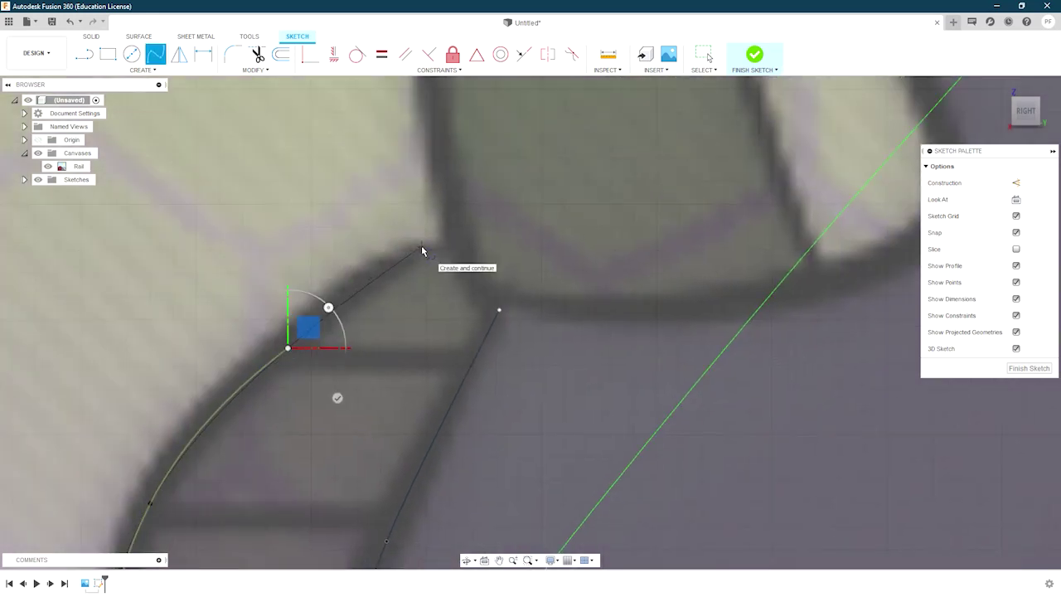
{"action": "left_click", "coordinate": [421, 250]}
{"action": "right_click", "coordinate": [400, 245]}
{"action": "key", "text": "Escape"}
{"action": "scroll", "coordinate": [349, 393], "scroll_direction": "down", "scroll_amount": 3}
{"action": "scroll", "coordinate": [377, 267], "scroll_direction": "up", "scroll_amount": 3}
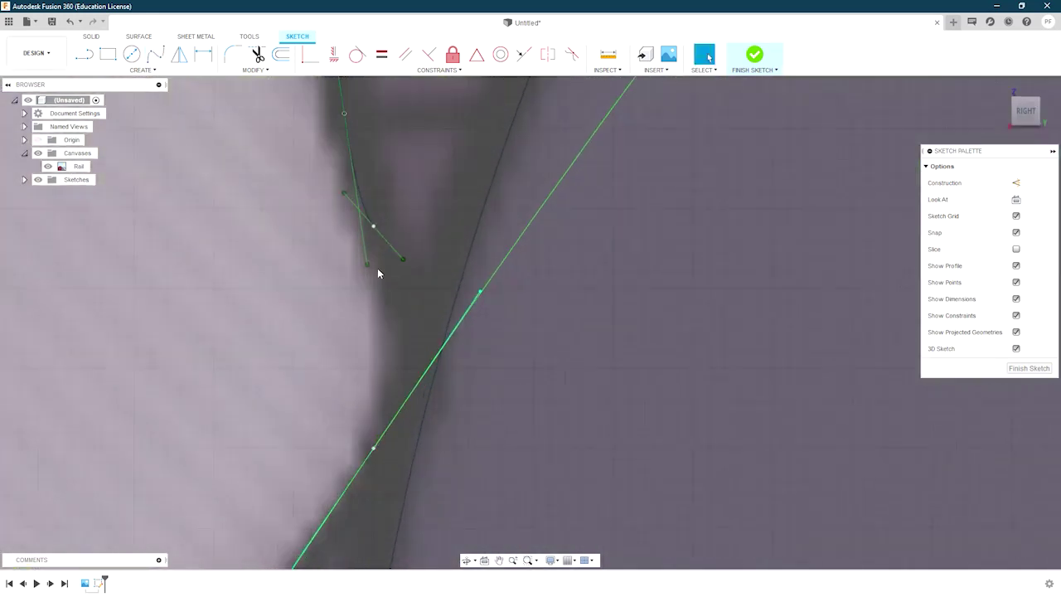
{"action": "scroll", "coordinate": [374, 218], "scroll_direction": "up", "scroll_amount": 1}
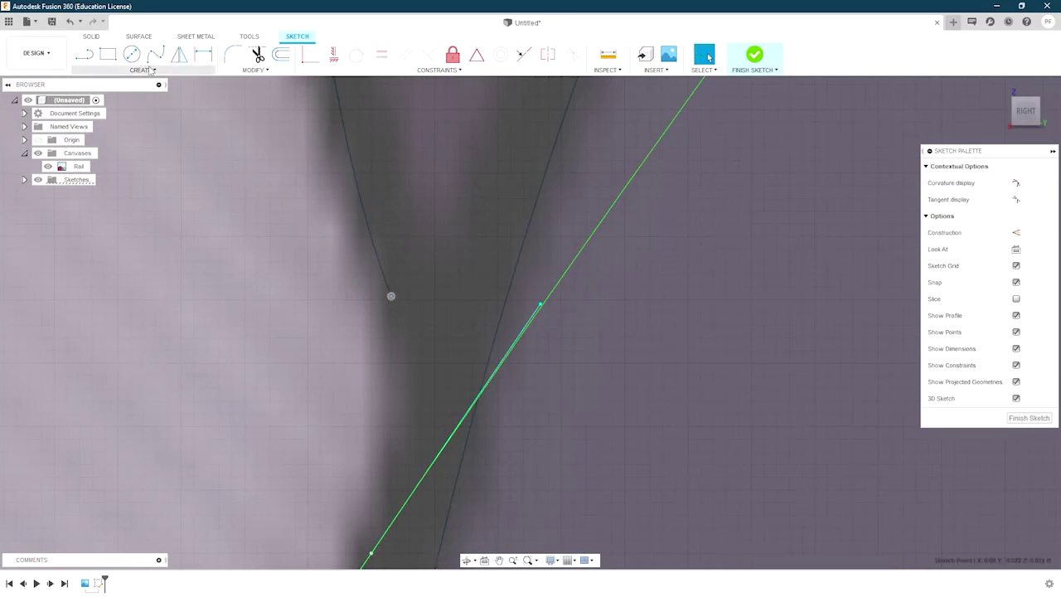
{"action": "left_click", "coordinate": [214, 117]}
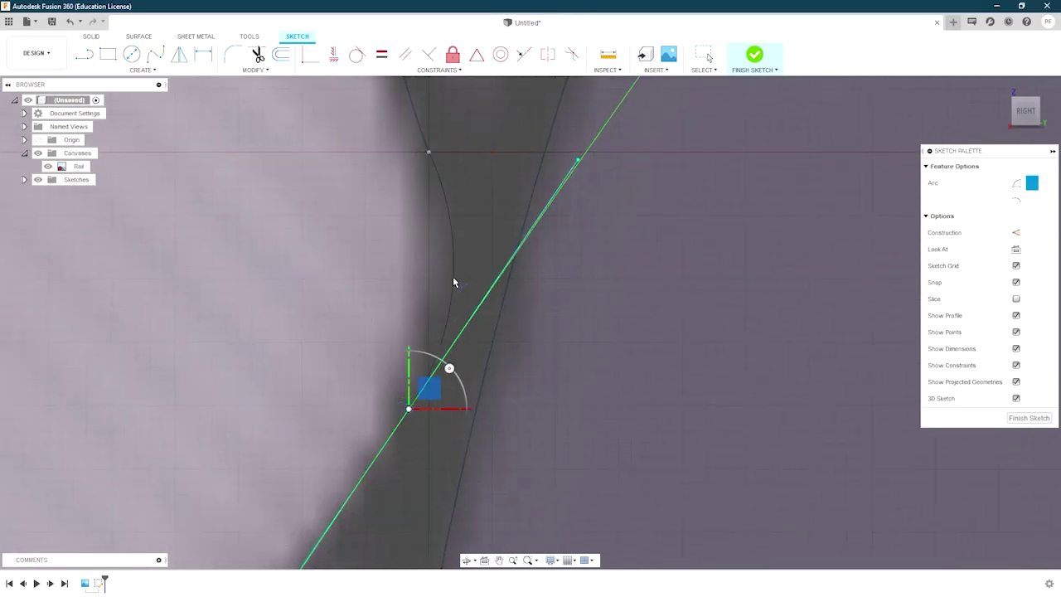
{"action": "scroll", "coordinate": [398, 210], "scroll_direction": "down", "scroll_amount": 2}
{"action": "scroll", "coordinate": [397, 211], "scroll_direction": "up", "scroll_amount": 2}
{"action": "left_click", "coordinate": [426, 293]}
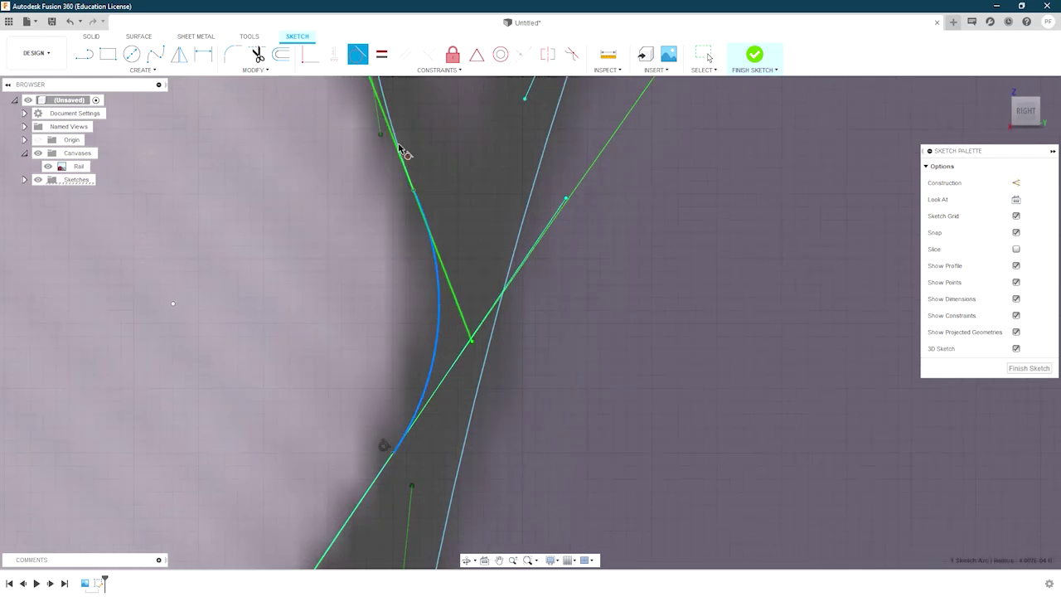
Step: Draw a short horizontal line from the arc's endpoint at the rail corner
{"action": "middle_click_drag", "start_coordinate": [399, 140], "coordinate": [374, 334]}
{"action": "scroll", "coordinate": [380, 369], "scroll_direction": "up", "scroll_amount": 2}
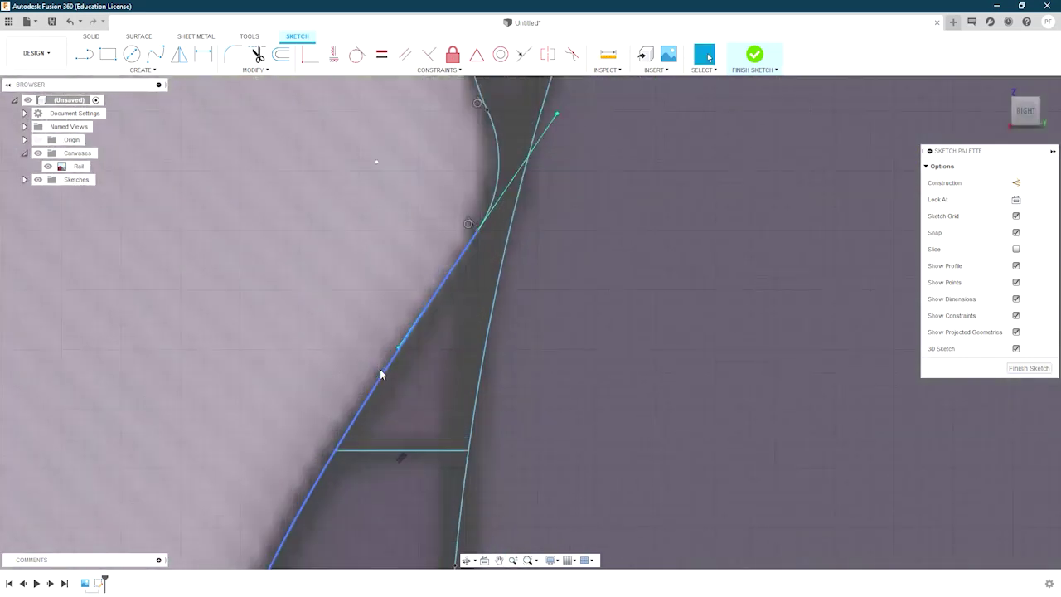
{"action": "scroll", "coordinate": [422, 238], "scroll_direction": "down", "scroll_amount": 5}
{"action": "scroll", "coordinate": [426, 294], "scroll_direction": "up", "scroll_amount": 5}
{"action": "key", "text": "l"}
{"action": "scroll", "coordinate": [427, 294], "scroll_direction": "up", "scroll_amount": 5}
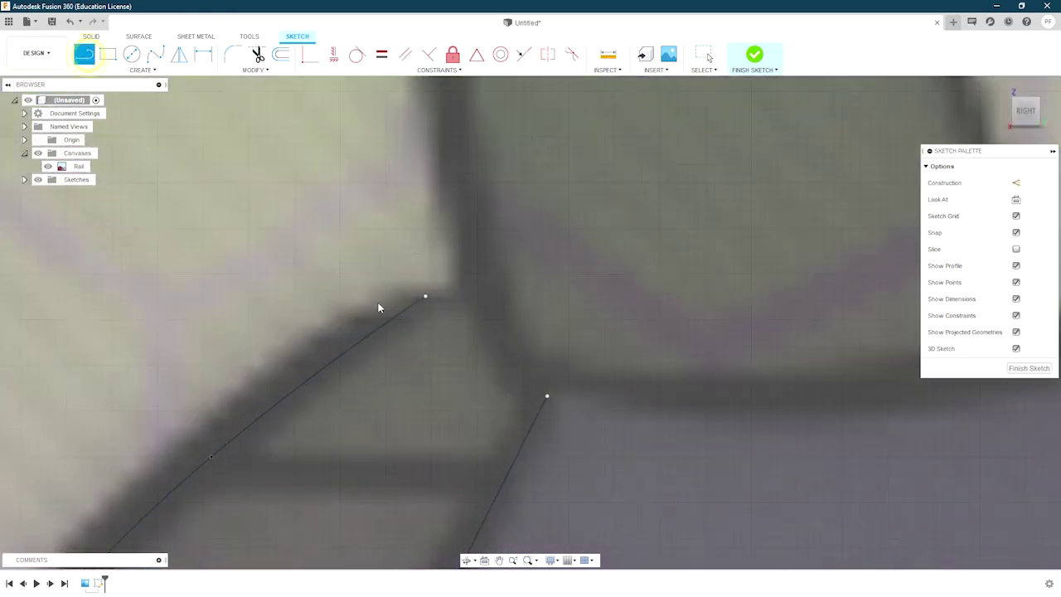
{"action": "left_click", "coordinate": [426, 294]}
{"action": "left_click", "coordinate": [496, 294]}
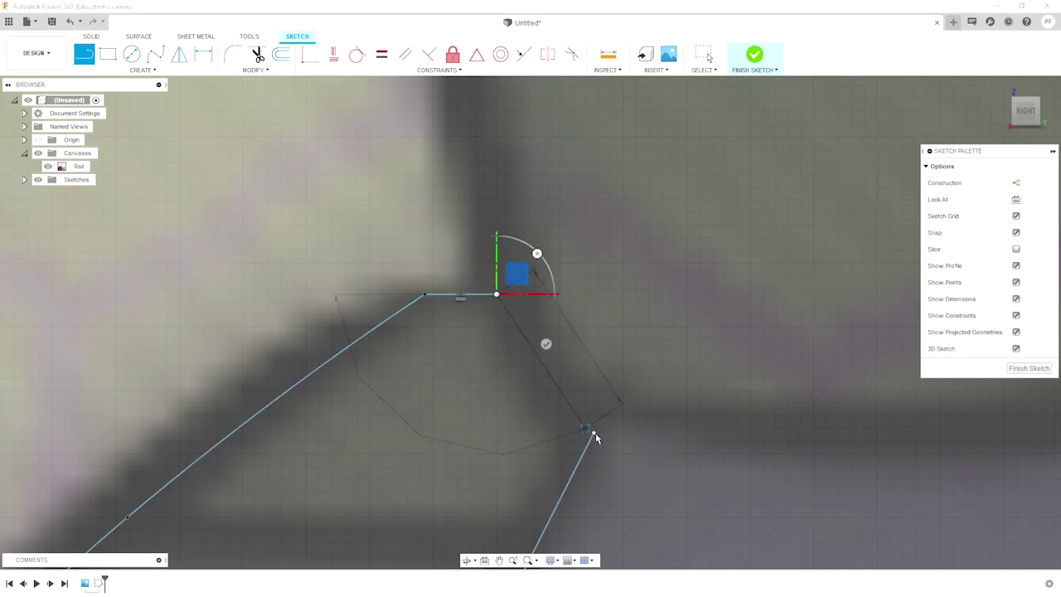
{"action": "scroll", "coordinate": [499, 428], "scroll_direction": "up", "scroll_amount": 3}
{"action": "scroll", "coordinate": [447, 373], "scroll_direction": "down", "scroll_amount": 3}
{"action": "scroll", "coordinate": [431, 332], "scroll_direction": "up", "scroll_amount": 3}
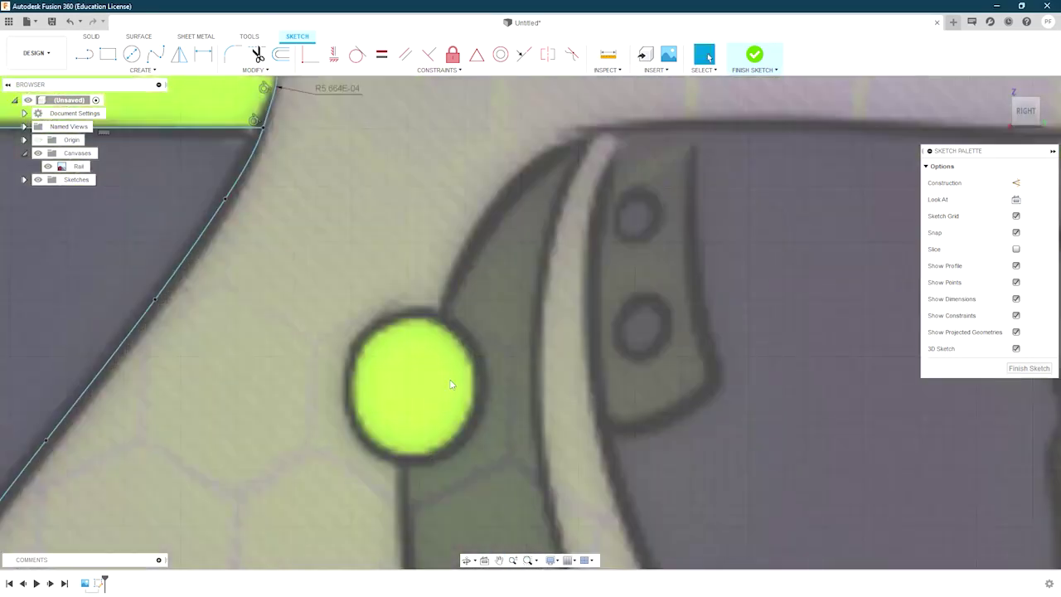
Step: Draw a circle centred on the round green dot
{"action": "key", "text": "c"}
{"action": "left_click", "coordinate": [414, 387]}
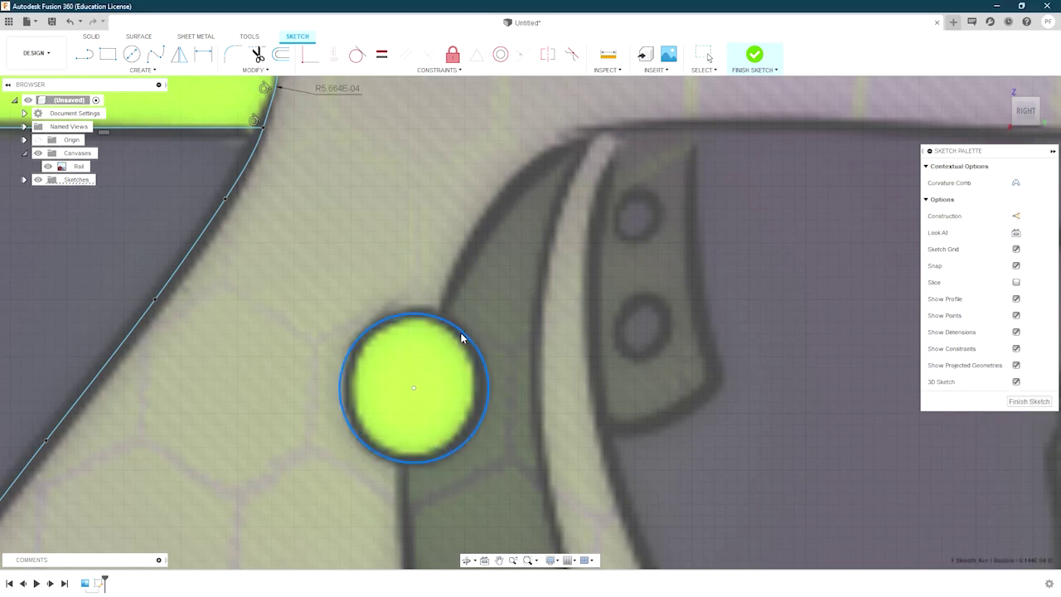
{"action": "scroll", "coordinate": [431, 365], "scroll_direction": "down", "scroll_amount": 2}
{"action": "scroll", "coordinate": [411, 396], "scroll_direction": "up", "scroll_amount": 3}
{"action": "scroll", "coordinate": [414, 394], "scroll_direction": "down", "scroll_amount": 3}
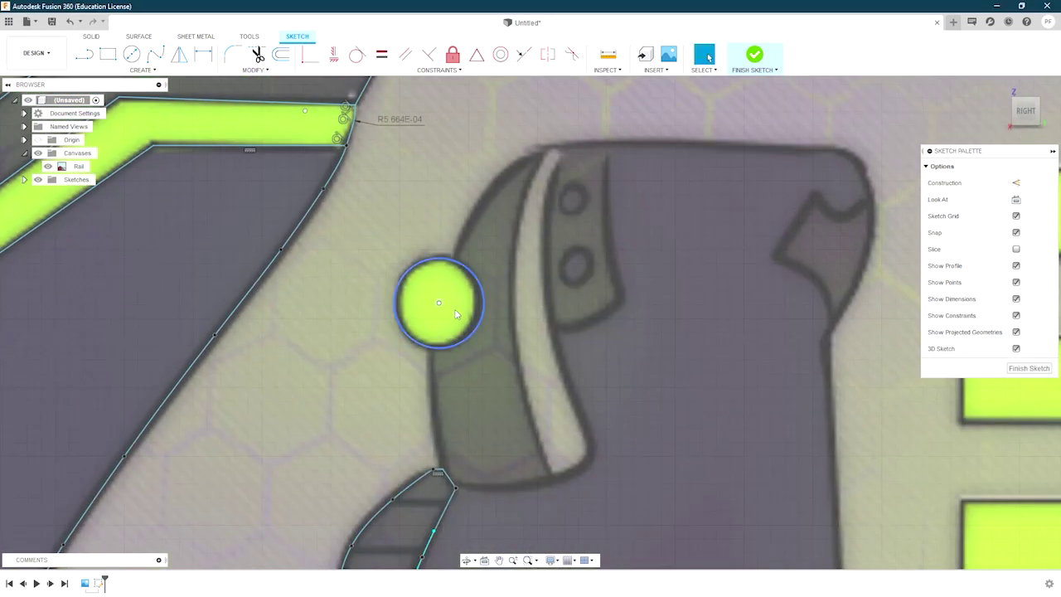
{"action": "scroll", "coordinate": [464, 323], "scroll_direction": "up", "scroll_amount": 3}
{"action": "key", "text": "Escape"}
{"action": "scroll", "coordinate": [514, 332], "scroll_direction": "down", "scroll_amount": 1}
{"action": "scroll", "coordinate": [498, 315], "scroll_direction": "up", "scroll_amount": 3}
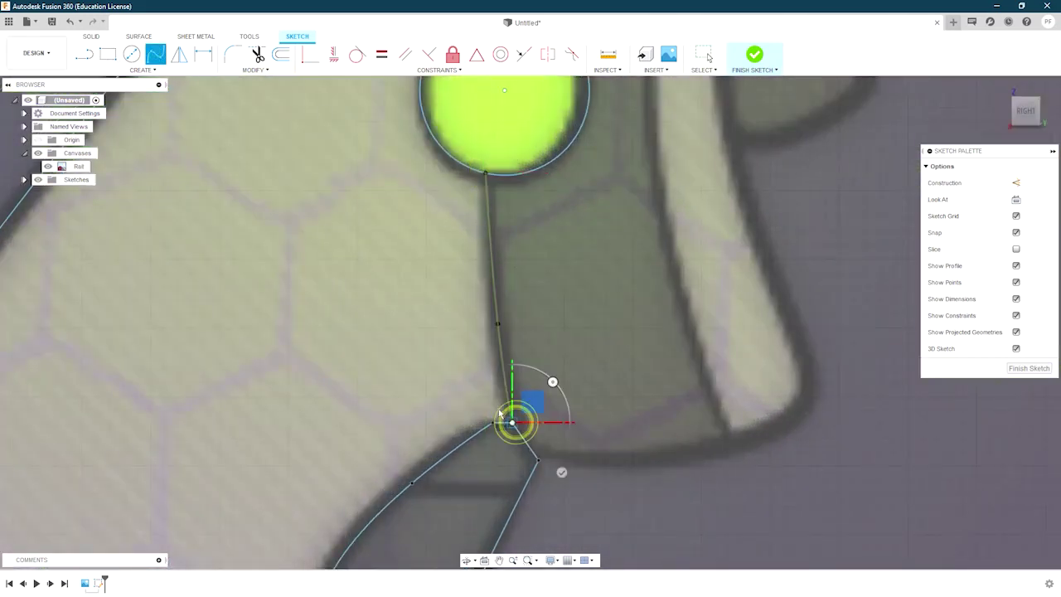
Step: Finish the curve running down from the circle to the outline below
{"action": "key", "text": "Escape"}
{"action": "scroll", "coordinate": [485, 355], "scroll_direction": "down", "scroll_amount": 3}
{"action": "scroll", "coordinate": [373, 257], "scroll_direction": "down", "scroll_amount": 3}
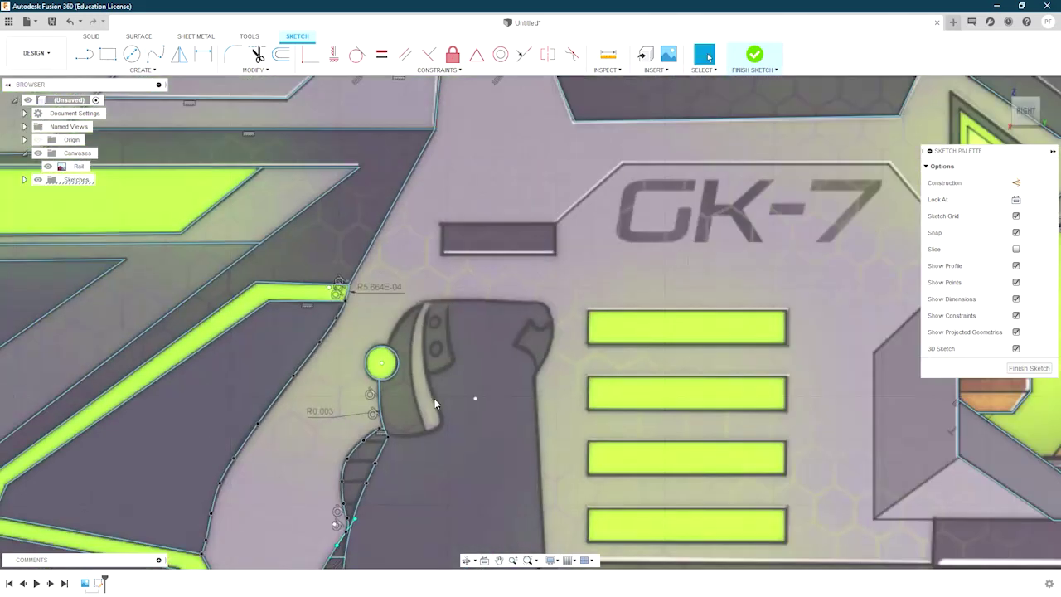
{"action": "scroll", "coordinate": [374, 256], "scroll_direction": "up", "scroll_amount": 1}
{"action": "scroll", "coordinate": [374, 256], "scroll_direction": "up", "scroll_amount": 3}
{"action": "key", "text": "l"}
{"action": "scroll", "coordinate": [282, 212], "scroll_direction": "up", "scroll_amount": 1}
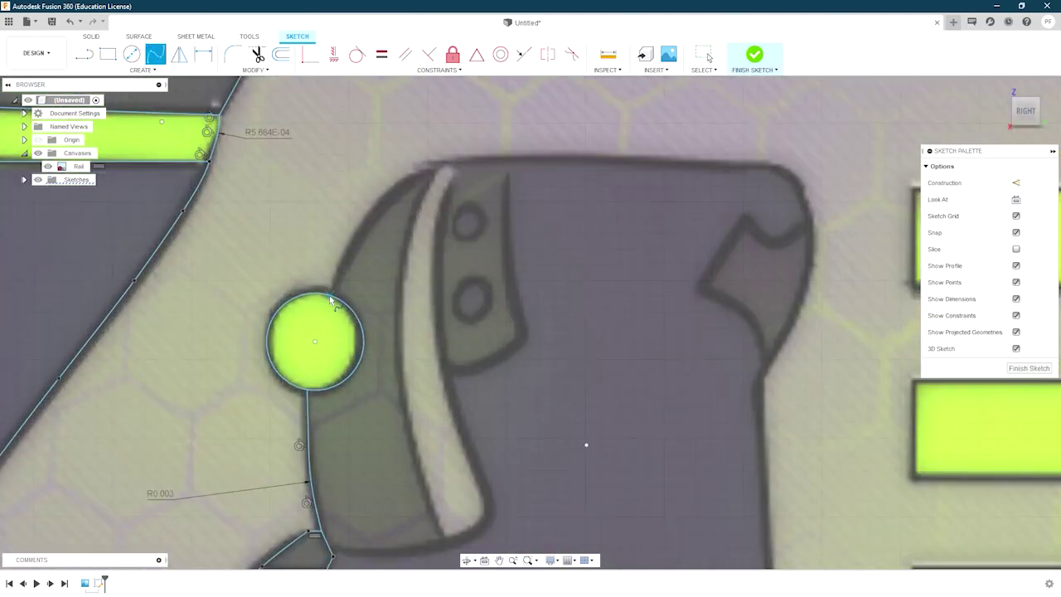
Step: Place the final point beside the circle and complete the top spline
{"action": "left_click", "coordinate": [357, 240]}
{"action": "scroll", "coordinate": [358, 228], "scroll_direction": "up", "scroll_amount": 2}
{"action": "scroll", "coordinate": [607, 171], "scroll_direction": "down", "scroll_amount": 1}
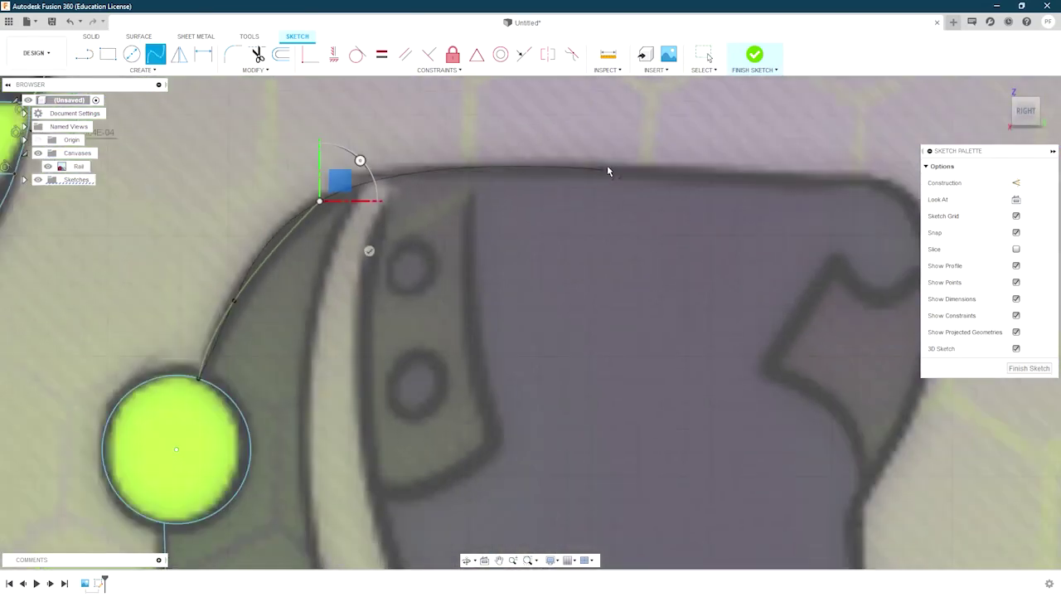
{"action": "middle_click_drag", "start_coordinate": [449, 170], "coordinate": [350, 137]}
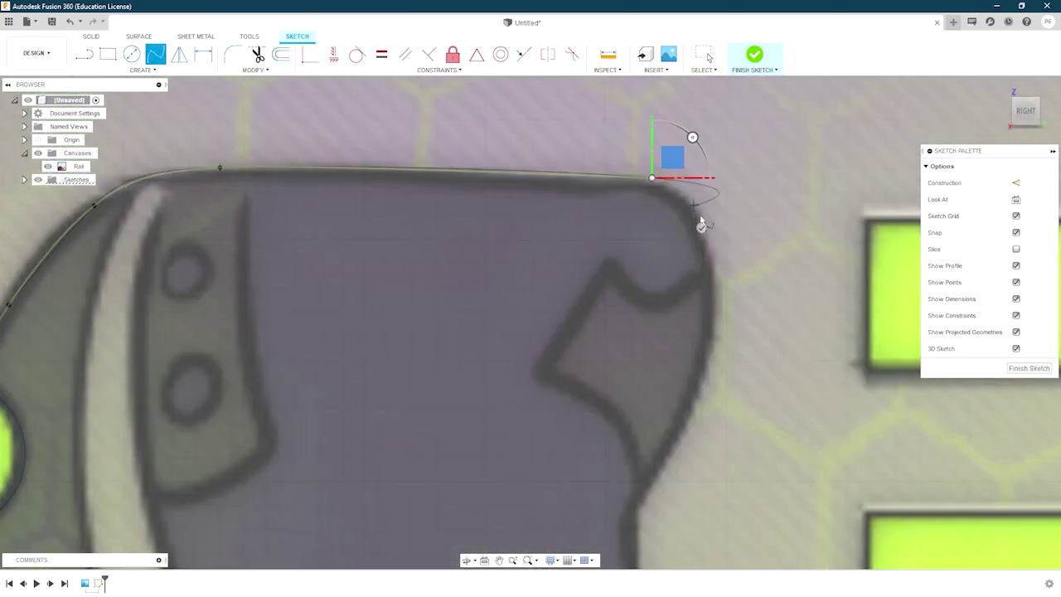
{"action": "scroll", "coordinate": [509, 227], "scroll_direction": "down", "scroll_amount": 1}
{"action": "scroll", "coordinate": [291, 350], "scroll_direction": "up", "scroll_amount": 3}
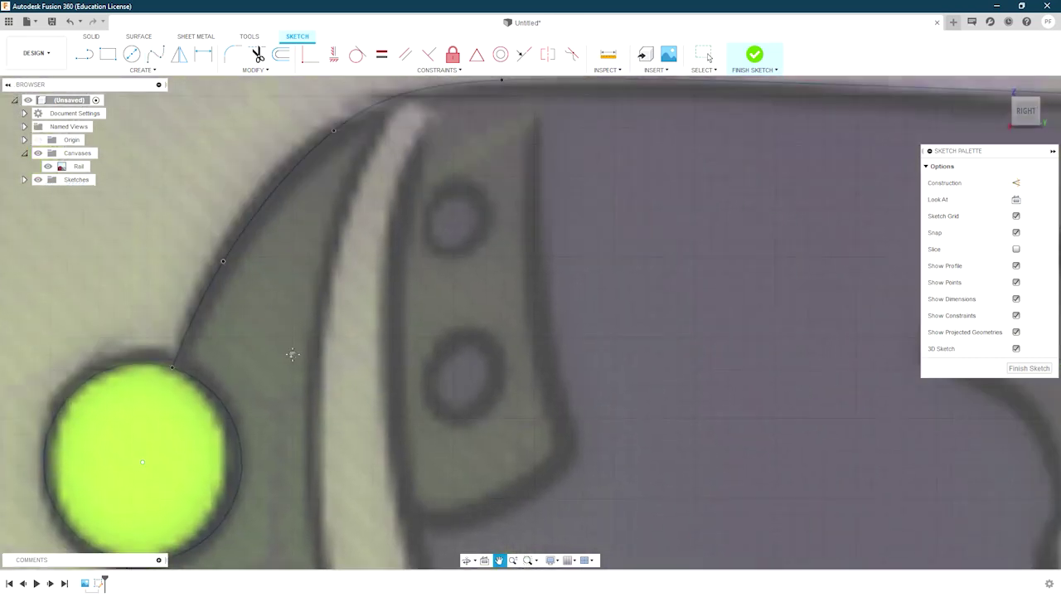
{"action": "scroll", "coordinate": [334, 308], "scroll_direction": "down", "scroll_amount": 3}
{"action": "key", "text": "Escape"}
{"action": "scroll", "coordinate": [440, 218], "scroll_direction": "up", "scroll_amount": 1}
{"action": "scroll", "coordinate": [423, 239], "scroll_direction": "down", "scroll_amount": 2}
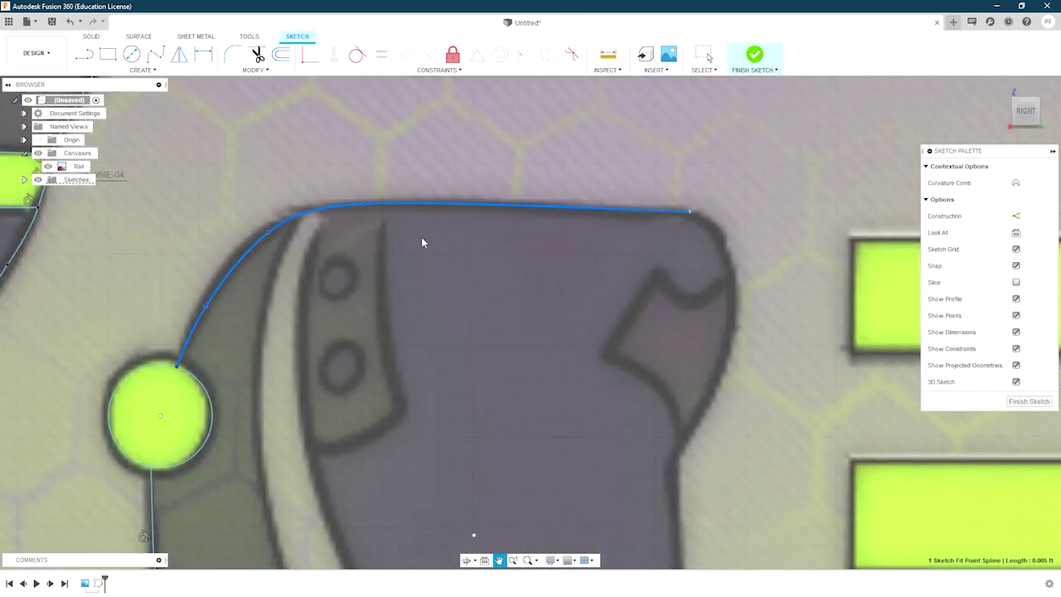
{"action": "scroll", "coordinate": [174, 367], "scroll_direction": "up", "scroll_amount": 2}
{"action": "left_click", "coordinate": [174, 367]}
{"action": "scroll", "coordinate": [268, 329], "scroll_direction": "down", "scroll_amount": 2}
{"action": "scroll", "coordinate": [545, 173], "scroll_direction": "up", "scroll_amount": 3}
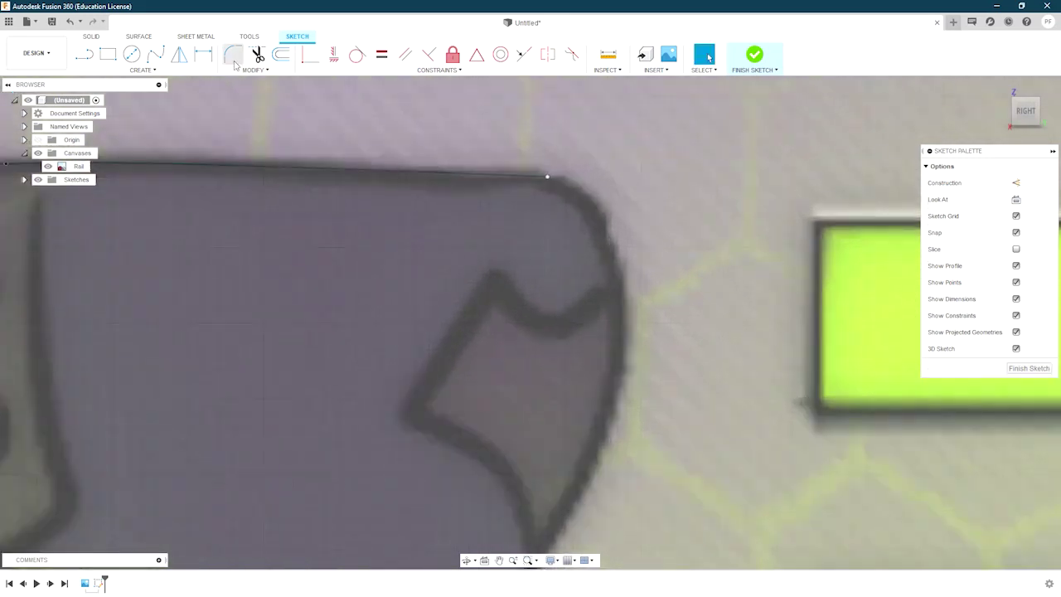
Step: Trace the grip's rear edge with a line down to the lower corner by the rail
{"action": "key", "text": "l"}
{"action": "scroll", "coordinate": [549, 179], "scroll_direction": "up", "scroll_amount": 1}
{"action": "scroll", "coordinate": [630, 397], "scroll_direction": "down", "scroll_amount": 2}
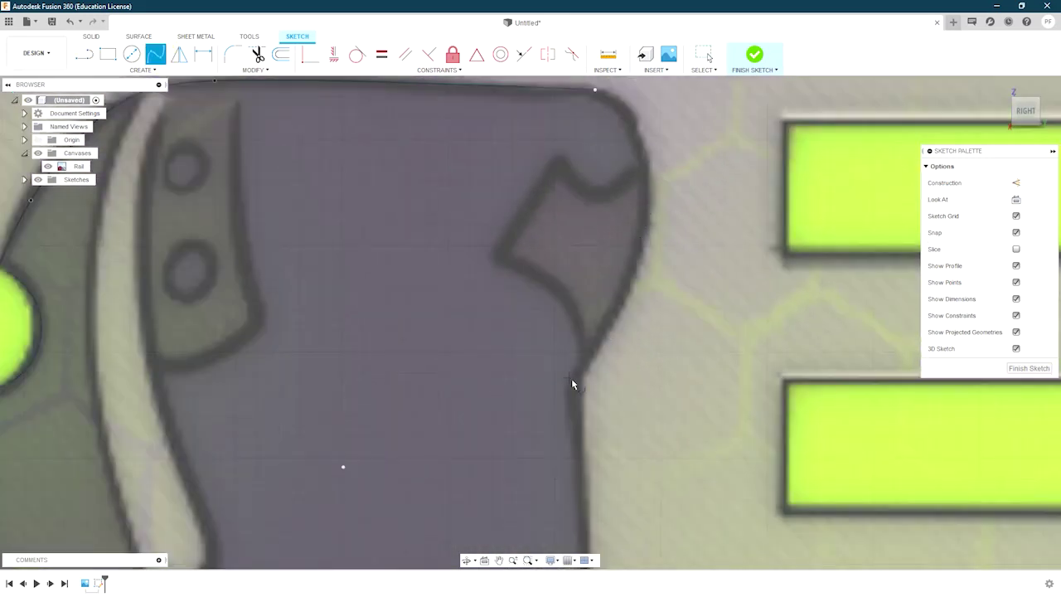
{"action": "scroll", "coordinate": [648, 205], "scroll_direction": "up", "scroll_amount": 3}
{"action": "scroll", "coordinate": [591, 287], "scroll_direction": "down", "scroll_amount": 2}
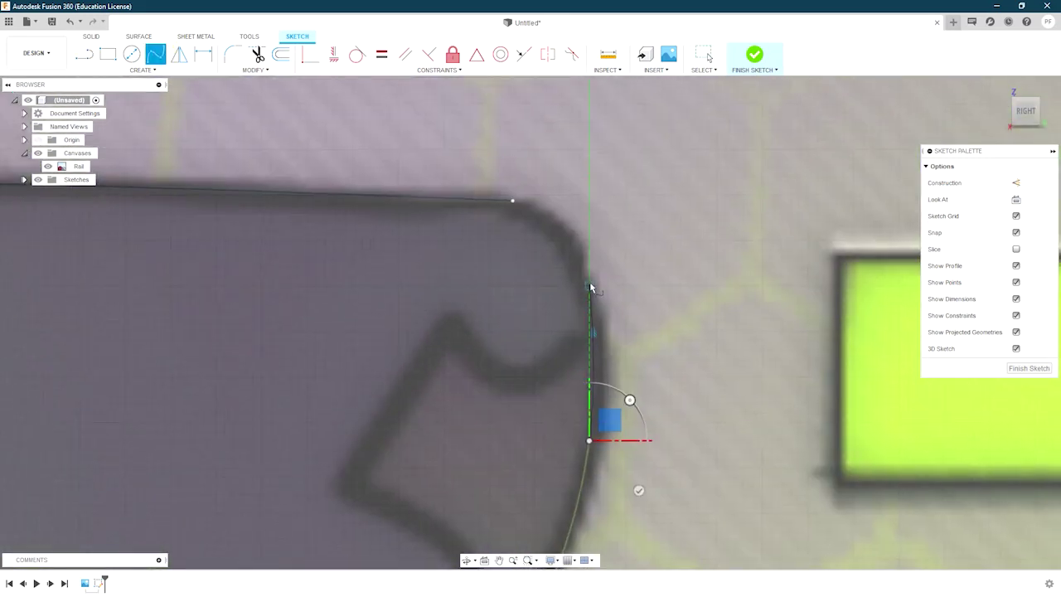
{"action": "scroll", "coordinate": [515, 261], "scroll_direction": "down", "scroll_amount": 2}
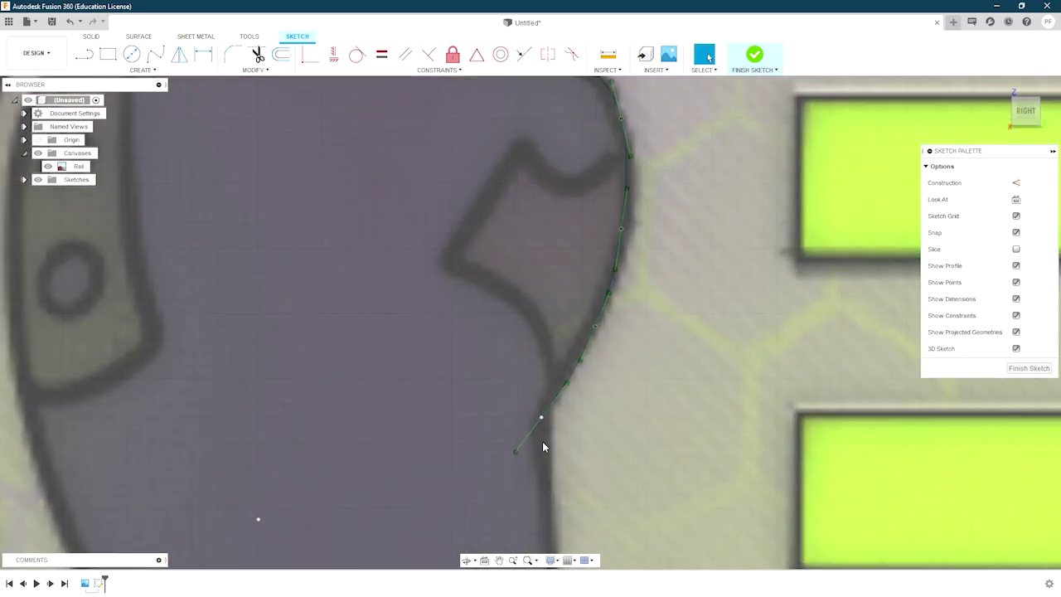
{"action": "scroll", "coordinate": [542, 441], "scroll_direction": "up", "scroll_amount": 2}
{"action": "key", "text": "l"}
{"action": "left_click", "coordinate": [552, 166]}
{"action": "scroll", "coordinate": [618, 273], "scroll_direction": "down", "scroll_amount": 1}
{"action": "scroll", "coordinate": [621, 450], "scroll_direction": "up", "scroll_amount": 2}
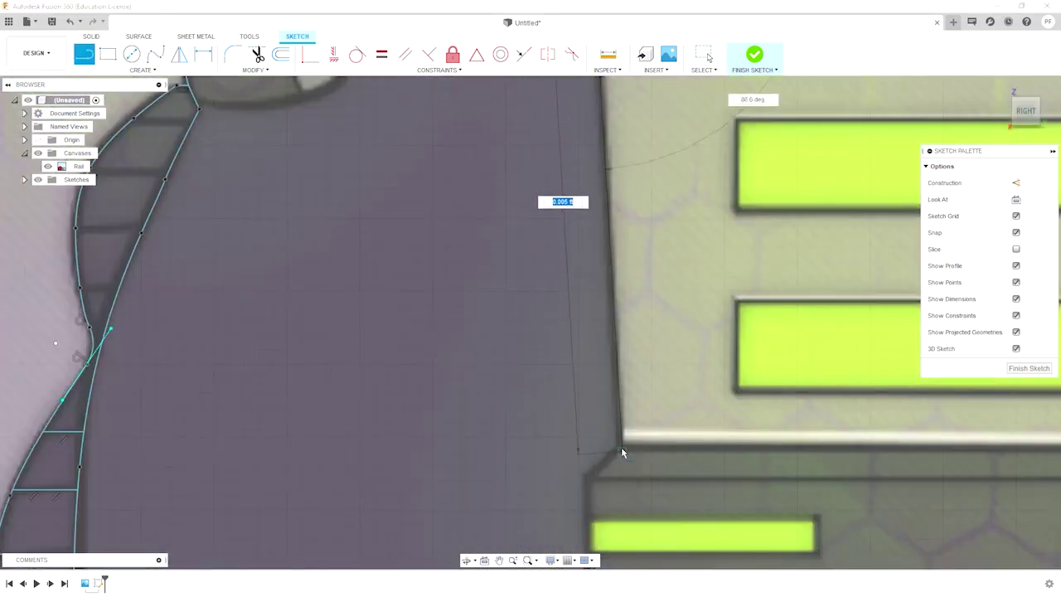
{"action": "scroll", "coordinate": [619, 449], "scroll_direction": "up", "scroll_amount": 2}
{"action": "left_click", "coordinate": [617, 450]}
{"action": "scroll", "coordinate": [618, 450], "scroll_direction": "down", "scroll_amount": 3}
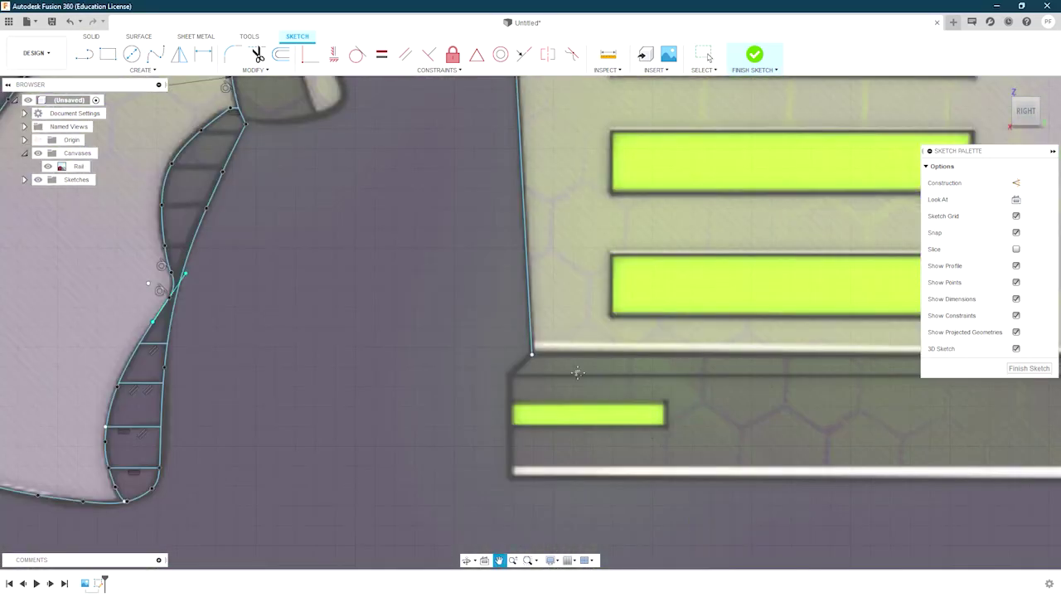
{"action": "scroll", "coordinate": [539, 325], "scroll_direction": "down", "scroll_amount": 2}
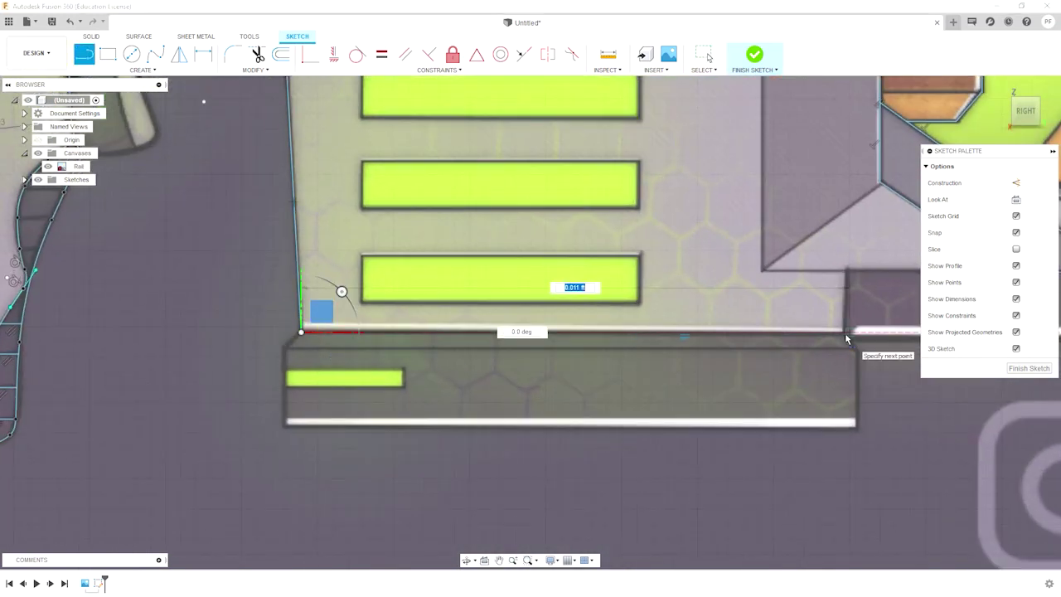
{"action": "scroll", "coordinate": [845, 333], "scroll_direction": "up", "scroll_amount": 3}
Step: Trace the rail's top edge and the angled panel's corners as connected lines, closing the outline
{"action": "left_click", "coordinate": [845, 328]}
{"action": "left_click", "coordinate": [639, 173]}
{"action": "scroll", "coordinate": [635, 207], "scroll_direction": "down", "scroll_amount": 3}
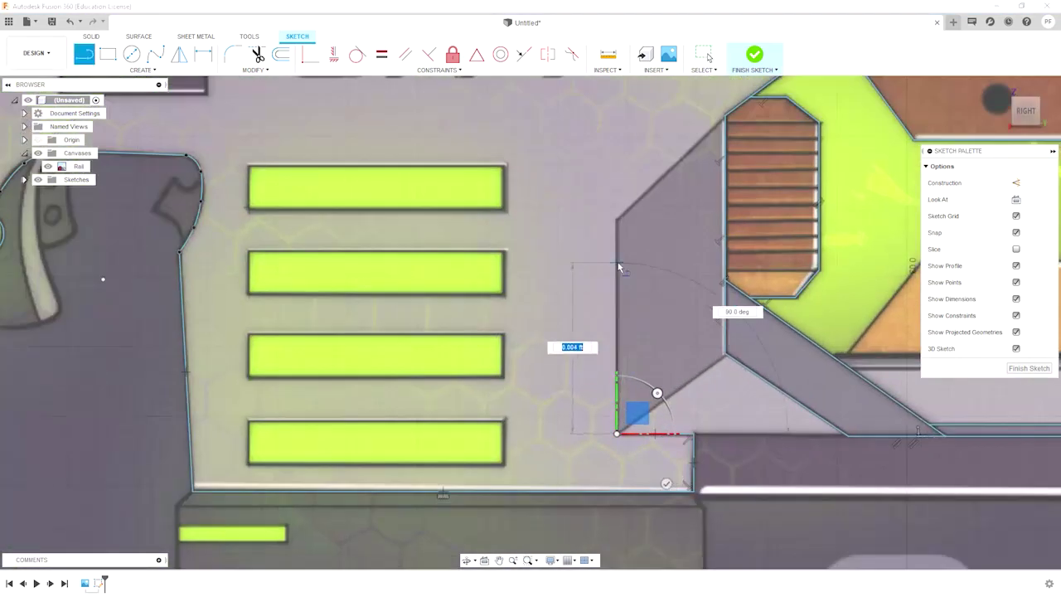
{"action": "scroll", "coordinate": [621, 265], "scroll_direction": "up", "scroll_amount": 1}
{"action": "scroll", "coordinate": [616, 202], "scroll_direction": "up", "scroll_amount": 2}
{"action": "left_click", "coordinate": [665, 187]}
{"action": "scroll", "coordinate": [592, 202], "scroll_direction": "down", "scroll_amount": 3}
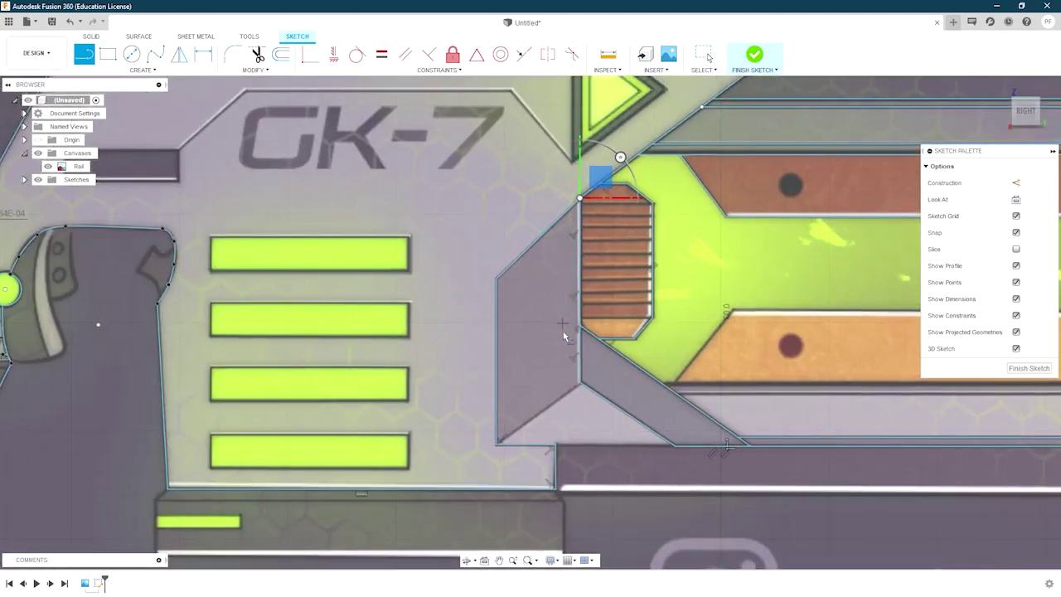
{"action": "scroll", "coordinate": [562, 327], "scroll_direction": "up", "scroll_amount": 2}
{"action": "left_click", "coordinate": [585, 403]}
{"action": "left_click", "coordinate": [466, 489]}
{"action": "key", "text": "Escape"}
{"action": "scroll", "coordinate": [630, 352], "scroll_direction": "down", "scroll_amount": 3}
{"action": "scroll", "coordinate": [529, 385], "scroll_direction": "down", "scroll_amount": 2}
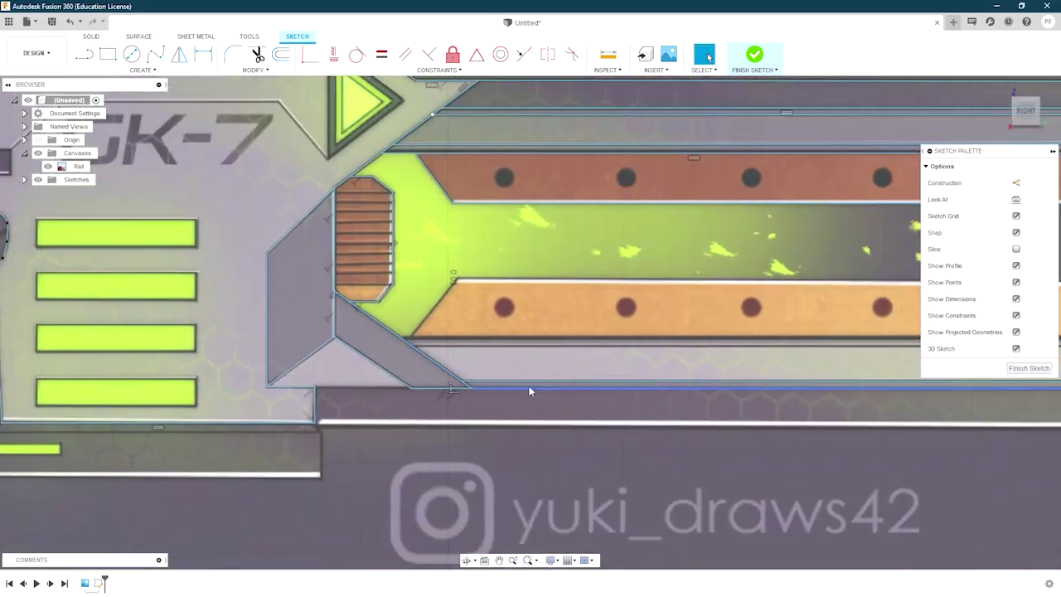
{"action": "scroll", "coordinate": [392, 379], "scroll_direction": "up", "scroll_amount": 3}
{"action": "scroll", "coordinate": [392, 379], "scroll_direction": "up", "scroll_amount": 2}
{"action": "left_click", "coordinate": [86, 55]}
{"action": "key", "text": "Escape"}
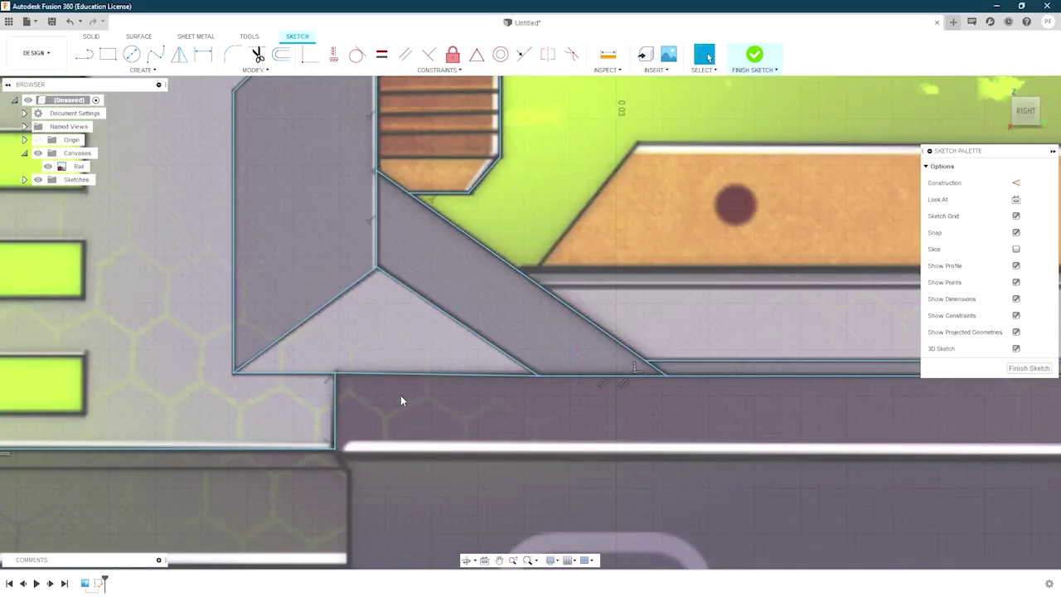
Step: Select the short bottom edge segment and move over to the rail's diagonal end
{"action": "left_click", "coordinate": [574, 376]}
{"action": "scroll", "coordinate": [580, 378], "scroll_direction": "up", "scroll_amount": 2}
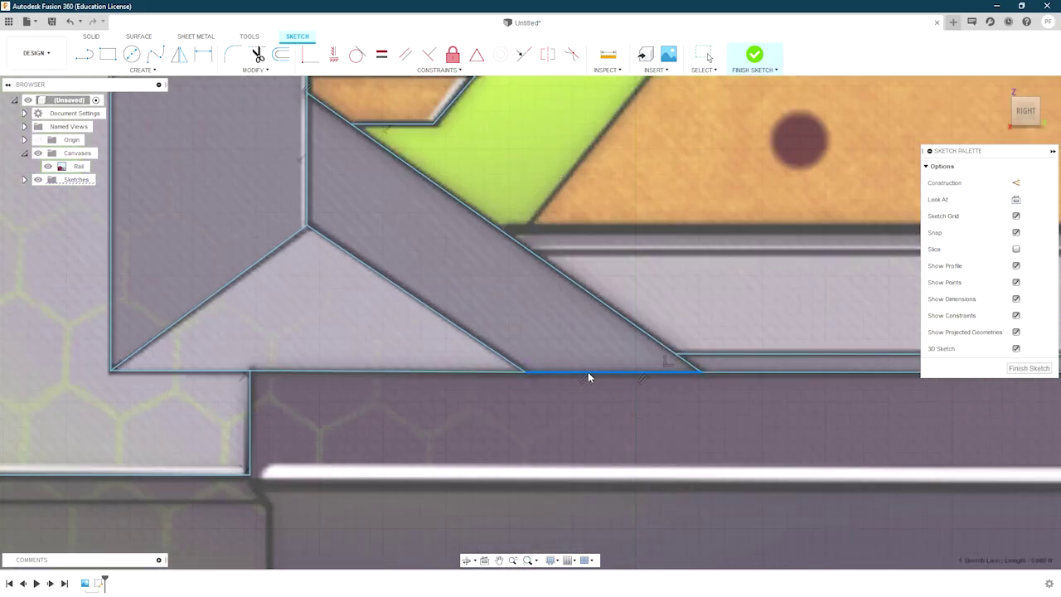
{"action": "middle_click_drag", "start_coordinate": [535, 407], "coordinate": [402, 342]}
{"action": "scroll", "coordinate": [402, 341], "scroll_direction": "down", "scroll_amount": 3}
Step: Draw a straight line along the first diagonal end of the rail strip
{"action": "left_click", "coordinate": [85, 55]}
{"action": "scroll", "coordinate": [854, 316], "scroll_direction": "up", "scroll_amount": 3}
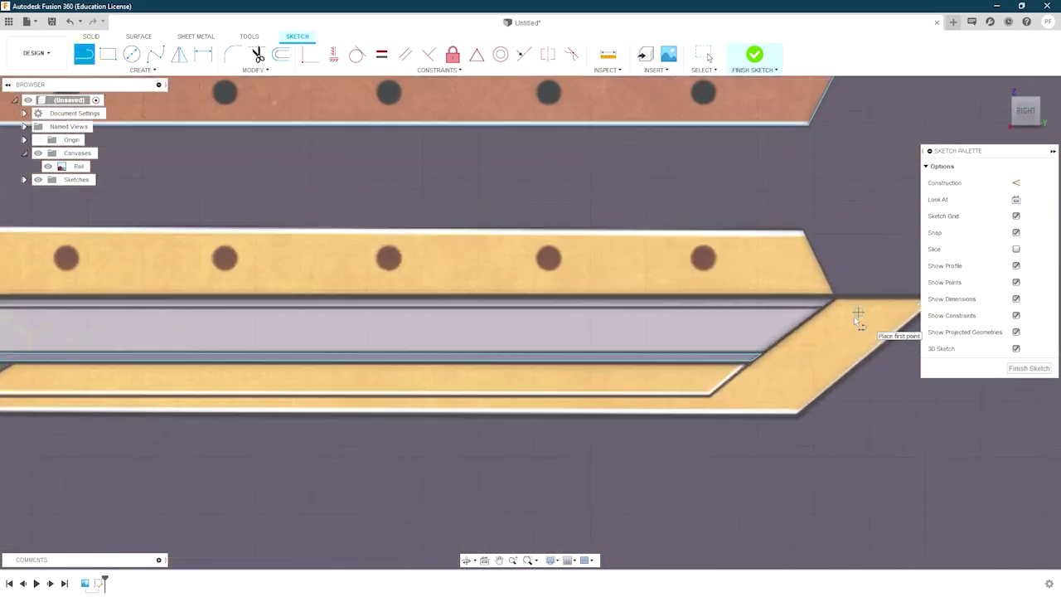
{"action": "scroll", "coordinate": [659, 415], "scroll_direction": "up", "scroll_amount": 2}
{"action": "scroll", "coordinate": [663, 390], "scroll_direction": "up", "scroll_amount": 2}
{"action": "key", "text": "Escape"}
{"action": "left_click", "coordinate": [688, 383]}
{"action": "scroll", "coordinate": [746, 315], "scroll_direction": "down", "scroll_amount": 2}
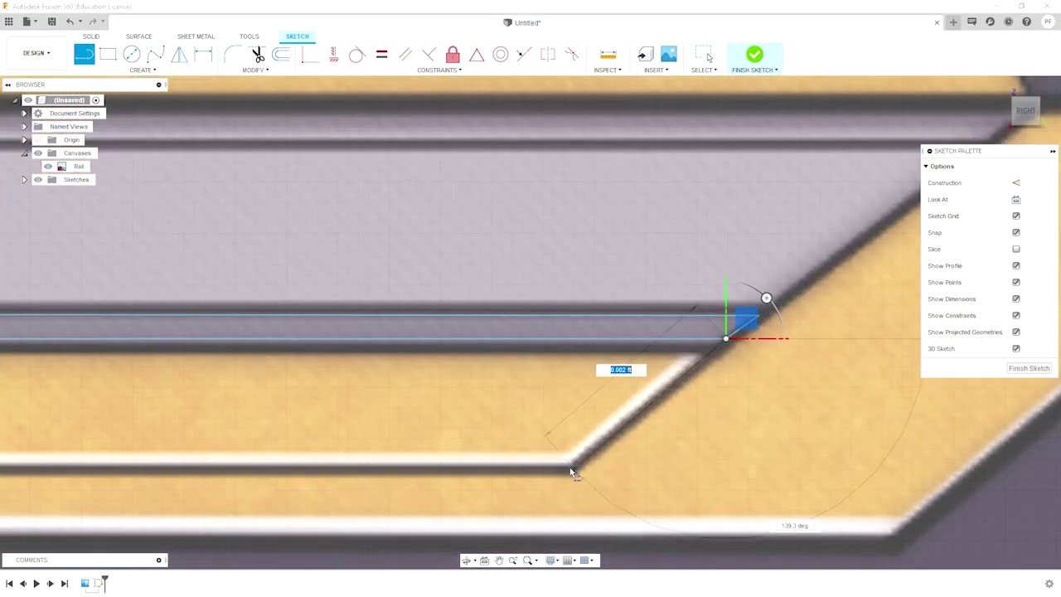
{"action": "scroll", "coordinate": [701, 464], "scroll_direction": "down", "scroll_amount": 2}
{"action": "scroll", "coordinate": [320, 390], "scroll_direction": "down", "scroll_amount": 1}
{"action": "scroll", "coordinate": [275, 404], "scroll_direction": "up", "scroll_amount": 4}
{"action": "left_click", "coordinate": [262, 393]}
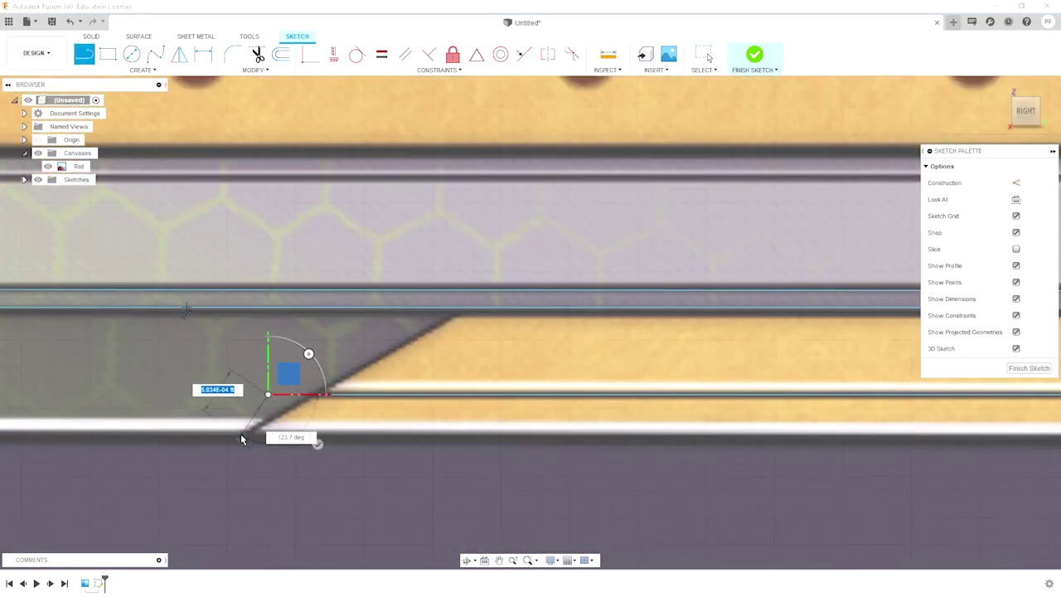
{"action": "key", "text": "Escape"}
Step: Add a second line from the rail edge to the diagonal edge, then reframe the rail's angled end
{"action": "left_click", "coordinate": [464, 311]}
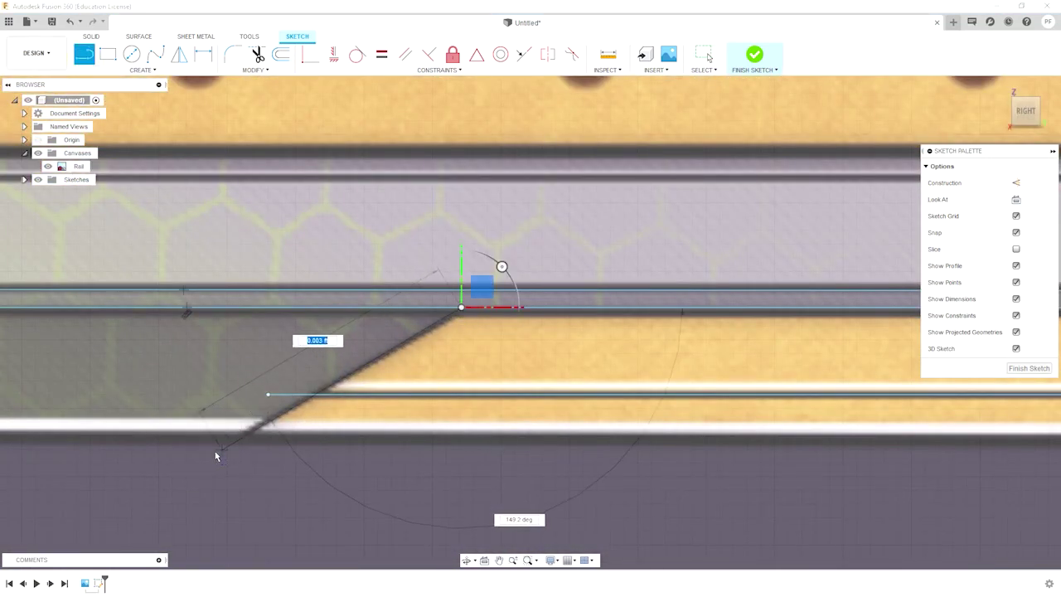
{"action": "left_click", "coordinate": [208, 460]}
{"action": "key", "text": "Escape"}
{"action": "left_click", "coordinate": [397, 344]}
{"action": "scroll", "coordinate": [397, 344], "scroll_direction": "down", "scroll_amount": 2}
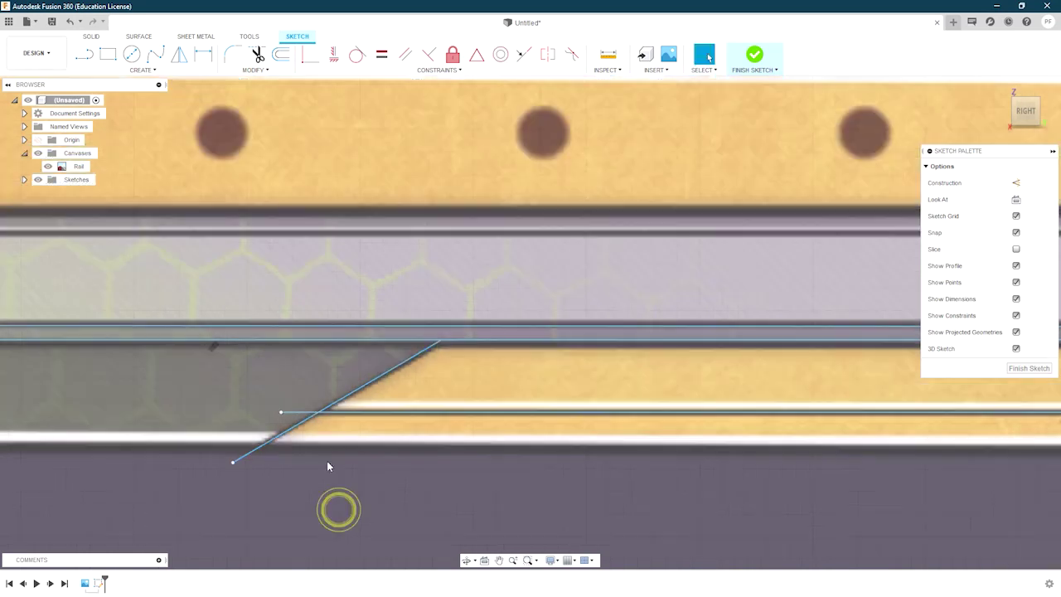
{"action": "middle_click_drag", "start_coordinate": [326, 461], "coordinate": [592, 277]}
{"action": "scroll", "coordinate": [592, 278], "scroll_direction": "up", "scroll_amount": 3}
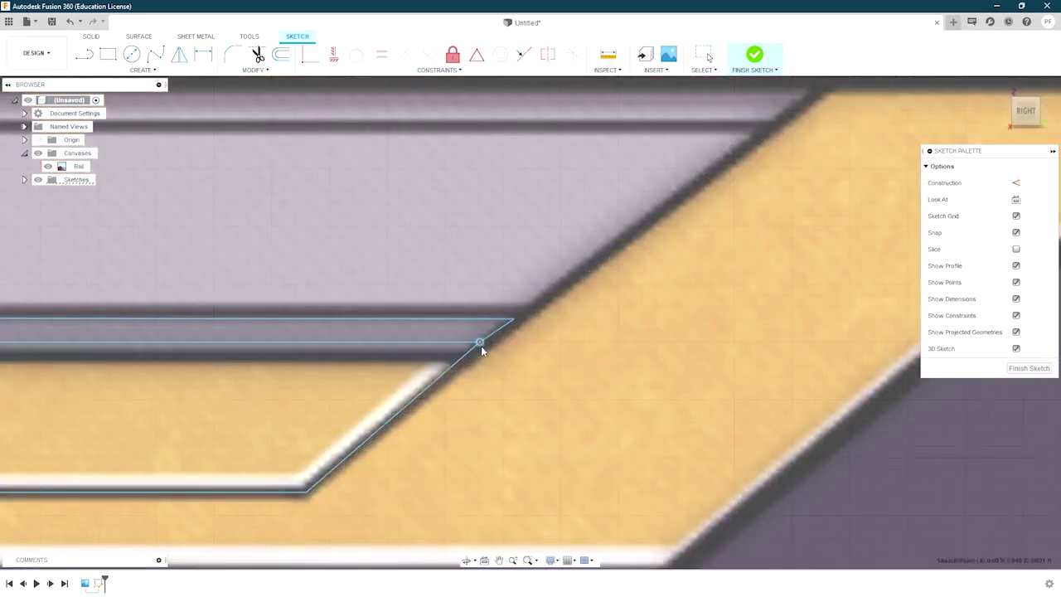
{"action": "scroll", "coordinate": [470, 355], "scroll_direction": "up", "scroll_amount": 3}
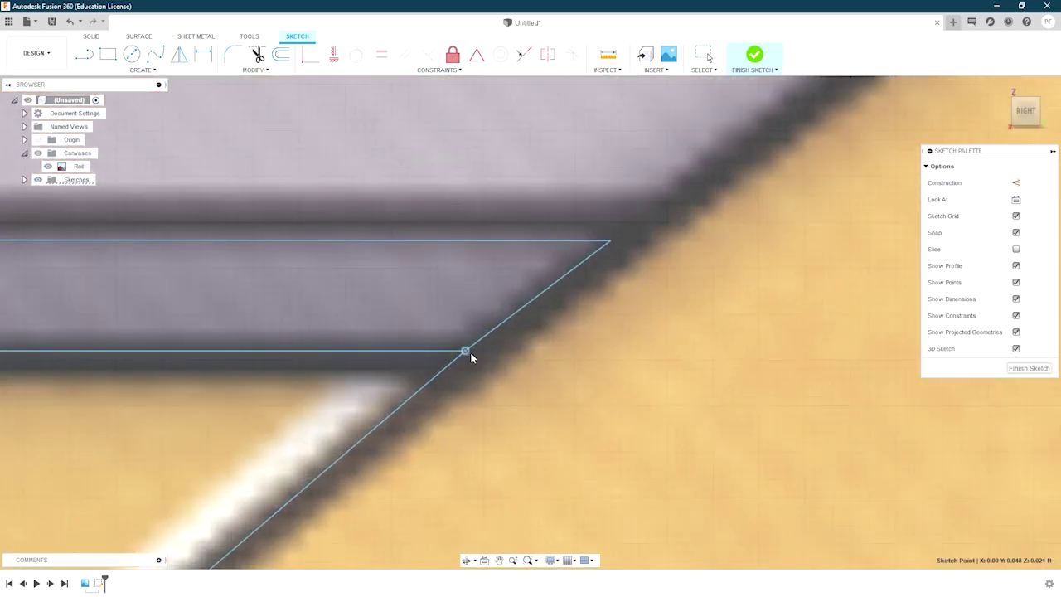
{"action": "scroll", "coordinate": [517, 378], "scroll_direction": "down", "scroll_amount": 5}
{"action": "middle_click_drag", "start_coordinate": [517, 379], "coordinate": [488, 359]}
Step: Trace connected segments along the rail corner, strip top edge, lower angled corner and rail edge
{"action": "key", "text": "l"}
{"action": "left_click", "coordinate": [446, 369]}
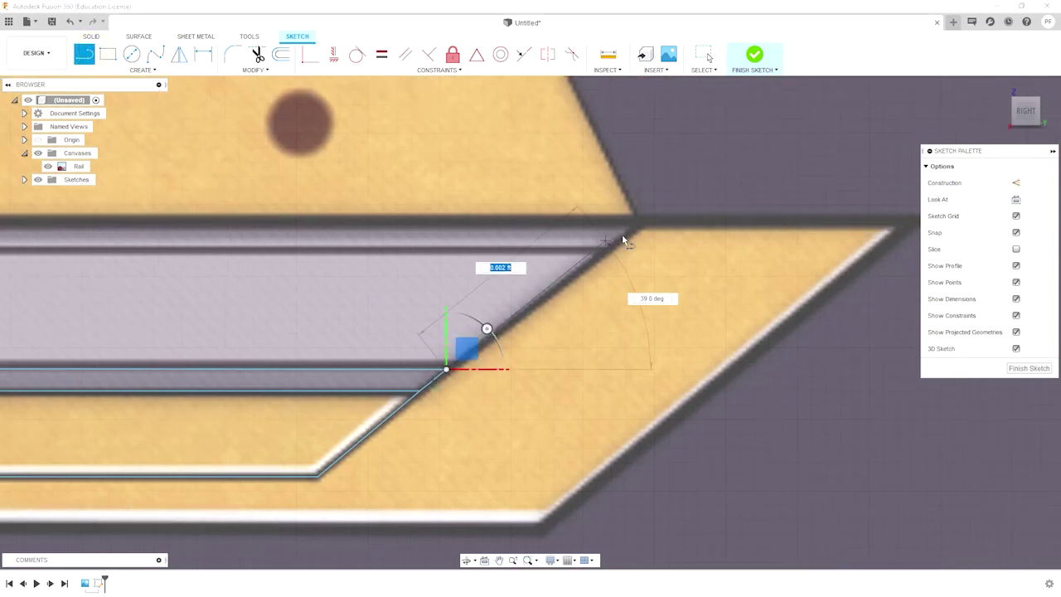
{"action": "left_click", "coordinate": [645, 221]}
{"action": "middle_click_drag", "start_coordinate": [688, 265], "coordinate": [736, 169]}
{"action": "left_click", "coordinate": [970, 124]}
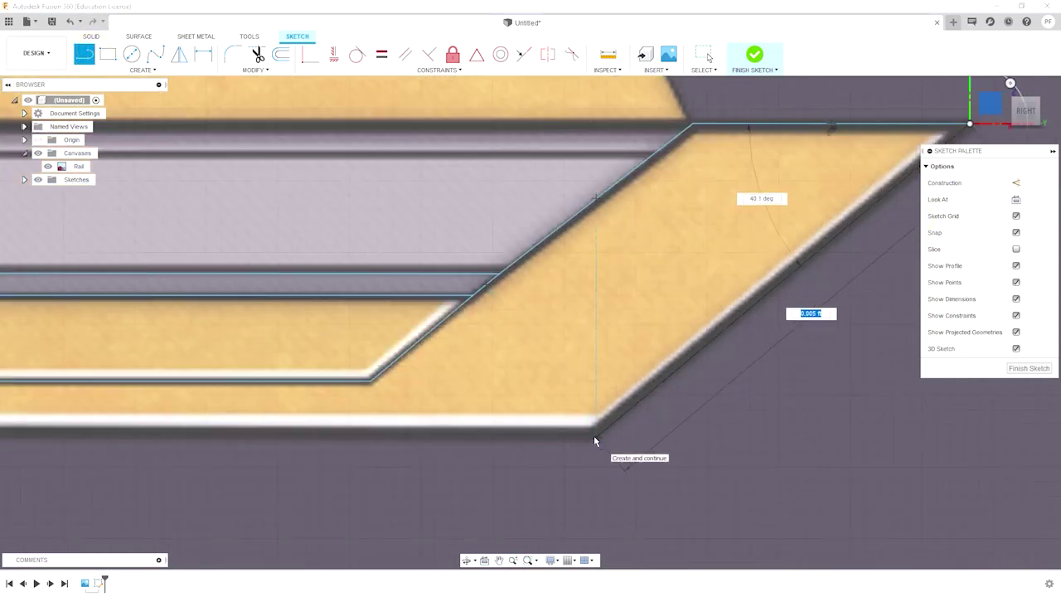
{"action": "left_click", "coordinate": [596, 438]}
{"action": "scroll", "coordinate": [526, 463], "scroll_direction": "down", "scroll_amount": 3}
{"action": "scroll", "coordinate": [213, 331], "scroll_direction": "up", "scroll_amount": 4}
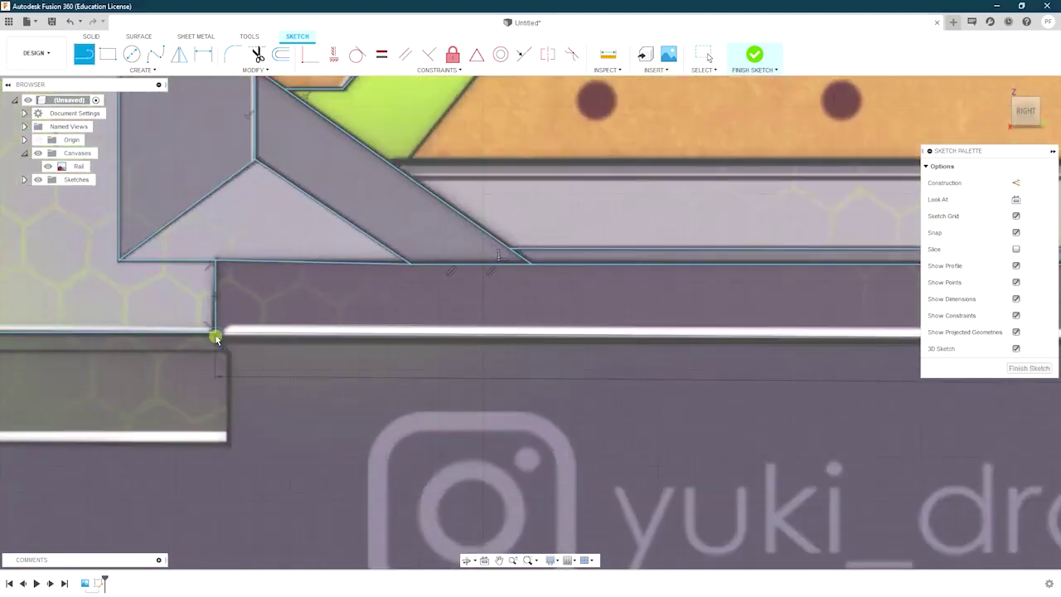
{"action": "left_click", "coordinate": [213, 332]}
{"action": "key", "text": "Escape"}
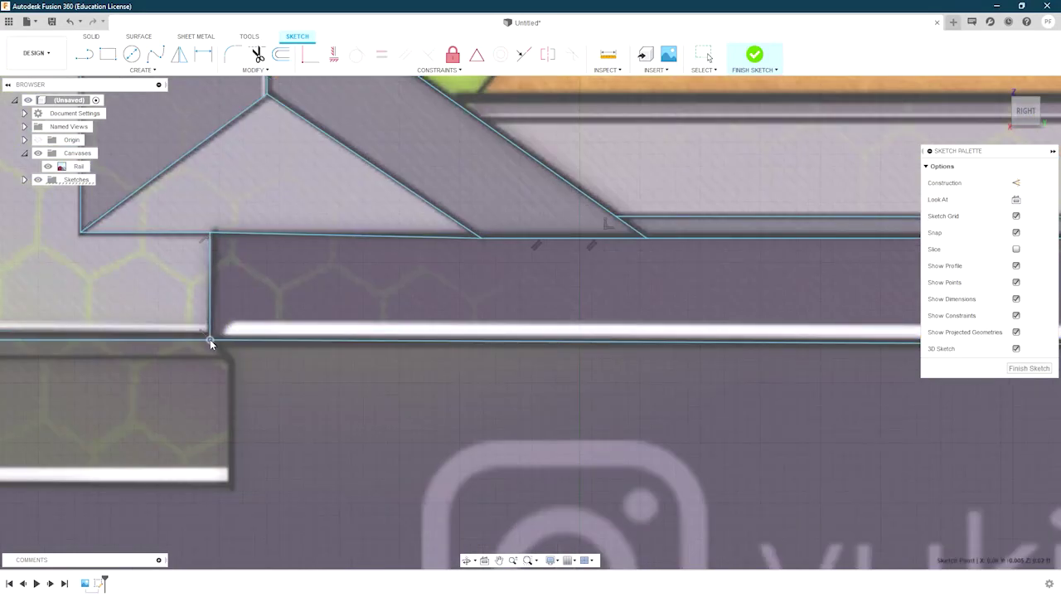
Step: Trim overlapping lines and begin a line up the orange band's angled left end at 51.3 deg
{"action": "scroll", "coordinate": [210, 339], "scroll_direction": "up", "scroll_amount": 2}
{"action": "scroll", "coordinate": [234, 380], "scroll_direction": "down", "scroll_amount": 3}
{"action": "scroll", "coordinate": [233, 380], "scroll_direction": "down", "scroll_amount": 3}
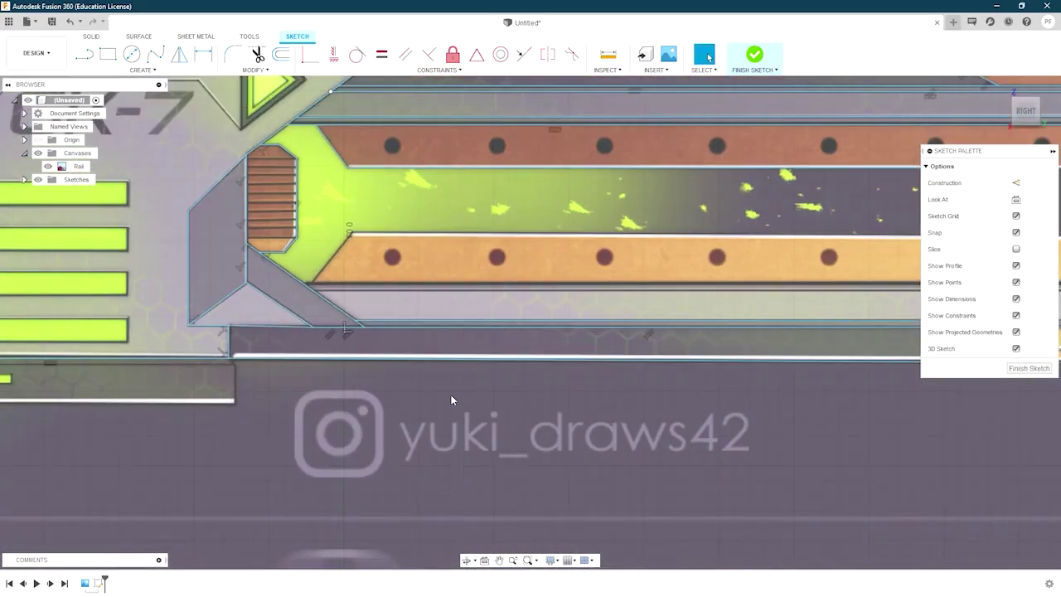
{"action": "scroll", "coordinate": [451, 395], "scroll_direction": "up", "scroll_amount": 5}
{"action": "left_click", "coordinate": [258, 55]}
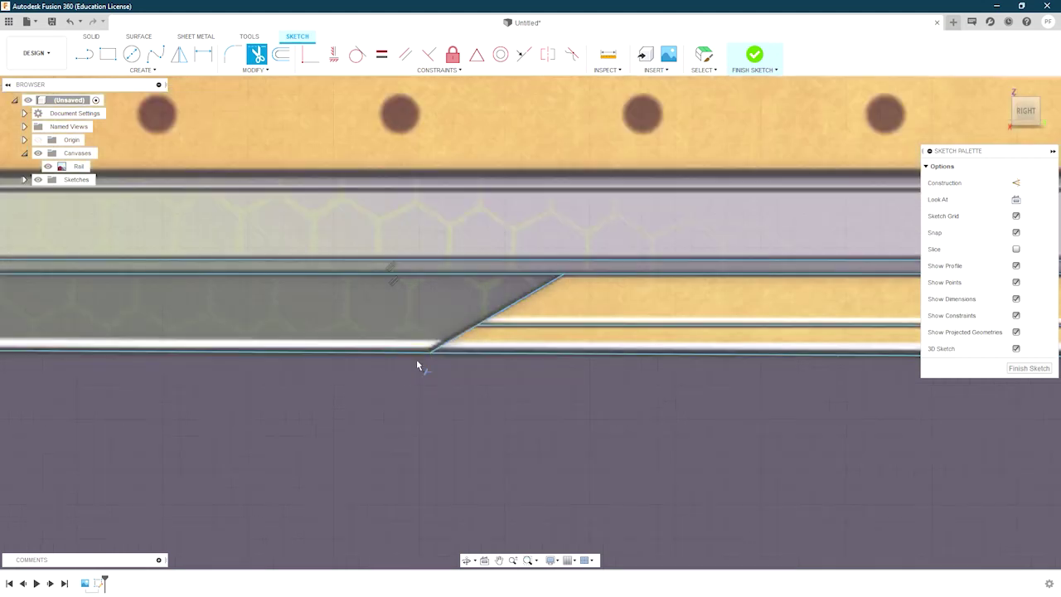
{"action": "scroll", "coordinate": [416, 359], "scroll_direction": "down", "scroll_amount": 4}
{"action": "left_click", "coordinate": [712, 276]}
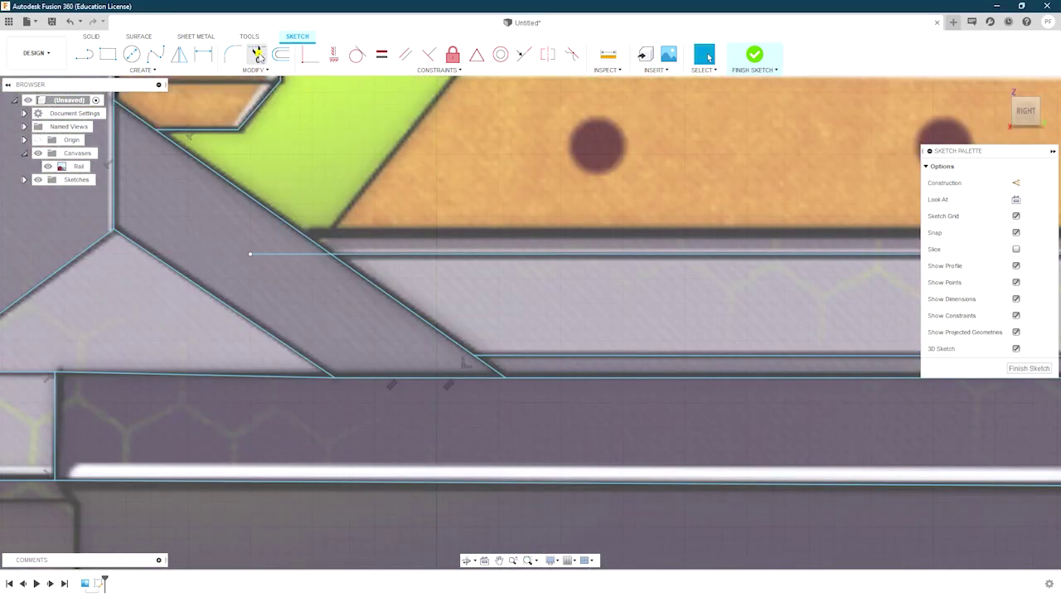
{"action": "left_click", "coordinate": [259, 55]}
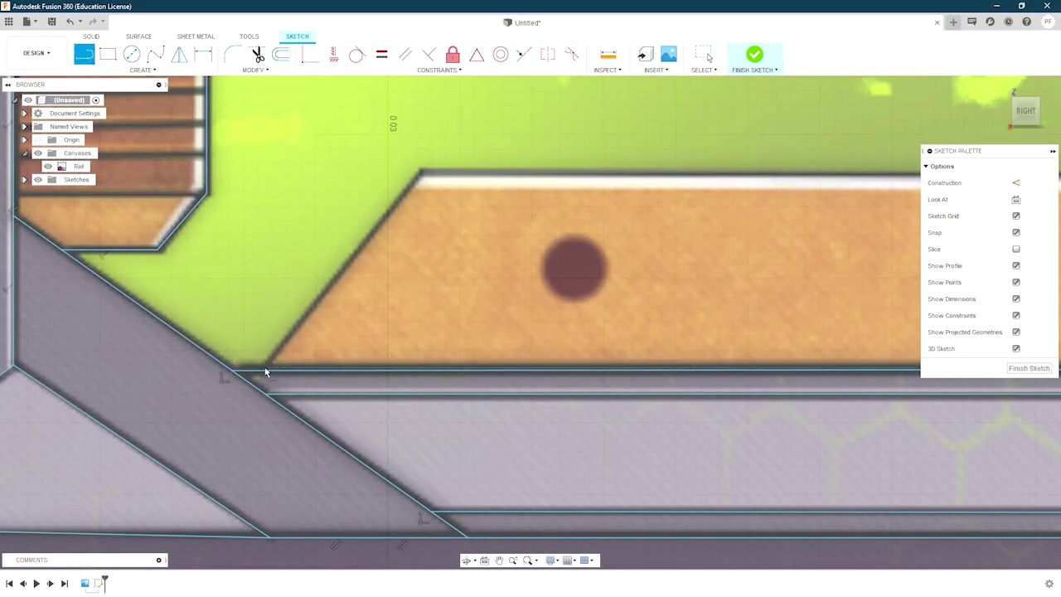
{"action": "left_click", "coordinate": [265, 372]}
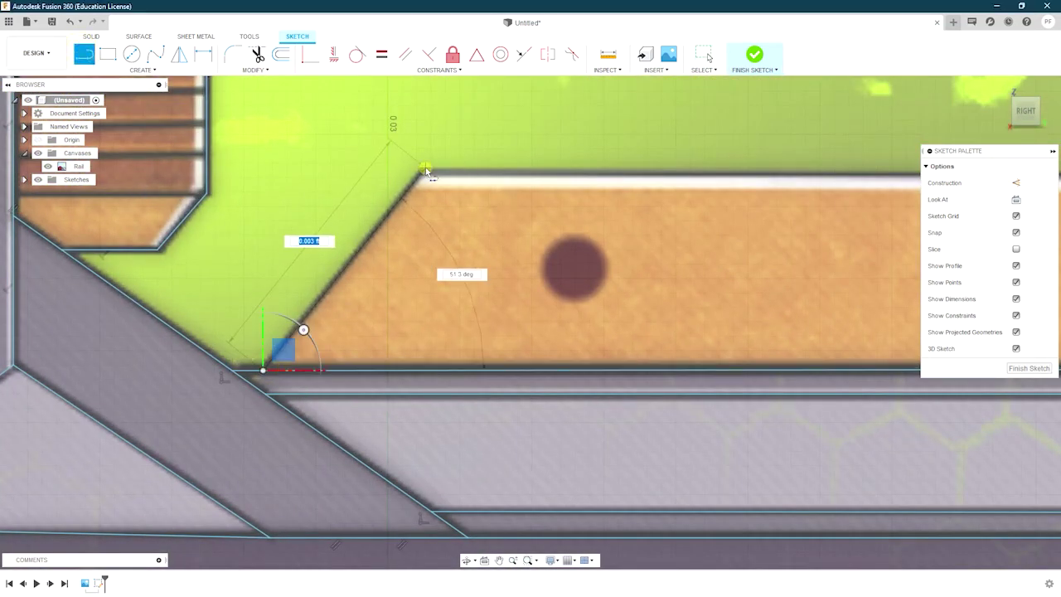
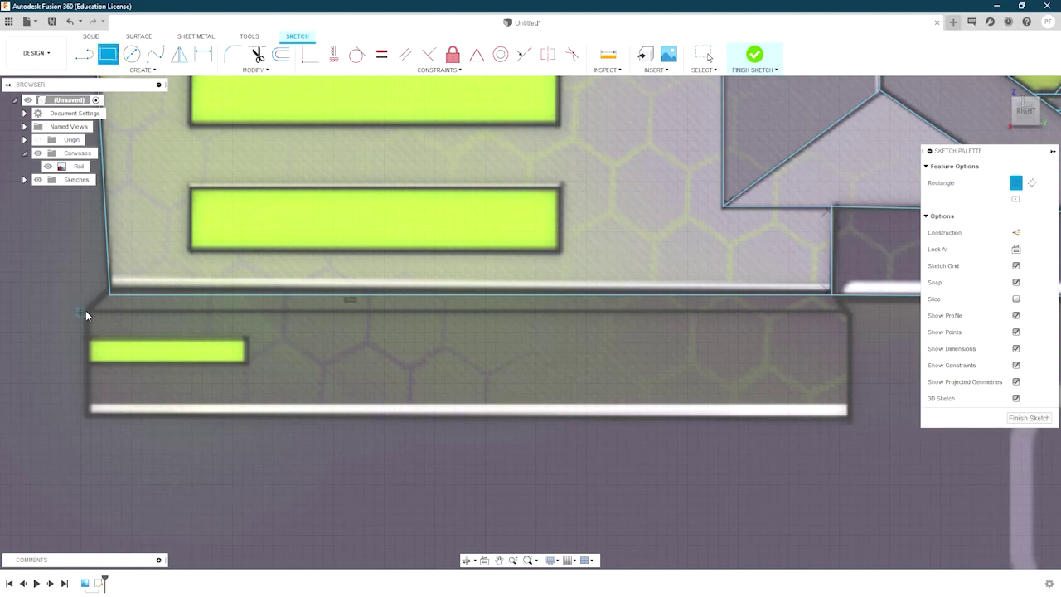
Step: Draw a rectangle over the rail bar and a circle sized to the first rail hole
{"action": "left_click", "coordinate": [85, 310]}
{"action": "left_click", "coordinate": [529, 418]}
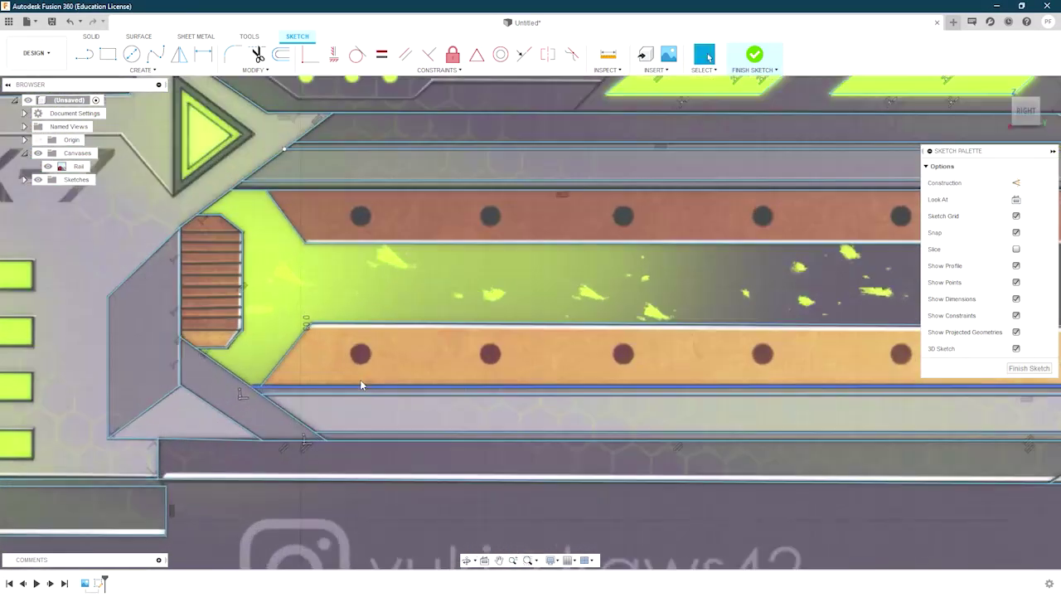
{"action": "key", "text": "c"}
{"action": "scroll", "coordinate": [373, 324], "scroll_direction": "up", "scroll_amount": 5}
{"action": "scroll", "coordinate": [378, 317], "scroll_direction": "up", "scroll_amount": 3}
{"action": "left_click", "coordinate": [376, 316]}
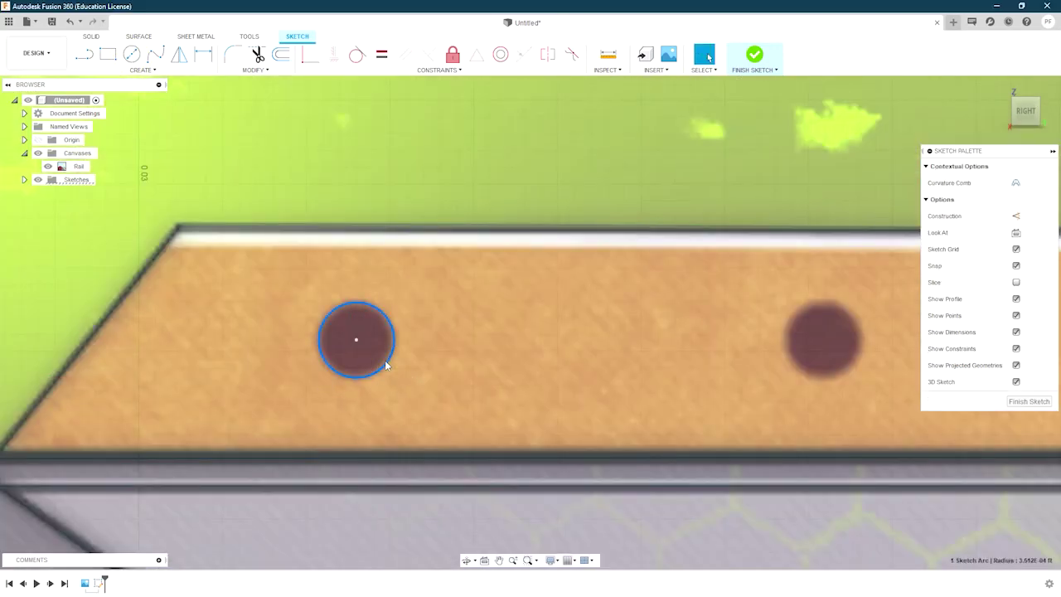
Step: Copy the circle onto the second and third rail holes
{"action": "key", "text": "m"}
{"action": "mouse_move", "coordinate": [389, 340]}
{"action": "left_mouse_down"}
{"action": "mouse_move", "coordinate": [722, 340]}
{"action": "mouse_move", "coordinate": [450, 339]}
{"action": "left_mouse_up"}
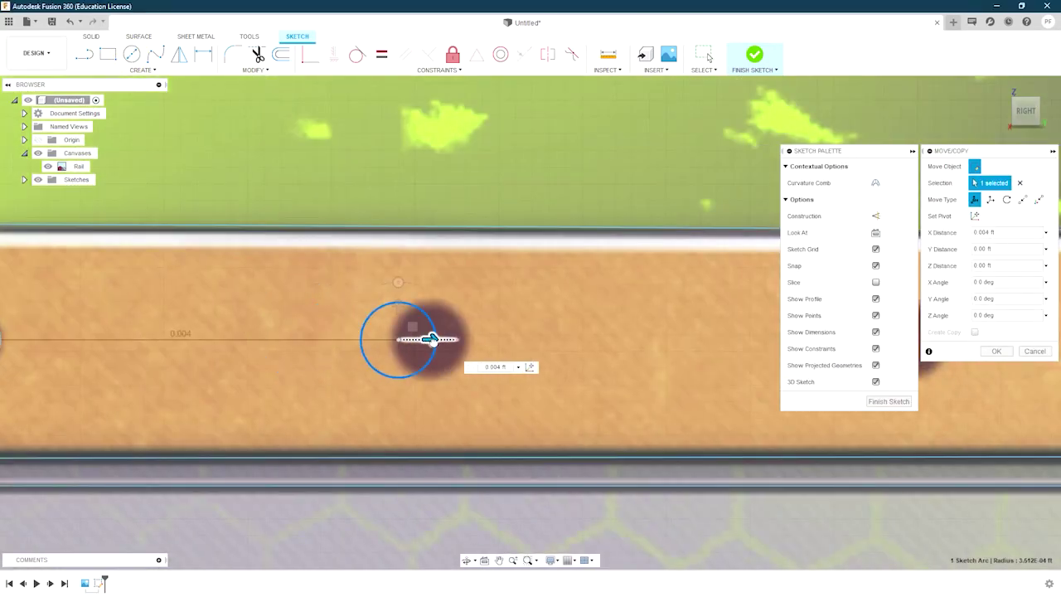
{"action": "scroll", "coordinate": [267, 337], "scroll_direction": "up", "scroll_amount": 5}
{"action": "scroll", "coordinate": [248, 339], "scroll_direction": "down", "scroll_amount": 5}
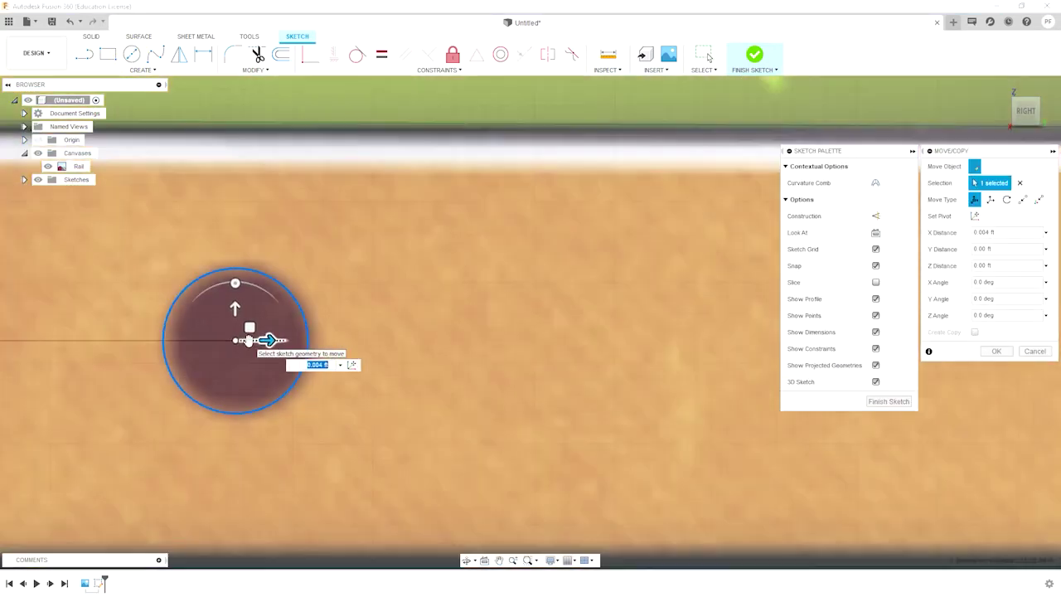
{"action": "left_click", "coordinate": [997, 351]}
{"action": "key", "text": "m"}
{"action": "left_click_drag", "start_coordinate": [273, 341], "coordinate": [729, 343]}
{"action": "scroll", "coordinate": [730, 342], "scroll_direction": "up", "scroll_amount": 1}
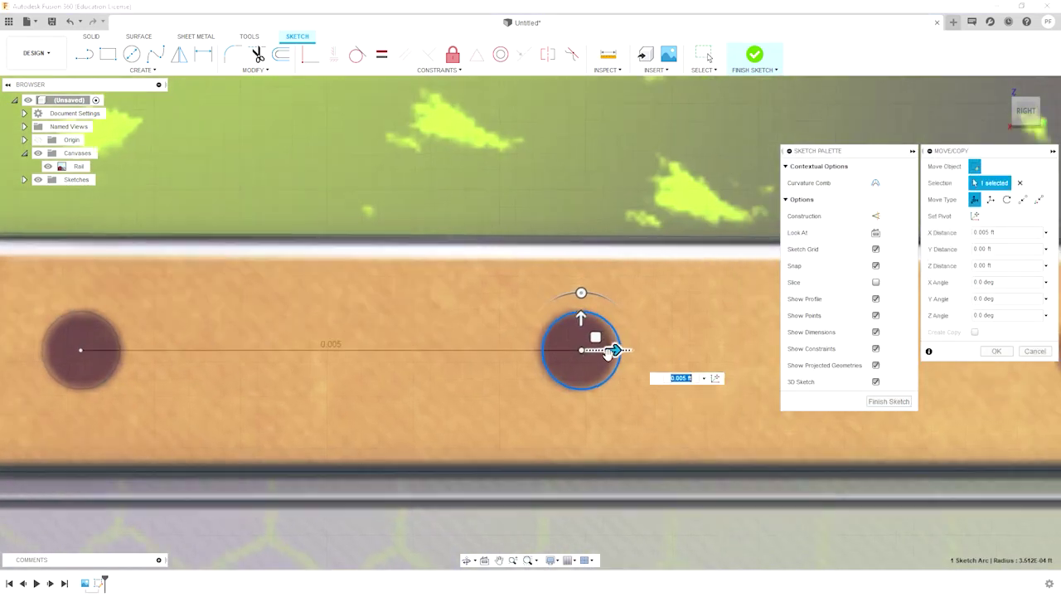
{"action": "scroll", "coordinate": [621, 351], "scroll_direction": "up", "scroll_amount": 2}
{"action": "scroll", "coordinate": [591, 346], "scroll_direction": "up", "scroll_amount": 2}
{"action": "scroll", "coordinate": [530, 346], "scroll_direction": "down", "scroll_amount": 3}
{"action": "key", "text": "Return"}
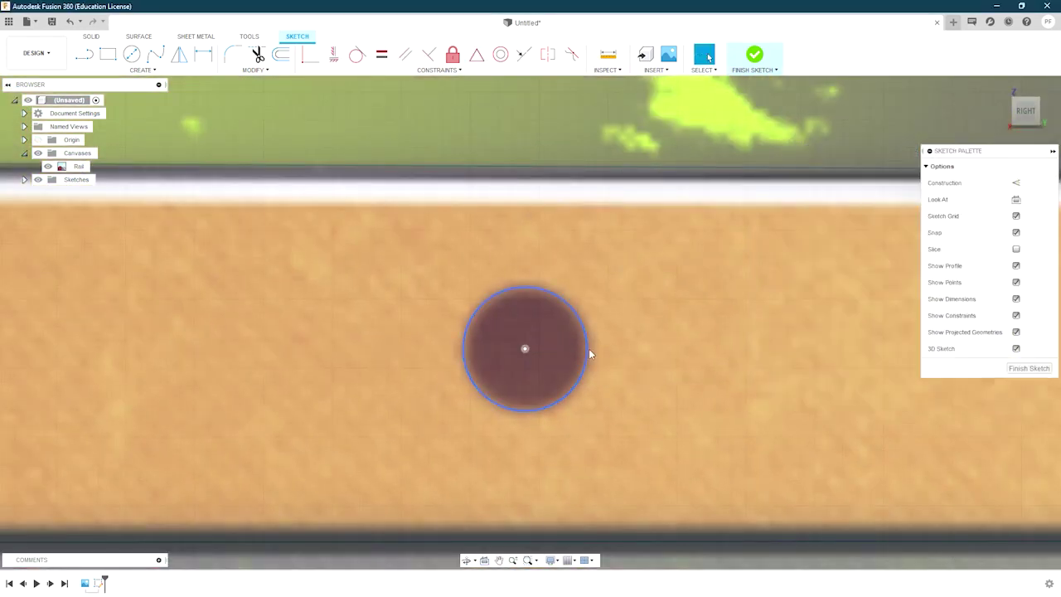
Step: Copy the circle onto the fourth and fifth rail holes
{"action": "key", "text": "m"}
{"action": "scroll", "coordinate": [406, 354], "scroll_direction": "up", "scroll_amount": 3}
{"action": "left_click_drag", "start_coordinate": [464, 352], "coordinate": [655, 350]}
{"action": "scroll", "coordinate": [655, 351], "scroll_direction": "up", "scroll_amount": 3}
{"action": "key", "text": "Return"}
{"action": "scroll", "coordinate": [558, 352], "scroll_direction": "up", "scroll_amount": 2}
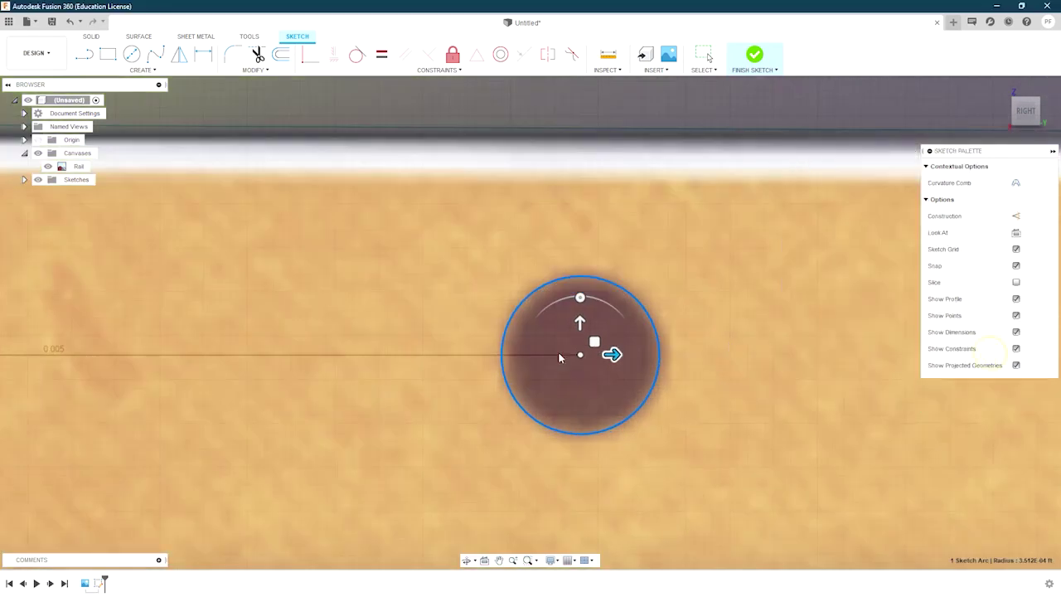
{"action": "scroll", "coordinate": [639, 362], "scroll_direction": "down", "scroll_amount": 3}
{"action": "scroll", "coordinate": [429, 369], "scroll_direction": "down", "scroll_amount": 1}
{"action": "key", "text": "m"}
{"action": "left_click_drag", "start_coordinate": [325, 355], "coordinate": [569, 355]}
{"action": "scroll", "coordinate": [628, 355], "scroll_direction": "up", "scroll_amount": 2}
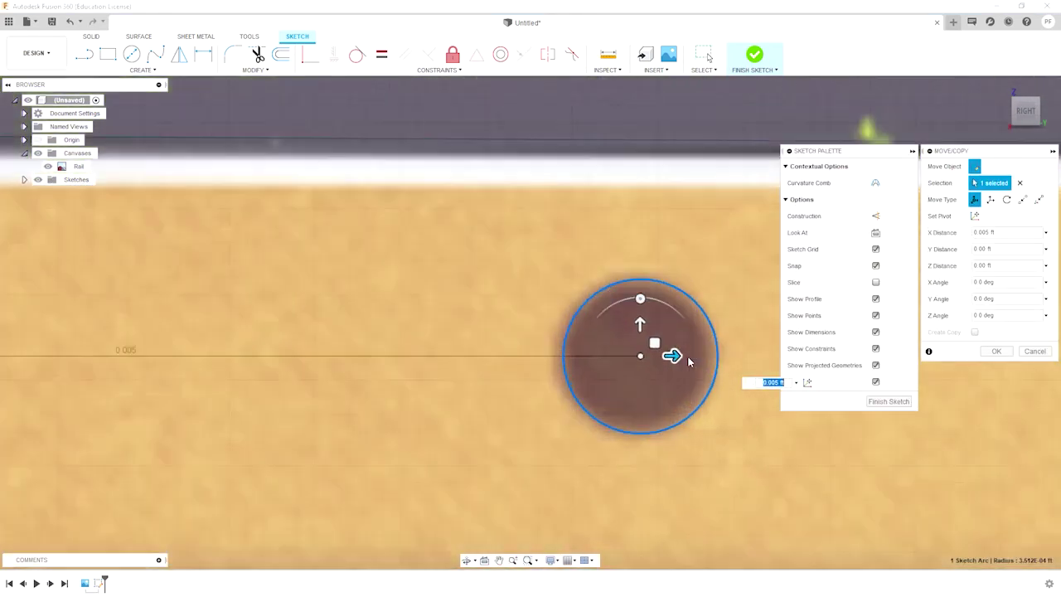
{"action": "scroll", "coordinate": [627, 354], "scroll_direction": "up", "scroll_amount": 2}
{"action": "scroll", "coordinate": [647, 356], "scroll_direction": "down", "scroll_amount": 2}
{"action": "left_click", "coordinate": [997, 352]}
{"action": "scroll", "coordinate": [1006, 356], "scroll_direction": "down", "scroll_amount": 2}
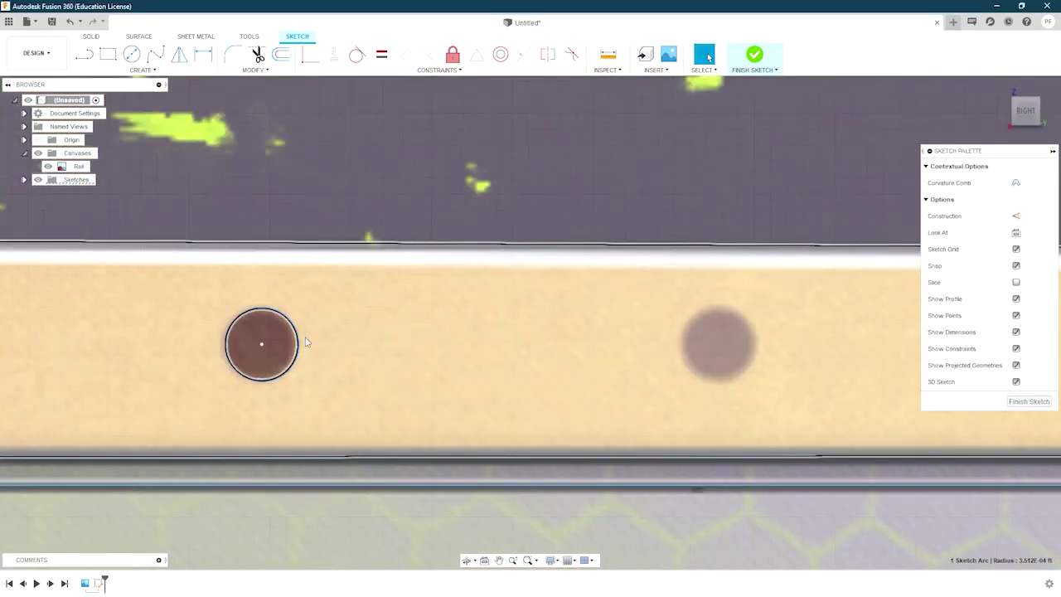
Step: Copy the circle onto the sixth and seventh rail holes
{"action": "key", "text": "m"}
{"action": "left_click_drag", "start_coordinate": [274, 343], "coordinate": [565, 344]}
{"action": "scroll", "coordinate": [565, 345], "scroll_direction": "up", "scroll_amount": 3}
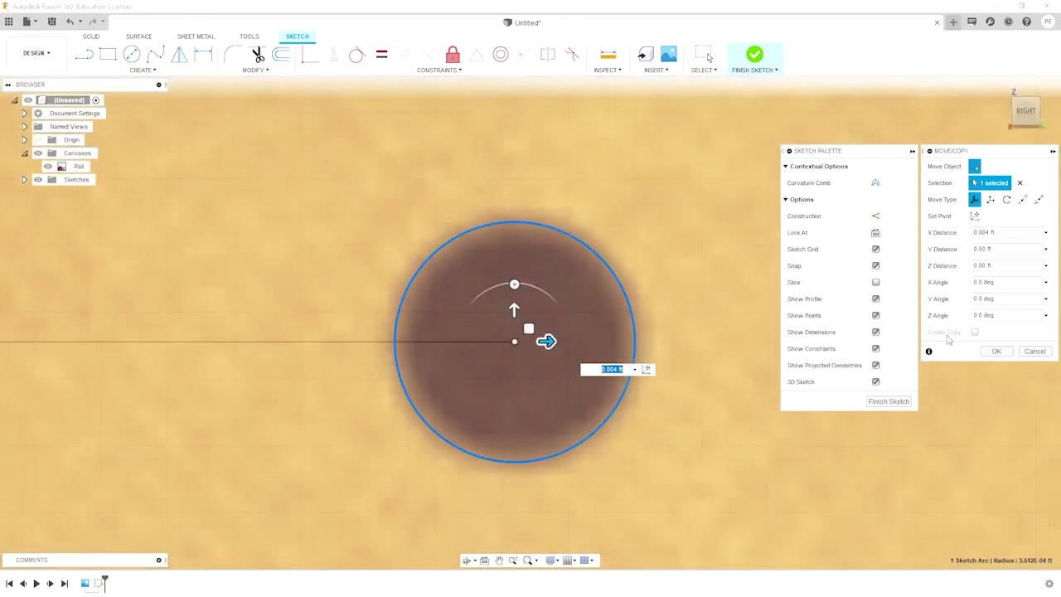
{"action": "key", "text": "Return"}
{"action": "scroll", "coordinate": [441, 334], "scroll_direction": "down", "scroll_amount": 4}
{"action": "key", "text": "m"}
{"action": "left_click_drag", "start_coordinate": [260, 337], "coordinate": [559, 338]}
{"action": "scroll", "coordinate": [560, 338], "scroll_direction": "up", "scroll_amount": 2}
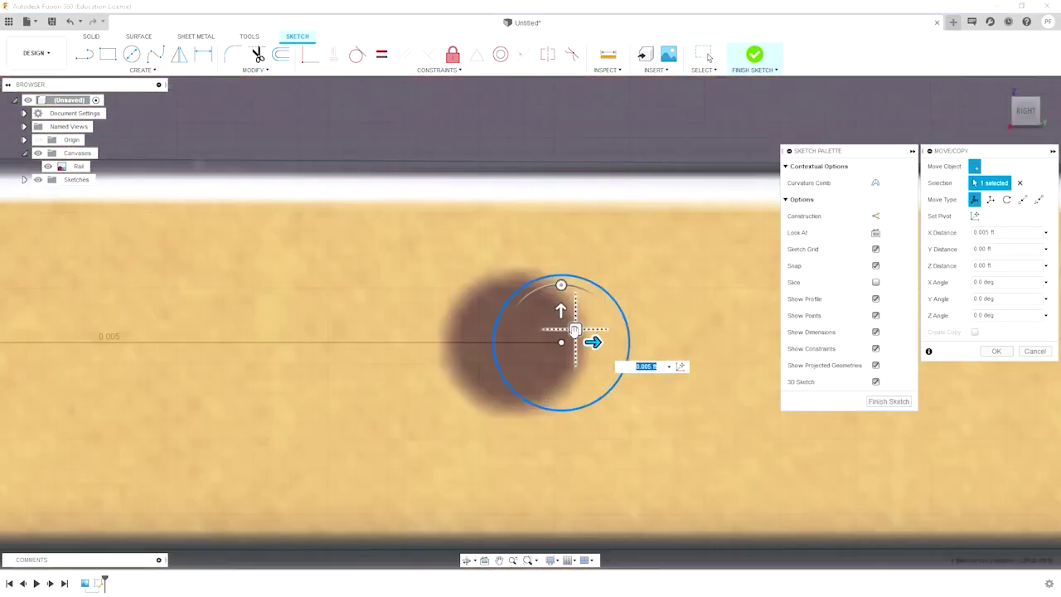
{"action": "scroll", "coordinate": [526, 351], "scroll_direction": "up", "scroll_amount": 2}
{"action": "key", "text": "Return"}
{"action": "scroll", "coordinate": [501, 355], "scroll_direction": "down", "scroll_amount": 2}
{"action": "scroll", "coordinate": [501, 355], "scroll_direction": "down", "scroll_amount": 2}
Step: Copy the newest circle onto the eighth and ninth rail holes
{"action": "left_click", "coordinate": [549, 360]}
{"action": "key", "text": "m"}
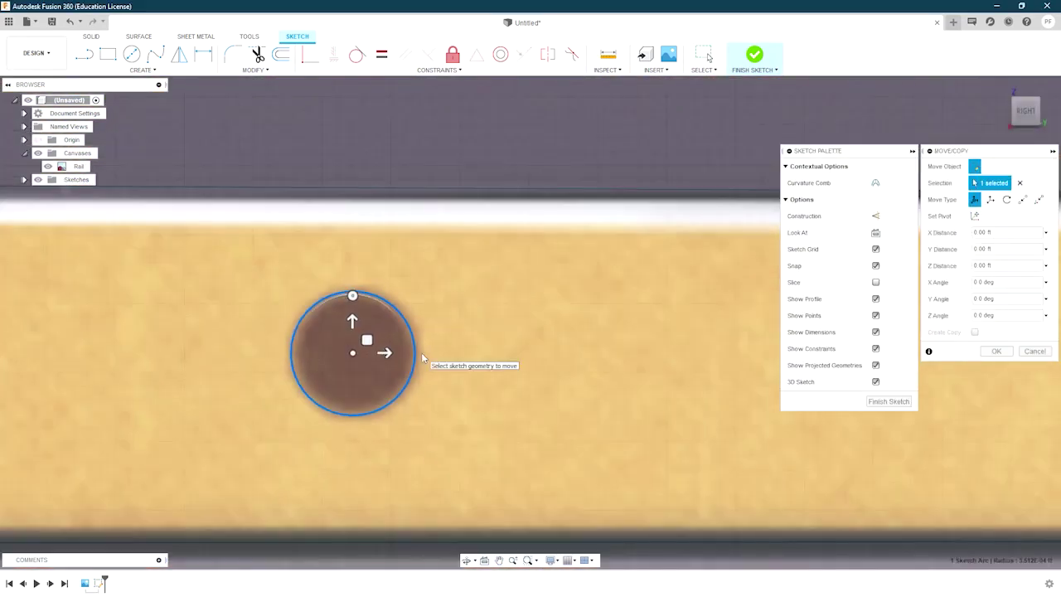
{"action": "scroll", "coordinate": [365, 352], "scroll_direction": "down", "scroll_amount": 2}
{"action": "scroll", "coordinate": [619, 355], "scroll_direction": "up", "scroll_amount": 2}
{"action": "left_click_drag", "start_coordinate": [379, 350], "coordinate": [642, 354]}
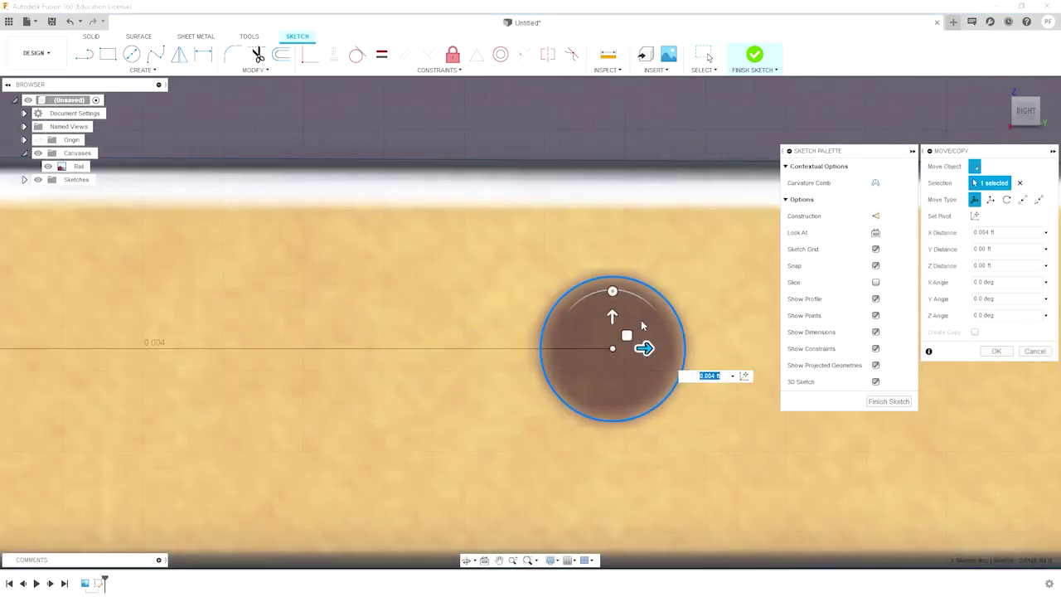
{"action": "key", "text": "Escape"}
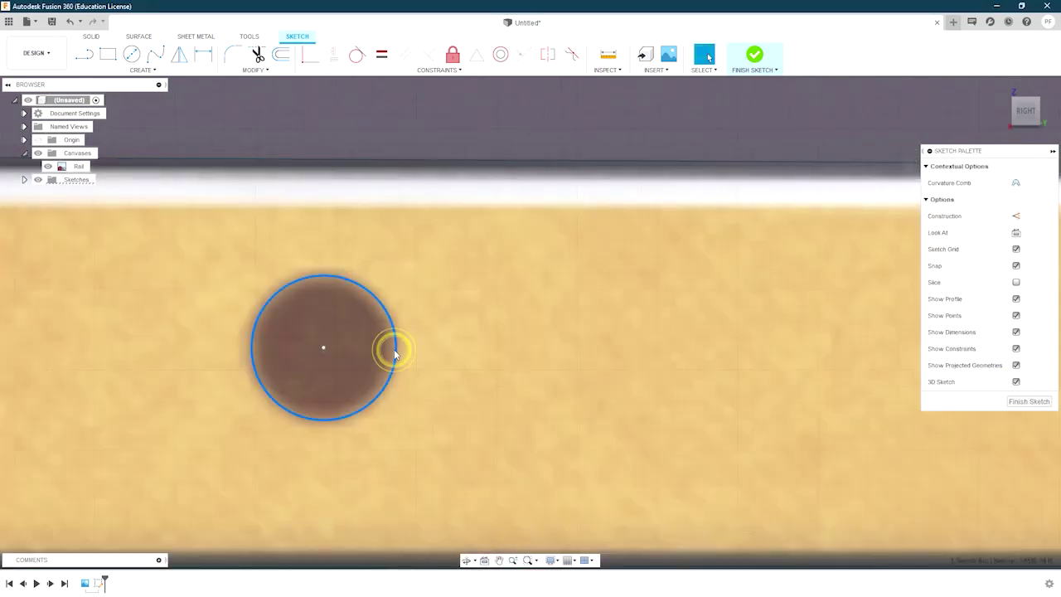
{"action": "scroll", "coordinate": [390, 351], "scroll_direction": "down", "scroll_amount": 2}
{"action": "left_click", "coordinate": [339, 355]}
{"action": "key", "text": "m"}
{"action": "left_click_drag", "start_coordinate": [339, 356], "coordinate": [526, 365]}
{"action": "scroll", "coordinate": [526, 364], "scroll_direction": "up", "scroll_amount": 2}
{"action": "scroll", "coordinate": [526, 365], "scroll_direction": "up", "scroll_amount": 3}
{"action": "scroll", "coordinate": [539, 356], "scroll_direction": "down", "scroll_amount": 3}
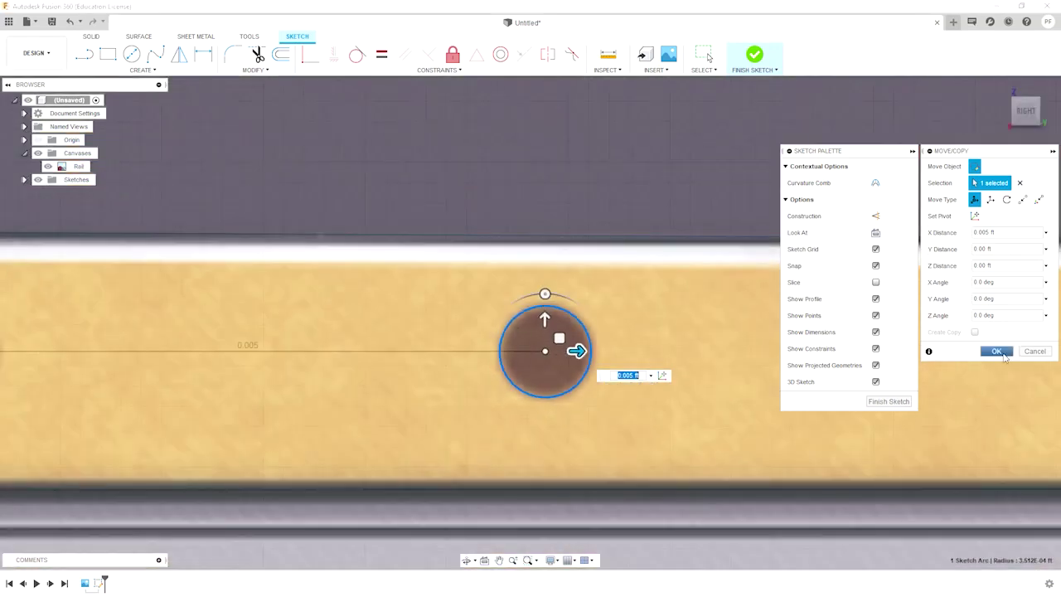
{"action": "key", "text": "Return"}
{"action": "scroll", "coordinate": [450, 358], "scroll_direction": "down", "scroll_amount": 2}
Step: Copy circles onto the last two holes at the end of the rail
{"action": "key", "text": "m"}
{"action": "left_click_drag", "start_coordinate": [427, 354], "coordinate": [670, 354]}
{"action": "scroll", "coordinate": [732, 362], "scroll_direction": "up", "scroll_amount": 3}
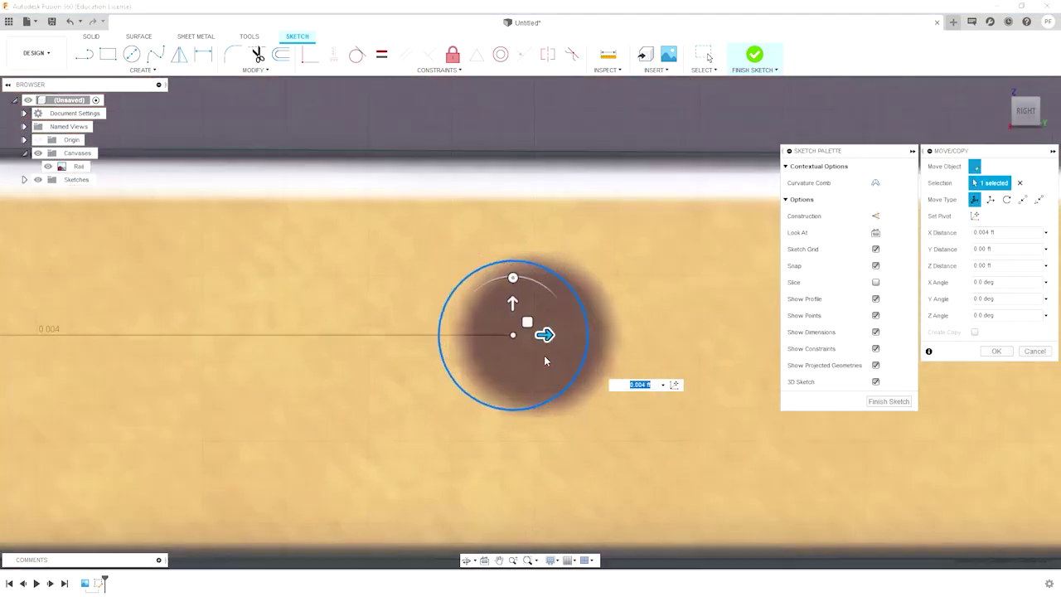
{"action": "scroll", "coordinate": [661, 343], "scroll_direction": "down", "scroll_amount": 4}
{"action": "key", "text": "Return"}
{"action": "scroll", "coordinate": [265, 330], "scroll_direction": "up", "scroll_amount": 3}
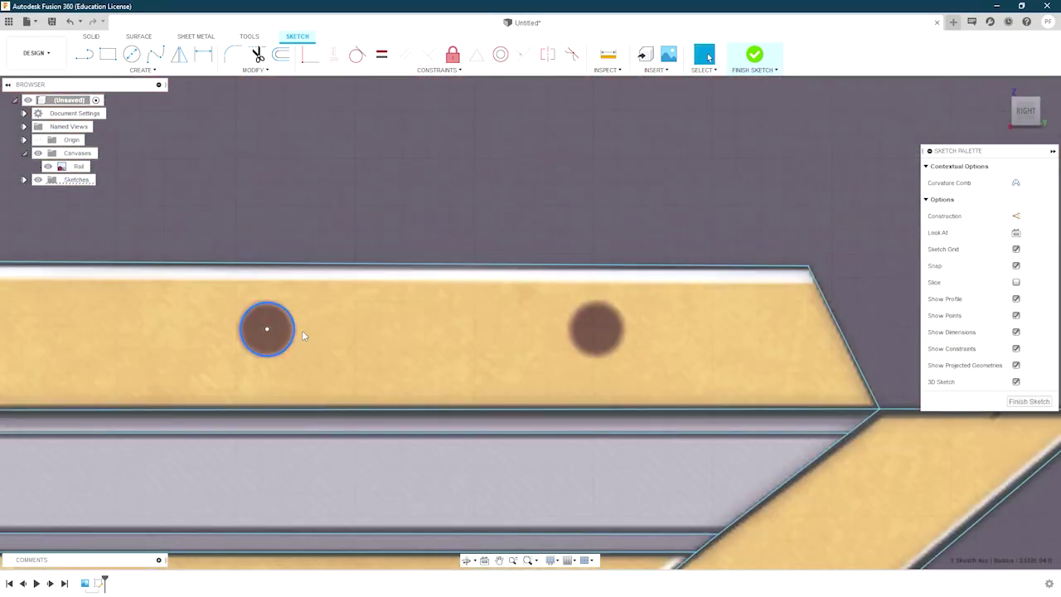
{"action": "left_click", "coordinate": [299, 330]}
{"action": "key", "text": "m"}
{"action": "left_click_drag", "start_coordinate": [299, 329], "coordinate": [628, 330]}
{"action": "scroll", "coordinate": [597, 327], "scroll_direction": "up", "scroll_amount": 4}
{"action": "key", "text": "Return"}
{"action": "scroll", "coordinate": [580, 332], "scroll_direction": "down", "scroll_amount": 5}
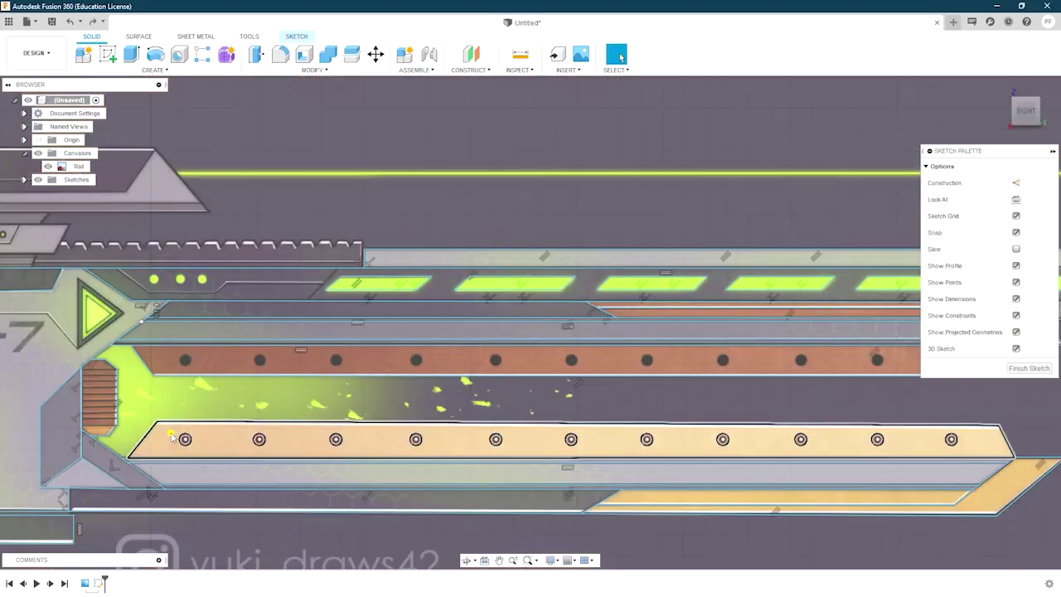
Step: Start moving the 22 selected sketch items, then abandon the move without changes
{"action": "key", "text": "m"}
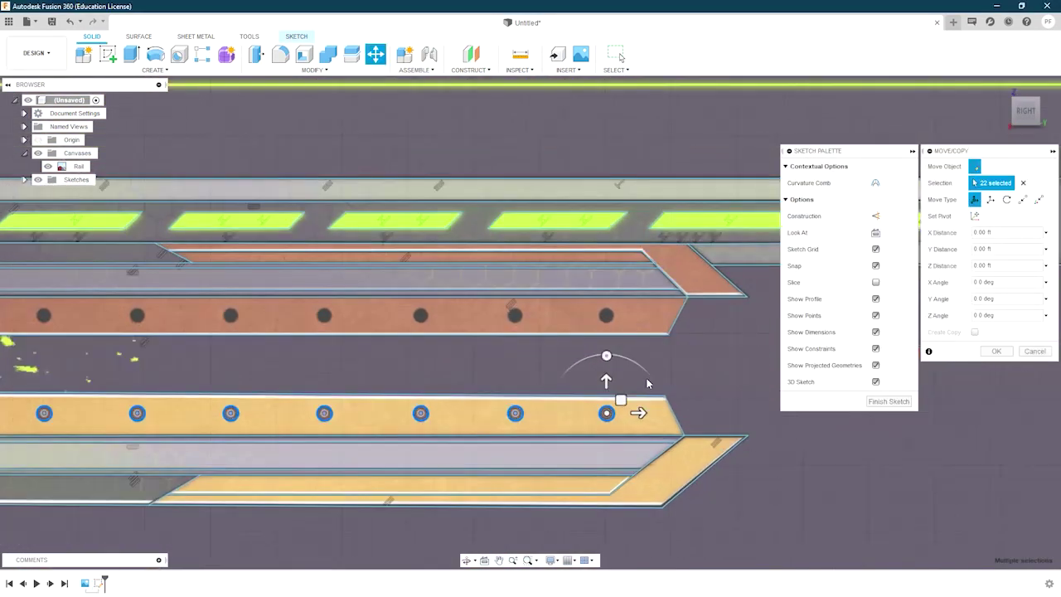
{"action": "scroll", "coordinate": [605, 410], "scroll_direction": "up", "scroll_amount": 3}
{"action": "scroll", "coordinate": [601, 398], "scroll_direction": "up", "scroll_amount": 3}
{"action": "scroll", "coordinate": [592, 386], "scroll_direction": "up", "scroll_amount": 3}
{"action": "key", "text": "Return"}
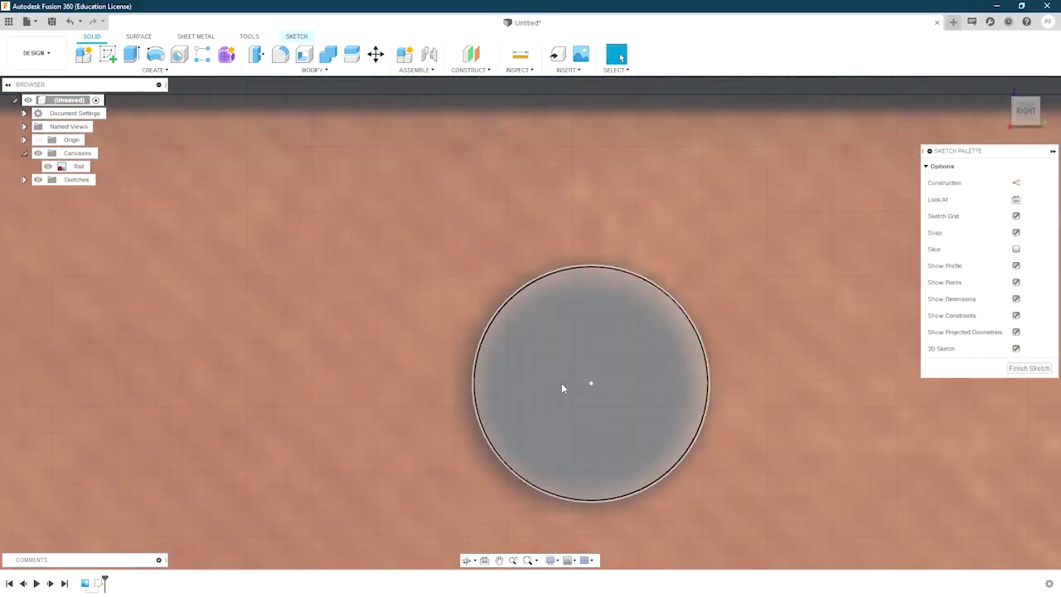
{"action": "scroll", "coordinate": [561, 383], "scroll_direction": "down", "scroll_amount": 5}
{"action": "scroll", "coordinate": [561, 383], "scroll_direction": "down", "scroll_amount": 3}
{"action": "scroll", "coordinate": [387, 386], "scroll_direction": "down", "scroll_amount": 2}
Step: Draw a rectangle over the dark bar of the rail
{"action": "scroll", "coordinate": [386, 385], "scroll_direction": "up", "scroll_amount": 5}
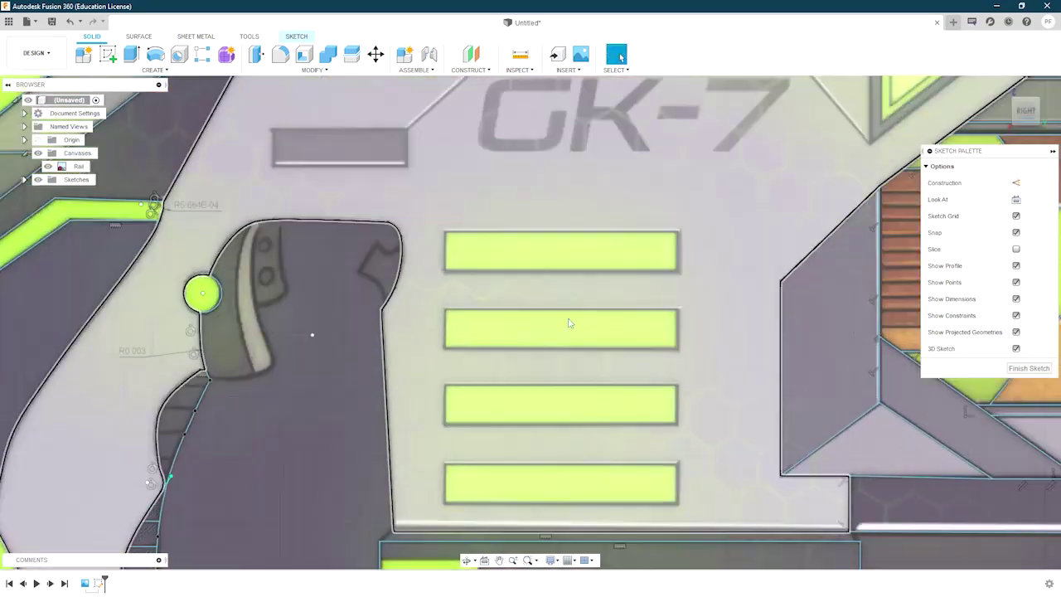
{"action": "scroll", "coordinate": [387, 385], "scroll_direction": "up", "scroll_amount": 4}
{"action": "scroll", "coordinate": [386, 385], "scroll_direction": "up", "scroll_amount": 3}
{"action": "key", "text": "r"}
{"action": "scroll", "coordinate": [221, 269], "scroll_direction": "up", "scroll_amount": 2}
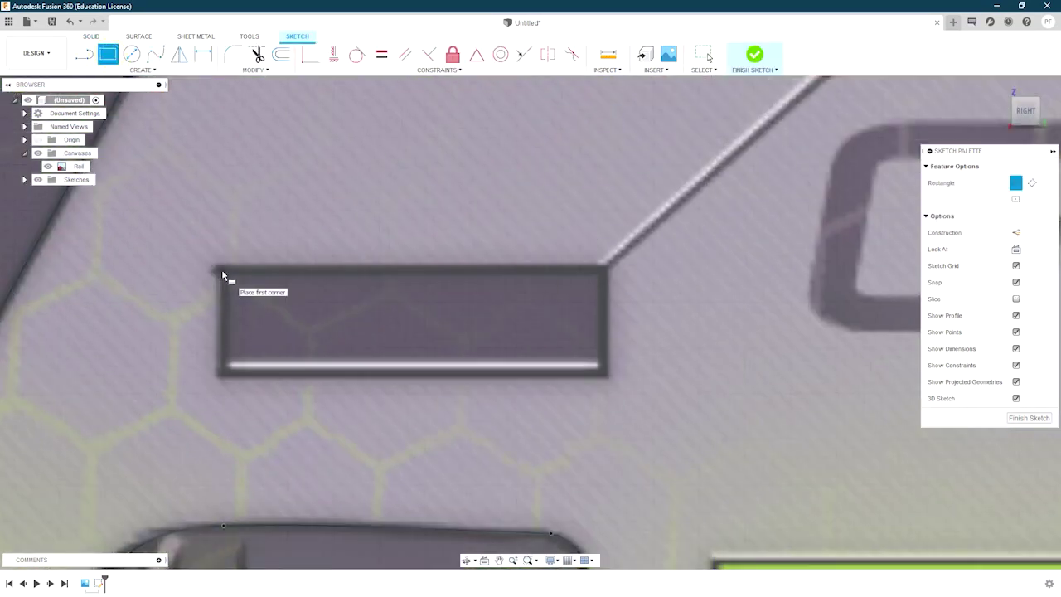
{"action": "scroll", "coordinate": [218, 267], "scroll_direction": "up", "scroll_amount": 1}
{"action": "left_click", "coordinate": [219, 267]}
{"action": "left_click", "coordinate": [697, 403]}
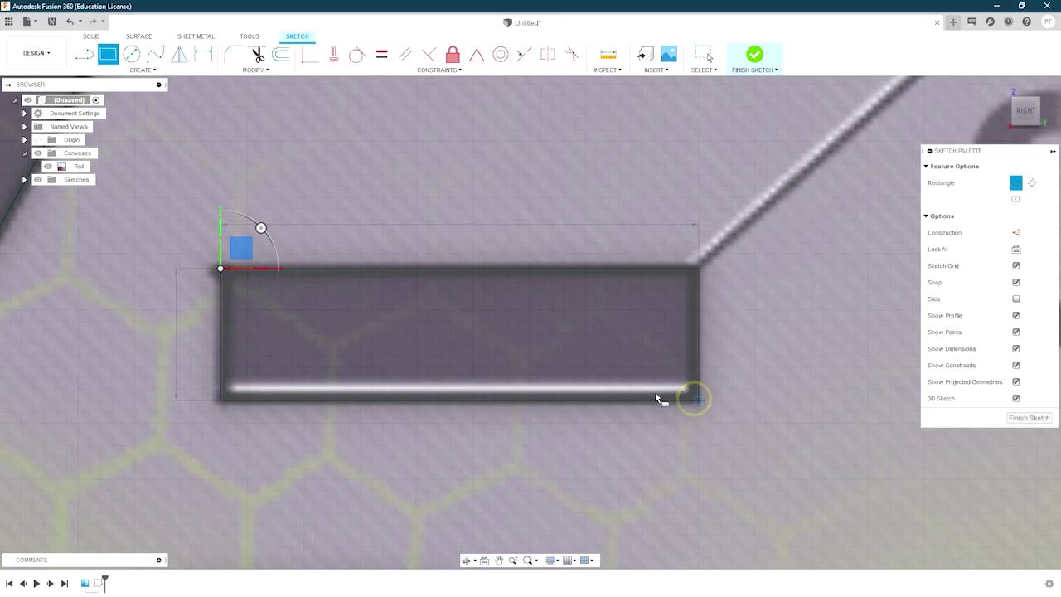
{"action": "key", "text": "Escape"}
{"action": "scroll", "coordinate": [706, 362], "scroll_direction": "up", "scroll_amount": 2}
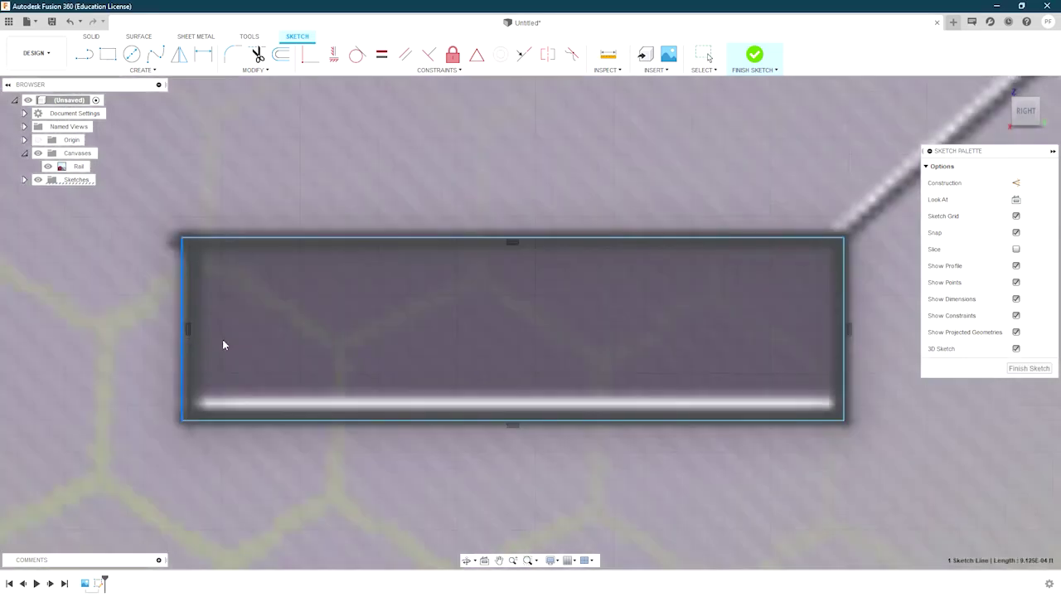
{"action": "scroll", "coordinate": [225, 343], "scroll_direction": "down", "scroll_amount": 3}
Step: Trace lines from the rectangle's corner along the track edge to the triangle's top and bottom corners
{"action": "key", "text": "l"}
{"action": "left_click", "coordinate": [332, 348]}
{"action": "left_click", "coordinate": [544, 154]}
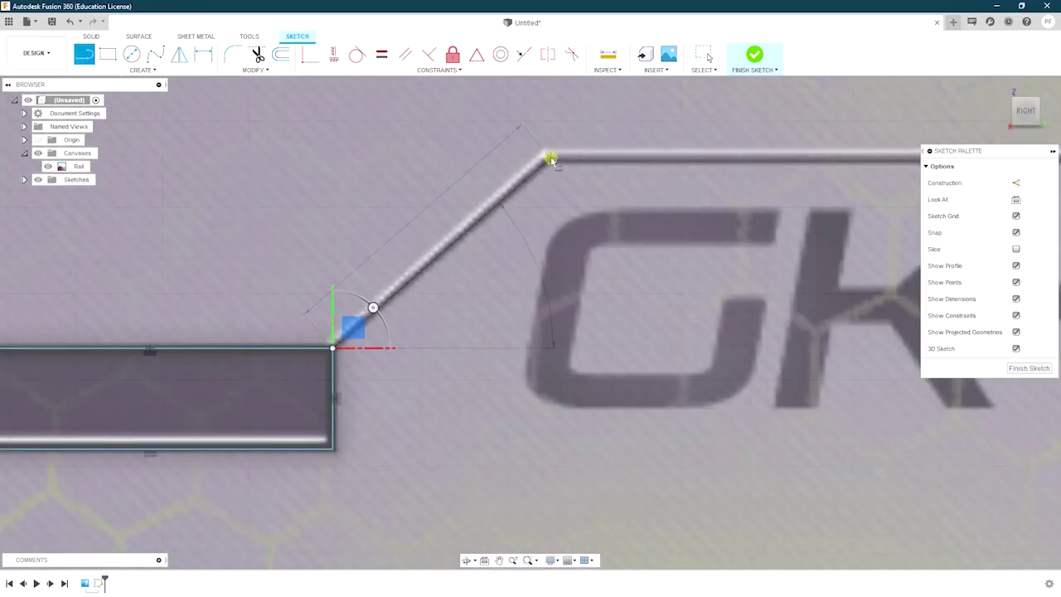
{"action": "middle_click_drag", "start_coordinate": [746, 249], "coordinate": [249, 276]}
{"action": "left_click", "coordinate": [503, 180]}
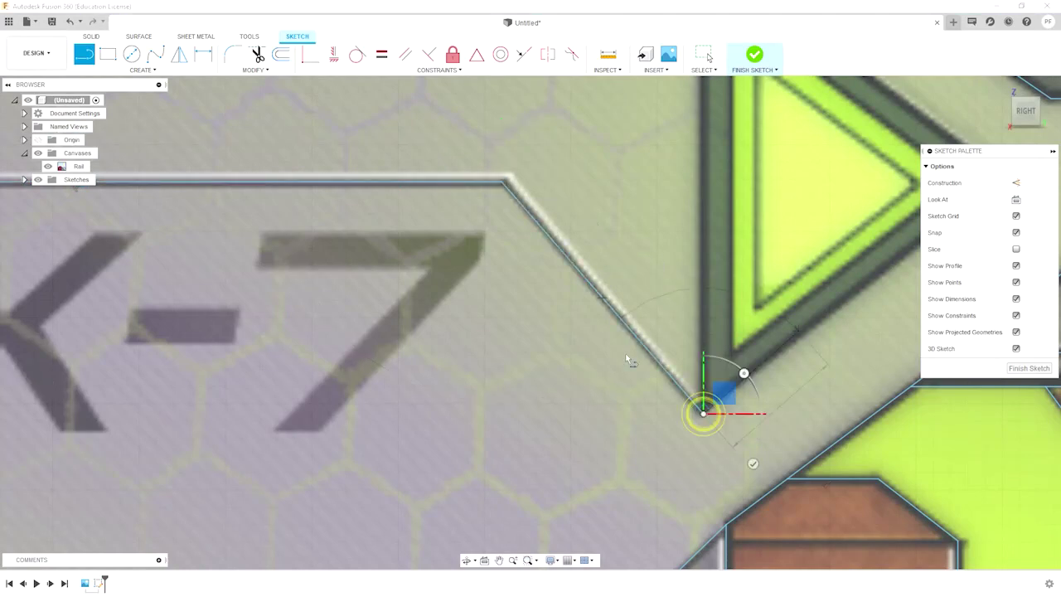
{"action": "mouse_move", "coordinate": [628, 360]}
{"action": "middle_mouse_down"}
{"action": "mouse_move", "coordinate": [748, 230]}
{"action": "mouse_move", "coordinate": [454, 284]}
{"action": "middle_mouse_up"}
{"action": "scroll", "coordinate": [749, 230], "scroll_direction": "up", "scroll_amount": 3}
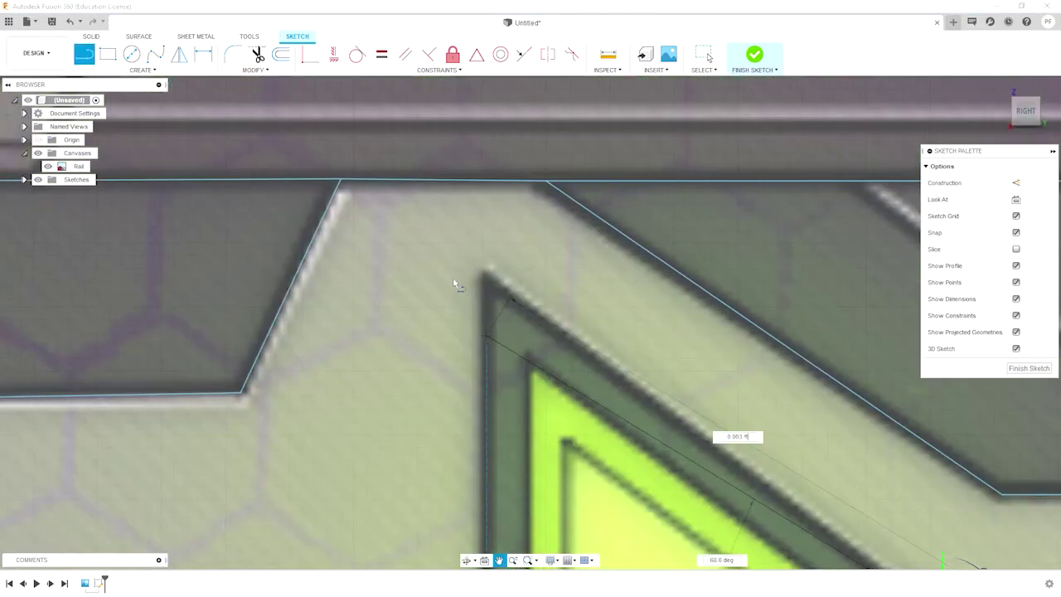
{"action": "scroll", "coordinate": [489, 273], "scroll_direction": "up", "scroll_amount": 2}
{"action": "left_click", "coordinate": [503, 258]}
{"action": "scroll", "coordinate": [502, 258], "scroll_direction": "down", "scroll_amount": 3}
{"action": "scroll", "coordinate": [554, 415], "scroll_direction": "up", "scroll_amount": 2}
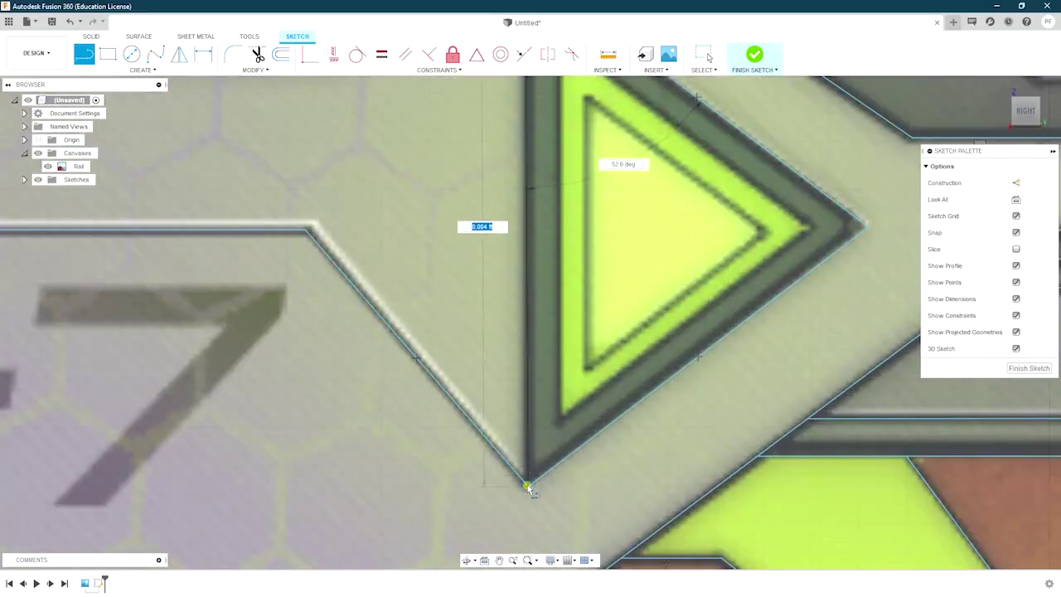
{"action": "left_click", "coordinate": [527, 484]}
{"action": "key", "text": "Escape"}
{"action": "scroll", "coordinate": [527, 484], "scroll_direction": "up", "scroll_amount": 2}
{"action": "scroll", "coordinate": [523, 452], "scroll_direction": "down", "scroll_amount": 5}
{"action": "scroll", "coordinate": [616, 303], "scroll_direction": "up", "scroll_amount": 1}
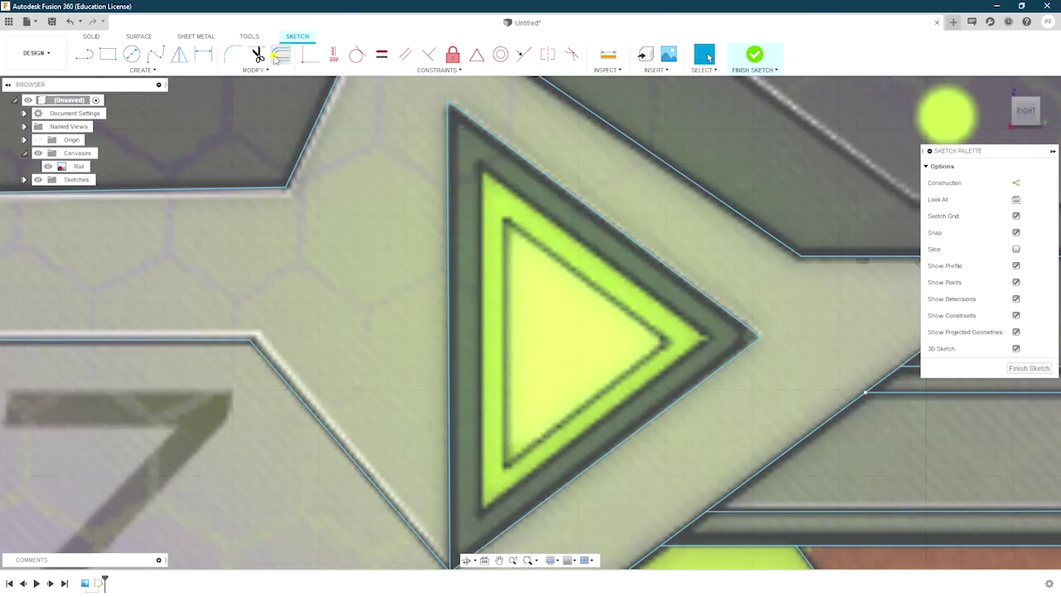
Step: Offset the triangle outline inward twice to create inner borders
{"action": "key", "text": "o"}
{"action": "left_click", "coordinate": [578, 278]}
{"action": "scroll", "coordinate": [563, 294], "scroll_direction": "up", "scroll_amount": 2}
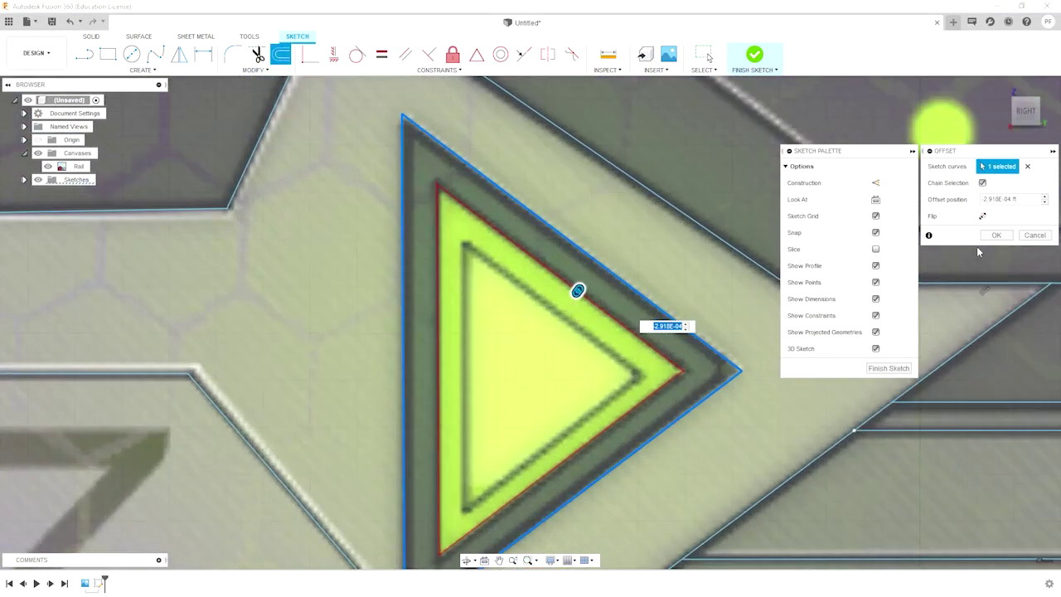
{"action": "left_click", "coordinate": [995, 234]}
{"action": "left_click", "coordinate": [280, 57]}
{"action": "scroll", "coordinate": [516, 254], "scroll_direction": "down", "scroll_amount": 3}
{"action": "left_click", "coordinate": [516, 253]}
{"action": "scroll", "coordinate": [569, 264], "scroll_direction": "up", "scroll_amount": 1}
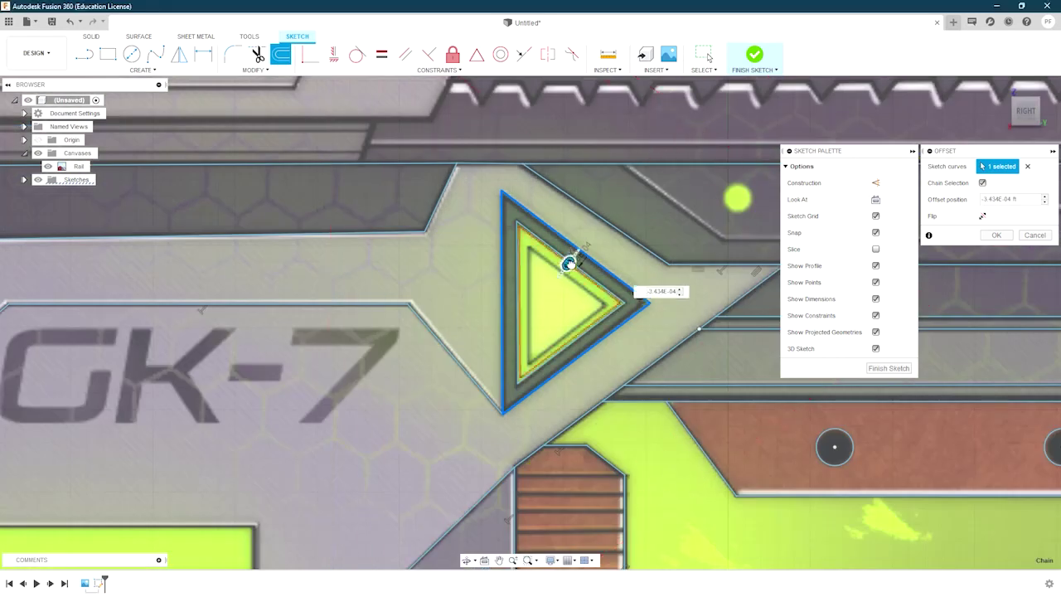
{"action": "scroll", "coordinate": [564, 269], "scroll_direction": "up", "scroll_amount": 2}
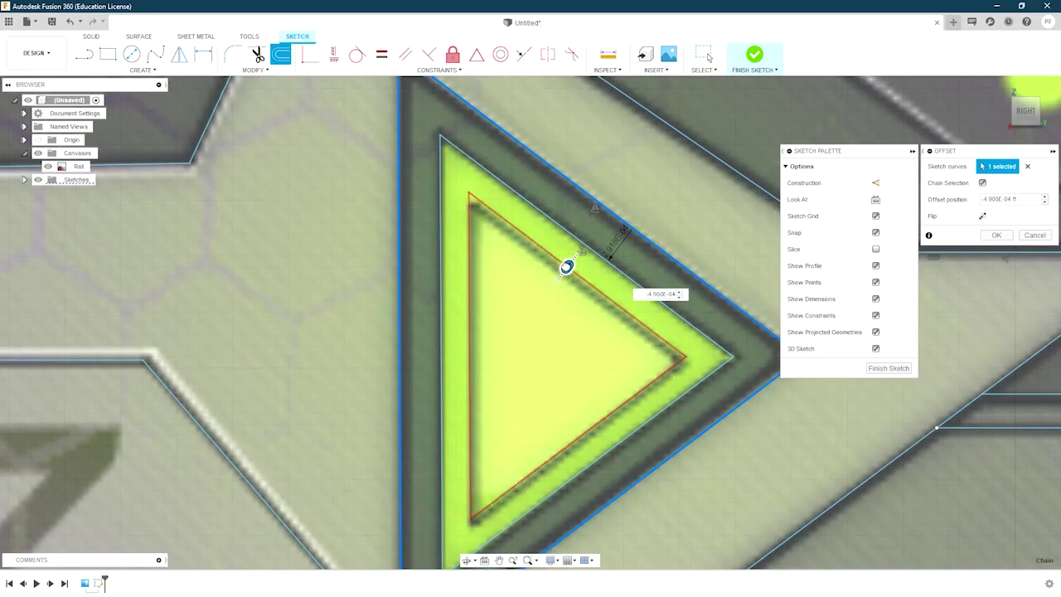
{"action": "left_click", "coordinate": [995, 234]}
Step: Nudge the inner offset triangle onto the emblem's bright inner outline
{"action": "key", "text": "m"}
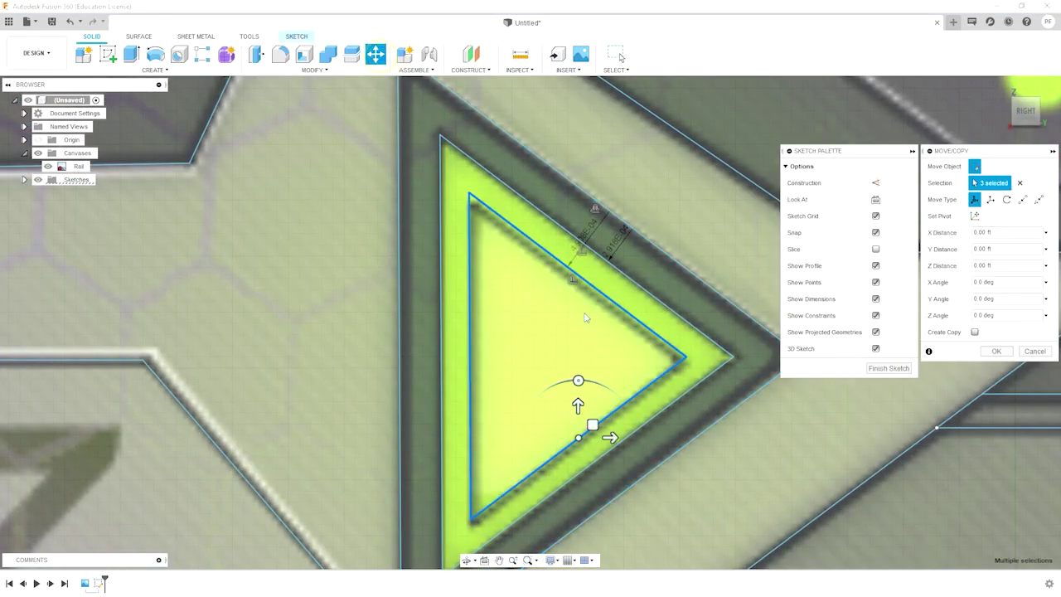
{"action": "scroll", "coordinate": [578, 356], "scroll_direction": "up", "scroll_amount": 2}
{"action": "scroll", "coordinate": [575, 356], "scroll_direction": "down", "scroll_amount": 2}
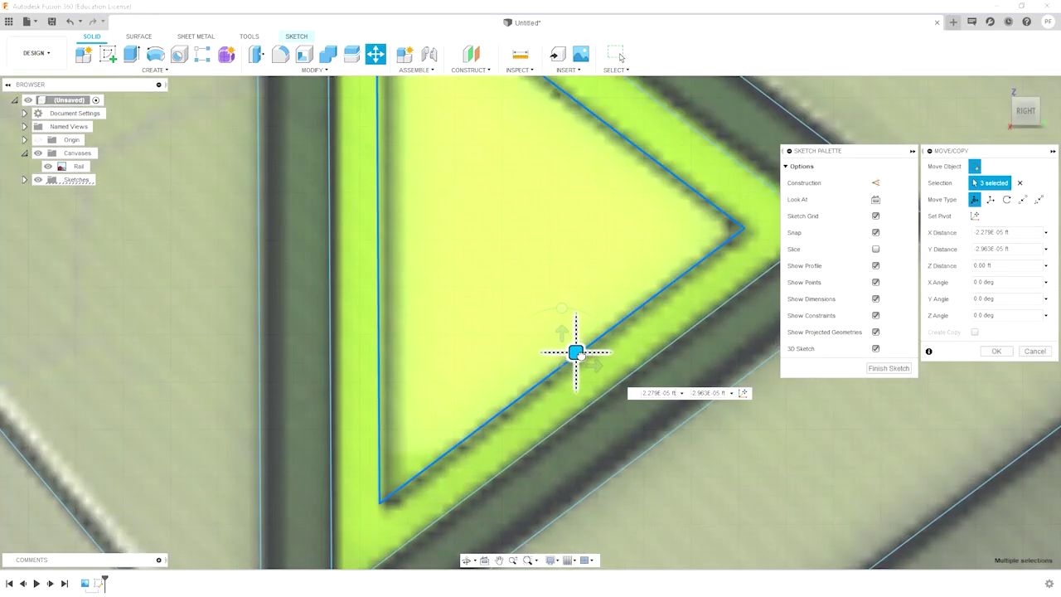
{"action": "scroll", "coordinate": [576, 355], "scroll_direction": "down", "scroll_amount": 3}
{"action": "key", "text": "Escape"}
{"action": "scroll", "coordinate": [580, 371], "scroll_direction": "down", "scroll_amount": 3}
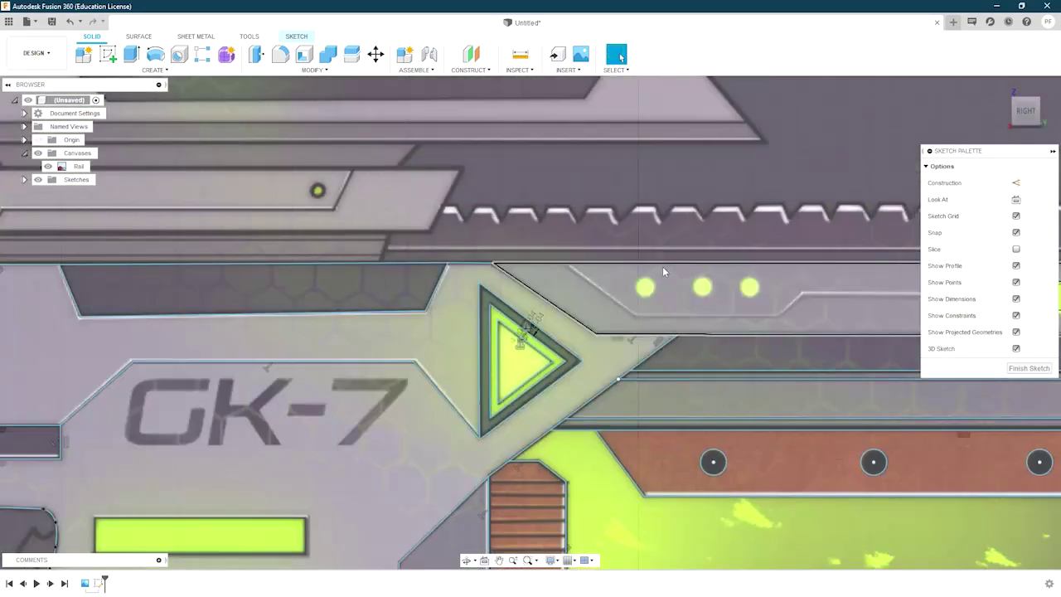
{"action": "middle_click_drag", "start_coordinate": [662, 266], "coordinate": [813, 157]}
{"action": "scroll", "coordinate": [331, 248], "scroll_direction": "up", "scroll_amount": 4}
{"action": "left_click", "coordinate": [296, 36]}
Step: Draw a rectangle around the top green bar
{"action": "key", "text": "r"}
{"action": "scroll", "coordinate": [298, 232], "scroll_direction": "up", "scroll_amount": 2}
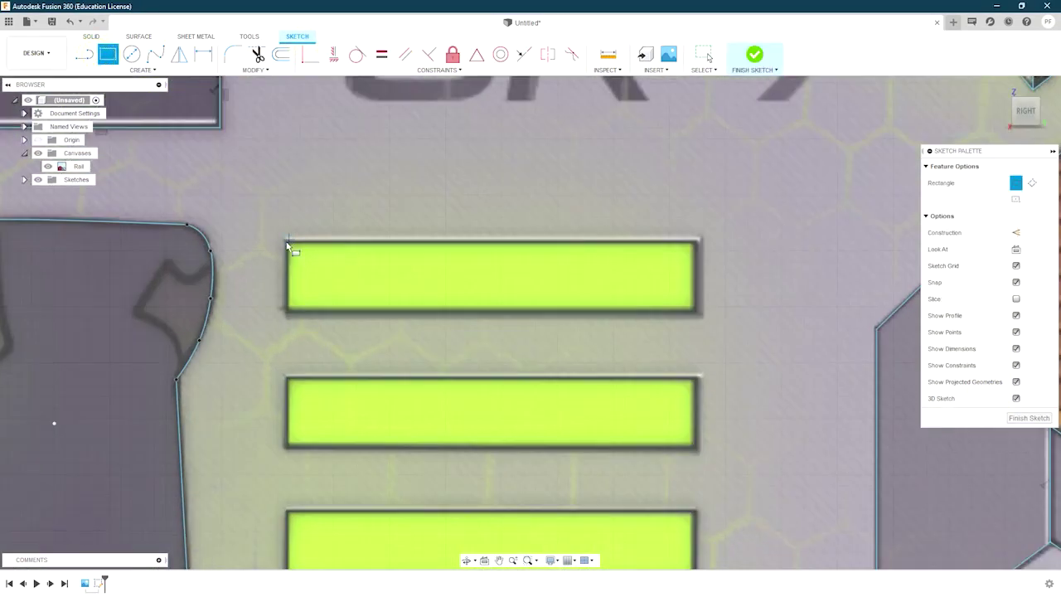
{"action": "scroll", "coordinate": [289, 240], "scroll_direction": "up", "scroll_amount": 2}
{"action": "left_click", "coordinate": [289, 236]}
{"action": "scroll", "coordinate": [511, 332], "scroll_direction": "up", "scroll_amount": 2}
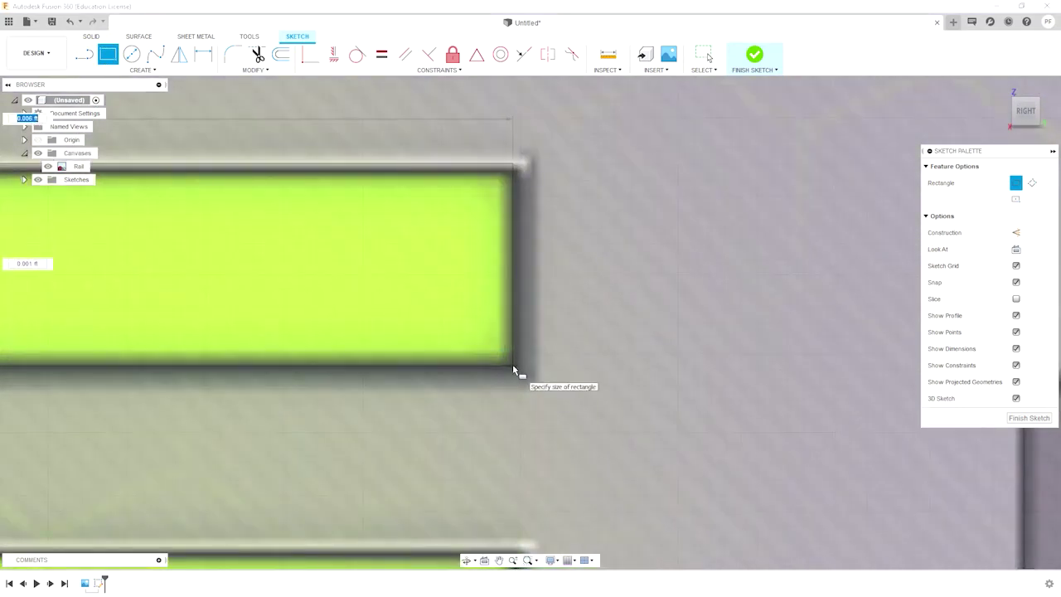
{"action": "left_click", "coordinate": [512, 370]}
{"action": "scroll", "coordinate": [564, 355], "scroll_direction": "down", "scroll_amount": 2}
{"action": "scroll", "coordinate": [498, 349], "scroll_direction": "down", "scroll_amount": 3}
{"action": "key", "text": "Escape"}
{"action": "scroll", "coordinate": [347, 358], "scroll_direction": "down", "scroll_amount": 3}
{"action": "scroll", "coordinate": [348, 358], "scroll_direction": "down", "scroll_amount": 1}
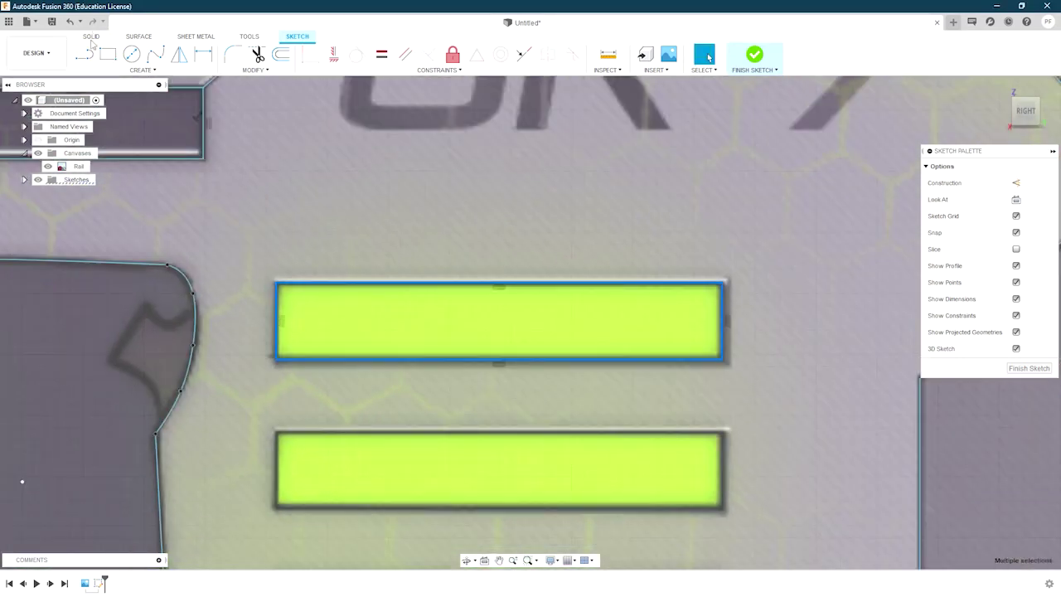
Step: Copy the top rectangle down and line it up with the second green bar
{"action": "left_click", "coordinate": [375, 54]}
{"action": "scroll", "coordinate": [497, 273], "scroll_direction": "up", "scroll_amount": 2}
{"action": "left_click_drag", "start_coordinate": [492, 265], "coordinate": [509, 332]}
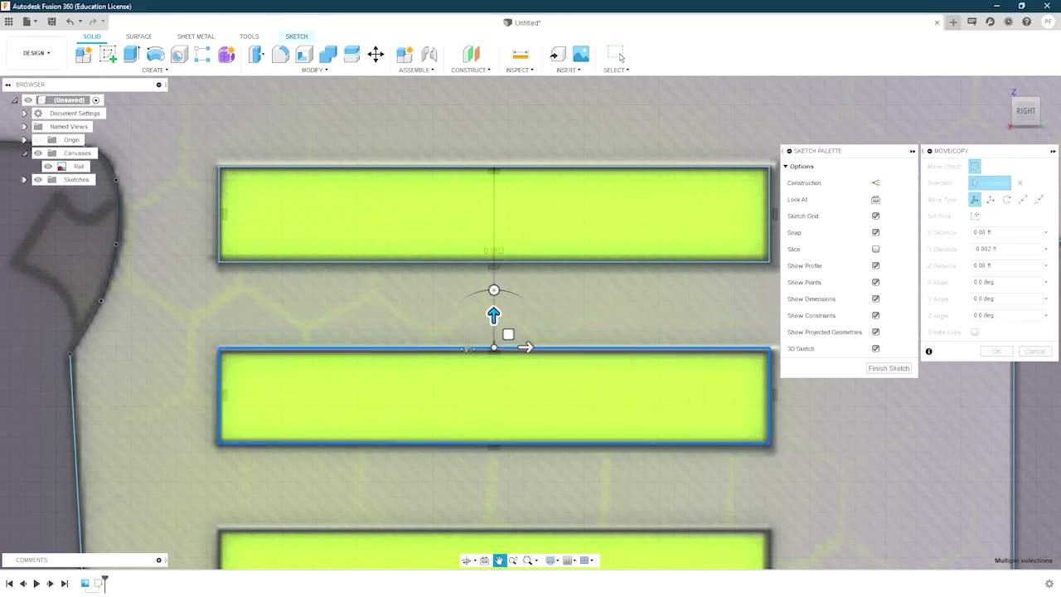
{"action": "key", "text": "Return"}
{"action": "middle_click_drag", "start_coordinate": [564, 346], "coordinate": [564, 250]}
Step: Duplicate the rectangle again and move the copies down onto the remaining stacked bars
{"action": "double_click", "coordinate": [564, 251]}
{"action": "key", "text": "m"}
{"action": "left_click_drag", "start_coordinate": [494, 297], "coordinate": [492, 492]}
{"action": "key", "text": "Return"}
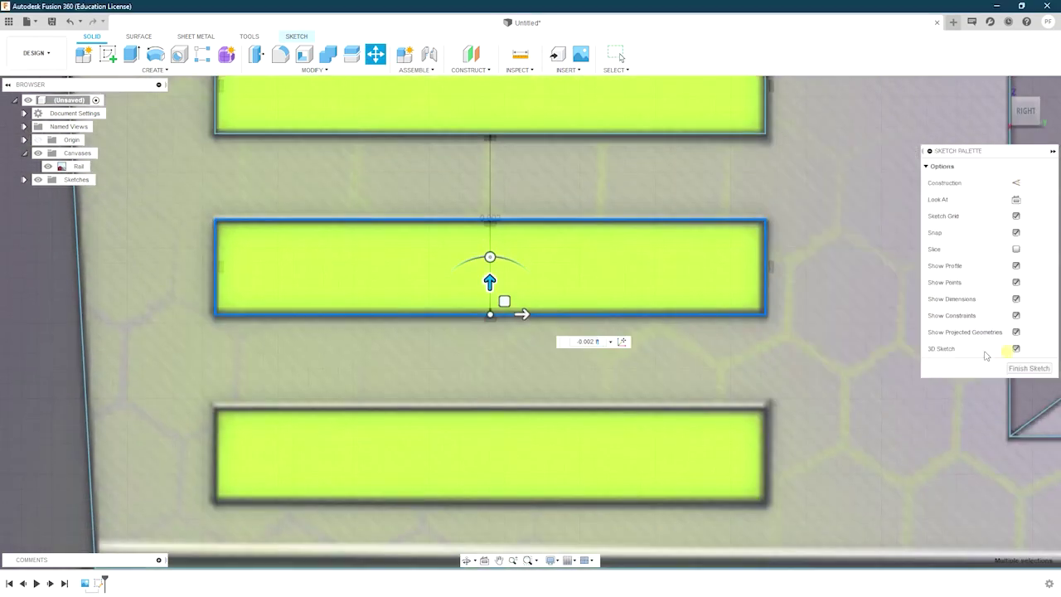
{"action": "key", "text": "m"}
{"action": "left_click_drag", "start_coordinate": [490, 161], "coordinate": [492, 367]}
{"action": "scroll", "coordinate": [492, 379], "scroll_direction": "up", "scroll_amount": 2}
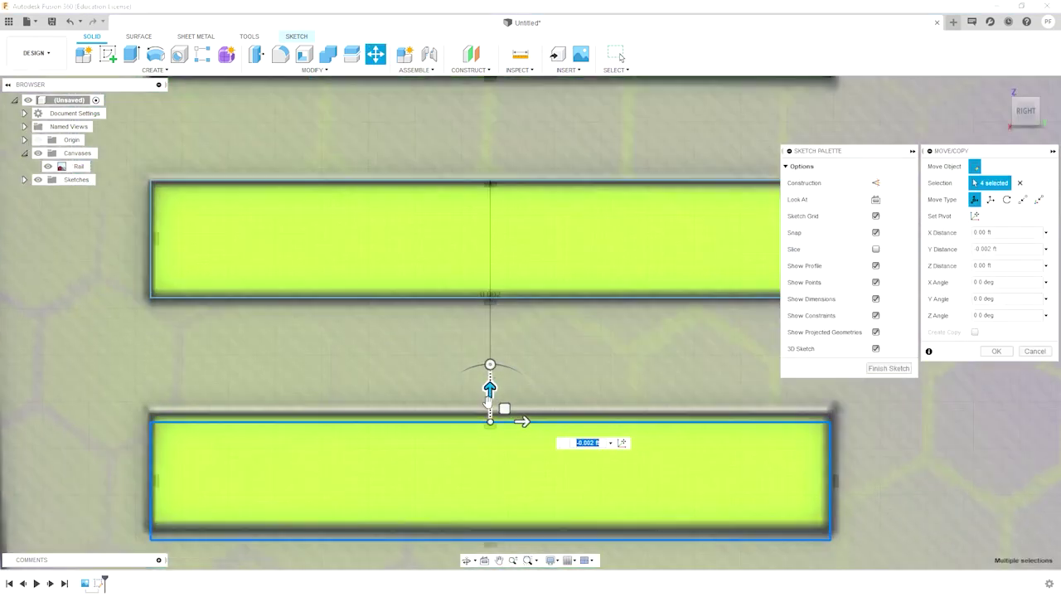
{"action": "scroll", "coordinate": [492, 390], "scroll_direction": "up", "scroll_amount": 3}
{"action": "scroll", "coordinate": [492, 389], "scroll_direction": "down", "scroll_amount": 3}
{"action": "key", "text": "Return"}
{"action": "scroll", "coordinate": [253, 237], "scroll_direction": "down", "scroll_amount": 2}
{"action": "scroll", "coordinate": [509, 480], "scroll_direction": "up", "scroll_amount": 1}
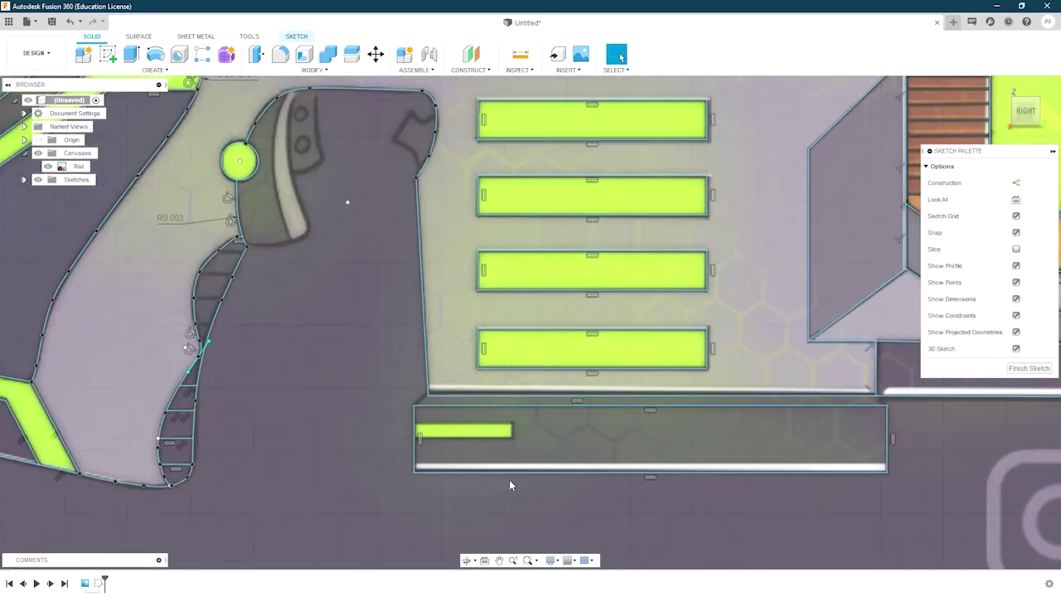
{"action": "scroll", "coordinate": [509, 479], "scroll_direction": "up", "scroll_amount": 5}
Step: Draw a line along the lower rail's bottom edge
{"action": "left_click_drag", "start_coordinate": [208, 313], "coordinate": [196, 320]}
{"action": "left_click", "coordinate": [290, 36]}
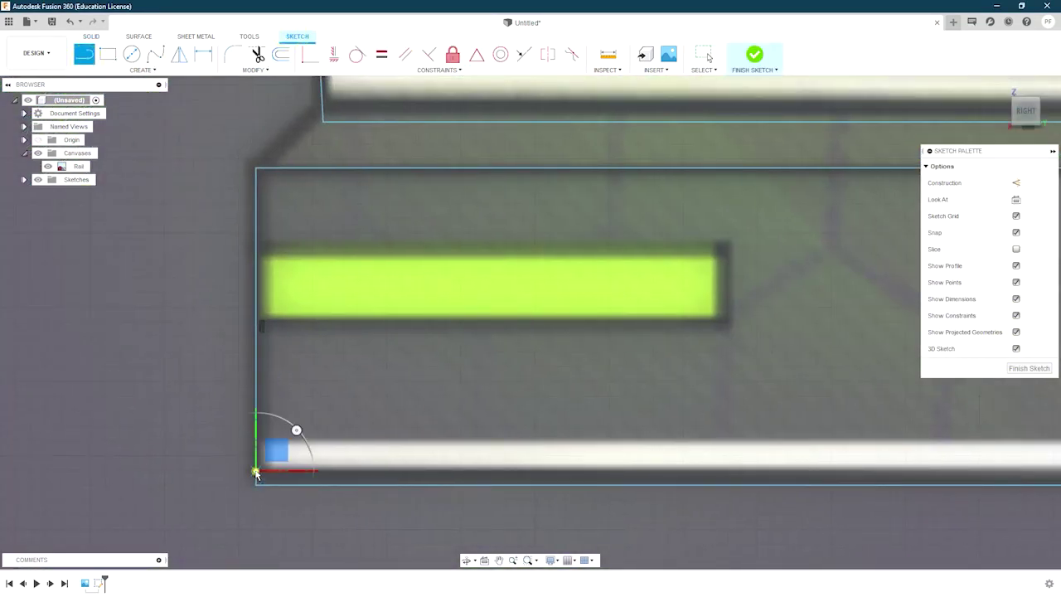
{"action": "scroll", "coordinate": [592, 372], "scroll_direction": "down", "scroll_amount": 3}
{"action": "scroll", "coordinate": [812, 395], "scroll_direction": "up", "scroll_amount": 4}
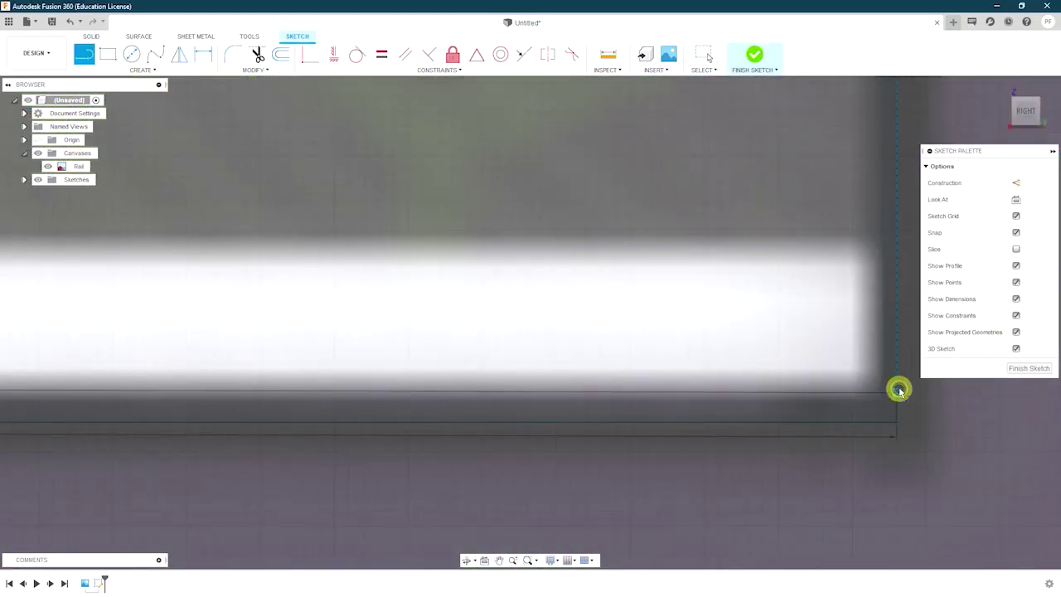
{"action": "left_click", "coordinate": [899, 390]}
{"action": "scroll", "coordinate": [907, 346], "scroll_direction": "down", "scroll_amount": 2}
{"action": "scroll", "coordinate": [871, 341], "scroll_direction": "down", "scroll_amount": 2}
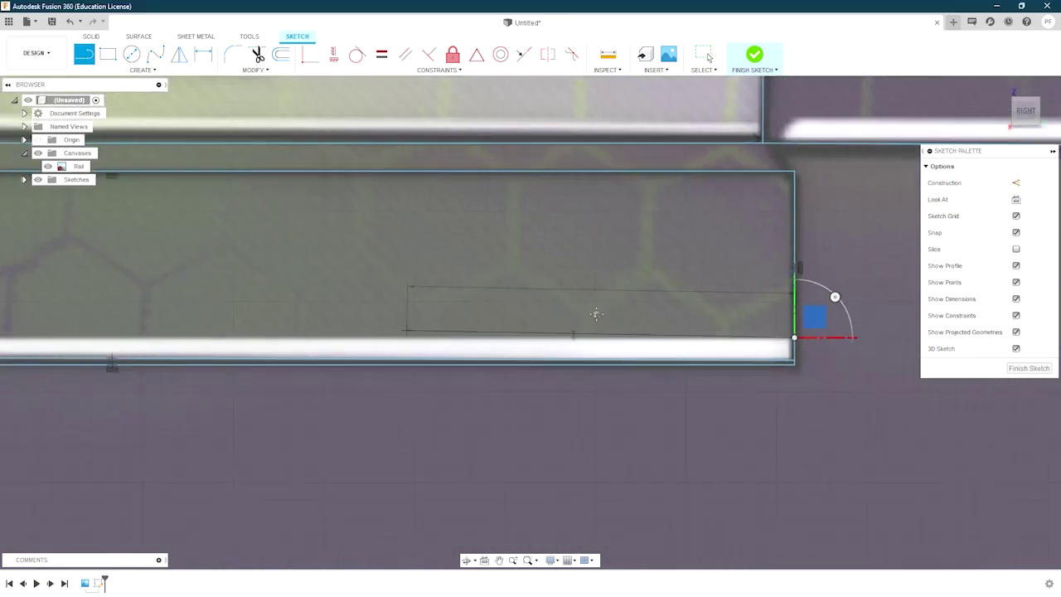
{"action": "scroll", "coordinate": [497, 315], "scroll_direction": "down", "scroll_amount": 2}
{"action": "scroll", "coordinate": [383, 322], "scroll_direction": "up", "scroll_amount": 2}
{"action": "left_click", "coordinate": [383, 325]}
{"action": "key", "text": "Escape"}
{"action": "scroll", "coordinate": [415, 249], "scroll_direction": "down", "scroll_amount": 2}
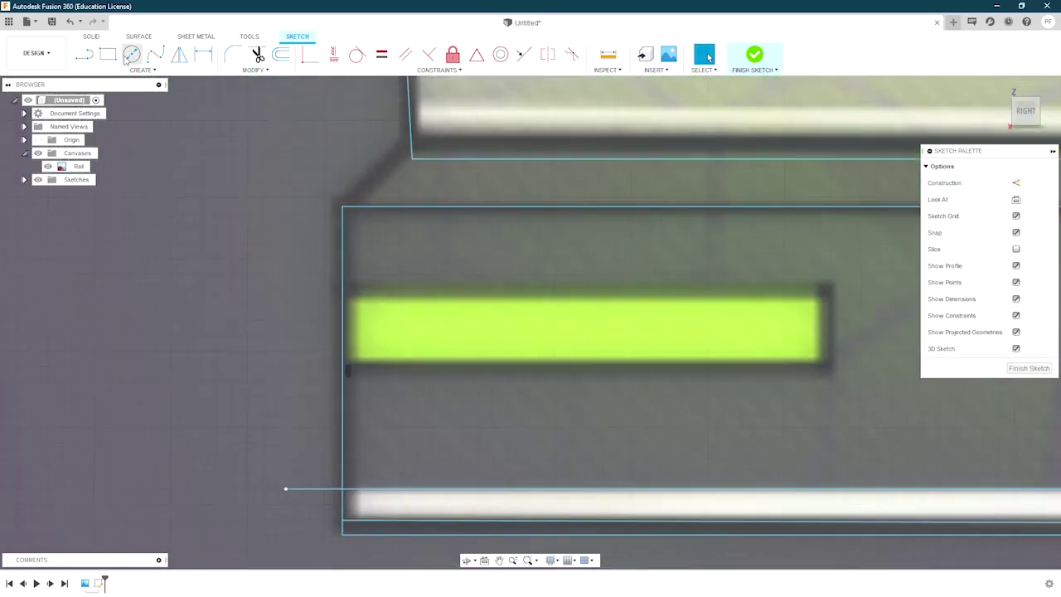
Step: Draw rectangles around the small green bar and its strip on the lower rail
{"action": "left_click", "coordinate": [107, 54]}
{"action": "left_click", "coordinate": [346, 292]}
{"action": "left_click", "coordinate": [827, 362]}
{"action": "scroll", "coordinate": [825, 331], "scroll_direction": "up", "scroll_amount": 3}
{"action": "left_click", "coordinate": [835, 348]}
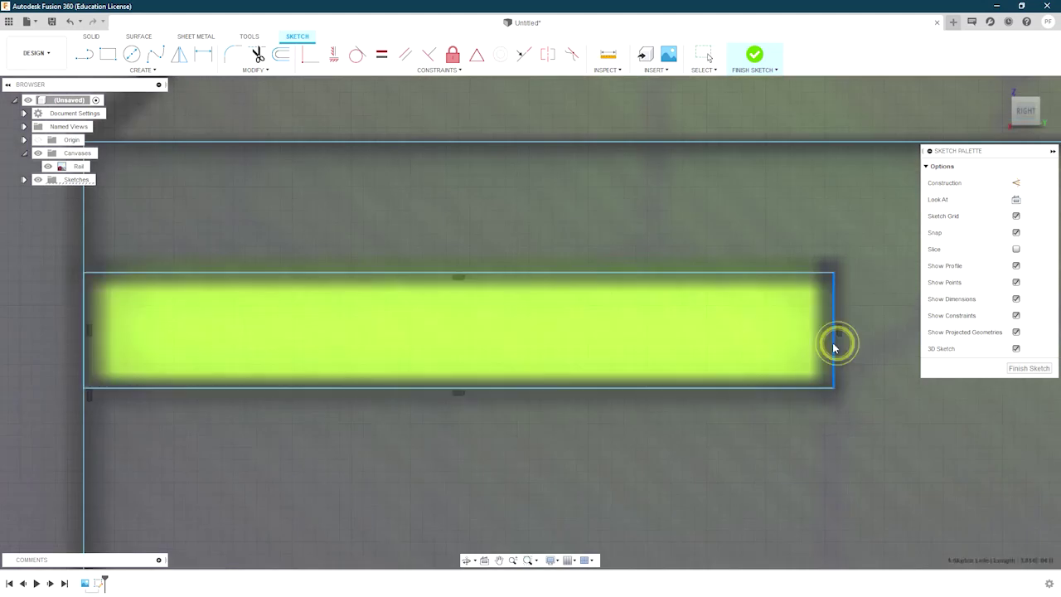
{"action": "scroll", "coordinate": [835, 349], "scroll_direction": "down", "scroll_amount": 3}
{"action": "scroll", "coordinate": [705, 351], "scroll_direction": "down", "scroll_amount": 3}
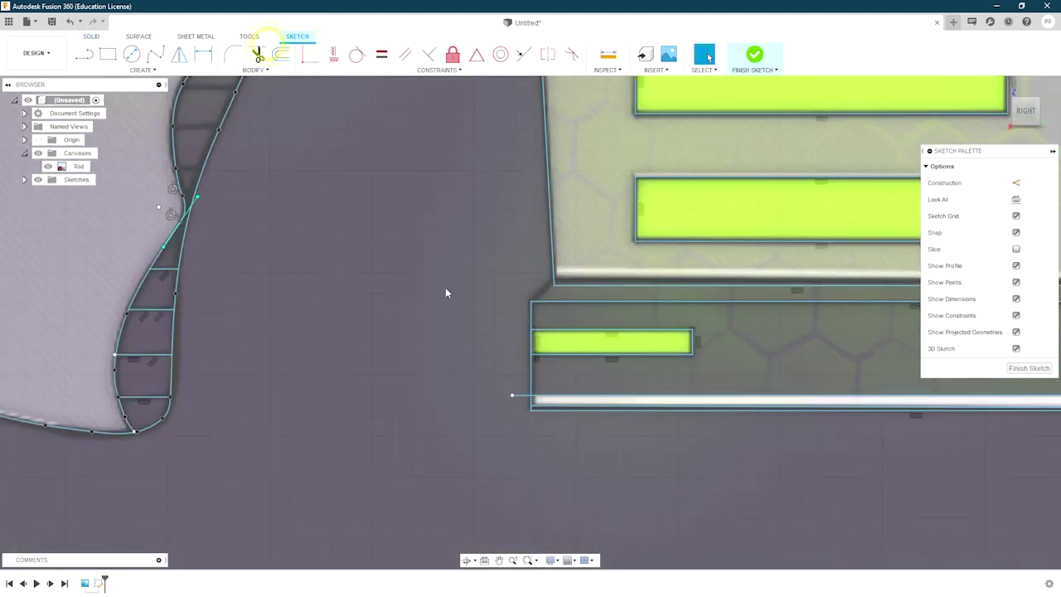
{"action": "scroll", "coordinate": [446, 292], "scroll_direction": "up", "scroll_amount": 2}
{"action": "scroll", "coordinate": [456, 372], "scroll_direction": "down", "scroll_amount": 5}
{"action": "scroll", "coordinate": [596, 362], "scroll_direction": "up", "scroll_amount": 4}
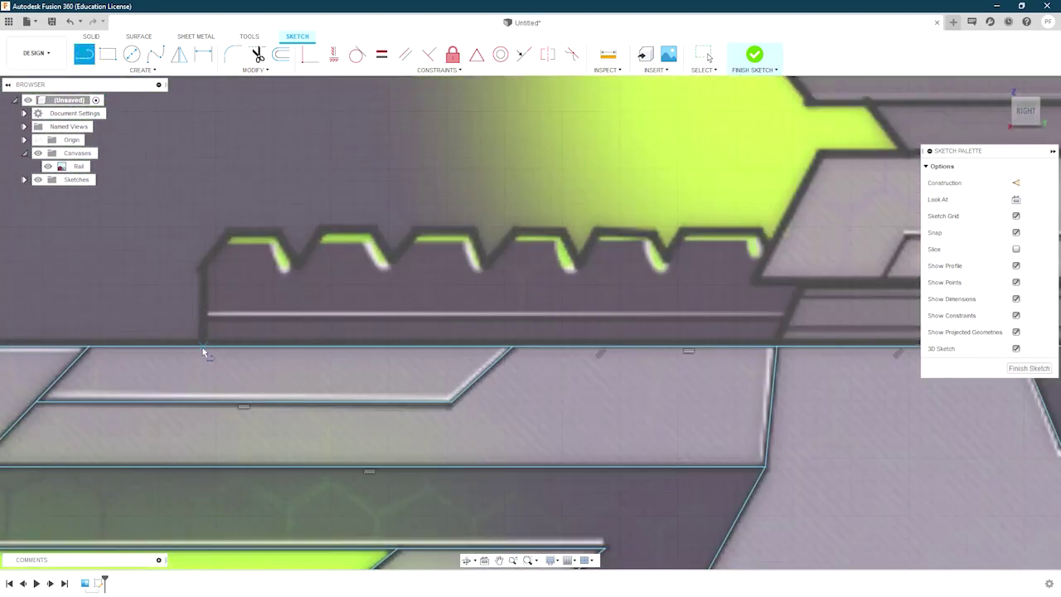
Step: Trace the first tooth's vertical edge, slope and flat top, plus a vertical line above it
{"action": "left_click", "coordinate": [202, 348]}
{"action": "left_click", "coordinate": [202, 263]}
{"action": "left_click", "coordinate": [233, 228]}
{"action": "scroll", "coordinate": [284, 231], "scroll_direction": "up", "scroll_amount": 3}
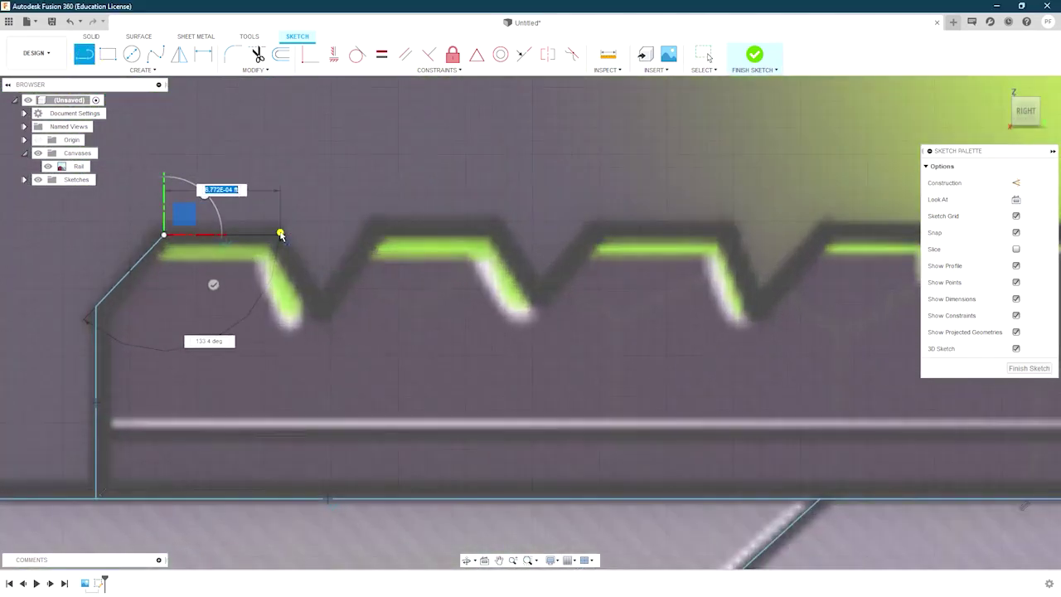
{"action": "left_click", "coordinate": [280, 236]}
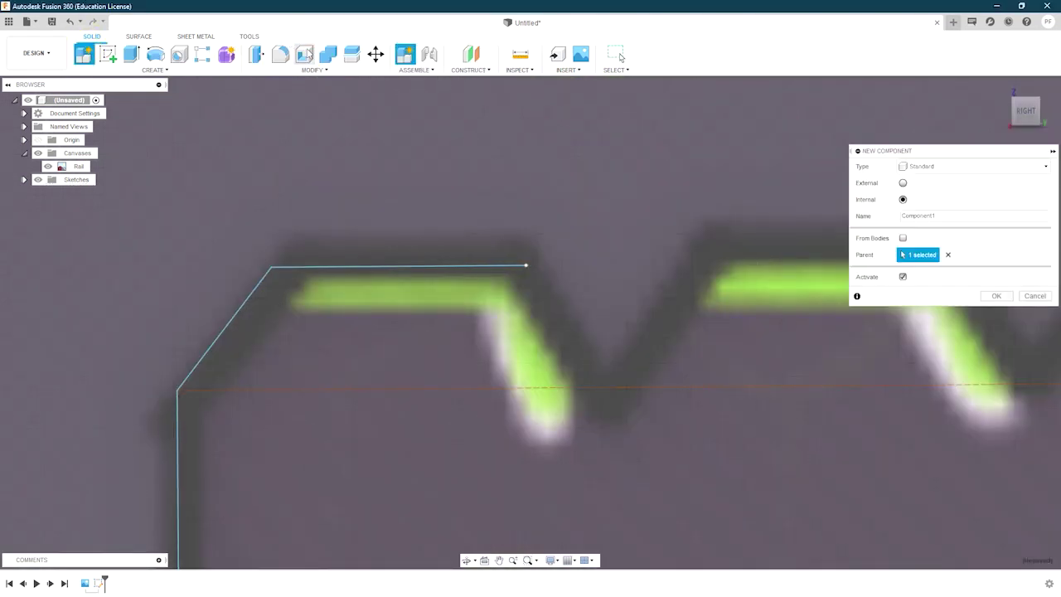
{"action": "left_click", "coordinate": [399, 266]}
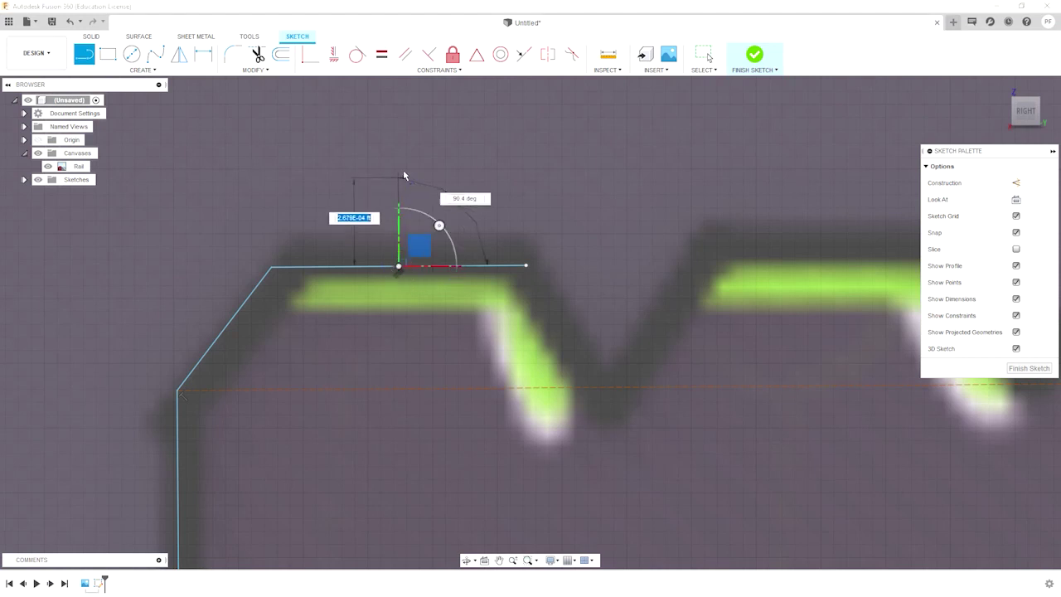
{"action": "left_click", "coordinate": [398, 171]}
Step: Pick the slanted tooth edge for mirroring with Create > Mirror
{"action": "key", "text": "Escape"}
{"action": "left_click", "coordinate": [225, 328]}
{"action": "left_click", "coordinate": [142, 70]}
{"action": "left_click", "coordinate": [107, 235]}
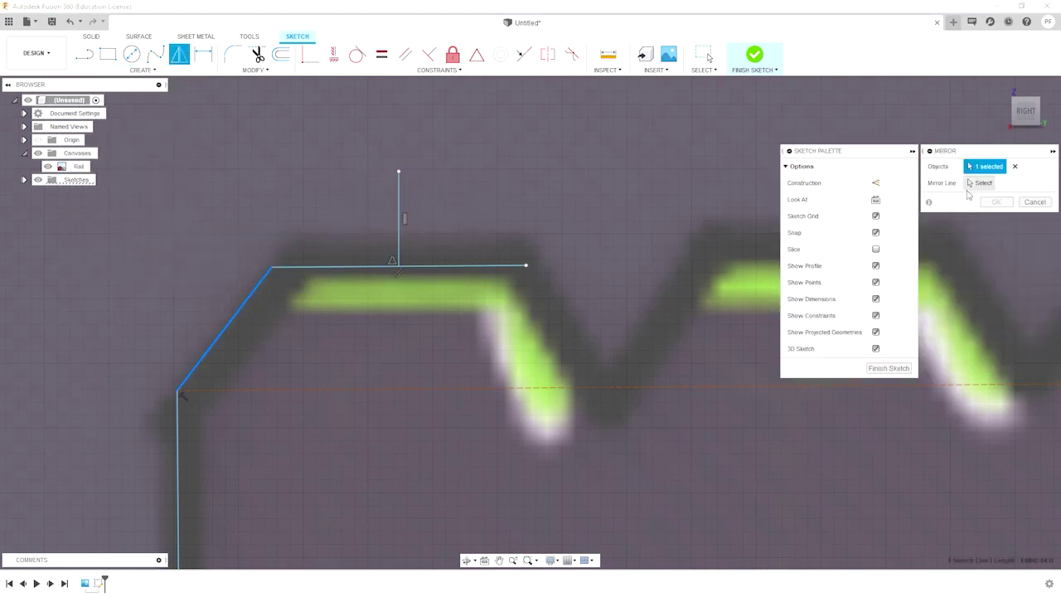
Step: Mirror the slanted tooth edge across the vertical line
{"action": "left_click", "coordinate": [398, 219]}
{"action": "key", "text": "Return"}
{"action": "scroll", "coordinate": [592, 221], "scroll_direction": "down", "scroll_amount": 2}
{"action": "middle_click_drag", "start_coordinate": [591, 277], "coordinate": [395, 299]}
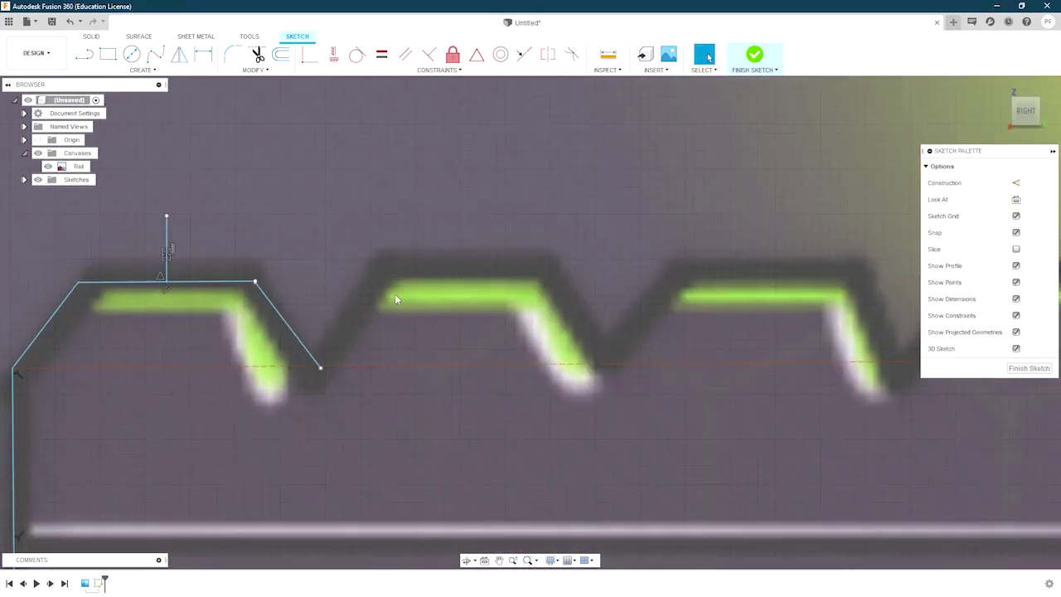
Step: Copy the tooth's slanted and top edges to the right to form the next tooth
{"action": "left_click", "coordinate": [292, 330]}
{"action": "left_click", "coordinate": [166, 283], "text": "shift"}
{"action": "key", "text": "m"}
{"action": "left_click_drag", "start_coordinate": [354, 325], "coordinate": [515, 323]}
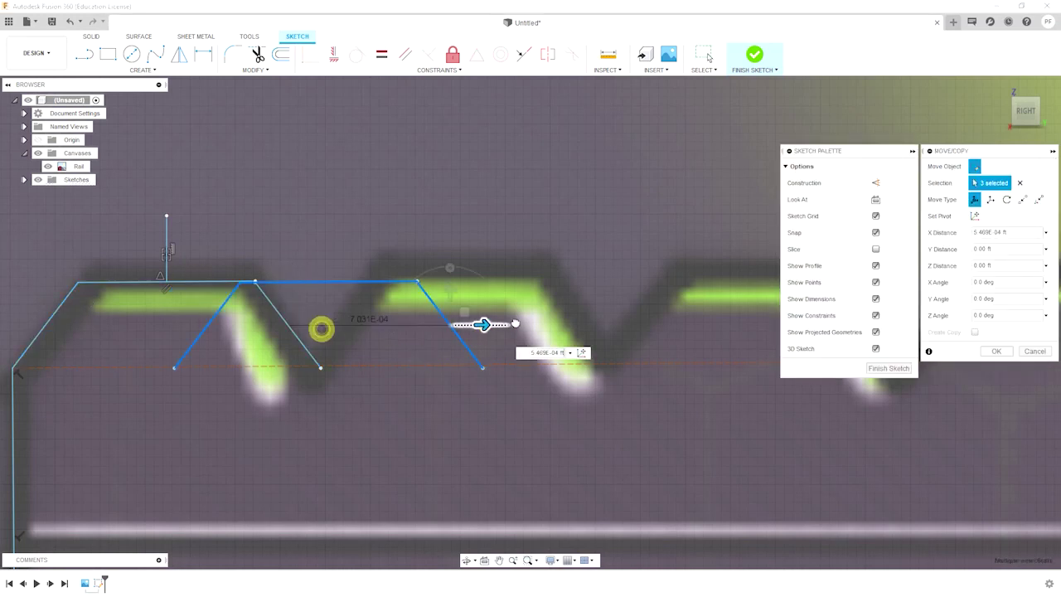
{"action": "scroll", "coordinate": [618, 324], "scroll_direction": "up", "scroll_amount": 3}
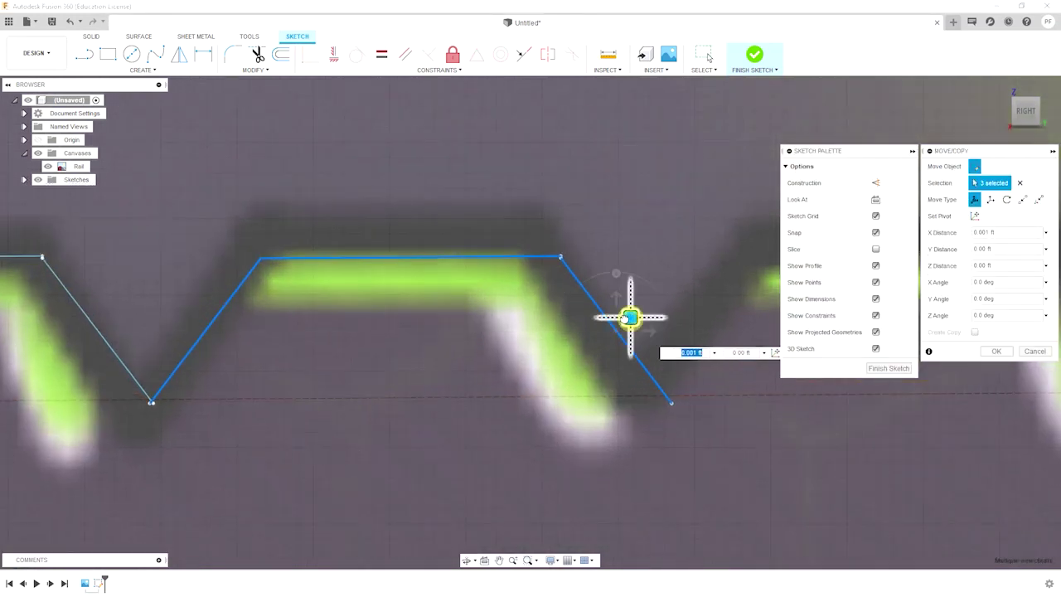
{"action": "key", "text": "Return"}
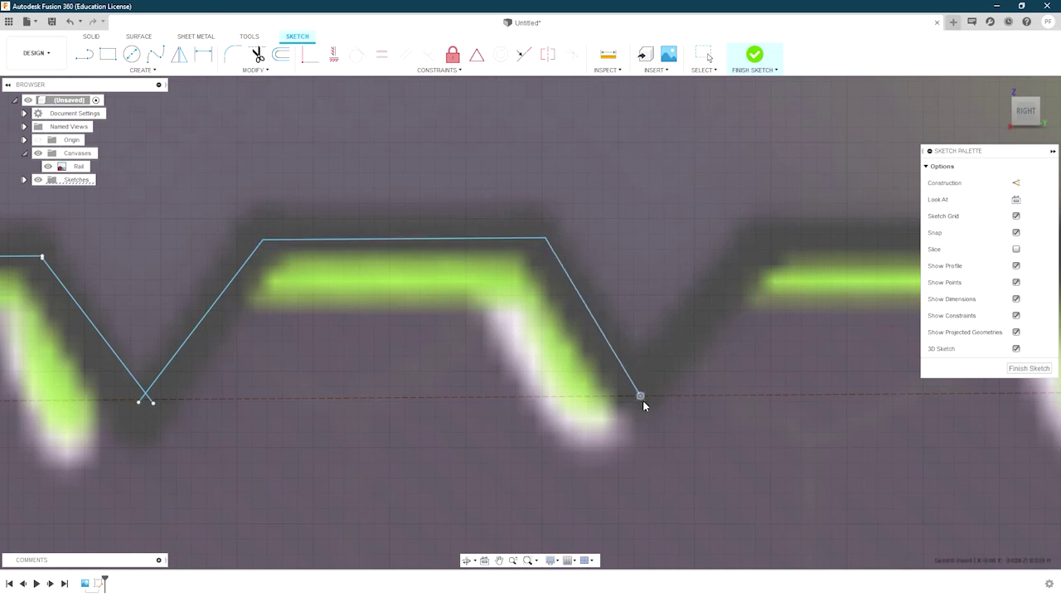
{"action": "scroll", "coordinate": [532, 369], "scroll_direction": "down", "scroll_amount": 3}
Step: Trim the leftover stubs below the V notches
{"action": "key", "text": "t"}
{"action": "scroll", "coordinate": [393, 368], "scroll_direction": "up", "scroll_amount": 2}
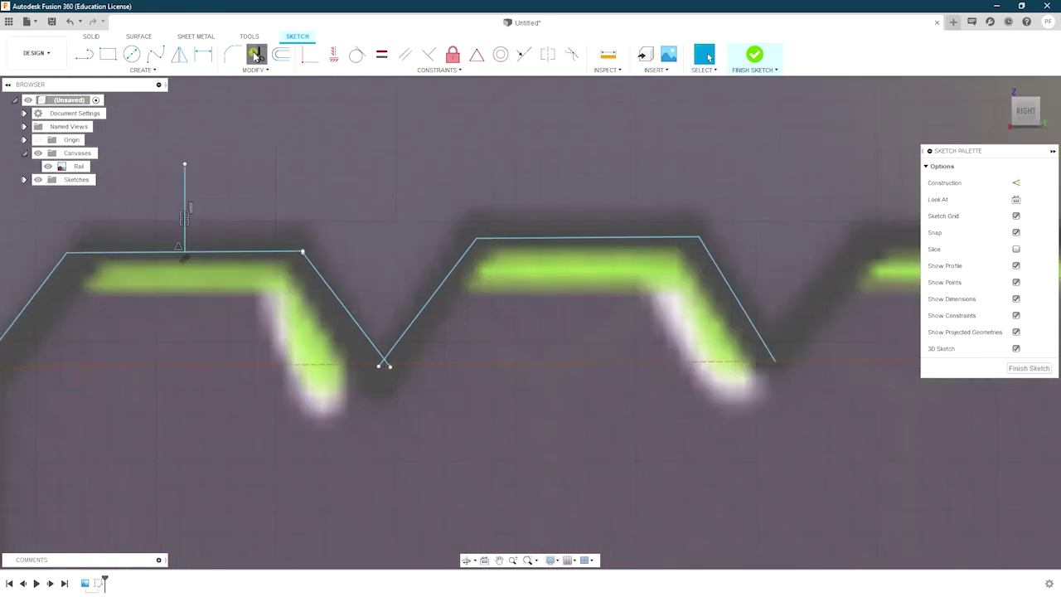
{"action": "scroll", "coordinate": [393, 367], "scroll_direction": "up", "scroll_amount": 5}
{"action": "left_click", "coordinate": [442, 365]}
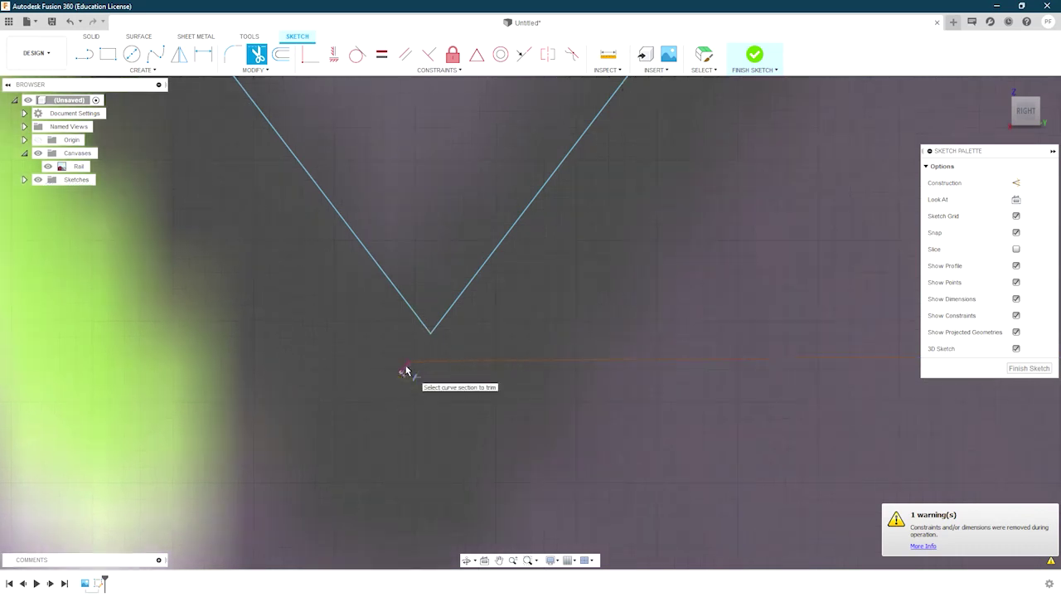
{"action": "key", "text": "Escape"}
{"action": "left_click", "coordinate": [401, 378]}
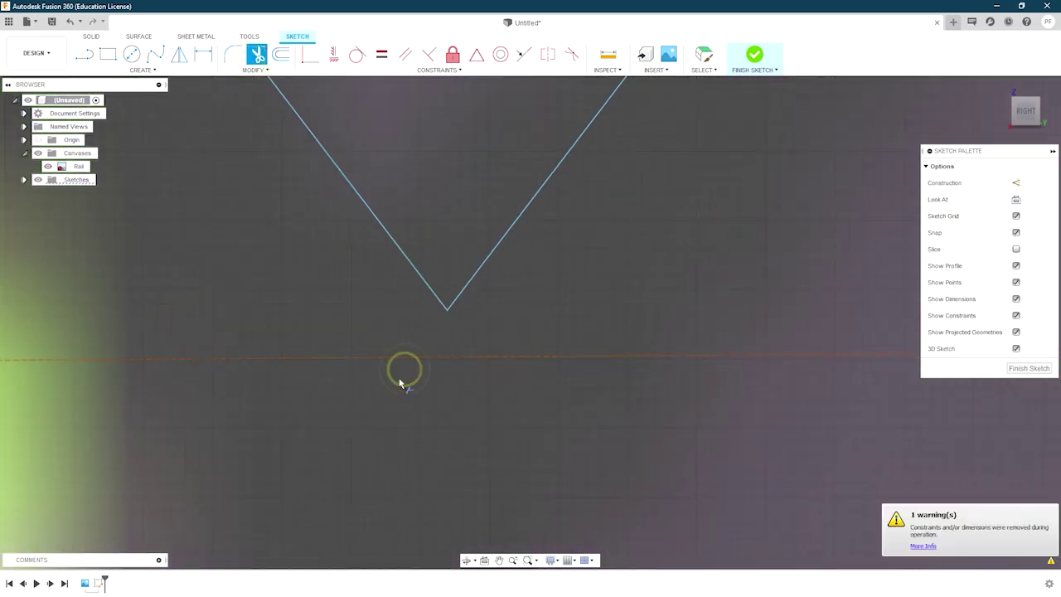
{"action": "scroll", "coordinate": [401, 378], "scroll_direction": "down", "scroll_amount": 5}
{"action": "key", "text": "Escape"}
Step: Shift the tooth's three segments slightly sideways to match the canvas image
{"action": "scroll", "coordinate": [467, 387], "scroll_direction": "down", "scroll_amount": 3}
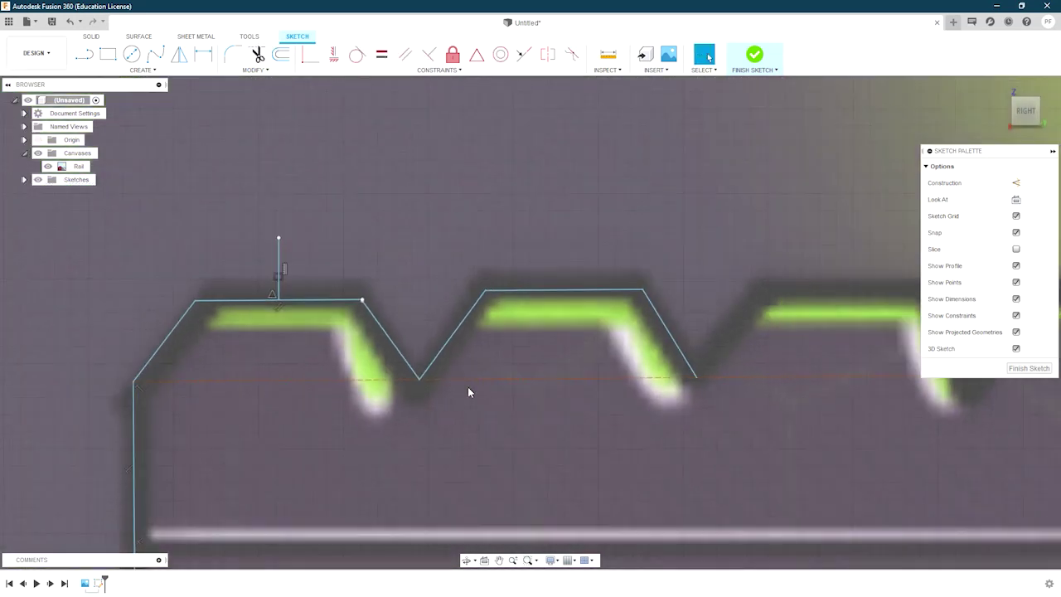
{"action": "scroll", "coordinate": [373, 292], "scroll_direction": "up", "scroll_amount": 2}
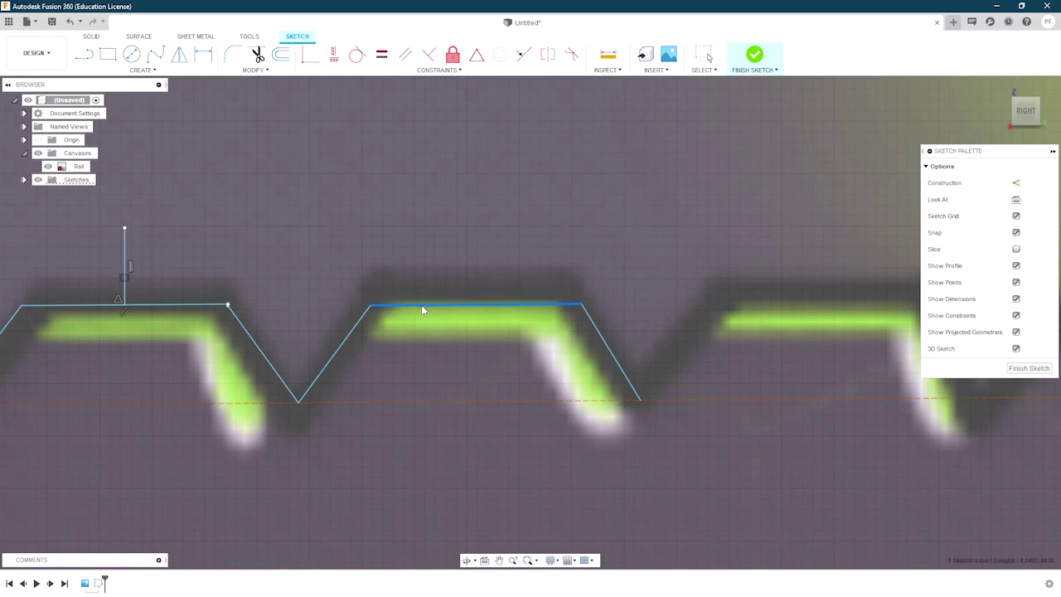
{"action": "key", "text": "m"}
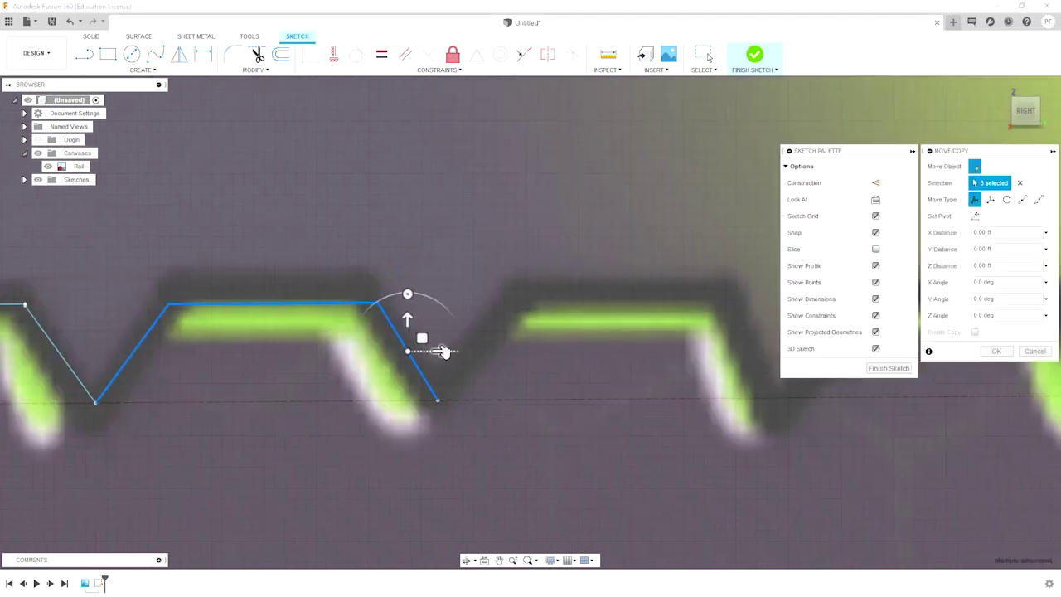
{"action": "middle_click_drag", "start_coordinate": [774, 351], "coordinate": [608, 348]}
{"action": "scroll", "coordinate": [609, 349], "scroll_direction": "up", "scroll_amount": 2}
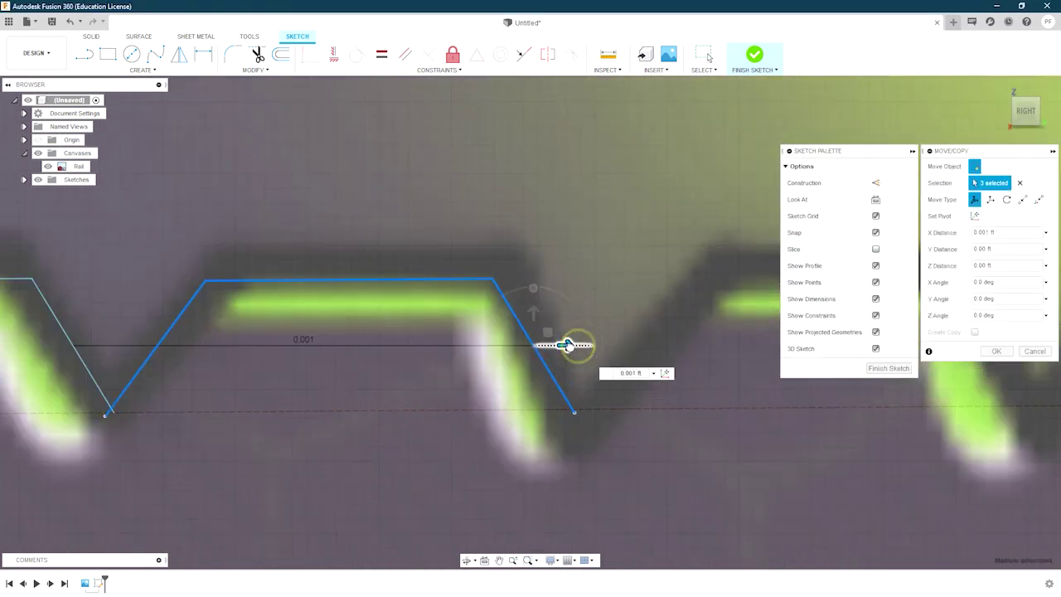
{"action": "left_click", "coordinate": [548, 330]}
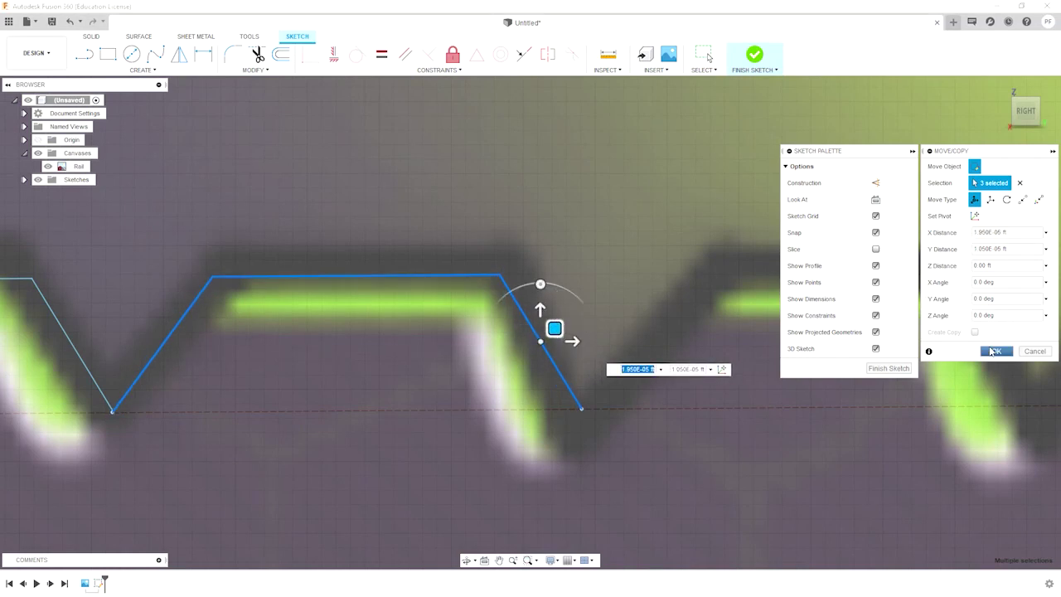
{"action": "left_click", "coordinate": [993, 352]}
{"action": "scroll", "coordinate": [442, 373], "scroll_direction": "down", "scroll_amount": 2}
{"action": "left_click", "coordinate": [509, 373]}
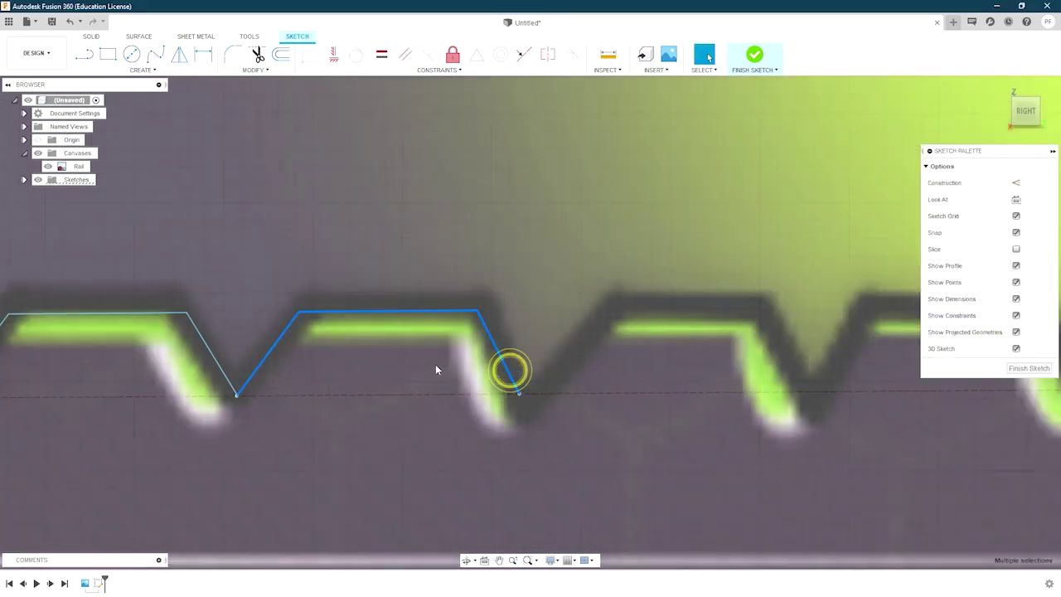
{"action": "key", "text": "m"}
{"action": "scroll", "coordinate": [651, 349], "scroll_direction": "up", "scroll_amount": 2}
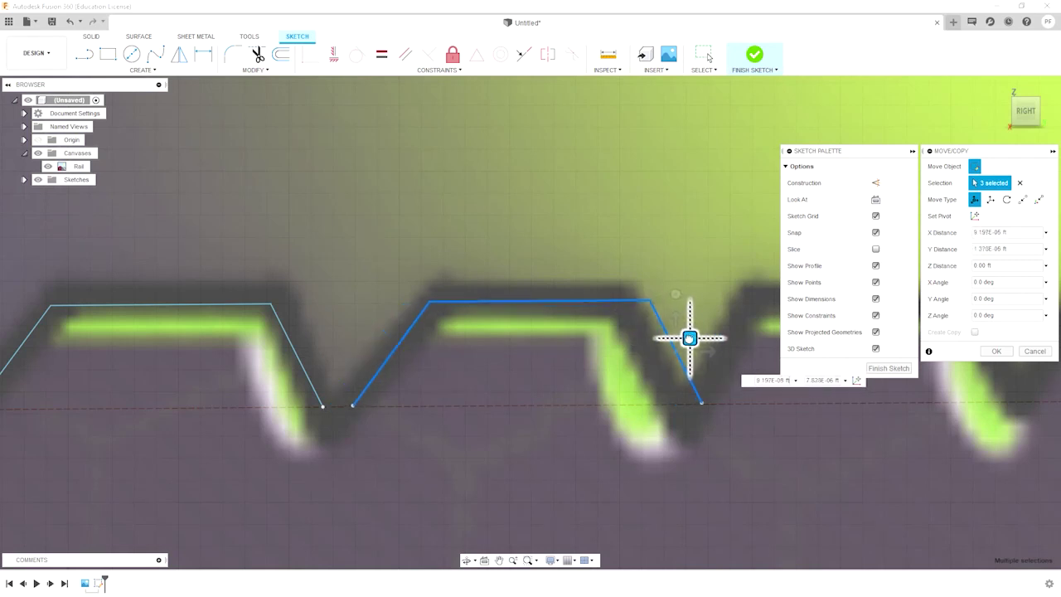
{"action": "key", "text": "Escape"}
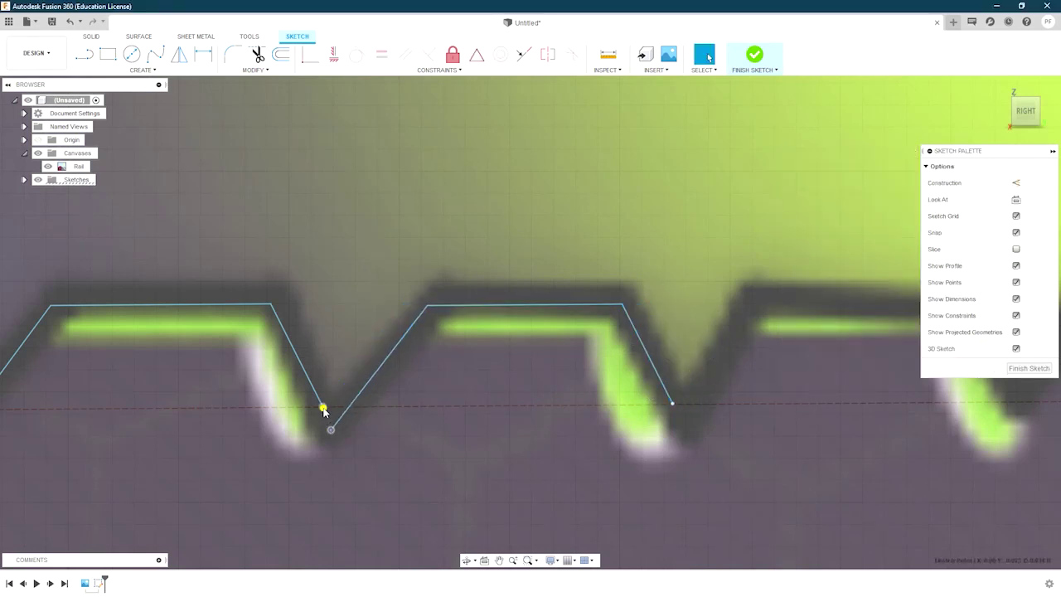
Step: Trim the overlap at the bottom of the tooth's V corner
{"action": "scroll", "coordinate": [331, 430], "scroll_direction": "up", "scroll_amount": 3}
{"action": "left_click", "coordinate": [327, 423]}
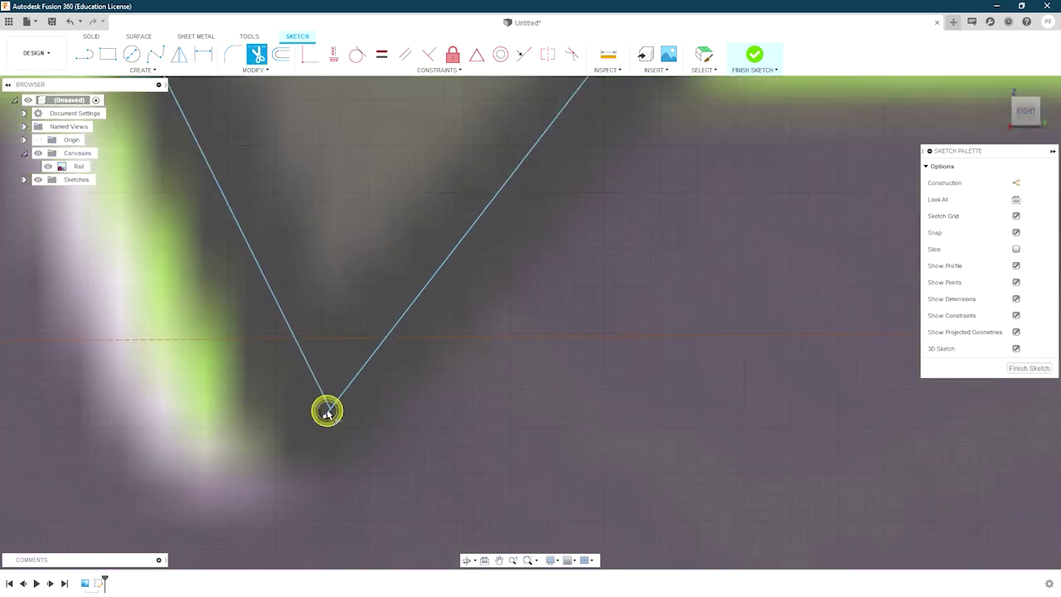
{"action": "key", "text": "Escape"}
{"action": "scroll", "coordinate": [326, 424], "scroll_direction": "down", "scroll_amount": 4}
{"action": "scroll", "coordinate": [326, 425], "scroll_direction": "up", "scroll_amount": 3}
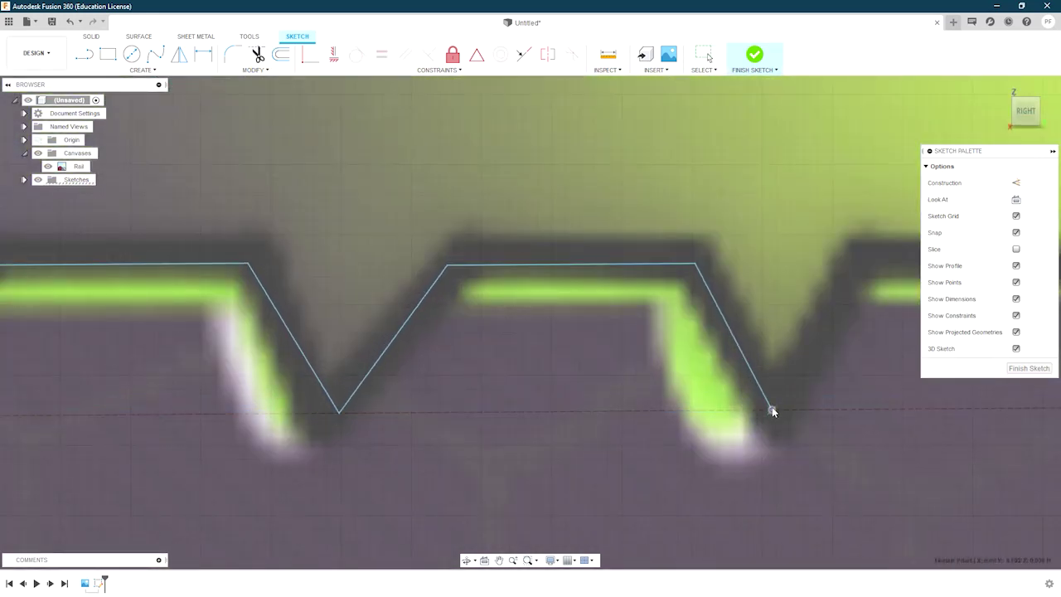
{"action": "left_click", "coordinate": [585, 432]}
{"action": "scroll", "coordinate": [586, 431], "scroll_direction": "down", "scroll_amount": 2}
{"action": "scroll", "coordinate": [585, 431], "scroll_direction": "up", "scroll_amount": 2}
Step: Shift the next tooth's segments sideways to align with the canvas
{"action": "left_click", "coordinate": [351, 406]}
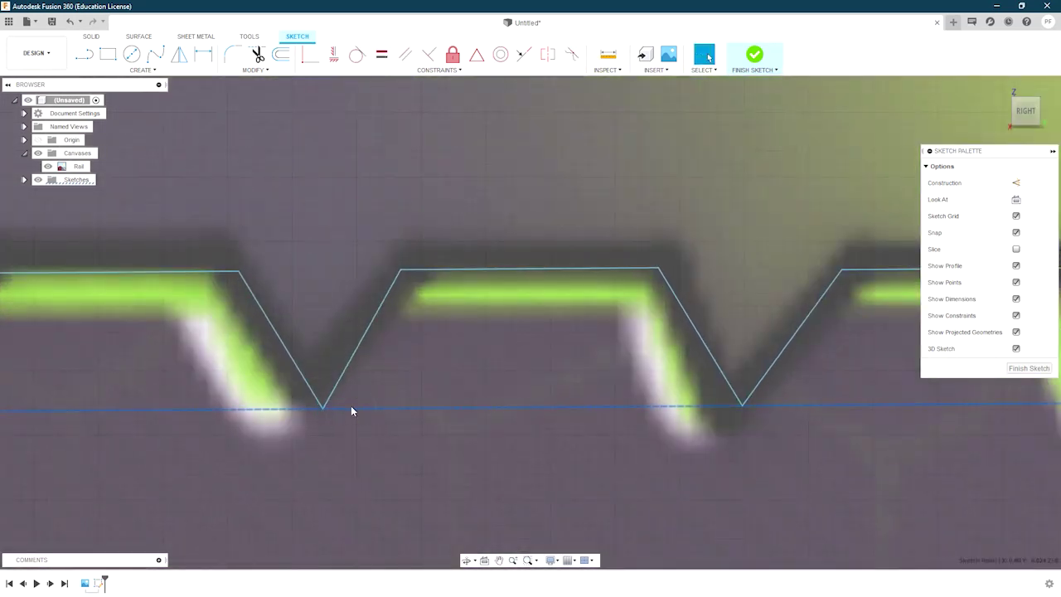
{"action": "scroll", "coordinate": [351, 408], "scroll_direction": "down", "scroll_amount": 3}
{"action": "scroll", "coordinate": [441, 401], "scroll_direction": "up", "scroll_amount": 1}
{"action": "middle_click_drag", "start_coordinate": [441, 402], "coordinate": [374, 377], "text": "shift"}
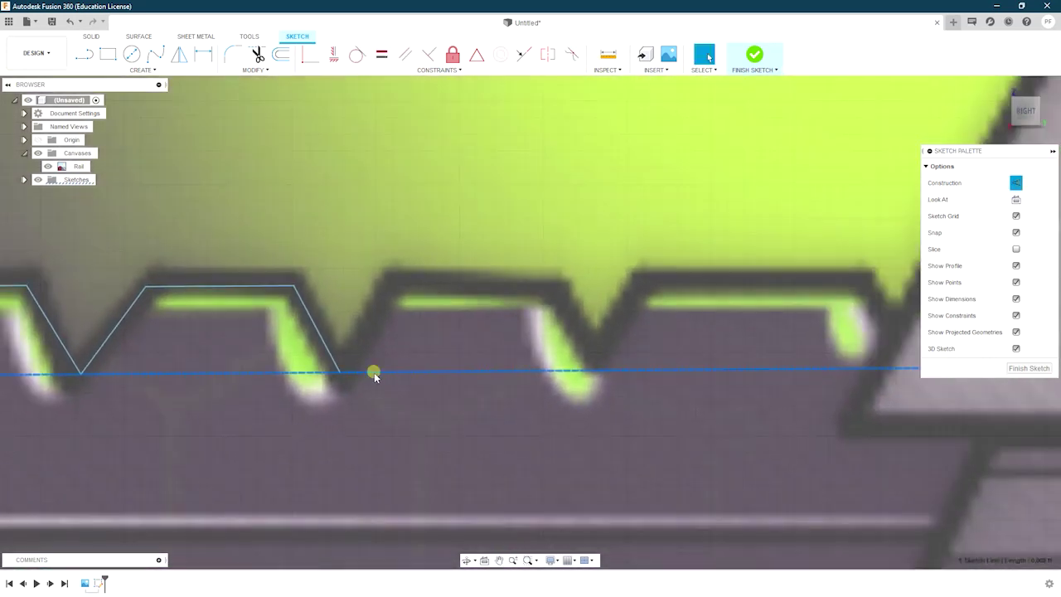
{"action": "scroll", "coordinate": [374, 383], "scroll_direction": "down", "scroll_amount": 3}
{"action": "scroll", "coordinate": [311, 389], "scroll_direction": "up", "scroll_amount": 2}
{"action": "scroll", "coordinate": [312, 390], "scroll_direction": "down", "scroll_amount": 2}
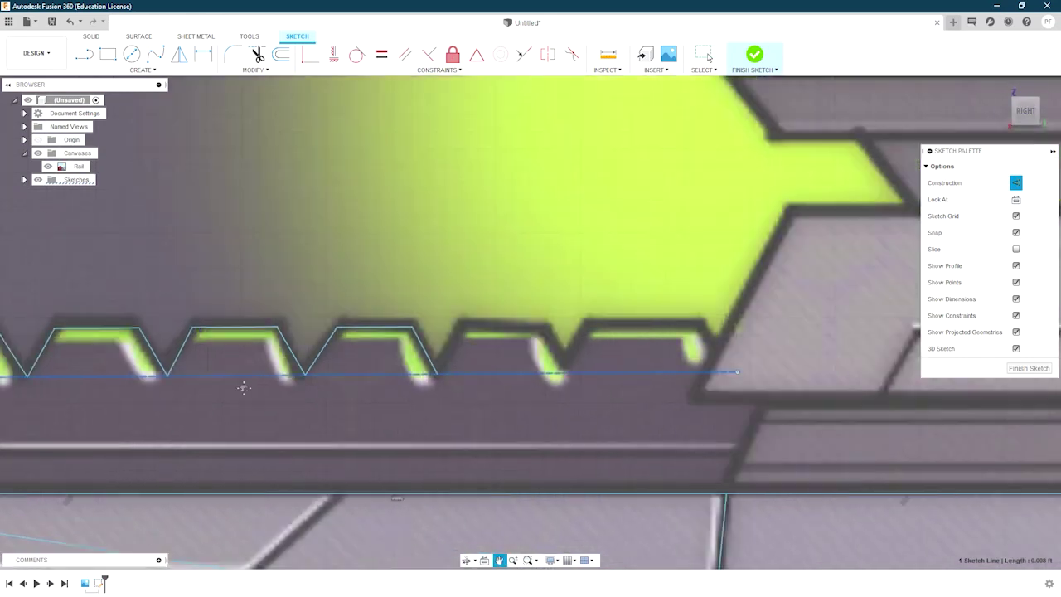
{"action": "scroll", "coordinate": [355, 346], "scroll_direction": "up", "scroll_amount": 1}
{"action": "key", "text": "m"}
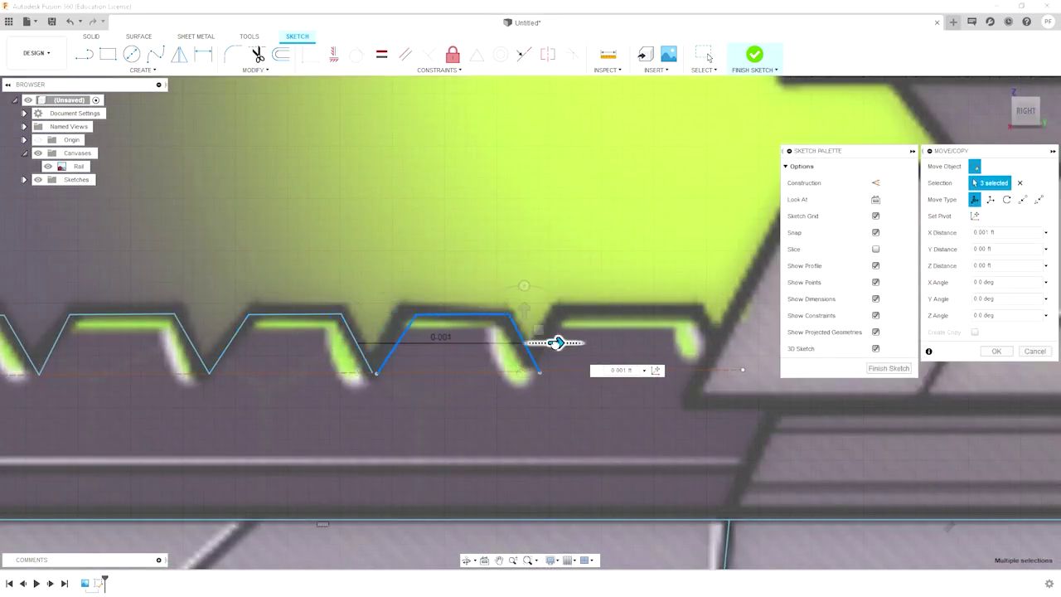
{"action": "scroll", "coordinate": [514, 340], "scroll_direction": "up", "scroll_amount": 3}
{"action": "left_click", "coordinate": [997, 352]}
{"action": "scroll", "coordinate": [514, 365], "scroll_direction": "down", "scroll_amount": 3}
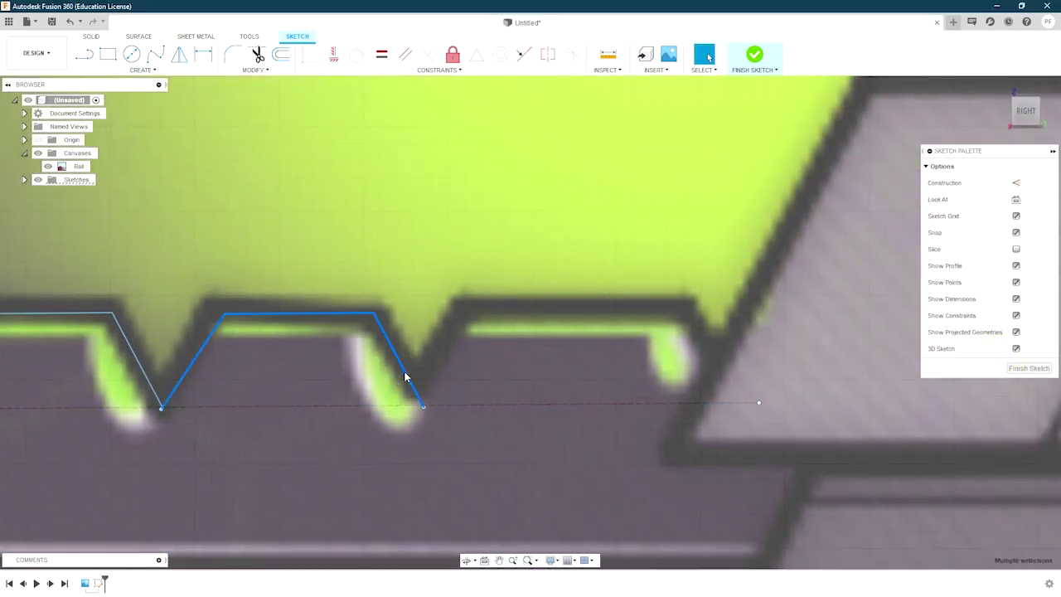
{"action": "key", "text": "m"}
{"action": "scroll", "coordinate": [656, 362], "scroll_direction": "up", "scroll_amount": 3}
{"action": "key", "text": "Return"}
Step: Trim the stub below that tooth's V corner
{"action": "scroll", "coordinate": [605, 372], "scroll_direction": "up", "scroll_amount": 1}
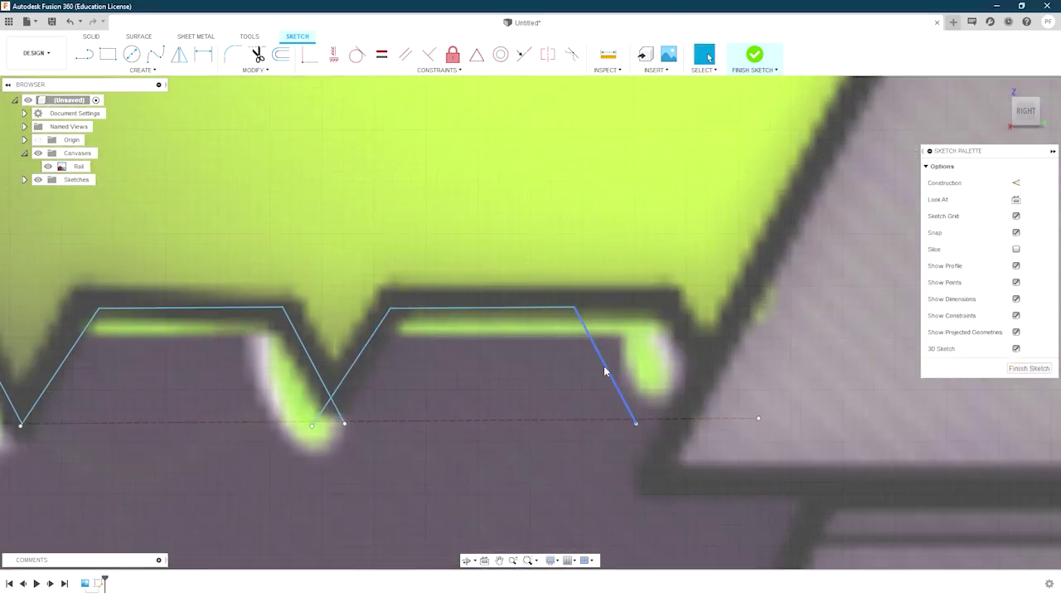
{"action": "scroll", "coordinate": [335, 414], "scroll_direction": "up", "scroll_amount": 3}
{"action": "left_click", "coordinate": [343, 416]}
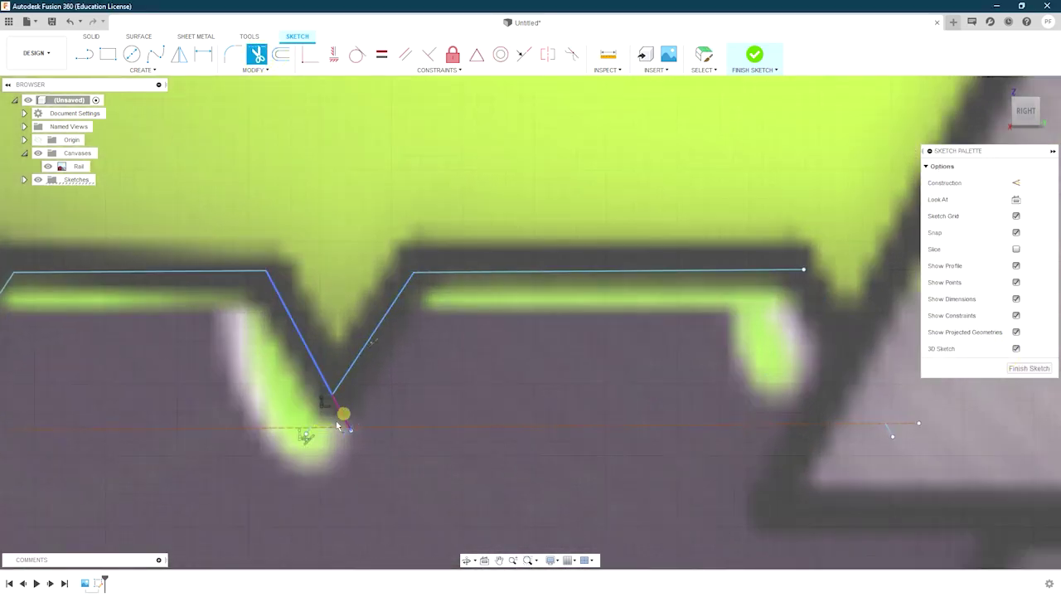
{"action": "scroll", "coordinate": [323, 419], "scroll_direction": "up", "scroll_amount": 3}
{"action": "scroll", "coordinate": [508, 410], "scroll_direction": "down", "scroll_amount": 3}
{"action": "scroll", "coordinate": [687, 419], "scroll_direction": "up", "scroll_amount": 2}
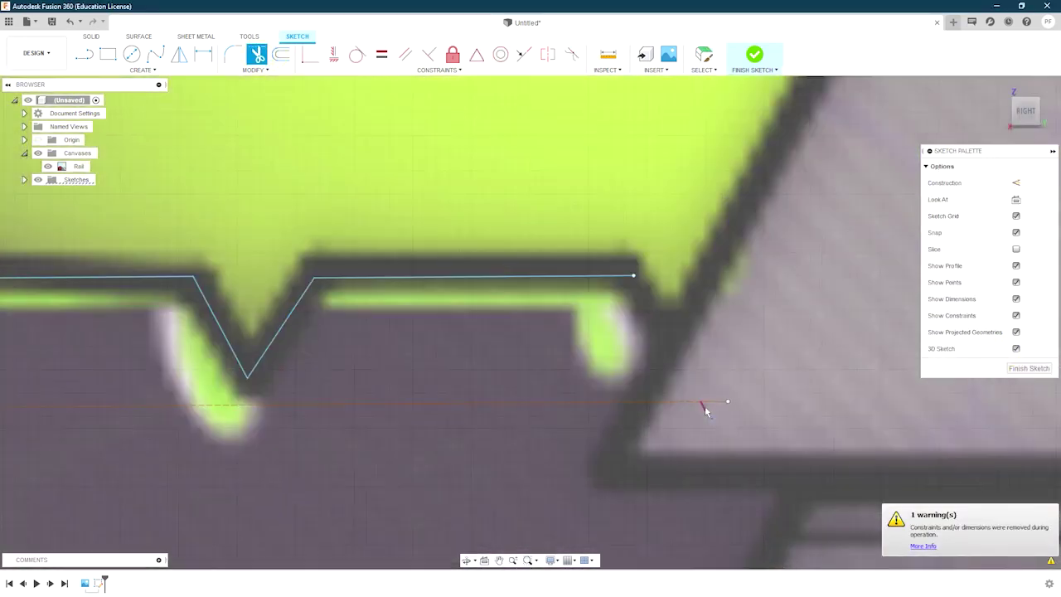
{"action": "scroll", "coordinate": [705, 407], "scroll_direction": "down", "scroll_amount": 2}
{"action": "middle_click_drag", "start_coordinate": [705, 407], "coordinate": [398, 391]}
{"action": "scroll", "coordinate": [584, 357], "scroll_direction": "up", "scroll_amount": 1}
{"action": "scroll", "coordinate": [575, 350], "scroll_direction": "up", "scroll_amount": 2}
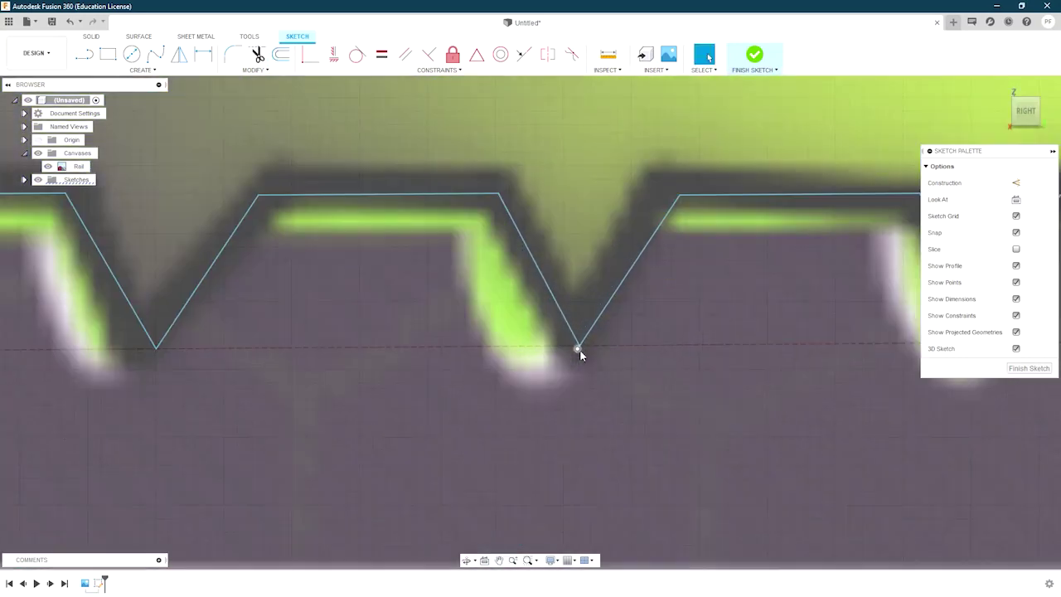
{"action": "scroll", "coordinate": [382, 191], "scroll_direction": "up", "scroll_amount": 2}
{"action": "scroll", "coordinate": [633, 456], "scroll_direction": "down", "scroll_amount": 3}
{"action": "scroll", "coordinate": [450, 386], "scroll_direction": "down", "scroll_amount": 2}
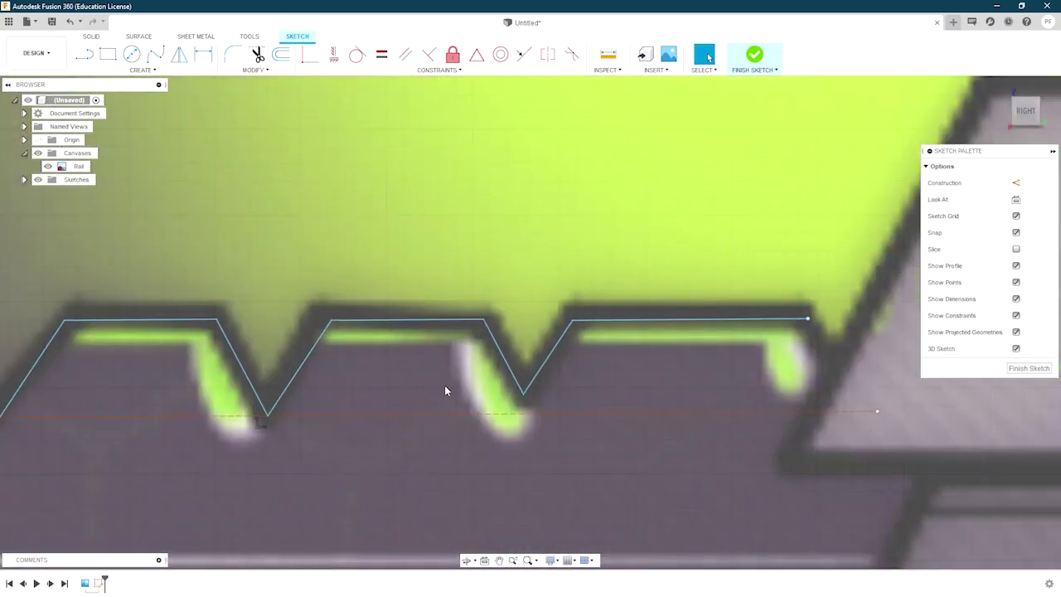
{"action": "scroll", "coordinate": [557, 428], "scroll_direction": "up", "scroll_amount": 2}
{"action": "key", "text": "Escape"}
Step: Draw the slanted edge from the final tooth down to the baseline
{"action": "scroll", "coordinate": [673, 412], "scroll_direction": "up", "scroll_amount": 2}
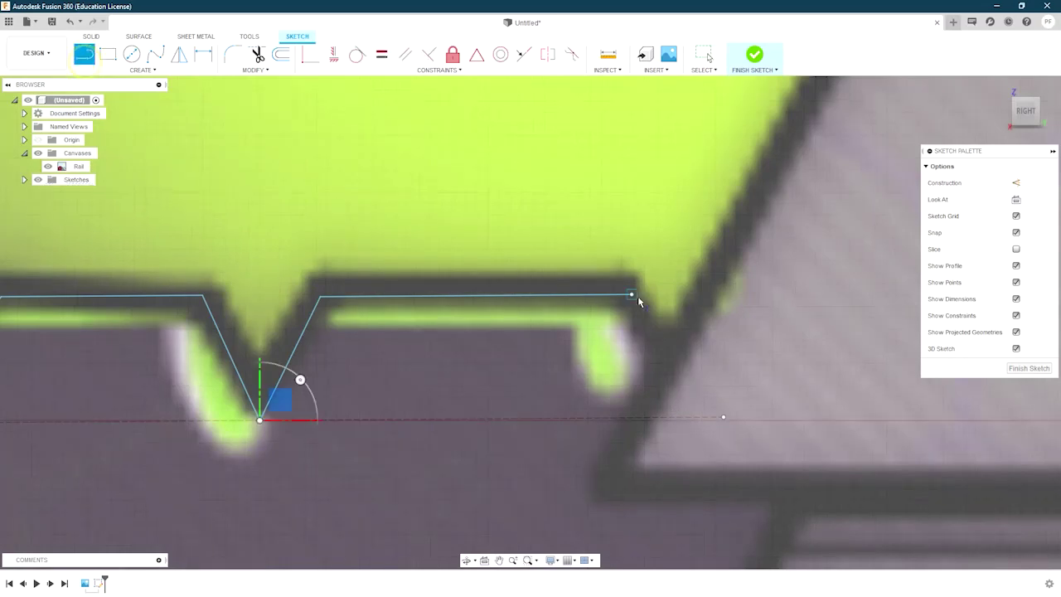
{"action": "scroll", "coordinate": [631, 410], "scroll_direction": "down", "scroll_amount": 2}
{"action": "scroll", "coordinate": [631, 410], "scroll_direction": "up", "scroll_amount": 2}
{"action": "left_click", "coordinate": [729, 423]}
{"action": "key", "text": "Escape"}
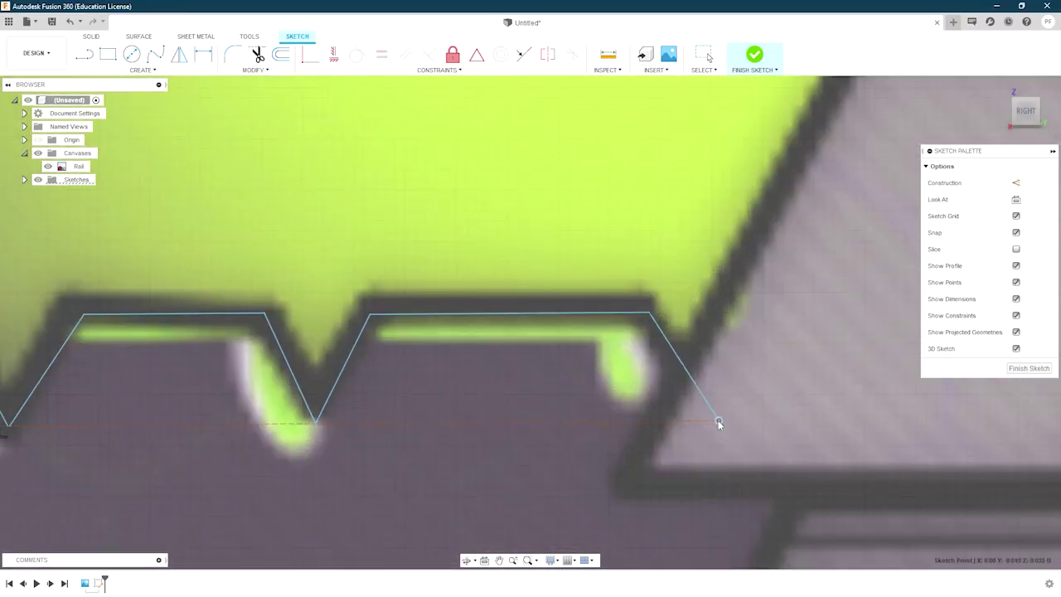
{"action": "key", "text": "Escape"}
{"action": "scroll", "coordinate": [716, 419], "scroll_direction": "down", "scroll_amount": 3}
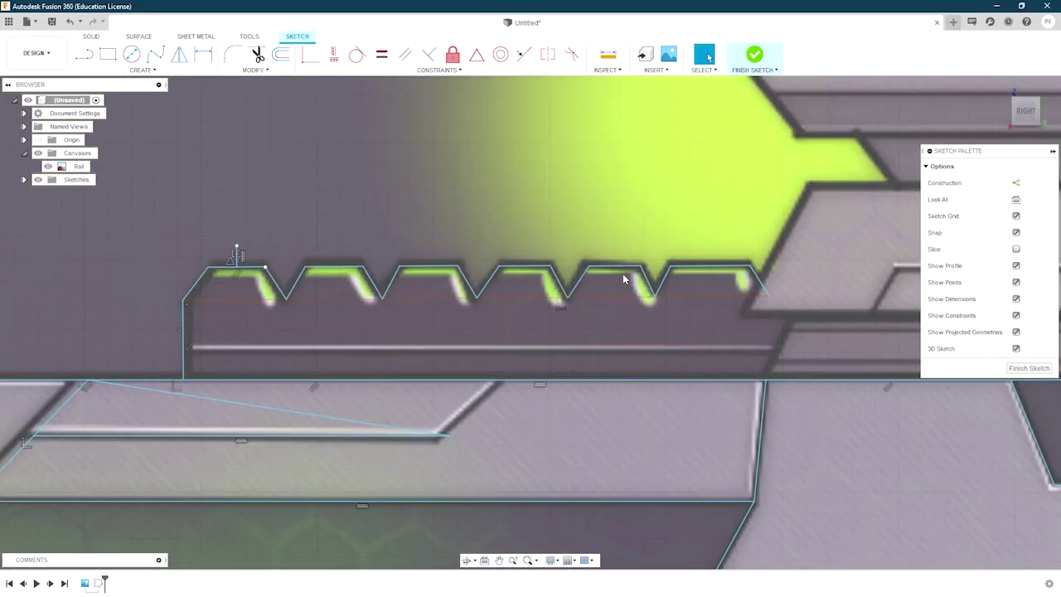
{"action": "scroll", "coordinate": [623, 279], "scroll_direction": "up", "scroll_amount": 1}
Step: Trace the angled edge from the baseline corner up to the rail's left corner
{"action": "scroll", "coordinate": [563, 332], "scroll_direction": "up", "scroll_amount": 2}
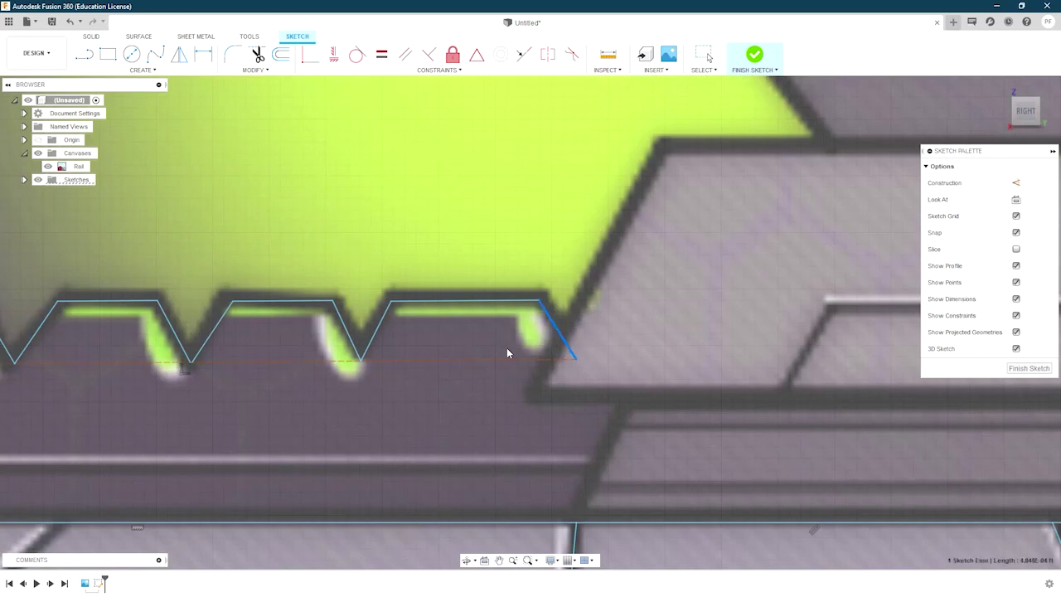
{"action": "scroll", "coordinate": [498, 365], "scroll_direction": "down", "scroll_amount": 3}
{"action": "scroll", "coordinate": [461, 419], "scroll_direction": "up", "scroll_amount": 3}
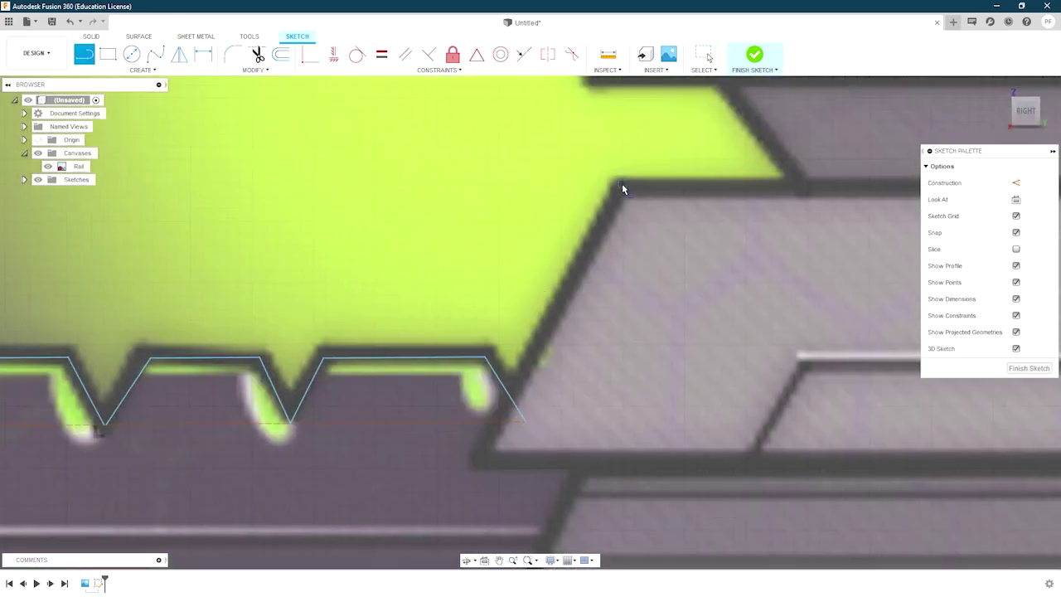
{"action": "left_click", "coordinate": [622, 184]}
{"action": "scroll", "coordinate": [475, 460], "scroll_direction": "down", "scroll_amount": 2}
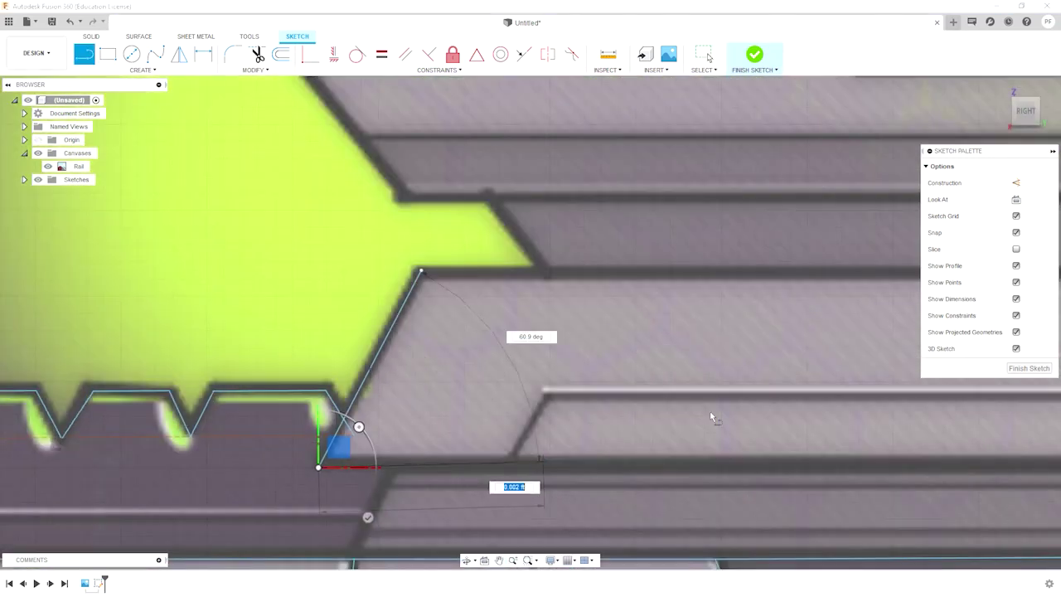
{"action": "scroll", "coordinate": [673, 419], "scroll_direction": "up", "scroll_amount": 5}
{"action": "scroll", "coordinate": [673, 419], "scroll_direction": "up", "scroll_amount": 1}
{"action": "left_click", "coordinate": [709, 439]}
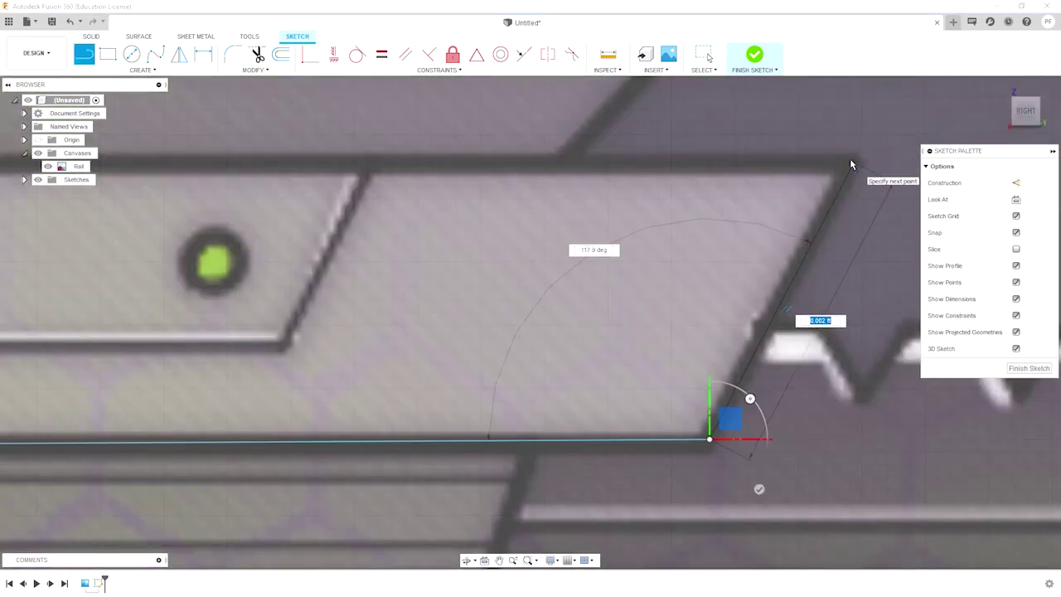
{"action": "scroll", "coordinate": [276, 268], "scroll_direction": "down", "scroll_amount": 2}
{"action": "scroll", "coordinate": [357, 226], "scroll_direction": "down", "scroll_amount": 2}
{"action": "left_click", "coordinate": [362, 227]}
{"action": "key", "text": "Escape"}
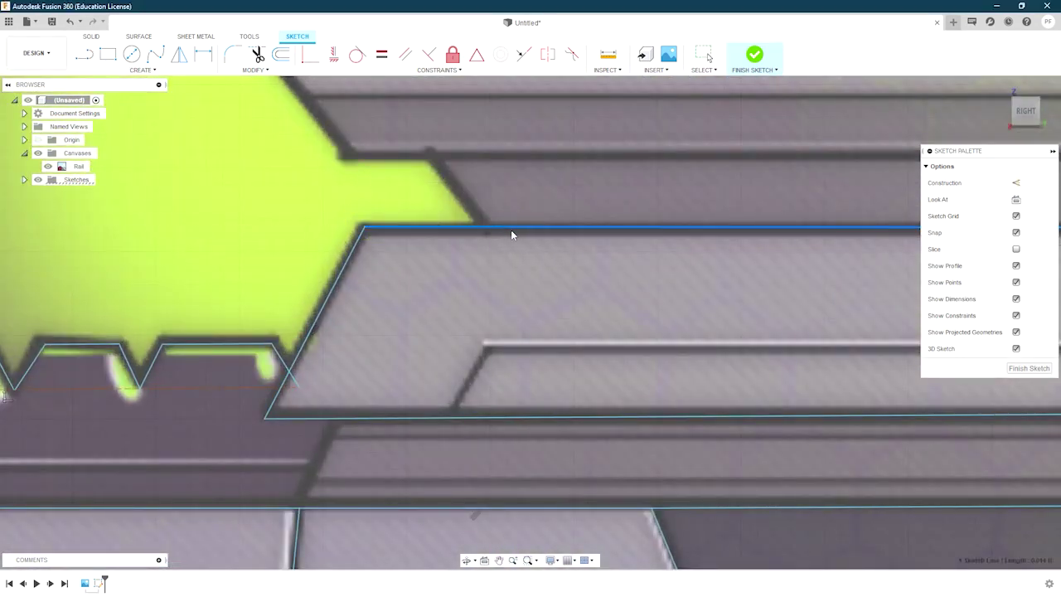
Step: Draw a line along the green shape's slanted edge to the rail's top corner
{"action": "left_click", "coordinate": [423, 135]}
{"action": "left_click", "coordinate": [485, 228]}
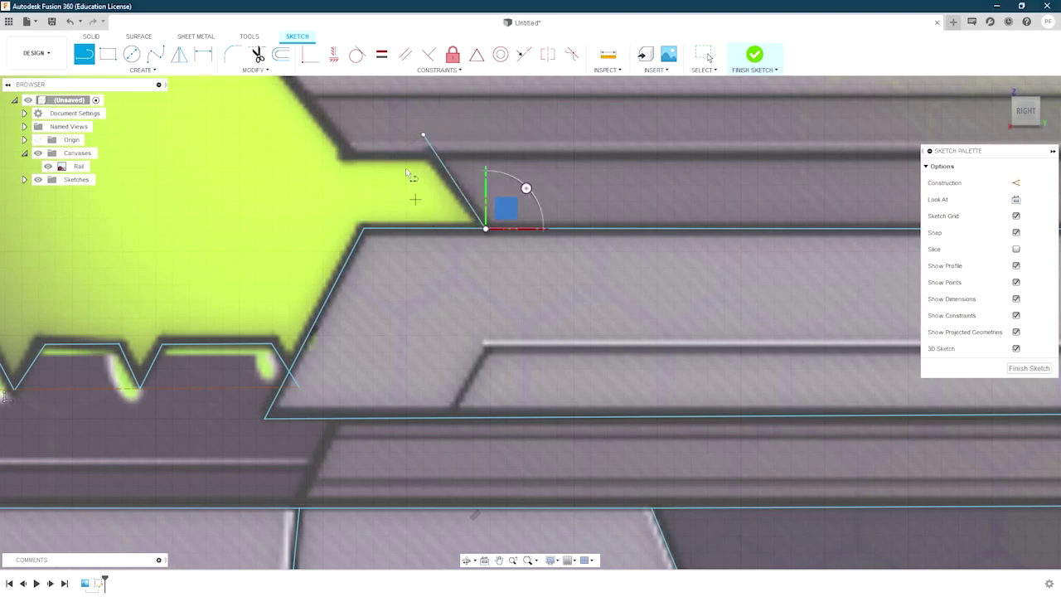
{"action": "mouse_move", "coordinate": [472, 252]}
{"action": "middle_mouse_down"}
{"action": "mouse_move", "coordinate": [296, 301]}
{"action": "mouse_move", "coordinate": [317, 331]}
{"action": "middle_mouse_up"}
{"action": "scroll", "coordinate": [316, 332], "scroll_direction": "up", "scroll_amount": 2}
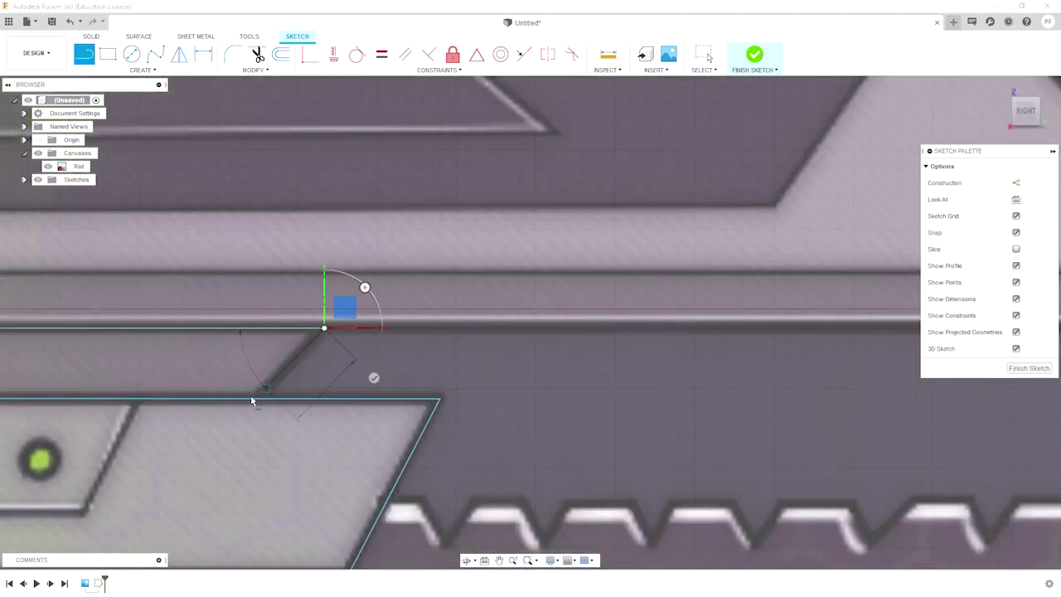
{"action": "scroll", "coordinate": [248, 381], "scroll_direction": "down", "scroll_amount": 3}
{"action": "scroll", "coordinate": [379, 207], "scroll_direction": "up", "scroll_amount": 4}
{"action": "key", "text": "t"}
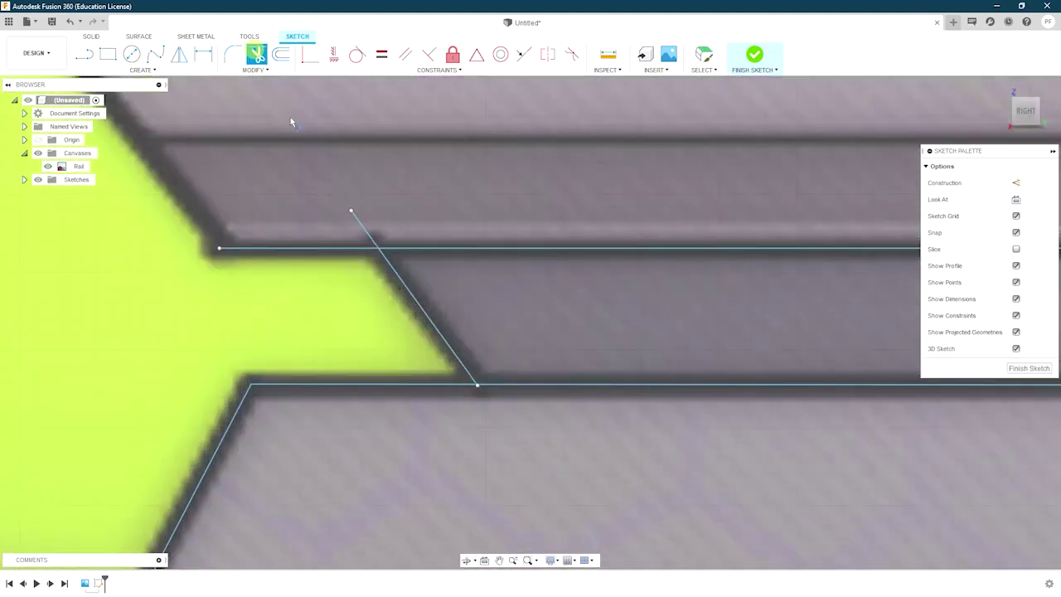
{"action": "scroll", "coordinate": [241, 223], "scroll_direction": "down", "scroll_amount": 5}
{"action": "key", "text": "Escape"}
Step: Trace the rail's upper edge to the triangle's peak, closing at the lower corner
{"action": "left_click", "coordinate": [233, 230]}
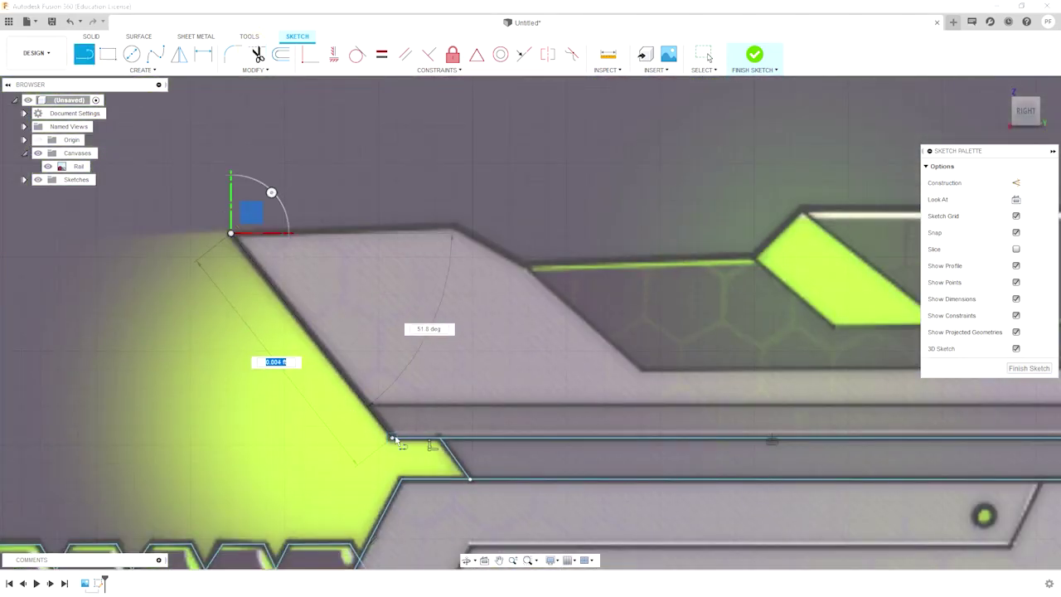
{"action": "left_click", "coordinate": [390, 437]}
{"action": "scroll", "coordinate": [324, 230], "scroll_direction": "down", "scroll_amount": 1}
{"action": "left_click", "coordinate": [324, 230]}
{"action": "scroll", "coordinate": [461, 224], "scroll_direction": "up", "scroll_amount": 3}
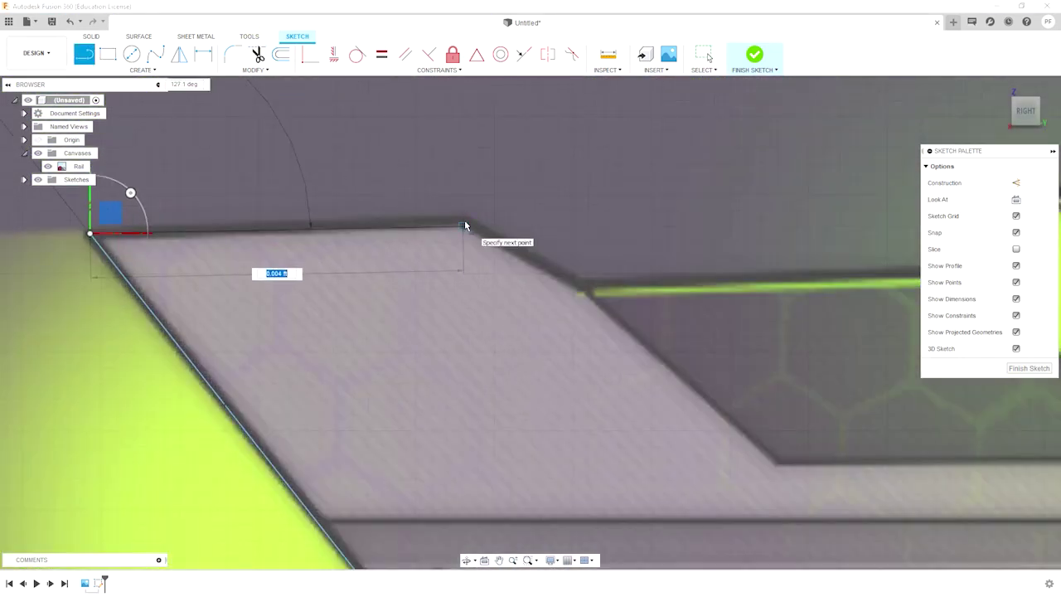
{"action": "scroll", "coordinate": [461, 224], "scroll_direction": "up", "scroll_amount": 1}
{"action": "left_click", "coordinate": [461, 224]}
{"action": "left_click", "coordinate": [608, 305]}
{"action": "middle_click_drag", "start_coordinate": [607, 304], "coordinate": [525, 289]}
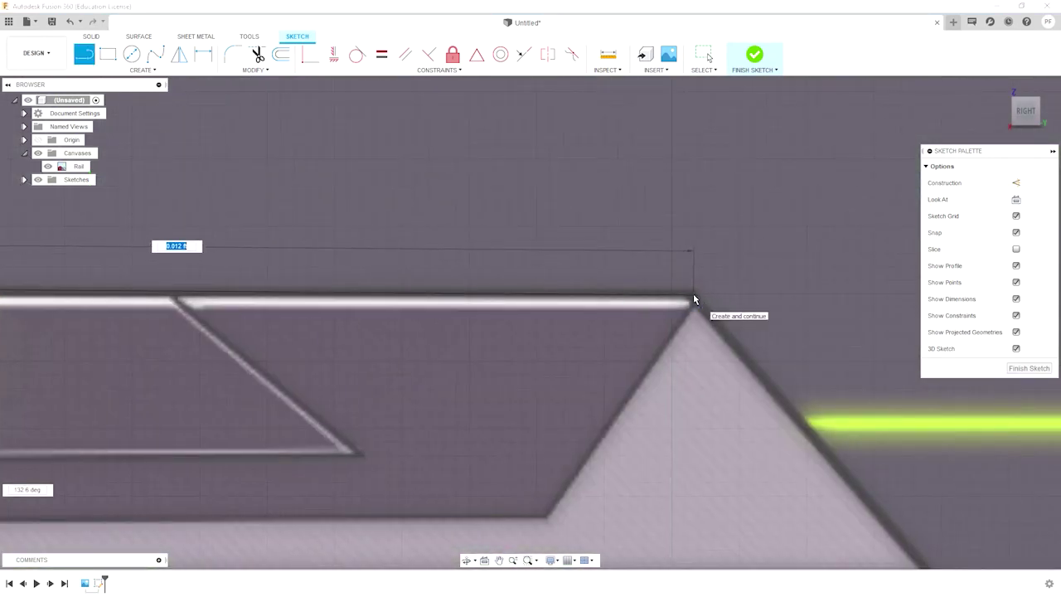
{"action": "left_click", "coordinate": [694, 298]}
{"action": "middle_click_drag", "start_coordinate": [741, 343], "coordinate": [713, 416]}
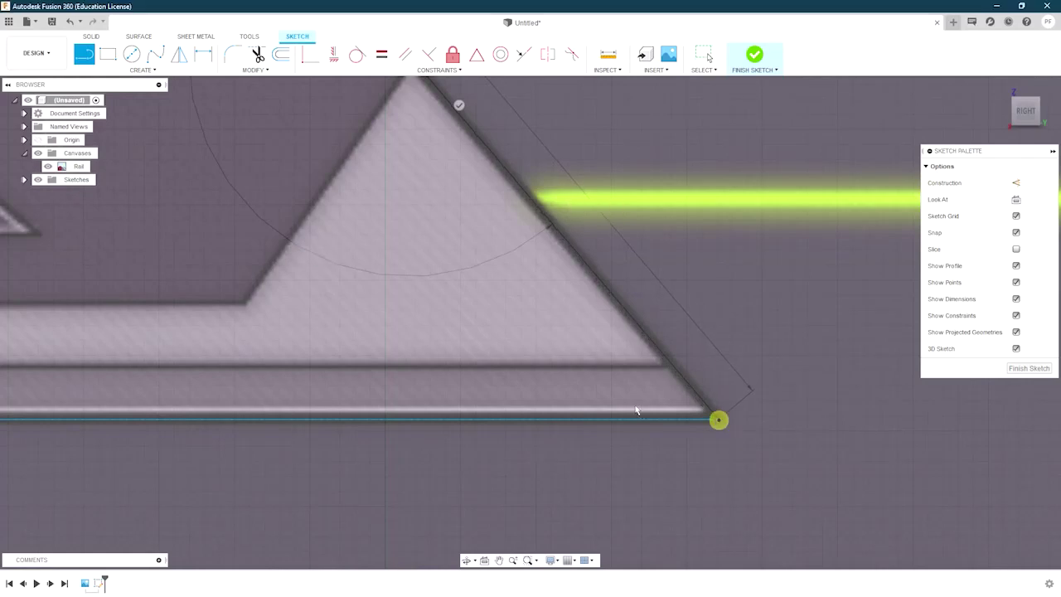
{"action": "scroll", "coordinate": [636, 410], "scroll_direction": "down", "scroll_amount": 3}
{"action": "left_click", "coordinate": [704, 54]}
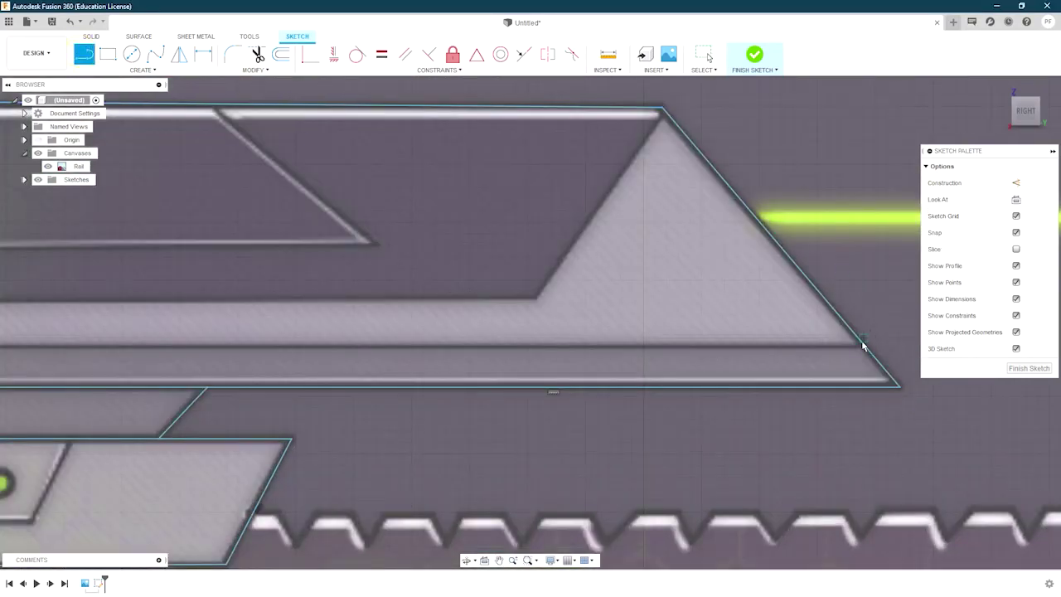
{"action": "scroll", "coordinate": [862, 345], "scroll_direction": "down", "scroll_amount": 3}
{"action": "scroll", "coordinate": [498, 332], "scroll_direction": "up", "scroll_amount": 4}
Step: Trim the stray line end overhanging the green edge
{"action": "key", "text": "t"}
{"action": "scroll", "coordinate": [221, 328], "scroll_direction": "up", "scroll_amount": 2}
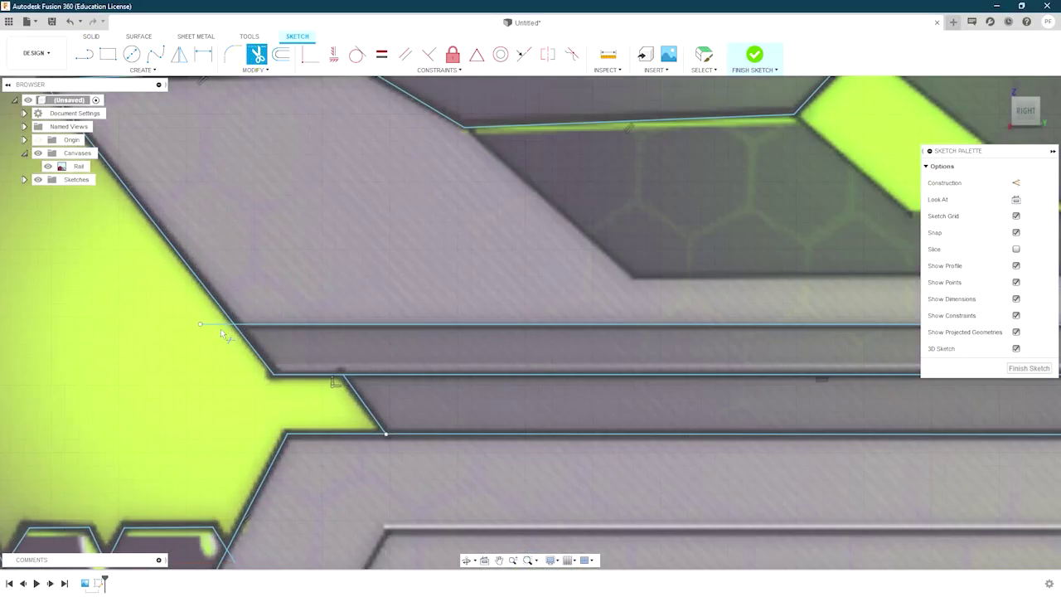
{"action": "left_click", "coordinate": [221, 328]}
{"action": "scroll", "coordinate": [221, 328], "scroll_direction": "down", "scroll_amount": 2}
{"action": "key", "text": "Escape"}
Step: Outline the green slanted panel as a closed profile through its corners
{"action": "scroll", "coordinate": [547, 251], "scroll_direction": "up", "scroll_amount": 2}
{"action": "left_click", "coordinate": [426, 224]}
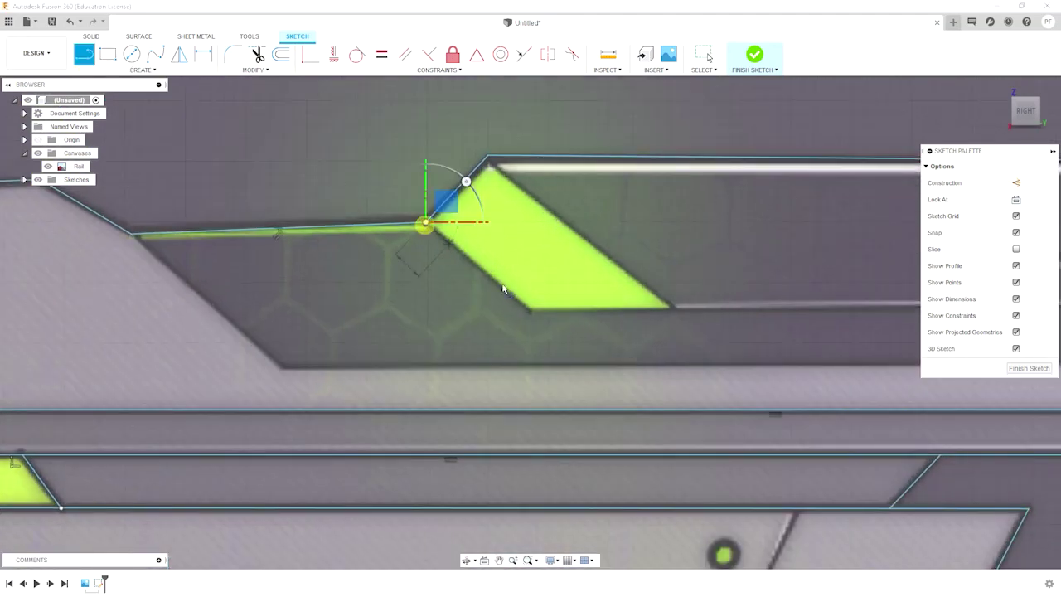
{"action": "left_click", "coordinate": [533, 308]}
{"action": "scroll", "coordinate": [659, 310], "scroll_direction": "up", "scroll_amount": 5}
{"action": "left_click", "coordinate": [522, 171]}
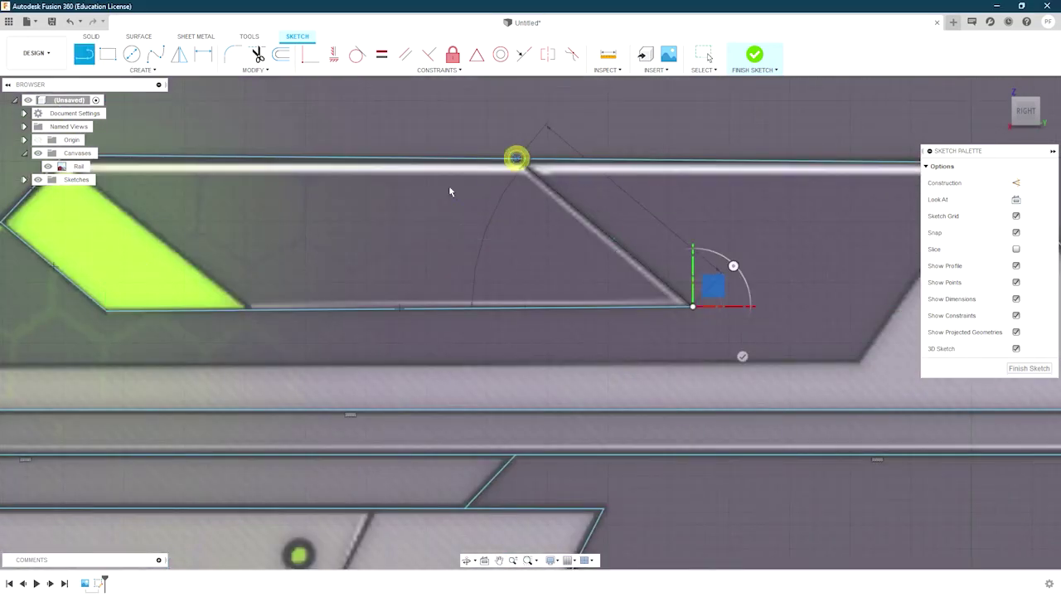
{"action": "middle_click_drag", "start_coordinate": [450, 190], "coordinate": [620, 186]}
{"action": "left_click", "coordinate": [709, 57]}
{"action": "left_click", "coordinate": [422, 306]}
{"action": "key", "text": "Escape"}
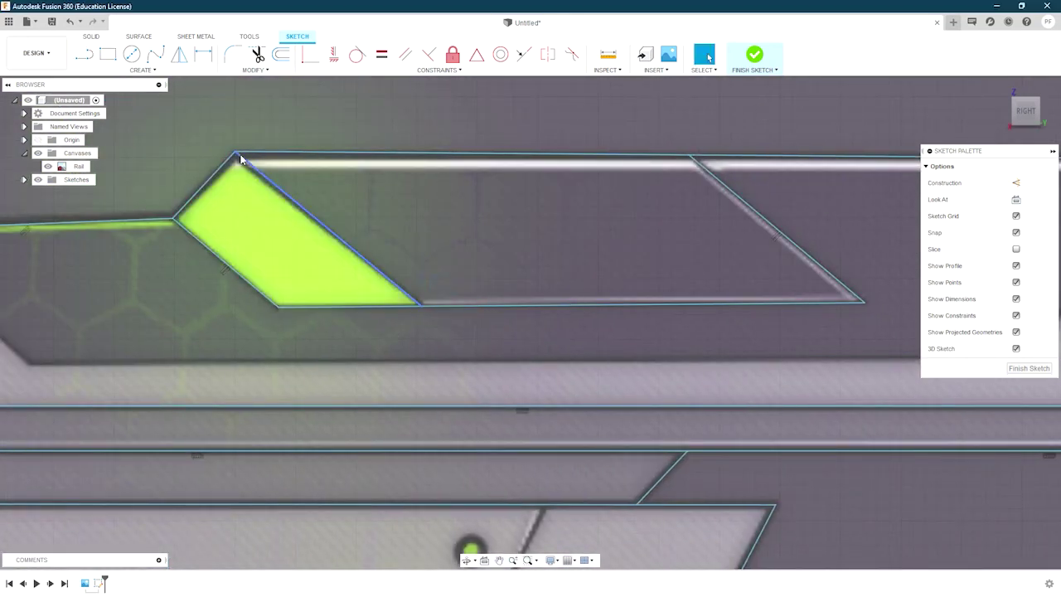
Step: Draw a closed profile around the adjoining slot beside the slanted section
{"action": "scroll", "coordinate": [236, 161], "scroll_direction": "up", "scroll_amount": 4}
{"action": "scroll", "coordinate": [274, 169], "scroll_direction": "down", "scroll_amount": 3}
{"action": "middle_click_drag", "start_coordinate": [268, 171], "coordinate": [378, 156]}
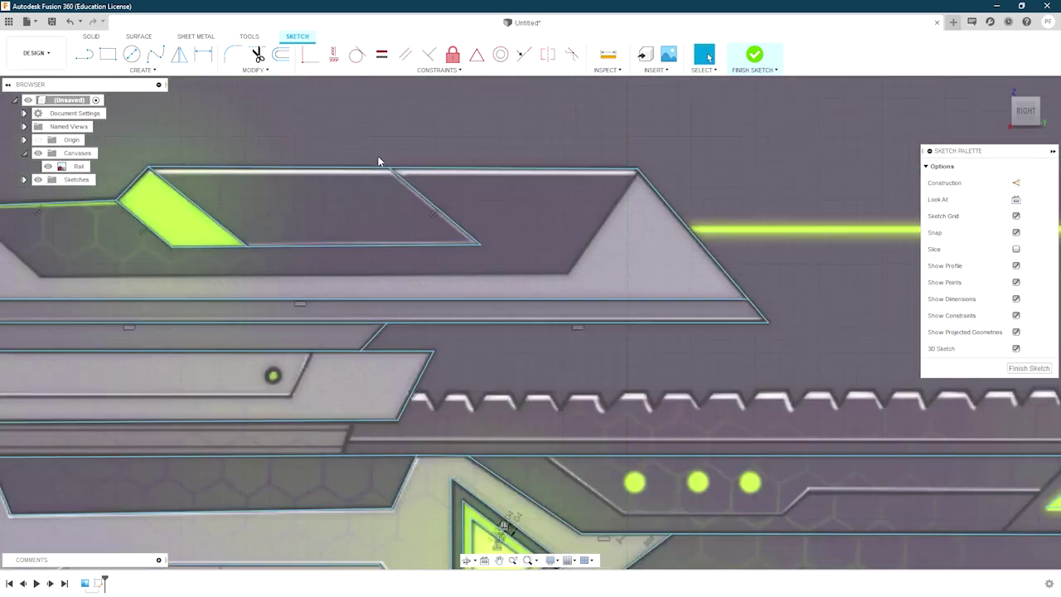
{"action": "scroll", "coordinate": [378, 156], "scroll_direction": "up", "scroll_amount": 2}
{"action": "key", "text": "l"}
{"action": "scroll", "coordinate": [580, 161], "scroll_direction": "up", "scroll_amount": 2}
{"action": "left_click", "coordinate": [660, 169]}
{"action": "middle_click_drag", "start_coordinate": [581, 291], "coordinate": [849, 260]}
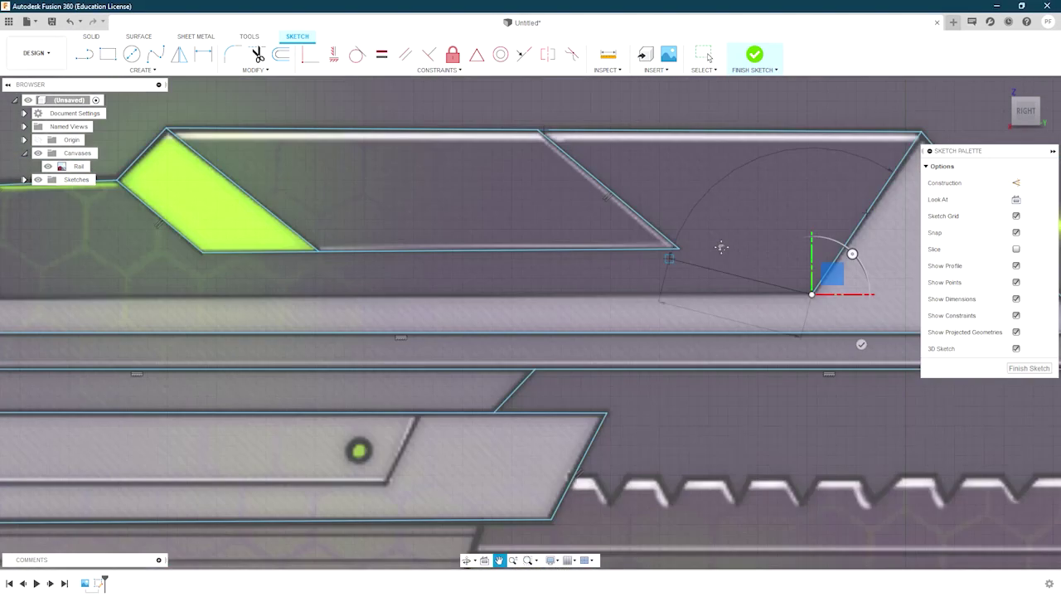
{"action": "scroll", "coordinate": [400, 260], "scroll_direction": "up", "scroll_amount": 2}
{"action": "left_click", "coordinate": [375, 254]}
{"action": "scroll", "coordinate": [332, 207], "scroll_direction": "down", "scroll_amount": 2}
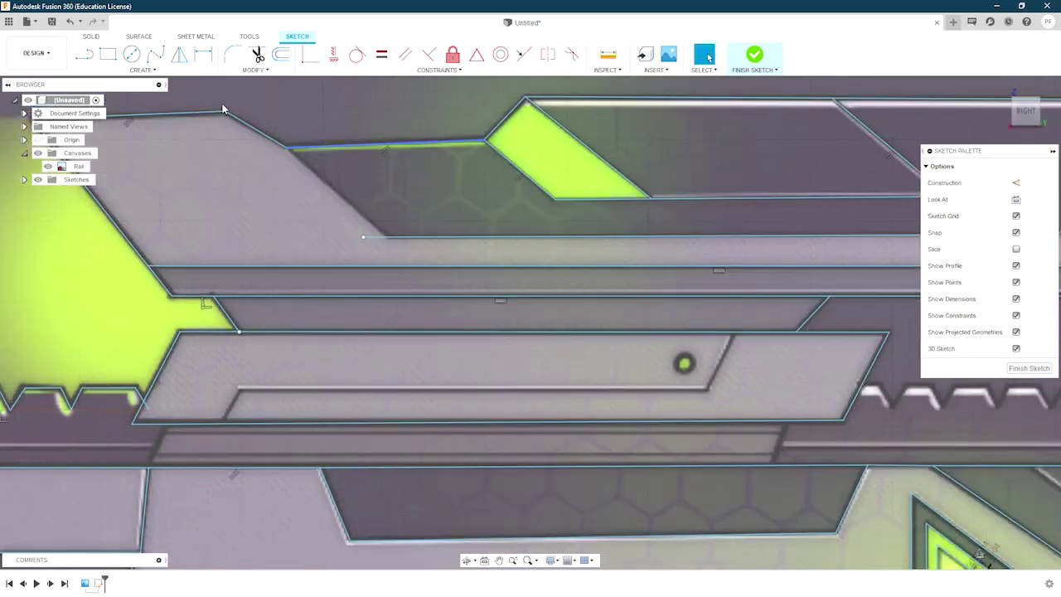
{"action": "scroll", "coordinate": [328, 170], "scroll_direction": "up", "scroll_amount": 3}
{"action": "left_click", "coordinate": [328, 170]}
{"action": "scroll", "coordinate": [473, 301], "scroll_direction": "up", "scroll_amount": 2}
{"action": "key", "text": "Escape"}
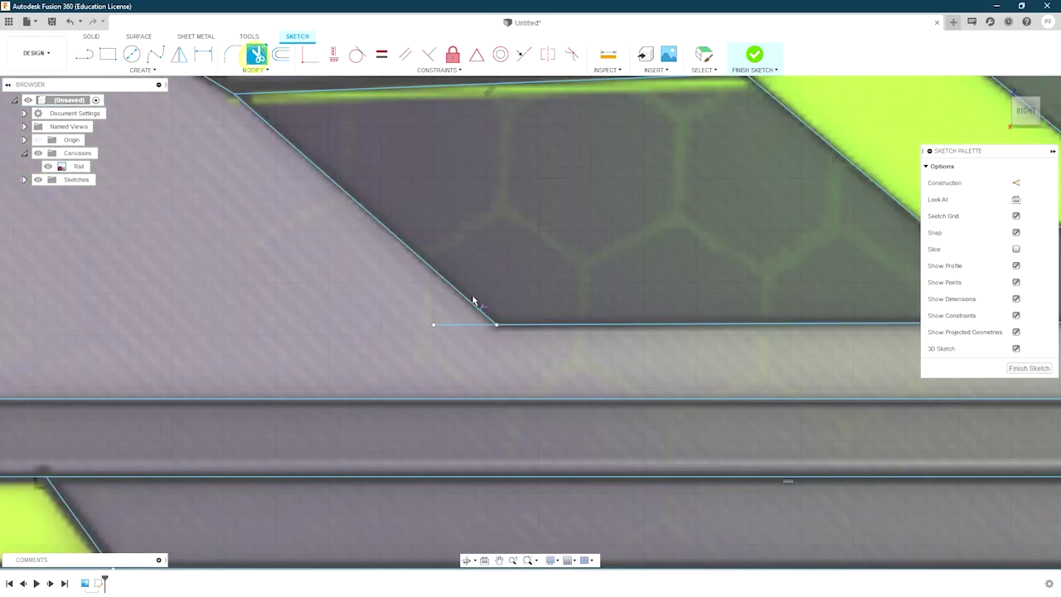
{"action": "scroll", "coordinate": [403, 348], "scroll_direction": "down", "scroll_amount": 2}
{"action": "scroll", "coordinate": [360, 262], "scroll_direction": "up", "scroll_amount": 1}
{"action": "scroll", "coordinate": [361, 262], "scroll_direction": "down", "scroll_amount": 3}
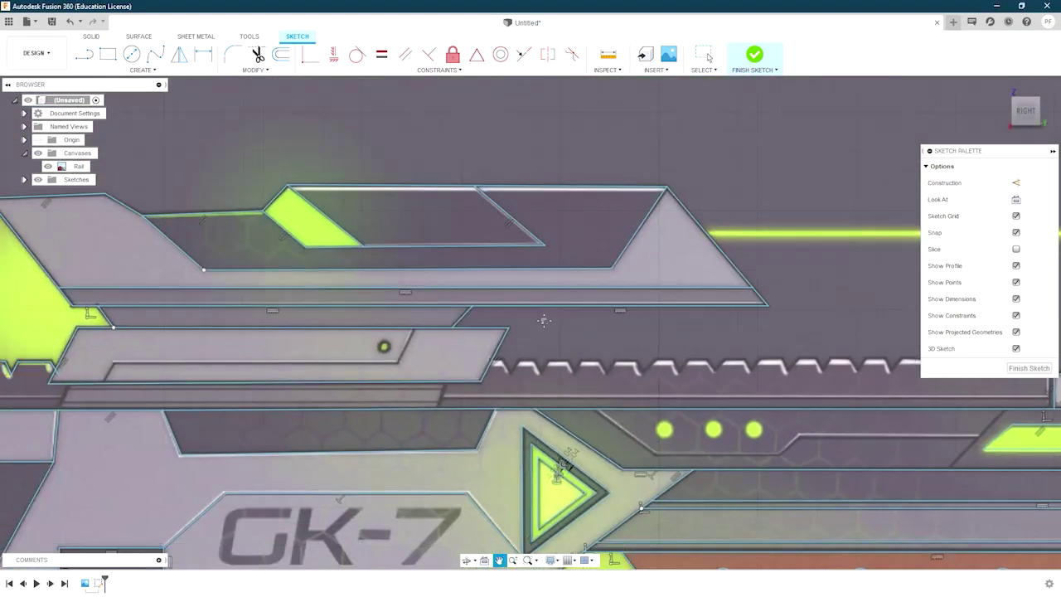
{"action": "scroll", "coordinate": [185, 372], "scroll_direction": "up", "scroll_amount": 3}
{"action": "scroll", "coordinate": [150, 81], "scroll_direction": "up", "scroll_amount": 3}
Step: Draw a horizontal line beneath the teeth row out to the rail's right edge
{"action": "key", "text": "l"}
{"action": "left_click", "coordinate": [540, 261]}
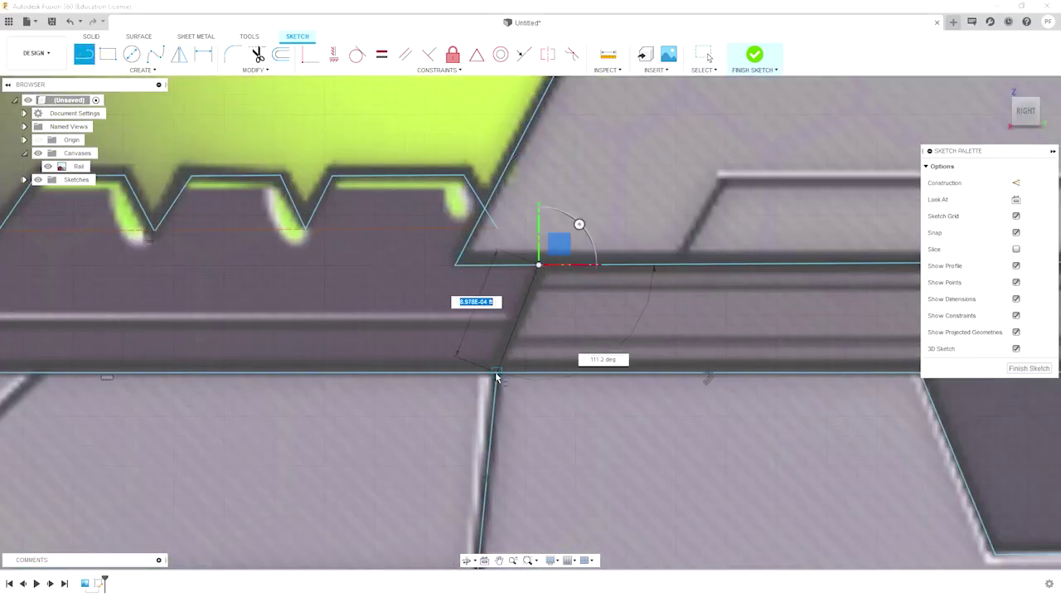
{"action": "key", "text": "Escape"}
{"action": "scroll", "coordinate": [419, 332], "scroll_direction": "down", "scroll_amount": 2}
{"action": "scroll", "coordinate": [420, 335], "scroll_direction": "up", "scroll_amount": 2}
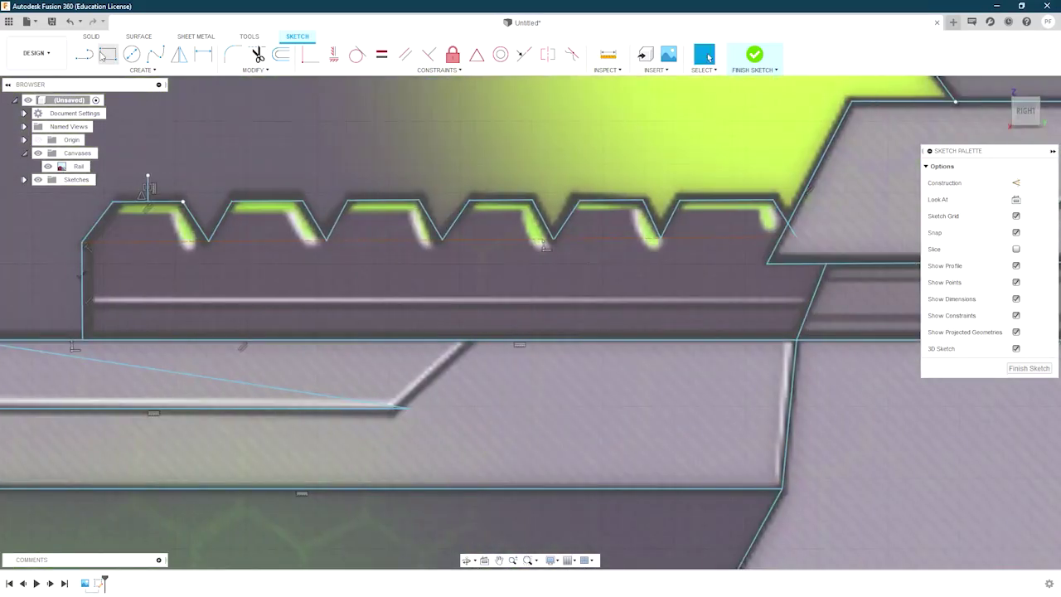
{"action": "left_click", "coordinate": [81, 305]}
{"action": "left_click", "coordinate": [813, 301]}
{"action": "key", "text": "Escape"}
{"action": "scroll", "coordinate": [685, 294], "scroll_direction": "up", "scroll_amount": 3}
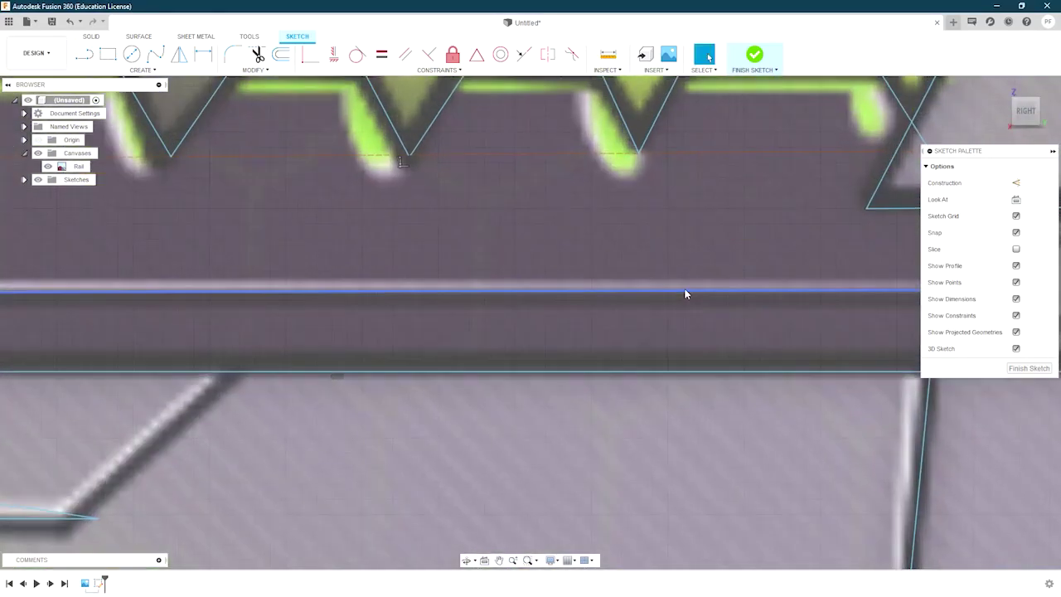
Step: Trim the horizontal line's overhanging right end
{"action": "key", "text": "t"}
{"action": "scroll", "coordinate": [688, 295], "scroll_direction": "down", "scroll_amount": 3}
{"action": "scroll", "coordinate": [690, 244], "scroll_direction": "up", "scroll_amount": 3}
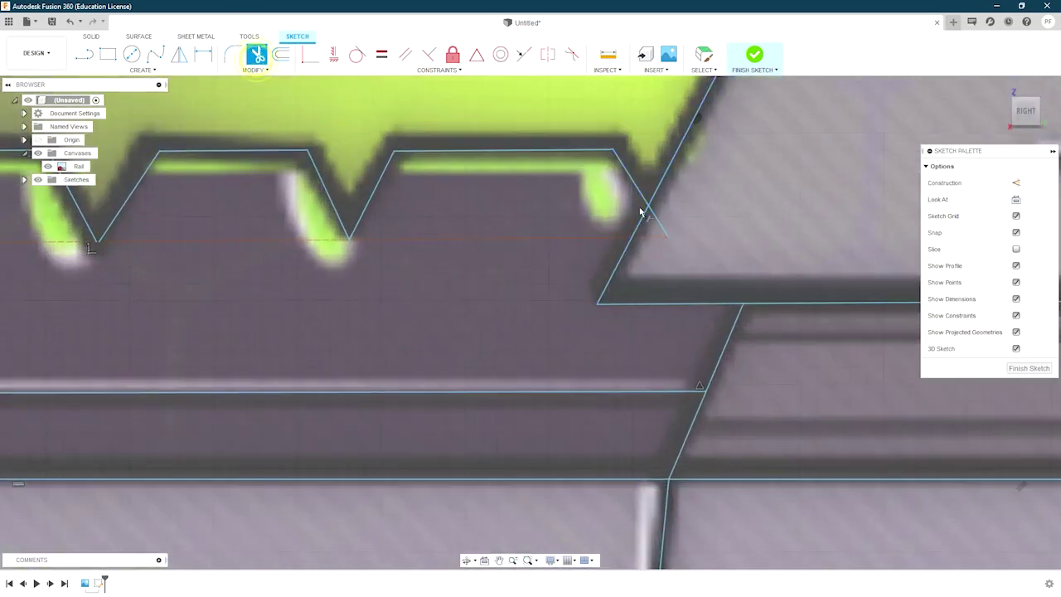
{"action": "left_click", "coordinate": [657, 241]}
{"action": "scroll", "coordinate": [606, 247], "scroll_direction": "down", "scroll_amount": 3}
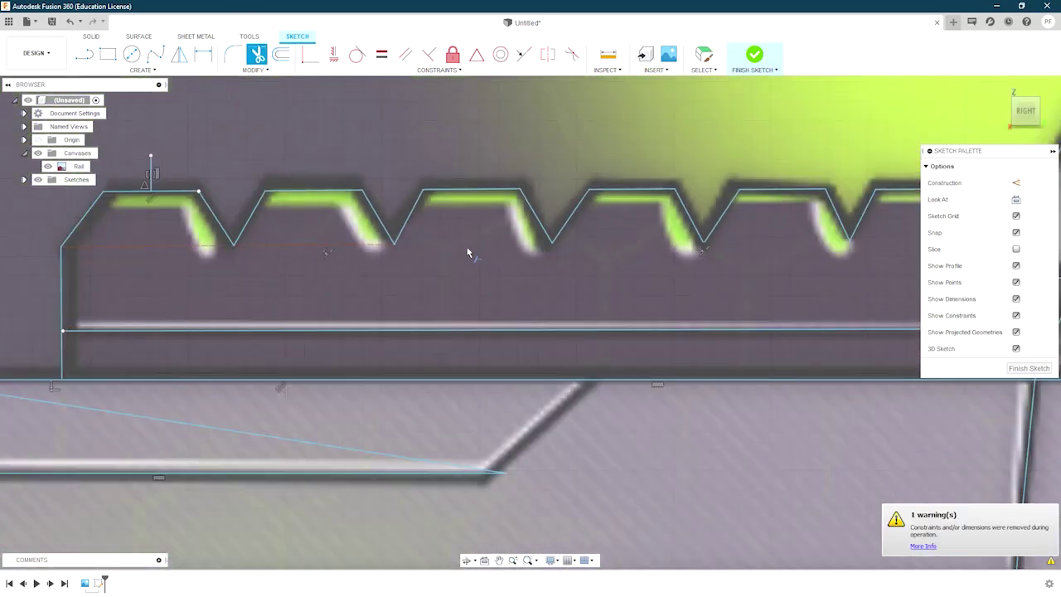
{"action": "middle_click_drag", "start_coordinate": [211, 271], "coordinate": [543, 392]}
{"action": "scroll", "coordinate": [544, 392], "scroll_direction": "down", "scroll_amount": 2}
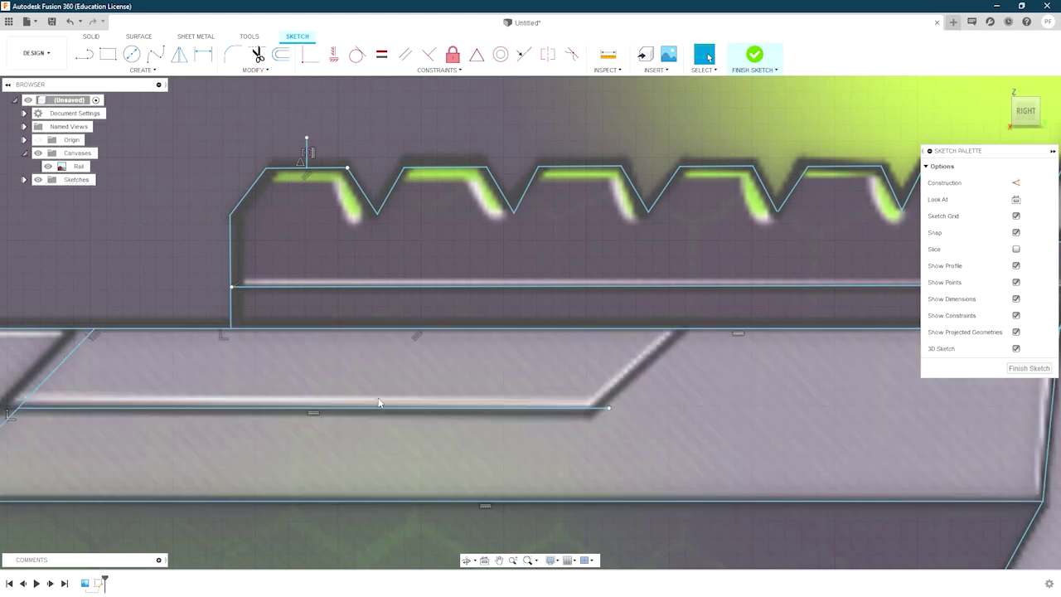
{"action": "middle_click_drag", "start_coordinate": [45, 383], "coordinate": [217, 358]}
{"action": "middle_click_drag", "start_coordinate": [772, 384], "coordinate": [597, 384]}
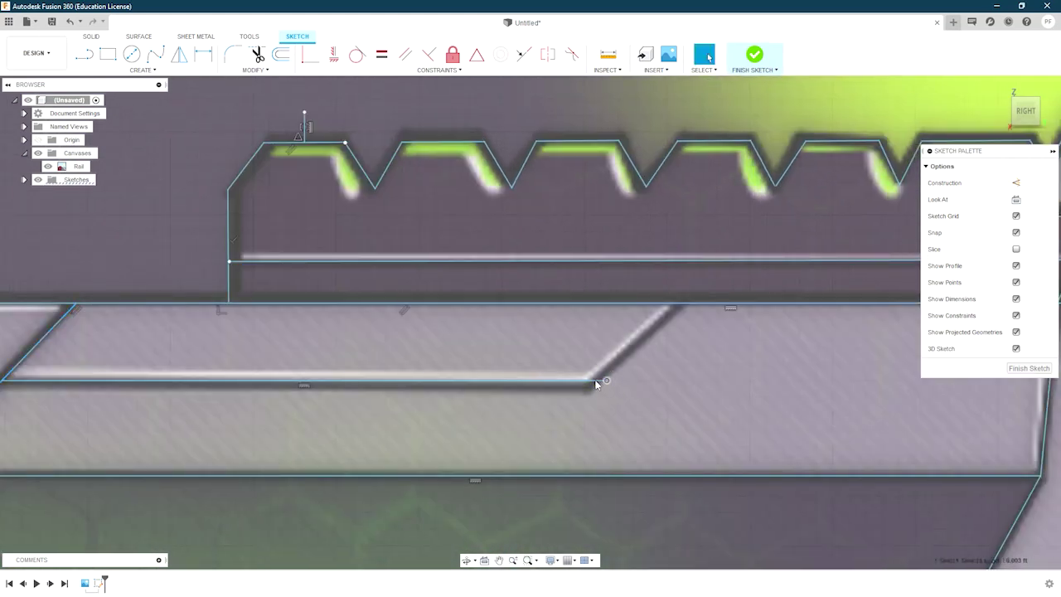
{"action": "key", "text": "Escape"}
{"action": "scroll", "coordinate": [547, 295], "scroll_direction": "down", "scroll_amount": 3}
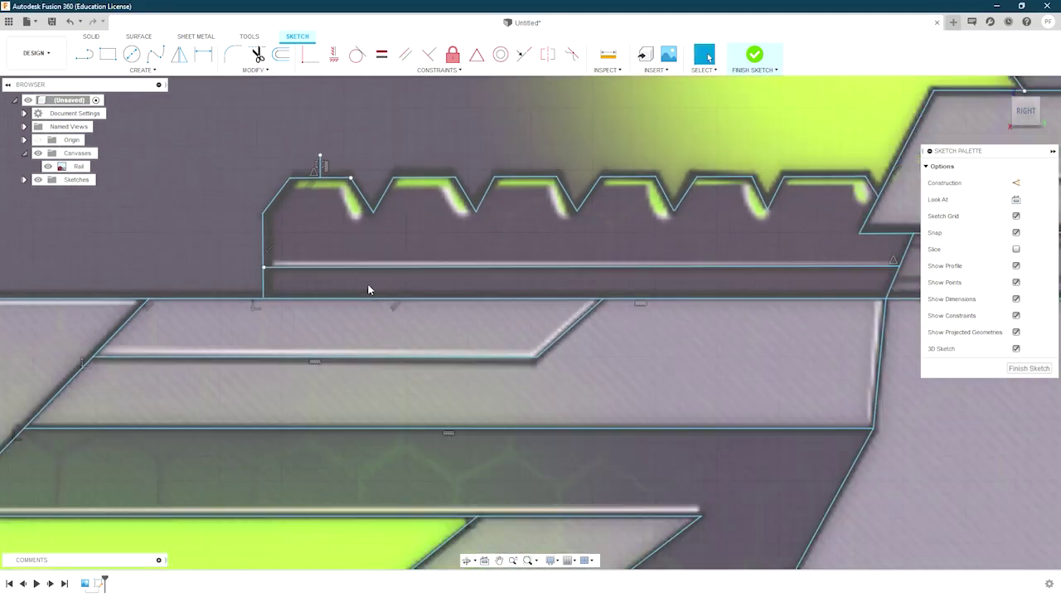
{"action": "scroll", "coordinate": [547, 295], "scroll_direction": "down", "scroll_amount": 2}
{"action": "scroll", "coordinate": [794, 274], "scroll_direction": "up", "scroll_amount": 3}
Step: Draw a circle centred on the green dot of the rail's angled end piece
{"action": "key", "text": "l"}
{"action": "scroll", "coordinate": [806, 225], "scroll_direction": "up", "scroll_amount": 2}
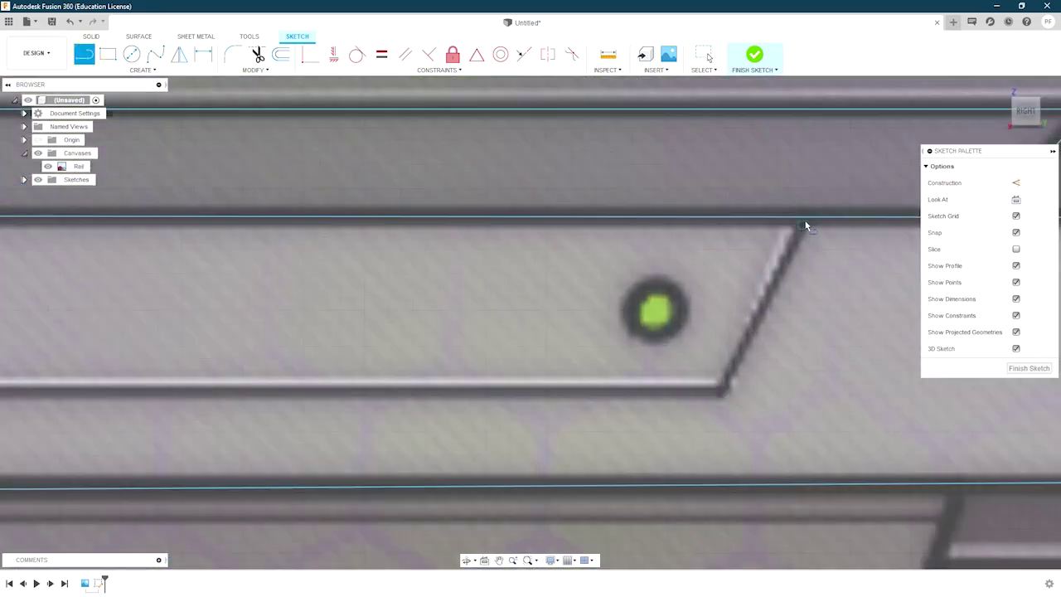
{"action": "left_click", "coordinate": [806, 223]}
{"action": "scroll", "coordinate": [329, 364], "scroll_direction": "down", "scroll_amount": 2}
{"action": "scroll", "coordinate": [415, 365], "scroll_direction": "up", "scroll_amount": 3}
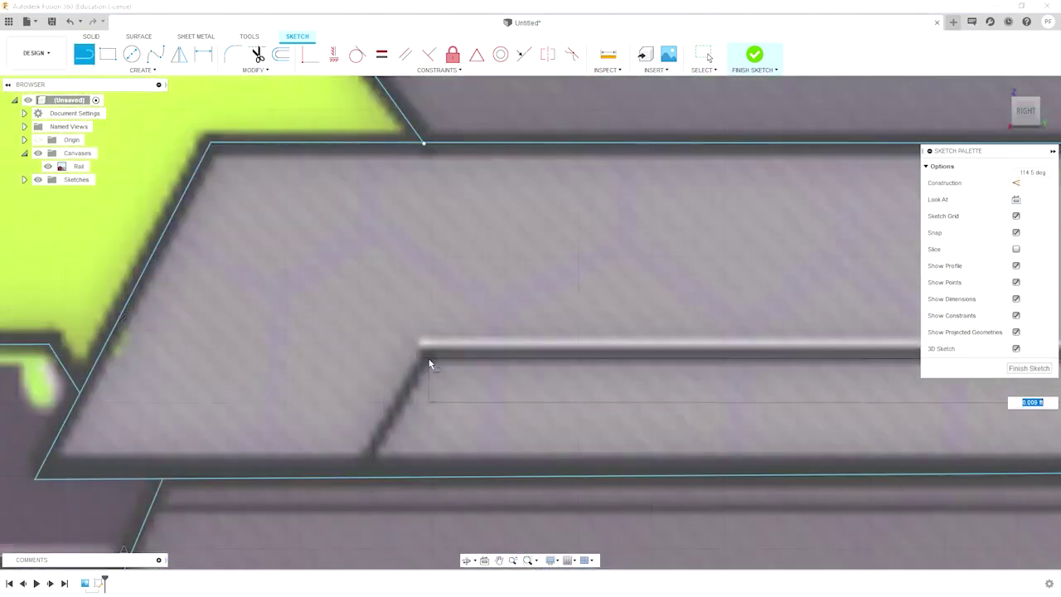
{"action": "scroll", "coordinate": [340, 423], "scroll_direction": "down", "scroll_amount": 3}
{"action": "scroll", "coordinate": [643, 388], "scroll_direction": "up", "scroll_amount": 5}
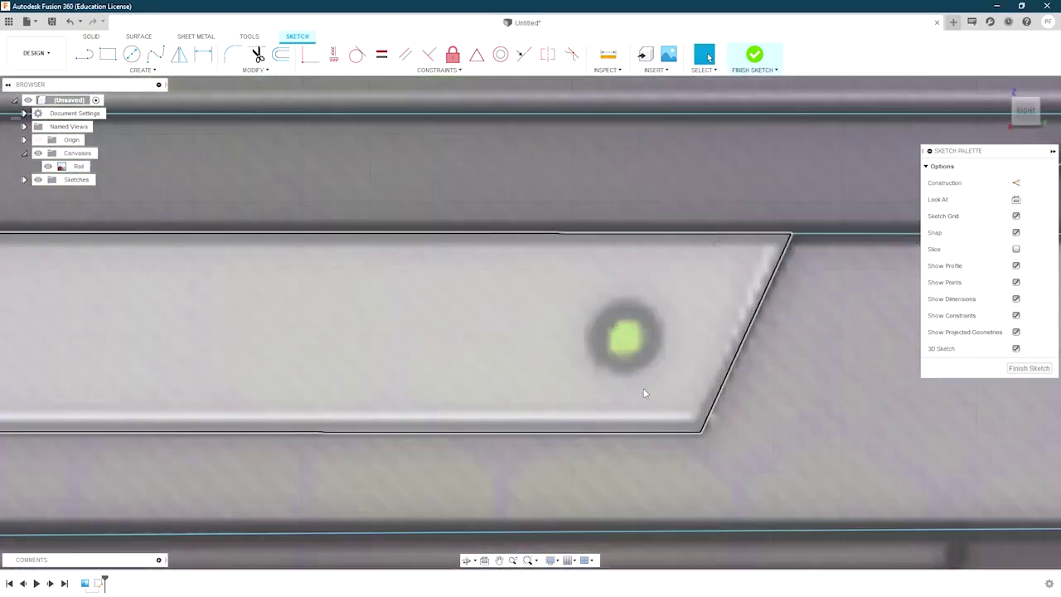
{"action": "key", "text": "c"}
{"action": "scroll", "coordinate": [619, 340], "scroll_direction": "up", "scroll_amount": 1}
{"action": "left_click", "coordinate": [616, 339]}
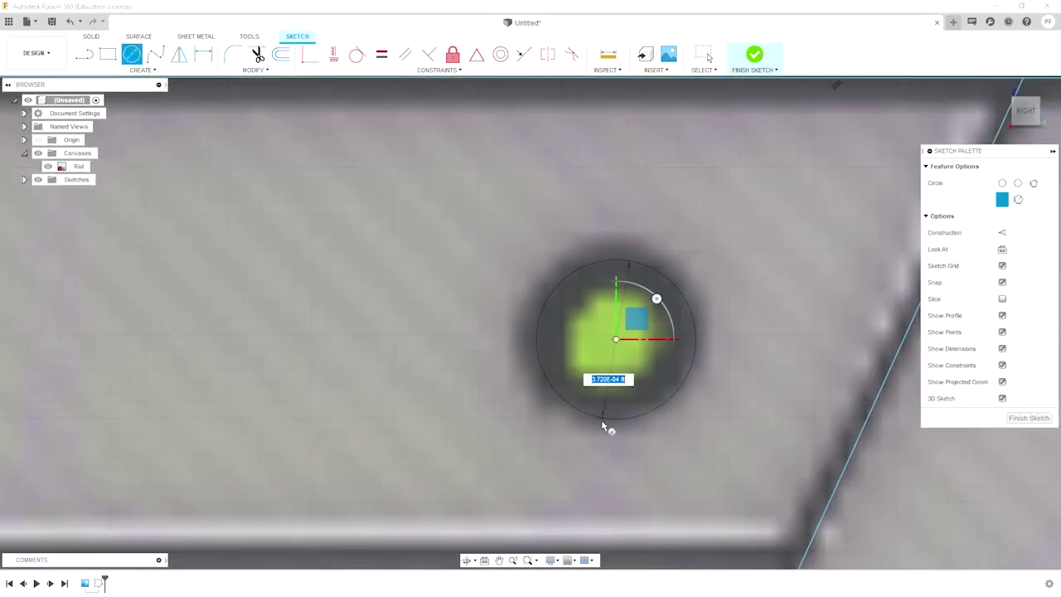
{"action": "left_click", "coordinate": [611, 426]}
Step: Start an offset of the new circle, then cancel it
{"action": "key", "text": "o"}
{"action": "left_click", "coordinate": [670, 275]}
{"action": "scroll", "coordinate": [670, 279], "scroll_direction": "down", "scroll_amount": 3}
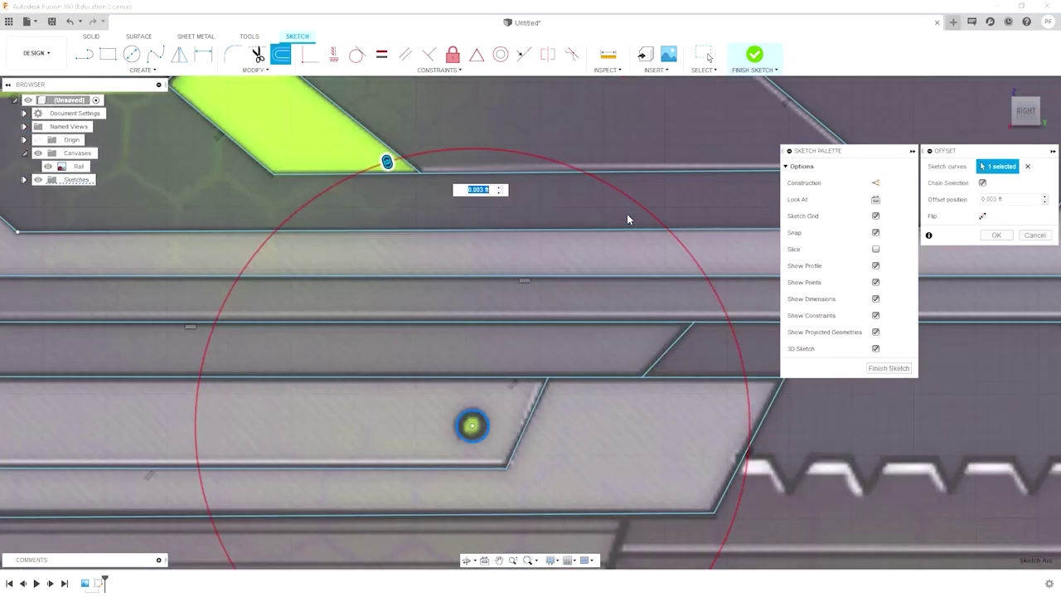
{"action": "scroll", "coordinate": [491, 397], "scroll_direction": "up", "scroll_amount": 2}
{"action": "scroll", "coordinate": [492, 397], "scroll_direction": "up", "scroll_amount": 2}
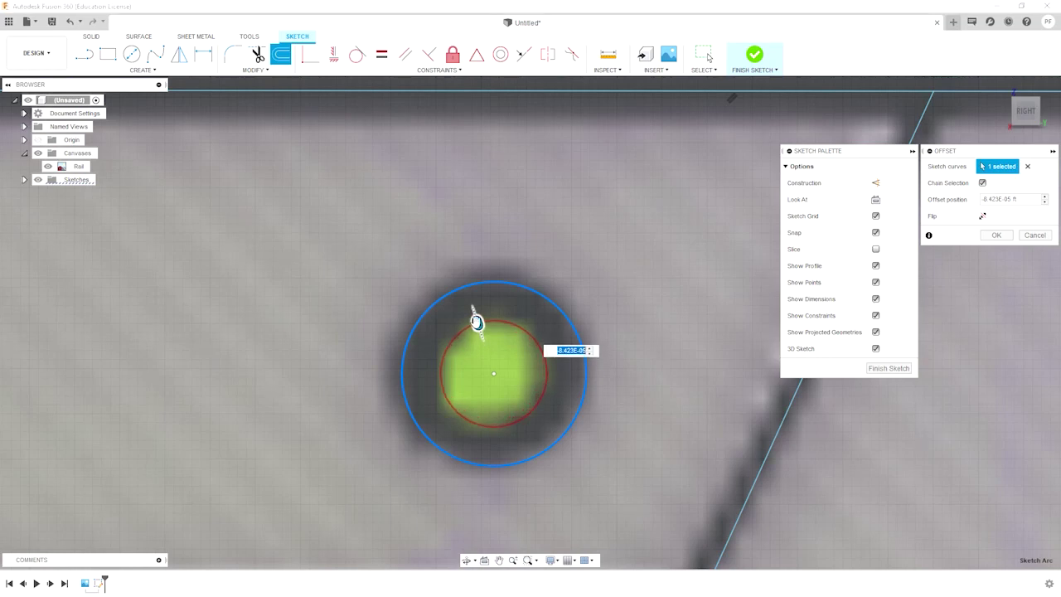
{"action": "key", "text": "Escape"}
{"action": "scroll", "coordinate": [514, 336], "scroll_direction": "down", "scroll_amount": 3}
Step: Make trial line starts on the rail edge, then bring the three-dot plate into view
{"action": "scroll", "coordinate": [584, 350], "scroll_direction": "up", "scroll_amount": 4}
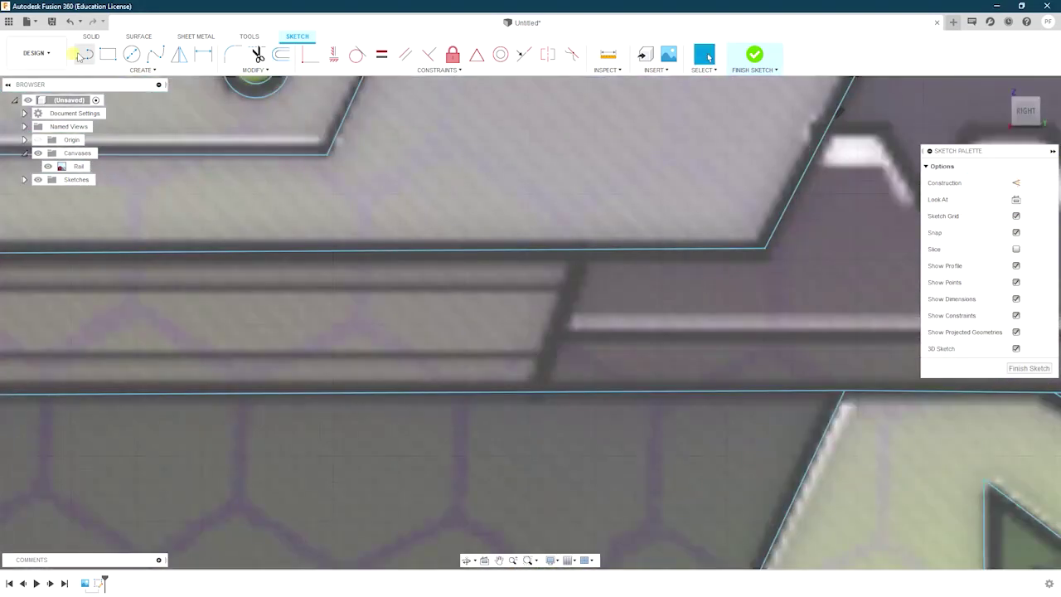
{"action": "left_click", "coordinate": [81, 55]}
{"action": "scroll", "coordinate": [581, 285], "scroll_direction": "up", "scroll_amount": 2}
{"action": "left_click", "coordinate": [616, 228]}
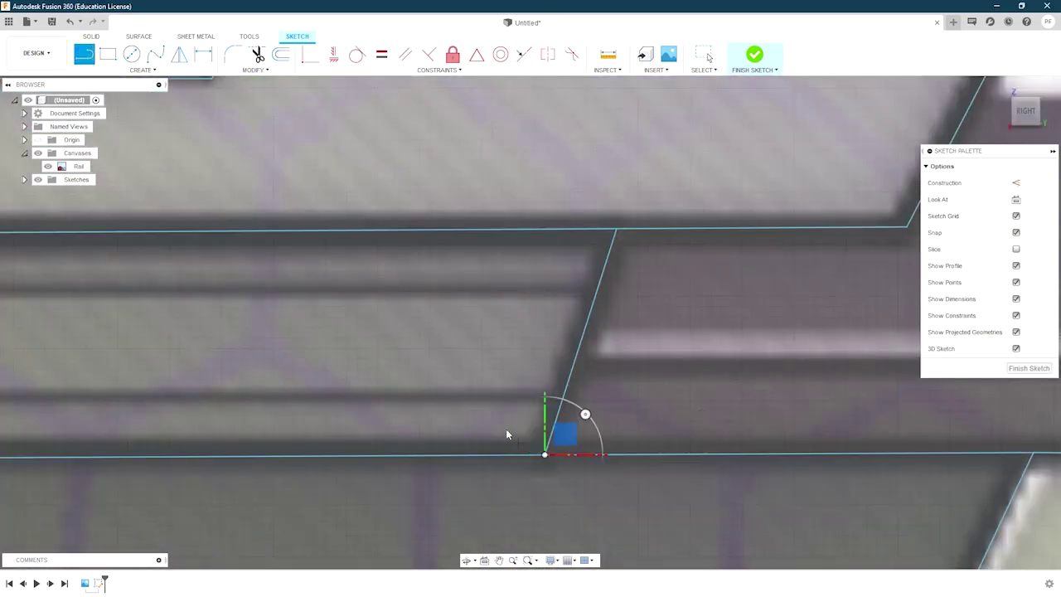
{"action": "scroll", "coordinate": [640, 340], "scroll_direction": "up", "scroll_amount": 3}
{"action": "scroll", "coordinate": [640, 340], "scroll_direction": "down", "scroll_amount": 3}
{"action": "key", "text": "Escape"}
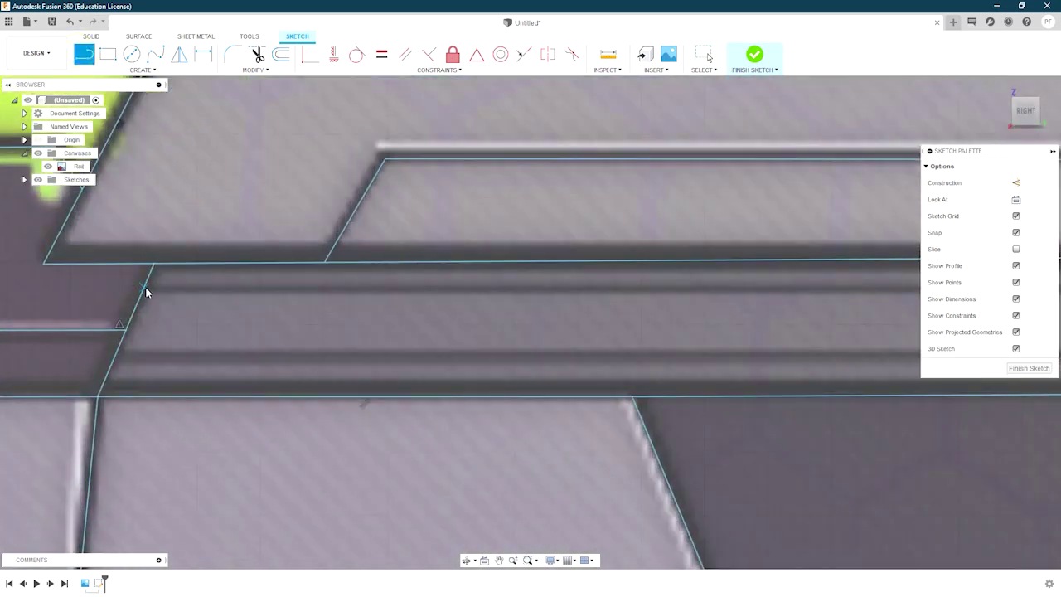
{"action": "left_click", "coordinate": [146, 292]}
{"action": "scroll", "coordinate": [282, 309], "scroll_direction": "up", "scroll_amount": 2}
{"action": "middle_click_drag", "start_coordinate": [283, 308], "coordinate": [729, 361]}
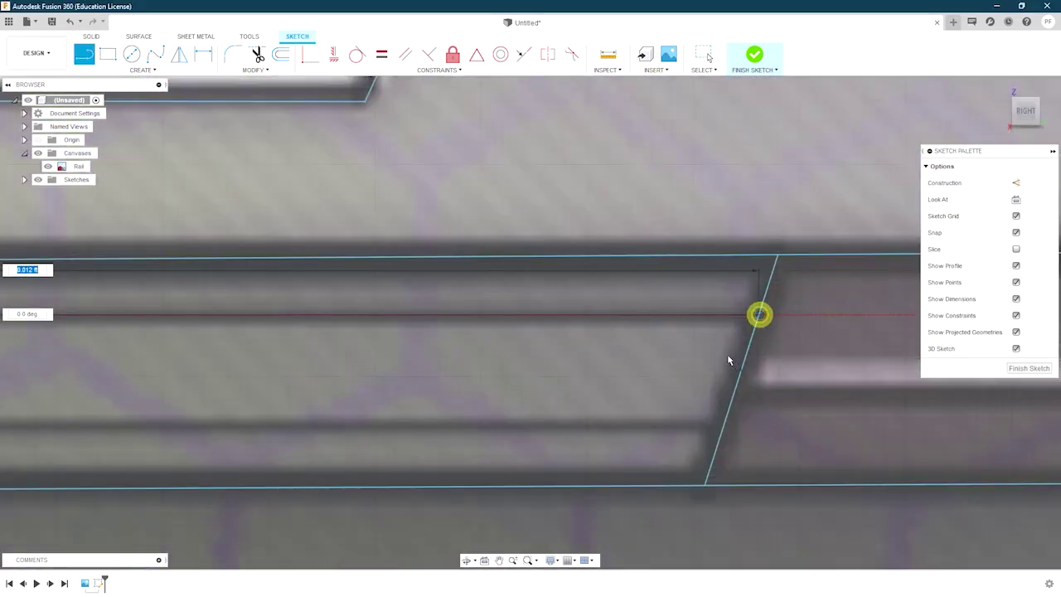
{"action": "left_click", "coordinate": [721, 435]}
{"action": "scroll", "coordinate": [232, 419], "scroll_direction": "up", "scroll_amount": 3}
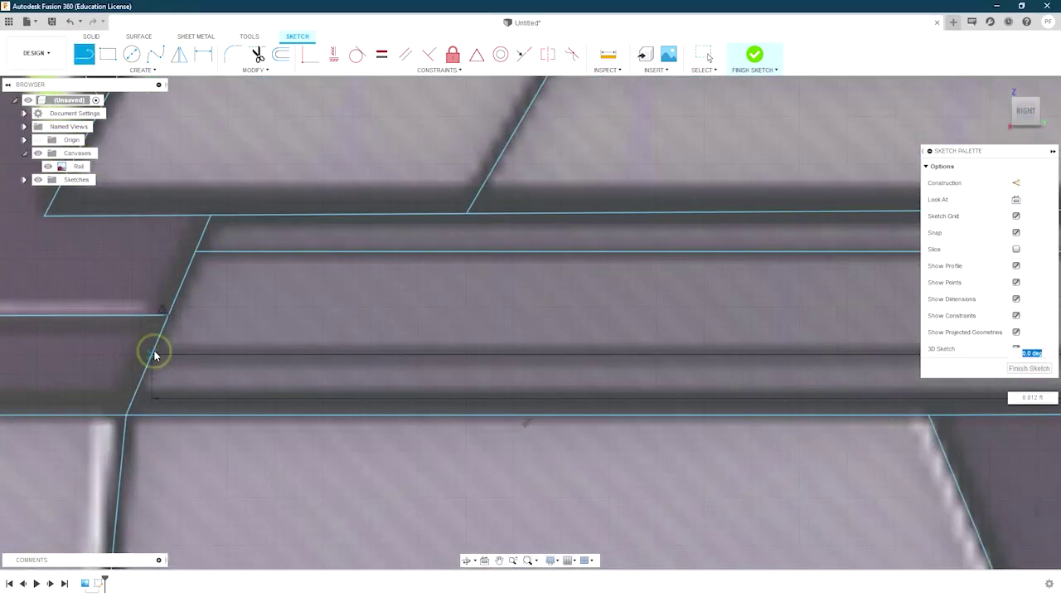
{"action": "key", "text": "Escape"}
{"action": "scroll", "coordinate": [154, 355], "scroll_direction": "down", "scroll_amount": 3}
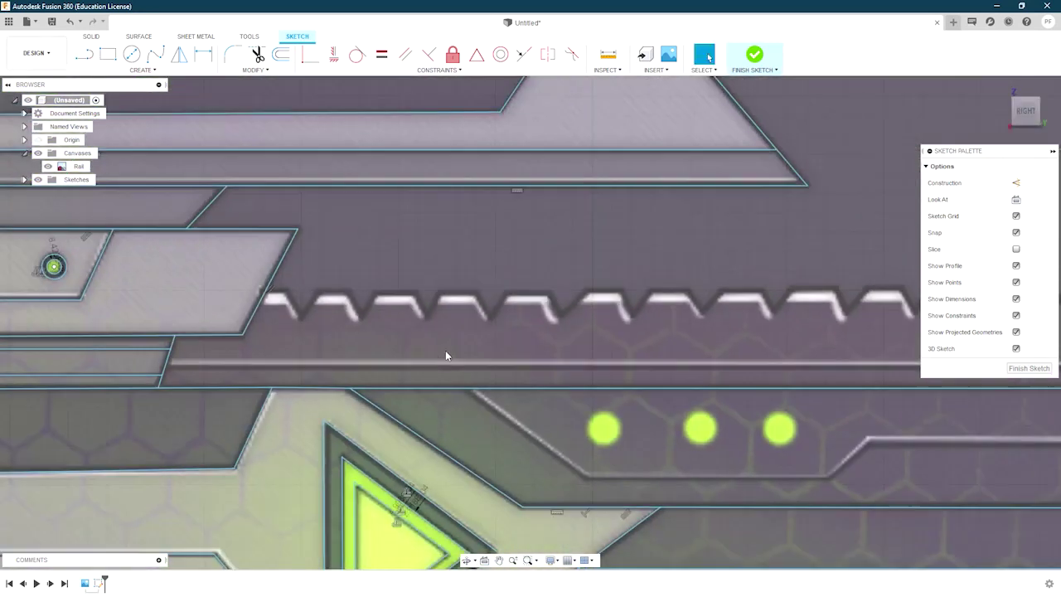
{"action": "middle_click_drag", "start_coordinate": [446, 354], "coordinate": [663, 395]}
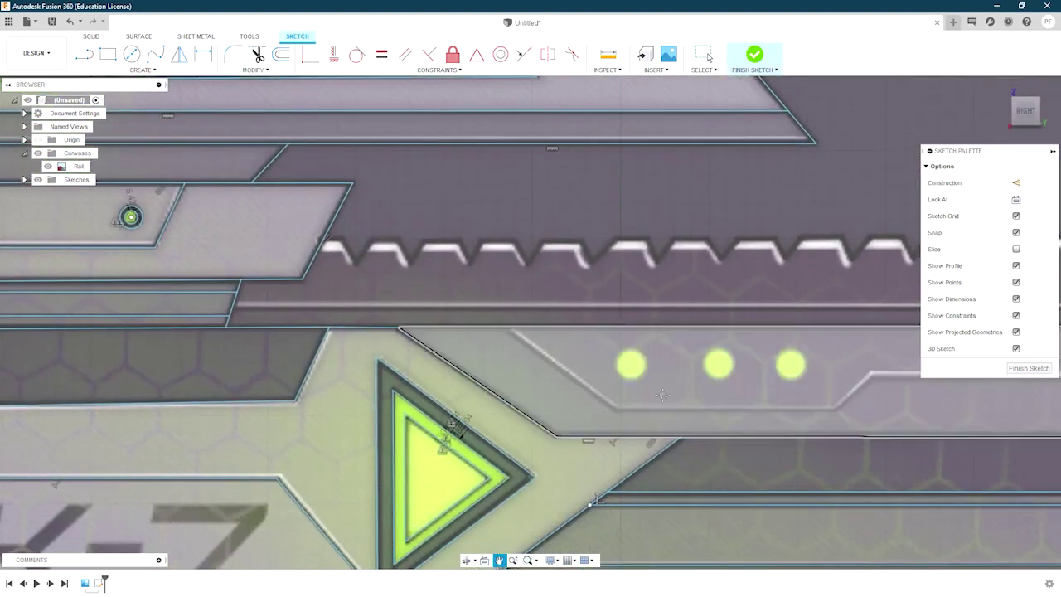
Step: Trace the tapered plate outline along the rail bend with connected lines and close it
{"action": "key", "text": "l"}
{"action": "scroll", "coordinate": [662, 395], "scroll_direction": "up", "scroll_amount": 1}
{"action": "scroll", "coordinate": [273, 286], "scroll_direction": "up", "scroll_amount": 1}
{"action": "left_click", "coordinate": [273, 277]}
{"action": "scroll", "coordinate": [439, 433], "scroll_direction": "up", "scroll_amount": 2}
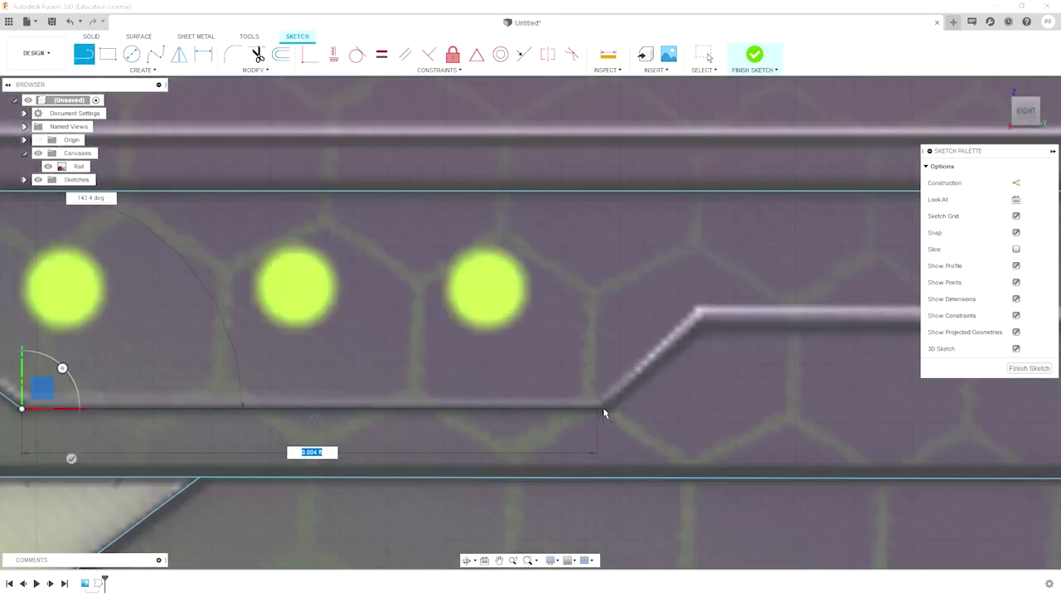
{"action": "left_click", "coordinate": [602, 407]}
{"action": "left_click", "coordinate": [702, 320]}
{"action": "scroll", "coordinate": [703, 320], "scroll_direction": "up", "scroll_amount": 5}
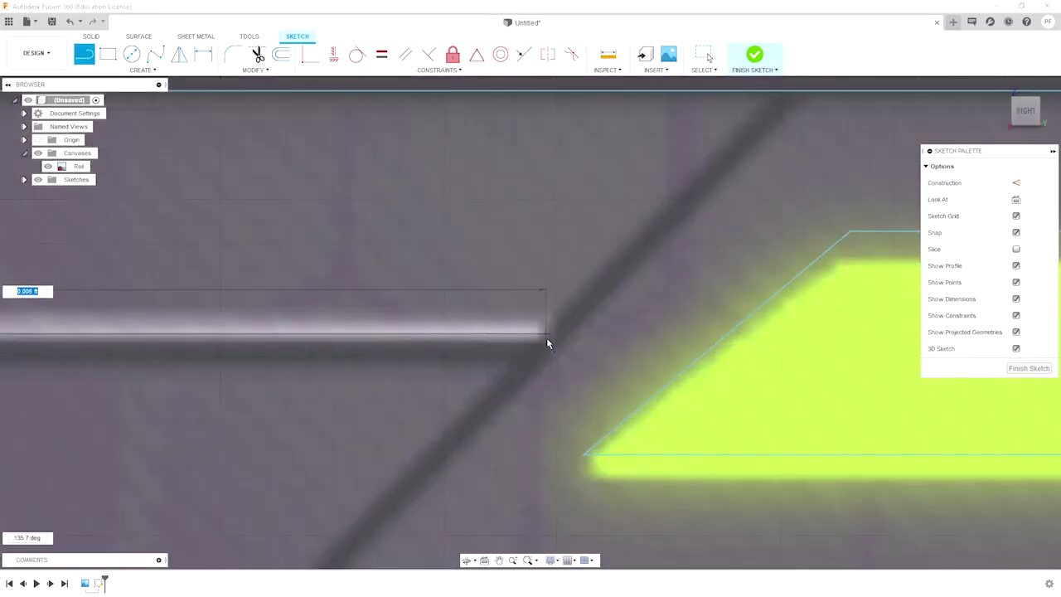
{"action": "left_click", "coordinate": [559, 336]}
{"action": "scroll", "coordinate": [560, 336], "scroll_direction": "down", "scroll_amount": 2}
{"action": "scroll", "coordinate": [563, 286], "scroll_direction": "up", "scroll_amount": 1}
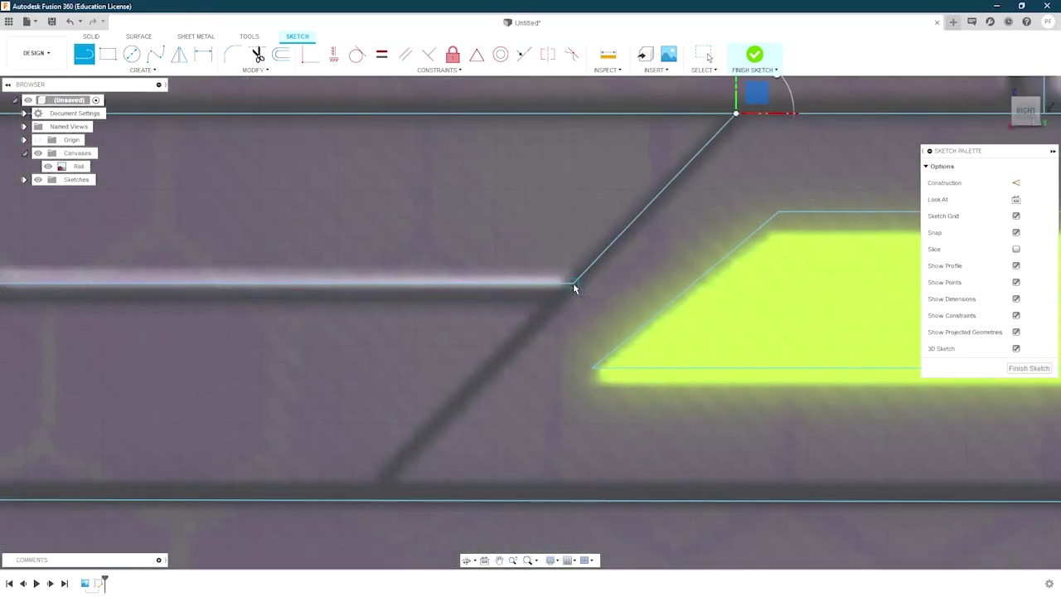
{"action": "left_click", "coordinate": [574, 287]}
{"action": "left_click", "coordinate": [368, 500]}
{"action": "key", "text": "Escape"}
{"action": "key", "text": "Escape"}
{"action": "left_click", "coordinate": [414, 284]}
Step: Draw a circle over the plate's left green dot
{"action": "scroll", "coordinate": [397, 286], "scroll_direction": "up", "scroll_amount": 2}
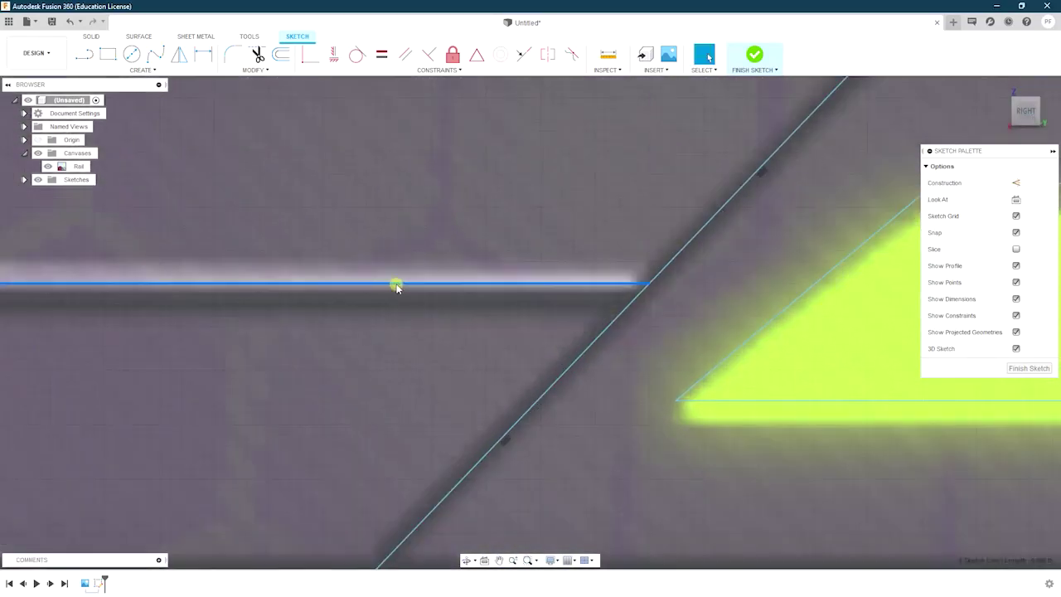
{"action": "scroll", "coordinate": [249, 315], "scroll_direction": "down", "scroll_amount": 3}
{"action": "scroll", "coordinate": [343, 336], "scroll_direction": "up", "scroll_amount": 2}
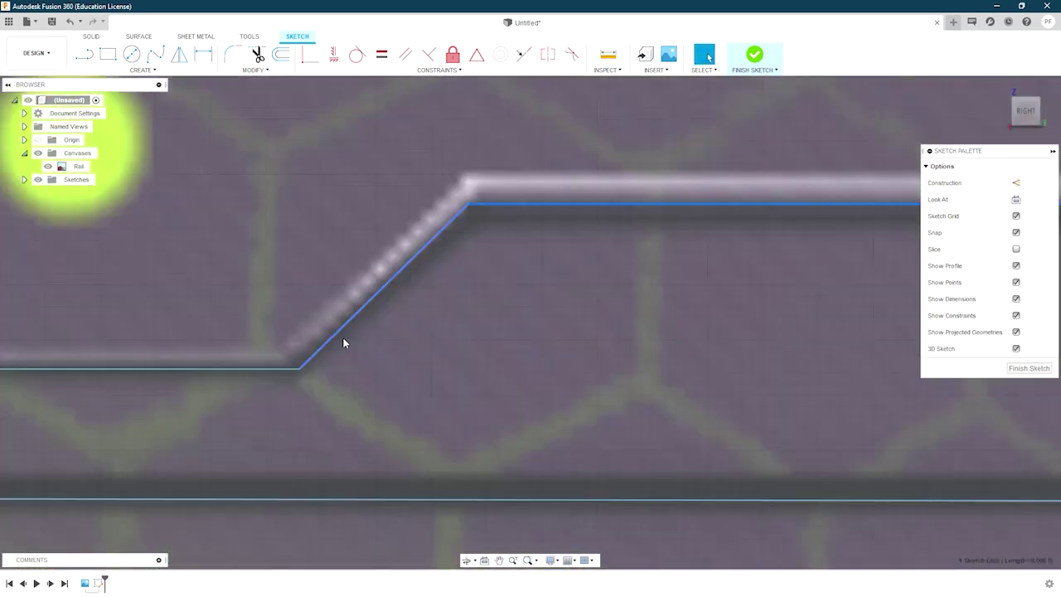
{"action": "scroll", "coordinate": [319, 352], "scroll_direction": "down", "scroll_amount": 2}
{"action": "scroll", "coordinate": [318, 357], "scroll_direction": "down", "scroll_amount": 2}
{"action": "scroll", "coordinate": [257, 348], "scroll_direction": "up", "scroll_amount": 3}
{"action": "key", "text": "c"}
{"action": "scroll", "coordinate": [195, 352], "scroll_direction": "up", "scroll_amount": 1}
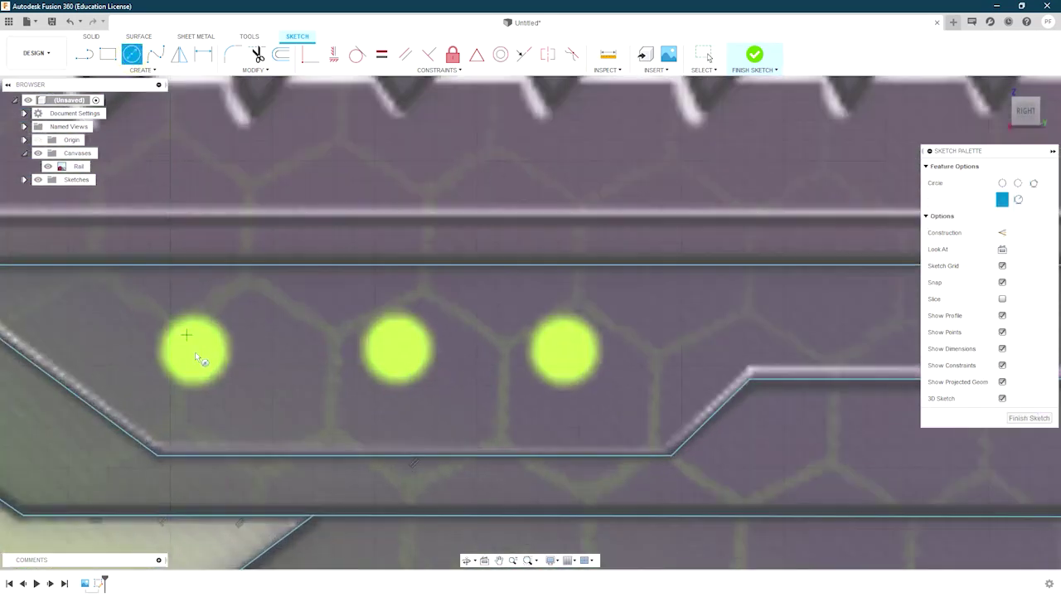
{"action": "scroll", "coordinate": [196, 353], "scroll_direction": "up", "scroll_amount": 1}
{"action": "left_click", "coordinate": [195, 354]}
{"action": "left_click", "coordinate": [233, 380]}
Step: Copy the circle onto the middle and right green dots with Move/Copy
{"action": "key", "text": "Escape"}
{"action": "key", "text": "m"}
{"action": "left_click_drag", "start_coordinate": [195, 353], "coordinate": [448, 352]}
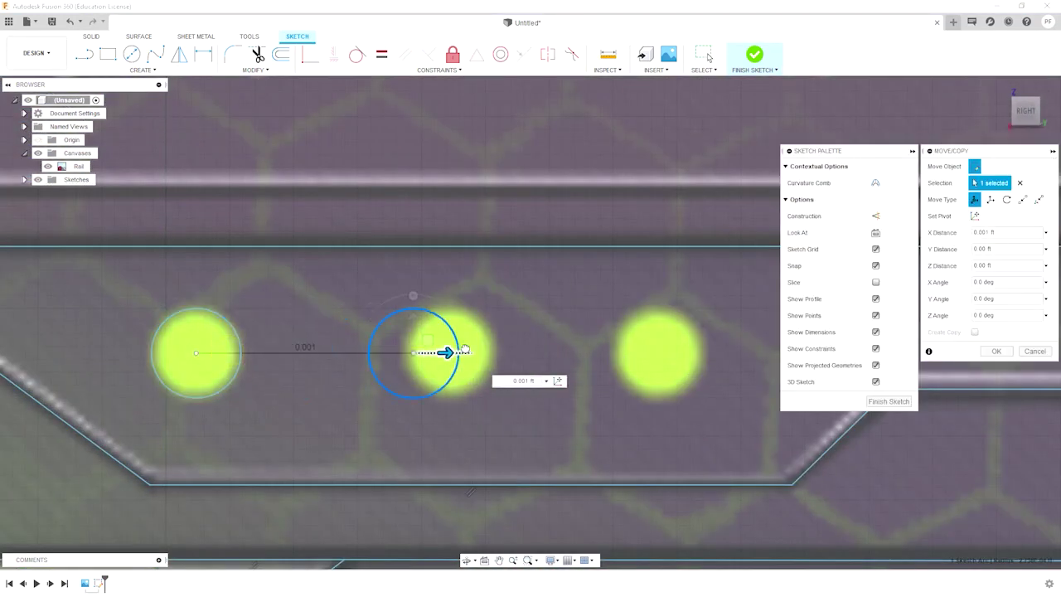
{"action": "scroll", "coordinate": [447, 353], "scroll_direction": "up", "scroll_amount": 3}
{"action": "scroll", "coordinate": [447, 352], "scroll_direction": "down", "scroll_amount": 1}
{"action": "key", "text": "Return"}
{"action": "scroll", "coordinate": [555, 352], "scroll_direction": "down", "scroll_amount": 1}
{"action": "left_click", "coordinate": [371, 356]}
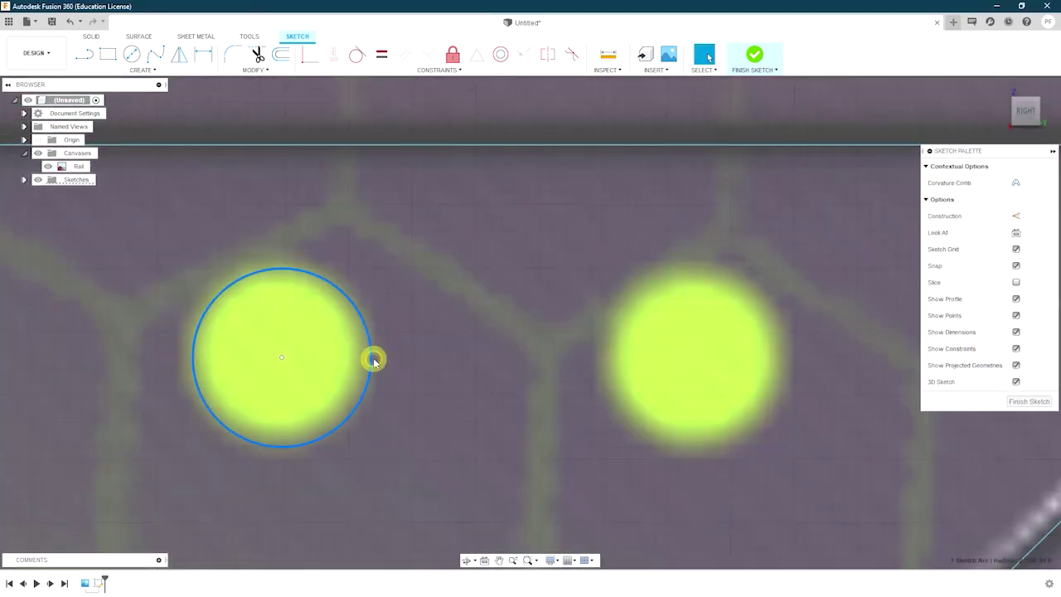
{"action": "key", "text": "m"}
{"action": "left_click", "coordinate": [984, 347]}
{"action": "scroll", "coordinate": [602, 377], "scroll_direction": "down", "scroll_amount": 3}
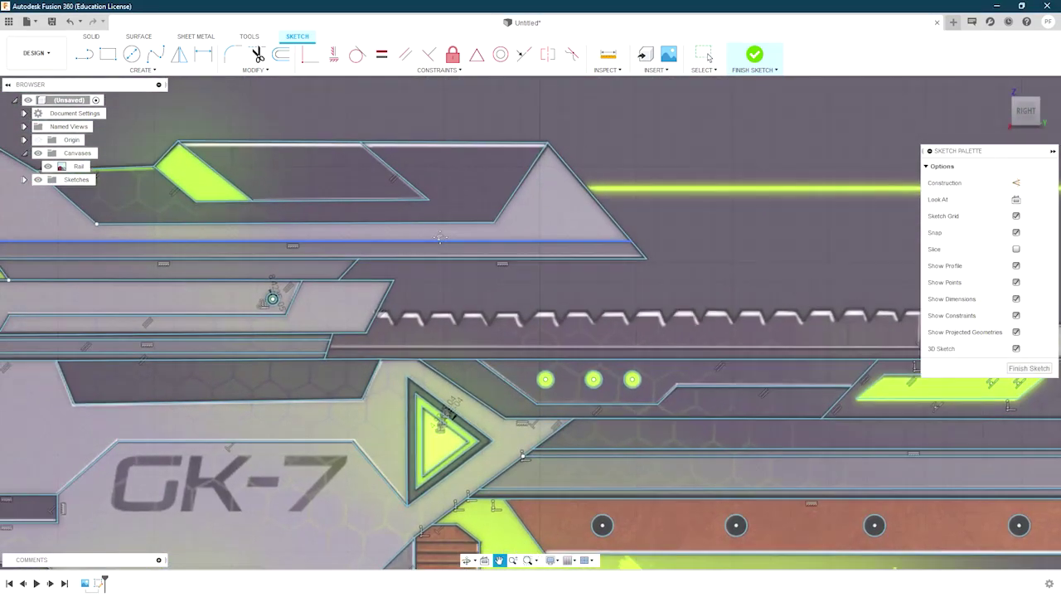
{"action": "scroll", "coordinate": [441, 305], "scroll_direction": "up", "scroll_amount": 3}
{"action": "left_click", "coordinate": [84, 55]}
{"action": "scroll", "coordinate": [414, 319], "scroll_direction": "up", "scroll_amount": 3}
Step: Trace the first rail tooth with lines from its top corner to its V bottom and flat top
{"action": "left_click", "coordinate": [421, 292]}
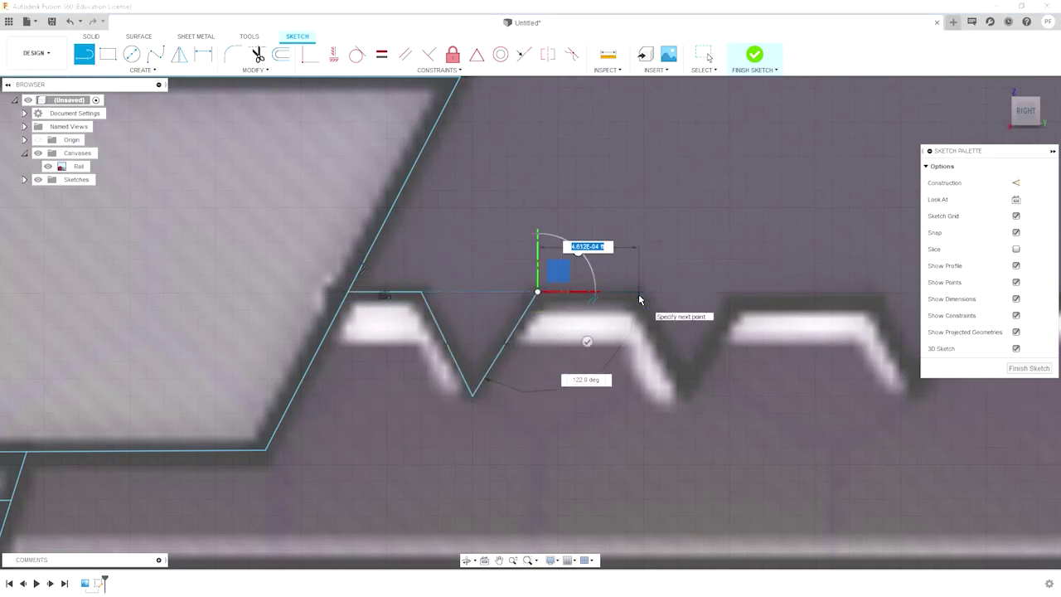
{"action": "left_click", "coordinate": [691, 393]}
{"action": "left_click", "coordinate": [735, 291]}
{"action": "middle_click_drag", "start_coordinate": [736, 292], "coordinate": [469, 287]}
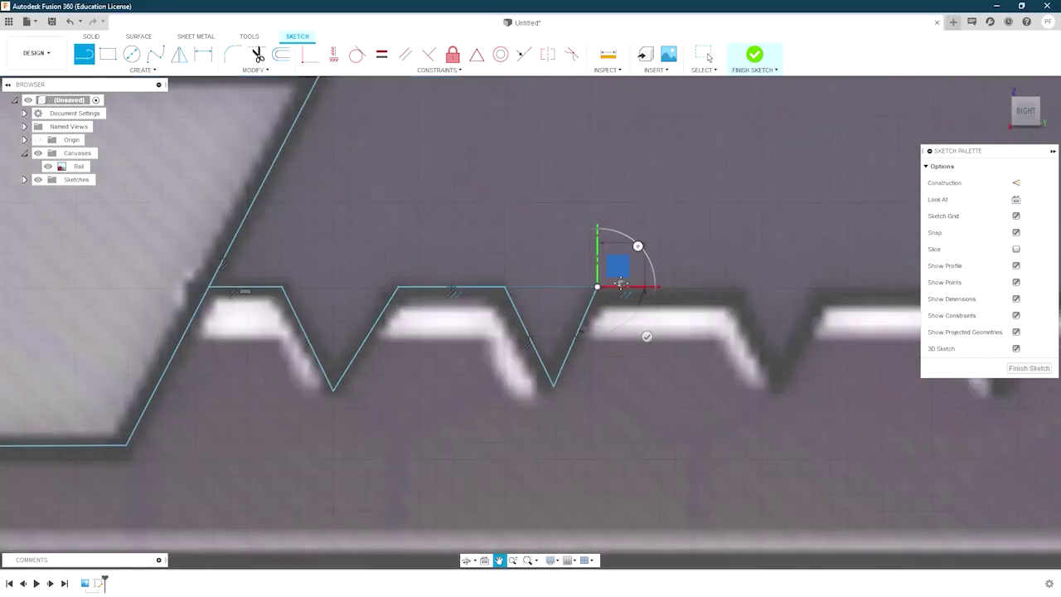
{"action": "left_click", "coordinate": [617, 286]}
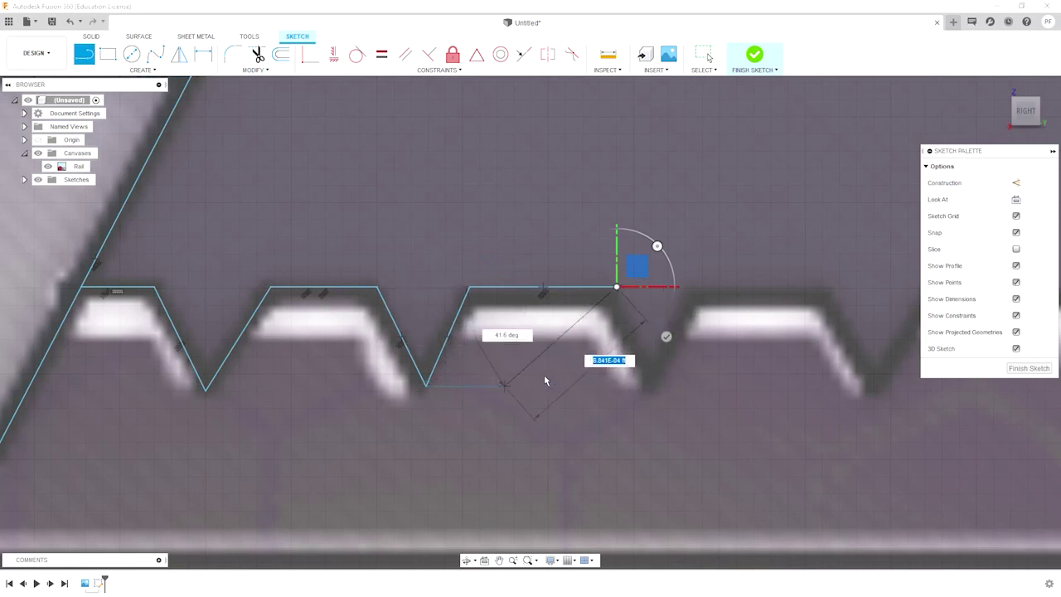
{"action": "left_click", "coordinate": [653, 386]}
{"action": "key", "text": "Escape"}
{"action": "scroll", "coordinate": [592, 291], "scroll_direction": "up", "scroll_amount": 2}
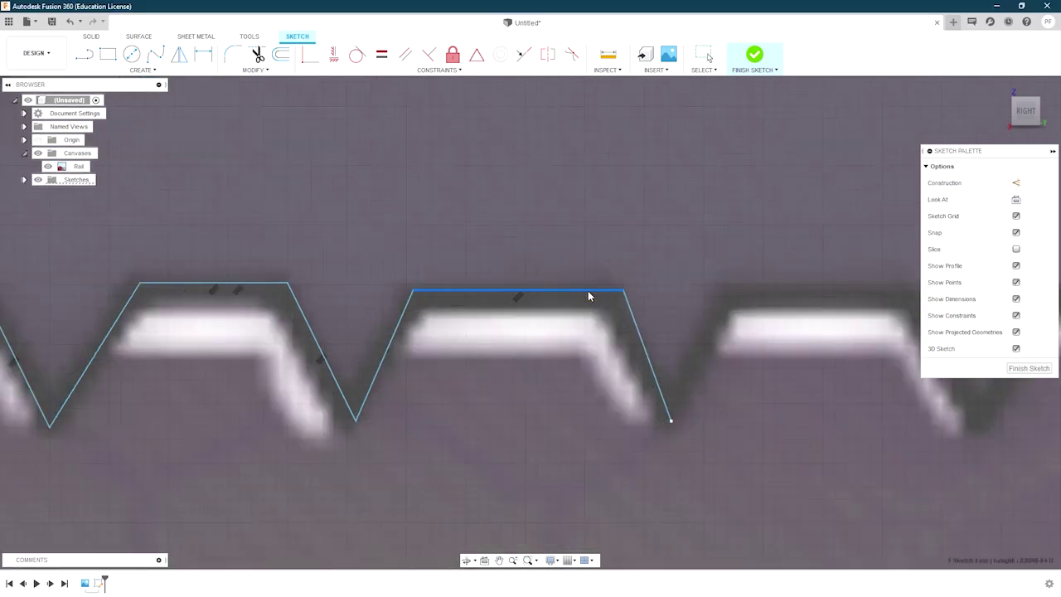
{"action": "scroll", "coordinate": [242, 282], "scroll_direction": "down", "scroll_amount": 3}
{"action": "scroll", "coordinate": [405, 348], "scroll_direction": "up", "scroll_amount": 2}
Step: Continue the zigzag line across the next teeth, placing each top corner and V bottom
{"action": "key", "text": "l"}
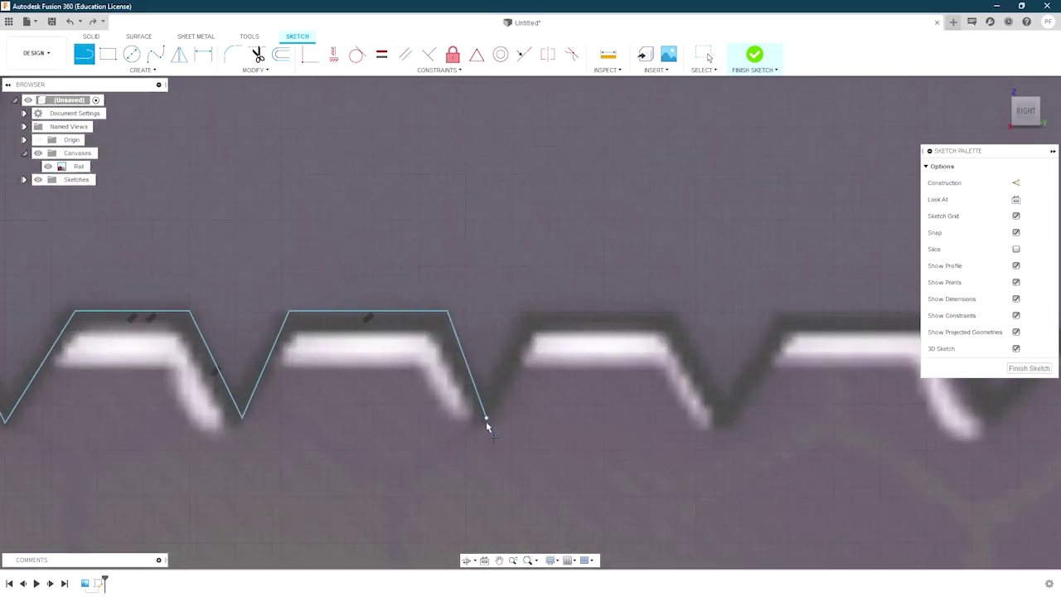
{"action": "scroll", "coordinate": [487, 425], "scroll_direction": "up", "scroll_amount": 1}
{"action": "left_click", "coordinate": [486, 418]}
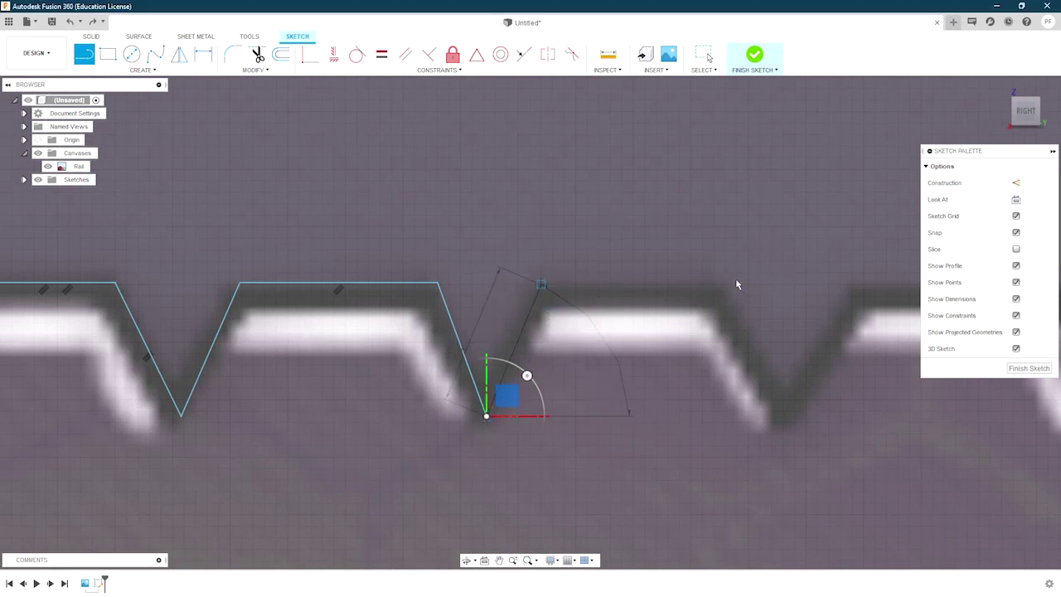
{"action": "mouse_move", "coordinate": [542, 288]}
{"action": "middle_mouse_down"}
{"action": "mouse_move", "coordinate": [493, 398]}
{"action": "mouse_move", "coordinate": [431, 410]}
{"action": "middle_mouse_up"}
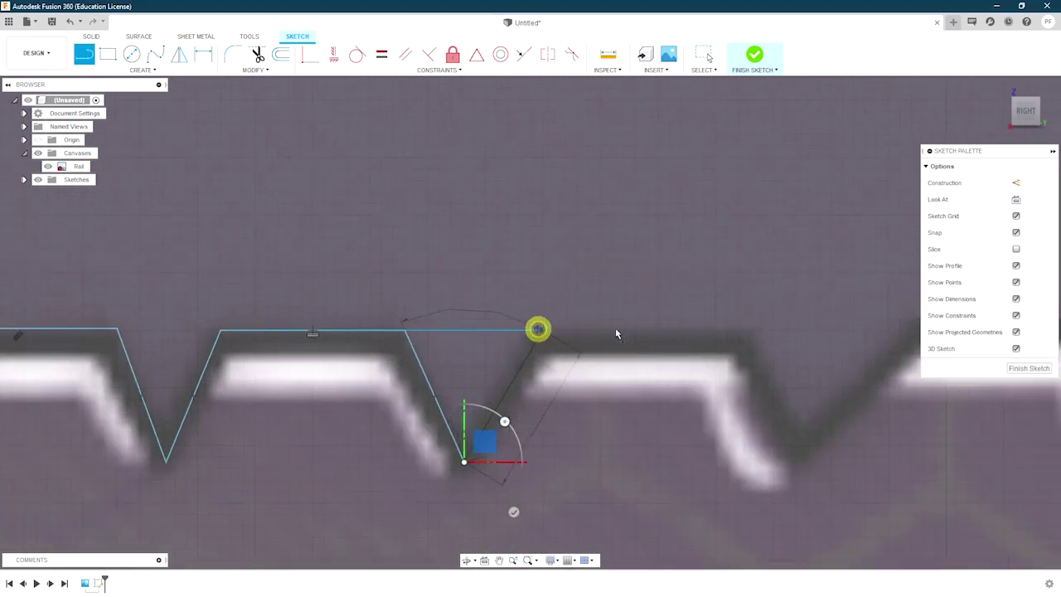
{"action": "left_click", "coordinate": [746, 334]}
{"action": "middle_click_drag", "start_coordinate": [801, 440], "coordinate": [509, 433]}
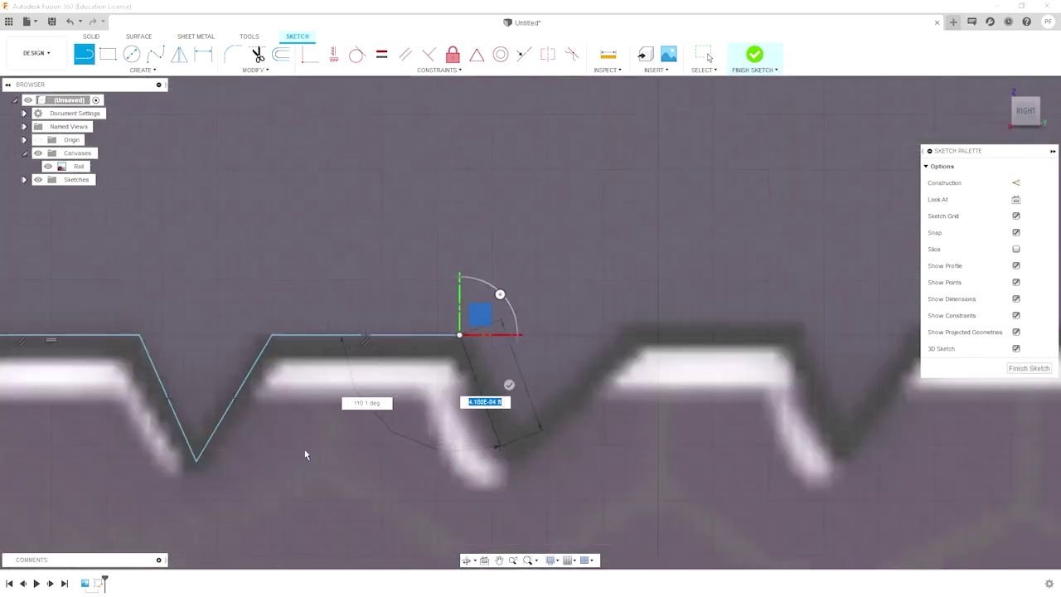
{"action": "left_click", "coordinate": [522, 458]}
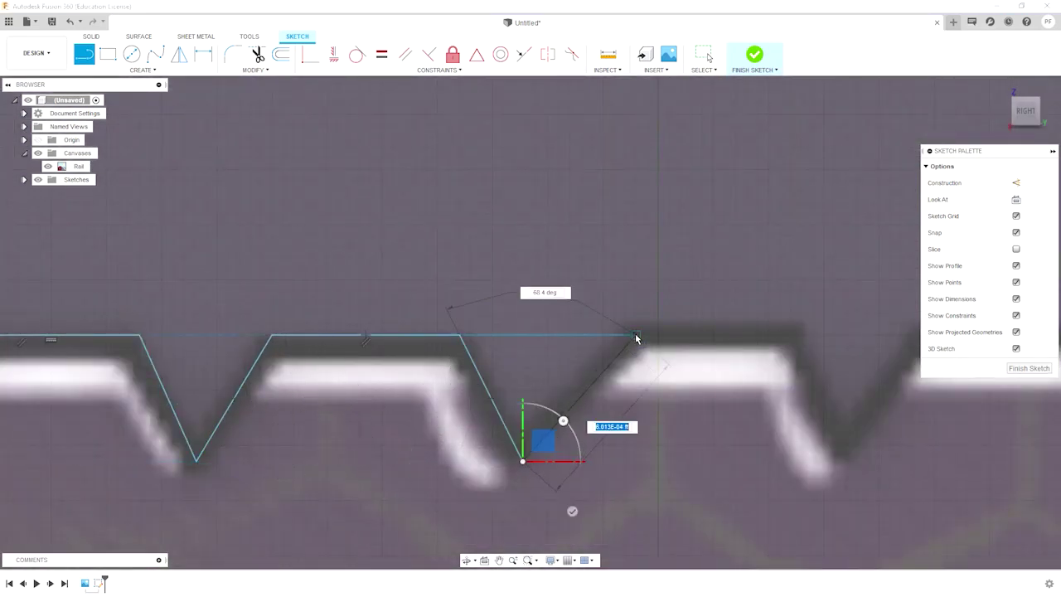
{"action": "left_click", "coordinate": [635, 336]}
{"action": "middle_click_drag", "start_coordinate": [635, 337], "coordinate": [423, 340]}
{"action": "left_click", "coordinate": [577, 335]}
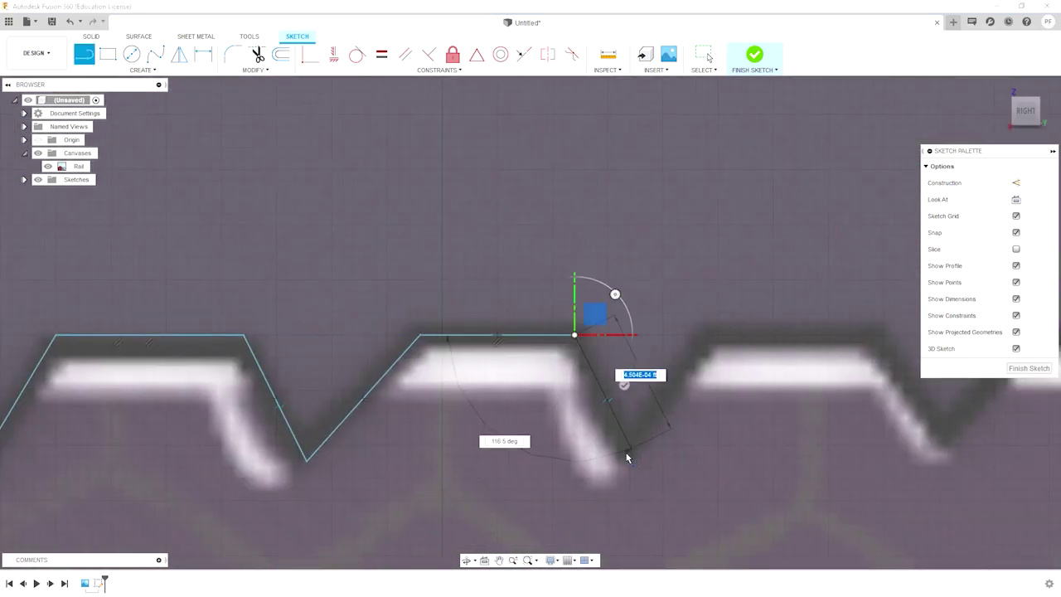
{"action": "left_click", "coordinate": [627, 460]}
{"action": "left_click", "coordinate": [709, 334]}
{"action": "middle_click_drag", "start_coordinate": [709, 335], "coordinate": [324, 332]}
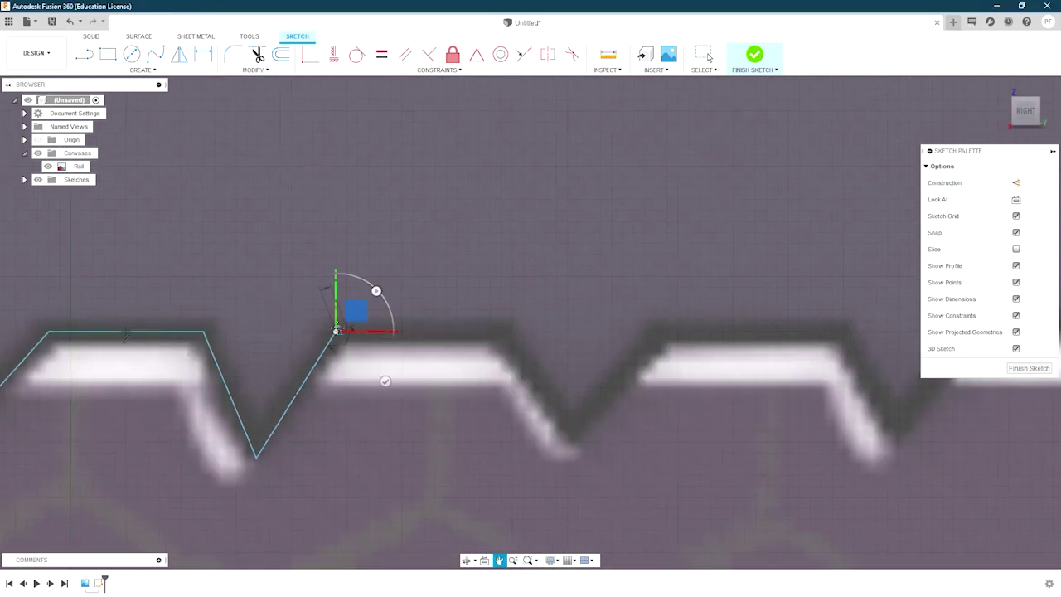
{"action": "left_click", "coordinate": [500, 332]}
{"action": "left_click", "coordinate": [575, 426]}
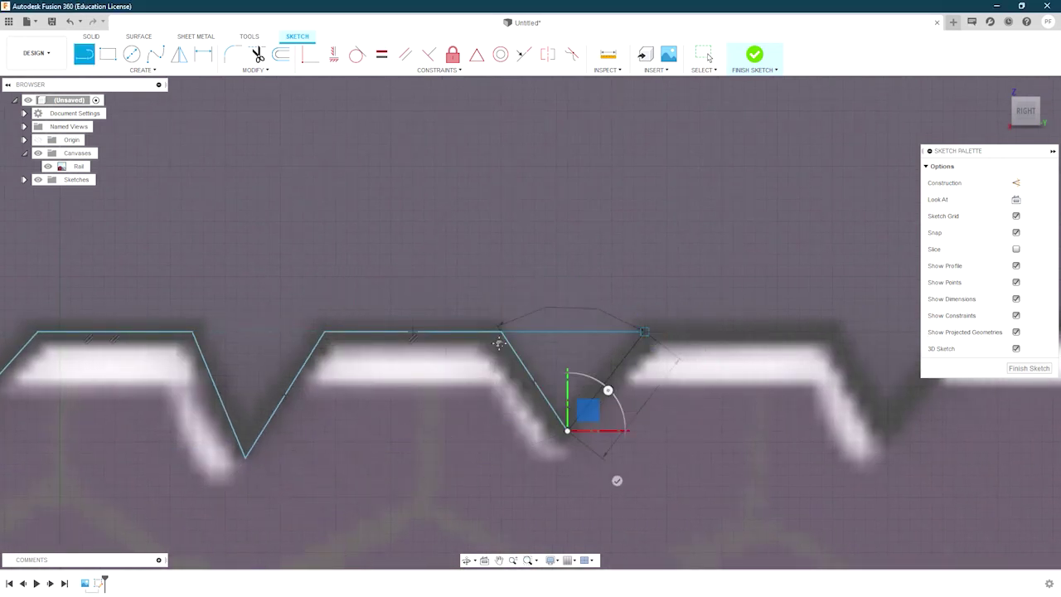
{"action": "left_click", "coordinate": [651, 327]}
{"action": "middle_click_drag", "start_coordinate": [847, 332], "coordinate": [498, 326]}
{"action": "left_click", "coordinate": [546, 424]}
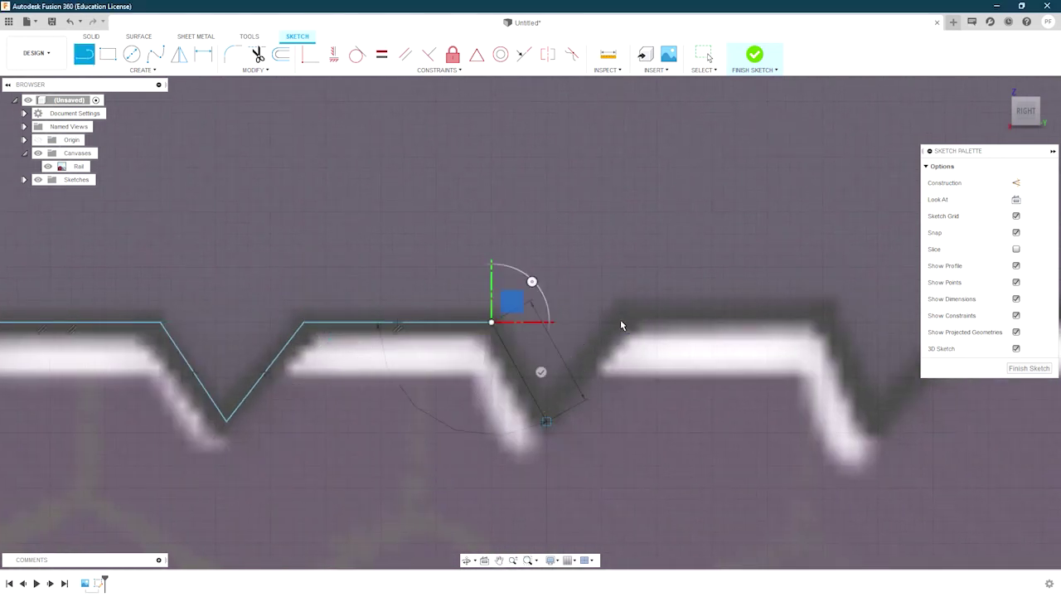
{"action": "left_click", "coordinate": [534, 314]}
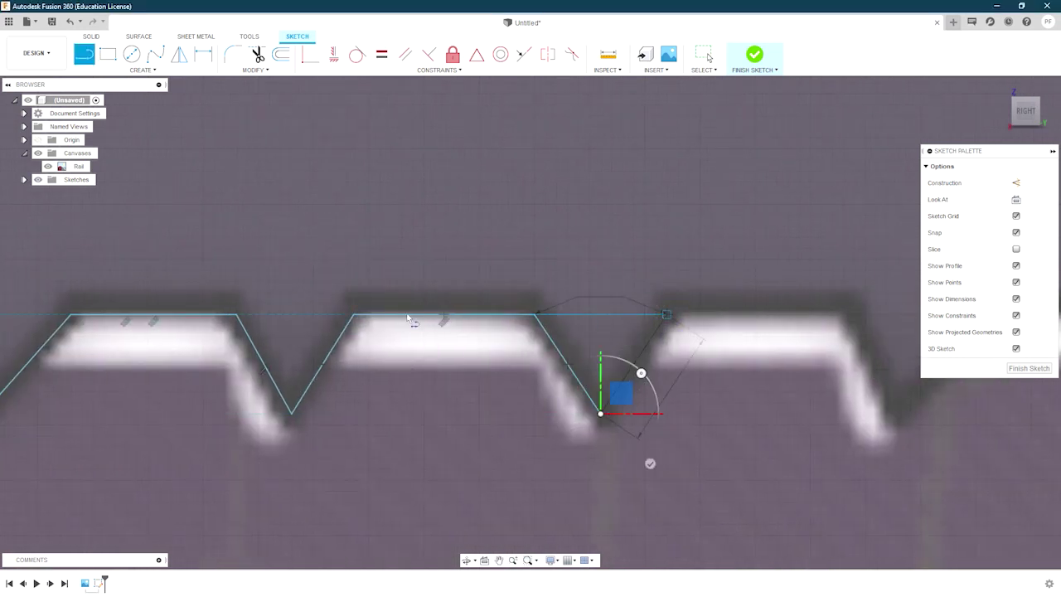
Step: Trace the remaining teeth, undo misplaced segments, and finish across the last tooth's top edge
{"action": "left_click", "coordinate": [670, 316]}
{"action": "left_click", "coordinate": [531, 413]}
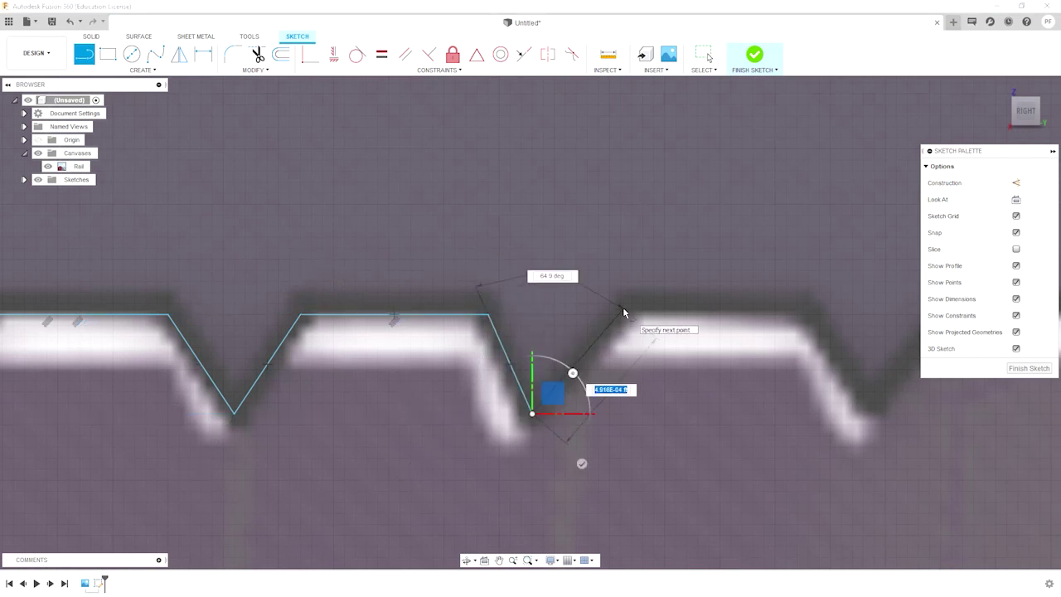
{"action": "left_click", "coordinate": [668, 320]}
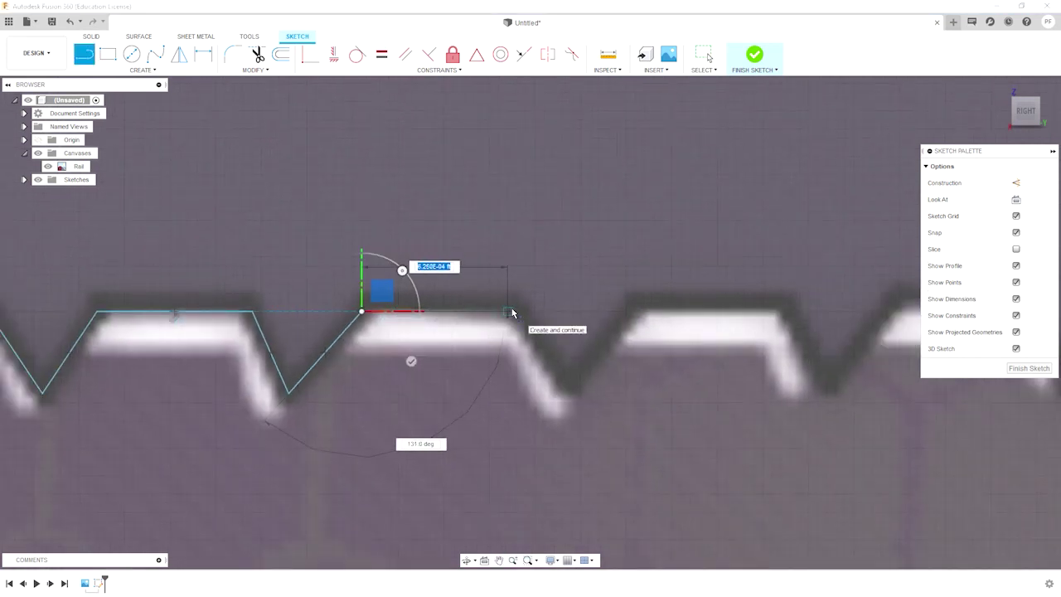
{"action": "left_click", "coordinate": [518, 312]}
{"action": "left_click", "coordinate": [585, 425]}
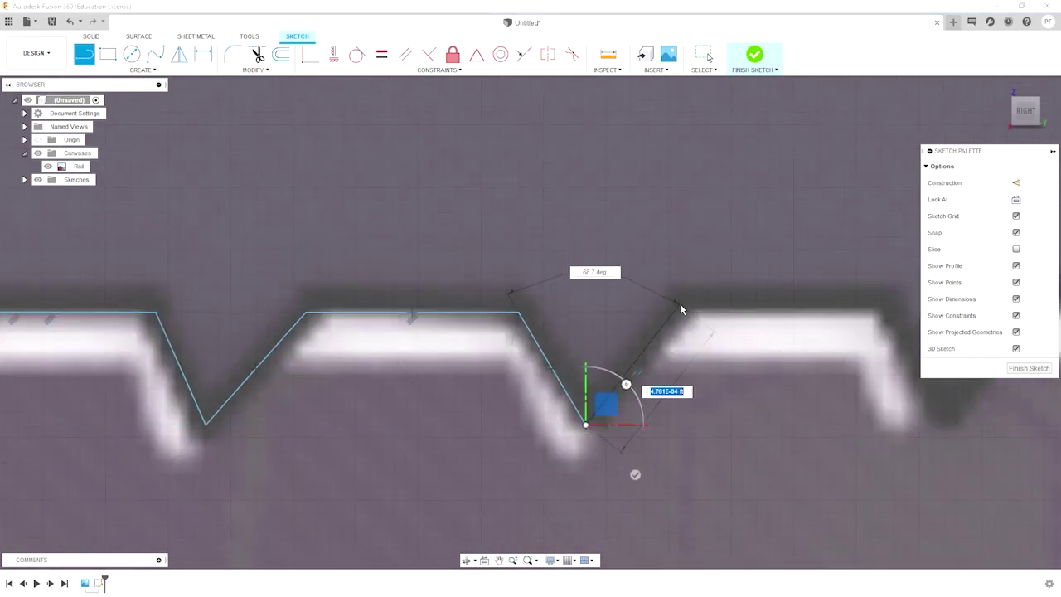
{"action": "key", "text": "ctrl+z"}
{"action": "key", "text": "ctrl+y"}
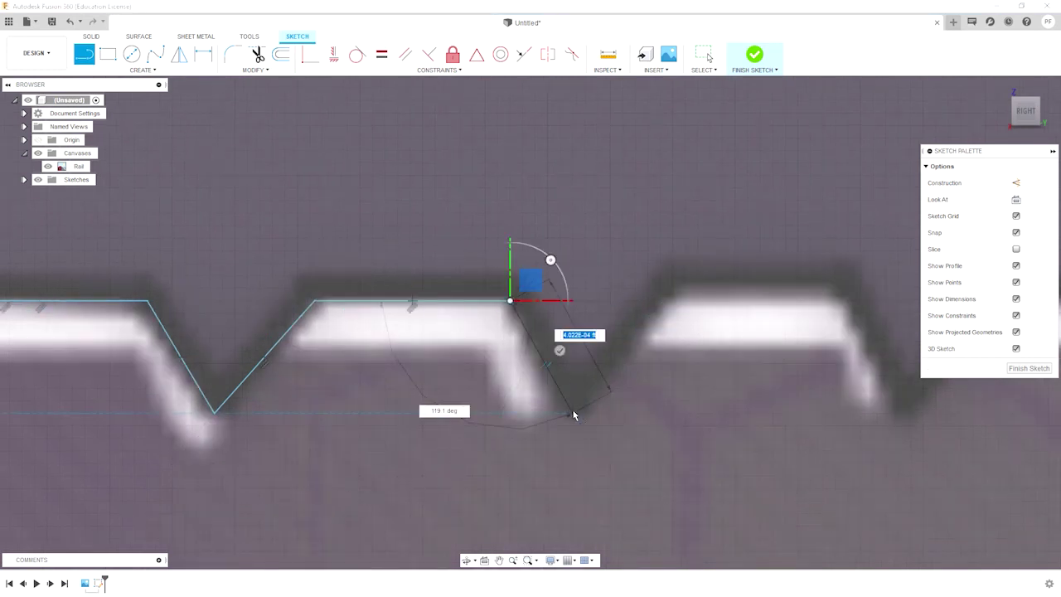
{"action": "left_click", "coordinate": [572, 412]}
{"action": "key", "text": "ctrl+z"}
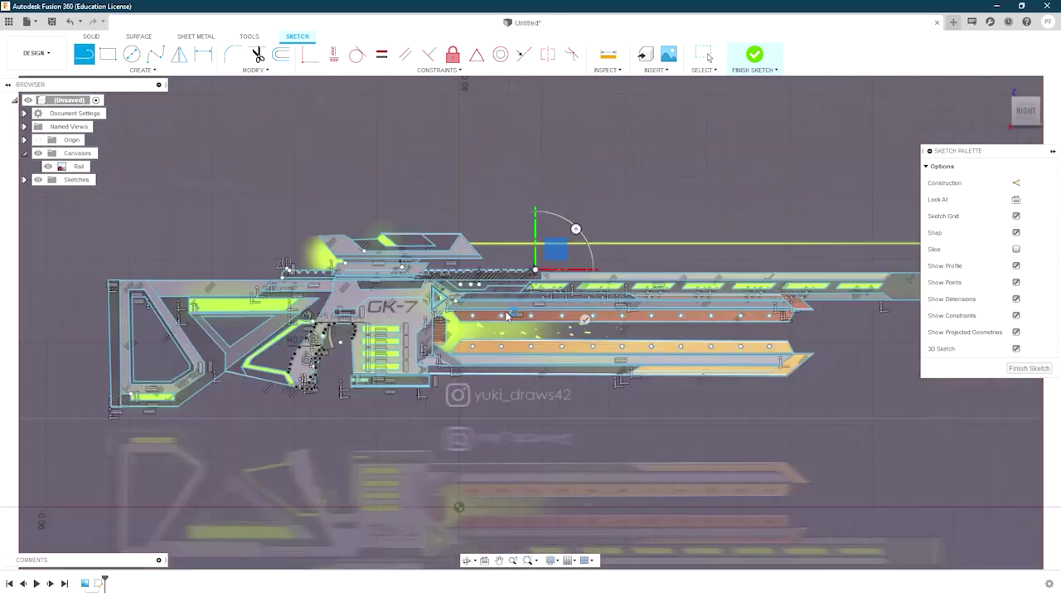
{"action": "scroll", "coordinate": [539, 270], "scroll_direction": "up", "scroll_amount": 5}
{"action": "scroll", "coordinate": [539, 270], "scroll_direction": "up", "scroll_amount": 5}
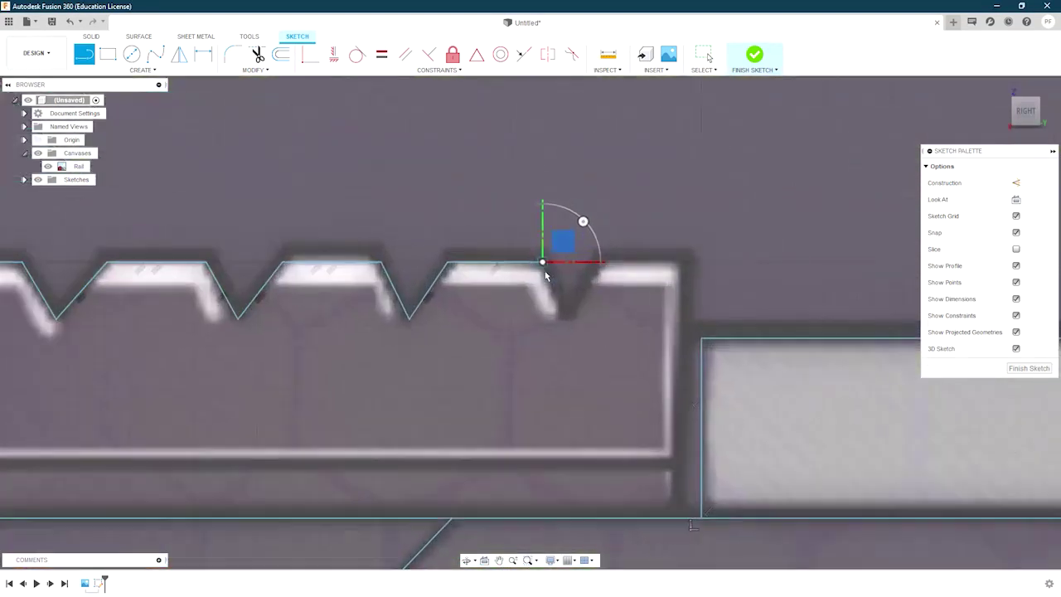
{"action": "left_click", "coordinate": [572, 319]}
{"action": "left_click", "coordinate": [613, 258]}
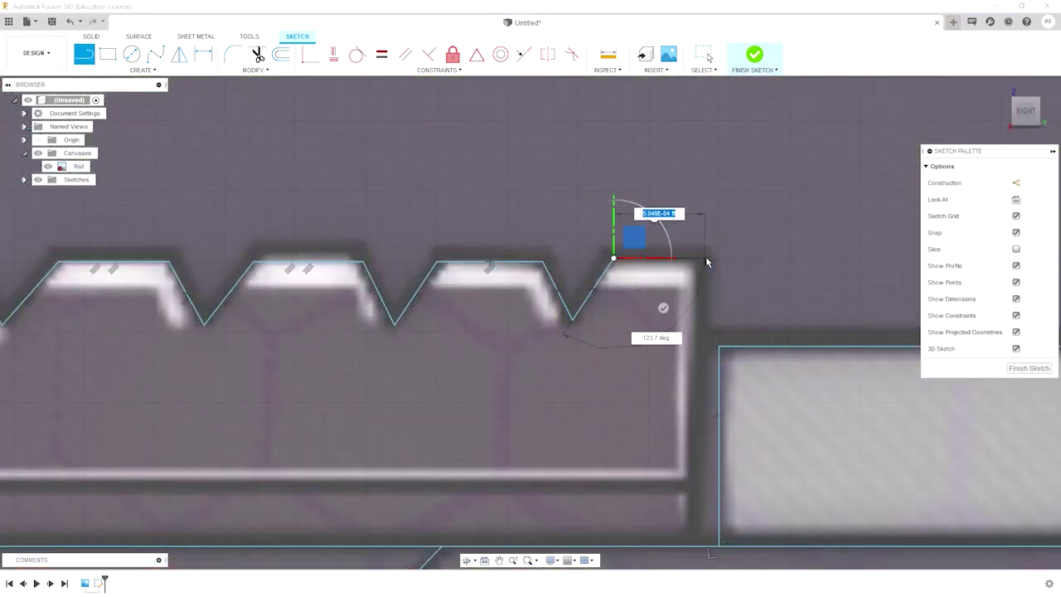
{"action": "left_click", "coordinate": [705, 258]}
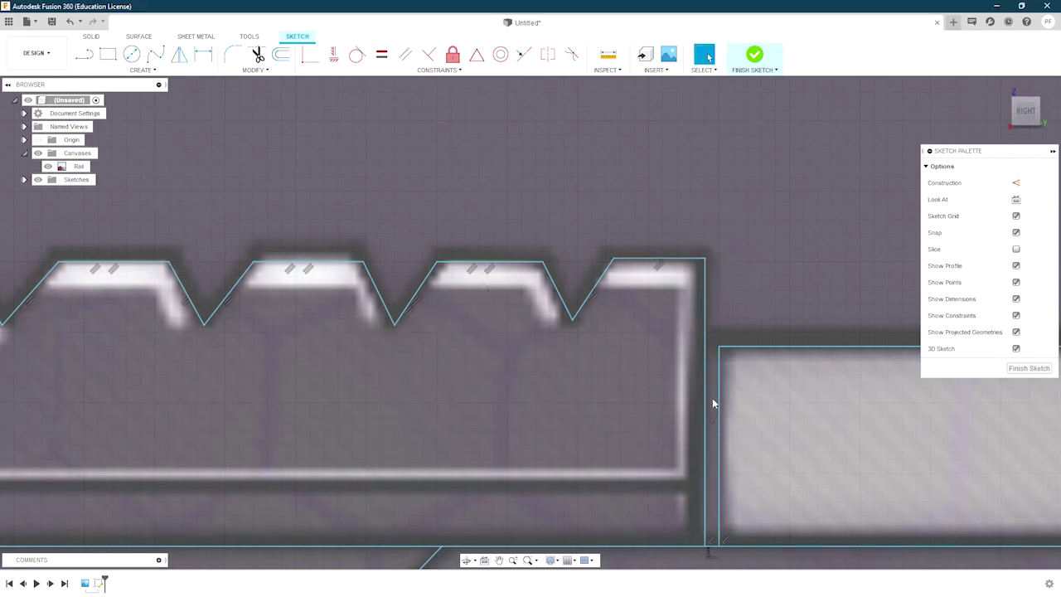
Step: Look over the traced rifle outline and finish the rail sketch
{"action": "scroll", "coordinate": [633, 189], "scroll_direction": "down", "scroll_amount": 4}
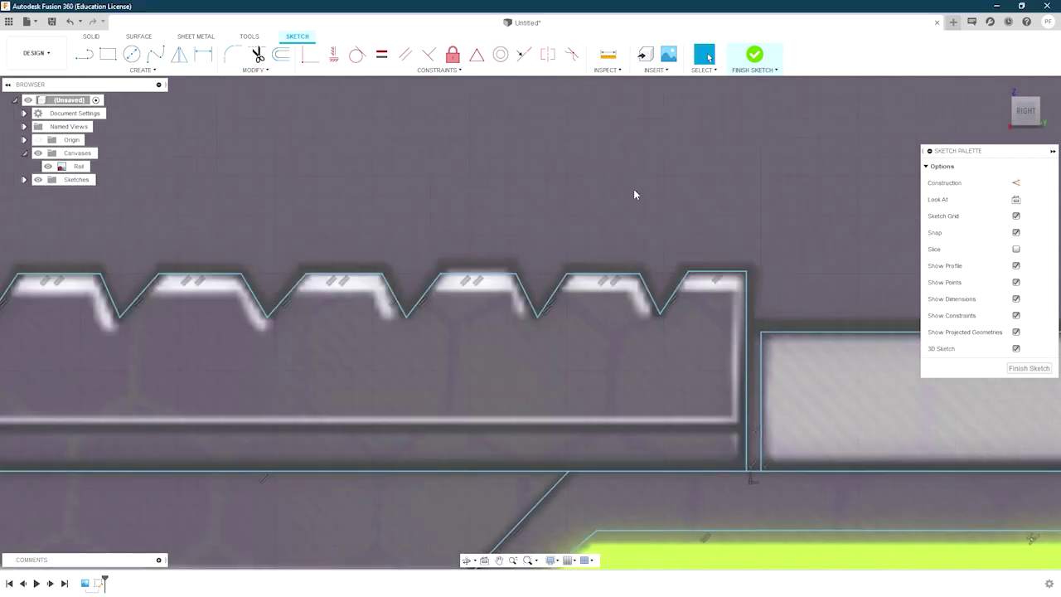
{"action": "scroll", "coordinate": [317, 231], "scroll_direction": "up", "scroll_amount": 3}
{"action": "scroll", "coordinate": [790, 365], "scroll_direction": "up", "scroll_amount": 3}
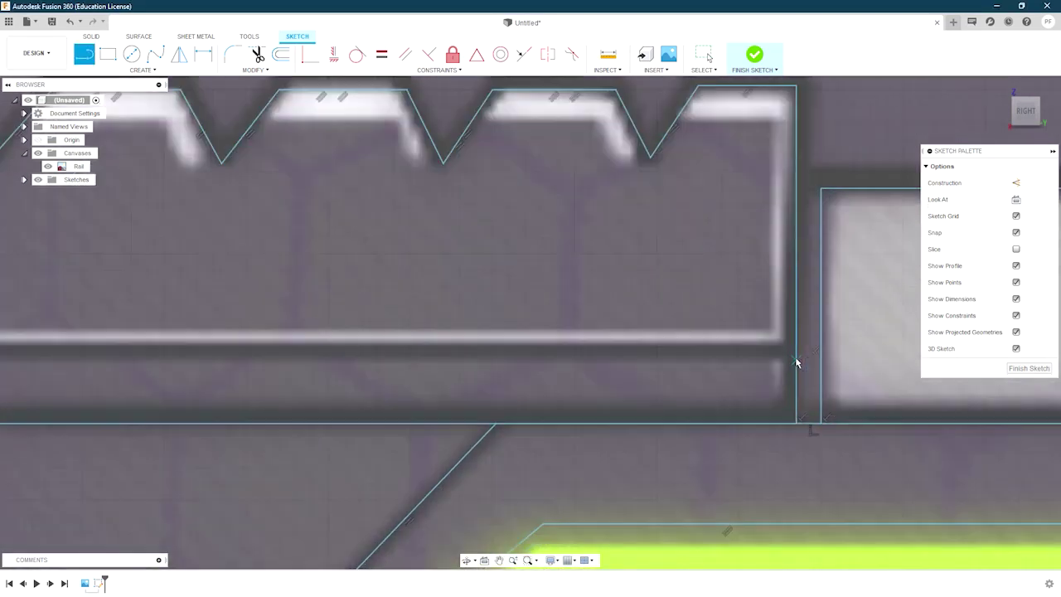
{"action": "scroll", "coordinate": [796, 360], "scroll_direction": "down", "scroll_amount": 5}
{"action": "scroll", "coordinate": [598, 340], "scroll_direction": "up", "scroll_amount": 6}
{"action": "scroll", "coordinate": [604, 348], "scroll_direction": "down", "scroll_amount": 3}
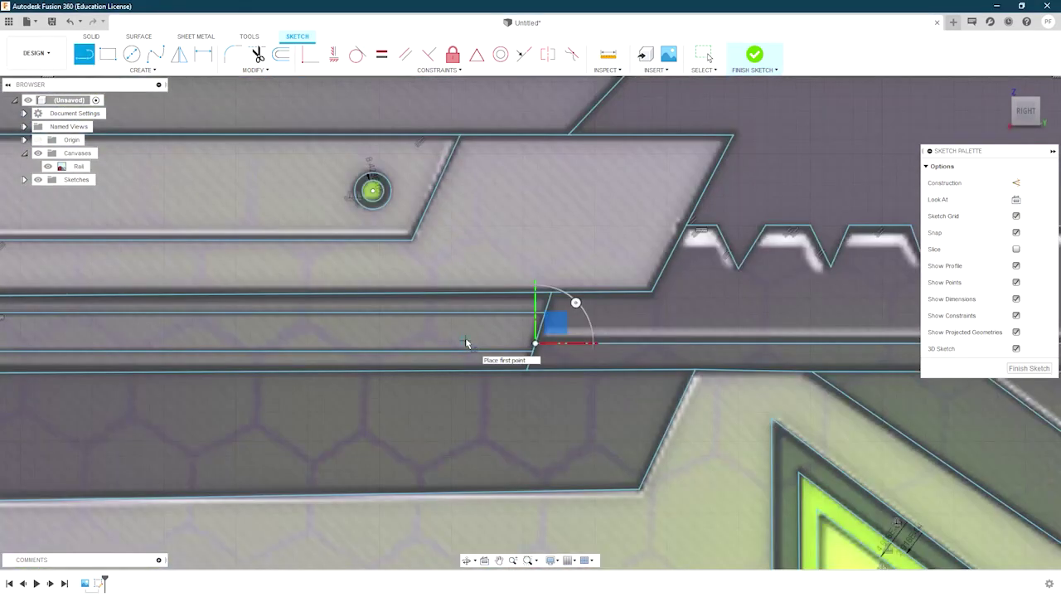
{"action": "scroll", "coordinate": [581, 373], "scroll_direction": "down", "scroll_amount": 3}
{"action": "scroll", "coordinate": [579, 427], "scroll_direction": "down", "scroll_amount": 3}
{"action": "middle_click_drag", "start_coordinate": [578, 426], "coordinate": [696, 486]}
{"action": "scroll", "coordinate": [333, 398], "scroll_direction": "up", "scroll_amount": 2}
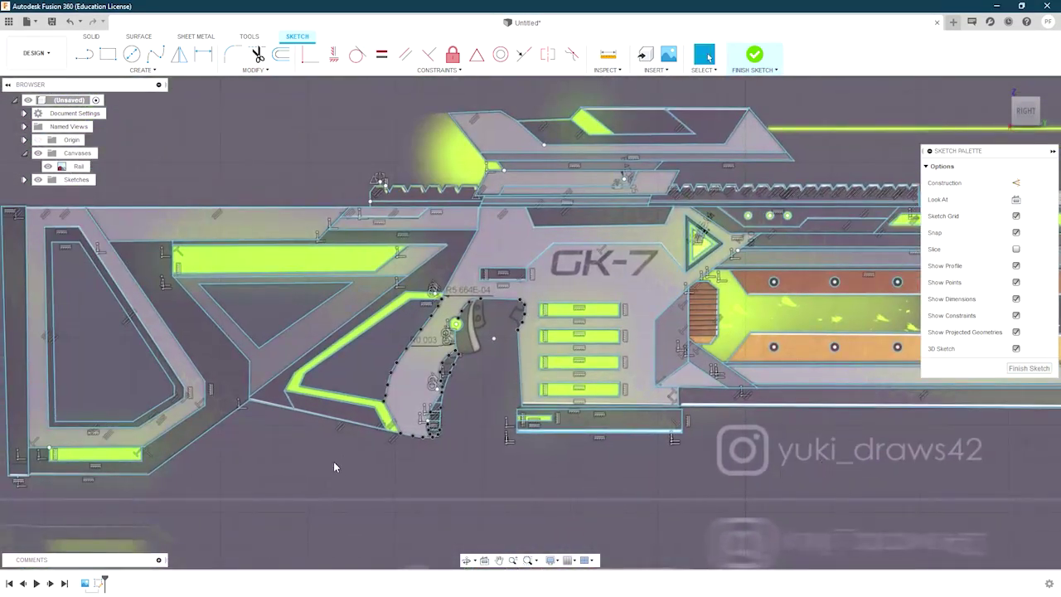
{"action": "scroll", "coordinate": [334, 398], "scroll_direction": "up", "scroll_amount": 1}
{"action": "scroll", "coordinate": [332, 142], "scroll_direction": "down", "scroll_amount": 1}
{"action": "scroll", "coordinate": [507, 250], "scroll_direction": "down", "scroll_amount": 2}
{"action": "scroll", "coordinate": [389, 332], "scroll_direction": "up", "scroll_amount": 4}
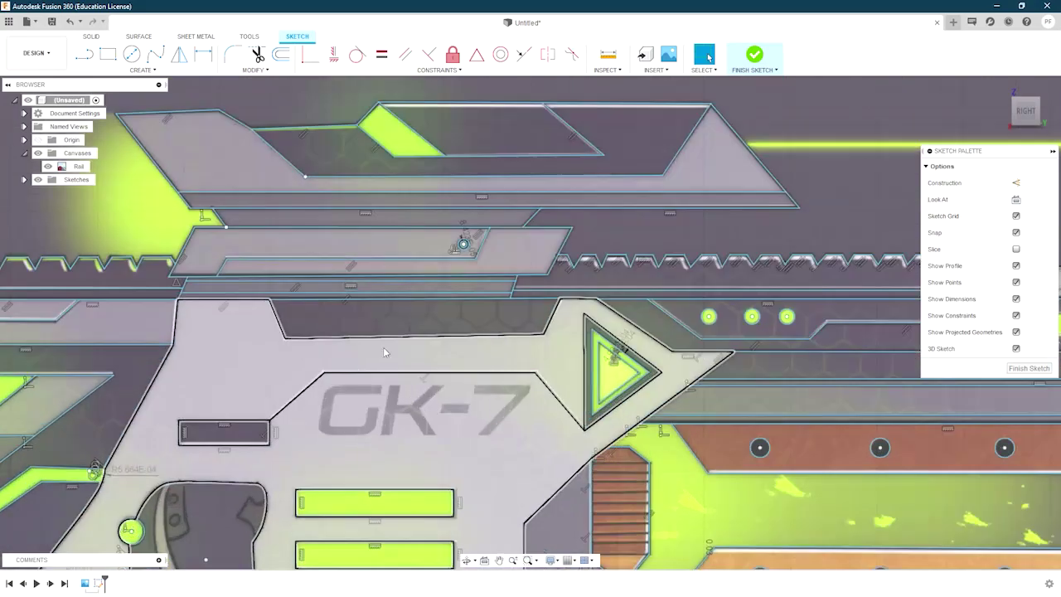
{"action": "scroll", "coordinate": [764, 348], "scroll_direction": "down", "scroll_amount": 3}
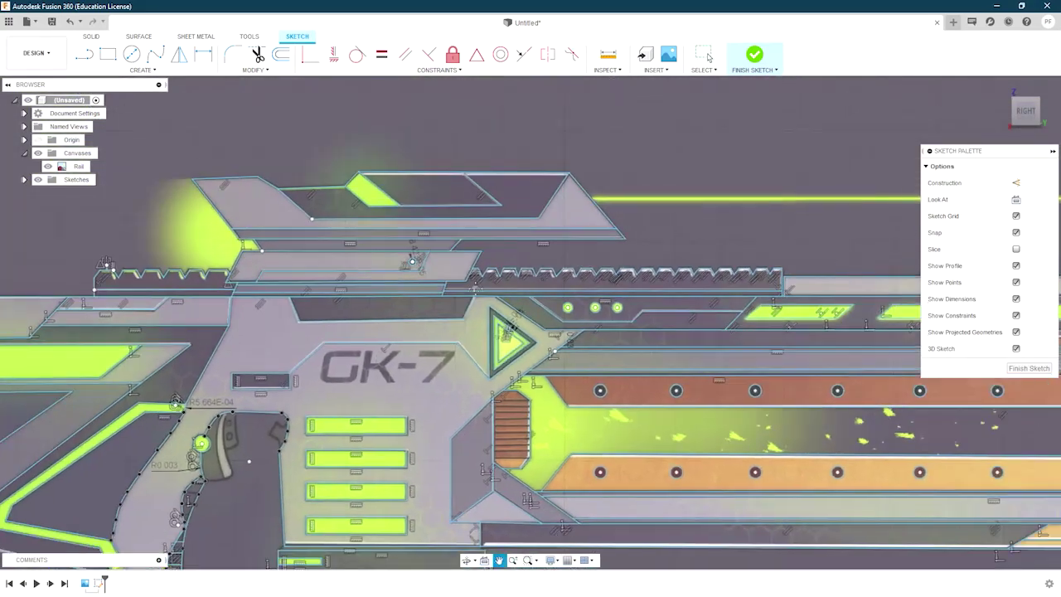
{"action": "middle_click_drag", "start_coordinate": [764, 348], "coordinate": [481, 390]}
{"action": "left_click", "coordinate": [1039, 376]}
Step: Reopen Sketch1 for editing from the browser
{"action": "scroll", "coordinate": [486, 290], "scroll_direction": "down", "scroll_amount": 4}
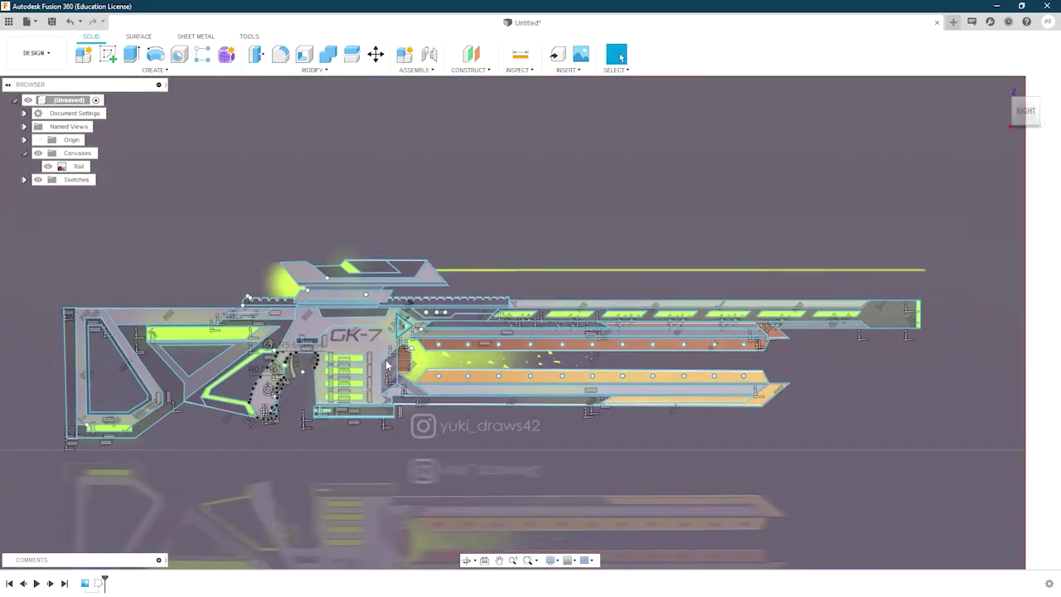
{"action": "scroll", "coordinate": [289, 360], "scroll_direction": "up", "scroll_amount": 5}
{"action": "double_click", "coordinate": [62, 192]}
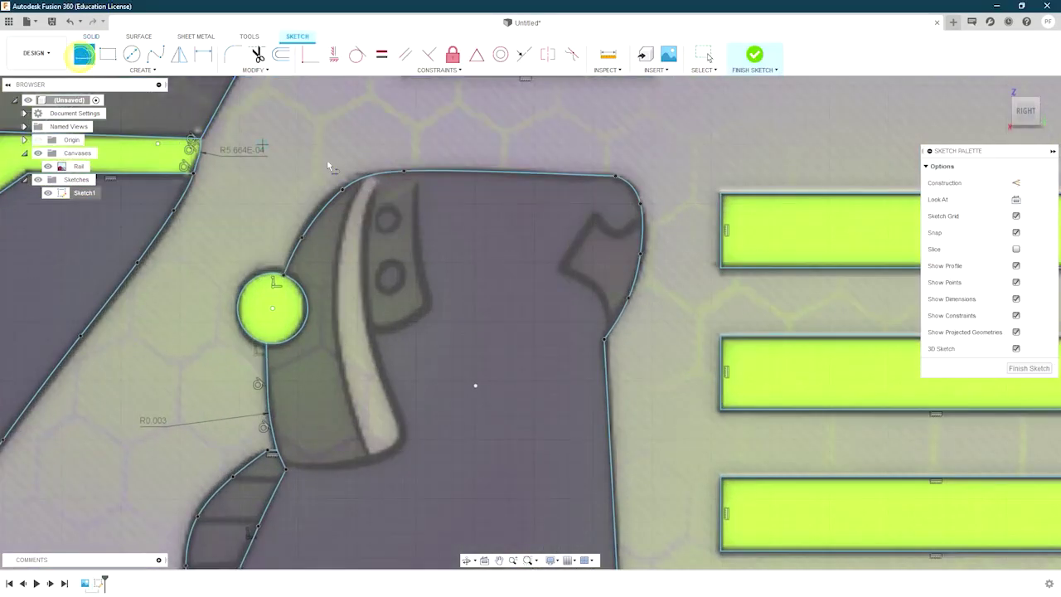
Step: Trace the grip's edge with a three-point arc and finish the spline along the lower curve
{"action": "left_click", "coordinate": [141, 70]}
{"action": "left_click", "coordinate": [106, 119]}
{"action": "left_click", "coordinate": [381, 175]}
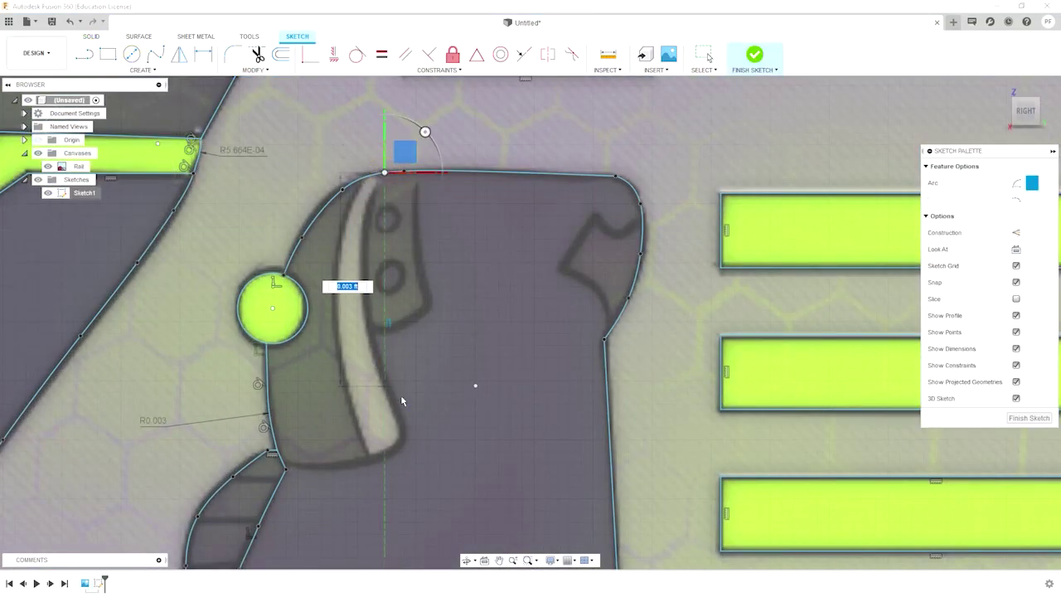
{"action": "left_click", "coordinate": [404, 440]}
{"action": "left_click", "coordinate": [369, 310]}
{"action": "scroll", "coordinate": [369, 310], "scroll_direction": "up", "scroll_amount": 2}
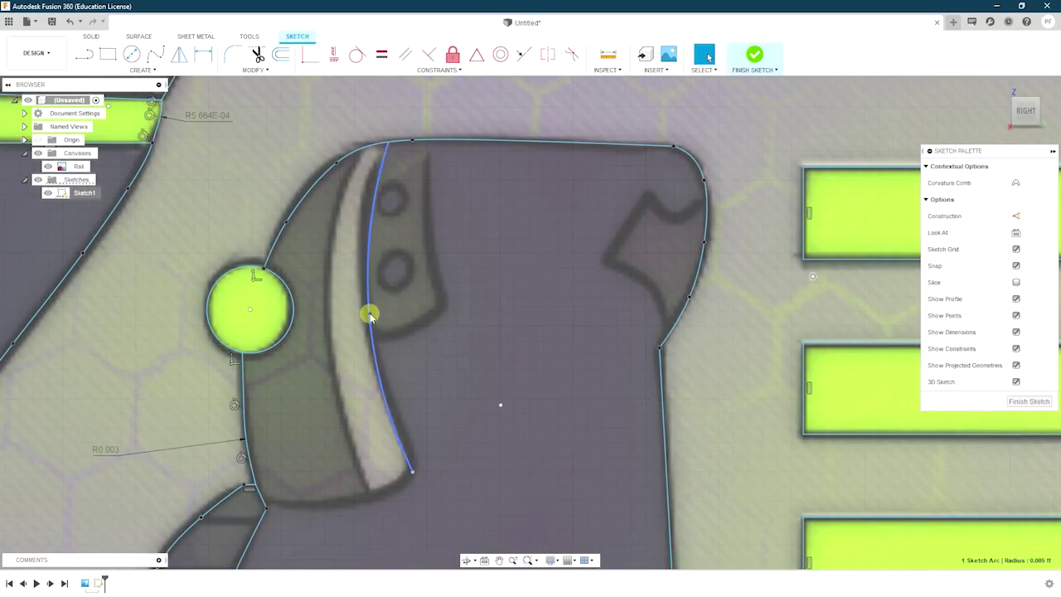
{"action": "left_click", "coordinate": [83, 53]}
{"action": "scroll", "coordinate": [428, 379], "scroll_direction": "up", "scroll_amount": 2}
{"action": "middle_click_drag", "start_coordinate": [201, 466], "coordinate": [258, 408]}
{"action": "scroll", "coordinate": [258, 409], "scroll_direction": "up", "scroll_amount": 1}
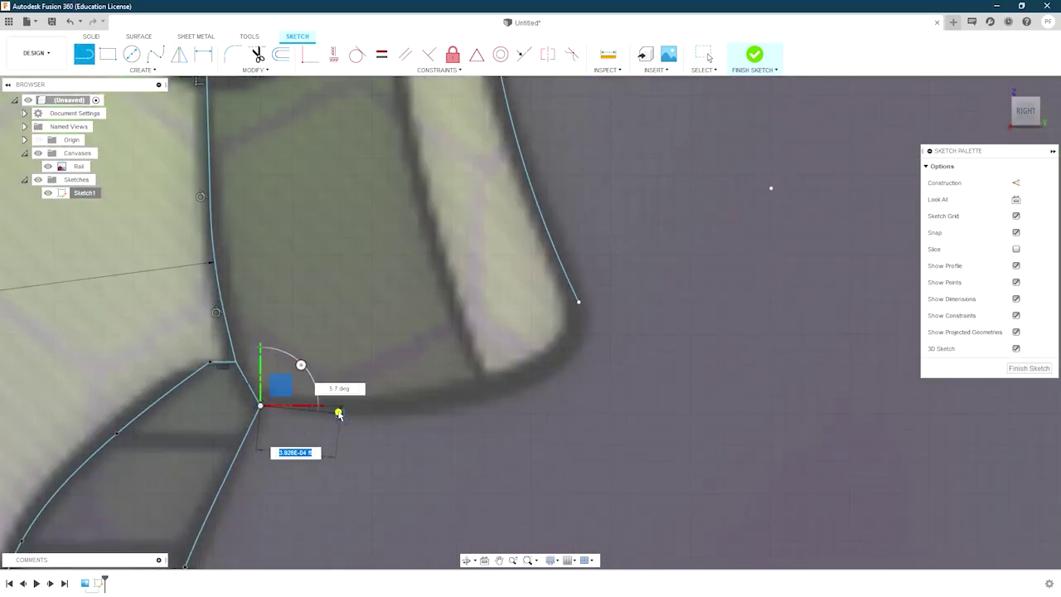
{"action": "left_click", "coordinate": [707, 57]}
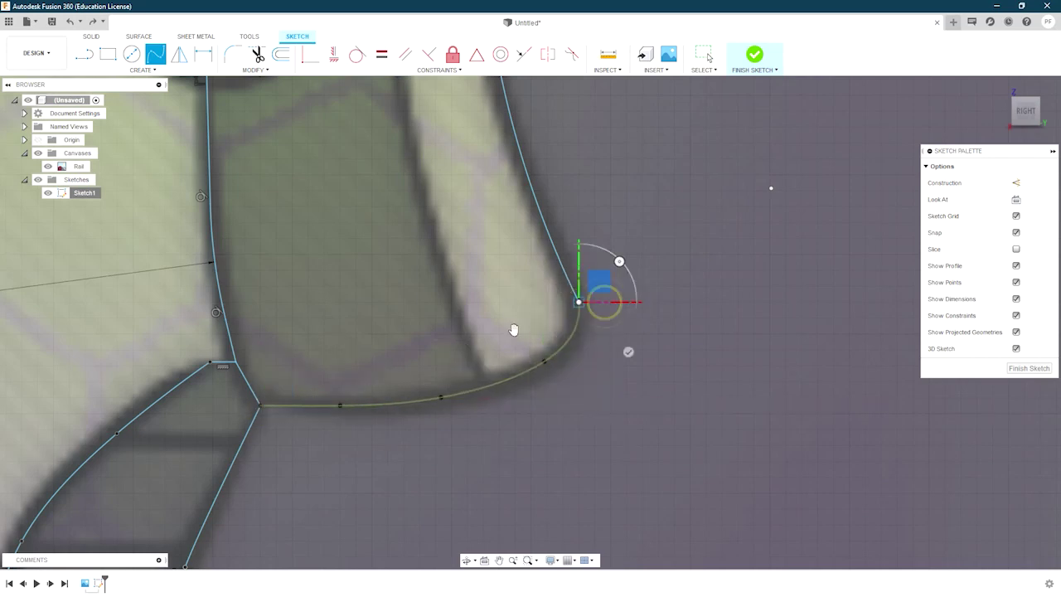
{"action": "key", "text": "Escape"}
{"action": "scroll", "coordinate": [530, 346], "scroll_direction": "up", "scroll_amount": 2}
{"action": "scroll", "coordinate": [492, 274], "scroll_direction": "down", "scroll_amount": 5}
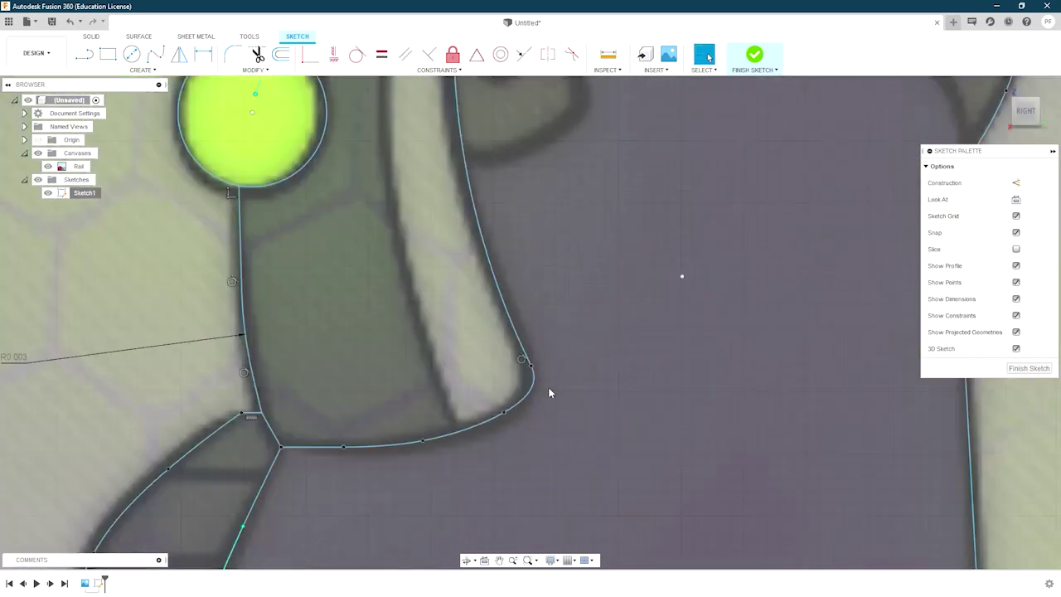
{"action": "scroll", "coordinate": [622, 410], "scroll_direction": "up", "scroll_amount": 1}
{"action": "scroll", "coordinate": [595, 445], "scroll_direction": "down", "scroll_amount": 1}
{"action": "scroll", "coordinate": [441, 141], "scroll_direction": "up", "scroll_amount": 2}
{"action": "key", "text": "l"}
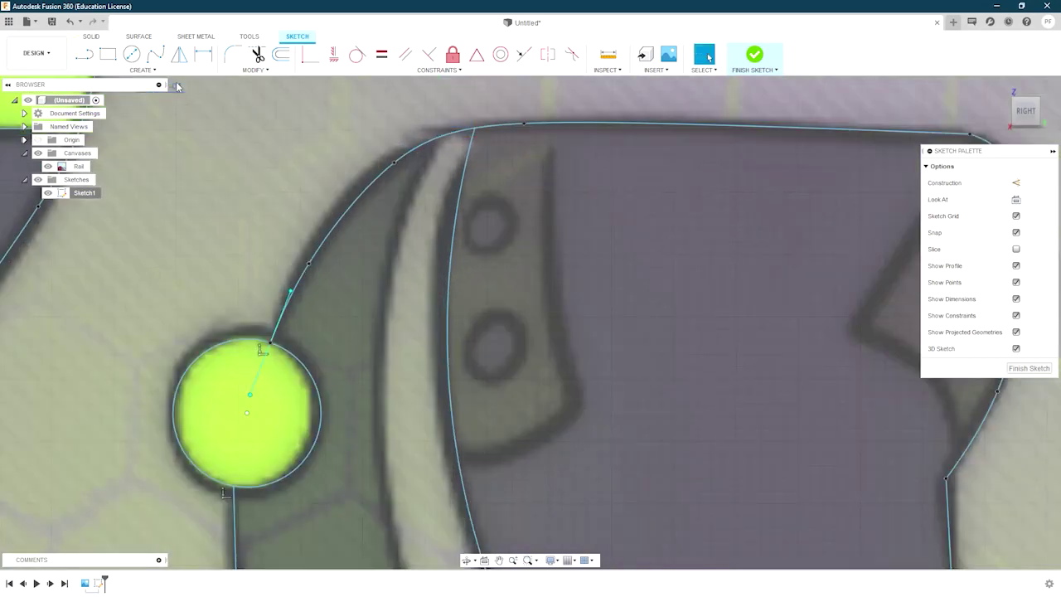
Step: Delete the inner grip spline's tangent handle and reshape the curve near its endpoint
{"action": "left_click", "coordinate": [142, 70]}
{"action": "left_click", "coordinate": [201, 121]}
{"action": "scroll", "coordinate": [448, 331], "scroll_direction": "down", "scroll_amount": 2}
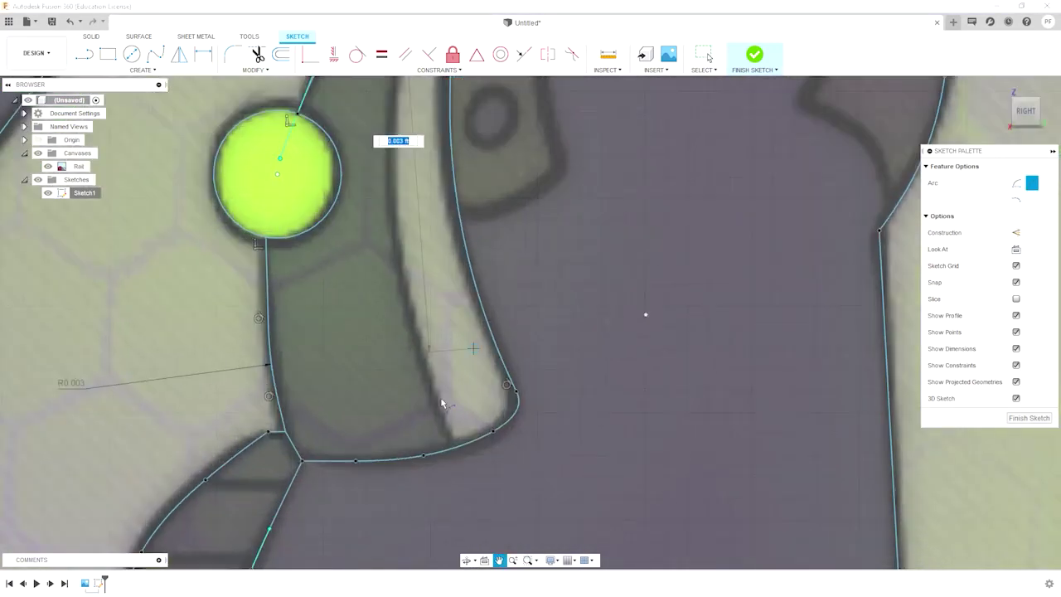
{"action": "scroll", "coordinate": [458, 455], "scroll_direction": "up", "scroll_amount": 2}
{"action": "key", "text": "Escape"}
{"action": "scroll", "coordinate": [406, 317], "scroll_direction": "down", "scroll_amount": 2}
{"action": "scroll", "coordinate": [406, 225], "scroll_direction": "up", "scroll_amount": 2}
{"action": "left_click", "coordinate": [406, 225]}
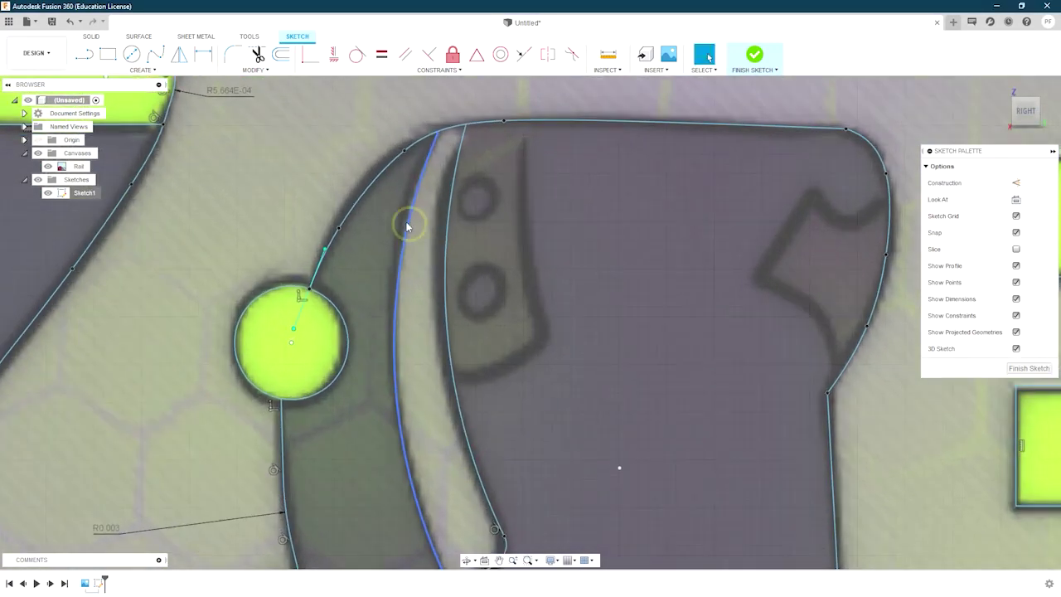
{"action": "scroll", "coordinate": [411, 248], "scroll_direction": "down", "scroll_amount": 2}
{"action": "scroll", "coordinate": [450, 482], "scroll_direction": "up", "scroll_amount": 2}
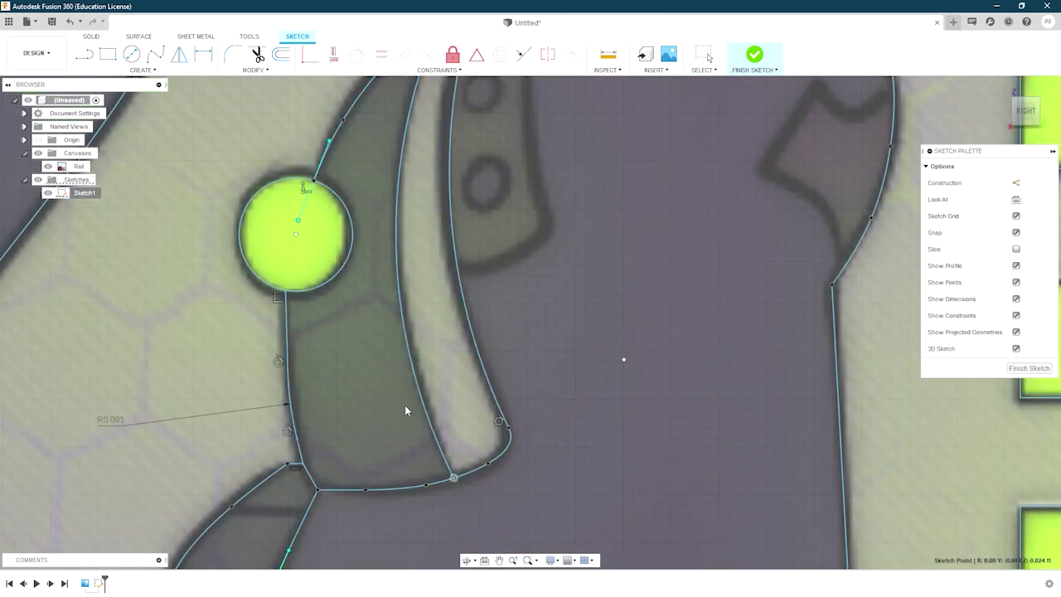
{"action": "scroll", "coordinate": [404, 411], "scroll_direction": "down", "scroll_amount": 2}
{"action": "scroll", "coordinate": [383, 265], "scroll_direction": "up", "scroll_amount": 3}
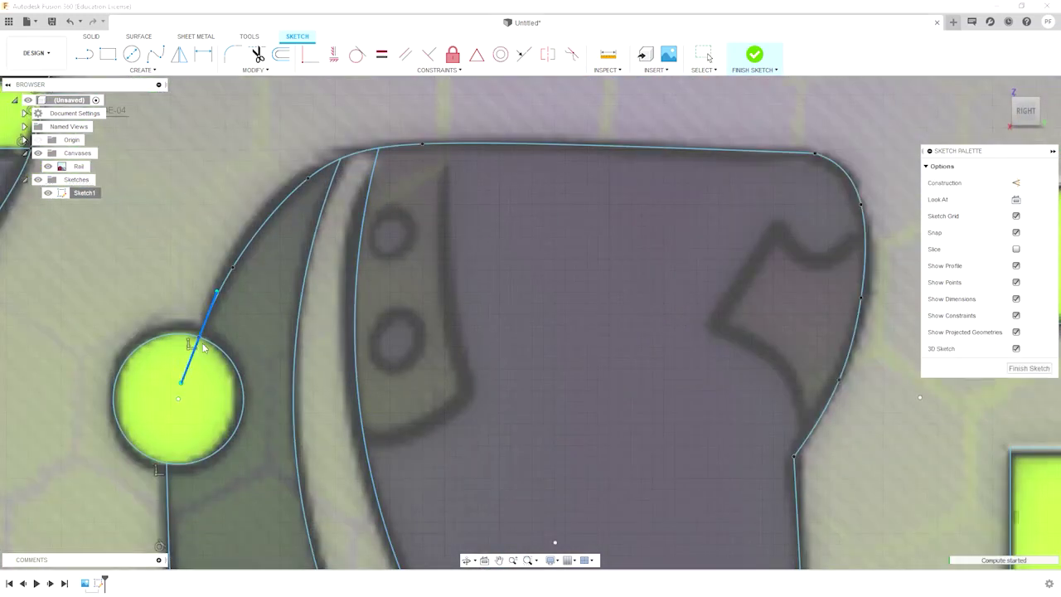
{"action": "key", "text": "Delete"}
{"action": "scroll", "coordinate": [352, 282], "scroll_direction": "up", "scroll_amount": 1}
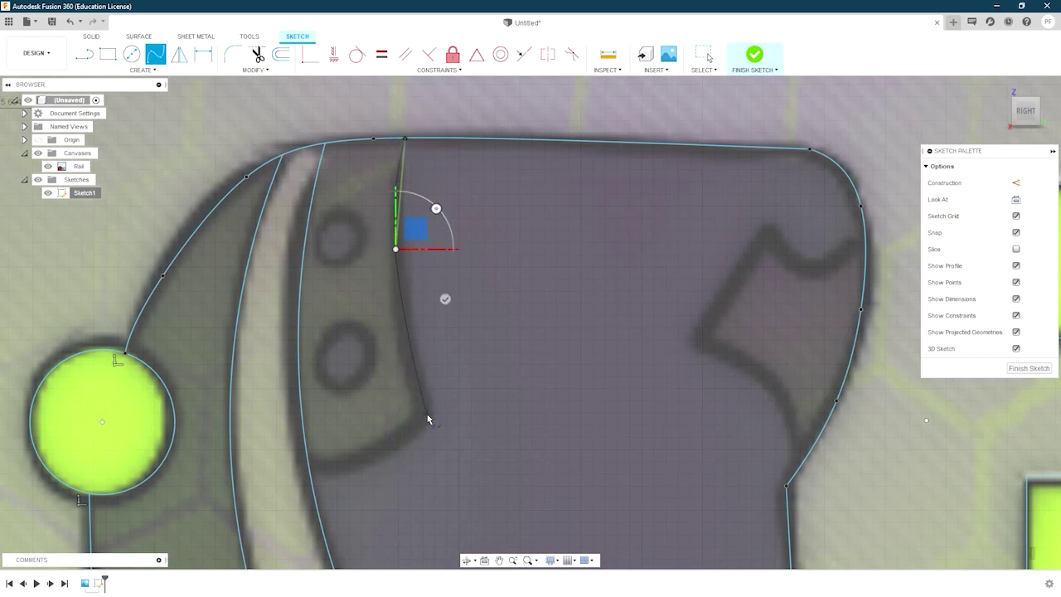
{"action": "left_click_drag", "start_coordinate": [437, 399], "coordinate": [410, 349]}
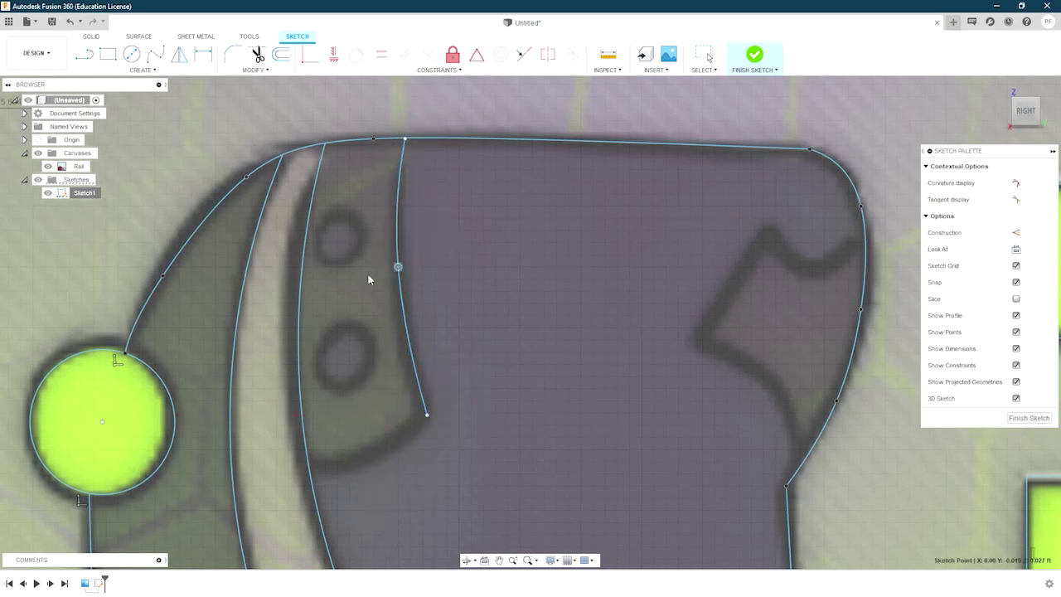
Step: Draw a new spline along the inner panel edge down to its lower corner
{"action": "left_click", "coordinate": [104, 71]}
{"action": "left_click", "coordinate": [155, 54]}
{"action": "scroll", "coordinate": [432, 412], "scroll_direction": "up", "scroll_amount": 2}
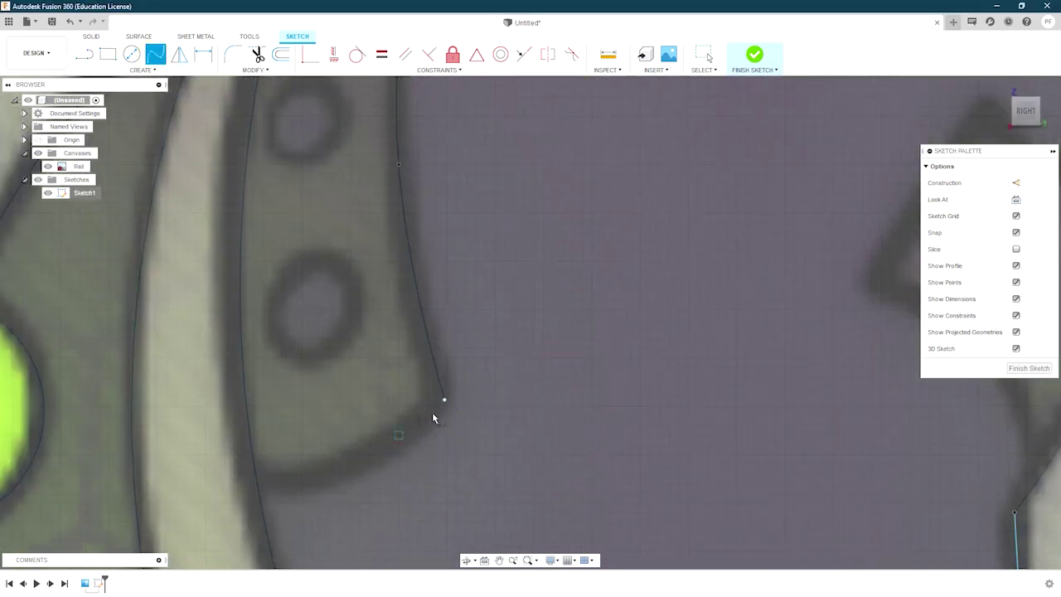
{"action": "left_click", "coordinate": [371, 464]}
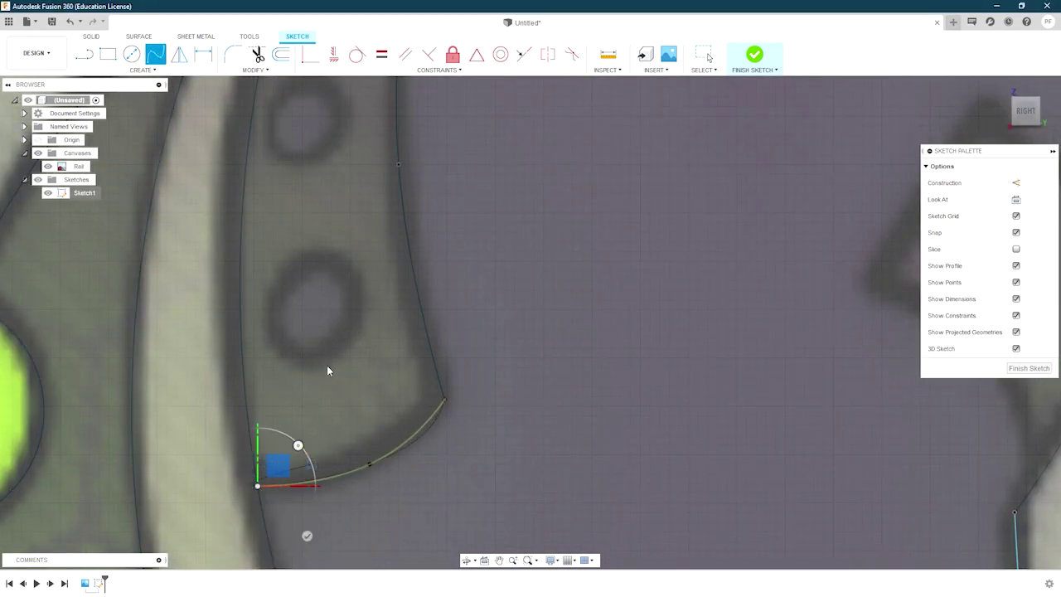
{"action": "left_click", "coordinate": [434, 396]}
{"action": "scroll", "coordinate": [434, 395], "scroll_direction": "up", "scroll_amount": 2}
{"action": "scroll", "coordinate": [439, 386], "scroll_direction": "down", "scroll_amount": 1}
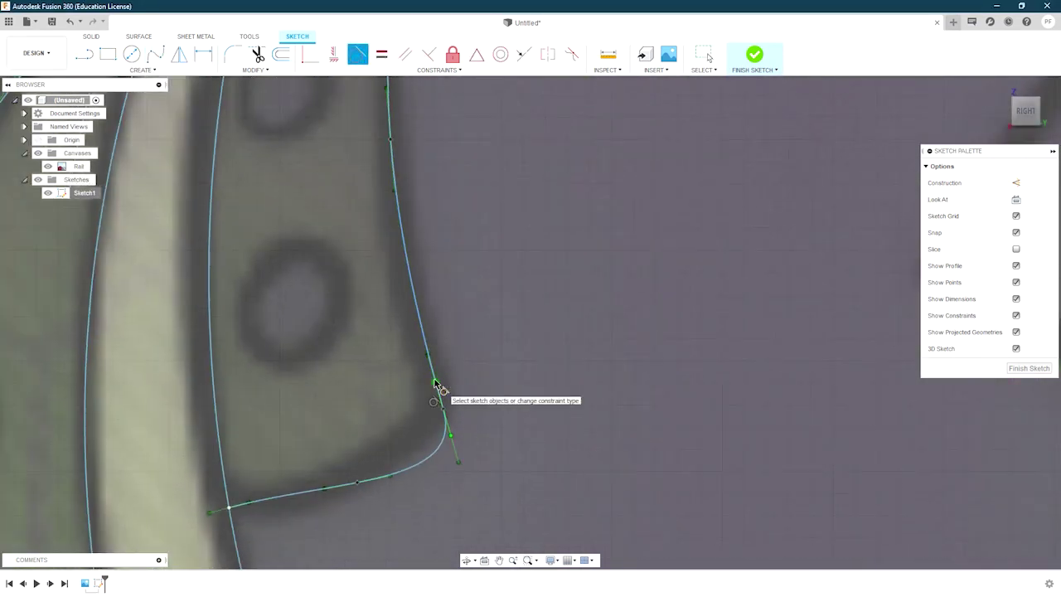
{"action": "scroll", "coordinate": [437, 391], "scroll_direction": "down", "scroll_amount": 3}
Step: Trace the grip panel's upper and lower round holes with circles, then zoom out to the whole gun
{"action": "key", "text": "c"}
{"action": "scroll", "coordinate": [208, 177], "scroll_direction": "up", "scroll_amount": 2}
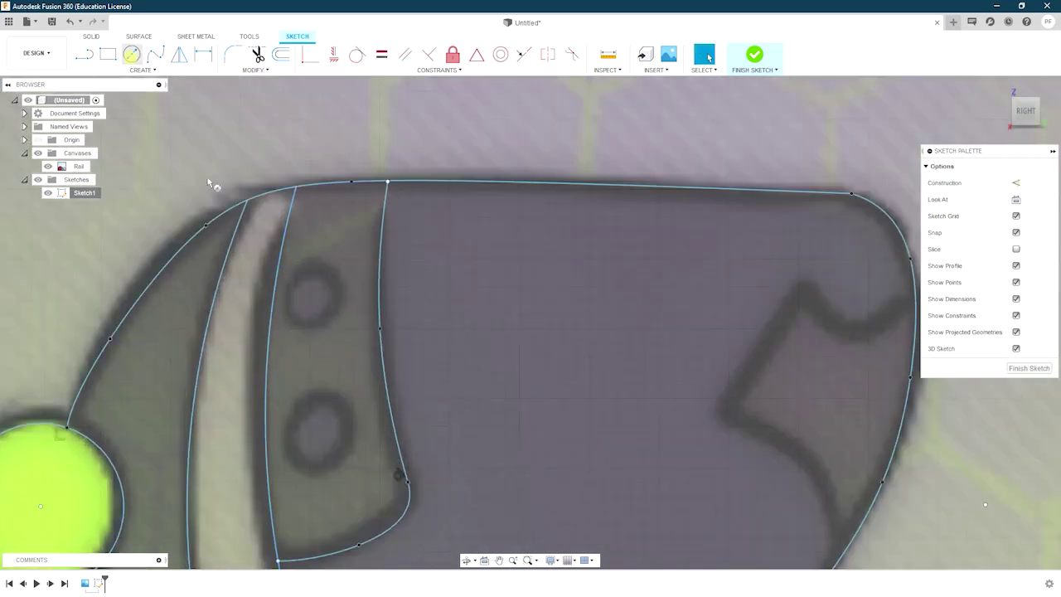
{"action": "scroll", "coordinate": [316, 294], "scroll_direction": "up", "scroll_amount": 2}
{"action": "left_click", "coordinate": [305, 336]}
{"action": "middle_click_drag", "start_coordinate": [321, 490], "coordinate": [362, 364]}
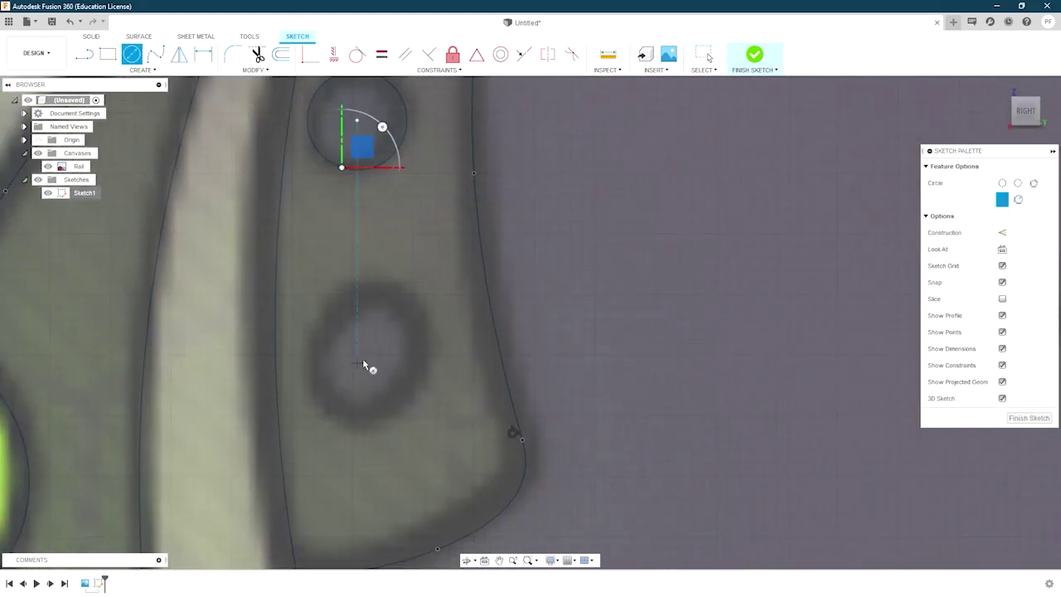
{"action": "left_click", "coordinate": [369, 359]}
{"action": "left_click", "coordinate": [343, 421]}
{"action": "key", "text": "Escape"}
{"action": "scroll", "coordinate": [439, 356], "scroll_direction": "down", "scroll_amount": 2}
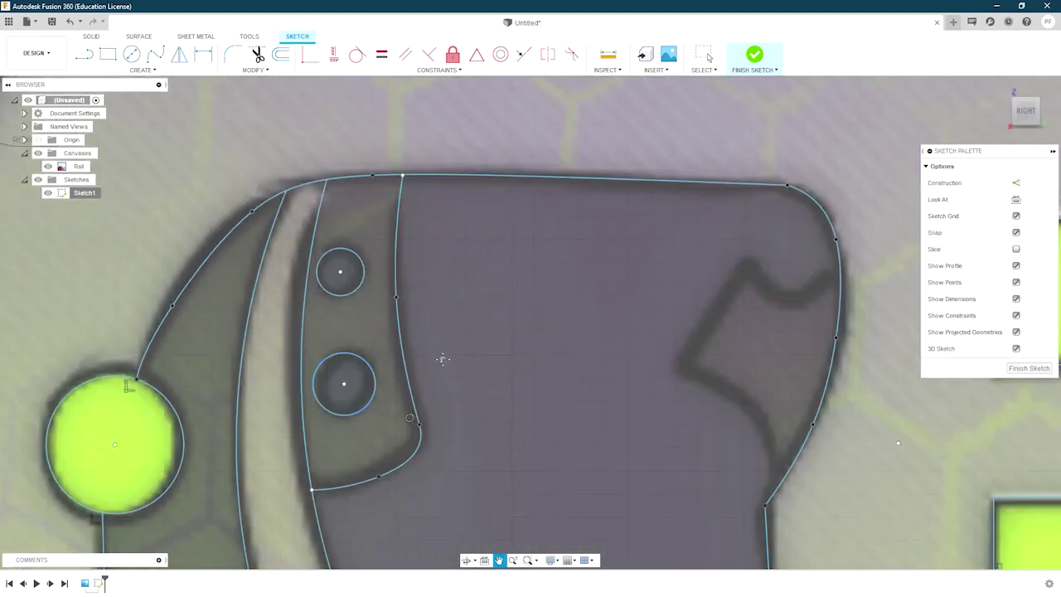
{"action": "scroll", "coordinate": [419, 356], "scroll_direction": "down", "scroll_amount": 2}
{"action": "scroll", "coordinate": [429, 344], "scroll_direction": "down", "scroll_amount": 1}
{"action": "scroll", "coordinate": [398, 282], "scroll_direction": "down", "scroll_amount": 2}
{"action": "scroll", "coordinate": [390, 332], "scroll_direction": "down", "scroll_amount": 2}
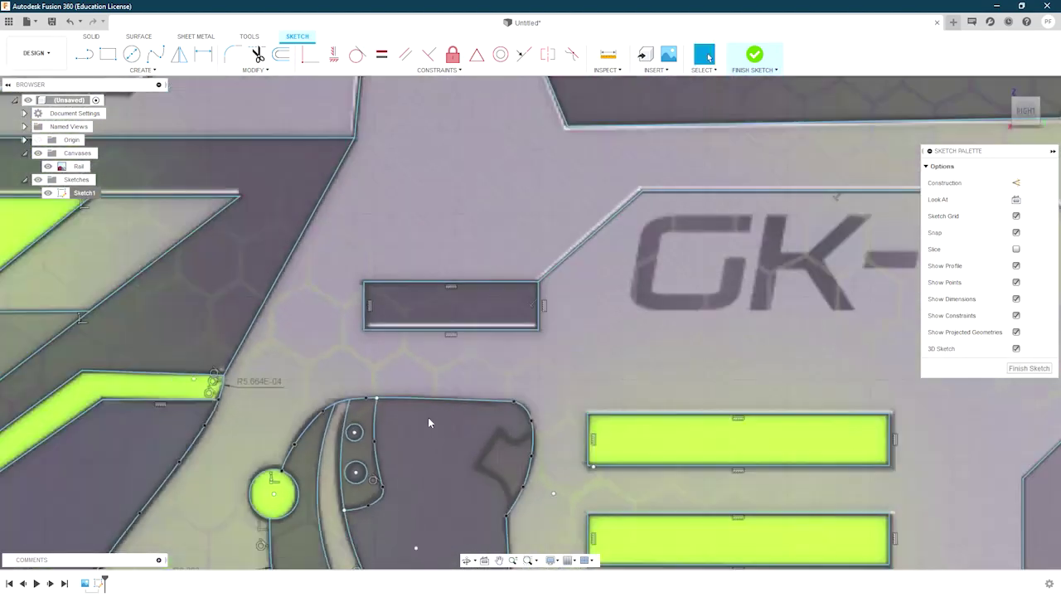
{"action": "scroll", "coordinate": [415, 356], "scroll_direction": "down", "scroll_amount": 3}
{"action": "scroll", "coordinate": [400, 305], "scroll_direction": "down", "scroll_amount": 2}
{"action": "middle_click_drag", "start_coordinate": [400, 304], "coordinate": [610, 342]}
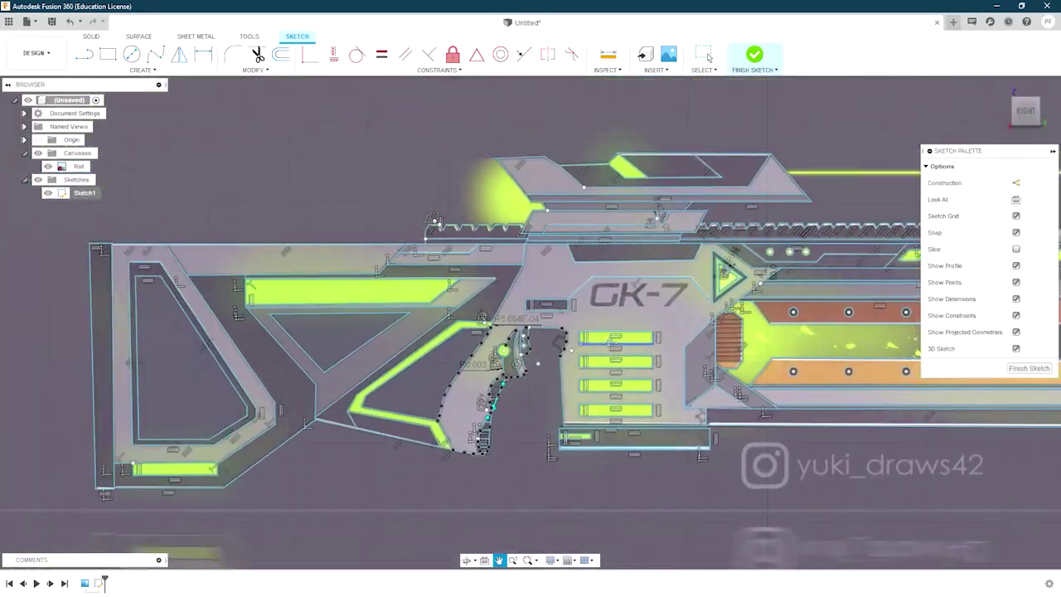
Step: Finish the sketch and extrude the stock's left end strip 0.003 ft symmetrically as a new body
{"action": "left_click", "coordinate": [1036, 371]}
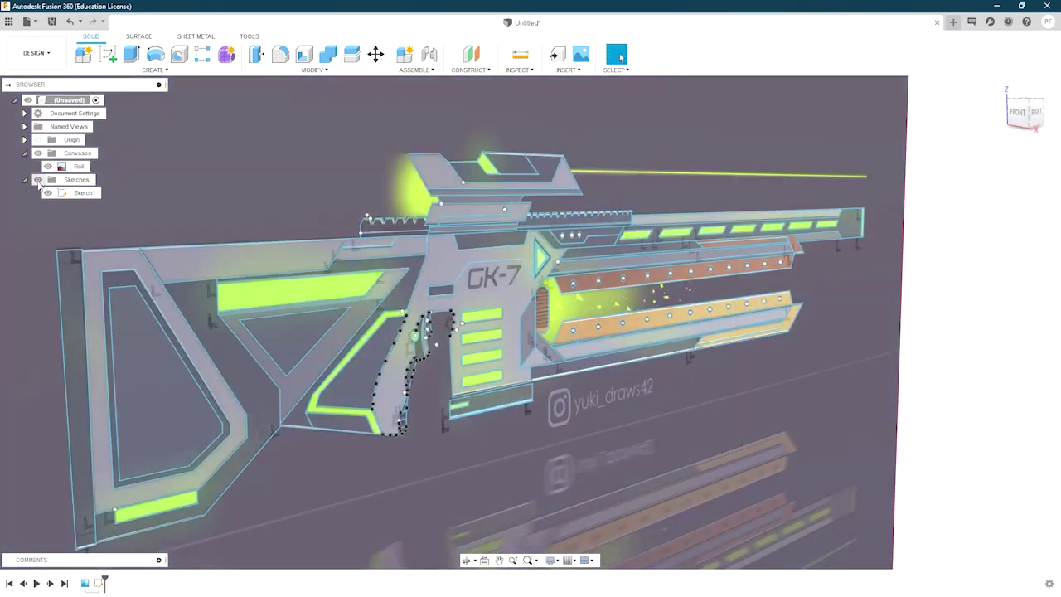
{"action": "left_click", "coordinate": [38, 153]}
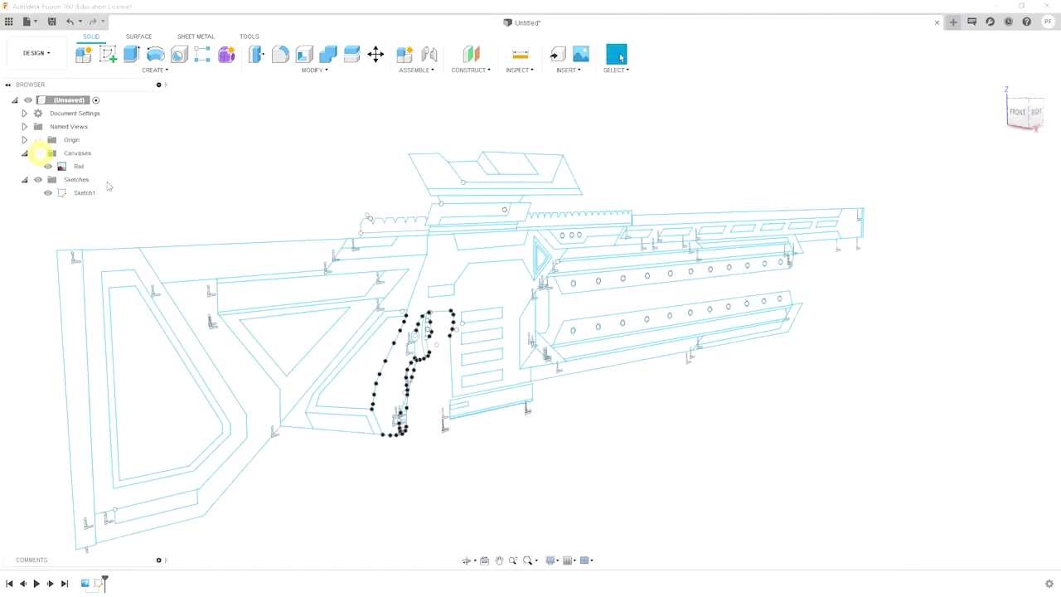
{"action": "scroll", "coordinate": [290, 298], "scroll_direction": "up", "scroll_amount": 5}
{"action": "left_click", "coordinate": [37, 153]}
{"action": "left_click", "coordinate": [162, 245]}
{"action": "key", "text": "e"}
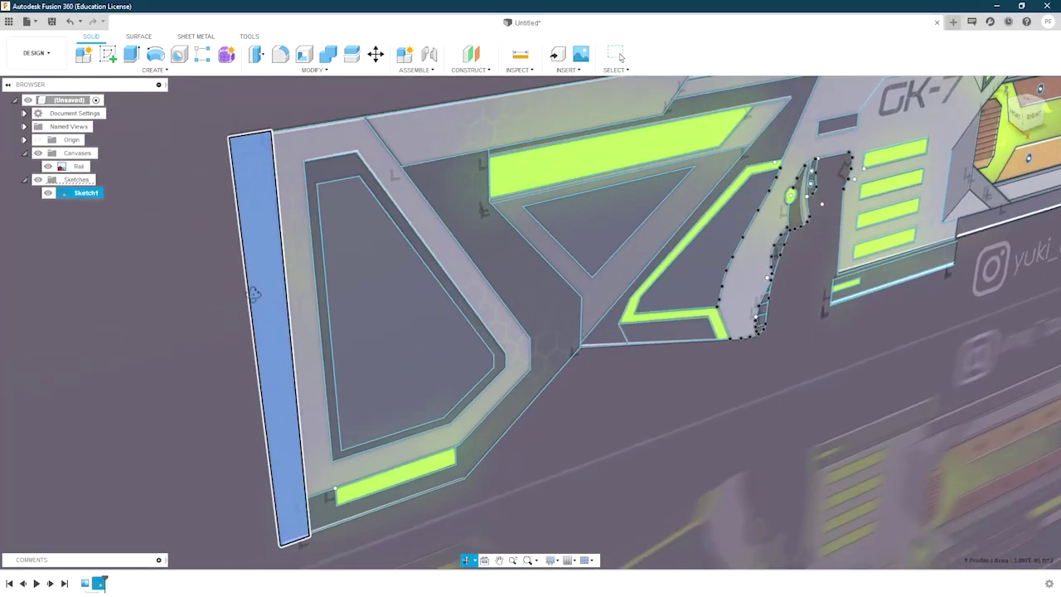
{"action": "middle_click_drag", "start_coordinate": [332, 374], "coordinate": [418, 276], "text": "shift"}
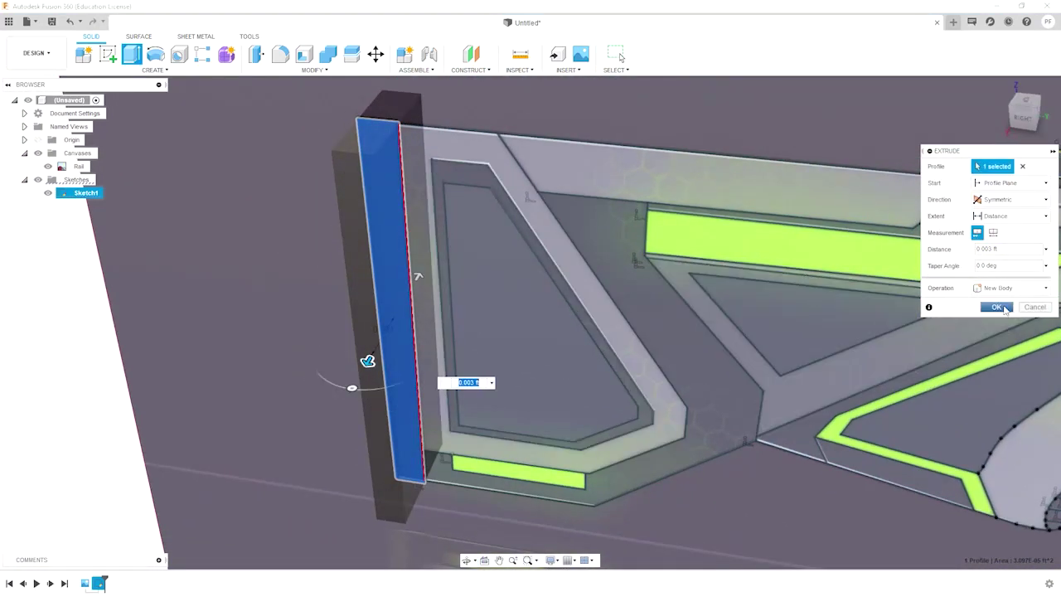
{"action": "key", "text": "Return"}
Step: Extrude the stock's frame profile 0.003 ft to both sides as a Join
{"action": "left_click", "coordinate": [417, 148]}
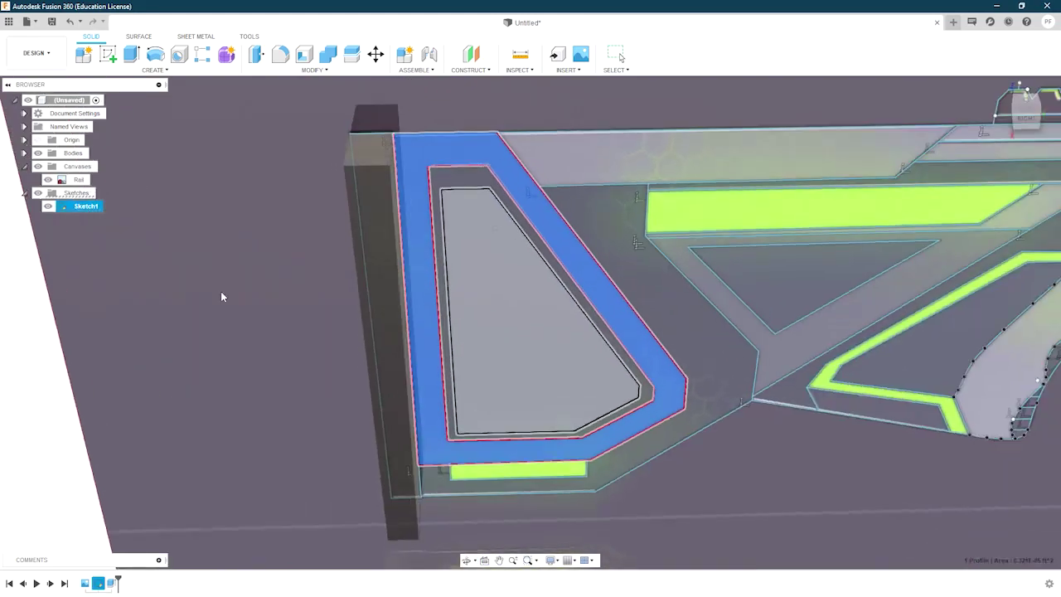
{"action": "left_click", "coordinate": [131, 53]}
{"action": "left_click_drag", "start_coordinate": [513, 312], "coordinate": [521, 408]}
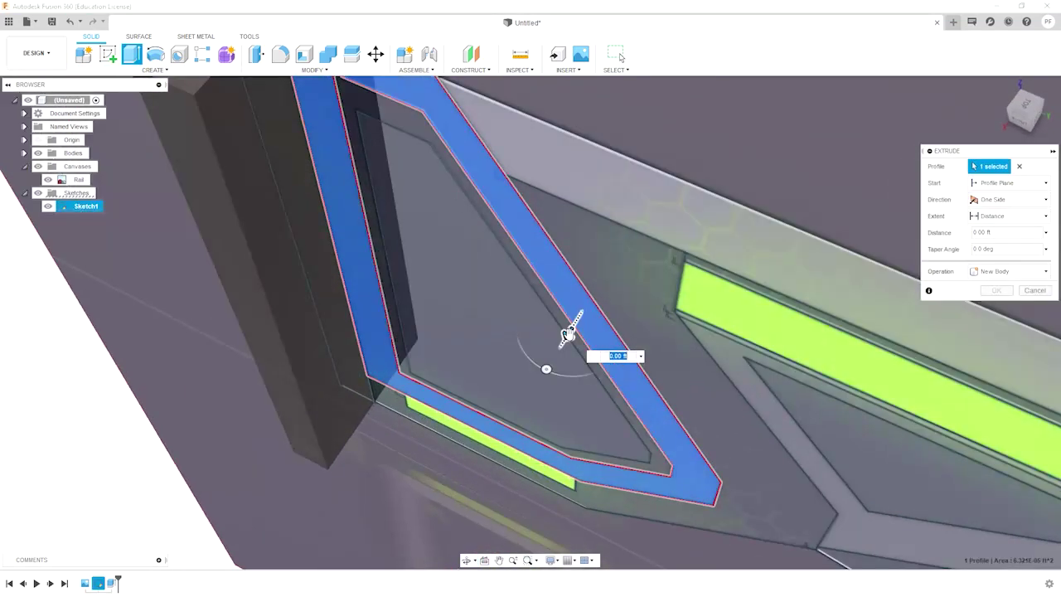
{"action": "left_click", "coordinate": [996, 239]}
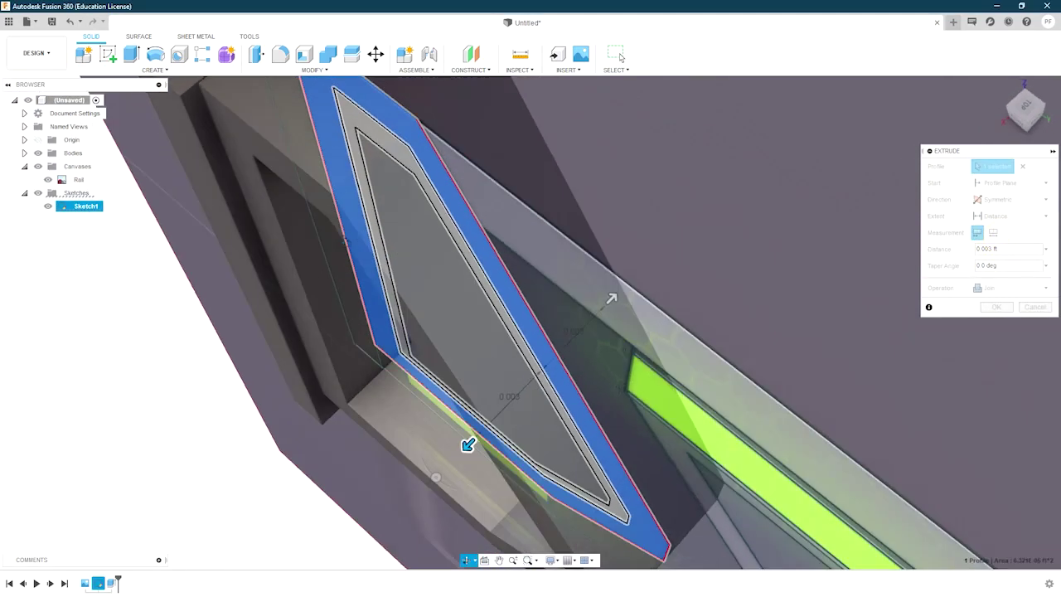
{"action": "mouse_move", "coordinate": [467, 441]}
{"action": "middle_mouse_down", "text": "shift"}
{"action": "mouse_move", "coordinate": [299, 467]}
{"action": "mouse_move", "coordinate": [534, 319]}
{"action": "middle_mouse_up", "text": "shift"}
{"action": "scroll", "coordinate": [483, 416], "scroll_direction": "up", "scroll_amount": 3}
{"action": "scroll", "coordinate": [482, 416], "scroll_direction": "up", "scroll_amount": 2}
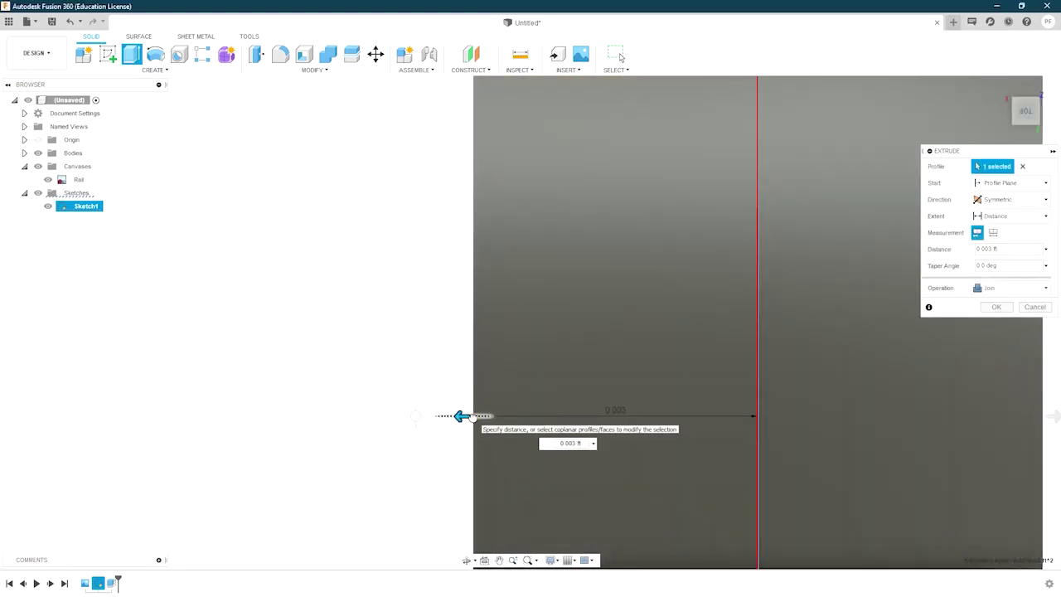
{"action": "scroll", "coordinate": [481, 415], "scroll_direction": "down", "scroll_amount": 4}
{"action": "mouse_move", "coordinate": [482, 416]}
{"action": "middle_mouse_down", "text": "shift"}
{"action": "mouse_move", "coordinate": [501, 348]}
{"action": "mouse_move", "coordinate": [472, 330]}
{"action": "middle_mouse_up", "text": "shift"}
{"action": "scroll", "coordinate": [470, 349], "scroll_direction": "up", "scroll_amount": 3}
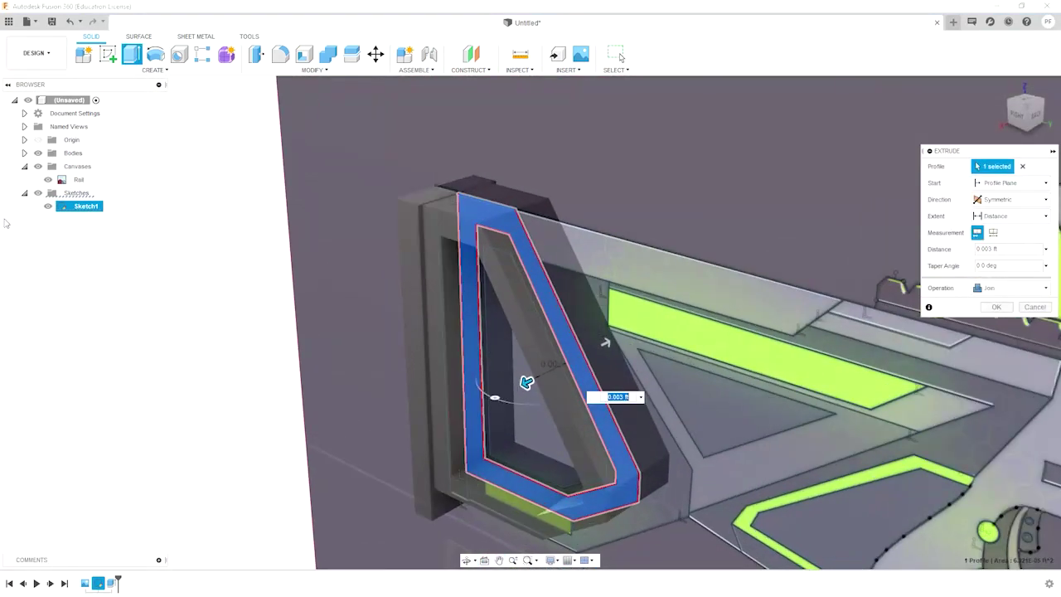
{"action": "scroll", "coordinate": [464, 374], "scroll_direction": "up", "scroll_amount": 3}
{"action": "scroll", "coordinate": [606, 315], "scroll_direction": "up", "scroll_amount": 3}
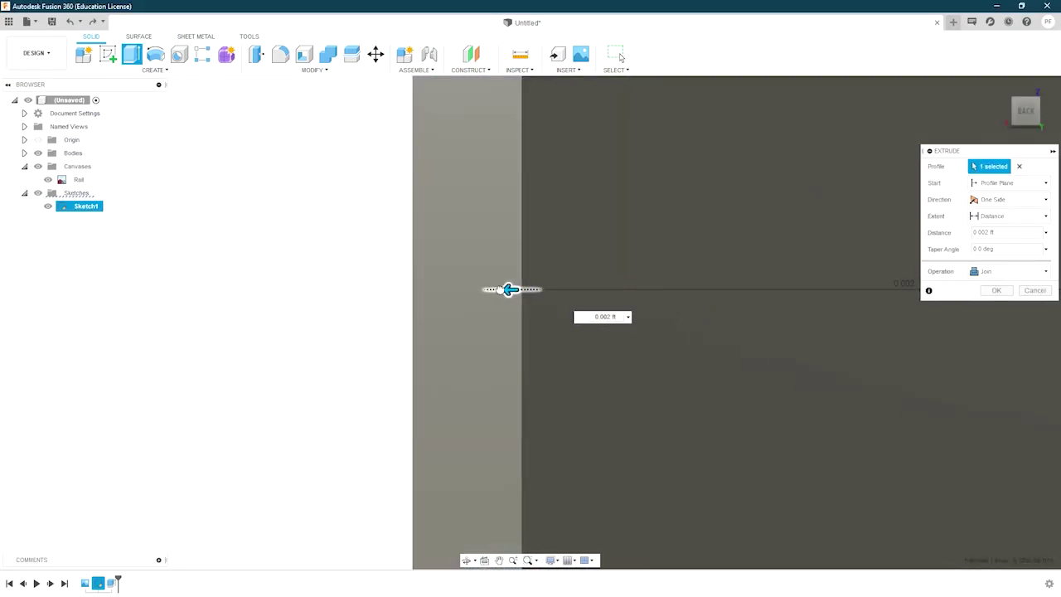
Step: Confirm the frame extrusion and cancel the unintended Press Pull face offset
{"action": "left_click", "coordinate": [995, 290]}
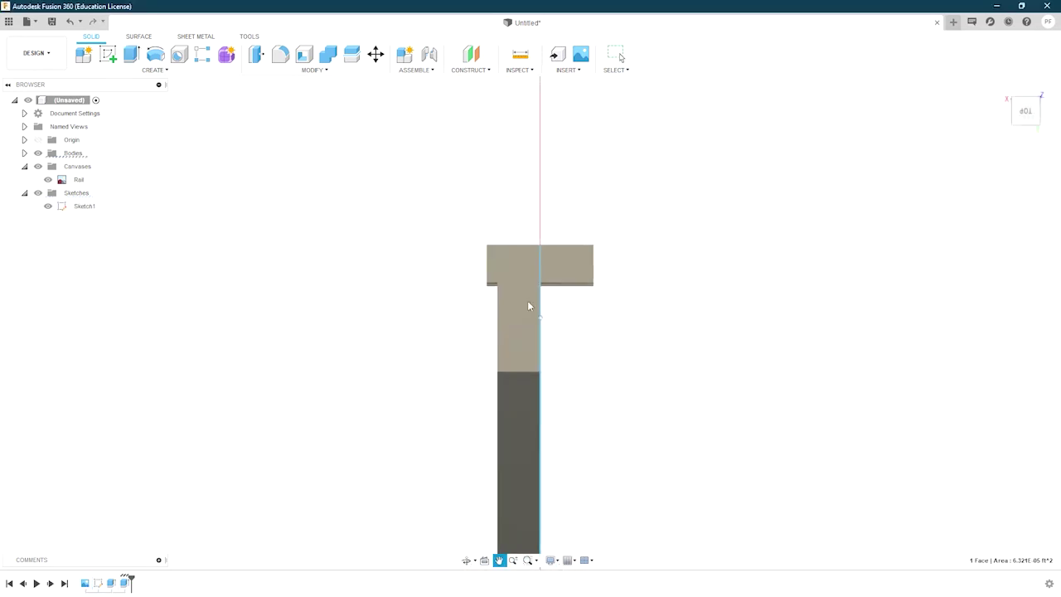
{"action": "left_click", "coordinate": [255, 54]}
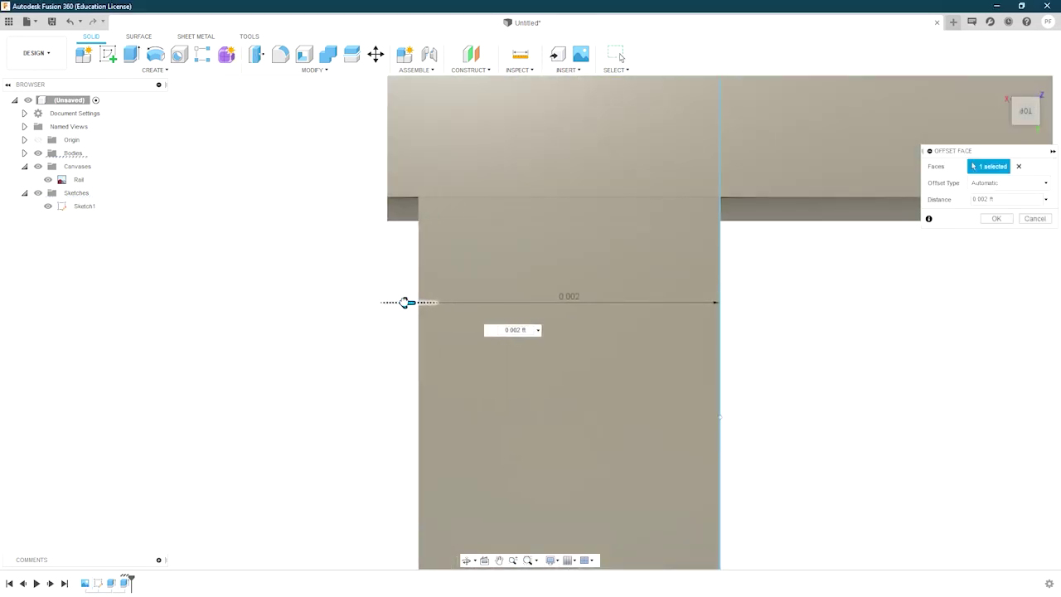
{"action": "key", "text": "Escape"}
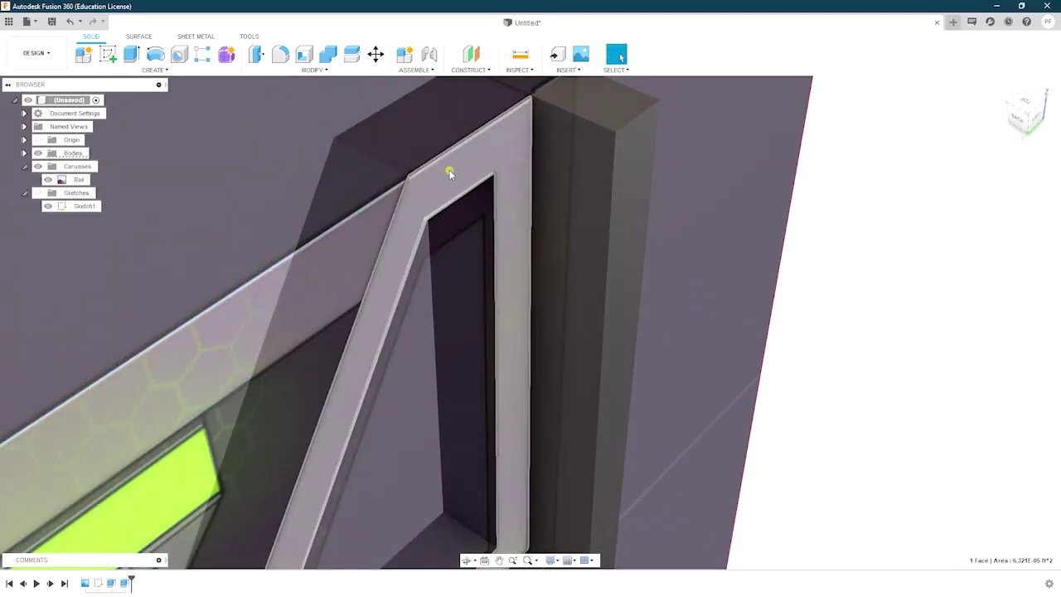
Step: Mirror the frame piece across the chosen mirror plane to the opposite side
{"action": "left_click", "coordinate": [443, 171]}
{"action": "left_click", "coordinate": [155, 70]}
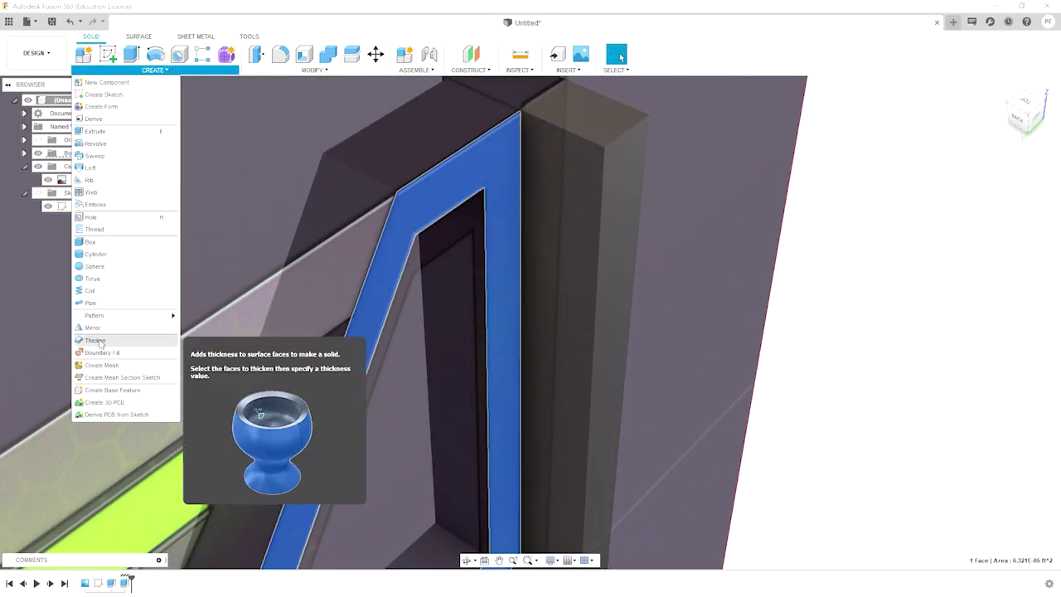
{"action": "left_click", "coordinate": [96, 325]}
{"action": "left_click", "coordinate": [438, 183]}
{"action": "key", "text": "Return"}
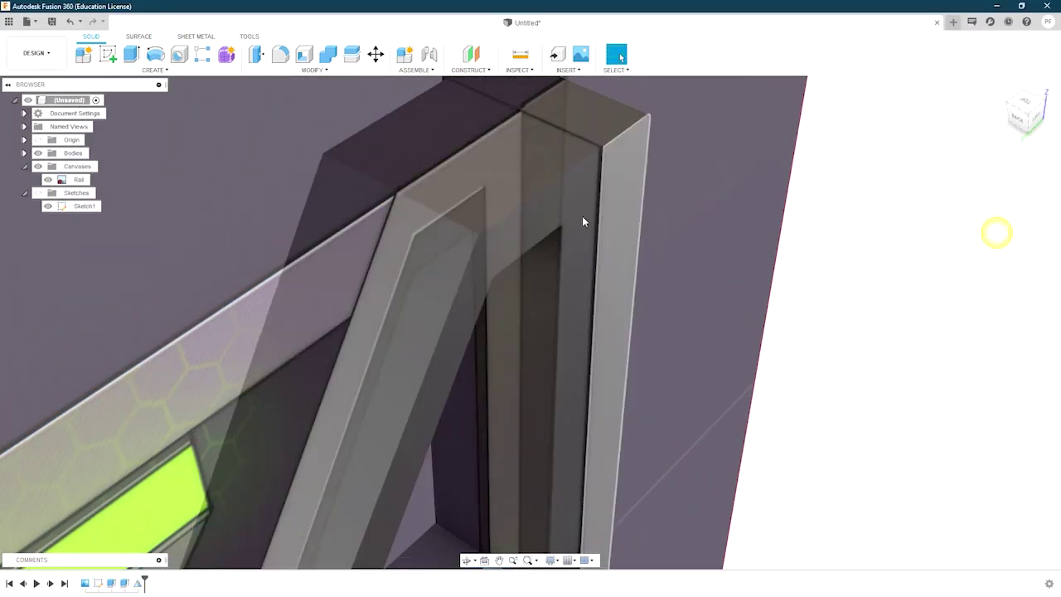
{"action": "middle_click_drag", "start_coordinate": [583, 221], "coordinate": [604, 243], "text": "shift"}
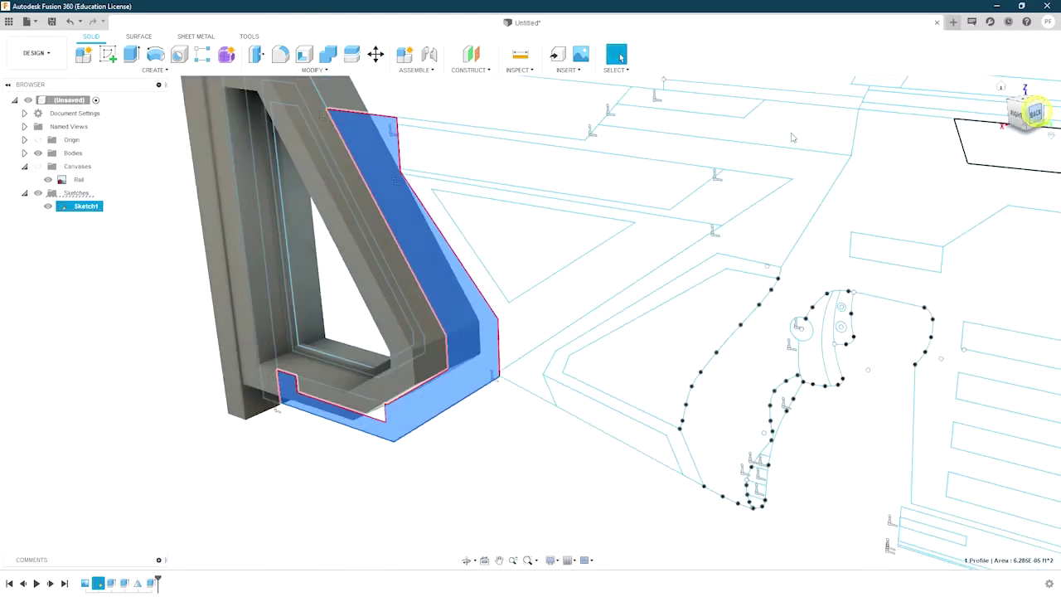
Step: Extrude the selected stock profile with the operation switched to Cut
{"action": "key", "text": "e"}
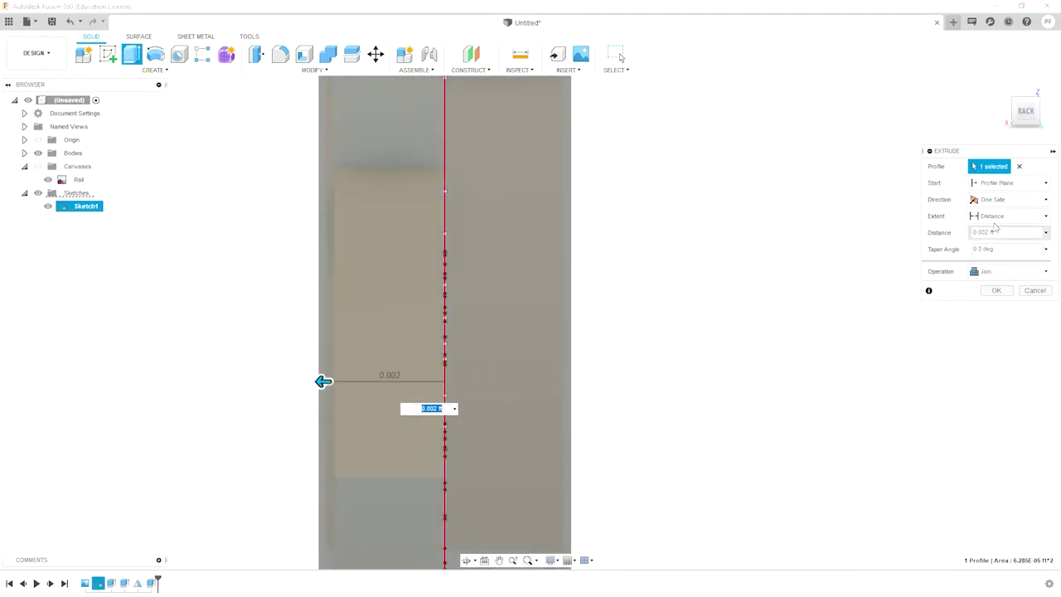
{"action": "scroll", "coordinate": [315, 398], "scroll_direction": "up", "scroll_amount": 5}
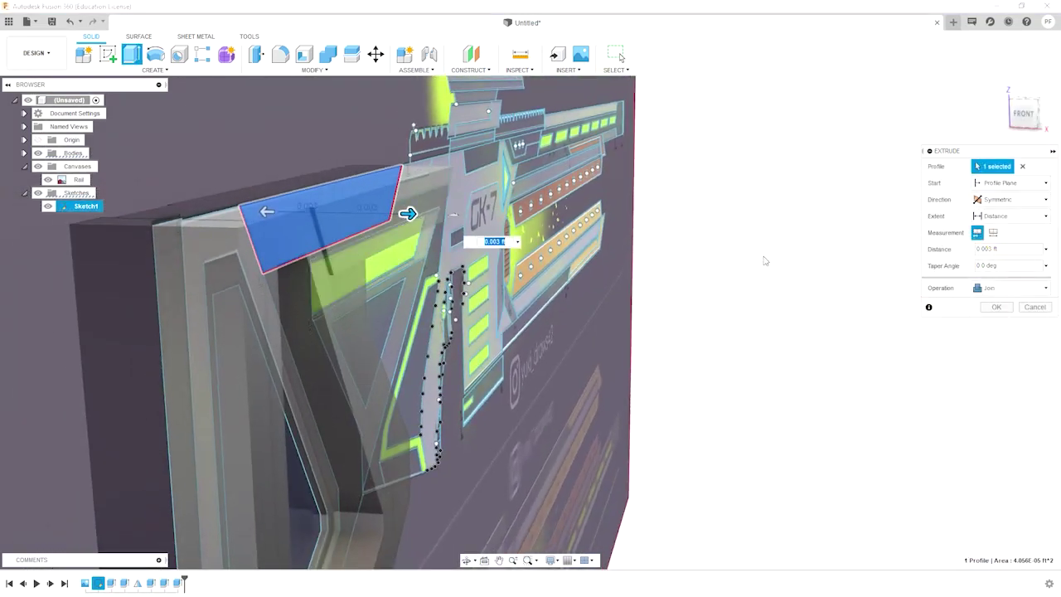
{"action": "left_click", "coordinate": [995, 316]}
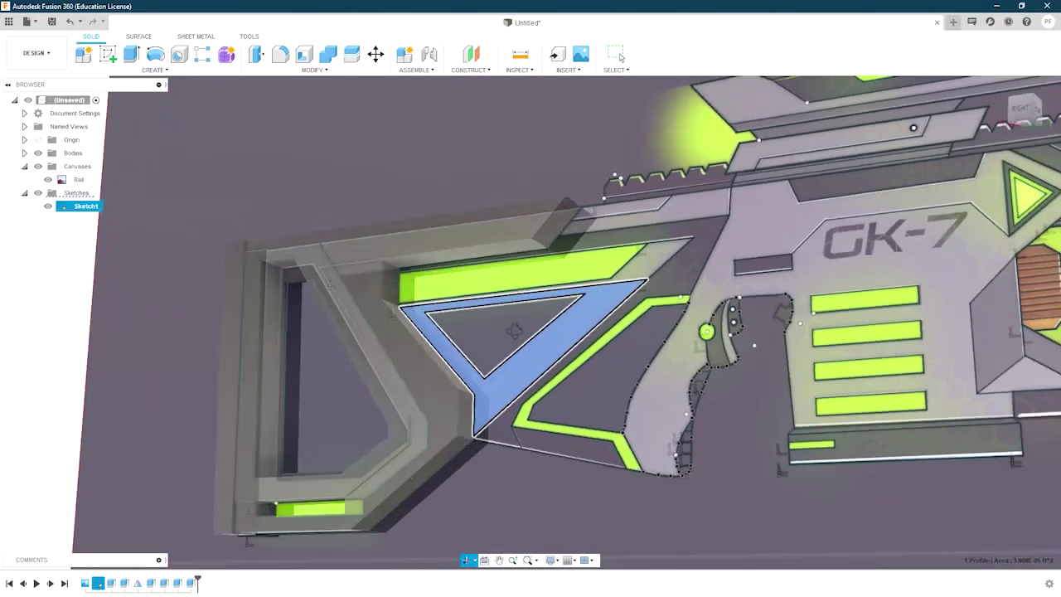
Step: Extrude the triangle profile 0.002 ft symmetrically to both sides
{"action": "key", "text": "e"}
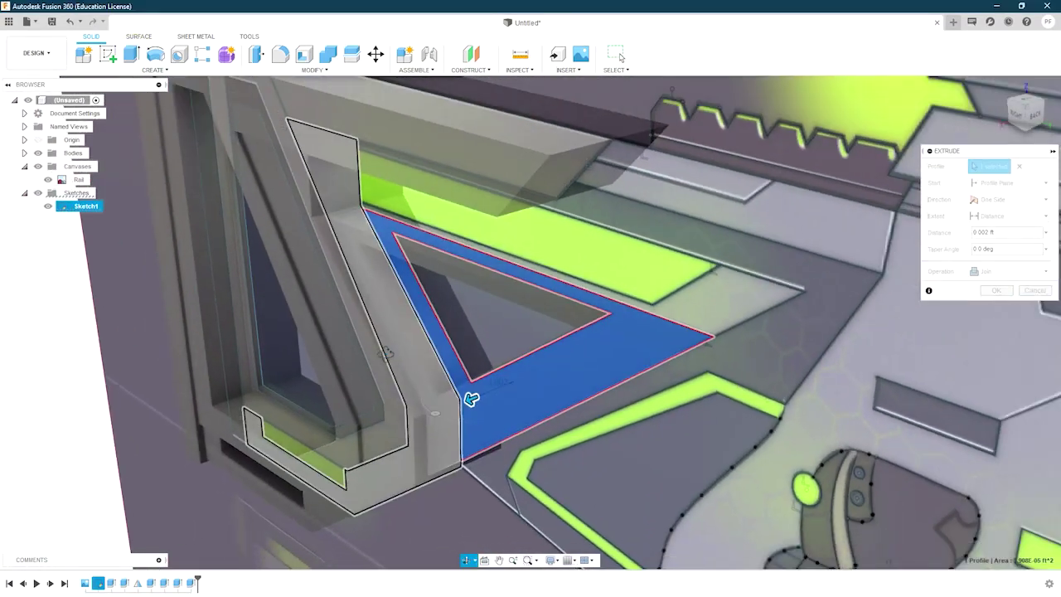
{"action": "left_click", "coordinate": [1008, 199]}
{"action": "left_click", "coordinate": [990, 235]}
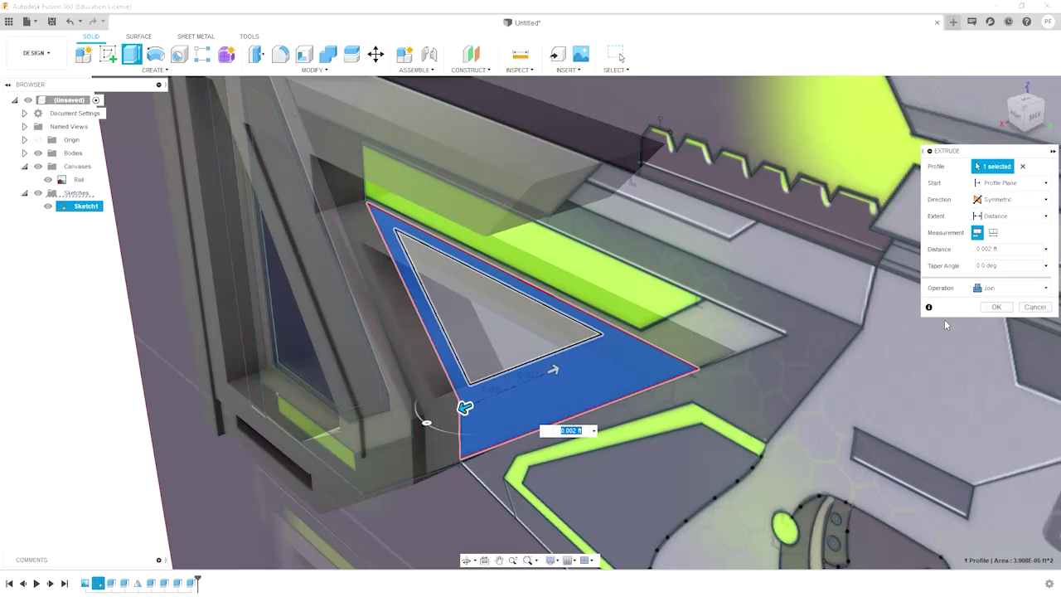
{"action": "left_click", "coordinate": [997, 307]}
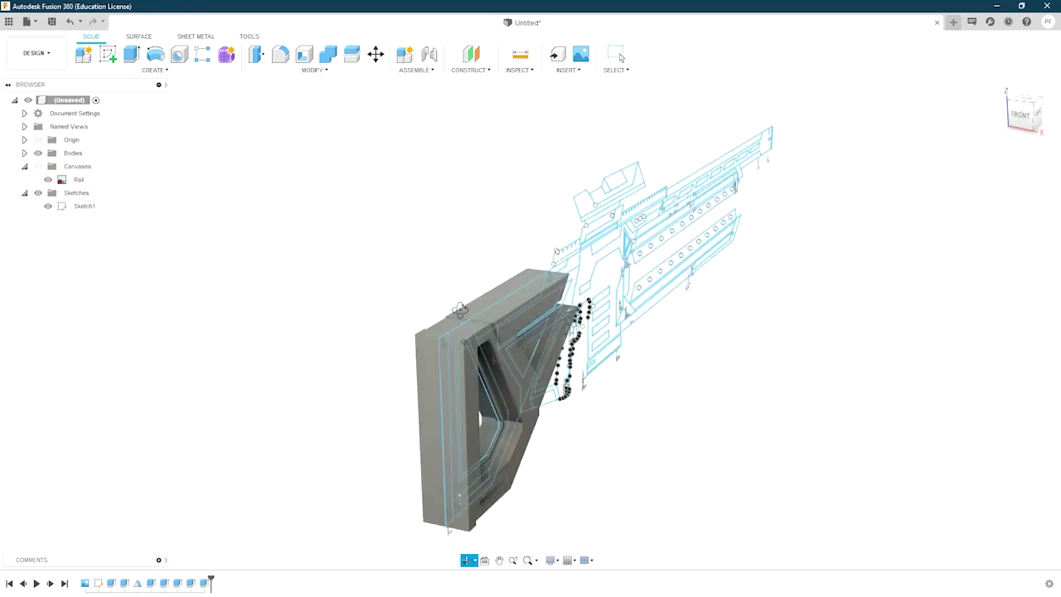
Step: Extrude the bar profile at the stock's triangular opening 0.002 ft, joined to the stock
{"action": "middle_click_drag", "start_coordinate": [486, 270], "coordinate": [66, 272], "text": "shift"}
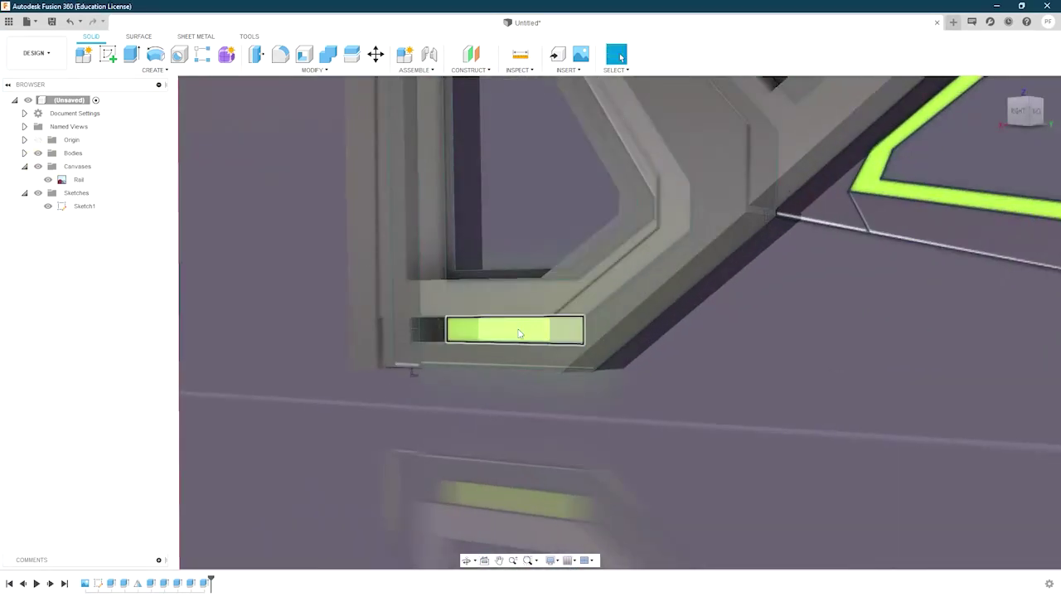
{"action": "left_click", "coordinate": [518, 334]}
{"action": "key", "text": "e"}
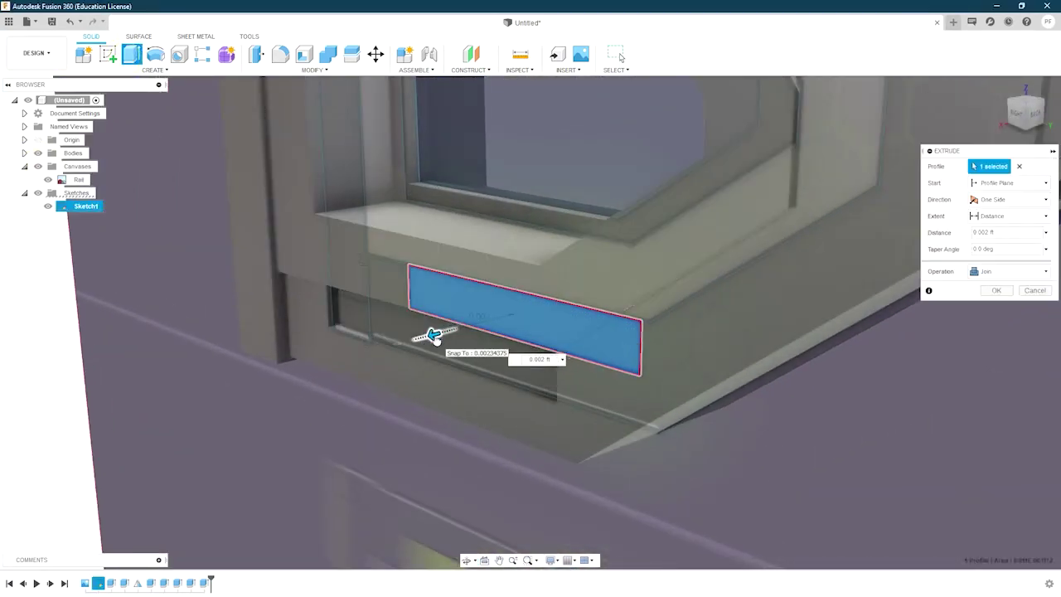
{"action": "scroll", "coordinate": [434, 335], "scroll_direction": "up", "scroll_amount": 4}
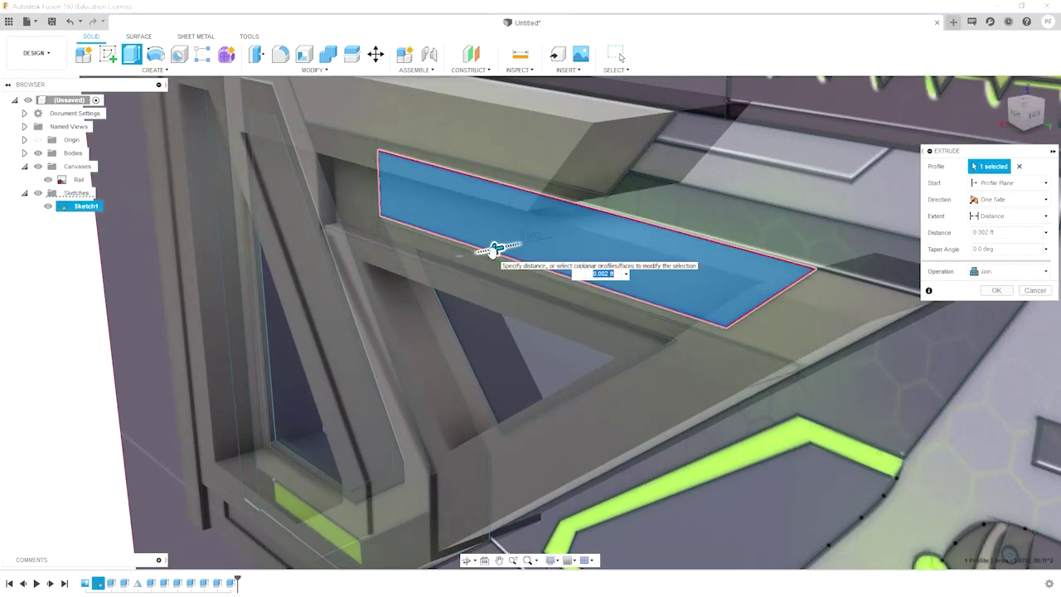
{"action": "scroll", "coordinate": [495, 248], "scroll_direction": "up", "scroll_amount": 3}
{"action": "scroll", "coordinate": [506, 251], "scroll_direction": "up", "scroll_amount": 3}
{"action": "scroll", "coordinate": [522, 253], "scroll_direction": "down", "scroll_amount": 5}
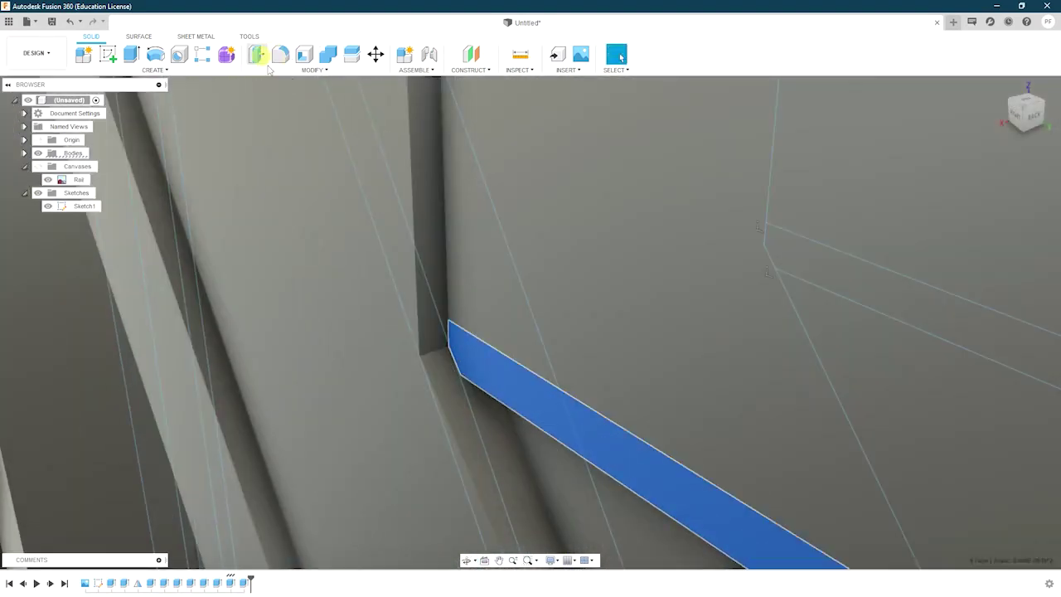
Step: Offset the selected stock face outward with Press Pull
{"action": "left_click", "coordinate": [266, 67]}
{"action": "left_click", "coordinate": [996, 218]}
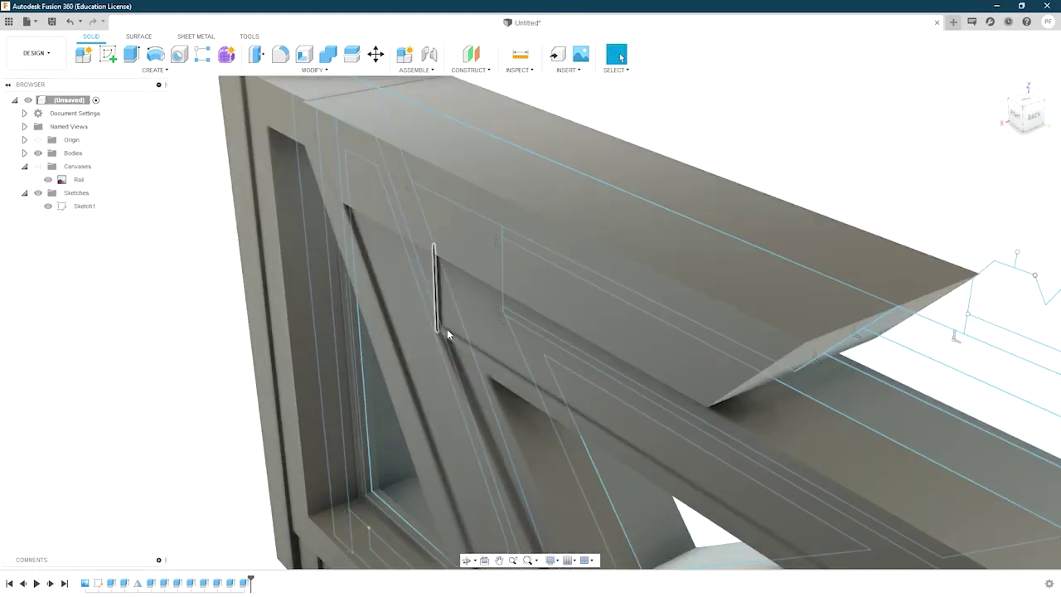
{"action": "mouse_move", "coordinate": [447, 328]}
{"action": "middle_mouse_down", "text": "shift"}
{"action": "mouse_move", "coordinate": [505, 243]}
{"action": "mouse_move", "coordinate": [462, 342]}
{"action": "middle_mouse_up", "text": "shift"}
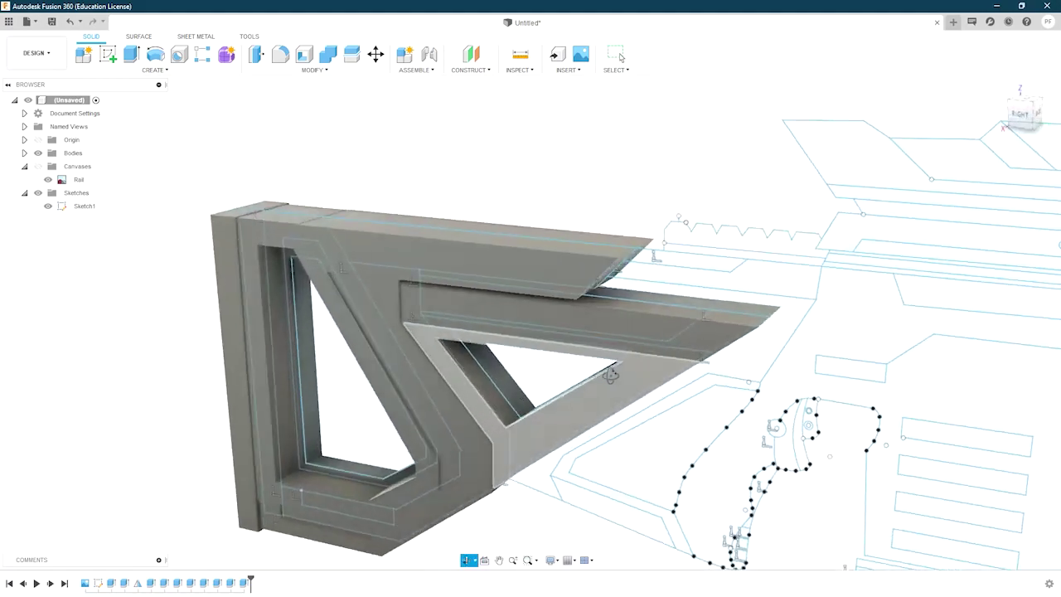
Step: Extrude the angled upper frame profile together with its thin sliver profile symmetrically
{"action": "left_click", "coordinate": [39, 165]}
{"action": "left_click", "coordinate": [83, 206]}
{"action": "middle_click_drag", "start_coordinate": [668, 339], "coordinate": [267, 237], "text": "shift"}
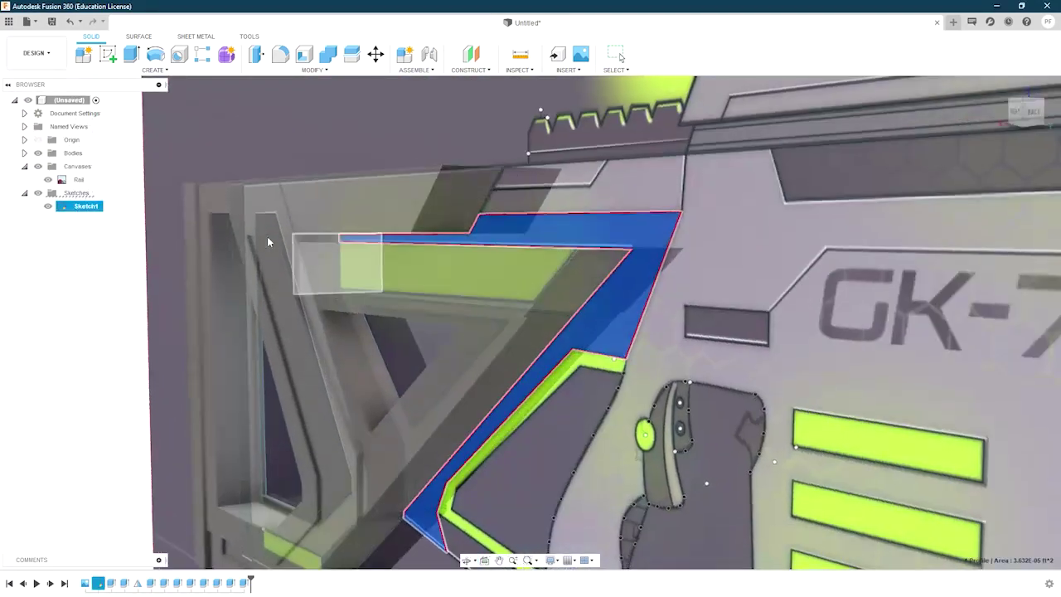
{"action": "scroll", "coordinate": [330, 245], "scroll_direction": "up", "scroll_amount": 3}
{"action": "key", "text": "e"}
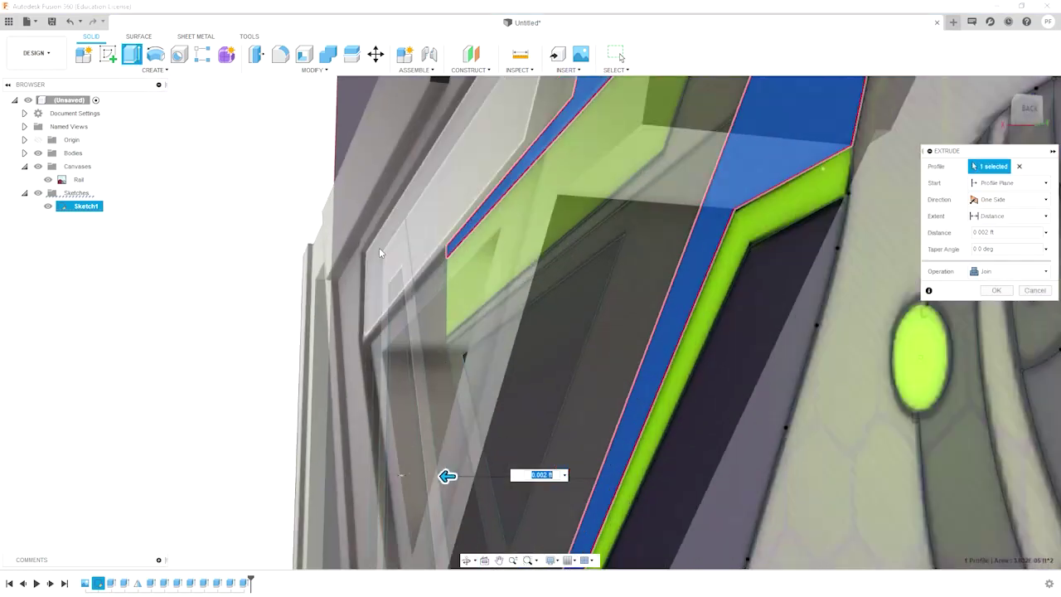
{"action": "mouse_move", "coordinate": [415, 413]}
{"action": "middle_mouse_down", "text": "shift"}
{"action": "mouse_move", "coordinate": [443, 266]}
{"action": "mouse_move", "coordinate": [512, 390]}
{"action": "mouse_move", "coordinate": [380, 375]}
{"action": "middle_mouse_up", "text": "shift"}
{"action": "left_click", "coordinate": [448, 282]}
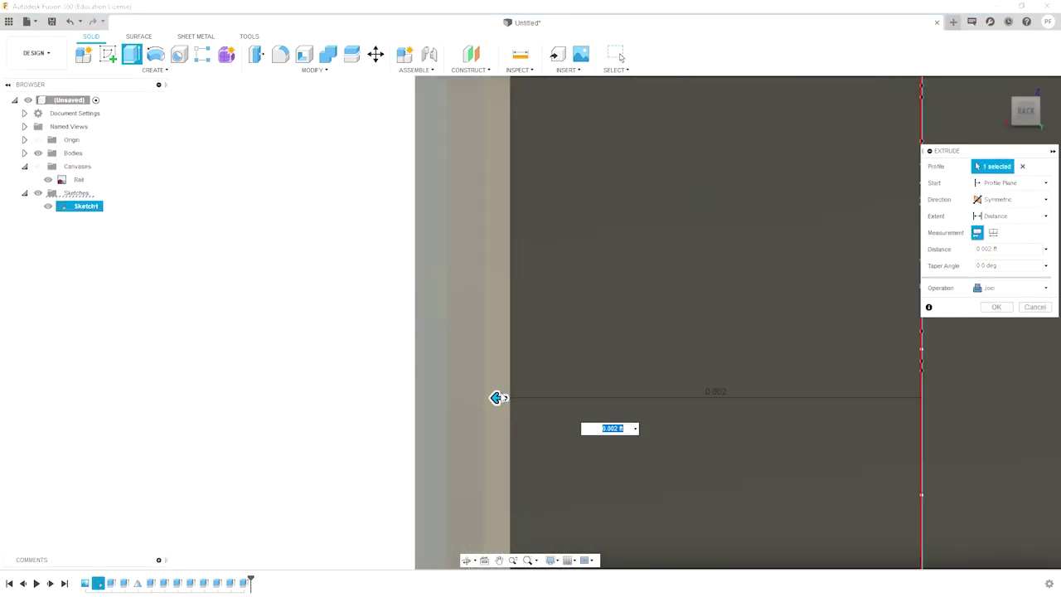
{"action": "mouse_move", "coordinate": [380, 374]}
{"action": "middle_mouse_down", "text": "shift"}
{"action": "mouse_move", "coordinate": [381, 328]}
{"action": "mouse_move", "coordinate": [469, 363]}
{"action": "middle_mouse_up", "text": "shift"}
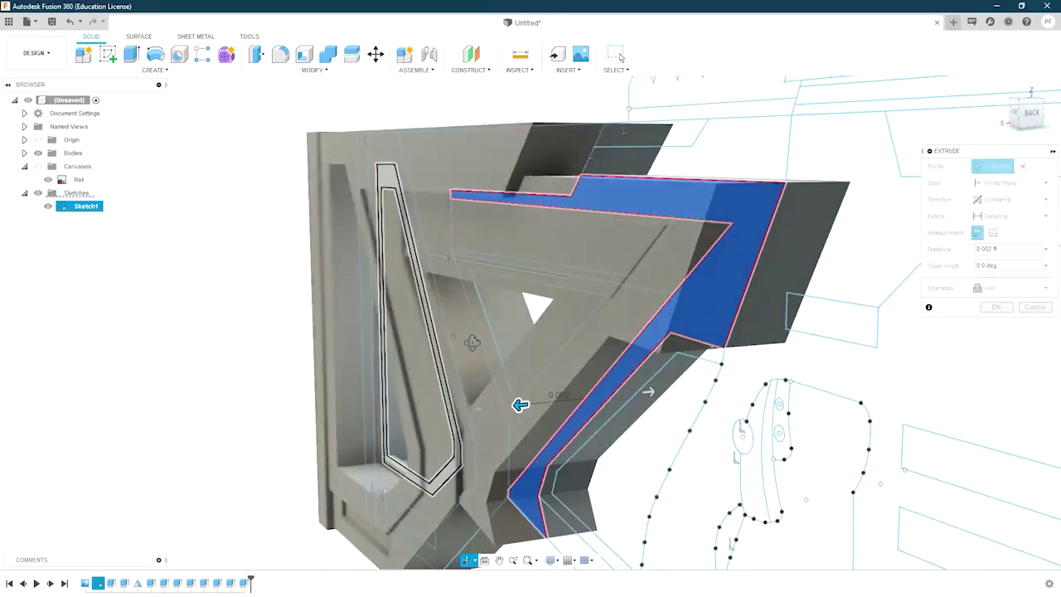
{"action": "mouse_move", "coordinate": [467, 288]}
{"action": "middle_mouse_down", "text": "shift"}
{"action": "mouse_move", "coordinate": [588, 309]}
{"action": "mouse_move", "coordinate": [678, 277]}
{"action": "middle_mouse_up", "text": "shift"}
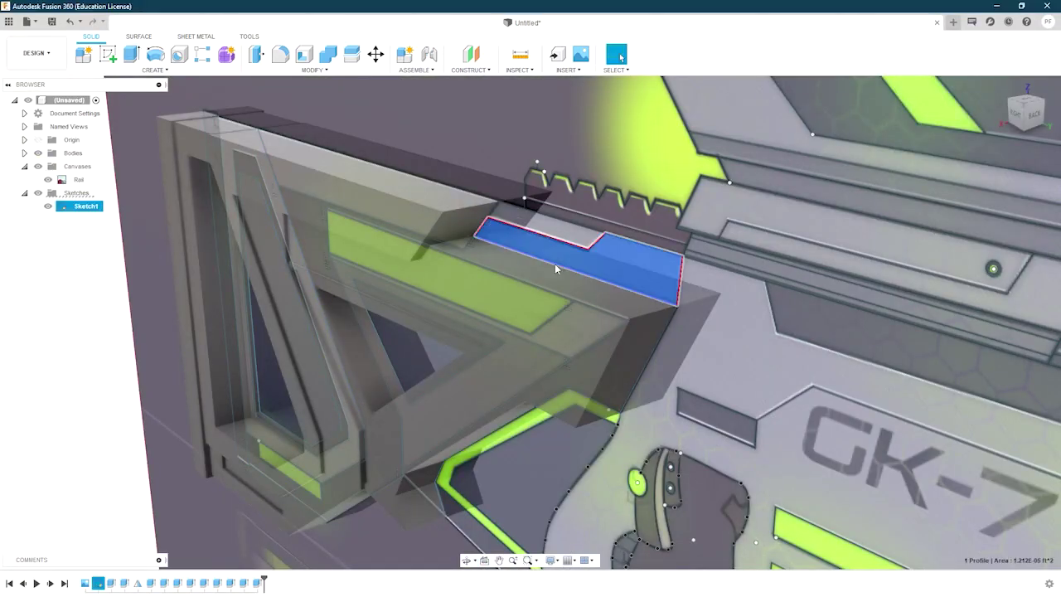
Step: Extrude the rail block, mirror it as a Join, and extrude a 0.002 ft rail strip on top
{"action": "middle_click_drag", "start_coordinate": [555, 268], "coordinate": [400, 202], "text": "shift"}
{"action": "key", "text": "e"}
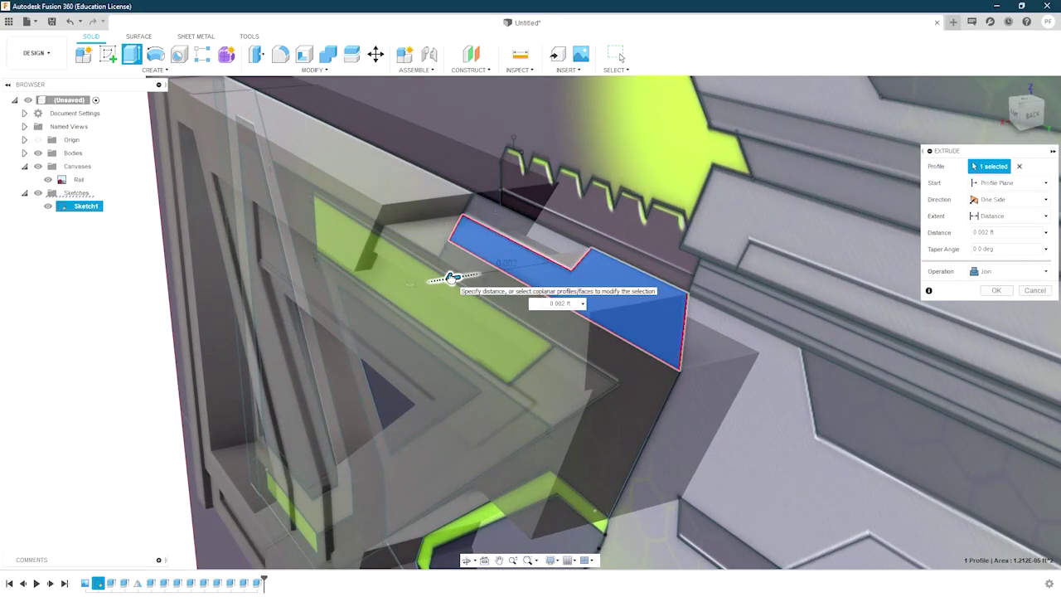
{"action": "scroll", "coordinate": [452, 278], "scroll_direction": "up", "scroll_amount": 2}
{"action": "scroll", "coordinate": [450, 284], "scroll_direction": "up", "scroll_amount": 3}
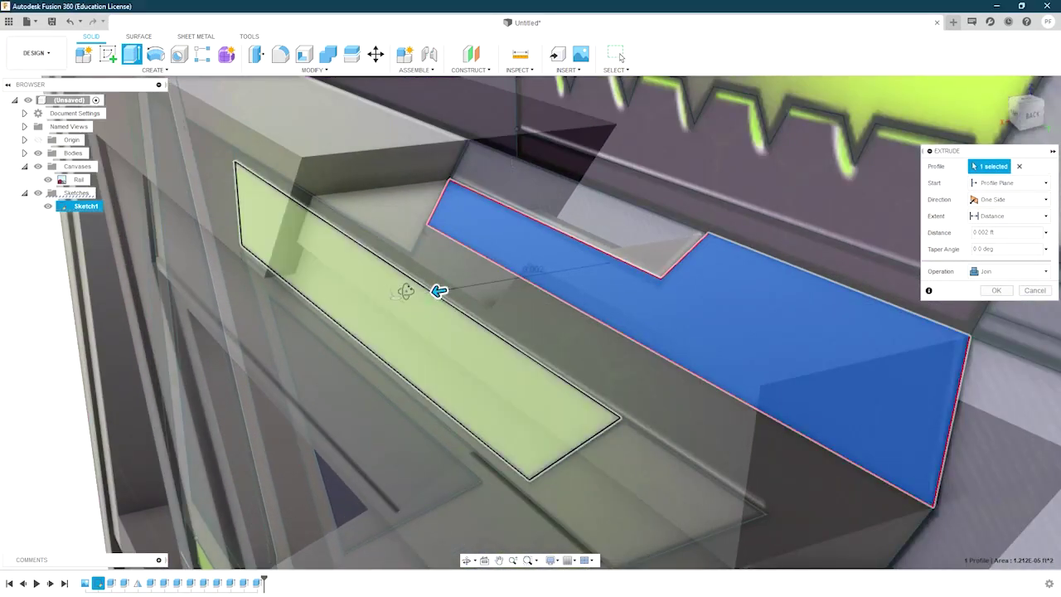
{"action": "middle_click_drag", "start_coordinate": [405, 291], "coordinate": [473, 307], "text": "shift"}
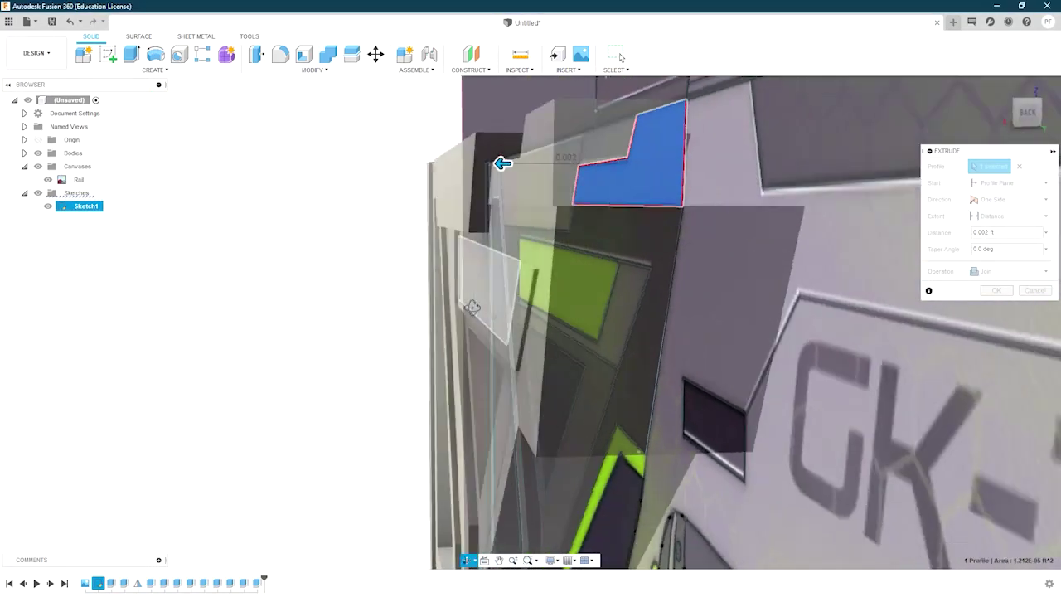
{"action": "middle_click_drag", "start_coordinate": [473, 307], "coordinate": [531, 332], "text": "shift"}
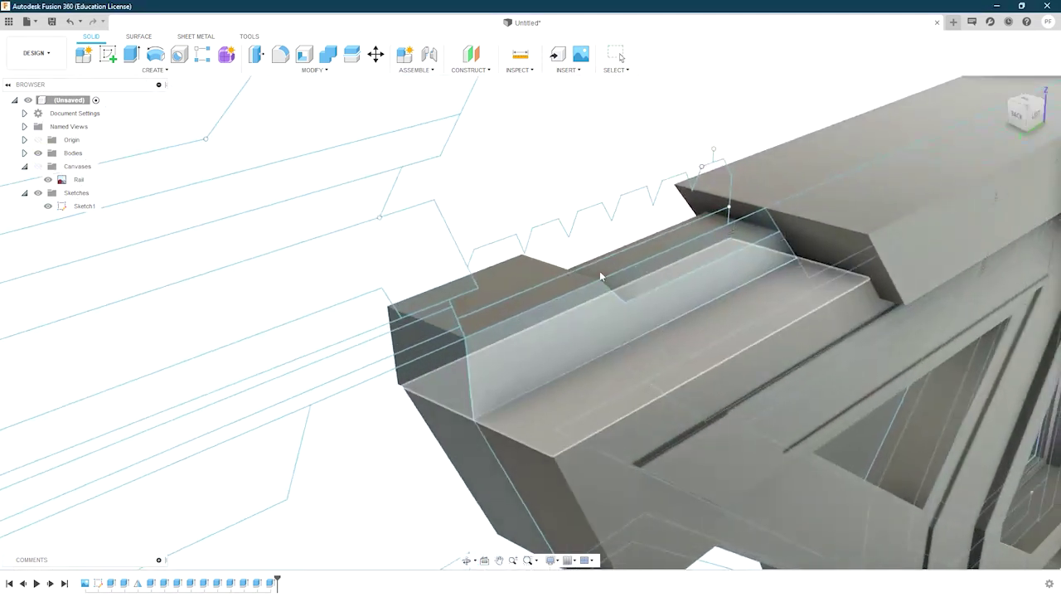
{"action": "left_click", "coordinate": [153, 70]}
{"action": "left_click", "coordinate": [93, 328]}
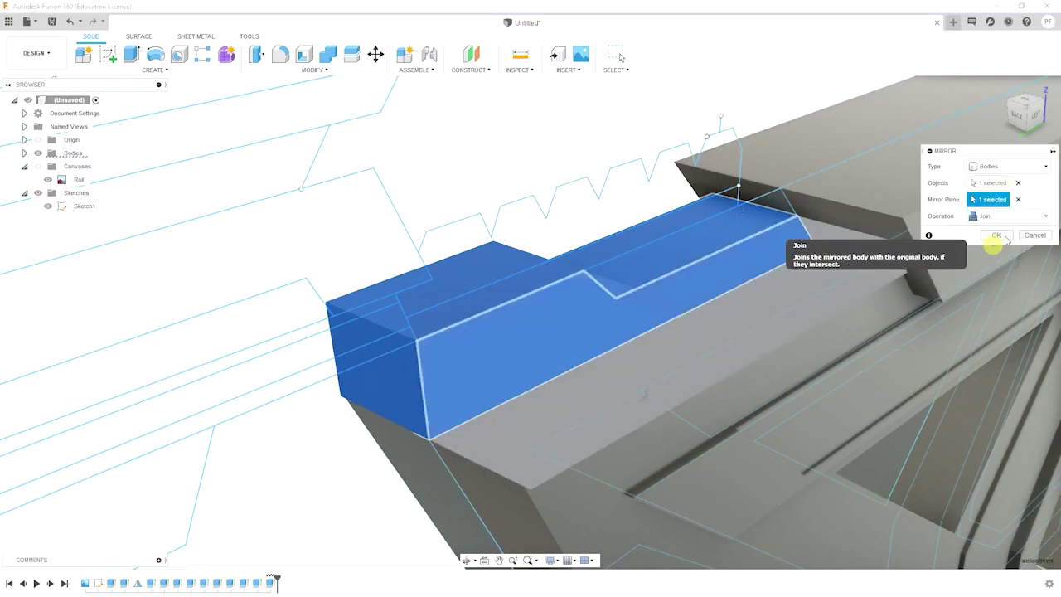
{"action": "left_click", "coordinate": [997, 236]}
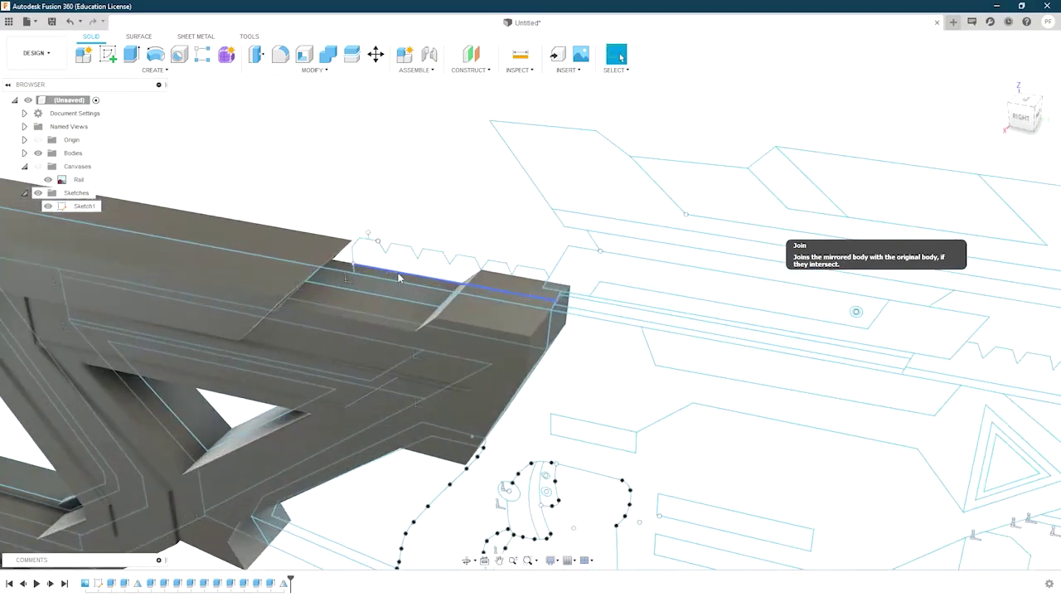
{"action": "left_click", "coordinate": [396, 305]}
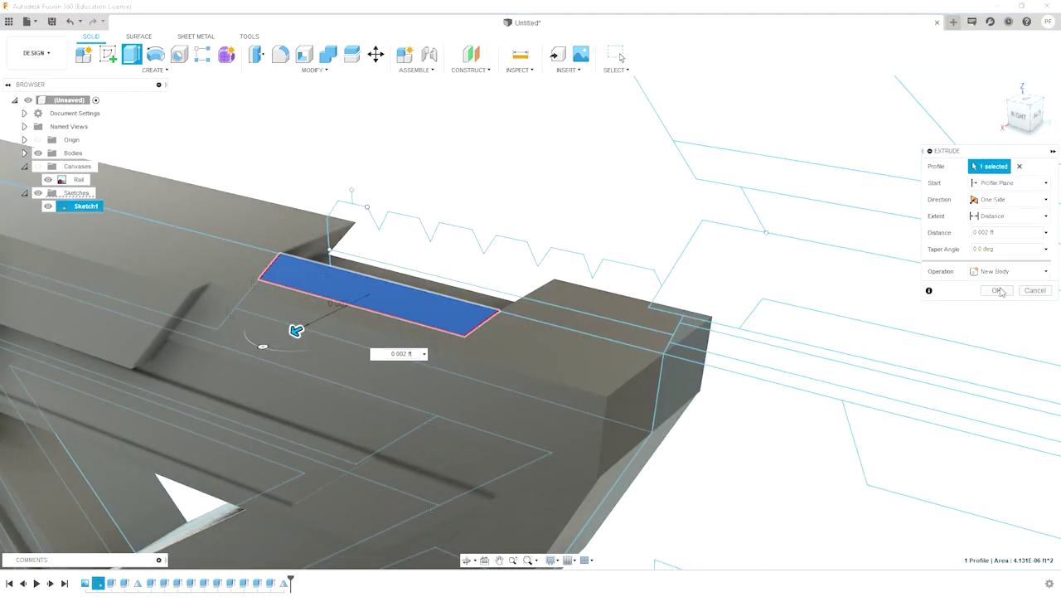
{"action": "left_click", "coordinate": [999, 306]}
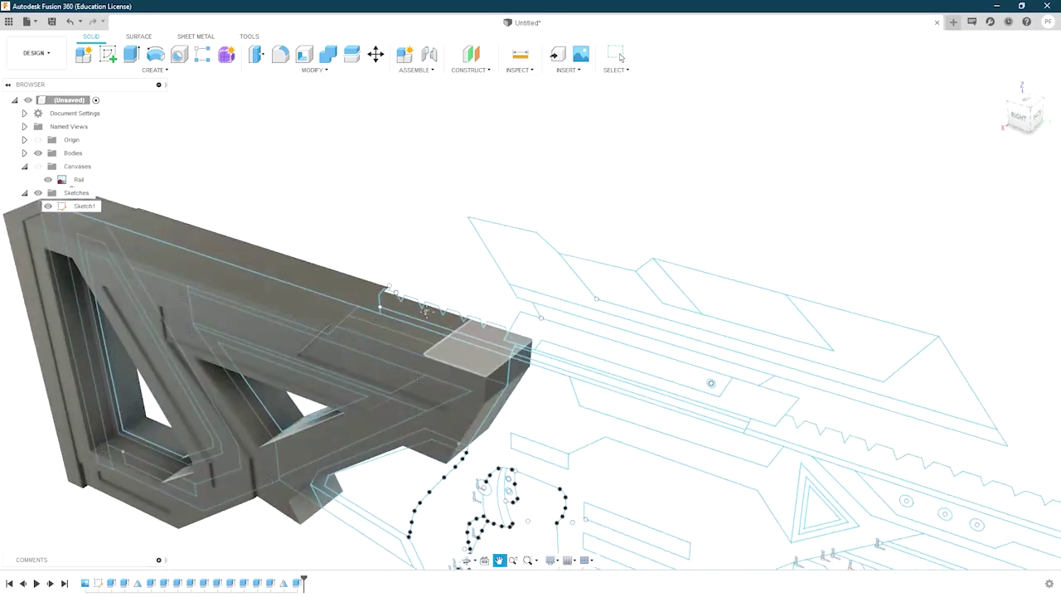
Step: Start extrusions of the angled band, receiver body and grip profiles beside the grip
{"action": "middle_click_drag", "start_coordinate": [420, 308], "coordinate": [319, 391], "text": "shift"}
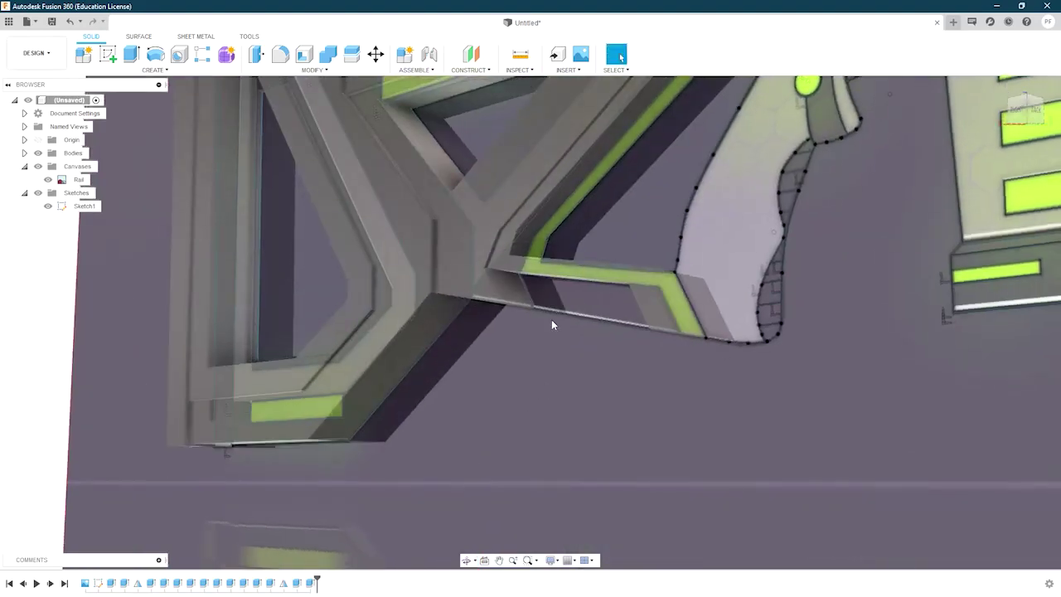
{"action": "left_click", "coordinate": [552, 325]}
{"action": "key", "text": "e"}
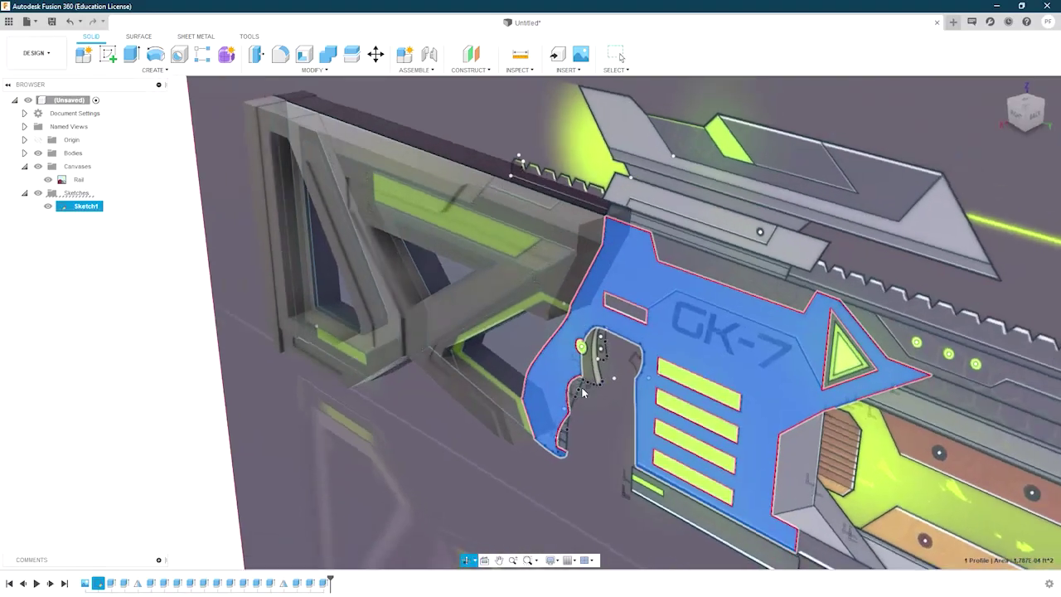
{"action": "key", "text": "e"}
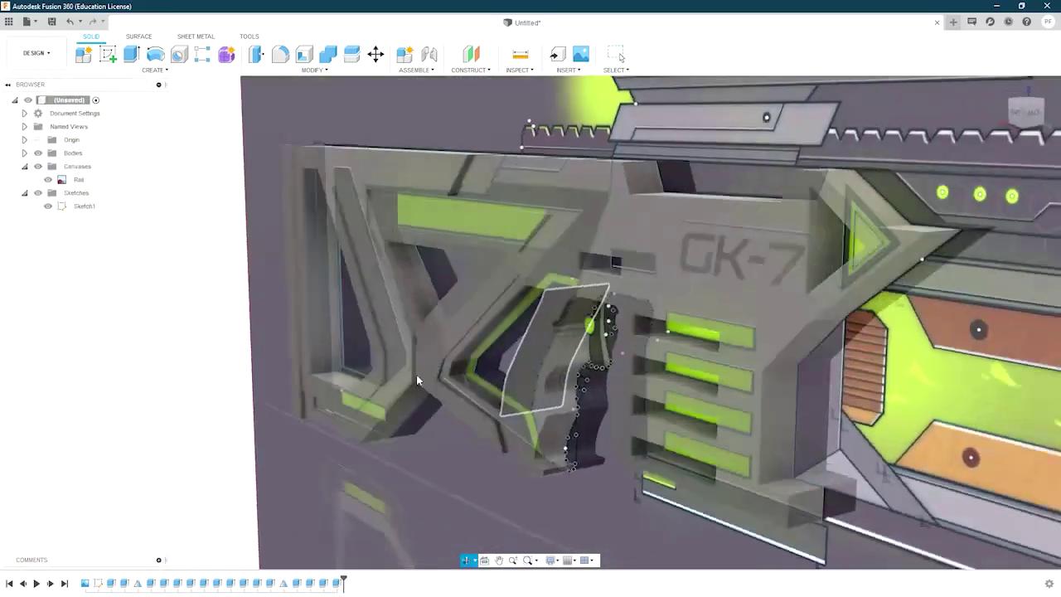
{"action": "key", "text": "e"}
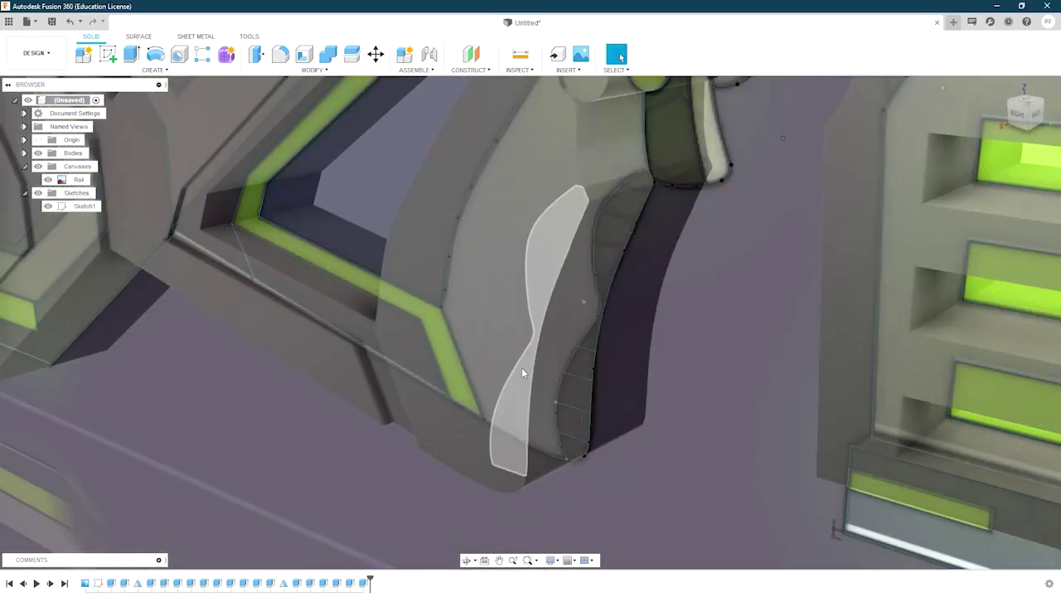
Step: Extrude the four vent slot rectangles beside the GK-7 lettering, joined to the body
{"action": "left_click", "coordinate": [608, 320]}
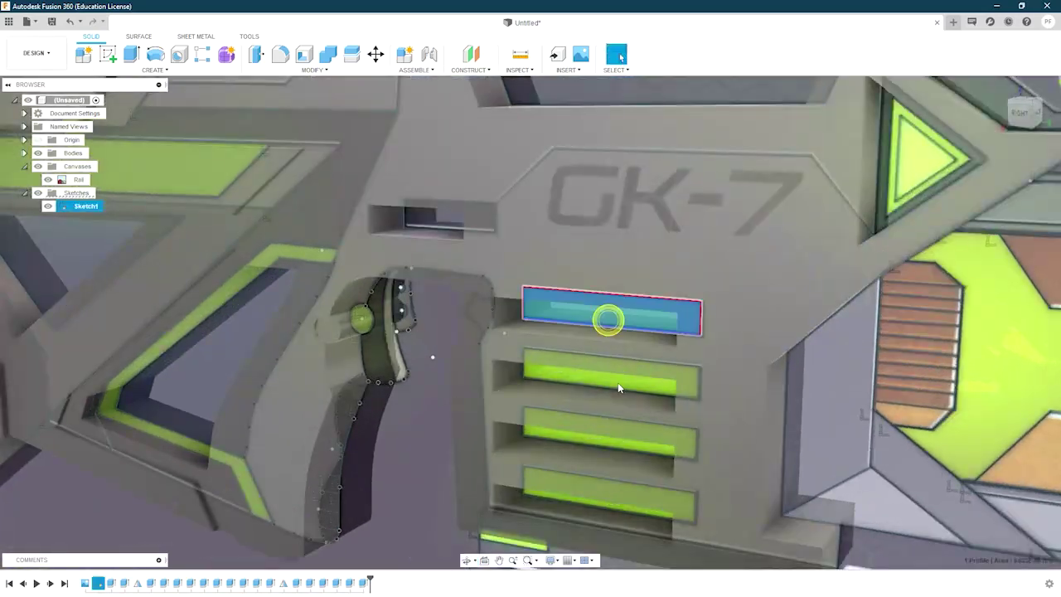
{"action": "left_click", "coordinate": [618, 387]}
{"action": "left_click", "coordinate": [592, 294]}
{"action": "left_click", "coordinate": [699, 384]}
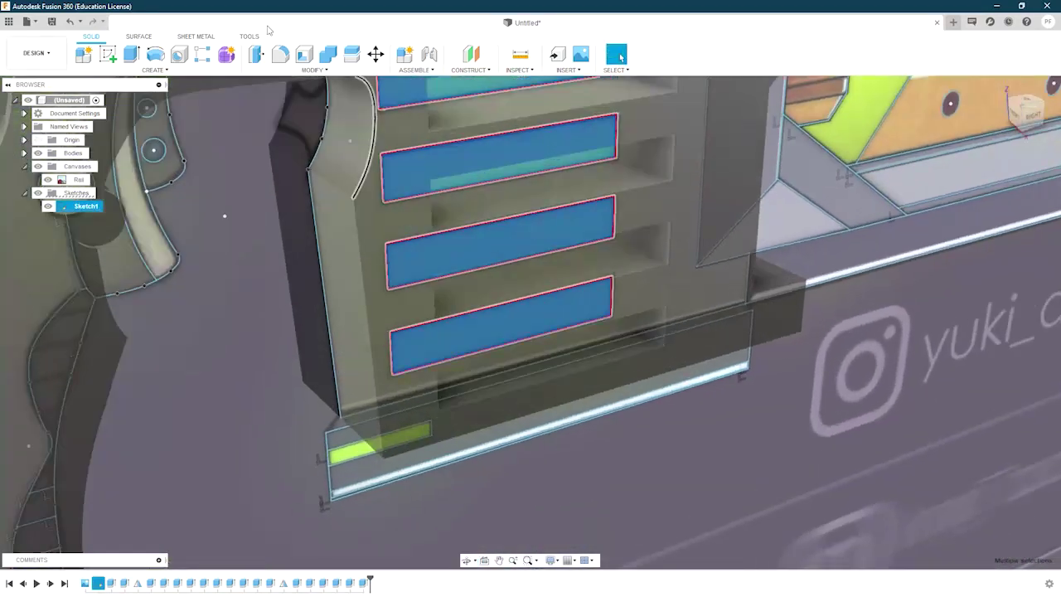
{"action": "key", "text": "e"}
{"action": "left_click", "coordinate": [992, 199]}
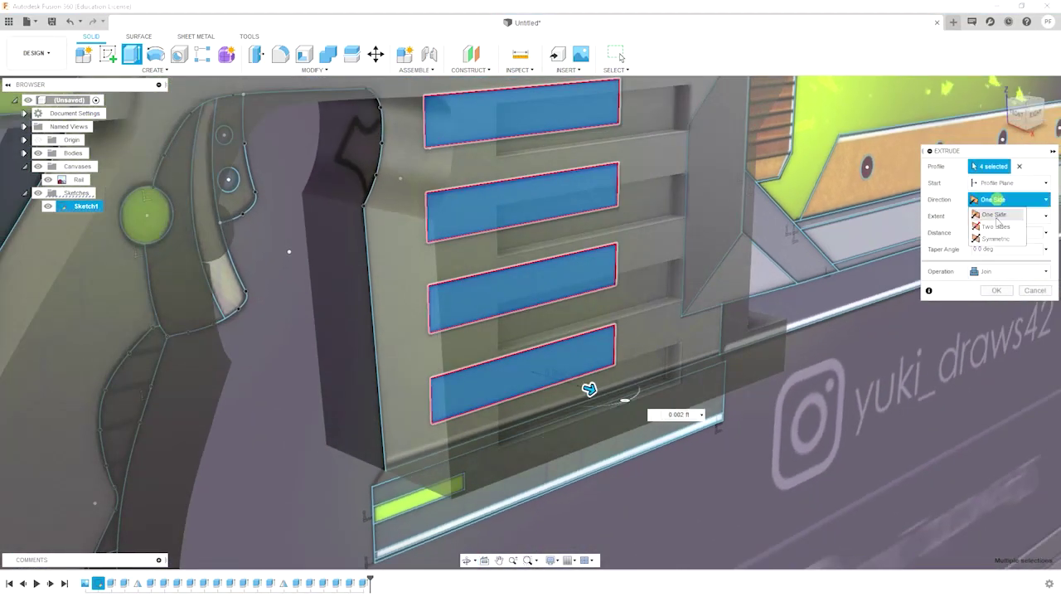
{"action": "key", "text": "Return"}
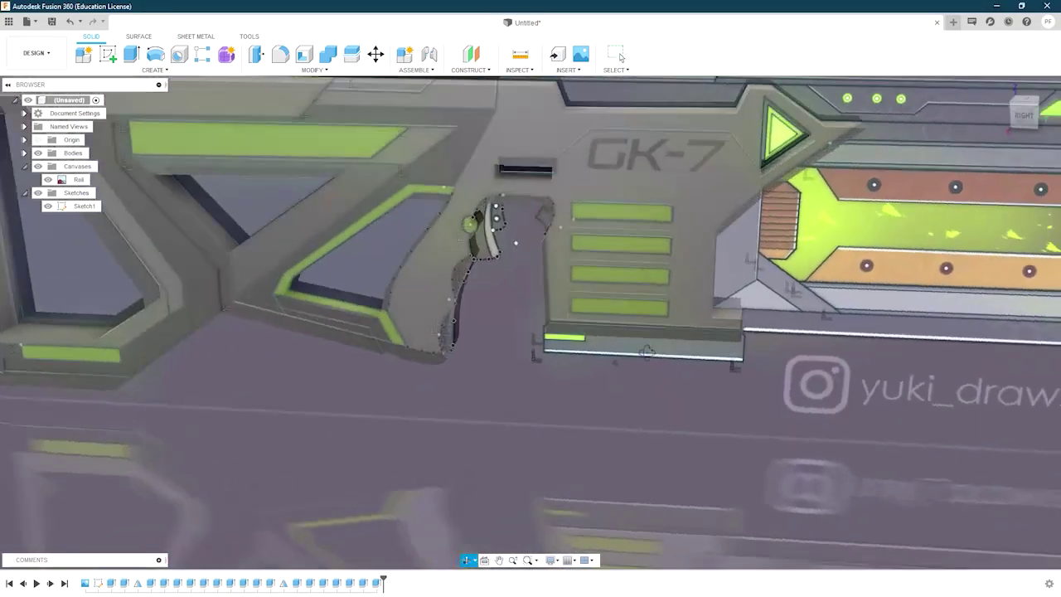
Step: Extrude the thin profile symmetrically as a new plate body beneath the slotted panel
{"action": "scroll", "coordinate": [543, 378], "scroll_direction": "up", "scroll_amount": 3}
{"action": "scroll", "coordinate": [543, 378], "scroll_direction": "up", "scroll_amount": 3}
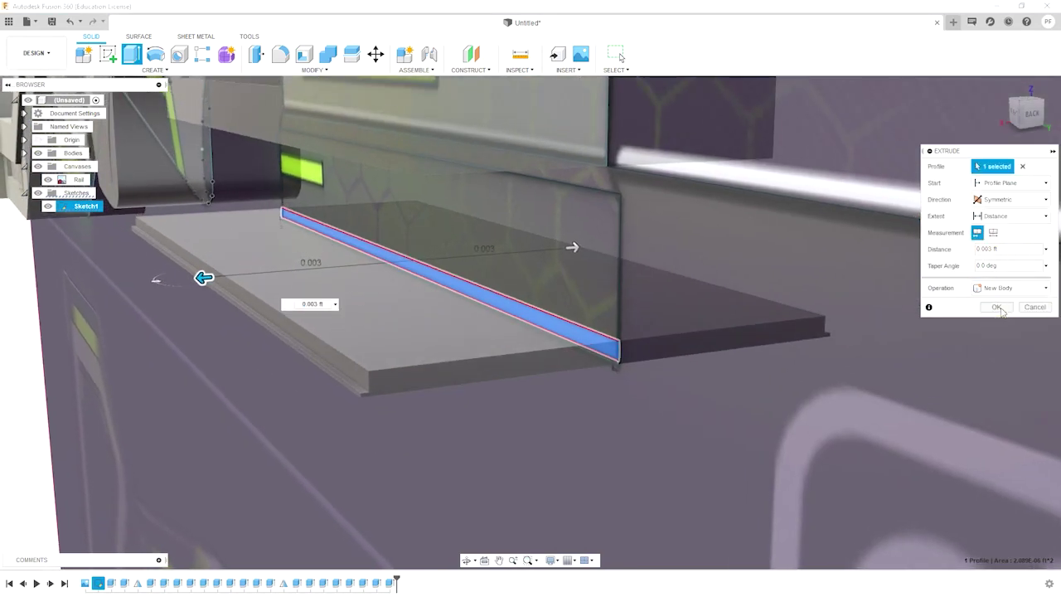
{"action": "left_click", "coordinate": [998, 307]}
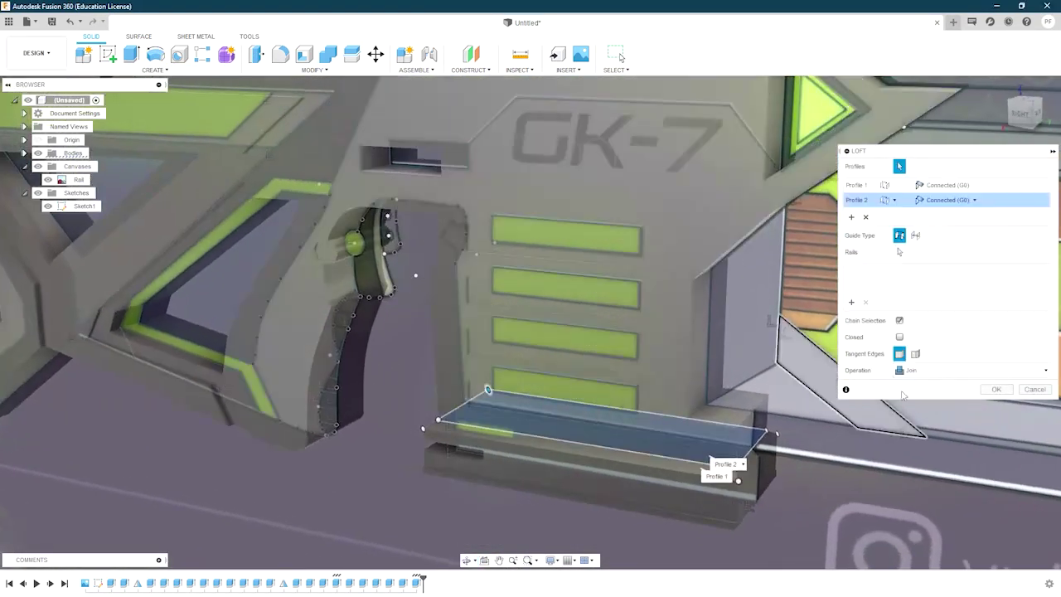
Step: Loft the lower block between the two profiles, joined onto the receiver body
{"action": "left_click", "coordinate": [994, 390]}
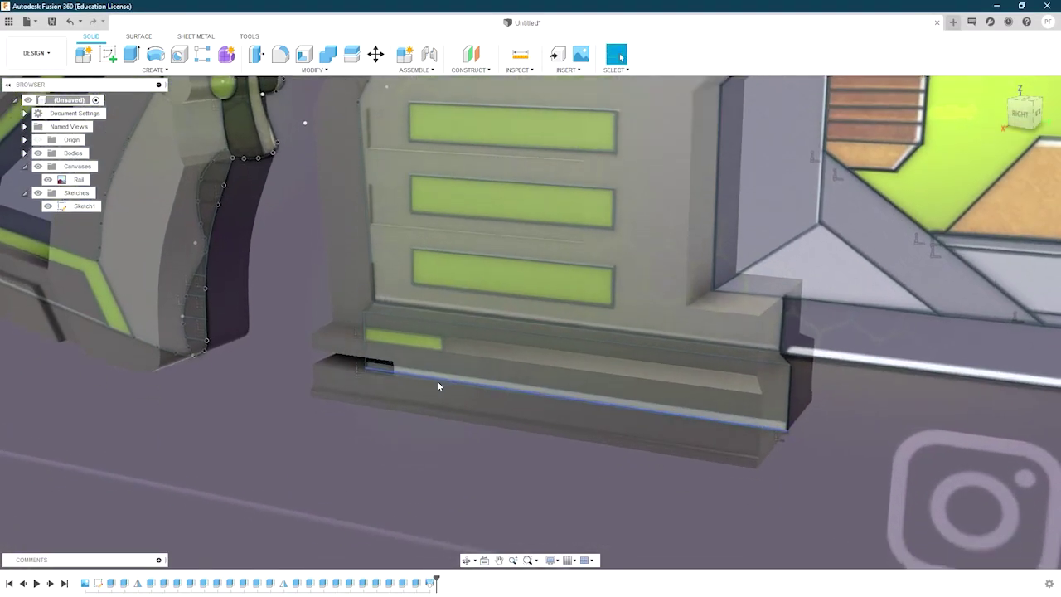
{"action": "middle_click_drag", "start_coordinate": [491, 369], "coordinate": [317, 377], "text": "shift"}
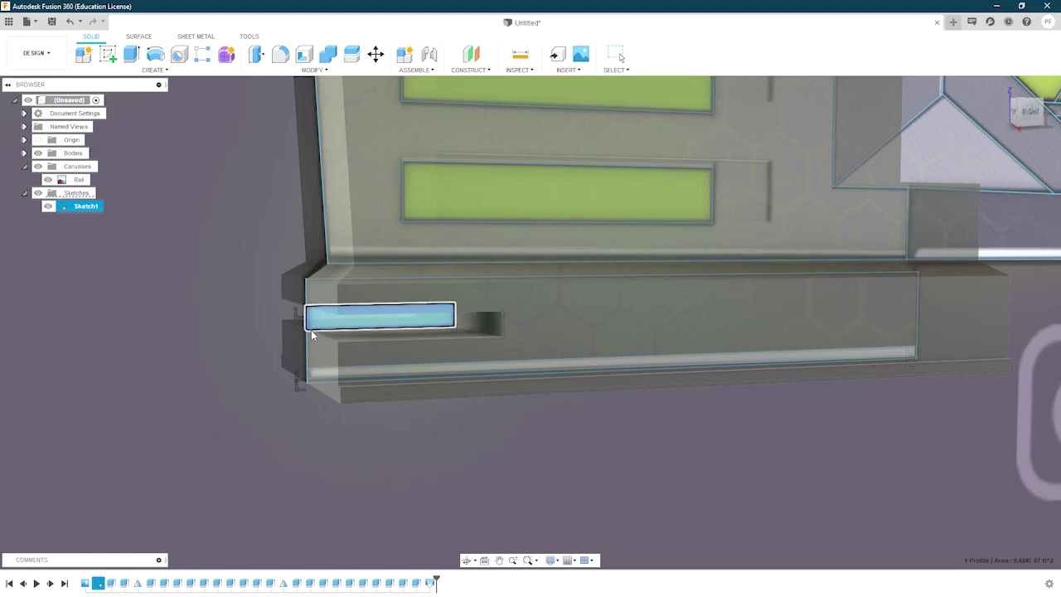
{"action": "left_click", "coordinate": [312, 335]}
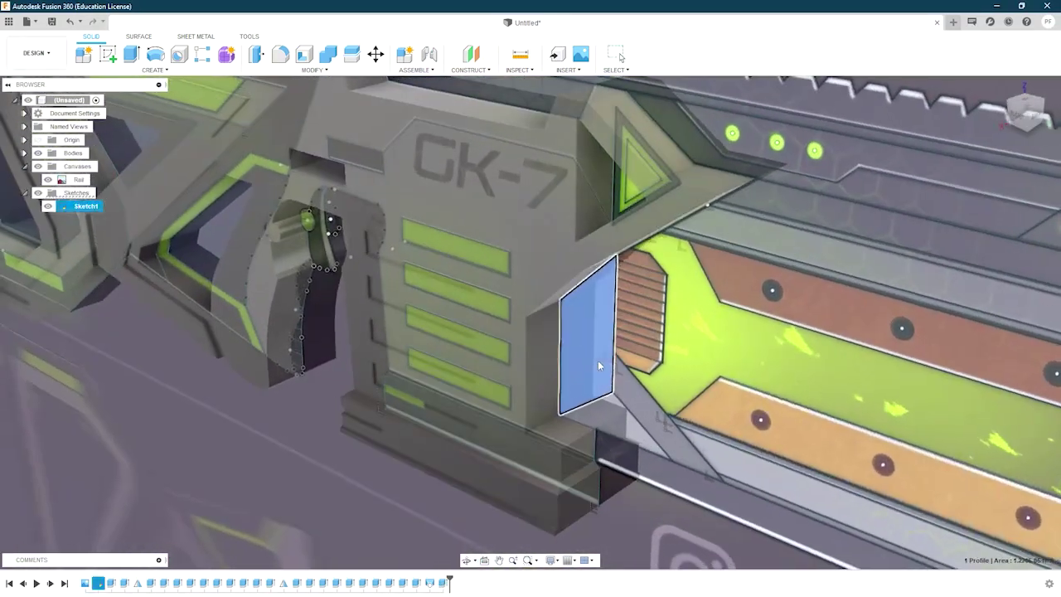
Step: Hide the canvas image and set the extrusion to extend symmetrically both ways
{"action": "middle_click_drag", "start_coordinate": [587, 358], "coordinate": [555, 292], "text": "shift"}
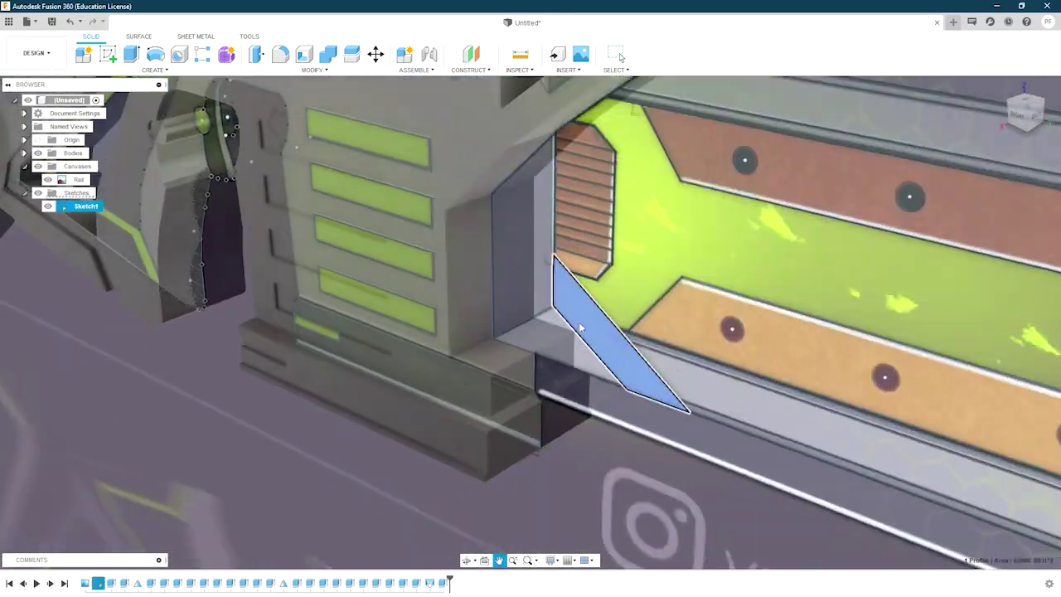
{"action": "left_click", "coordinate": [37, 166]}
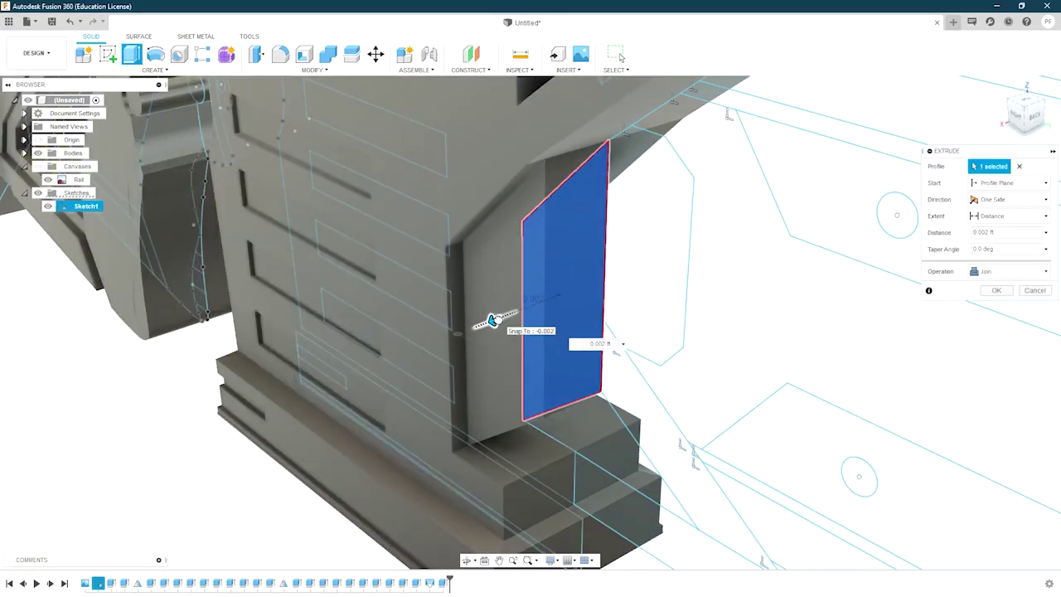
{"action": "scroll", "coordinate": [493, 320], "scroll_direction": "up", "scroll_amount": 2}
{"action": "left_click", "coordinate": [1008, 199]}
{"action": "left_click", "coordinate": [995, 238]}
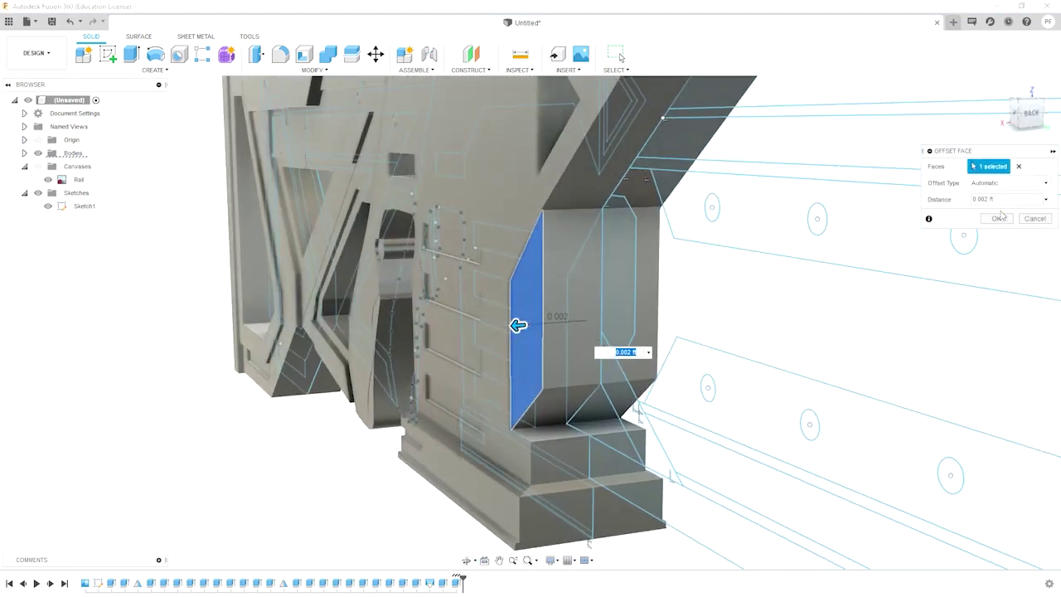
Step: Extrude the first triangular wedge at the front of the receiver
{"action": "middle_click_drag", "start_coordinate": [524, 325], "coordinate": [462, 363], "text": "shift"}
{"action": "scroll", "coordinate": [531, 311], "scroll_direction": "up", "scroll_amount": 10}
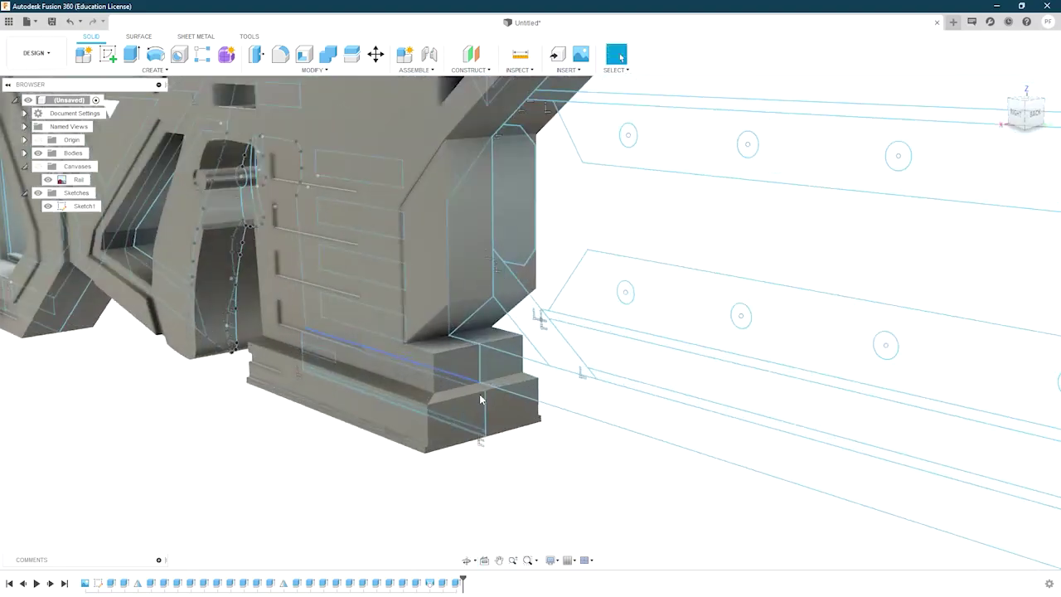
{"action": "left_click", "coordinate": [531, 313]}
{"action": "left_click_drag", "start_coordinate": [421, 307], "coordinate": [396, 307]}
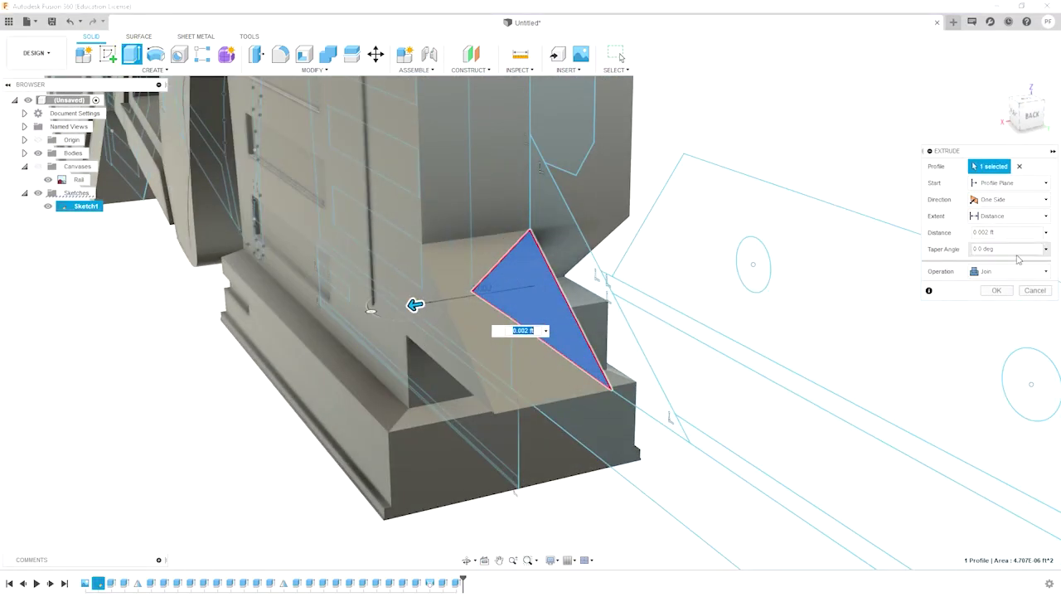
{"action": "left_click", "coordinate": [995, 215]}
{"action": "key", "text": "Return"}
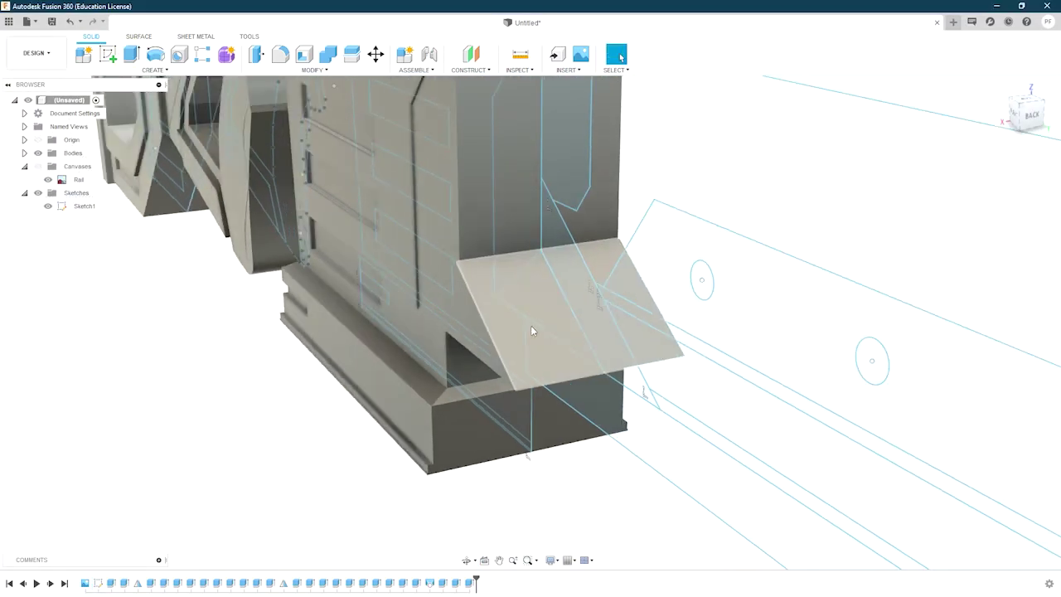
Step: Extrude the second triangular wedge 0.002 ft, joined to the receiver
{"action": "middle_click_drag", "start_coordinate": [531, 325], "coordinate": [521, 126], "text": "shift"}
{"action": "scroll", "coordinate": [498, 248], "scroll_direction": "up", "scroll_amount": 3}
{"action": "left_click", "coordinate": [485, 286]}
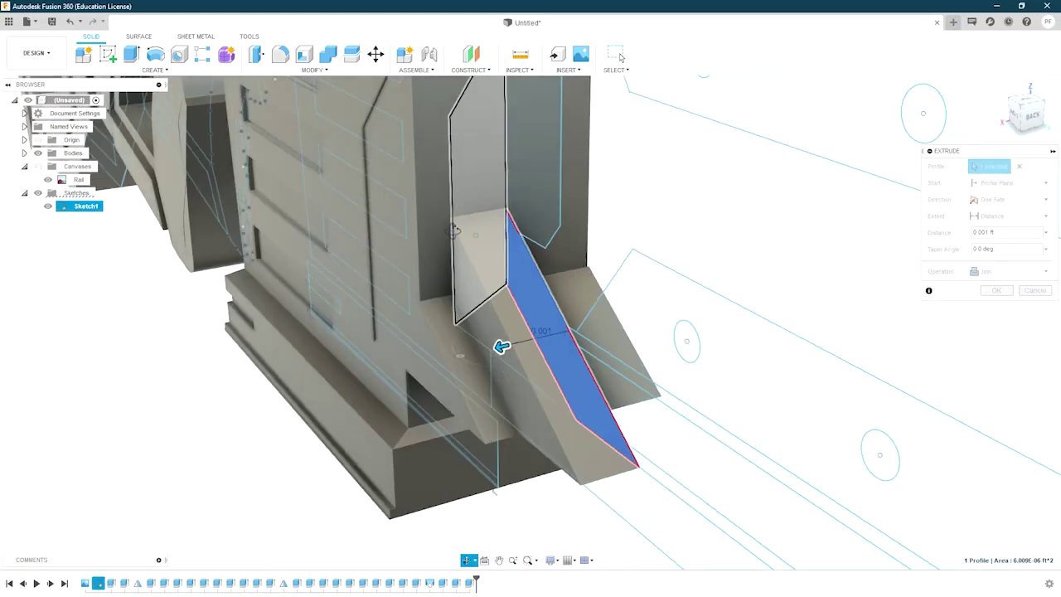
{"action": "middle_click_drag", "start_coordinate": [566, 319], "coordinate": [481, 332], "text": "shift"}
{"action": "scroll", "coordinate": [420, 310], "scroll_direction": "up", "scroll_amount": 5}
{"action": "left_click_drag", "start_coordinate": [420, 310], "coordinate": [441, 301]}
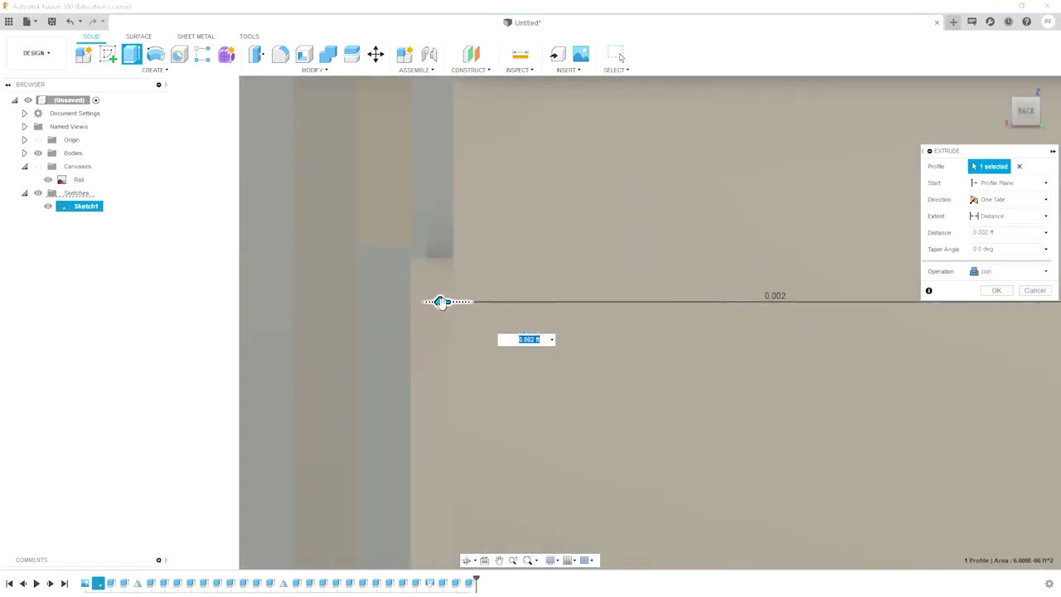
{"action": "scroll", "coordinate": [425, 302], "scroll_direction": "down", "scroll_amount": 5}
{"action": "left_click", "coordinate": [1014, 199]}
{"action": "left_click", "coordinate": [999, 339]}
{"action": "key", "text": "Return"}
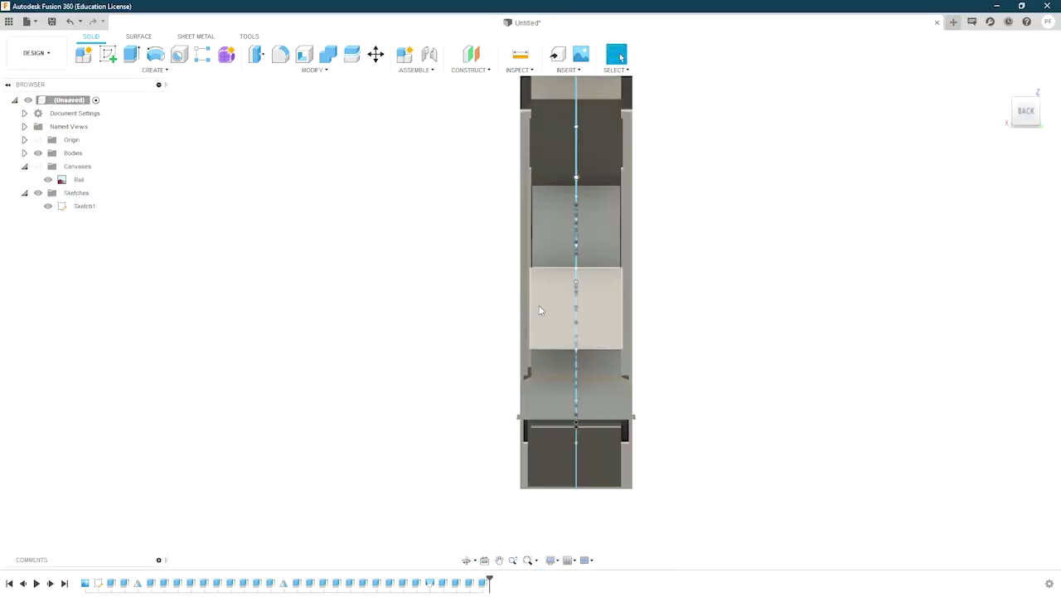
Step: Offset the wedge's end face by 0.002 ft to align it
{"action": "middle_click_drag", "start_coordinate": [539, 305], "coordinate": [580, 249], "text": "shift"}
{"action": "left_click", "coordinate": [630, 290]}
{"action": "left_click", "coordinate": [1026, 110]}
{"action": "key", "text": "q"}
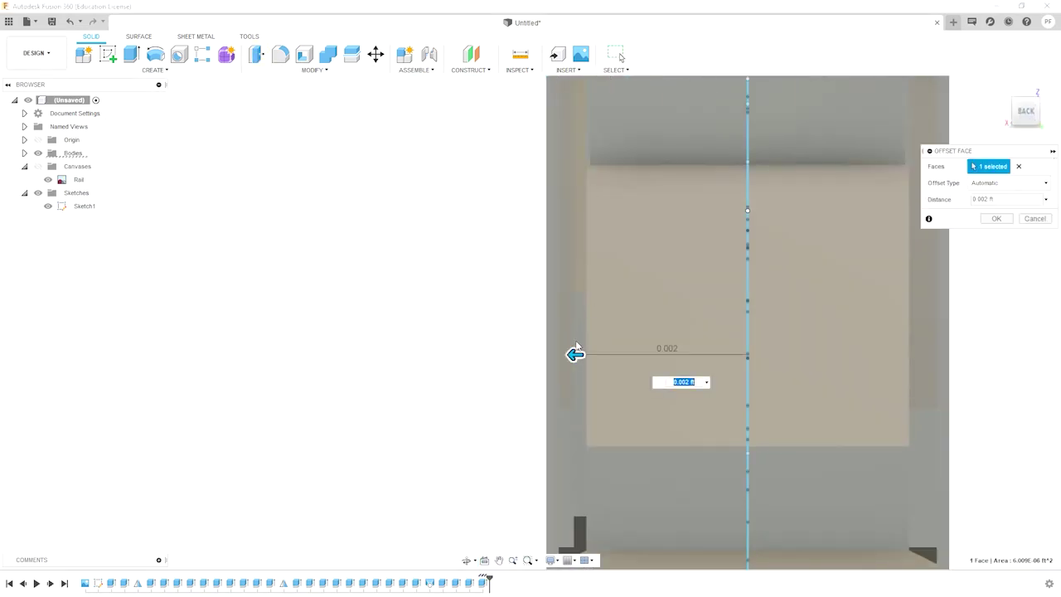
{"action": "scroll", "coordinate": [583, 355], "scroll_direction": "up", "scroll_amount": 3}
{"action": "key", "text": "Escape"}
{"action": "scroll", "coordinate": [597, 332], "scroll_direction": "down", "scroll_amount": 5}
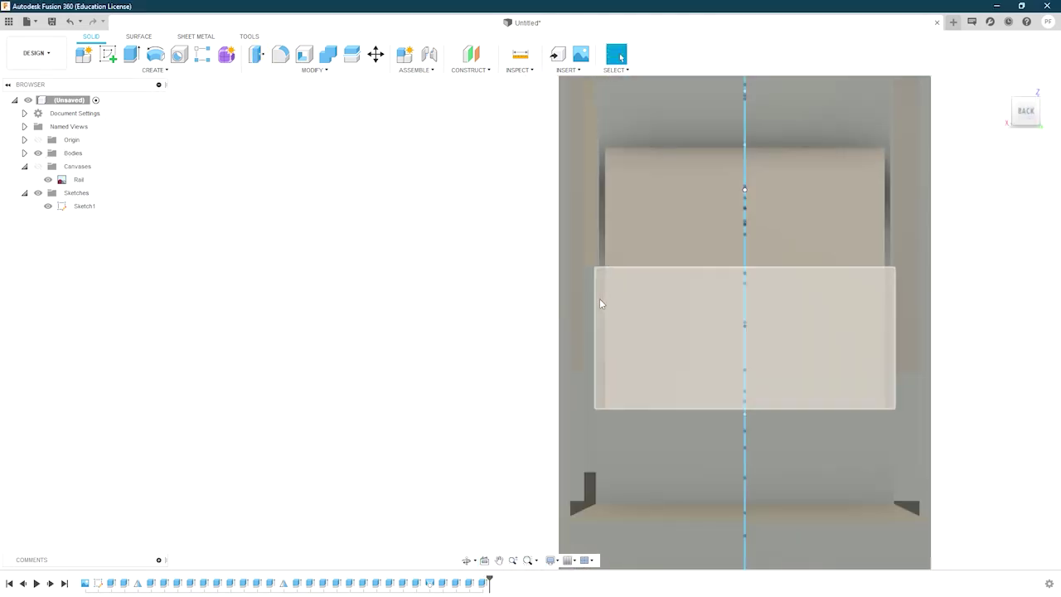
Step: Extrude the long lower rail profile forward from the receiver, joined
{"action": "mouse_move", "coordinate": [600, 298]}
{"action": "middle_mouse_down", "text": "shift"}
{"action": "mouse_move", "coordinate": [644, 315]}
{"action": "mouse_move", "coordinate": [667, 289]}
{"action": "mouse_move", "coordinate": [663, 465]}
{"action": "middle_mouse_up", "text": "shift"}
{"action": "left_click", "coordinate": [664, 465]}
{"action": "key", "text": "e"}
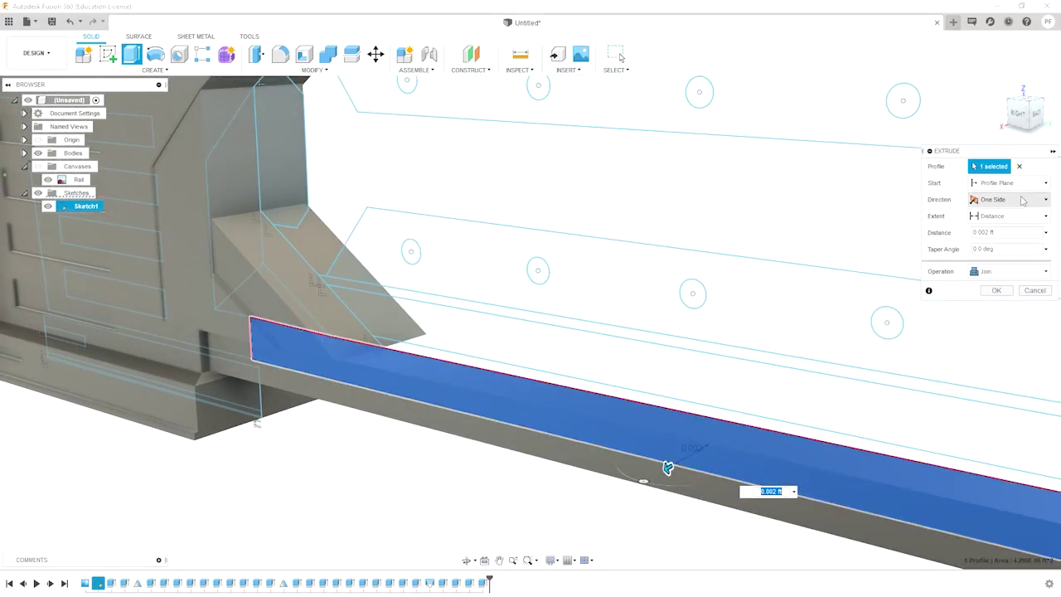
{"action": "left_click", "coordinate": [1001, 307]}
{"action": "key", "text": "Return"}
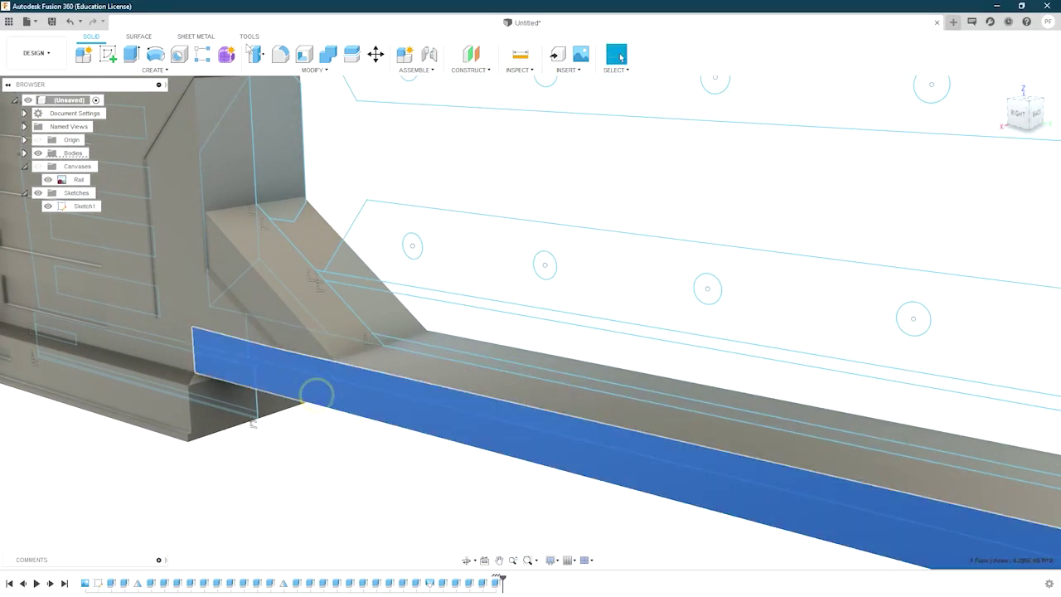
Step: Offset the rail's face by 0.002 ft and check the rail from an angle
{"action": "middle_click_drag", "start_coordinate": [308, 398], "coordinate": [533, 445], "text": "shift"}
{"action": "scroll", "coordinate": [568, 438], "scroll_direction": "up", "scroll_amount": 3}
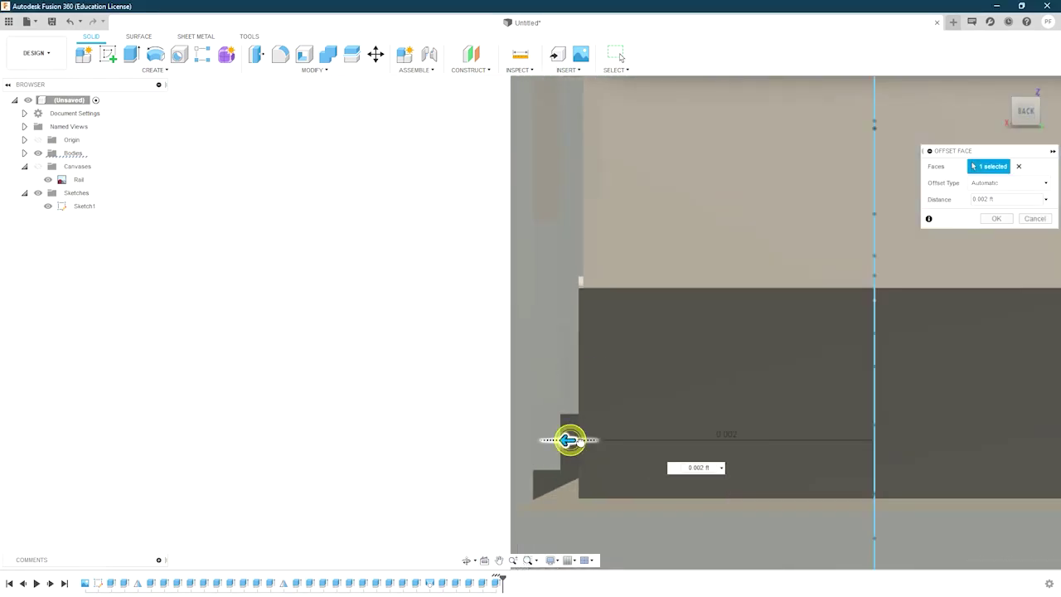
{"action": "scroll", "coordinate": [602, 440], "scroll_direction": "up", "scroll_amount": 2}
{"action": "left_click", "coordinate": [995, 218]}
{"action": "scroll", "coordinate": [568, 309], "scroll_direction": "down", "scroll_amount": 5}
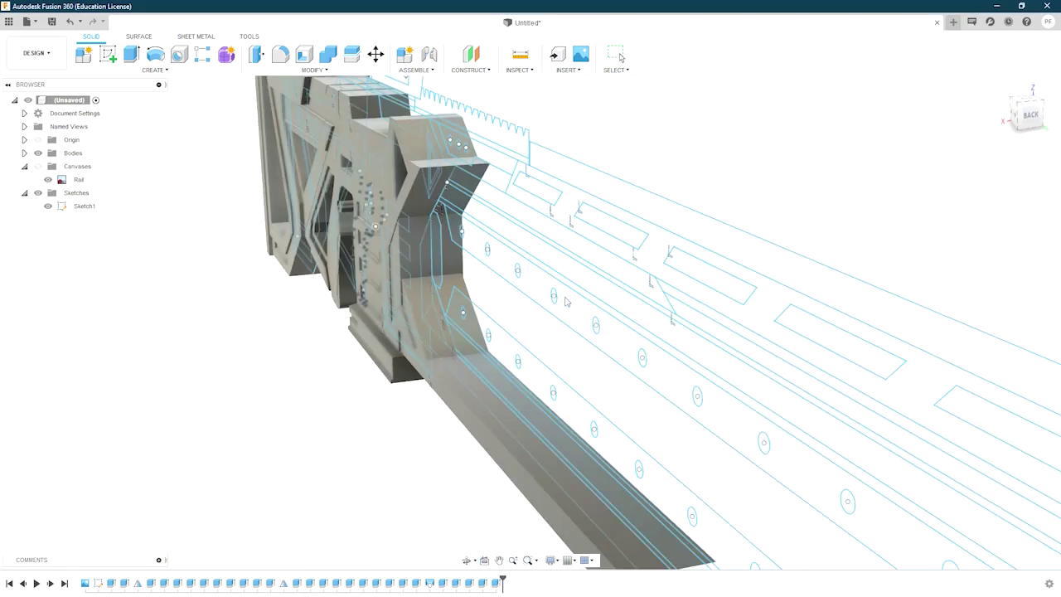
{"action": "middle_click_drag", "start_coordinate": [568, 308], "coordinate": [393, 323], "text": "shift"}
{"action": "scroll", "coordinate": [393, 323], "scroll_direction": "up", "scroll_amount": 2}
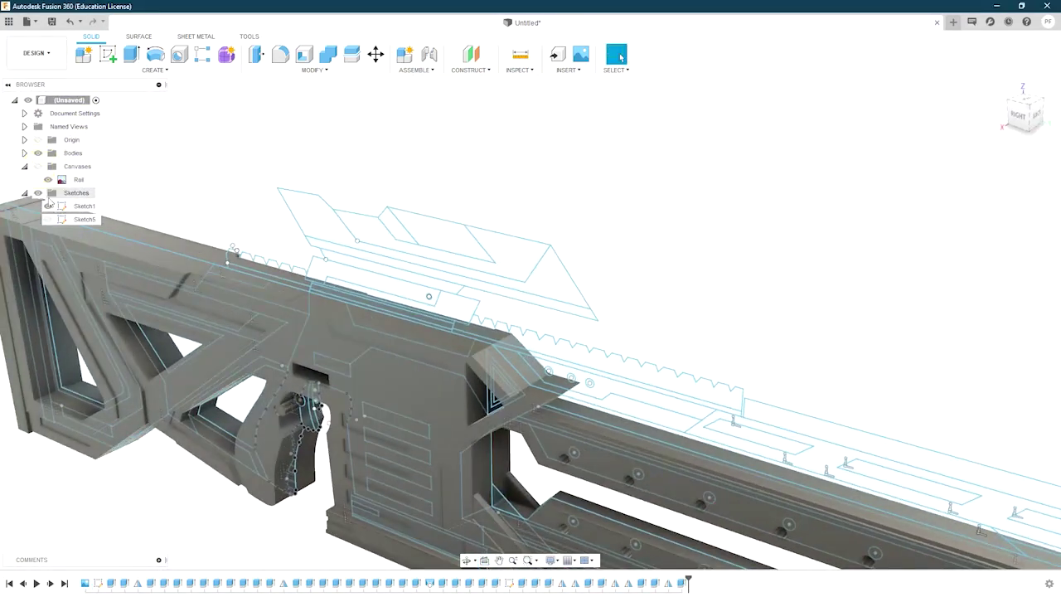
Step: Hide sketches, extrude the slot rectangle above the grip symmetrically, and begin a 0.002 ft face offset
{"action": "left_click", "coordinate": [37, 193]}
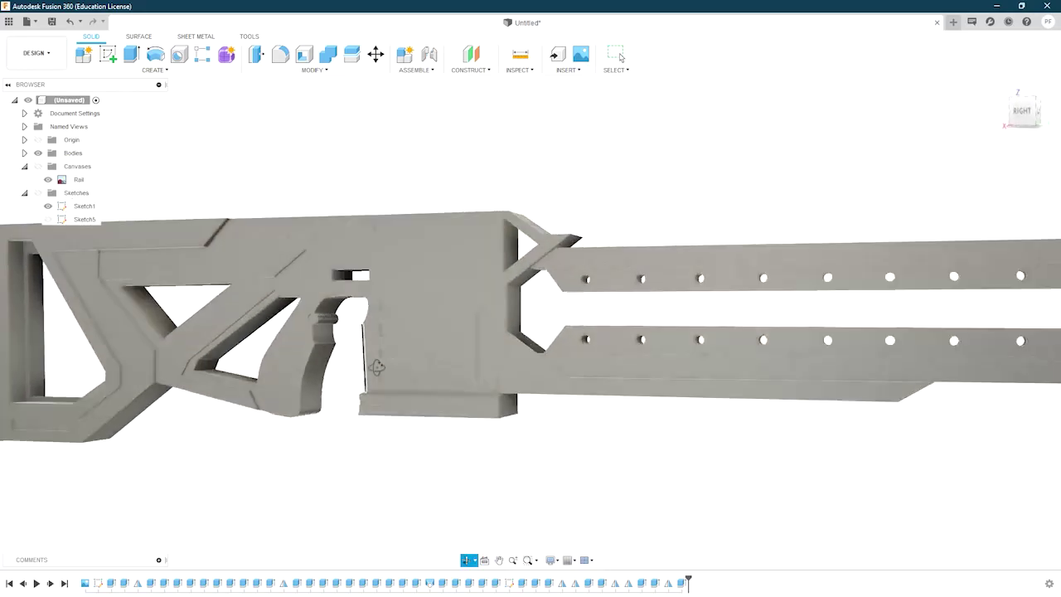
{"action": "middle_click_drag", "start_coordinate": [301, 360], "coordinate": [620, 57], "text": "shift"}
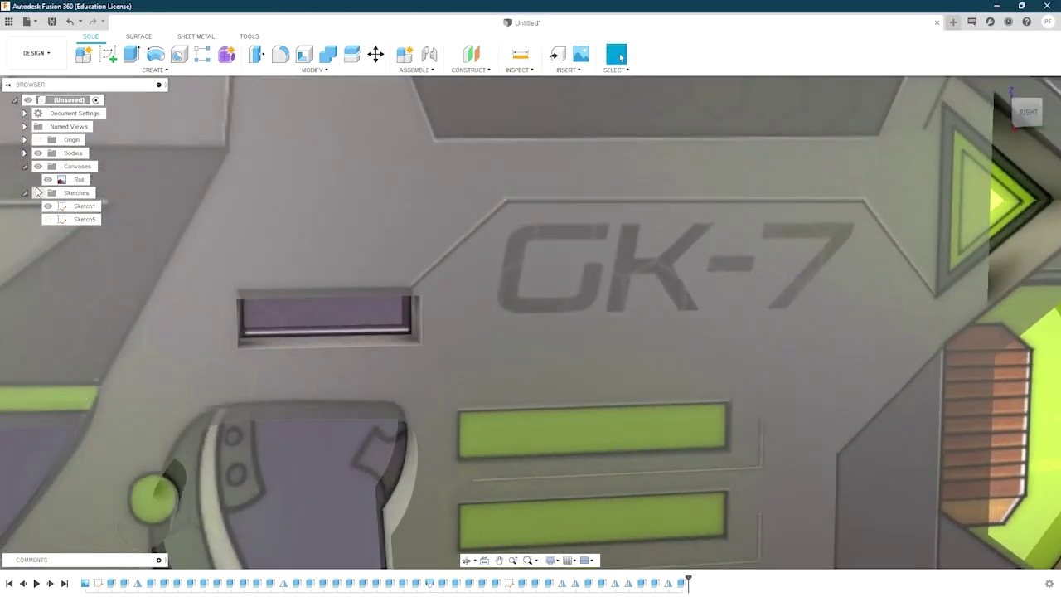
{"action": "left_click", "coordinate": [331, 320]}
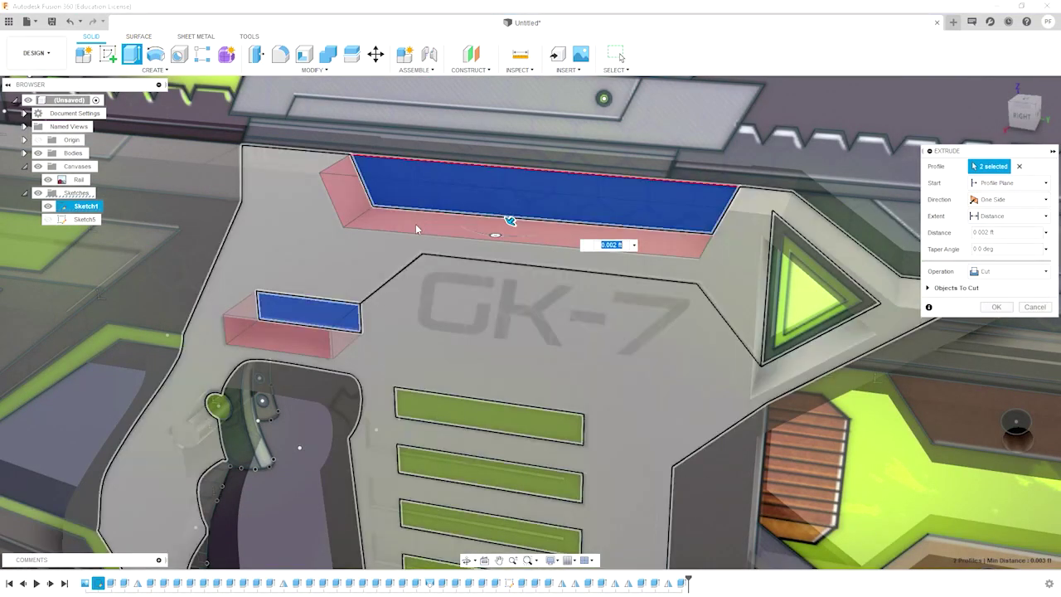
{"action": "left_click", "coordinate": [1008, 199]}
{"action": "left_click", "coordinate": [991, 233]}
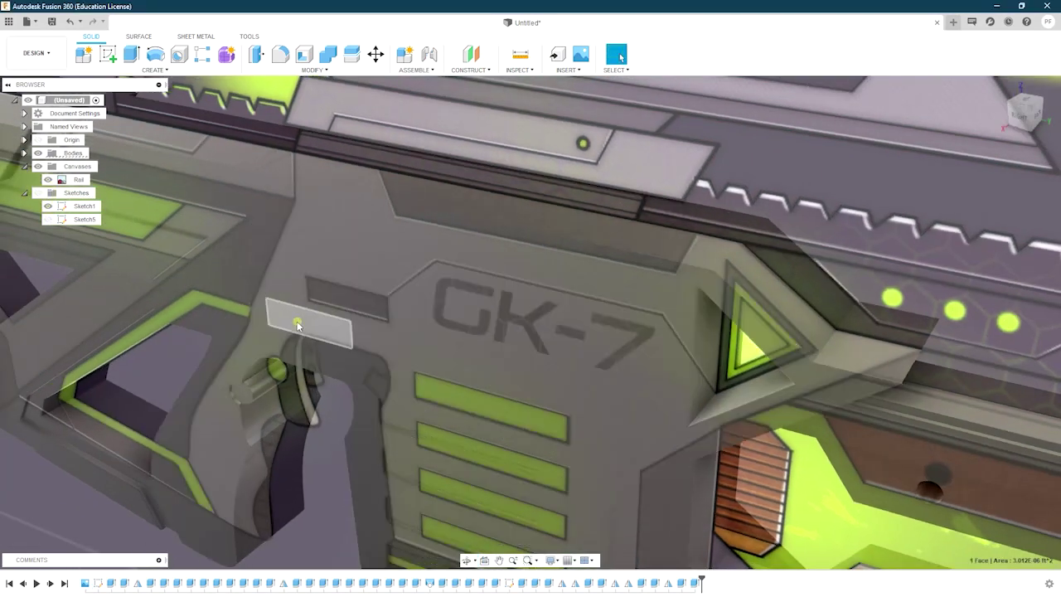
{"action": "key", "text": "q"}
{"action": "left_click", "coordinate": [313, 280]}
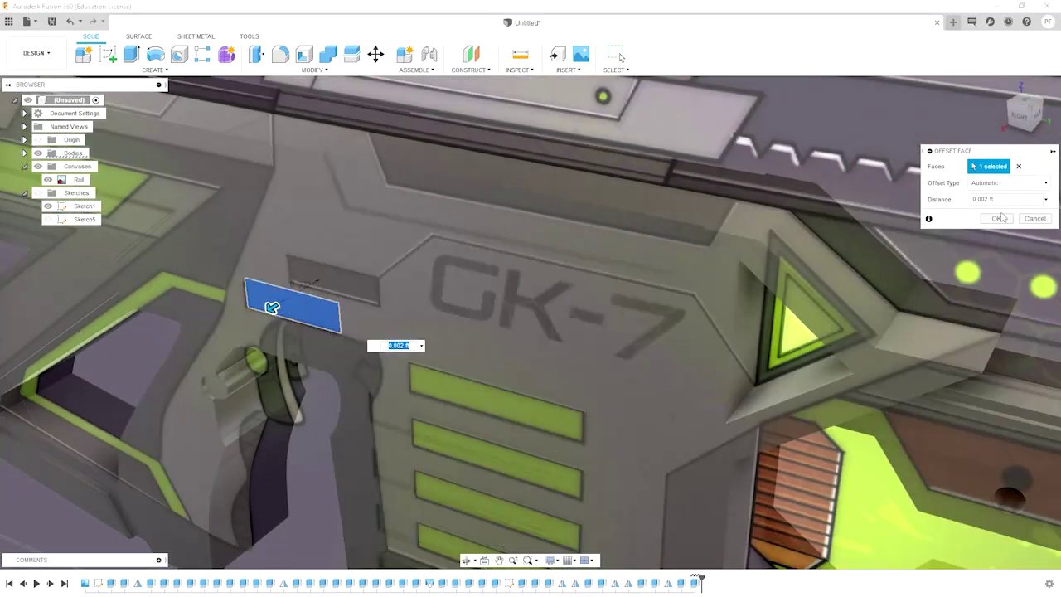
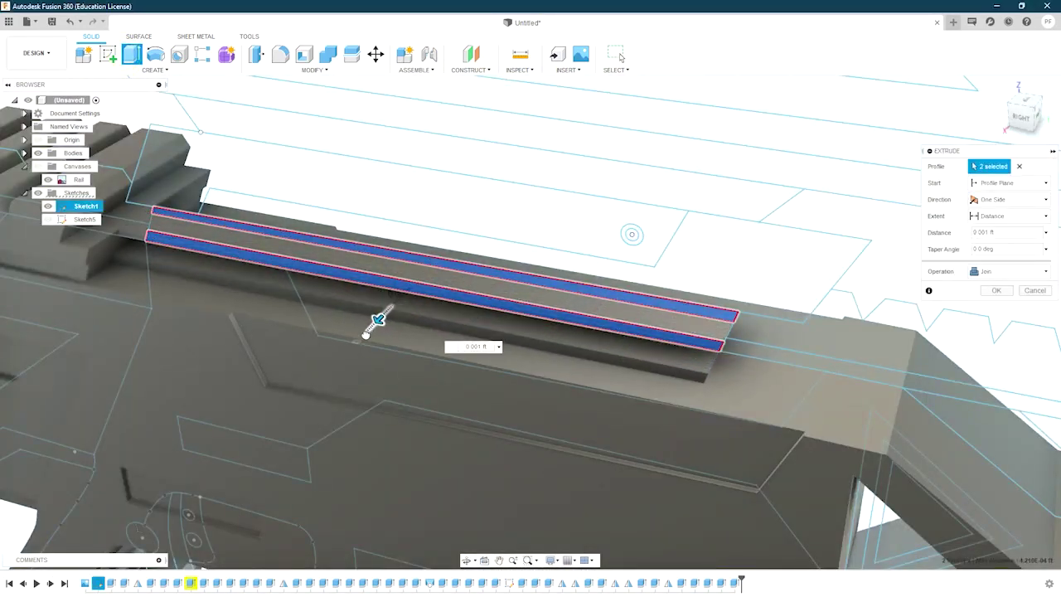
Step: Finish the two-strip extrusion and pick the top face strip of the rail
{"action": "scroll", "coordinate": [304, 359], "scroll_direction": "down", "scroll_amount": 4}
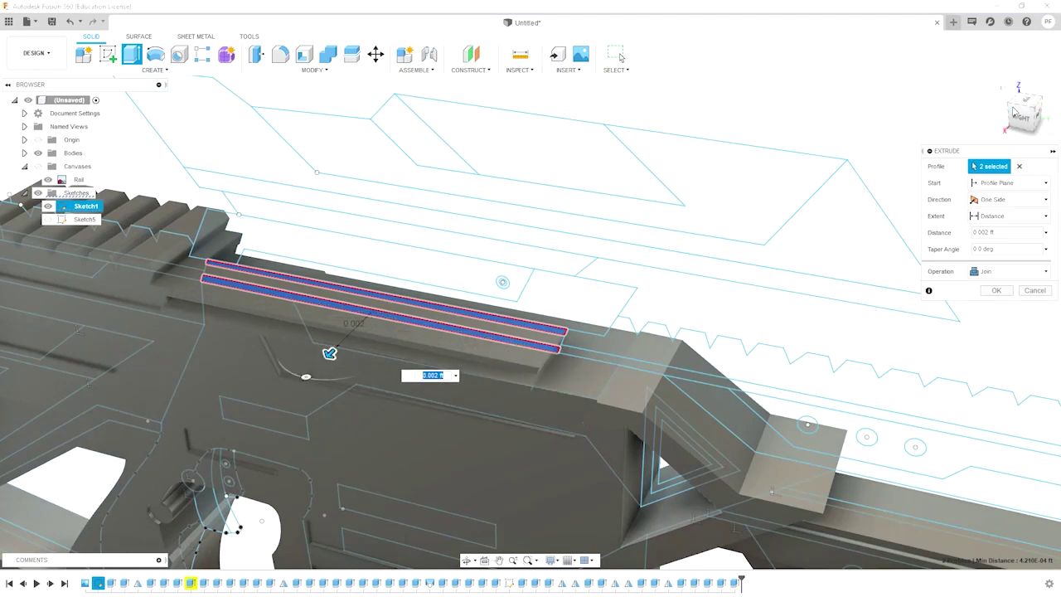
{"action": "left_click_drag", "start_coordinate": [1013, 112], "coordinate": [583, 322]}
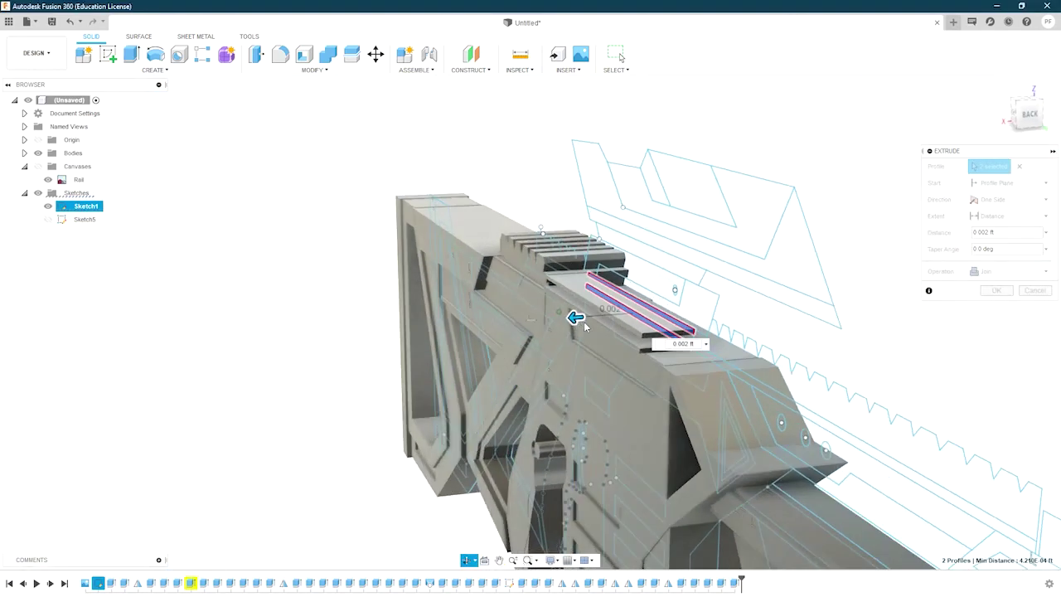
{"action": "left_click", "coordinate": [1007, 271]}
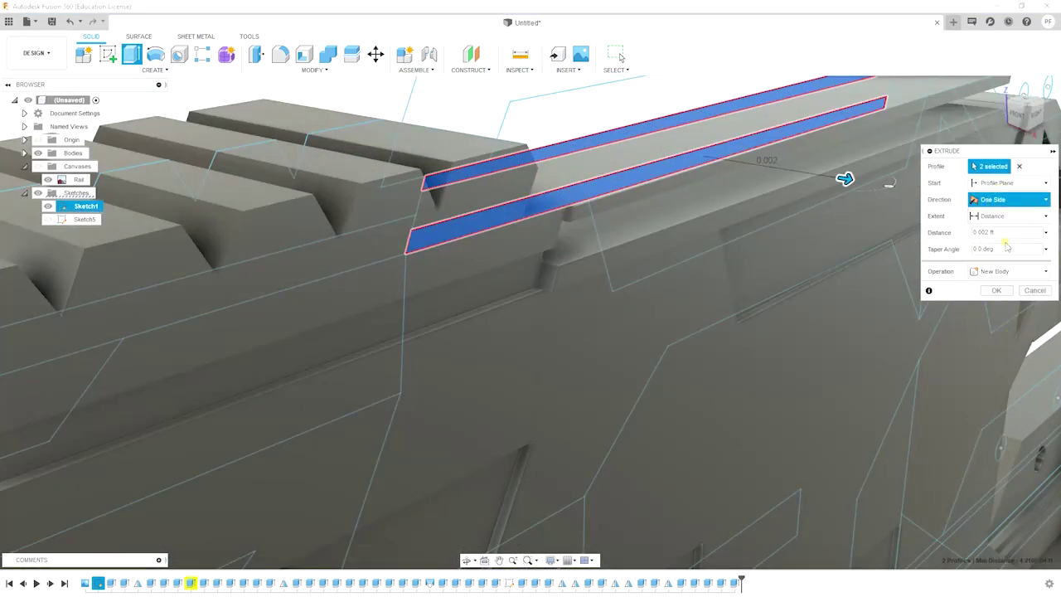
{"action": "key", "text": "Escape"}
{"action": "key", "text": "Escape"}
{"action": "left_click", "coordinate": [592, 268]}
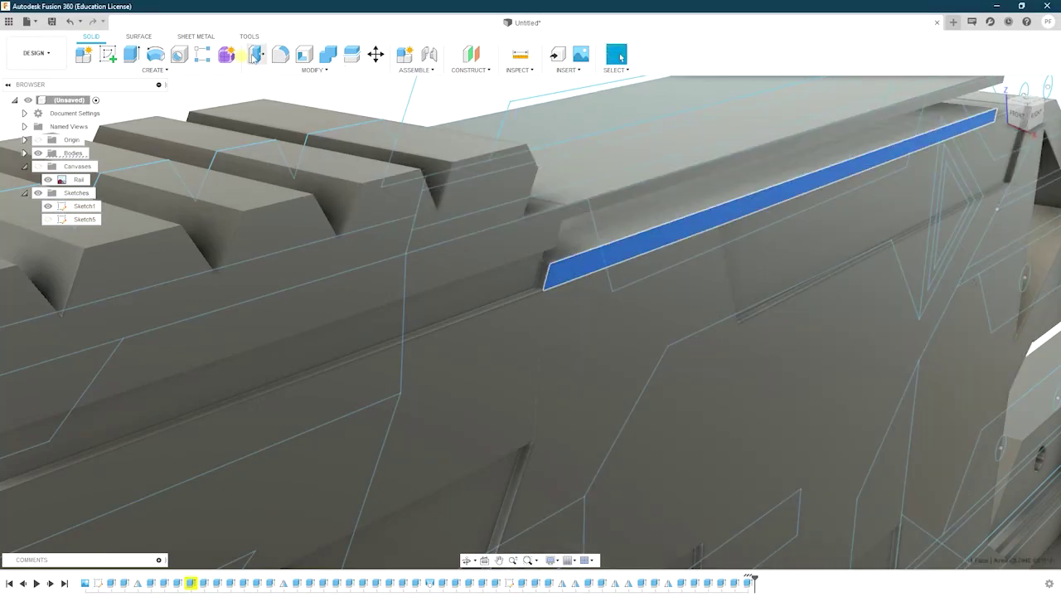
{"action": "left_click", "coordinate": [255, 55]}
{"action": "key", "text": "Escape"}
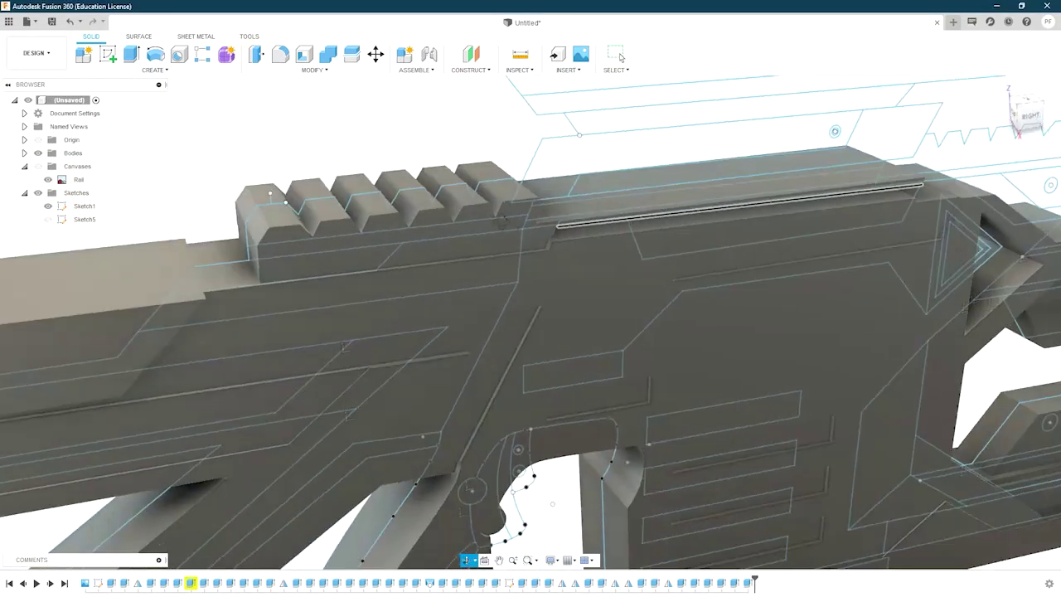
{"action": "key", "text": "e"}
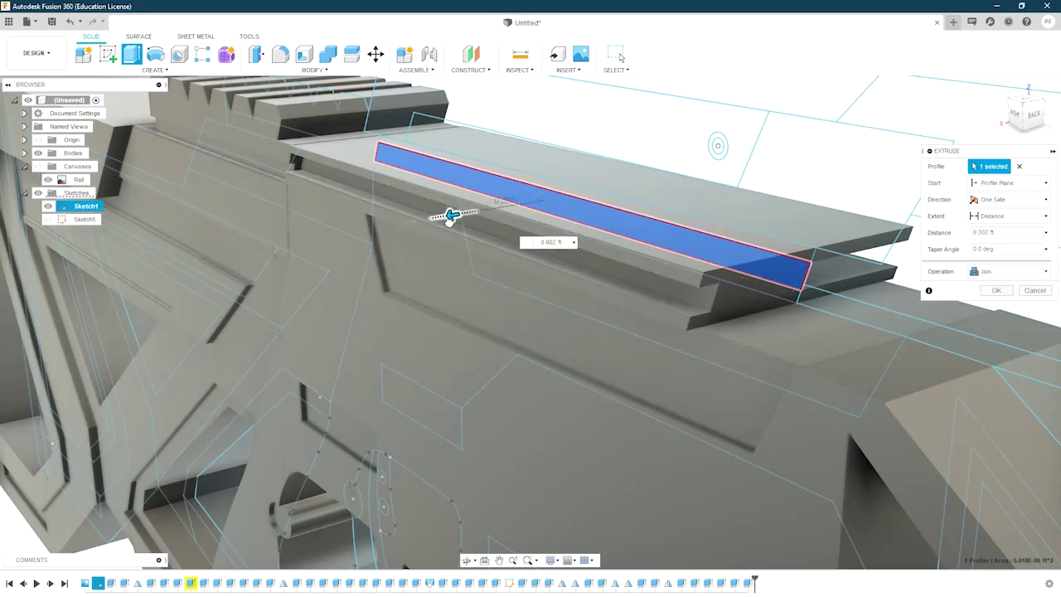
{"action": "key", "text": "Escape"}
Step: Raise the first rail strip profile by 0.002 ft
{"action": "middle_click_drag", "start_coordinate": [449, 215], "coordinate": [261, 216], "text": "shift"}
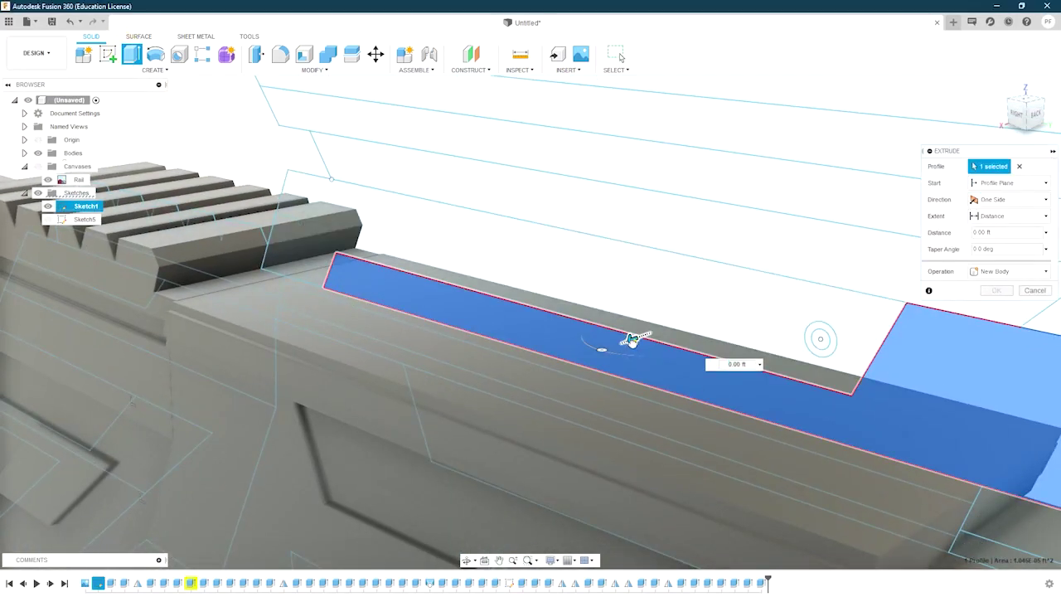
{"action": "left_click_drag", "start_coordinate": [632, 339], "coordinate": [300, 377]}
{"action": "left_click", "coordinate": [991, 324]}
{"action": "left_click", "coordinate": [998, 292]}
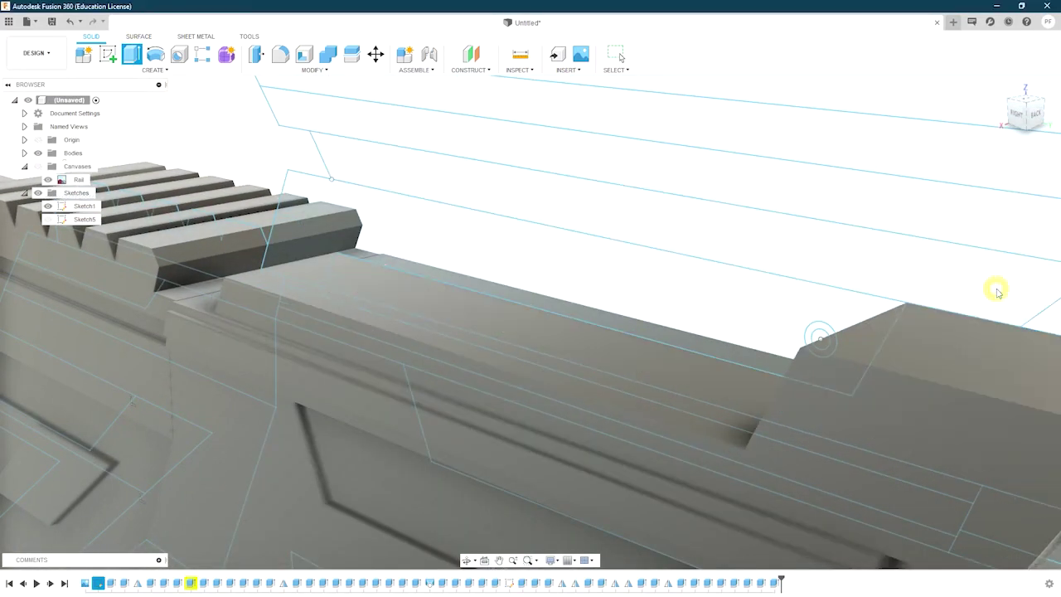
Step: Extrude the next two rail strips, including the angled one, symmetrically 0.002 ft
{"action": "left_click", "coordinate": [378, 356]}
{"action": "key", "text": "e"}
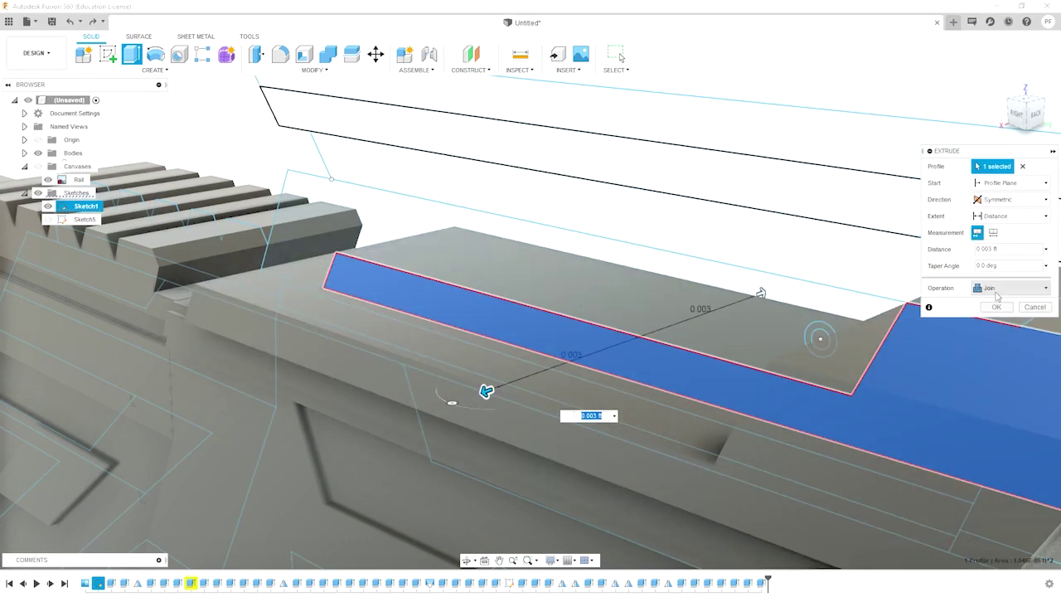
{"action": "left_click", "coordinate": [996, 307]}
{"action": "scroll", "coordinate": [397, 288], "scroll_direction": "down", "scroll_amount": 5}
{"action": "scroll", "coordinate": [416, 291], "scroll_direction": "up", "scroll_amount": 5}
{"action": "left_click", "coordinate": [362, 267]}
{"action": "scroll", "coordinate": [466, 274], "scroll_direction": "down", "scroll_amount": 2}
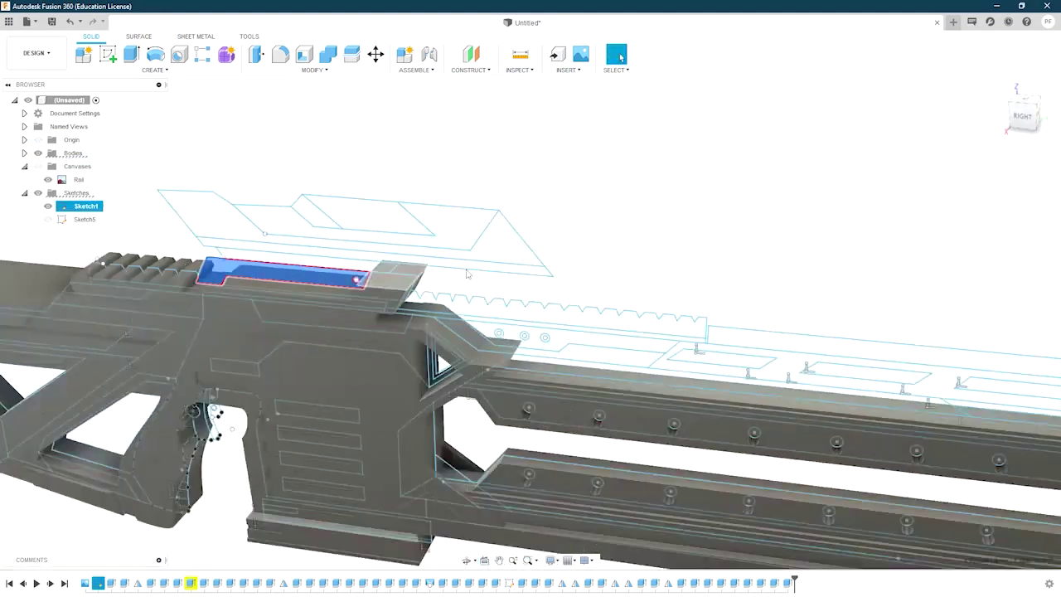
{"action": "middle_click_drag", "start_coordinate": [467, 274], "coordinate": [456, 344], "text": "shift"}
{"action": "key", "text": "e"}
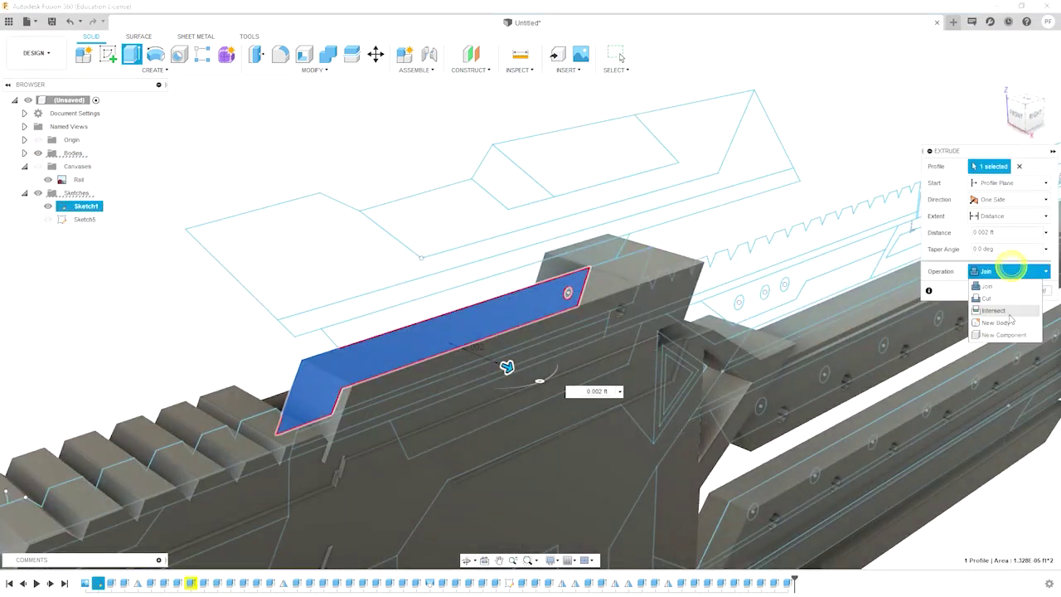
{"action": "left_click", "coordinate": [998, 306]}
Step: Extrude the top profile on the receiver 0.002 ft
{"action": "scroll", "coordinate": [474, 375], "scroll_direction": "down", "scroll_amount": 5}
{"action": "scroll", "coordinate": [489, 315], "scroll_direction": "up", "scroll_amount": 2}
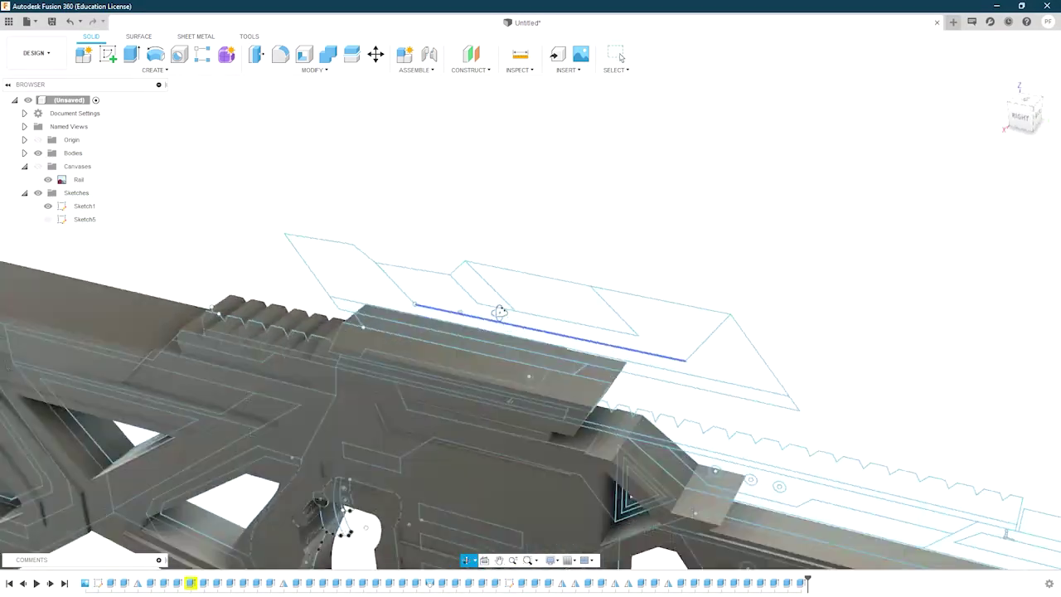
{"action": "scroll", "coordinate": [464, 336], "scroll_direction": "up", "scroll_amount": 2}
{"action": "scroll", "coordinate": [417, 357], "scroll_direction": "up", "scroll_amount": 1}
{"action": "left_click", "coordinate": [418, 357]}
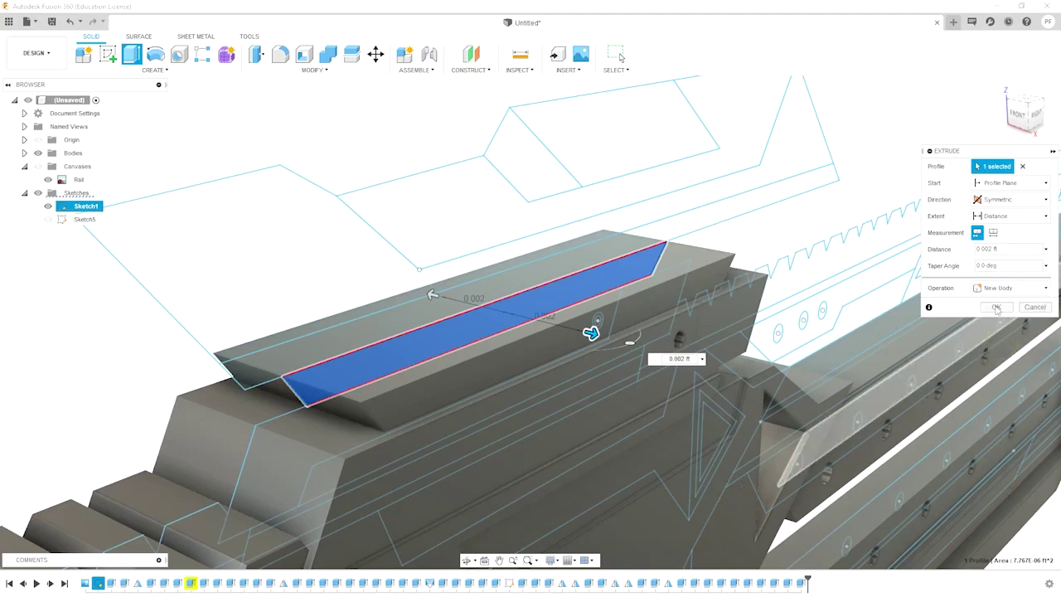
{"action": "left_click", "coordinate": [997, 307]}
Step: Select the strip profile along the barrel top and begin extruding it
{"action": "middle_click_drag", "start_coordinate": [997, 306], "coordinate": [305, 350], "text": "shift"}
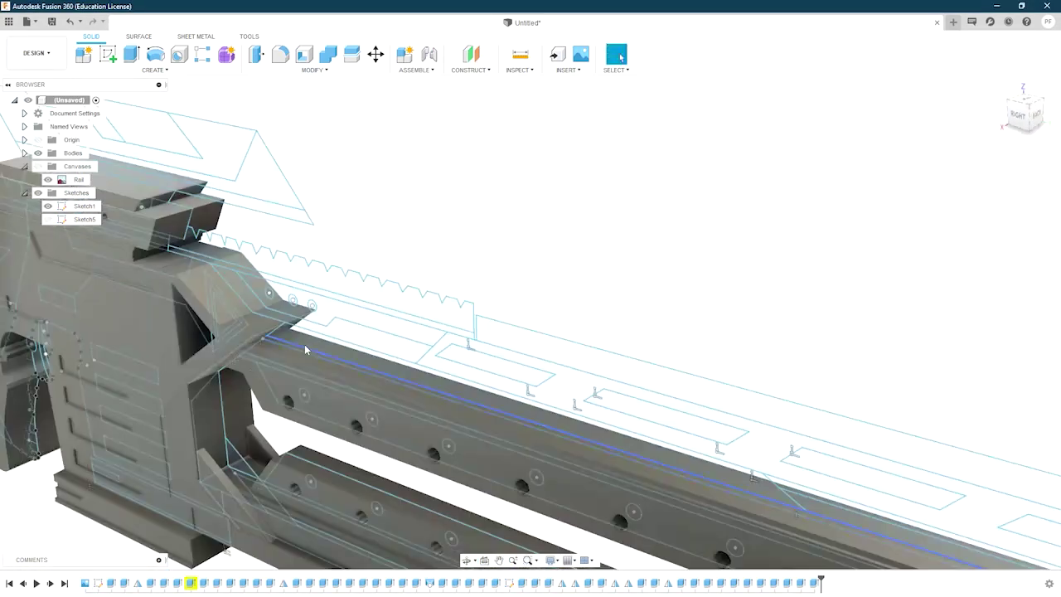
{"action": "left_click", "coordinate": [305, 350]}
{"action": "key", "text": "e"}
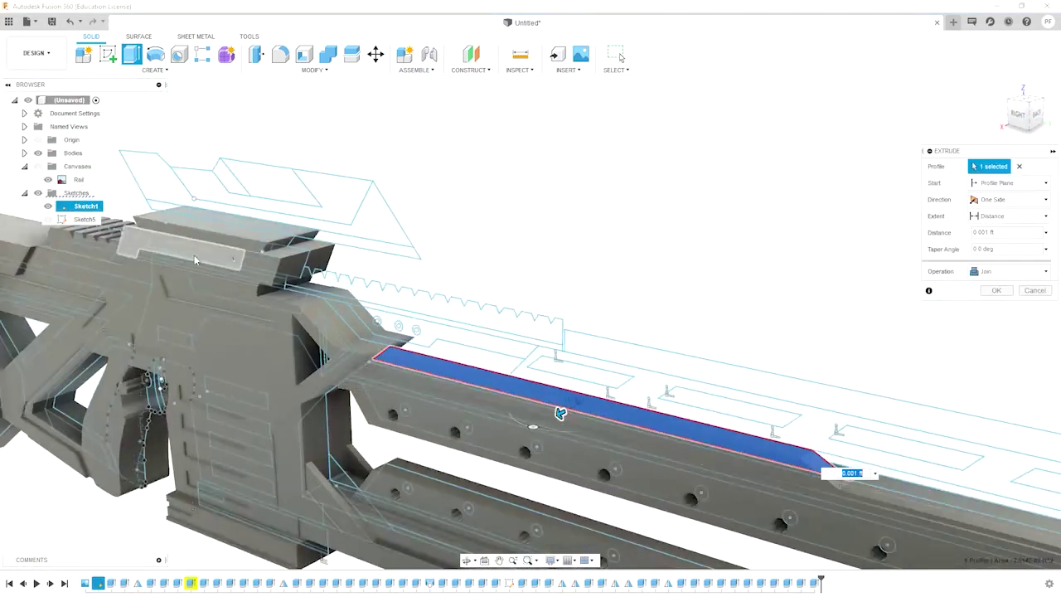
{"action": "scroll", "coordinate": [196, 261], "scroll_direction": "up", "scroll_amount": 3}
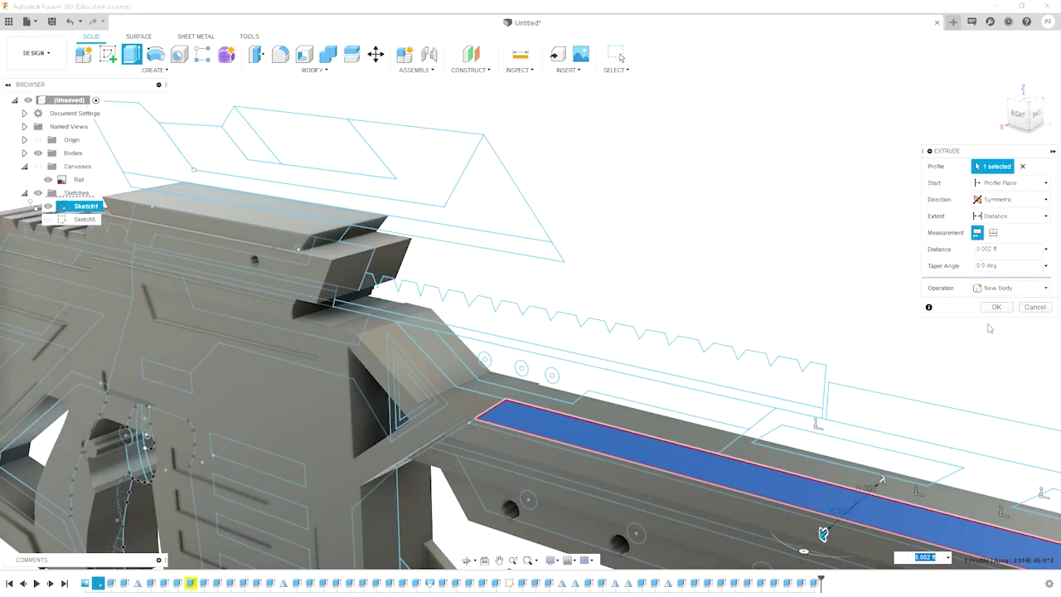
{"action": "middle_click_drag", "start_coordinate": [581, 166], "coordinate": [506, 314], "text": "shift"}
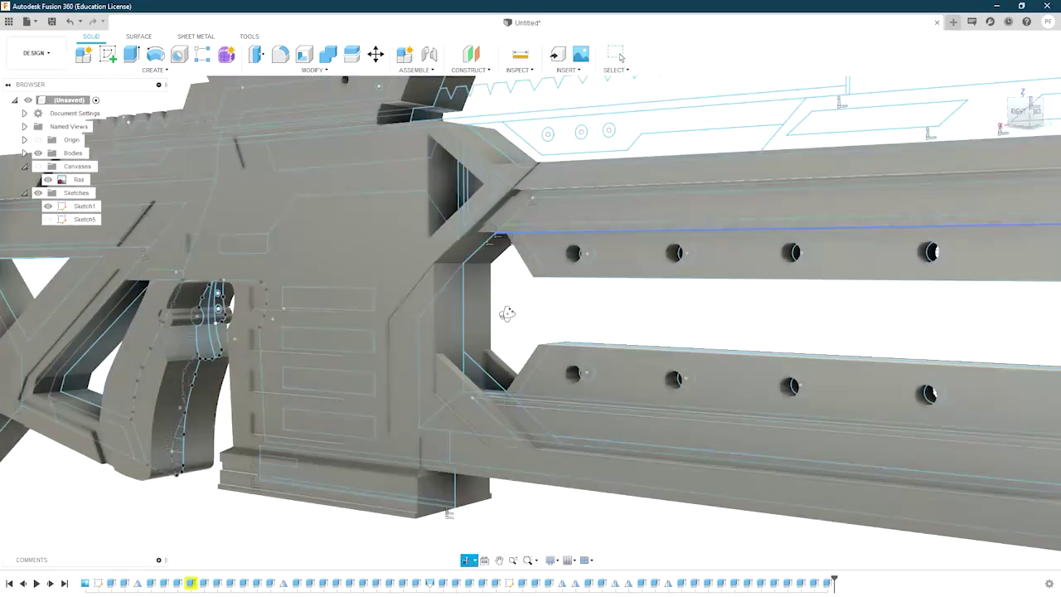
{"action": "scroll", "coordinate": [506, 314], "scroll_direction": "down", "scroll_amount": 5}
{"action": "middle_click_drag", "start_coordinate": [506, 313], "coordinate": [449, 339], "text": "shift"}
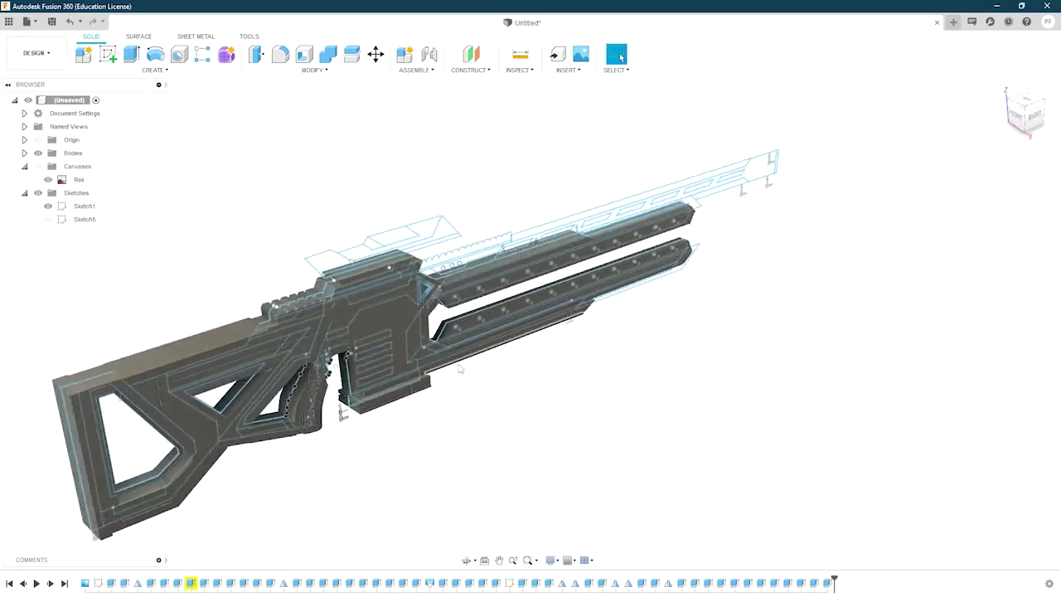
Step: Extrude an upper-rail strip symmetrically 0.001 ft as a new body, then start another strip
{"action": "scroll", "coordinate": [449, 339], "scroll_direction": "up", "scroll_amount": 5}
{"action": "left_click", "coordinate": [356, 290]}
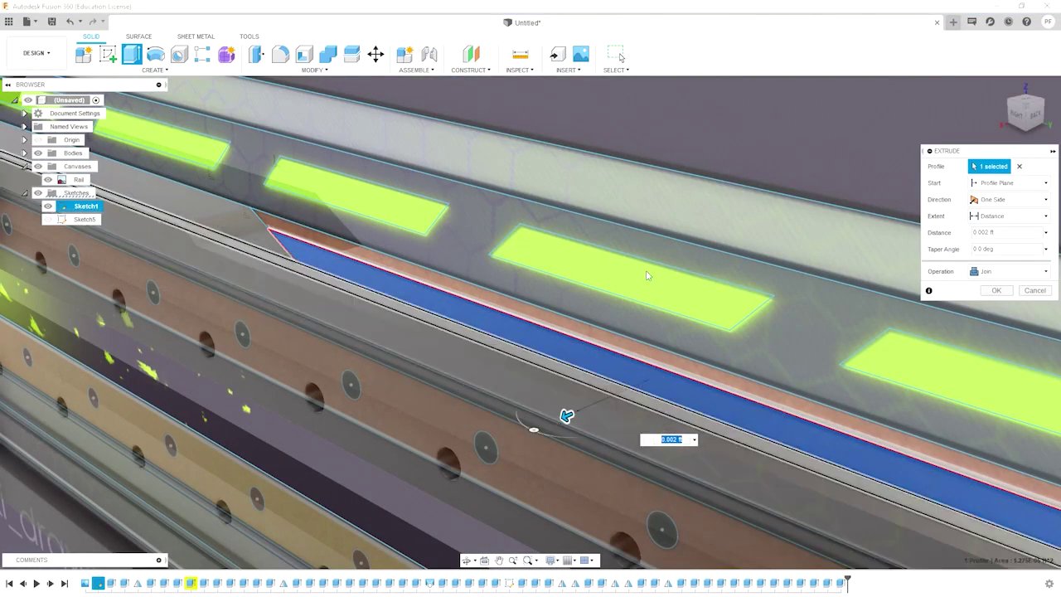
{"action": "left_click", "coordinate": [571, 414]}
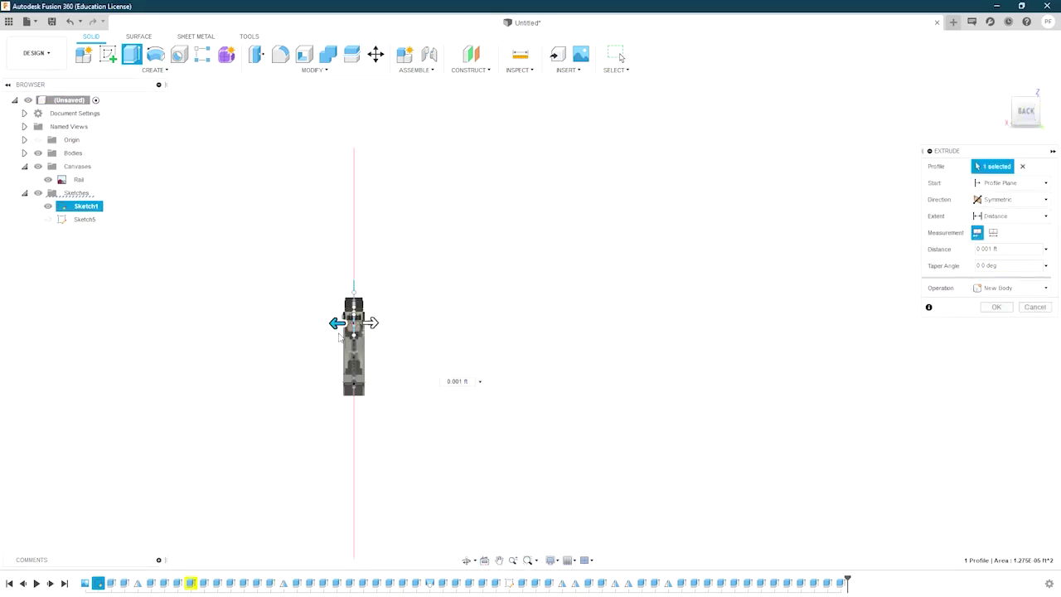
{"action": "scroll", "coordinate": [339, 335], "scroll_direction": "up", "scroll_amount": 10}
{"action": "left_click", "coordinate": [306, 289]}
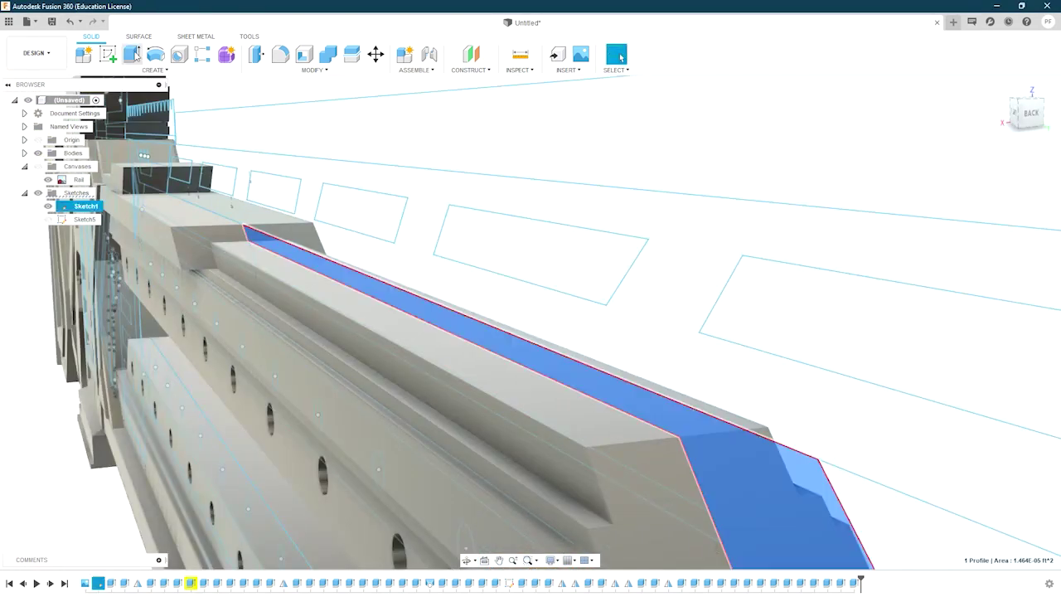
{"action": "left_click", "coordinate": [133, 54]}
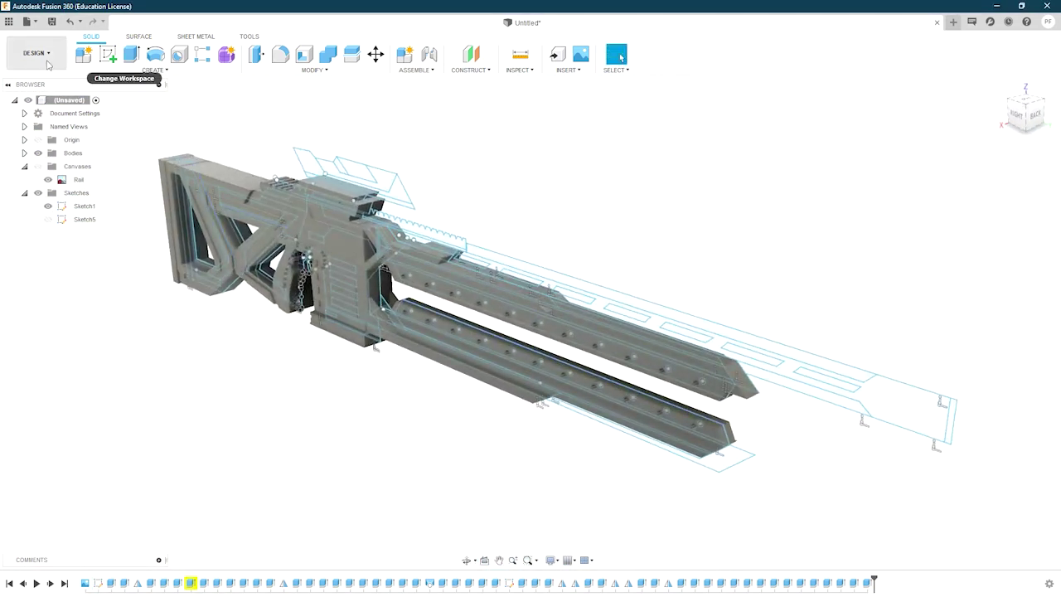
Step: In the Render workspace, search 'white' and apply ABS (White) to the receiver
{"action": "left_click", "coordinate": [47, 58]}
{"action": "left_click", "coordinate": [50, 123]}
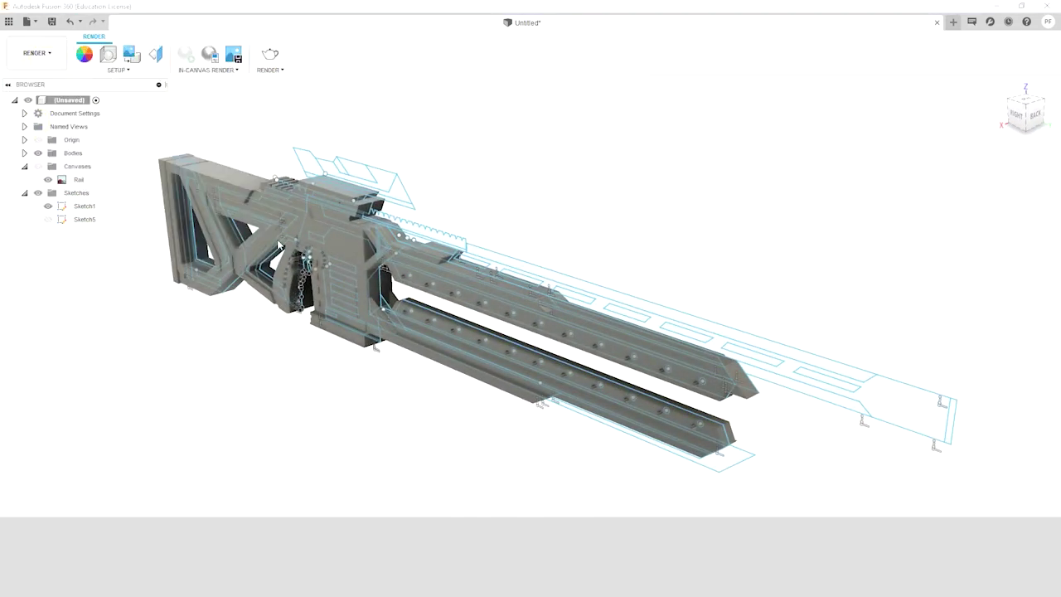
{"action": "key", "text": "a"}
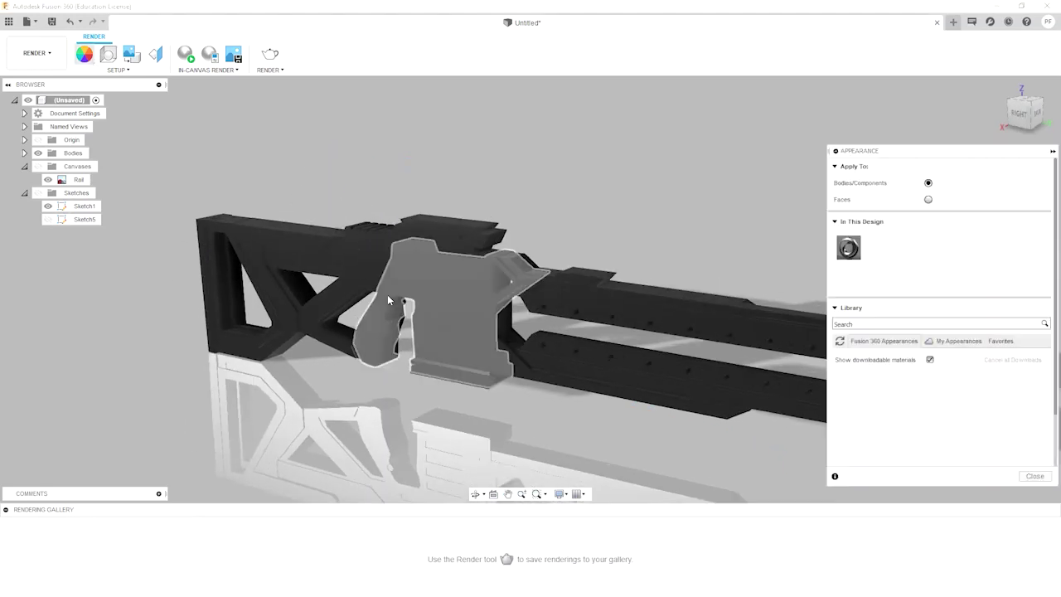
{"action": "left_click", "coordinate": [877, 324]}
{"action": "type", "text": "white"}
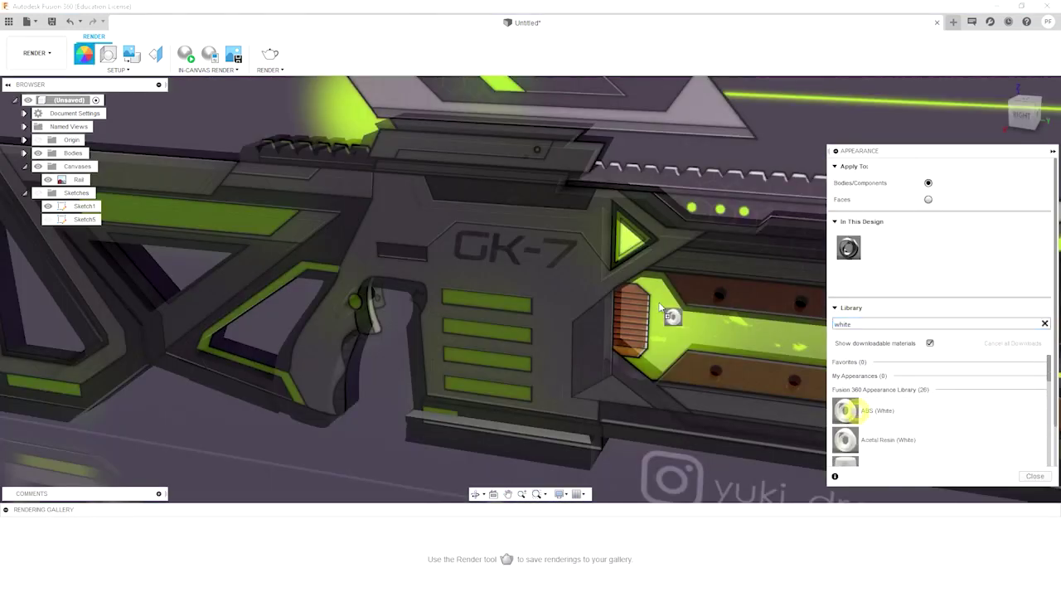
{"action": "left_click_drag", "start_coordinate": [661, 308], "coordinate": [382, 406]}
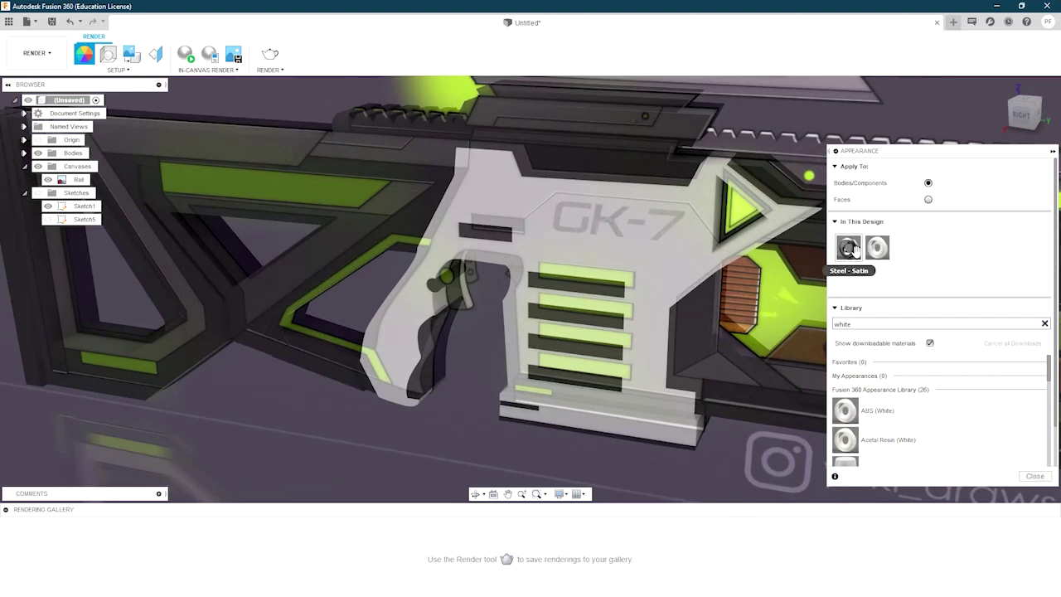
Step: Apply green to the lower and stock stripes and black material to the barrel
{"action": "left_click", "coordinate": [1045, 324]}
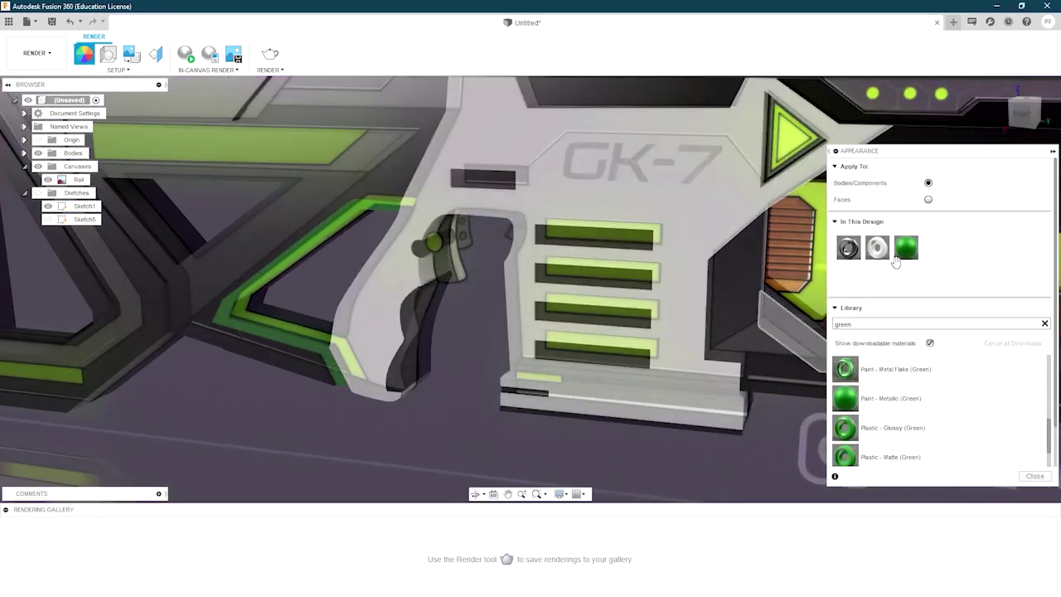
{"action": "left_click_drag", "start_coordinate": [845, 398], "coordinate": [581, 360]}
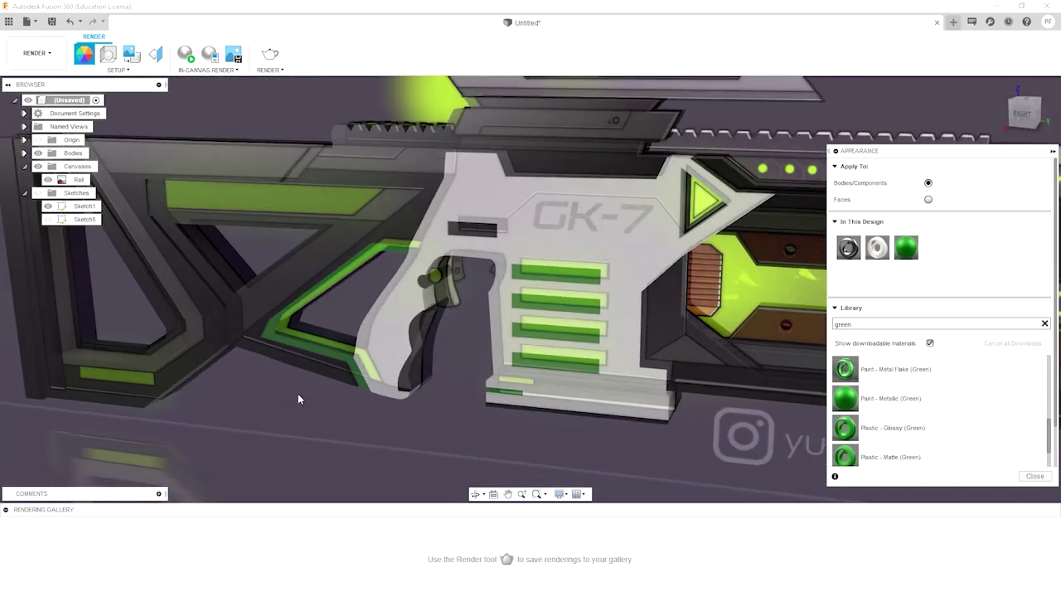
{"action": "left_click_drag", "start_coordinate": [538, 394], "coordinate": [386, 382]}
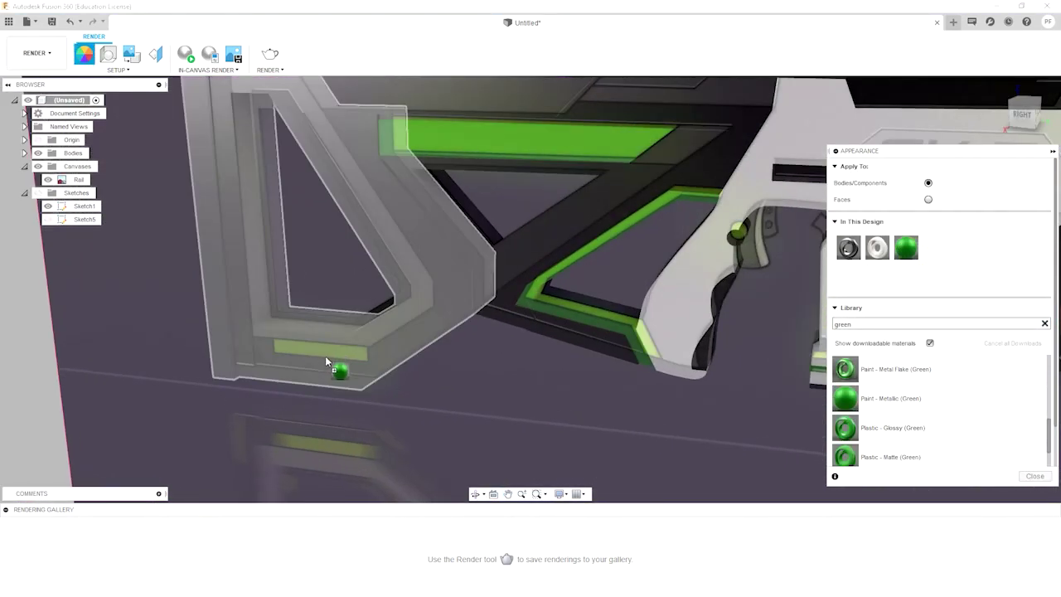
{"action": "left_click_drag", "start_coordinate": [845, 398], "coordinate": [336, 365]}
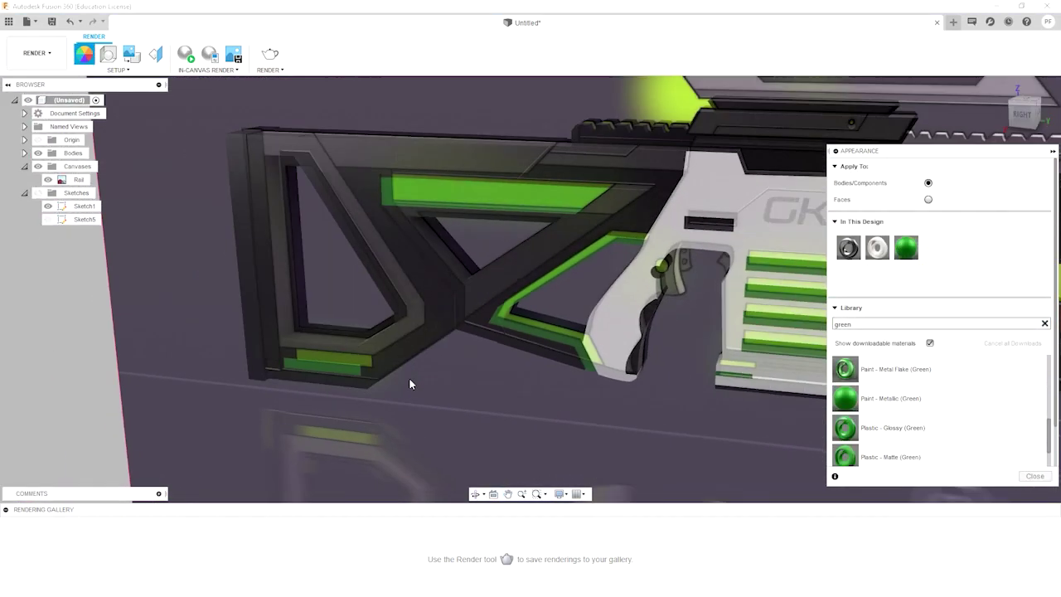
{"action": "double_click", "coordinate": [858, 323]}
{"action": "type", "text": "black"}
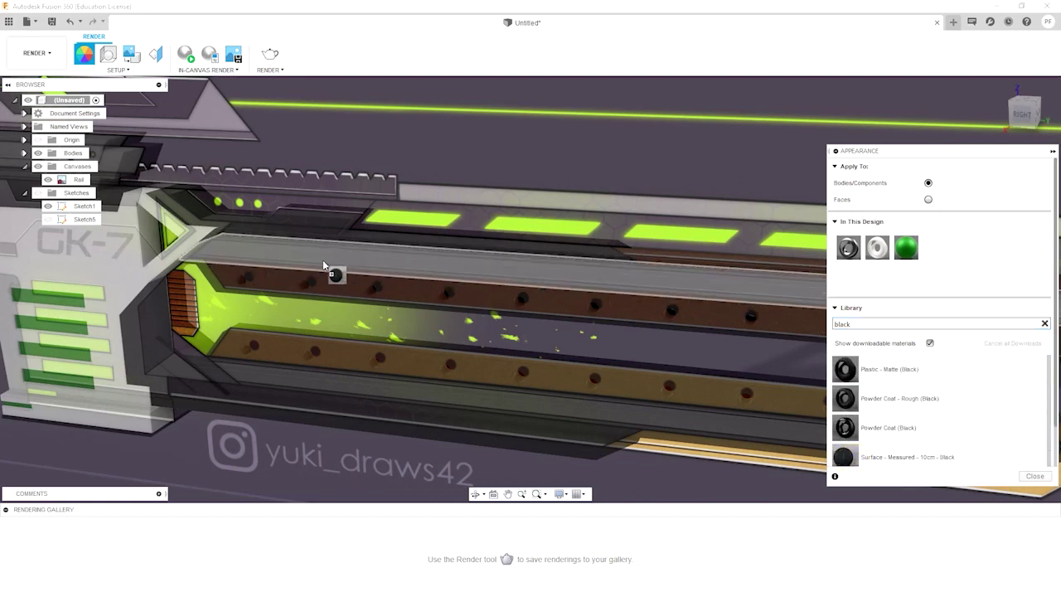
{"action": "left_click_drag", "start_coordinate": [323, 261], "coordinate": [325, 263]}
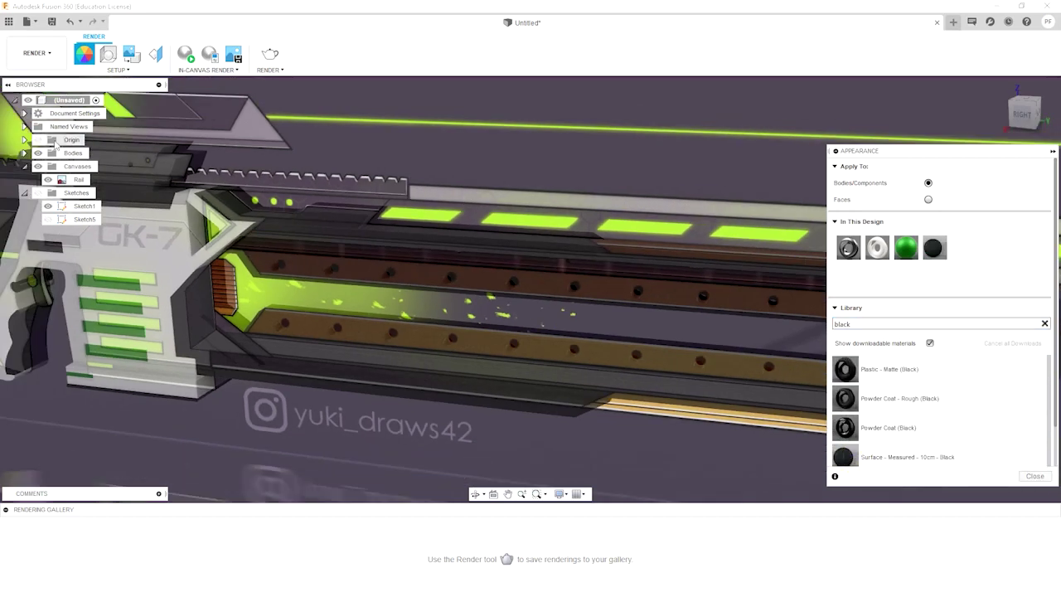
{"action": "left_click", "coordinate": [1022, 112]}
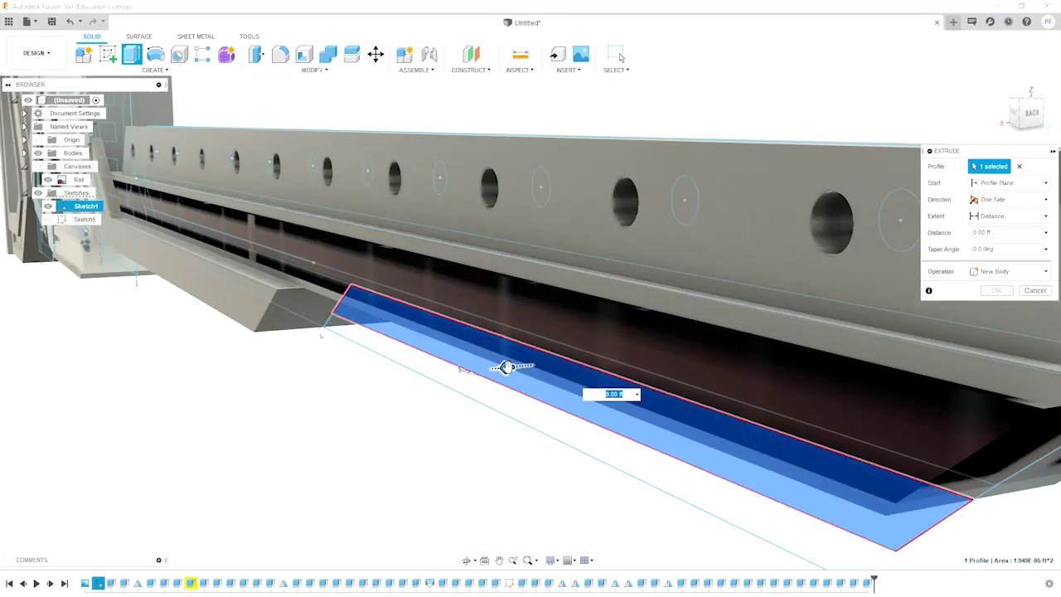
Step: Offset the rail face by 0.002 ft
{"action": "left_click_drag", "start_coordinate": [506, 368], "coordinate": [507, 367]}
{"action": "scroll", "coordinate": [507, 367], "scroll_direction": "down", "scroll_amount": 5}
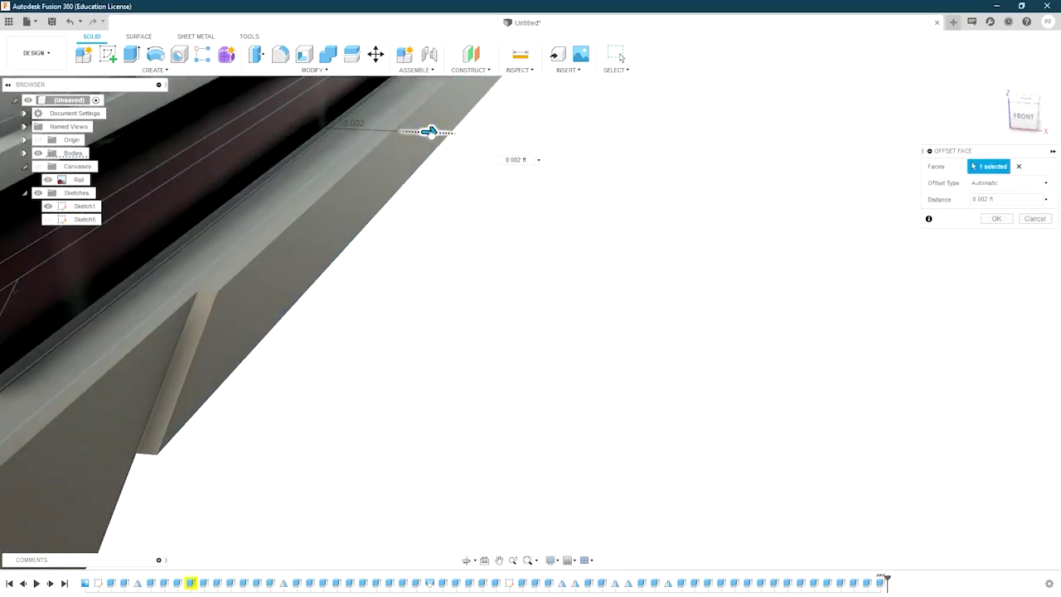
{"action": "left_click", "coordinate": [997, 218]}
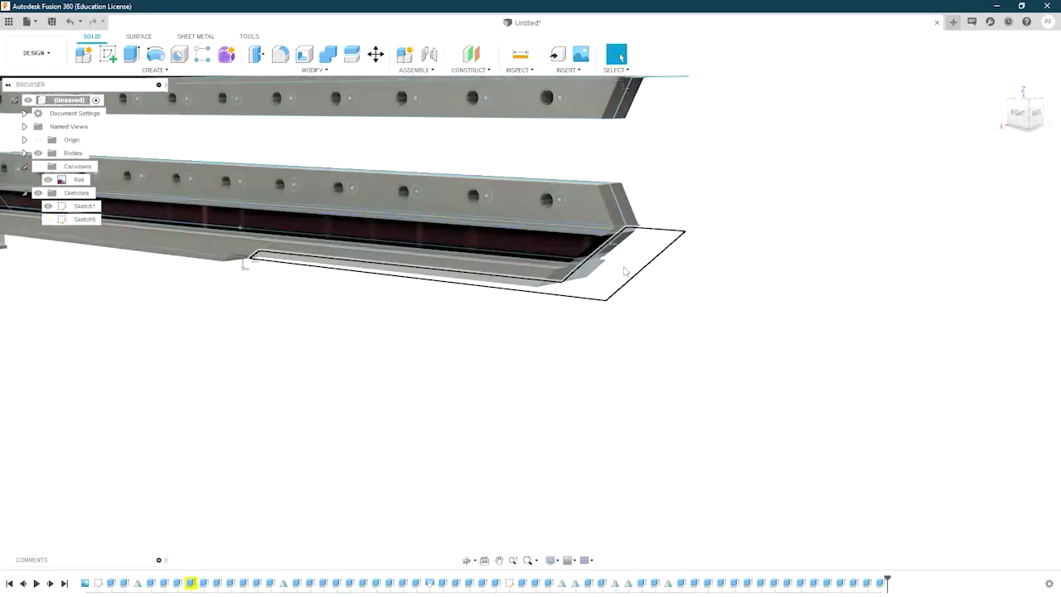
Step: Extrude the Sketch1 rail profile symmetrically 0.002 ft as a new body
{"action": "key", "text": "e"}
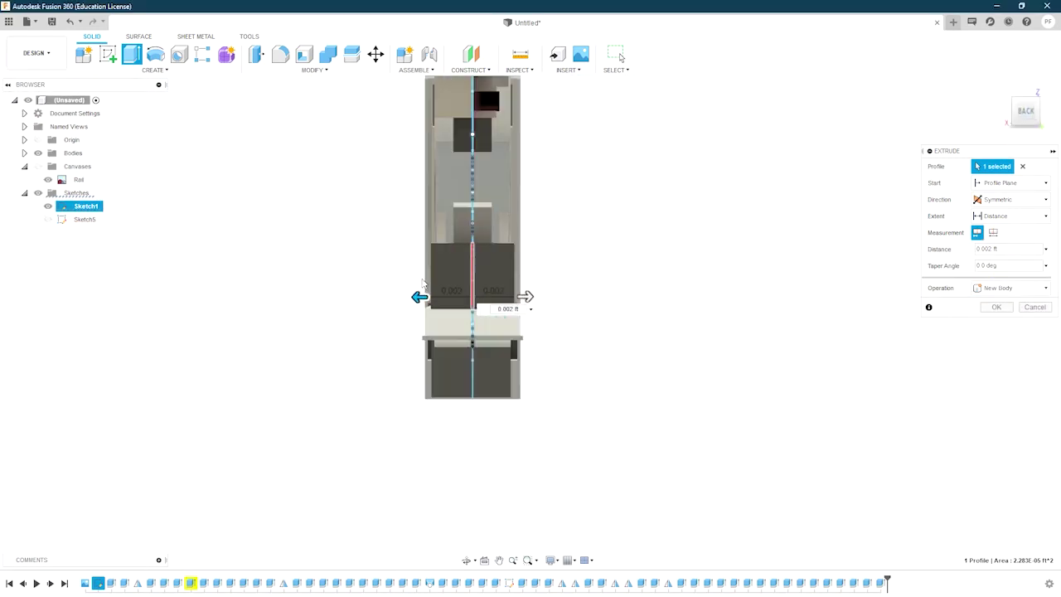
{"action": "left_click", "coordinate": [433, 288]}
{"action": "key", "text": "Escape"}
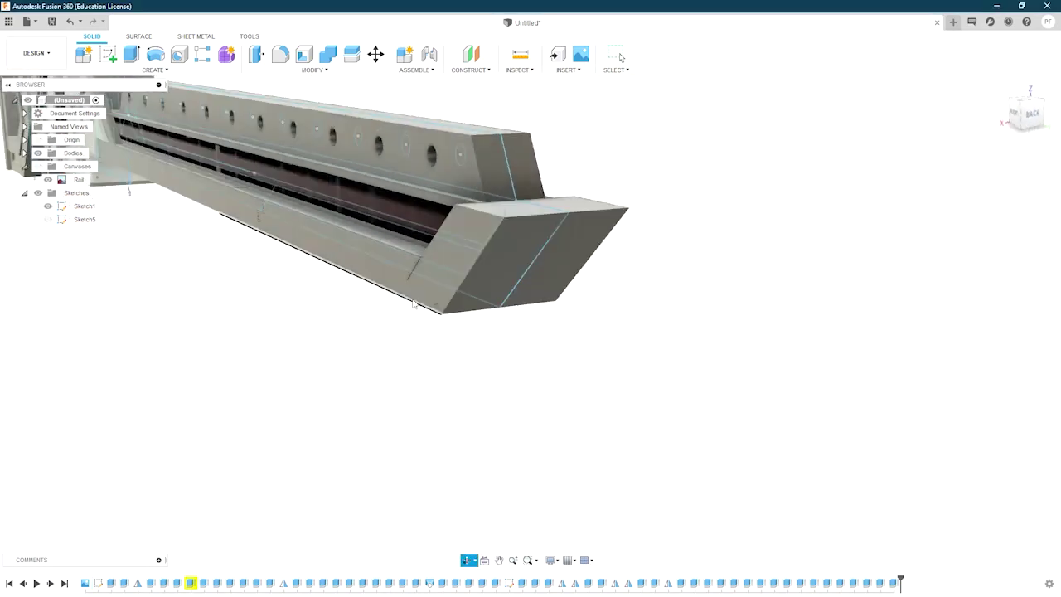
Step: Offset another rail face by 0.002 ft
{"action": "left_click", "coordinate": [281, 54]}
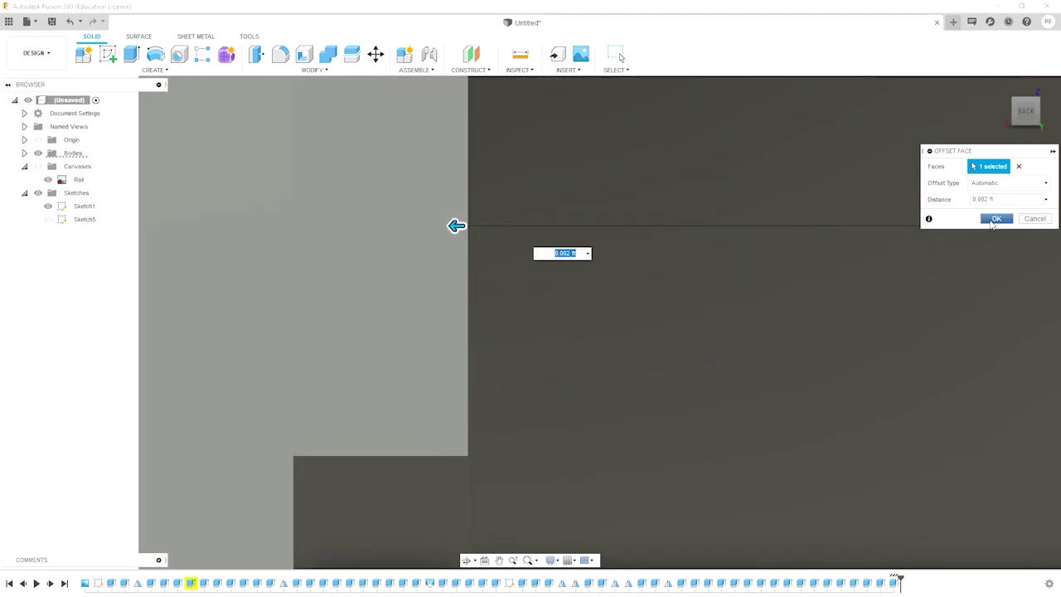
{"action": "left_click", "coordinate": [994, 220]}
{"action": "mouse_move", "coordinate": [501, 246]}
{"action": "middle_mouse_down", "text": "shift"}
{"action": "mouse_move", "coordinate": [670, 294]}
{"action": "mouse_move", "coordinate": [537, 292]}
{"action": "middle_mouse_up", "text": "shift"}
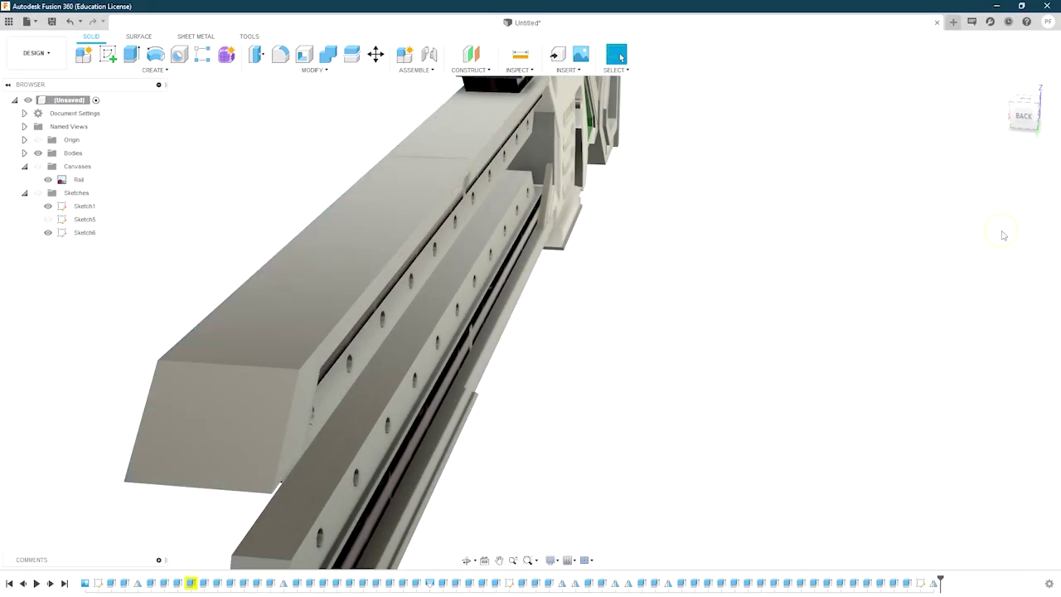
Step: Set the top rail strip extrusion to New Body, symmetric, about 0.001 ft
{"action": "middle_click_drag", "start_coordinate": [655, 257], "coordinate": [472, 315], "text": "shift"}
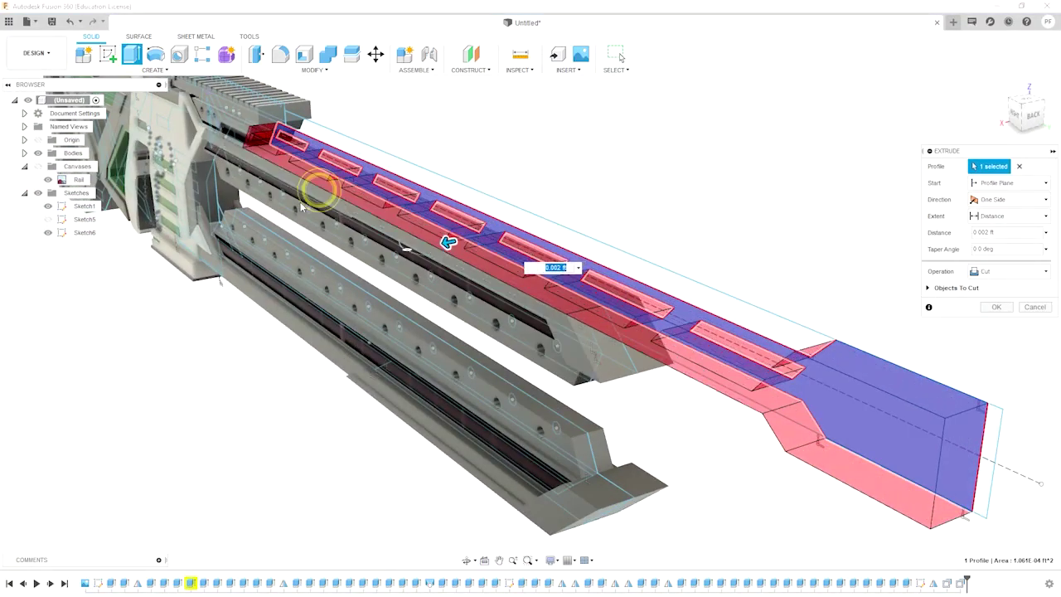
{"action": "left_click", "coordinate": [1010, 271]}
{"action": "left_click", "coordinate": [986, 307]}
{"action": "scroll", "coordinate": [444, 150], "scroll_direction": "up", "scroll_amount": 5}
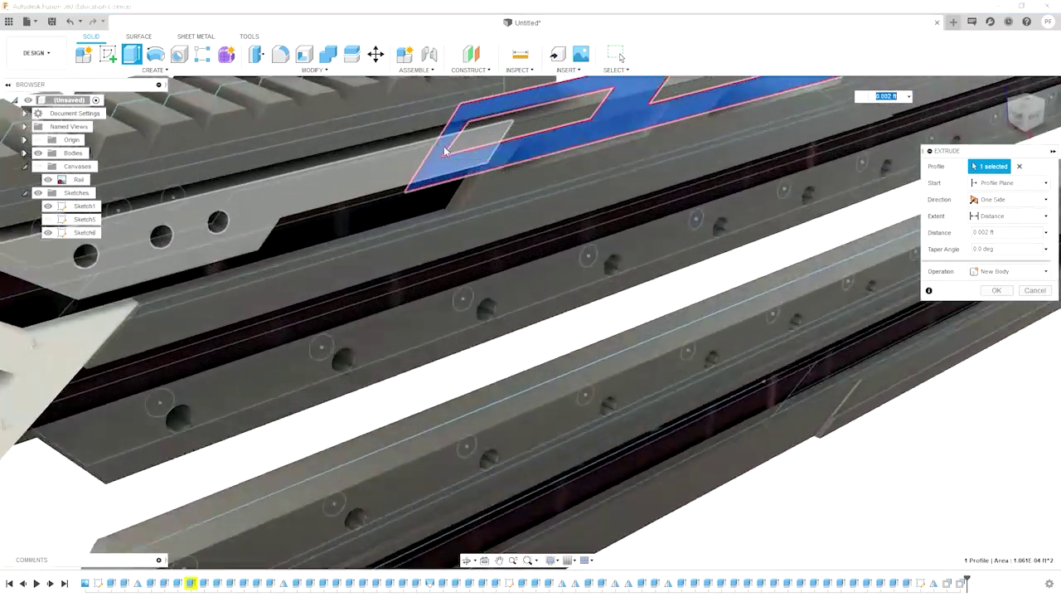
{"action": "middle_click_drag", "start_coordinate": [445, 150], "coordinate": [871, 245], "text": "shift"}
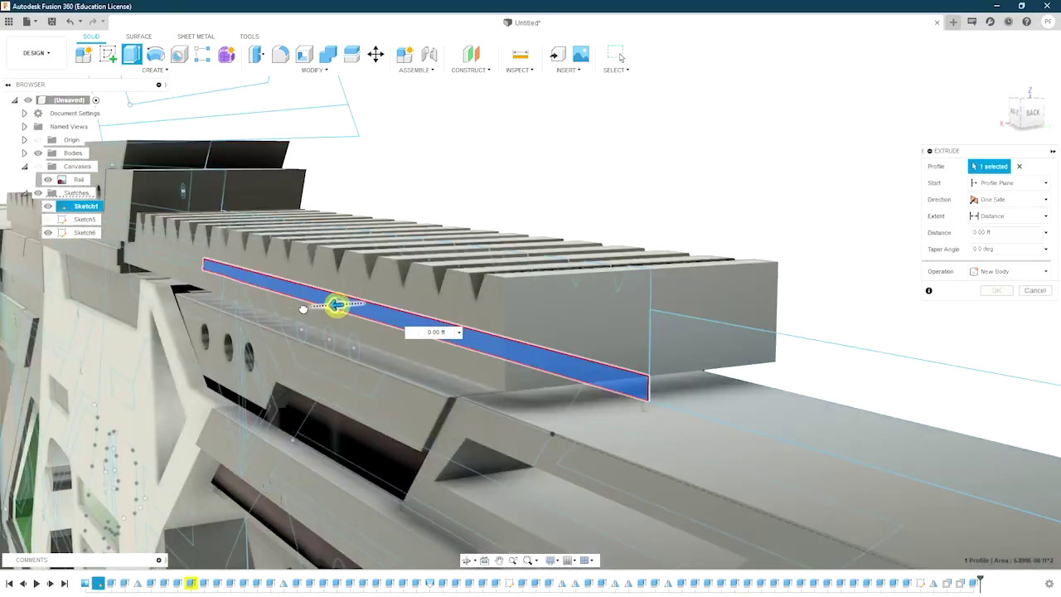
{"action": "left_click_drag", "start_coordinate": [303, 309], "coordinate": [268, 319]}
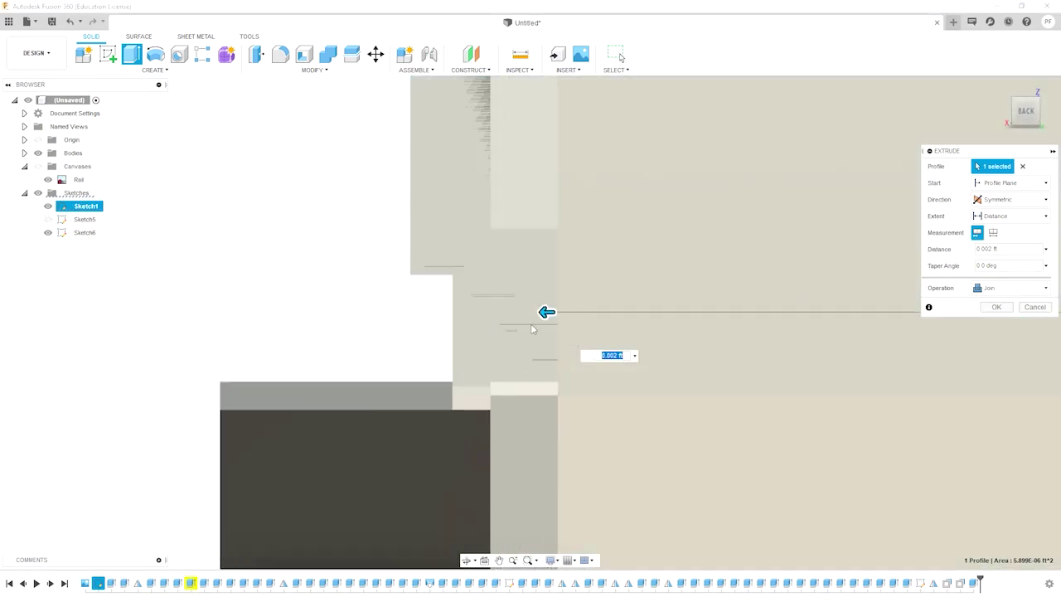
{"action": "left_click_drag", "start_coordinate": [547, 314], "coordinate": [502, 315]}
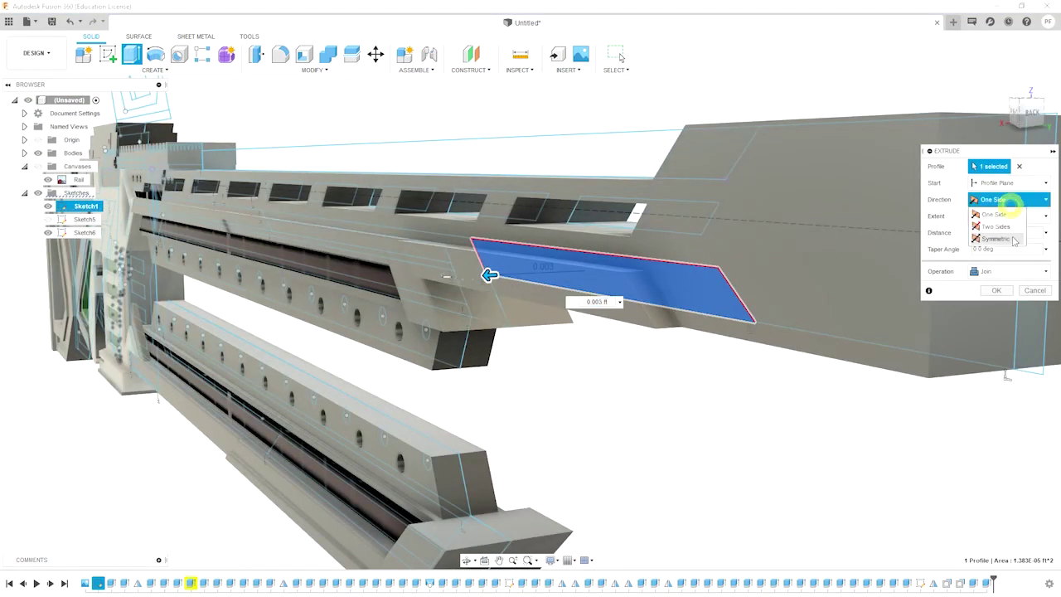
{"action": "left_click", "coordinate": [995, 239]}
Step: Check the rail's side face and apply the strip extrusion
{"action": "left_click", "coordinate": [1005, 127]}
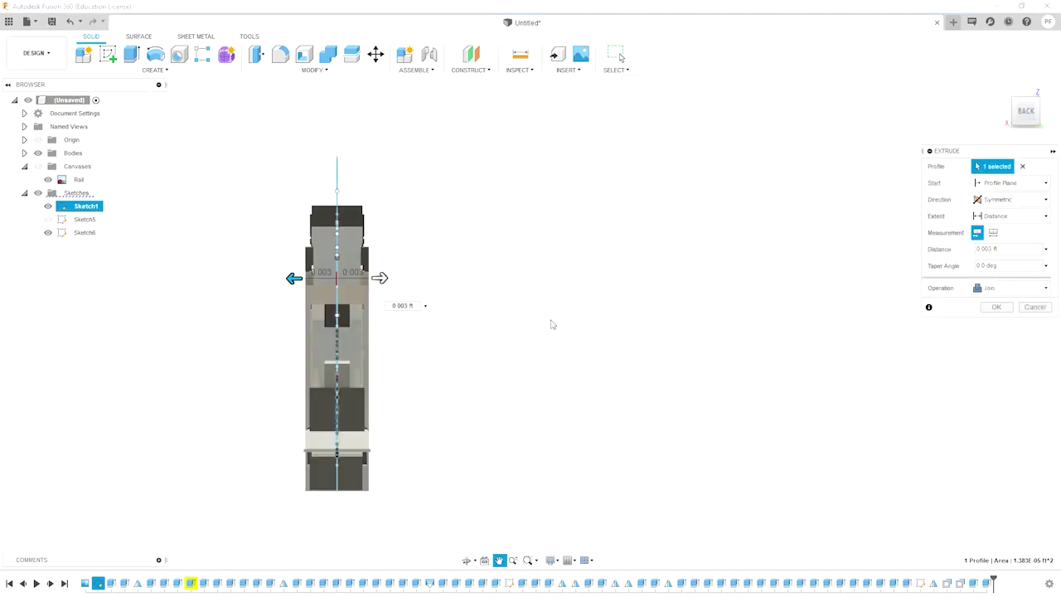
{"action": "scroll", "coordinate": [303, 264], "scroll_direction": "up", "scroll_amount": 5}
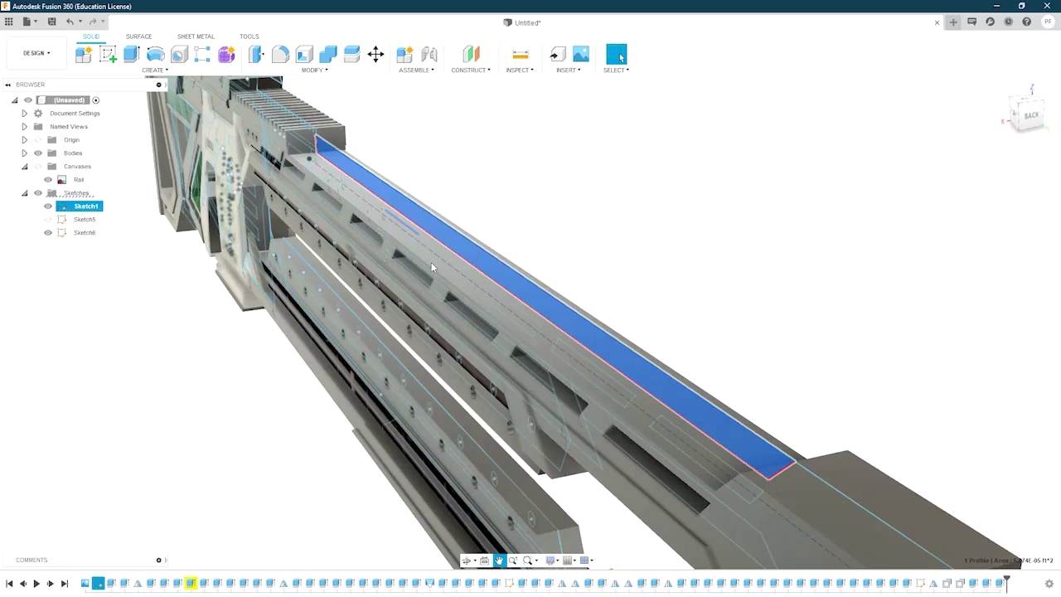
{"action": "scroll", "coordinate": [319, 135], "scroll_direction": "up", "scroll_amount": 3}
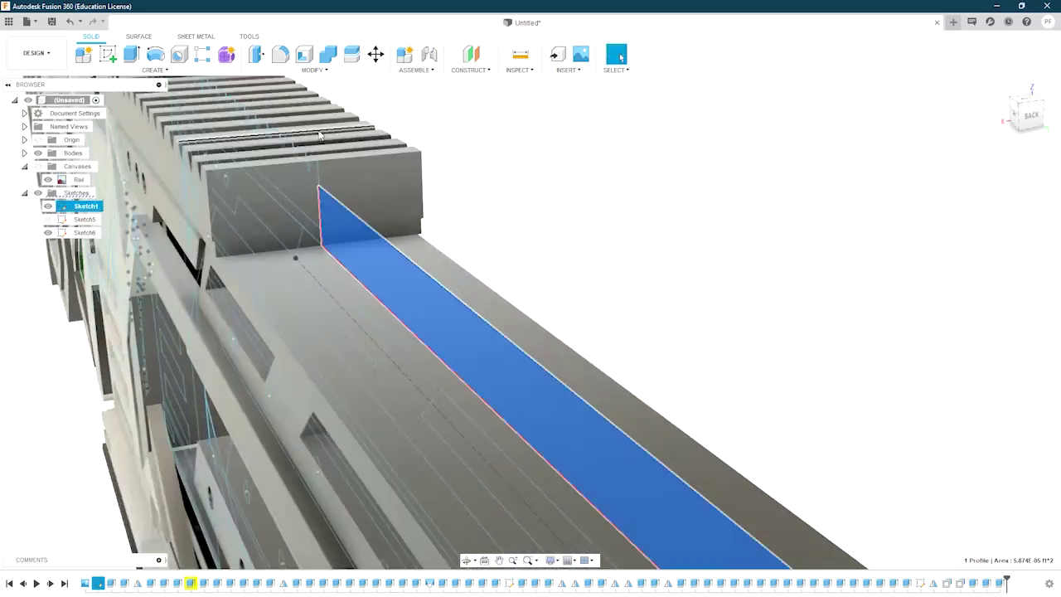
{"action": "mouse_move", "coordinate": [377, 286]}
{"action": "middle_mouse_down", "text": "shift"}
{"action": "mouse_move", "coordinate": [404, 190]}
{"action": "mouse_move", "coordinate": [360, 135]}
{"action": "mouse_move", "coordinate": [232, 149]}
{"action": "mouse_move", "coordinate": [190, 178]}
{"action": "middle_mouse_up", "text": "shift"}
{"action": "scroll", "coordinate": [191, 178], "scroll_direction": "down", "scroll_amount": 3}
{"action": "scroll", "coordinate": [191, 179], "scroll_direction": "down", "scroll_amount": 3}
{"action": "scroll", "coordinate": [350, 356], "scroll_direction": "down", "scroll_amount": 3}
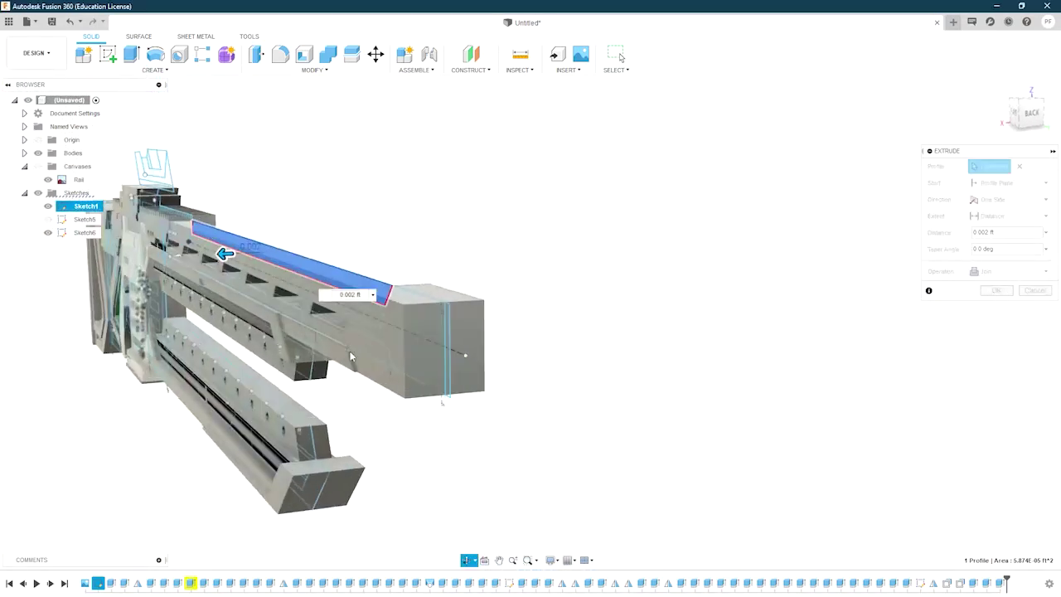
{"action": "key", "text": "Return"}
Step: Select the rail's end profile and start extruding it
{"action": "mouse_move", "coordinate": [589, 308]}
{"action": "middle_mouse_down", "text": "shift"}
{"action": "mouse_move", "coordinate": [359, 317]}
{"action": "mouse_move", "coordinate": [623, 332]}
{"action": "mouse_move", "coordinate": [890, 379]}
{"action": "middle_mouse_up", "text": "shift"}
{"action": "left_click", "coordinate": [890, 379]}
{"action": "scroll", "coordinate": [829, 373], "scroll_direction": "up", "scroll_amount": 3}
{"action": "key", "text": "e"}
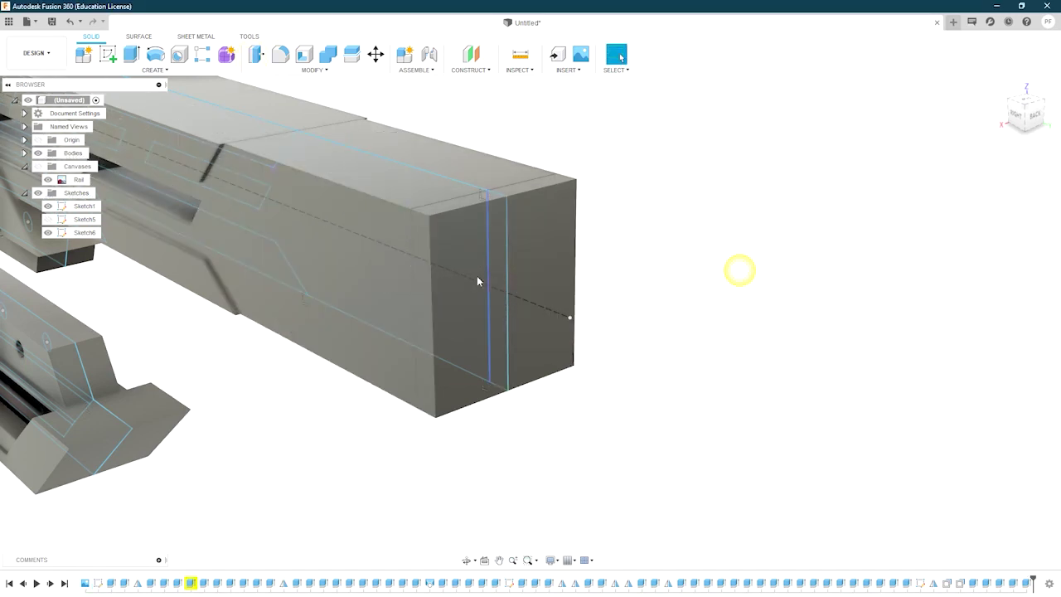
{"action": "scroll", "coordinate": [478, 280], "scroll_direction": "down", "scroll_amount": 5}
{"action": "mouse_move", "coordinate": [478, 280]}
{"action": "middle_mouse_down", "text": "shift"}
{"action": "mouse_move", "coordinate": [348, 248]}
{"action": "mouse_move", "coordinate": [644, 282]}
{"action": "middle_mouse_up", "text": "shift"}
{"action": "scroll", "coordinate": [349, 249], "scroll_direction": "up", "scroll_amount": 6}
{"action": "scroll", "coordinate": [328, 238], "scroll_direction": "up", "scroll_amount": 3}
{"action": "scroll", "coordinate": [688, 270], "scroll_direction": "down", "scroll_amount": 3}
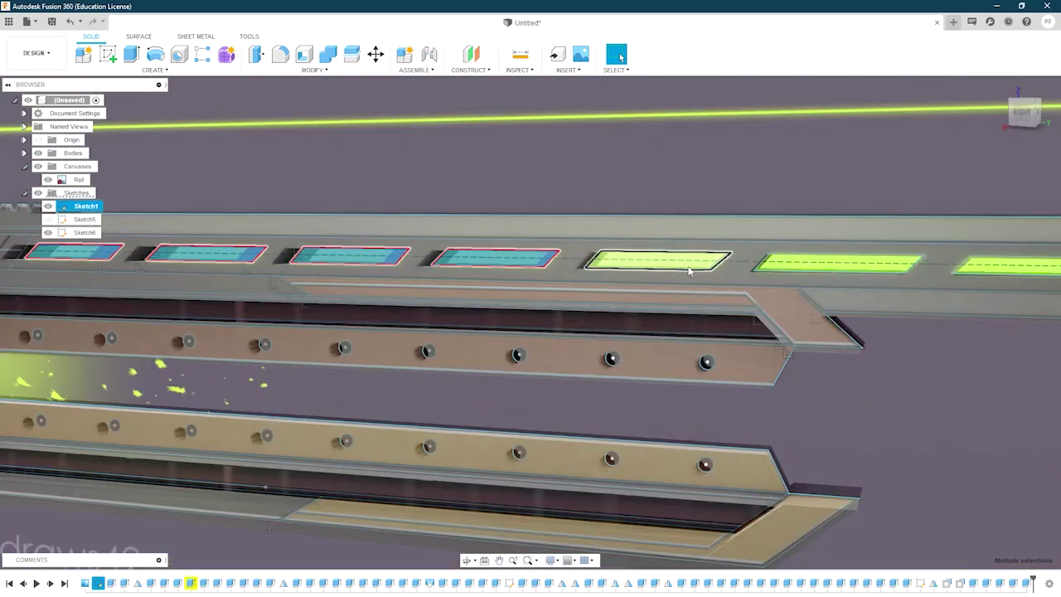
Step: Extrude the seven window panel profiles symmetrically 0.001 ft
{"action": "scroll", "coordinate": [791, 263], "scroll_direction": "up", "scroll_amount": 2}
{"action": "scroll", "coordinate": [792, 264], "scroll_direction": "down", "scroll_amount": 5}
{"action": "scroll", "coordinate": [590, 364], "scroll_direction": "up", "scroll_amount": 5}
{"action": "mouse_move", "coordinate": [791, 263]}
{"action": "middle_mouse_down", "text": "shift"}
{"action": "mouse_move", "coordinate": [589, 363]}
{"action": "mouse_move", "coordinate": [549, 303]}
{"action": "middle_mouse_up", "text": "shift"}
{"action": "scroll", "coordinate": [589, 364], "scroll_direction": "up", "scroll_amount": 5}
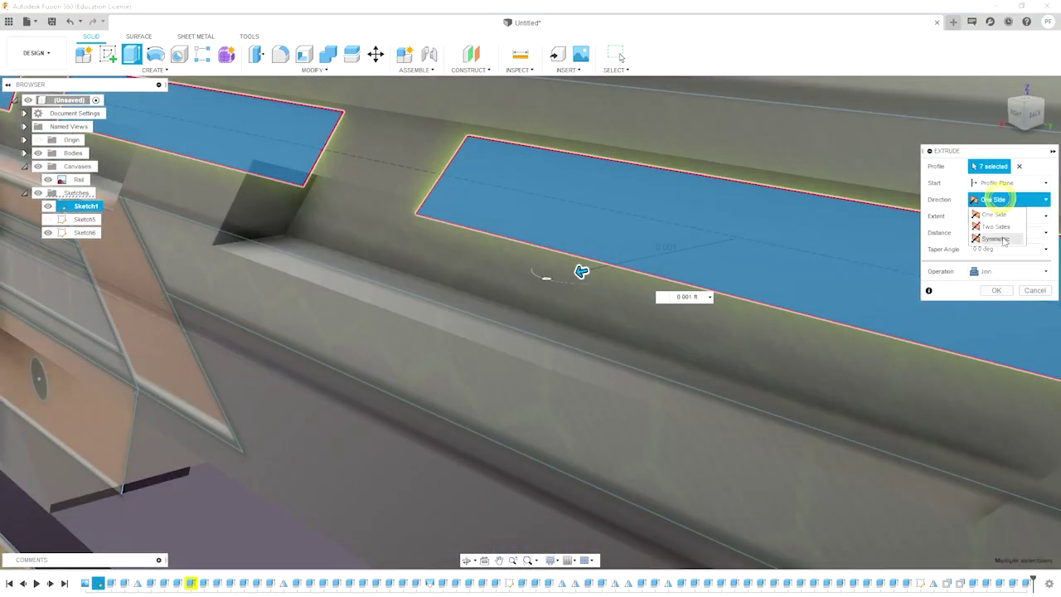
{"action": "left_click", "coordinate": [995, 239]}
{"action": "key", "text": "Escape"}
Step: Offset the window panel faces by 0.002 ft
{"action": "left_click", "coordinate": [427, 253]}
{"action": "key", "text": "q"}
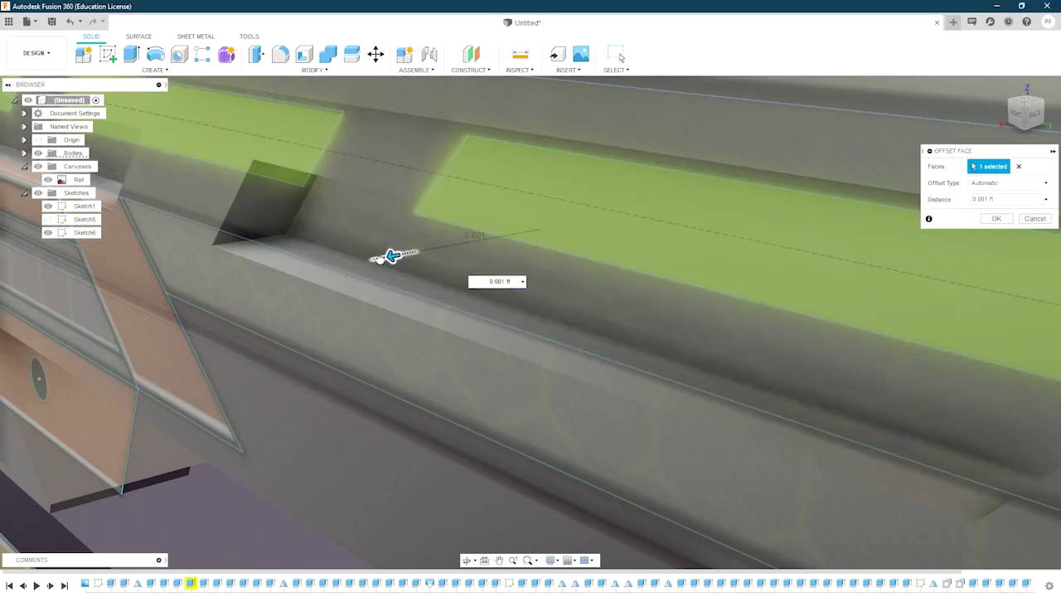
{"action": "scroll", "coordinate": [556, 305], "scroll_direction": "up", "scroll_amount": 5}
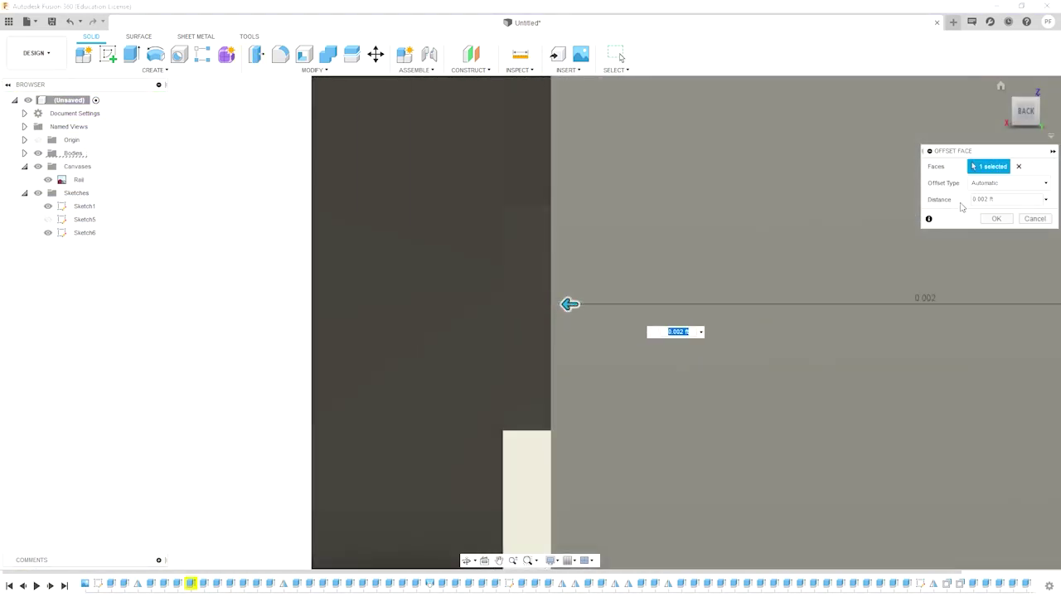
{"action": "key", "text": "Escape"}
{"action": "scroll", "coordinate": [620, 227], "scroll_direction": "down", "scroll_amount": 5}
{"action": "middle_click_drag", "start_coordinate": [620, 227], "coordinate": [535, 383], "text": "shift"}
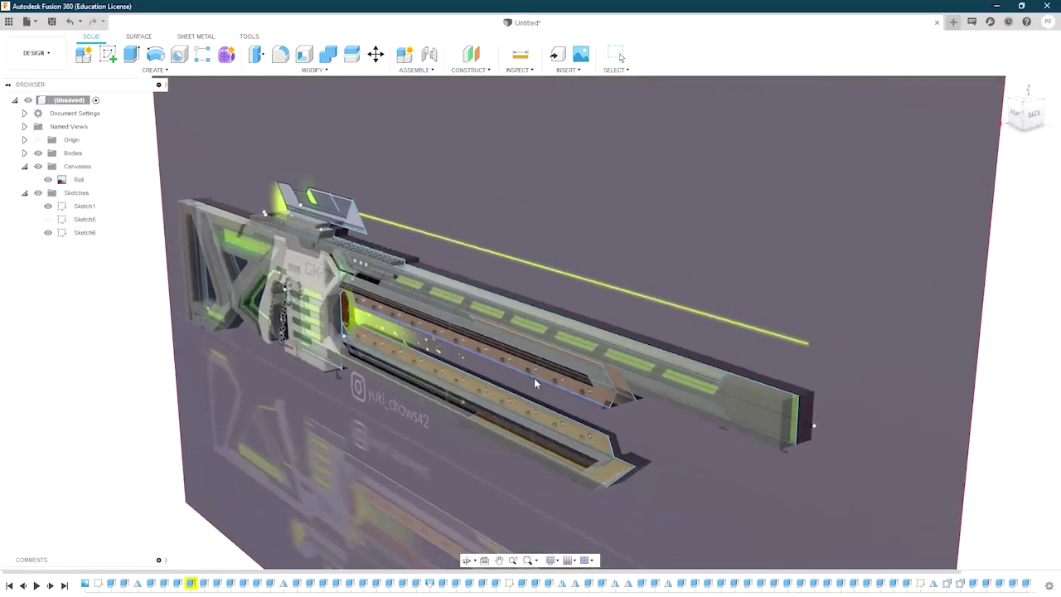
Step: Select the 21 hole profiles along both side rails
{"action": "scroll", "coordinate": [742, 369], "scroll_direction": "up", "scroll_amount": 5}
{"action": "scroll", "coordinate": [741, 368], "scroll_direction": "down", "scroll_amount": 5}
{"action": "middle_click_drag", "start_coordinate": [742, 368], "coordinate": [742, 412], "text": "shift"}
{"action": "scroll", "coordinate": [698, 377], "scroll_direction": "up", "scroll_amount": 5}
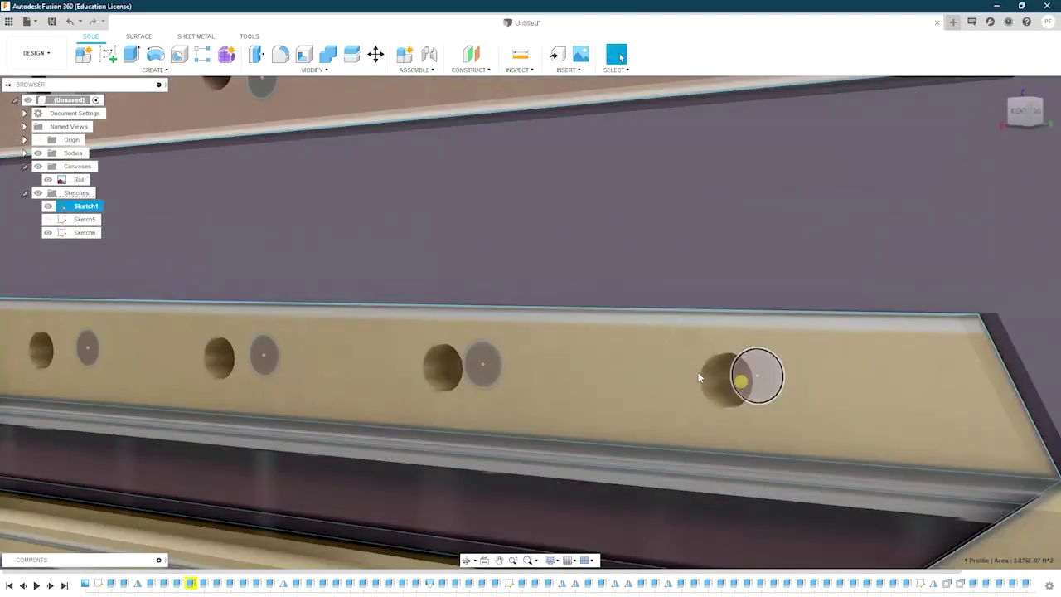
{"action": "scroll", "coordinate": [699, 378], "scroll_direction": "down", "scroll_amount": 5}
{"action": "middle_click_drag", "start_coordinate": [401, 427], "coordinate": [503, 413], "text": "shift"}
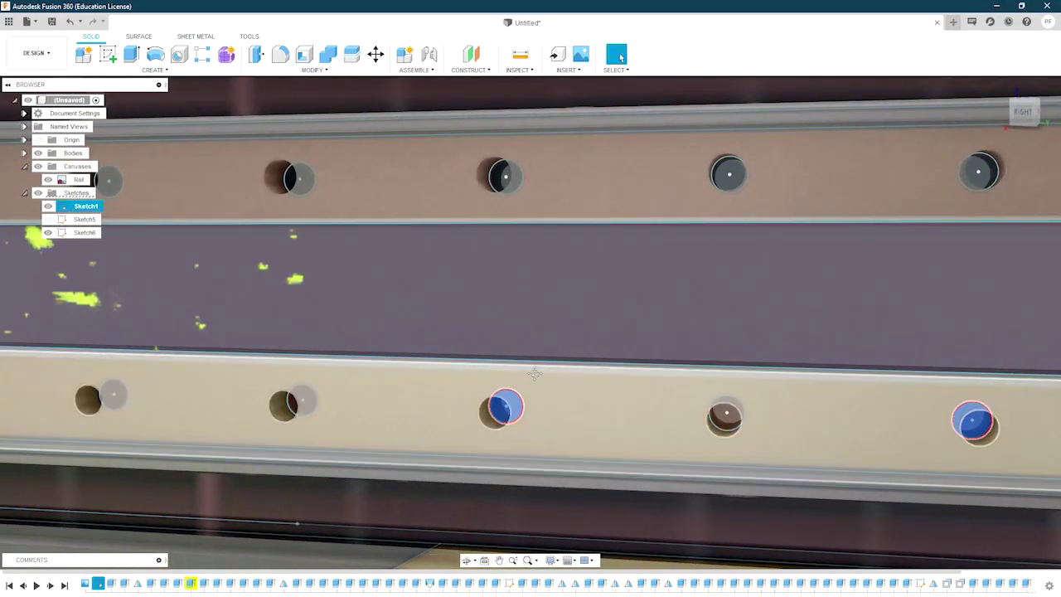
{"action": "scroll", "coordinate": [535, 374], "scroll_direction": "down", "scroll_amount": 5}
{"action": "scroll", "coordinate": [535, 374], "scroll_direction": "up", "scroll_amount": 5}
{"action": "left_click", "coordinate": [545, 368], "text": "shift"}
{"action": "left_click", "coordinate": [367, 367], "text": "shift"}
{"action": "left_click", "coordinate": [829, 358], "text": "shift"}
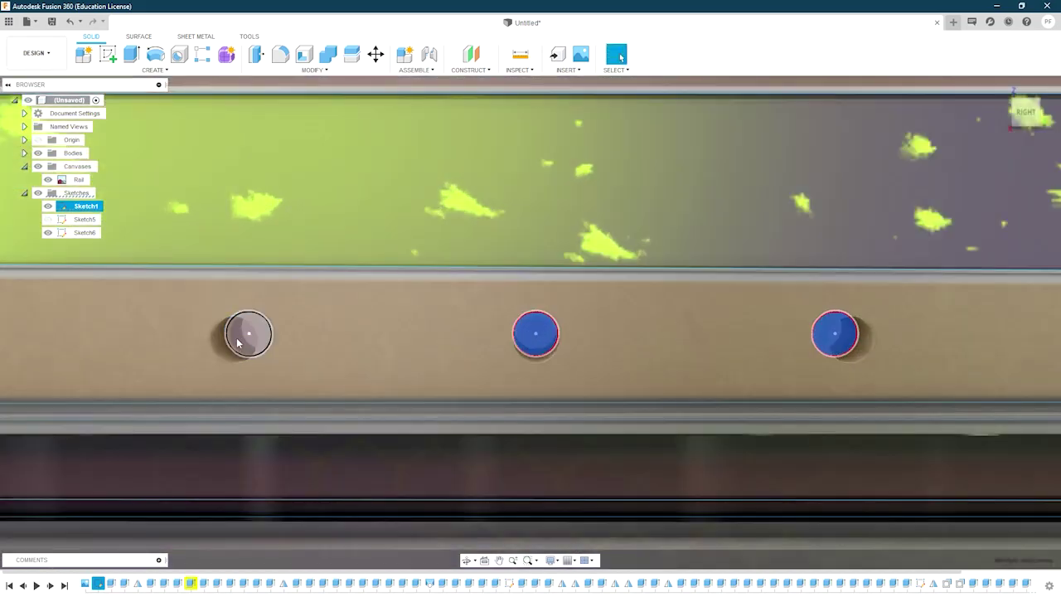
{"action": "middle_click_drag", "start_coordinate": [337, 352], "coordinate": [211, 334], "text": "shift"}
{"action": "scroll", "coordinate": [210, 335], "scroll_direction": "down", "scroll_amount": 5}
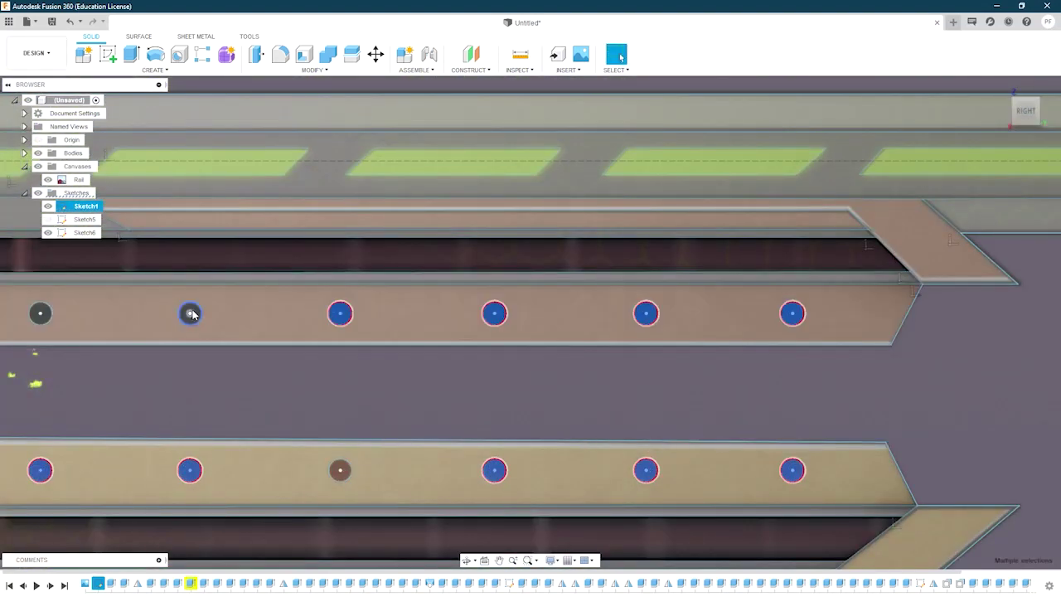
{"action": "left_click", "coordinate": [191, 313]}
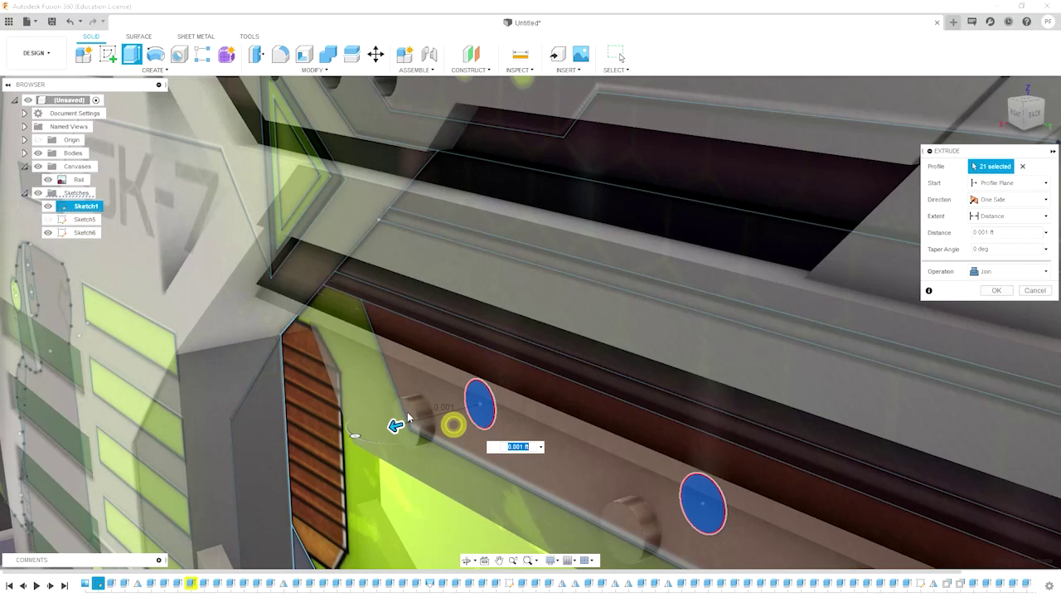
Step: Offset the plugged hole face by 7.813E-04 ft
{"action": "left_click", "coordinate": [1028, 112]}
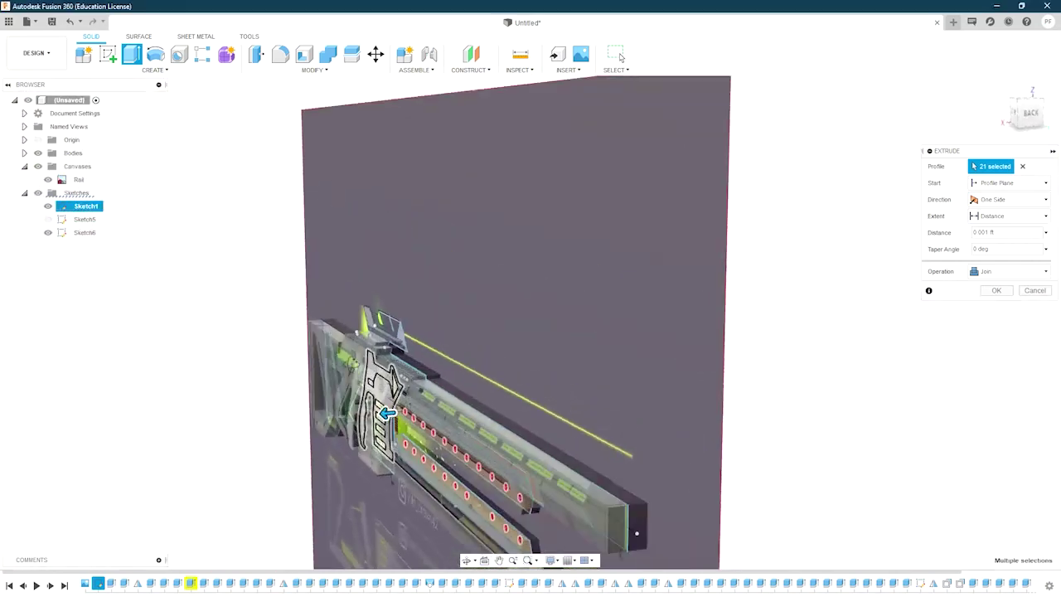
{"action": "scroll", "coordinate": [400, 382], "scroll_direction": "up", "scroll_amount": 5}
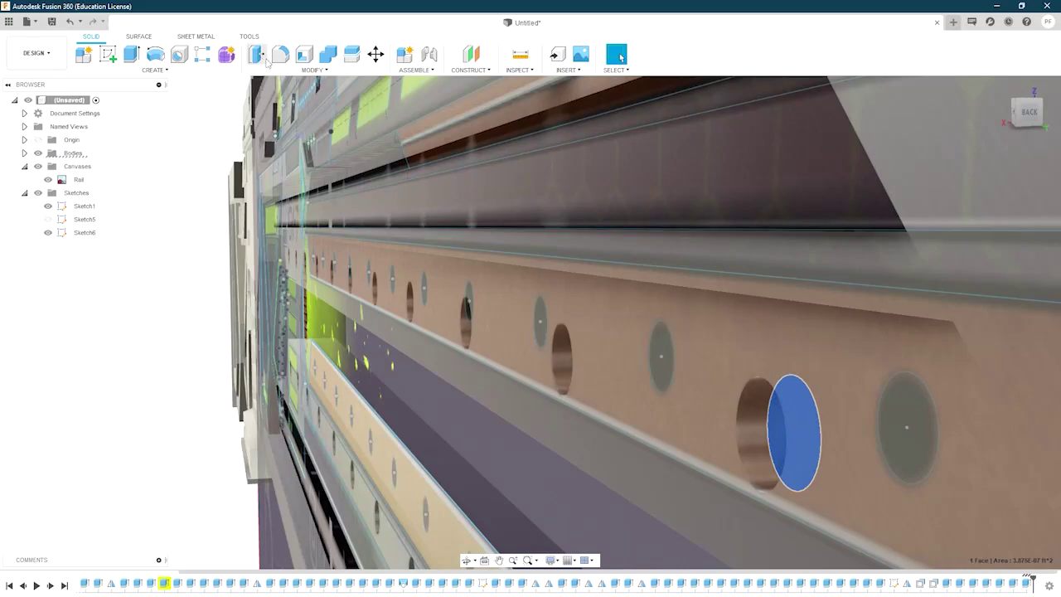
{"action": "left_click", "coordinate": [256, 55]}
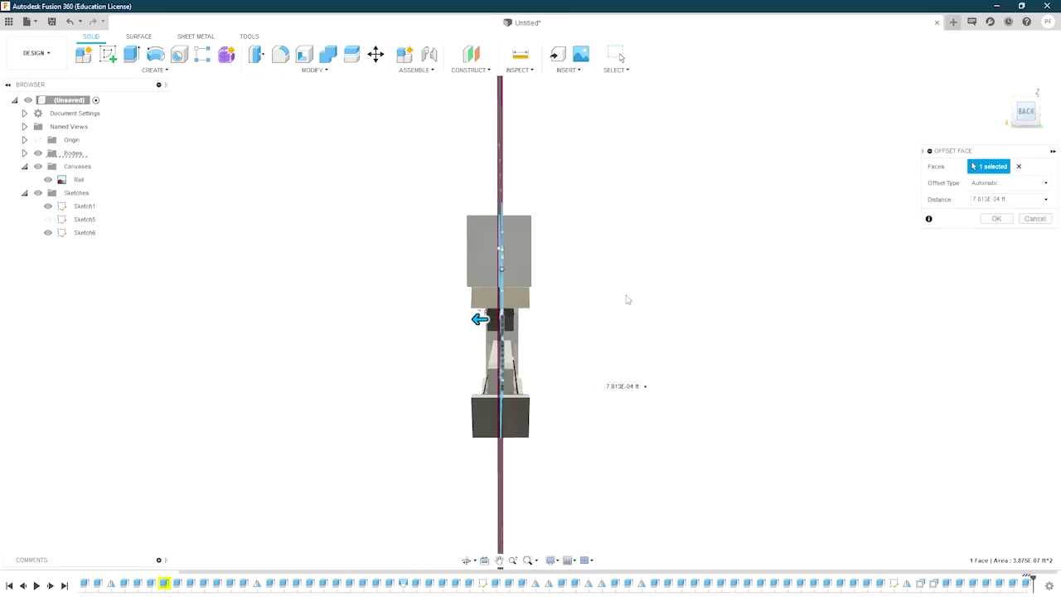
{"action": "scroll", "coordinate": [531, 303], "scroll_direction": "up", "scroll_amount": 5}
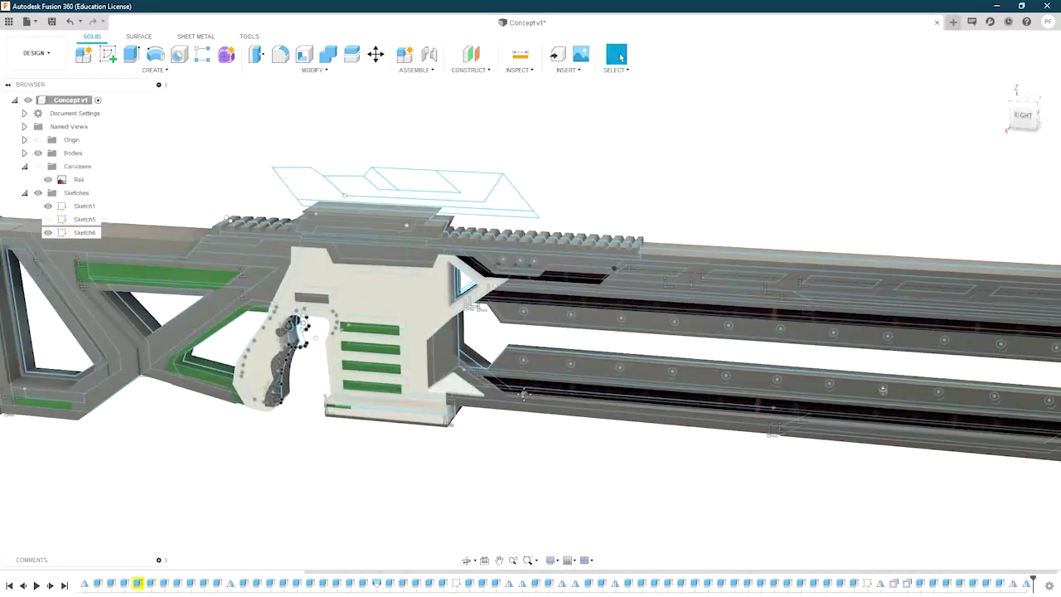
Step: Extrude the selected circle profile, setting its operation to New Body
{"action": "middle_click_drag", "start_coordinate": [348, 390], "coordinate": [387, 363], "text": "shift"}
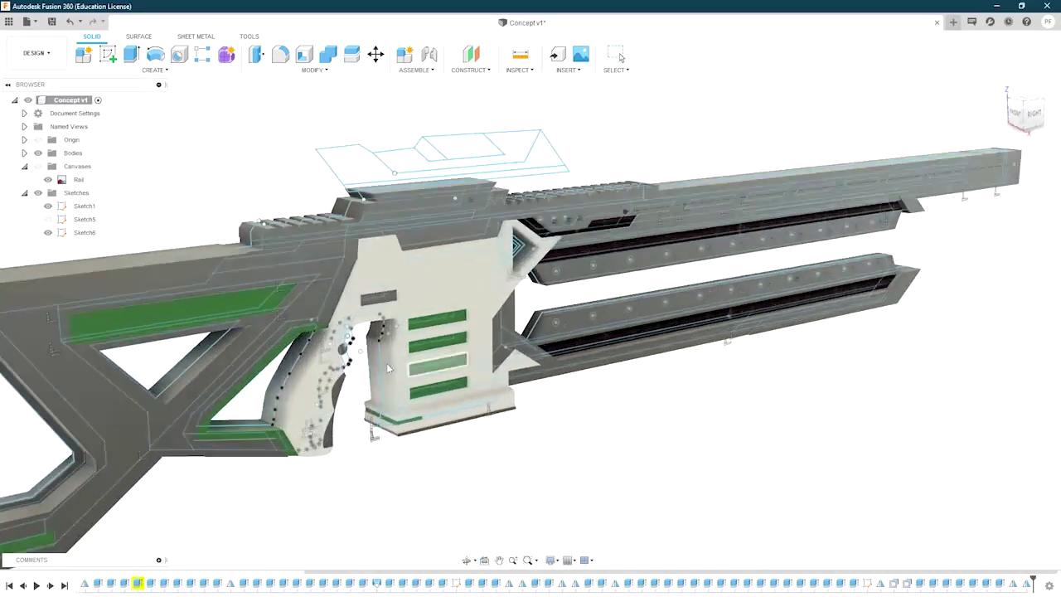
{"action": "scroll", "coordinate": [480, 241], "scroll_direction": "up", "scroll_amount": 3}
{"action": "scroll", "coordinate": [480, 241], "scroll_direction": "up", "scroll_amount": 2}
{"action": "scroll", "coordinate": [572, 239], "scroll_direction": "up", "scroll_amount": 3}
{"action": "scroll", "coordinate": [572, 238], "scroll_direction": "up", "scroll_amount": 5}
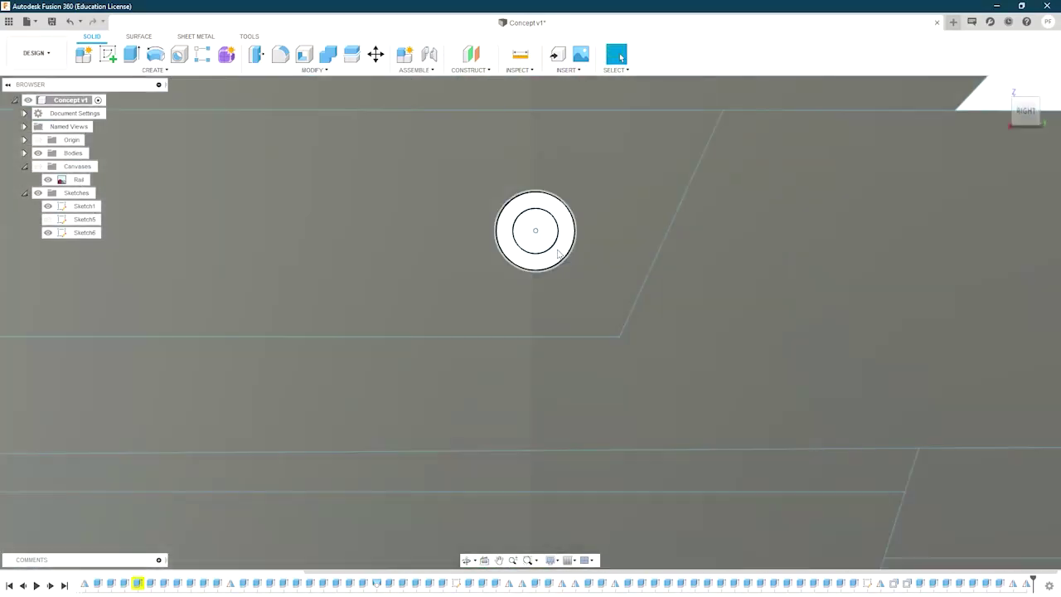
{"action": "key", "text": "e"}
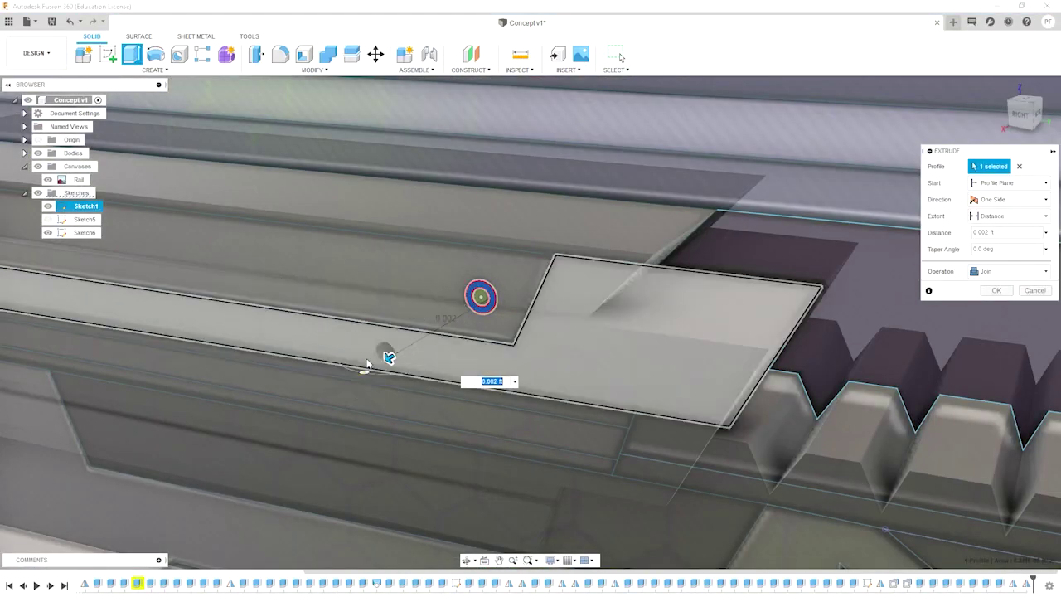
{"action": "left_click", "coordinate": [1001, 270]}
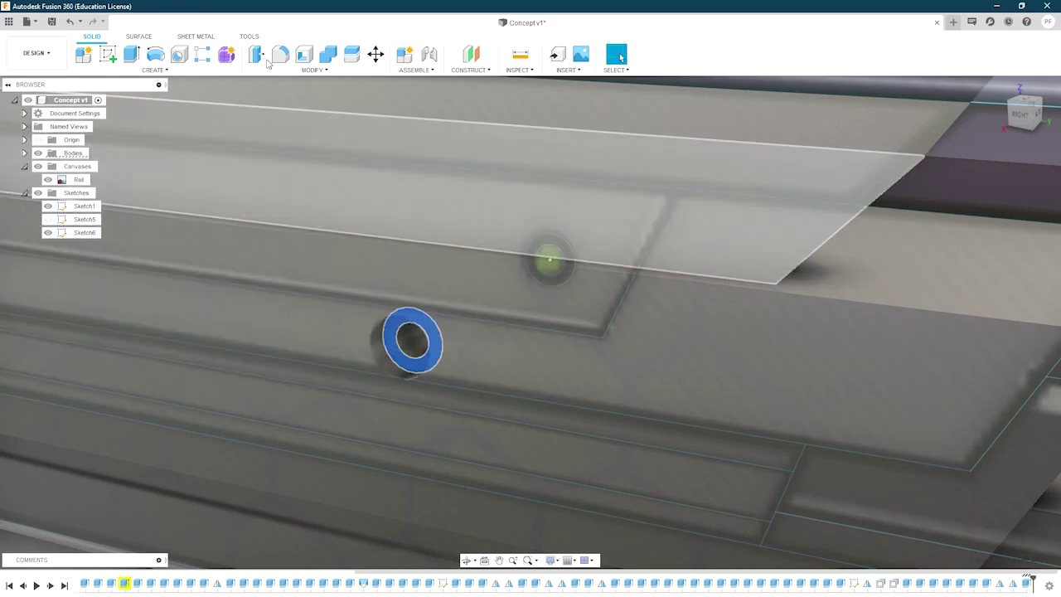
Step: Extrude the next small rail circle symmetrically 0.002 ft into a round pin
{"action": "scroll", "coordinate": [384, 231], "scroll_direction": "up", "scroll_amount": 10}
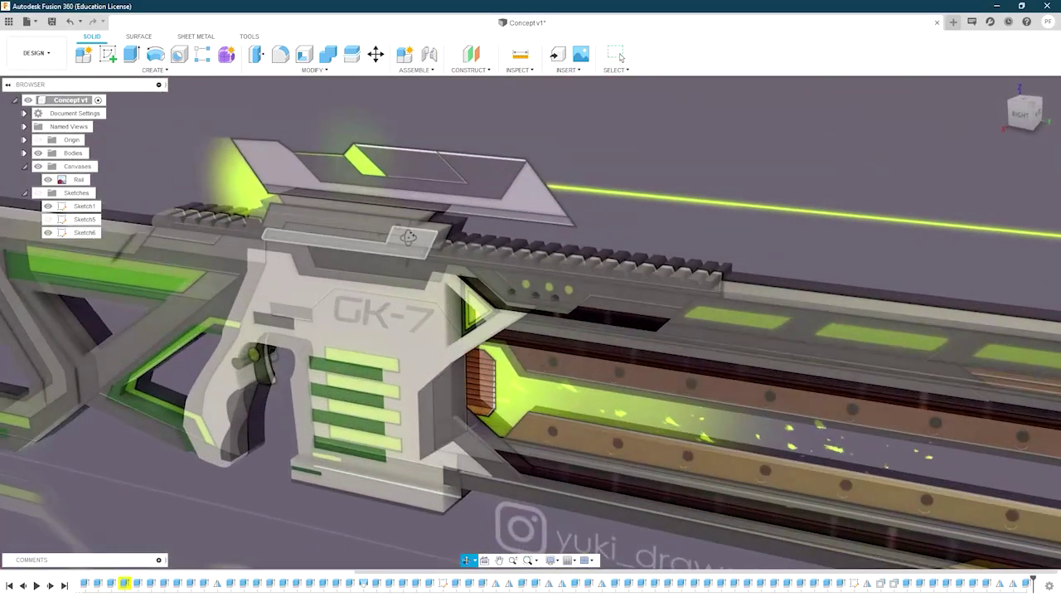
{"action": "scroll", "coordinate": [509, 373], "scroll_direction": "up", "scroll_amount": 5}
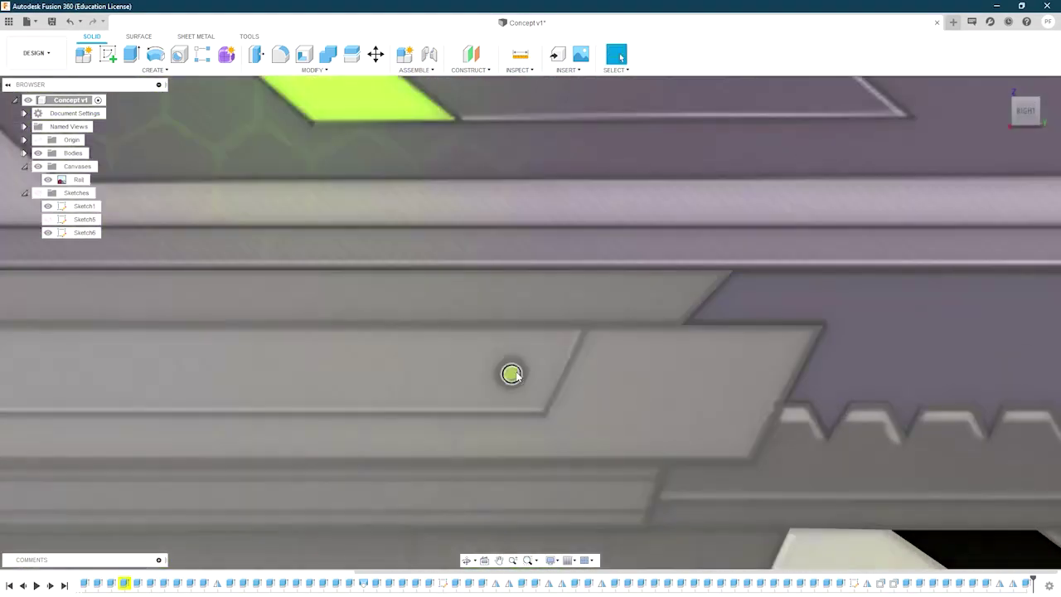
{"action": "scroll", "coordinate": [503, 355], "scroll_direction": "up", "scroll_amount": 5}
{"action": "left_click", "coordinate": [497, 372]}
{"action": "key", "text": "e"}
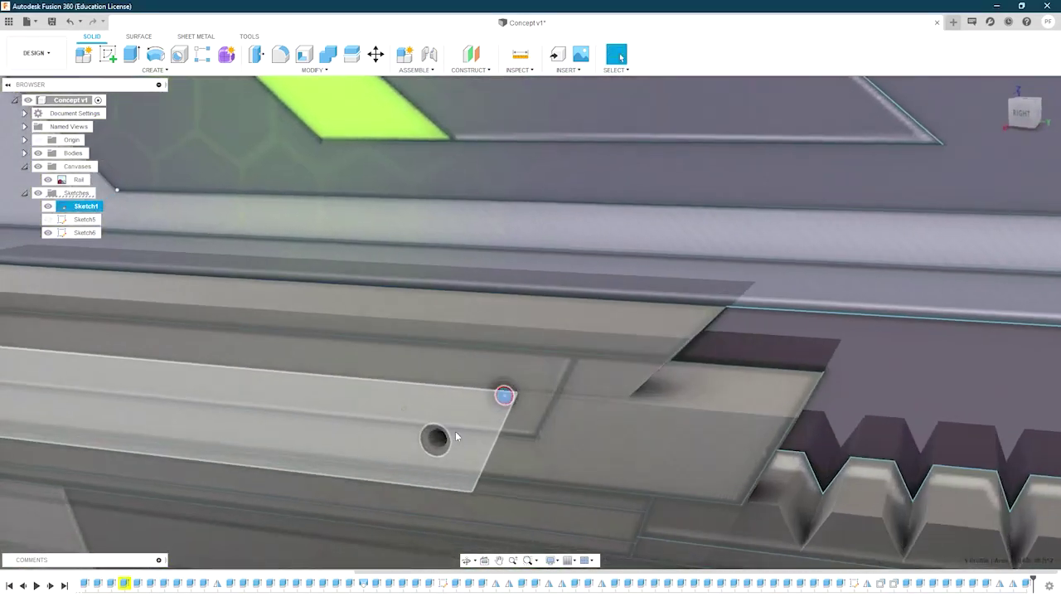
{"action": "middle_click_drag", "start_coordinate": [494, 371], "coordinate": [386, 442], "text": "shift"}
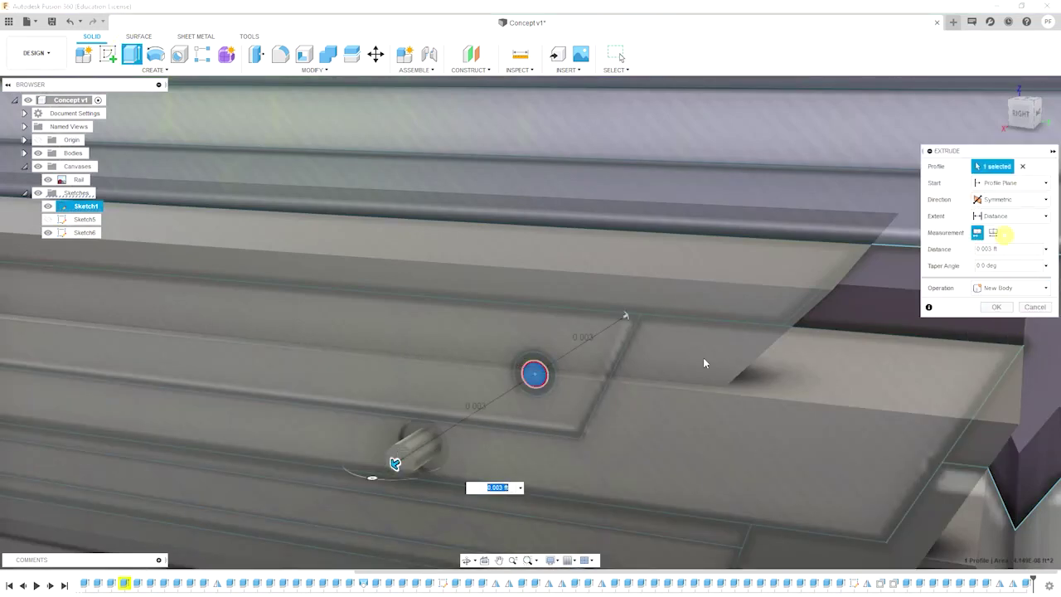
{"action": "left_click_drag", "start_coordinate": [395, 463], "coordinate": [572, 296]}
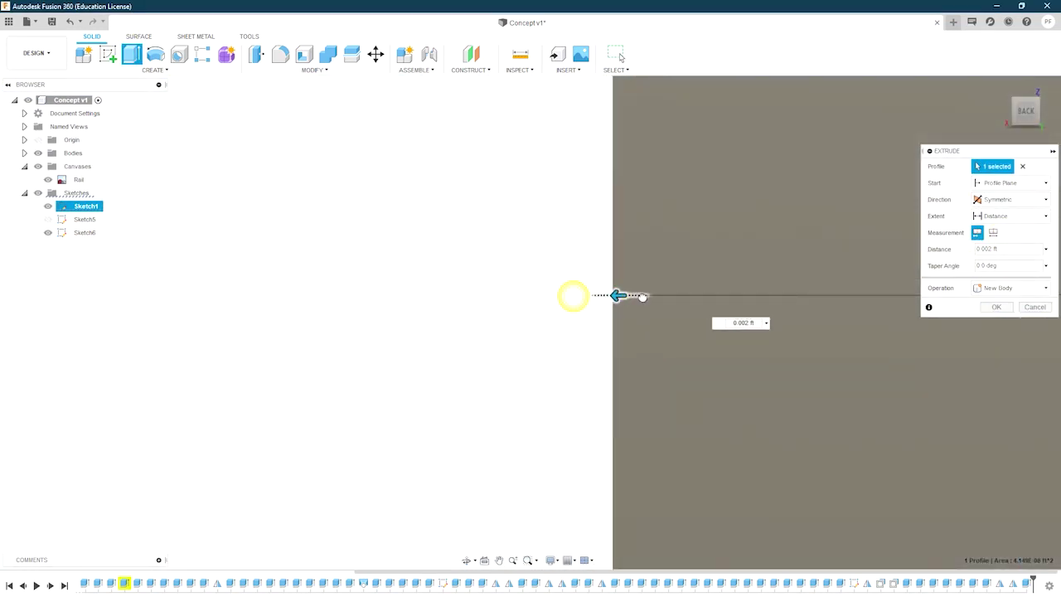
{"action": "middle_click_drag", "start_coordinate": [573, 296], "coordinate": [684, 309], "text": "shift"}
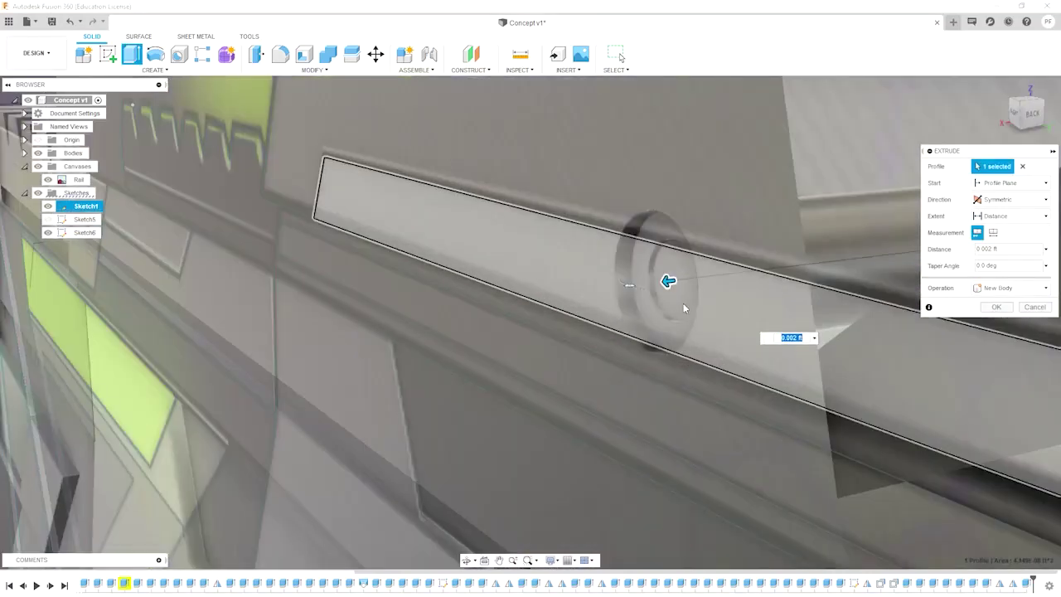
{"action": "key", "text": "Return"}
{"action": "scroll", "coordinate": [612, 348], "scroll_direction": "up", "scroll_amount": 5}
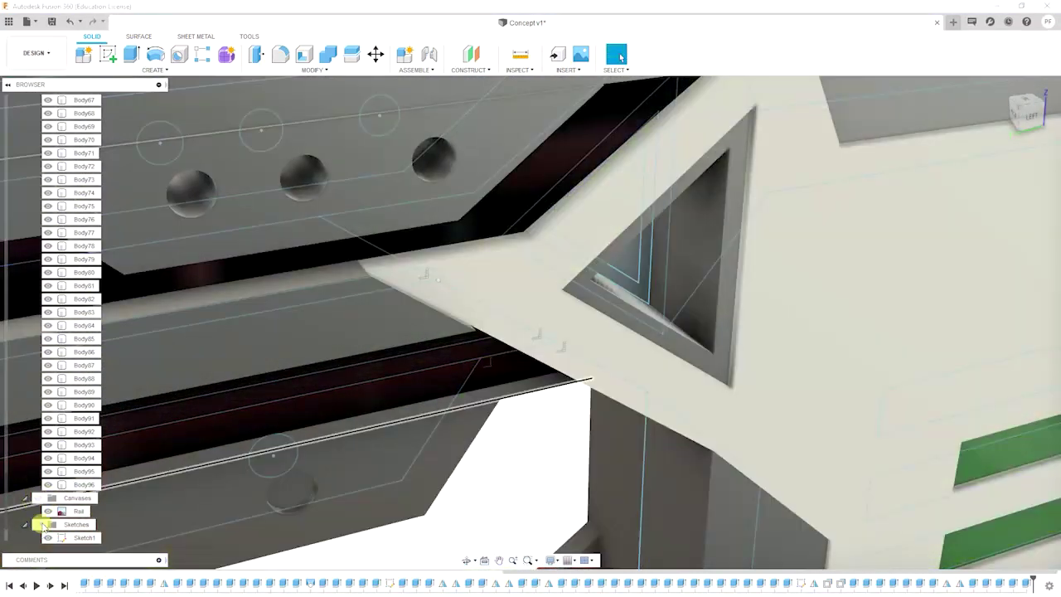
Step: Finish the strip extrusion as Body97, checking it from the front view
{"action": "left_click", "coordinate": [93, 327]}
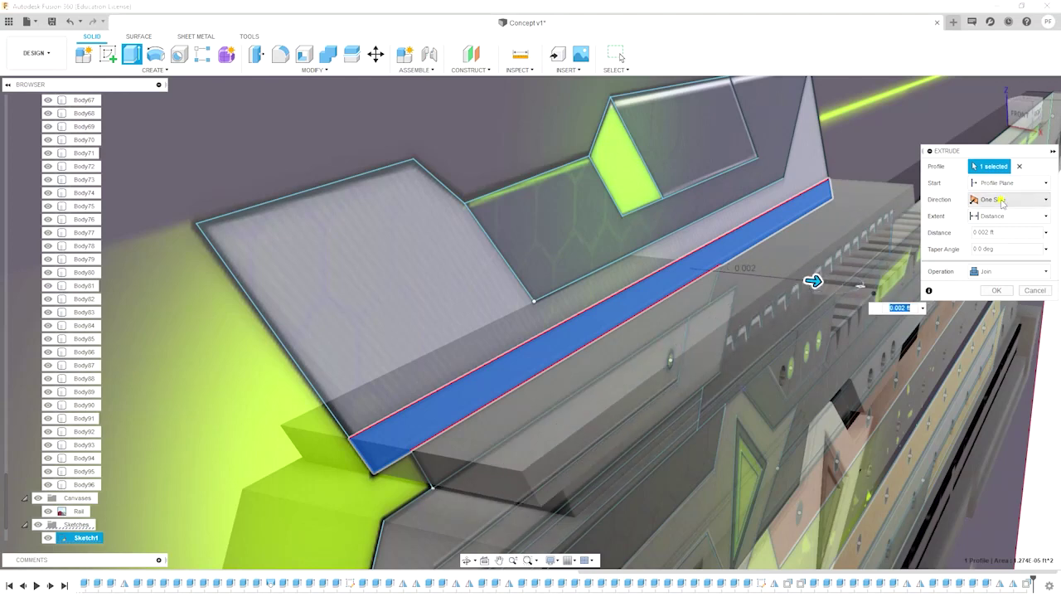
{"action": "left_click", "coordinate": [1021, 112]}
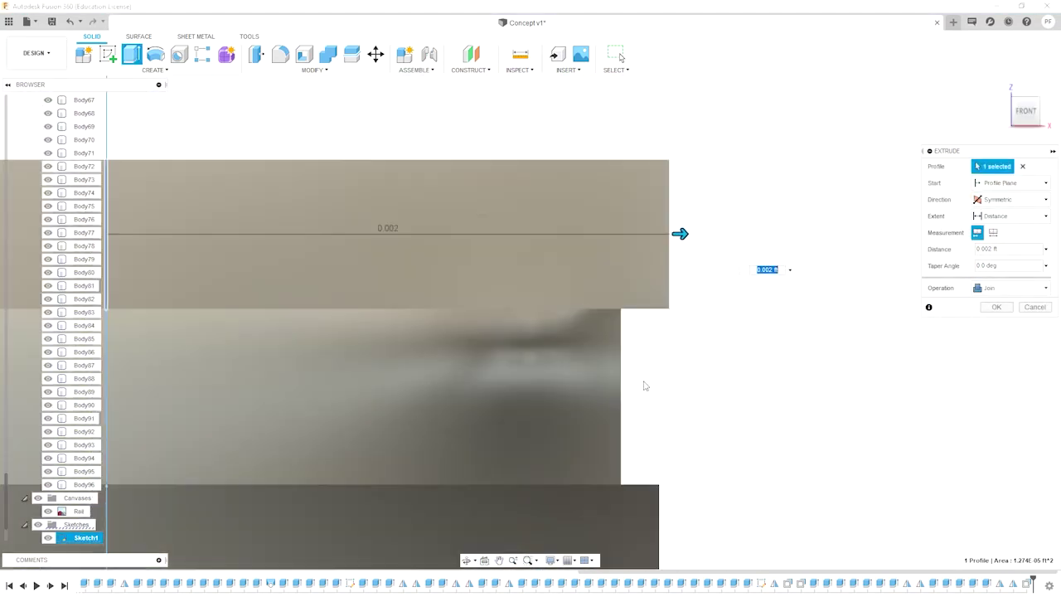
{"action": "left_click", "coordinate": [996, 306]}
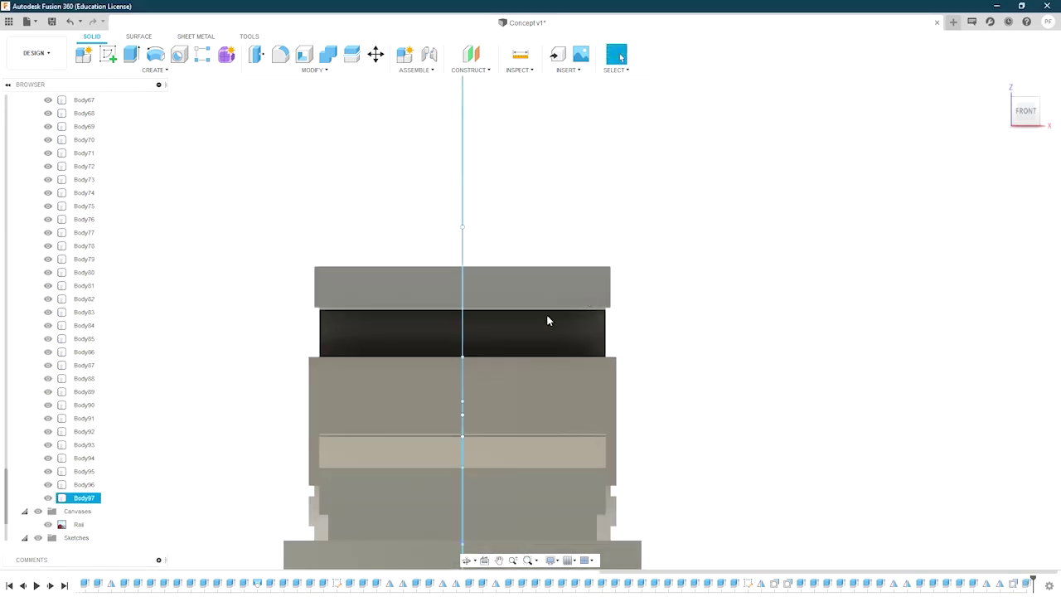
Step: Select the long scope profile and extrude it 0.002 ft, viewing it edge-on
{"action": "key", "text": "e"}
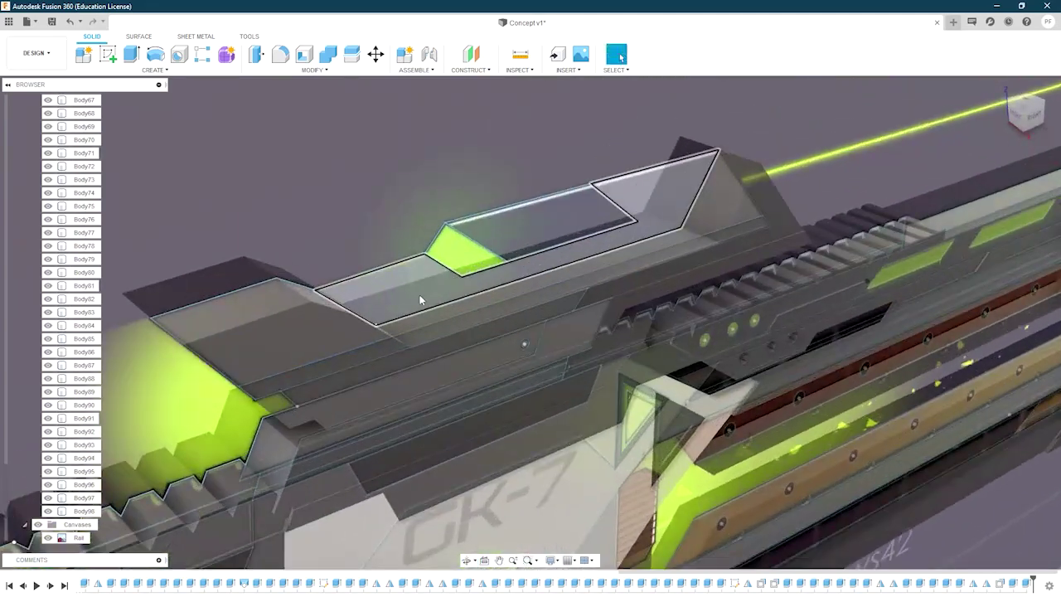
{"action": "scroll", "coordinate": [419, 294], "scroll_direction": "up", "scroll_amount": 3}
{"action": "left_click", "coordinate": [423, 291]}
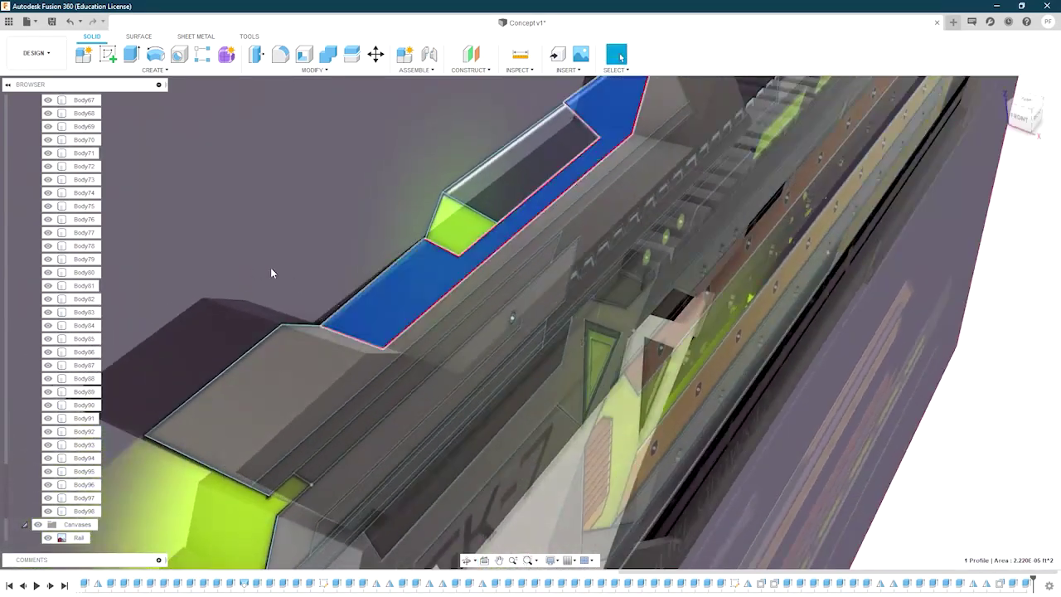
{"action": "key", "text": "e"}
{"action": "middle_click_drag", "start_coordinate": [587, 180], "coordinate": [989, 153], "text": "shift"}
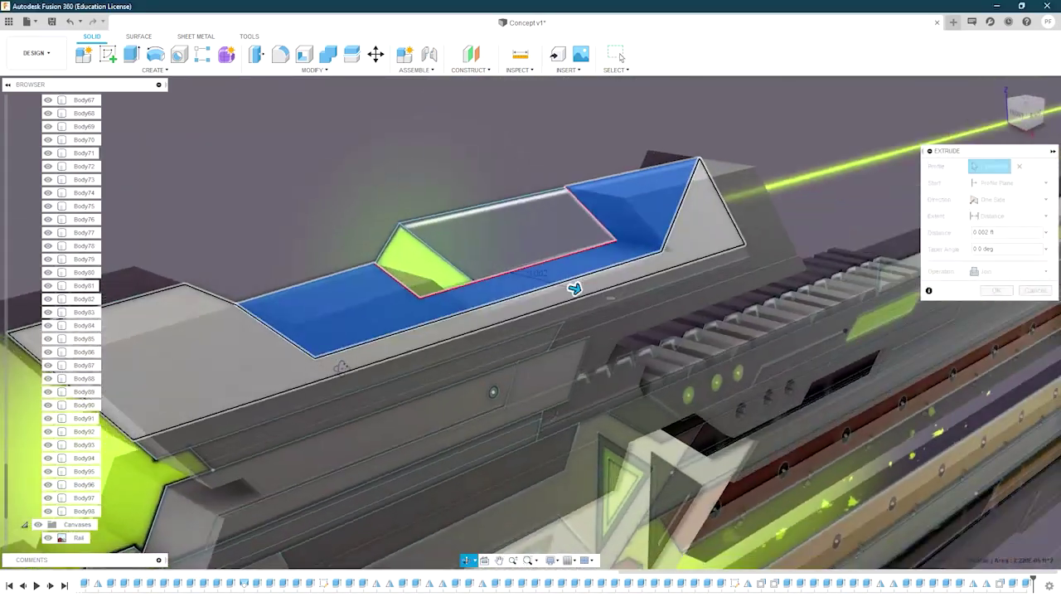
{"action": "scroll", "coordinate": [454, 387], "scroll_direction": "up", "scroll_amount": 5}
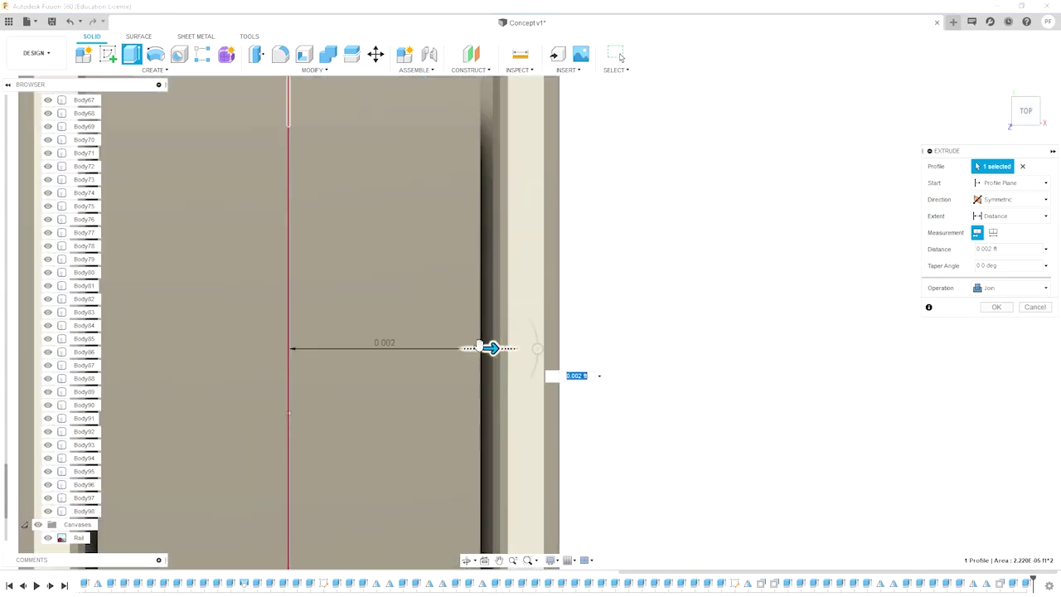
{"action": "scroll", "coordinate": [485, 348], "scroll_direction": "down", "scroll_amount": 5}
Step: Make the scope extrusions new bodies, confirm them, and start a loft between two scope profiles
{"action": "left_click", "coordinate": [1011, 287]}
{"action": "left_click", "coordinate": [995, 323]}
{"action": "left_click", "coordinate": [996, 307]}
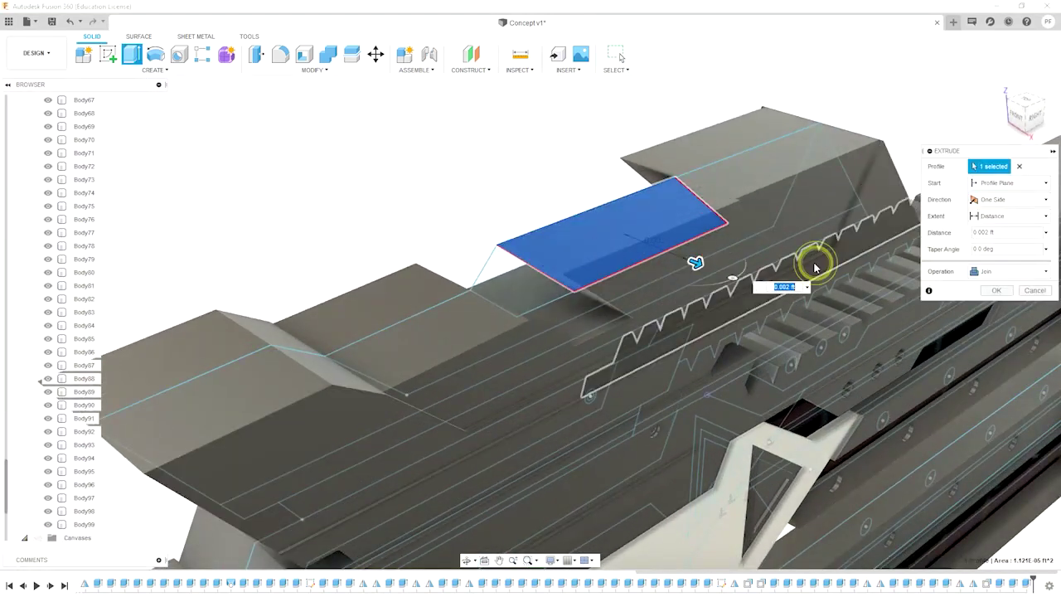
{"action": "left_click", "coordinate": [997, 306]}
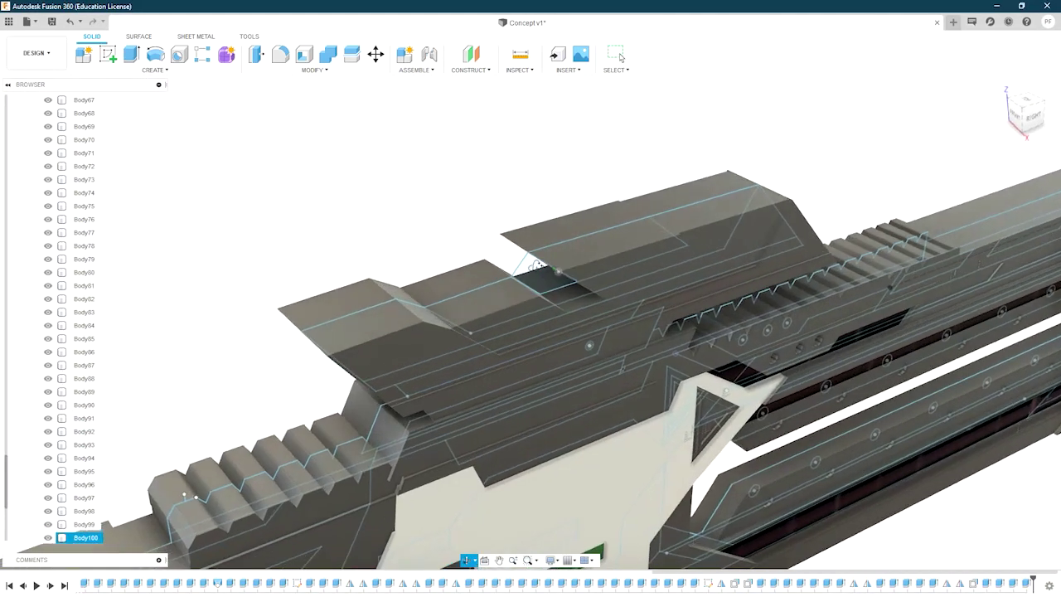
{"action": "left_click", "coordinate": [155, 69]}
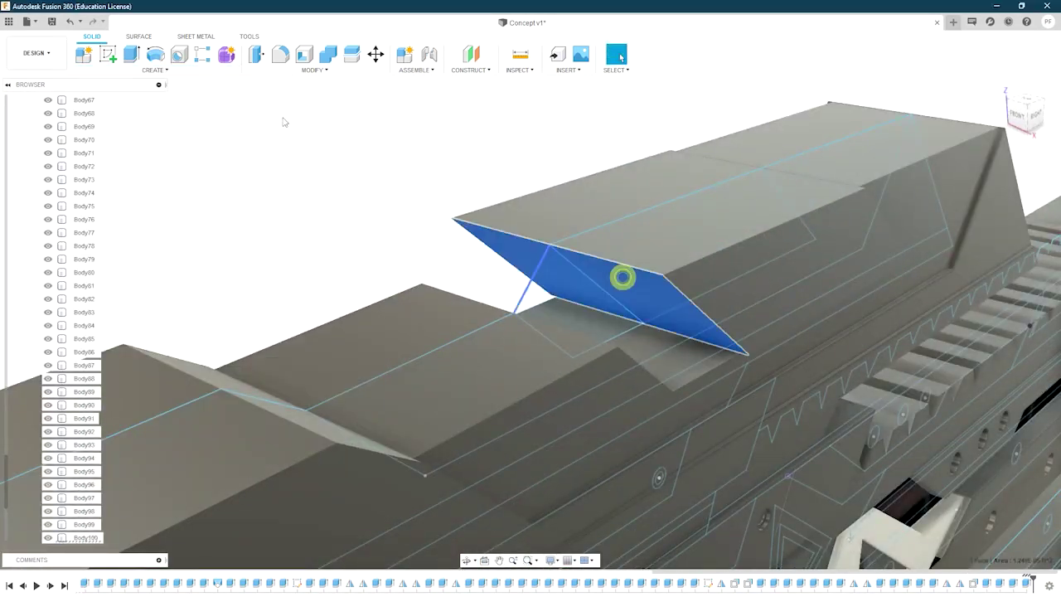
{"action": "left_click", "coordinate": [91, 168]}
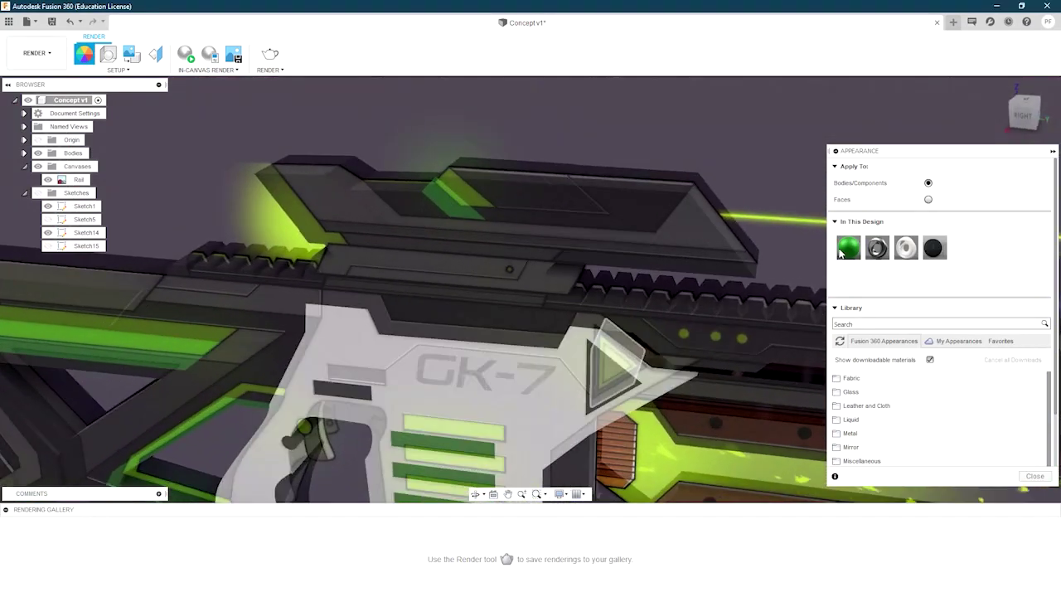
Step: Drag the green In This Design material onto each inset panel along the barrel rail
{"action": "left_click_drag", "start_coordinate": [531, 255], "coordinate": [602, 380]}
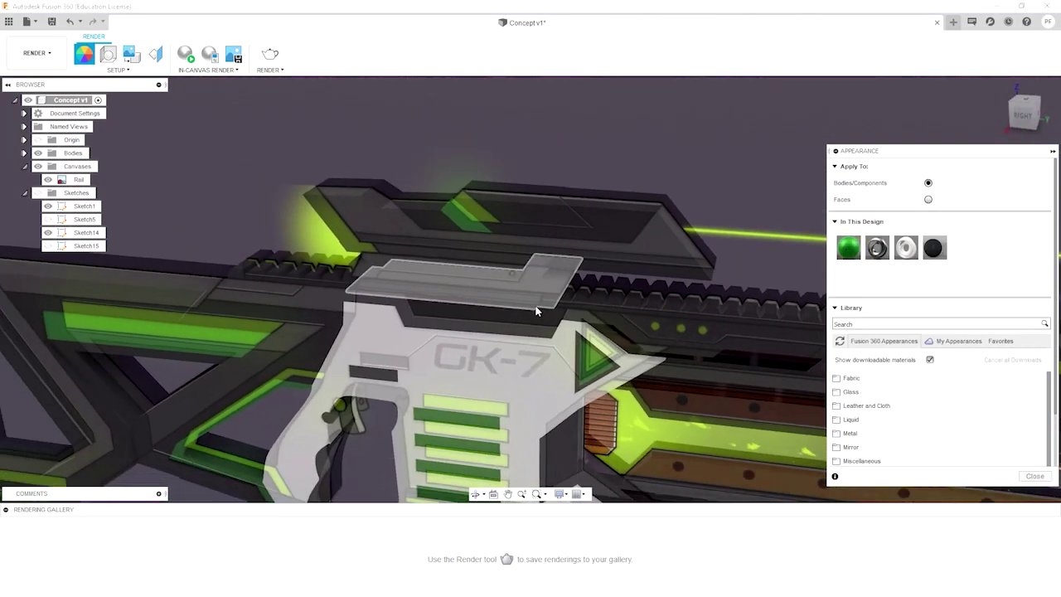
{"action": "mouse_move", "coordinate": [613, 390]}
{"action": "middle_mouse_down", "text": "shift"}
{"action": "mouse_move", "coordinate": [611, 224]}
{"action": "mouse_move", "coordinate": [509, 260]}
{"action": "middle_mouse_up", "text": "shift"}
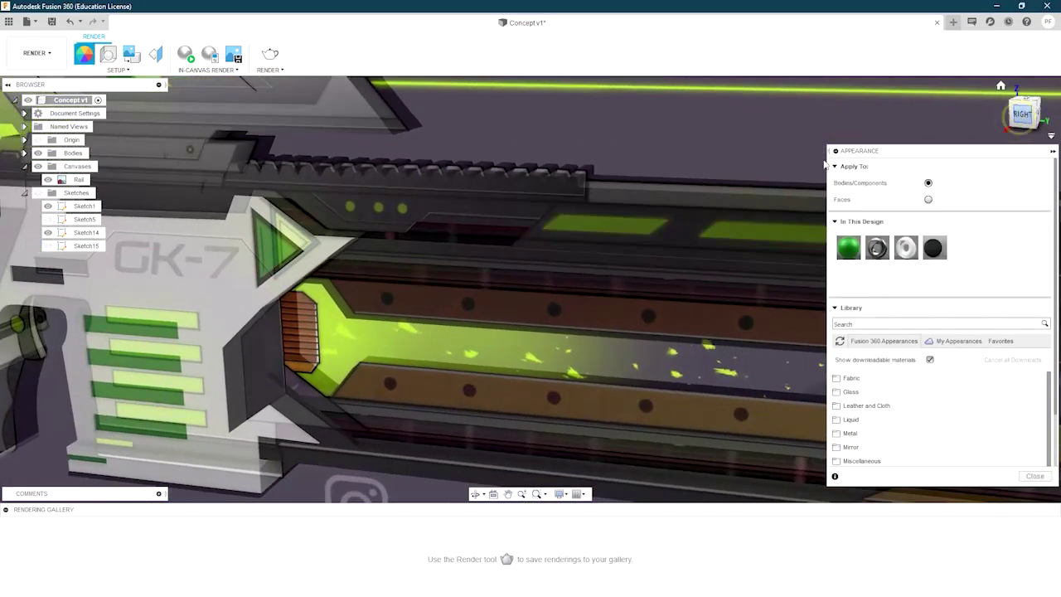
{"action": "scroll", "coordinate": [509, 260], "scroll_direction": "up", "scroll_amount": 3}
{"action": "left_click_drag", "start_coordinate": [686, 276], "coordinate": [689, 279]}
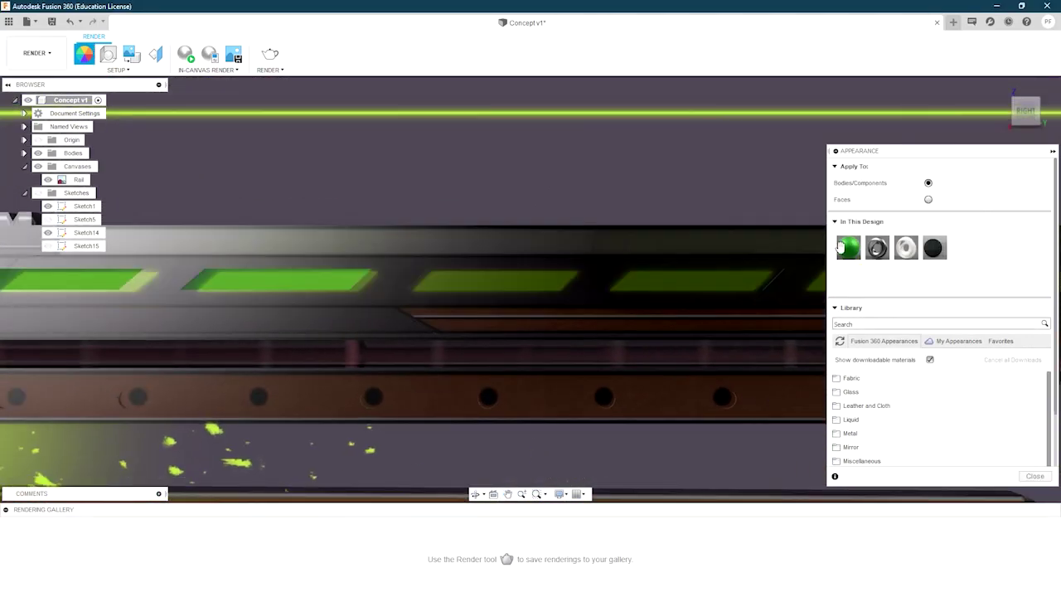
{"action": "left_click_drag", "start_coordinate": [850, 242], "coordinate": [404, 280]}
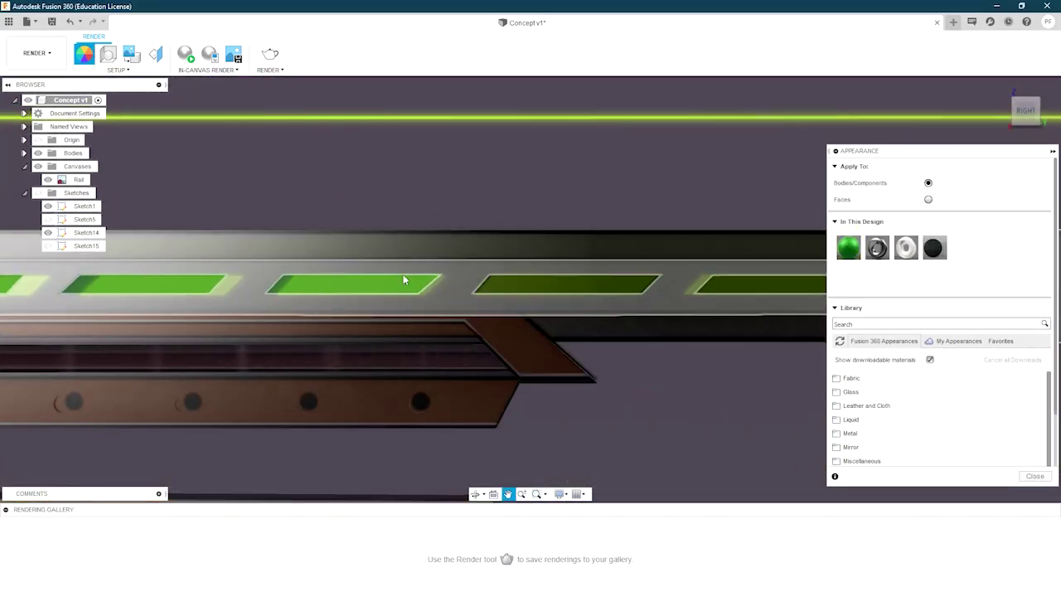
{"action": "middle_click_drag", "start_coordinate": [668, 284], "coordinate": [563, 236], "text": "shift"}
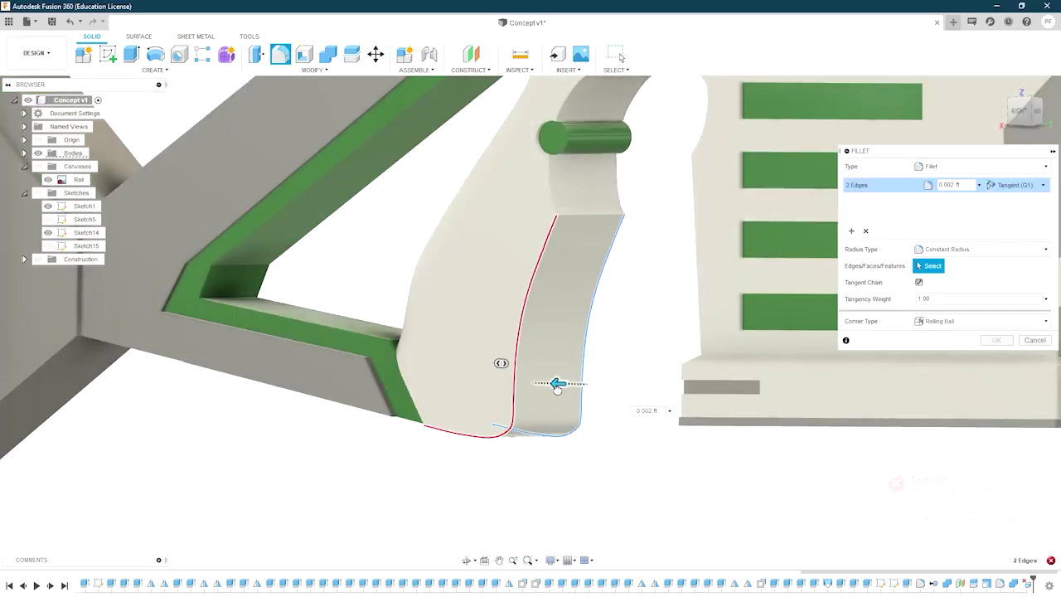
Step: Round the grip edge under the trigger with a 0.001 ft fillet
{"action": "middle_click_drag", "start_coordinate": [566, 385], "coordinate": [623, 367], "text": "shift"}
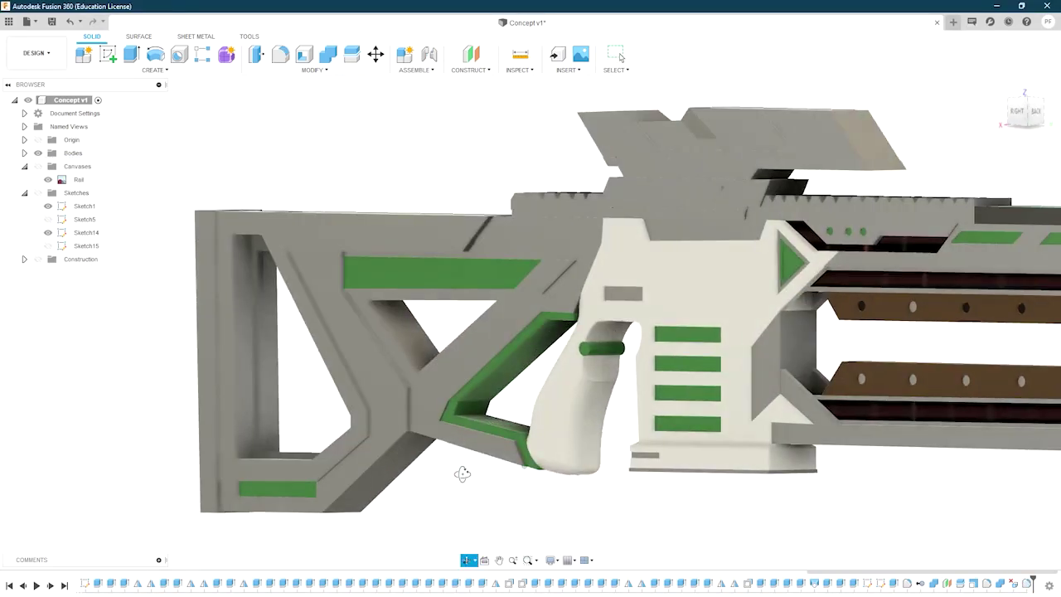
{"action": "middle_click_drag", "start_coordinate": [463, 473], "coordinate": [561, 443], "text": "shift"}
{"action": "mouse_move", "coordinate": [518, 386]}
{"action": "middle_mouse_down", "text": "shift"}
{"action": "mouse_move", "coordinate": [390, 478]}
{"action": "mouse_move", "coordinate": [586, 461]}
{"action": "middle_mouse_up", "text": "shift"}
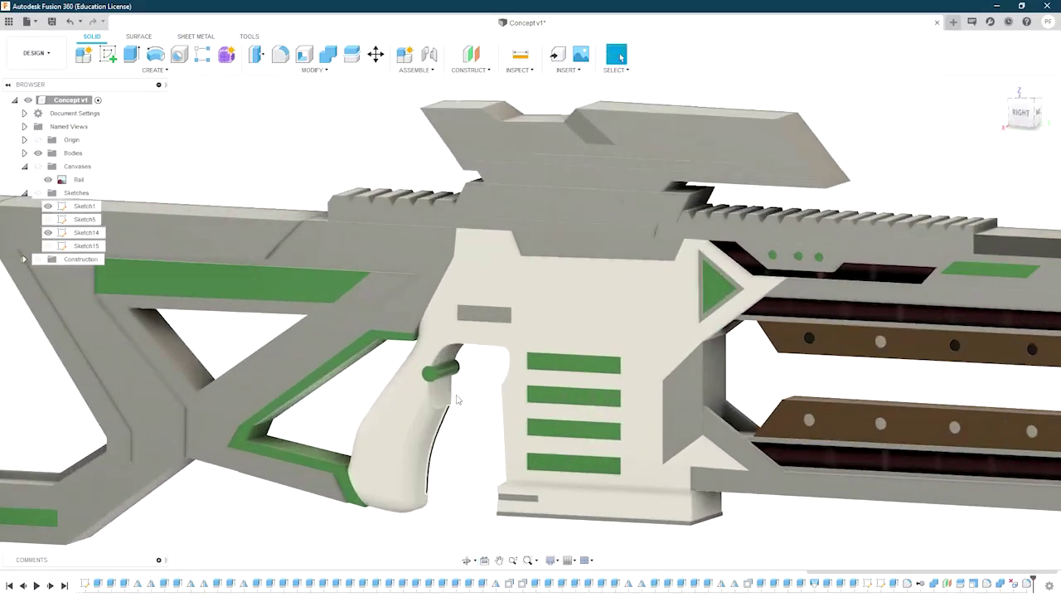
{"action": "scroll", "coordinate": [452, 394], "scroll_direction": "up", "scroll_amount": 5}
{"action": "left_click", "coordinate": [416, 382]}
{"action": "key", "text": "f"}
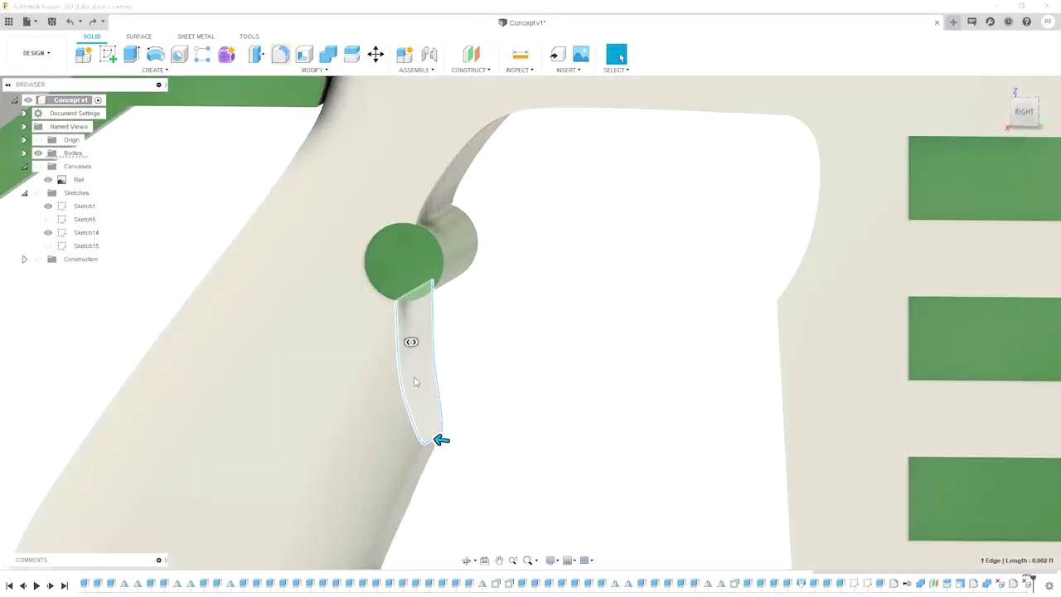
{"action": "mouse_move", "coordinate": [440, 439]}
{"action": "middle_mouse_down", "text": "shift"}
{"action": "mouse_move", "coordinate": [367, 410]}
{"action": "mouse_move", "coordinate": [741, 309]}
{"action": "middle_mouse_up", "text": "shift"}
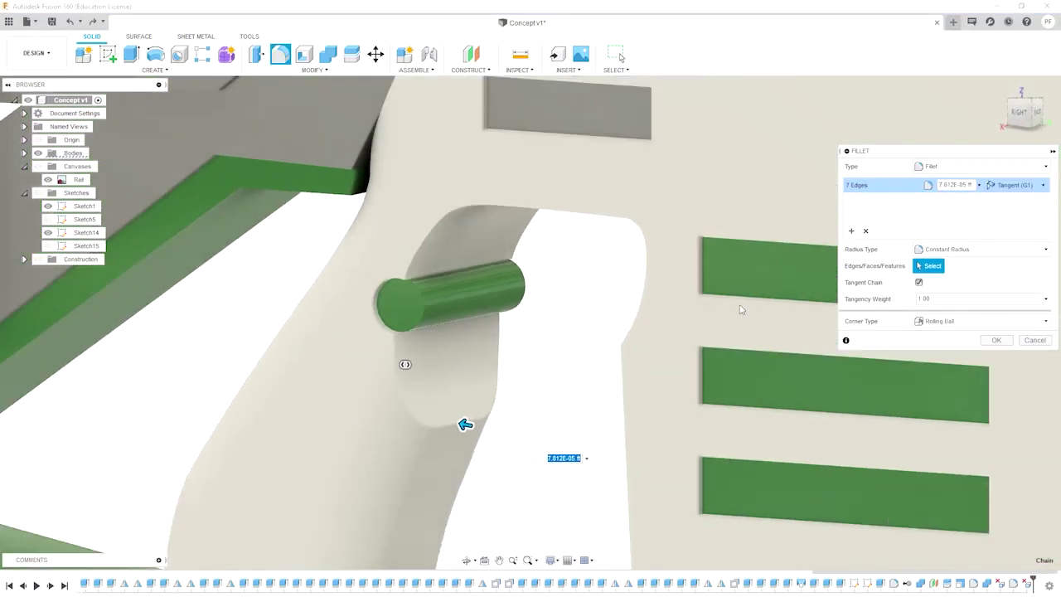
{"action": "scroll", "coordinate": [574, 367], "scroll_direction": "down", "scroll_amount": 10}
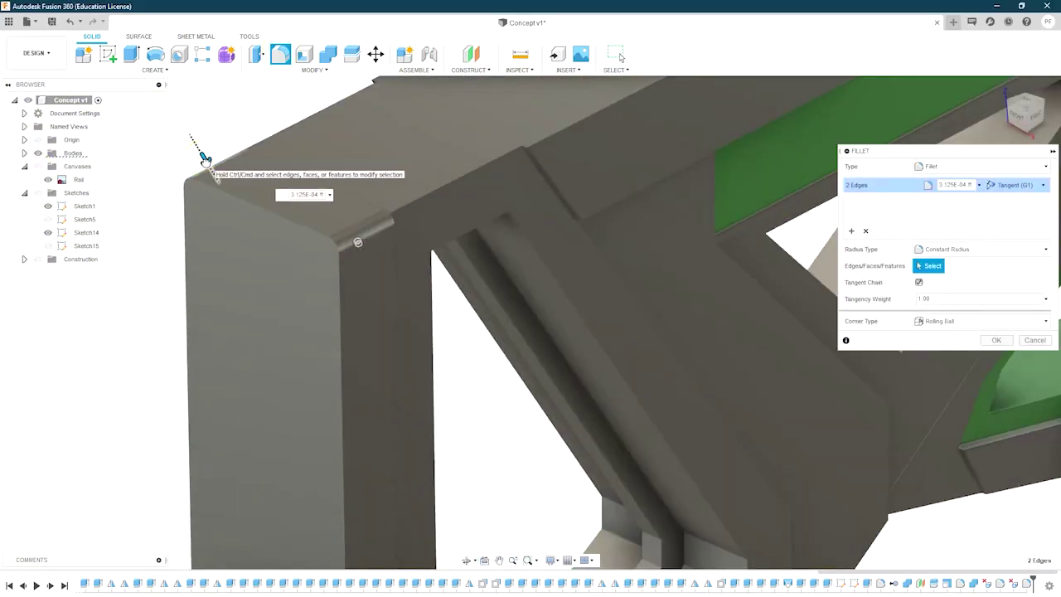
Step: Fillet the stock frame's top edges with a small radius and confirm
{"action": "mouse_move", "coordinate": [205, 157]}
{"action": "middle_mouse_down", "text": "shift"}
{"action": "mouse_move", "coordinate": [296, 174]}
{"action": "mouse_move", "coordinate": [315, 147]}
{"action": "mouse_move", "coordinate": [300, 179]}
{"action": "middle_mouse_up", "text": "shift"}
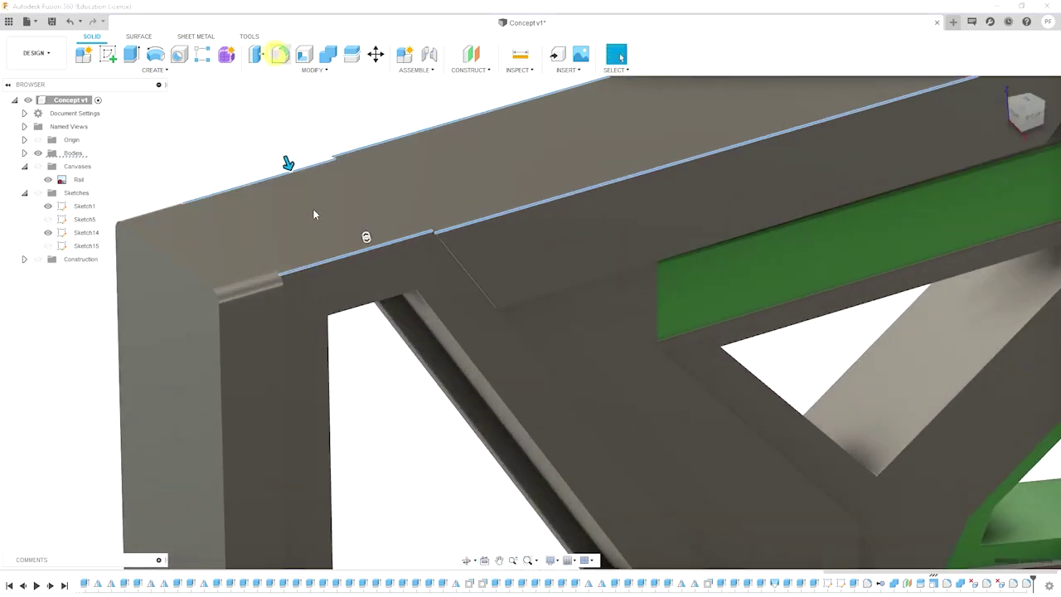
{"action": "key", "text": "f"}
{"action": "scroll", "coordinate": [277, 231], "scroll_direction": "down", "scroll_amount": 10}
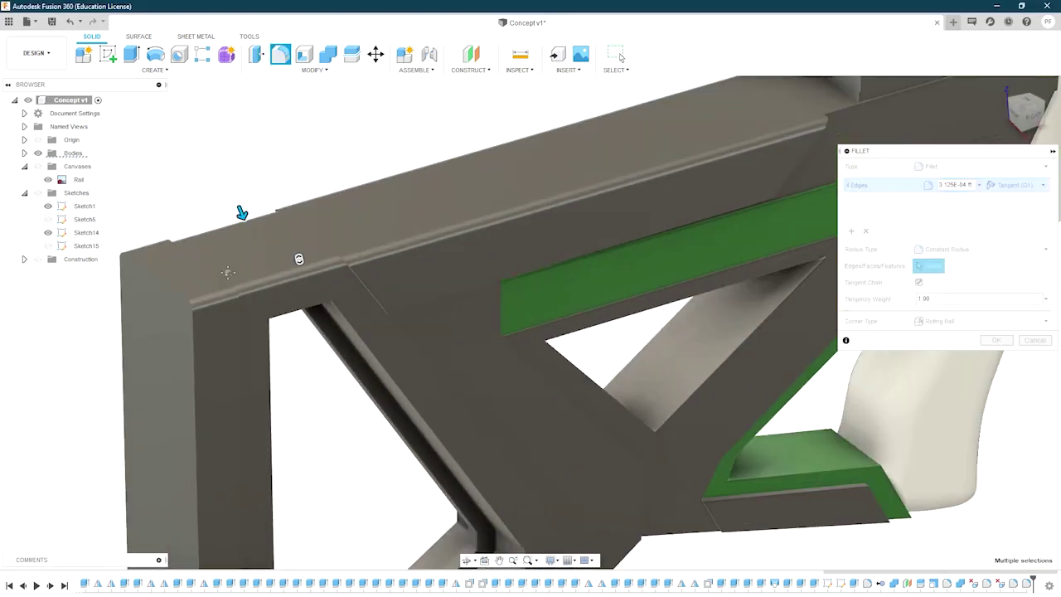
{"action": "left_click", "coordinate": [996, 340]}
{"action": "scroll", "coordinate": [573, 262], "scroll_direction": "down", "scroll_amount": 3}
{"action": "scroll", "coordinate": [469, 253], "scroll_direction": "up", "scroll_amount": 2}
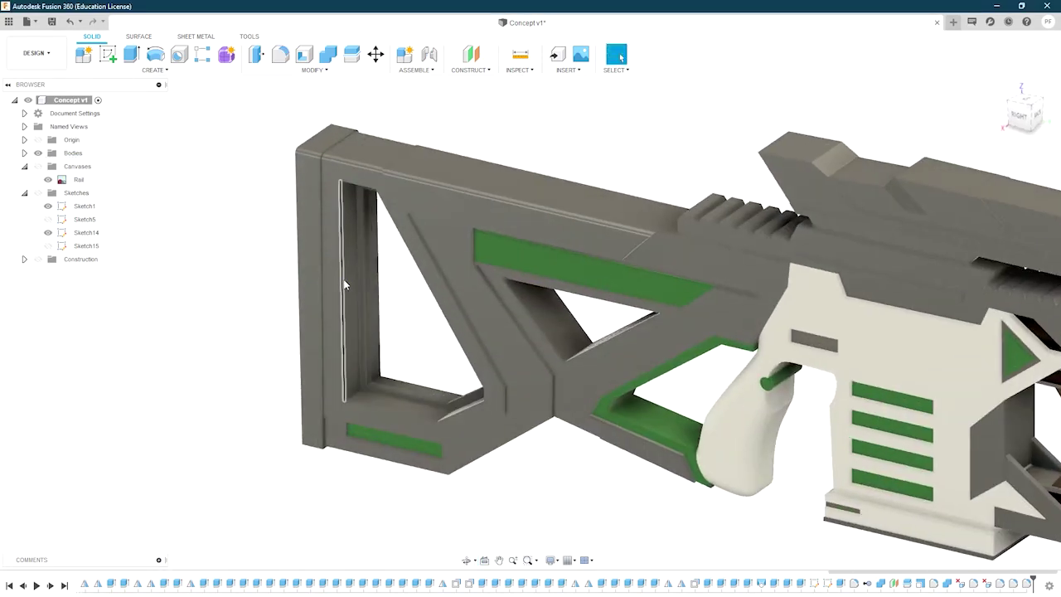
{"action": "scroll", "coordinate": [419, 421], "scroll_direction": "up", "scroll_amount": 4}
{"action": "scroll", "coordinate": [446, 387], "scroll_direction": "up", "scroll_amount": 1}
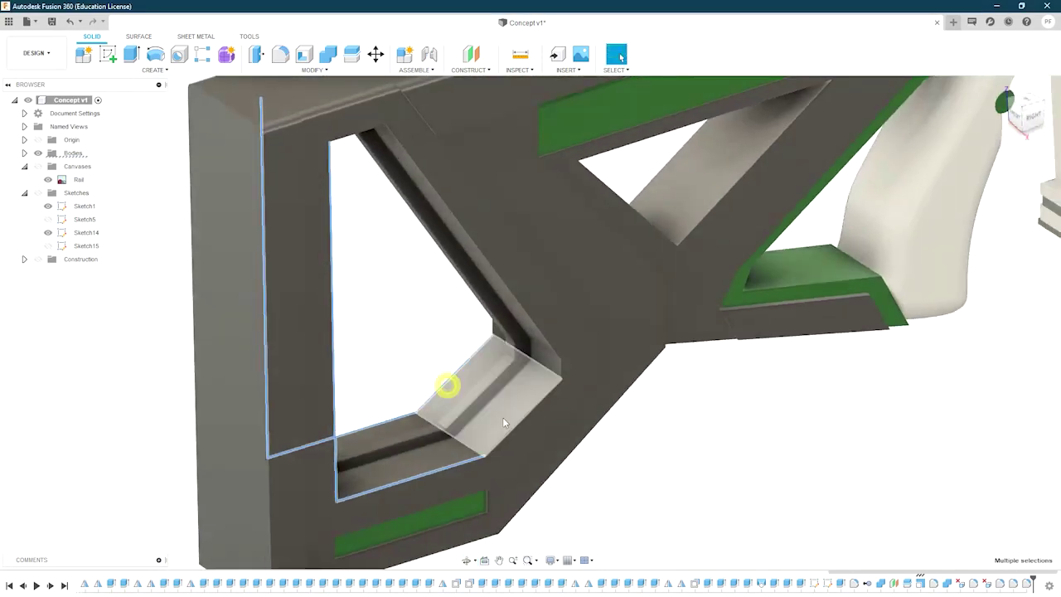
{"action": "scroll", "coordinate": [568, 378], "scroll_direction": "up", "scroll_amount": 3}
{"action": "mouse_move", "coordinate": [551, 342]}
{"action": "middle_mouse_down", "text": "shift"}
{"action": "mouse_move", "coordinate": [439, 325]}
{"action": "mouse_move", "coordinate": [390, 243]}
{"action": "mouse_move", "coordinate": [487, 171]}
{"action": "mouse_move", "coordinate": [384, 274]}
{"action": "middle_mouse_up", "text": "shift"}
{"action": "scroll", "coordinate": [486, 170], "scroll_direction": "up", "scroll_amount": 4}
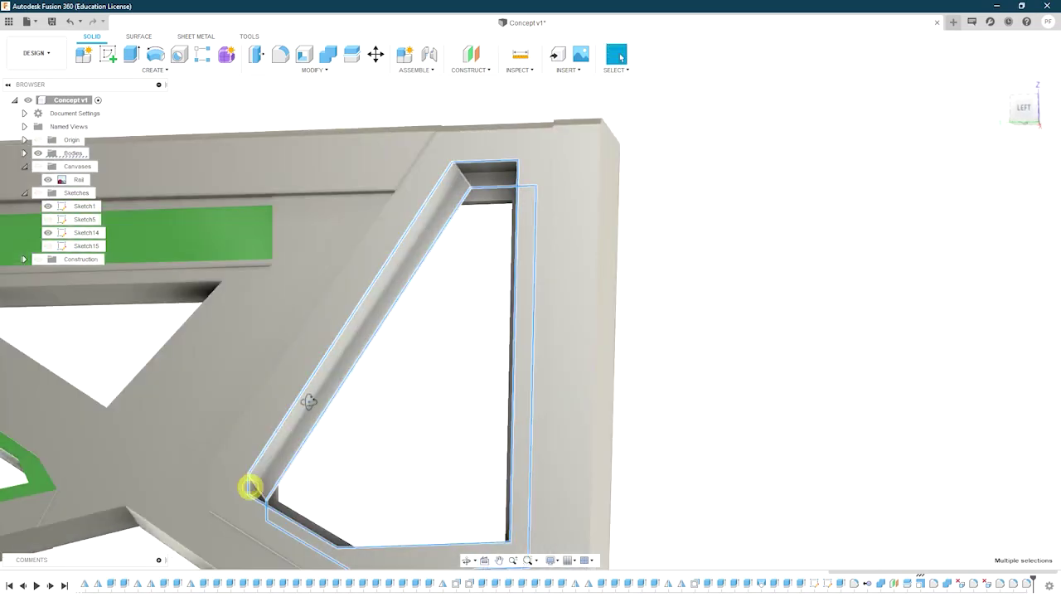
Step: Fillet the inner edges of the stock's triangular opening at about 1.563E-04 ft
{"action": "key", "text": "f"}
{"action": "scroll", "coordinate": [219, 426], "scroll_direction": "up", "scroll_amount": 3}
{"action": "scroll", "coordinate": [249, 413], "scroll_direction": "up", "scroll_amount": 2}
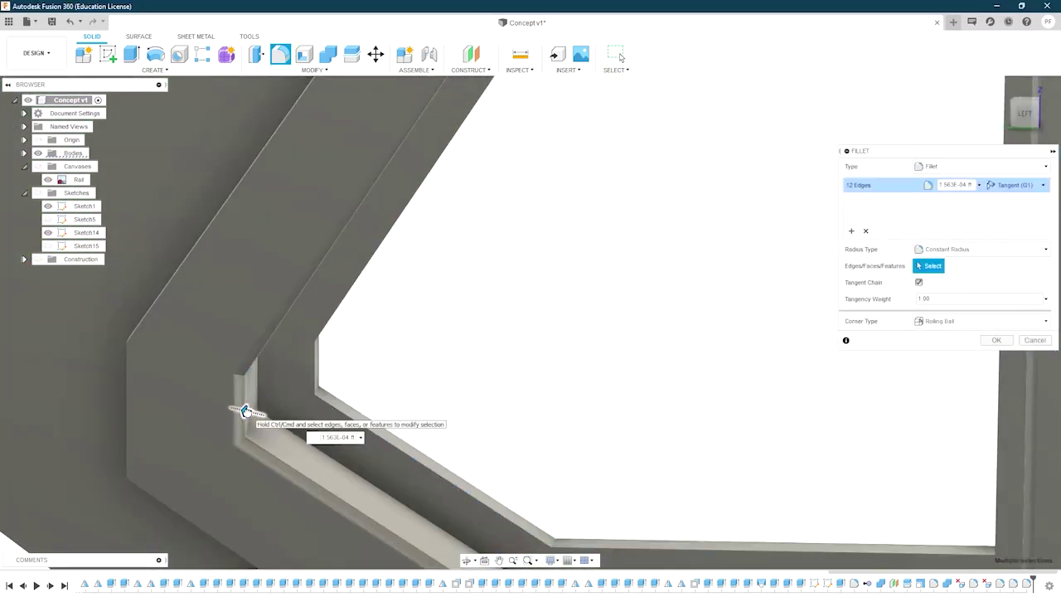
{"action": "scroll", "coordinate": [237, 407], "scroll_direction": "down", "scroll_amount": 5}
{"action": "scroll", "coordinate": [291, 368], "scroll_direction": "down", "scroll_amount": 3}
{"action": "mouse_move", "coordinate": [291, 368]}
{"action": "middle_mouse_down", "text": "shift"}
{"action": "mouse_move", "coordinate": [386, 403]}
{"action": "mouse_move", "coordinate": [340, 418]}
{"action": "mouse_move", "coordinate": [331, 441]}
{"action": "mouse_move", "coordinate": [289, 350]}
{"action": "mouse_move", "coordinate": [343, 307]}
{"action": "middle_mouse_up", "text": "shift"}
{"action": "key", "text": "Return"}
{"action": "scroll", "coordinate": [366, 457], "scroll_direction": "up", "scroll_amount": 3}
{"action": "scroll", "coordinate": [228, 506], "scroll_direction": "up", "scroll_amount": 2}
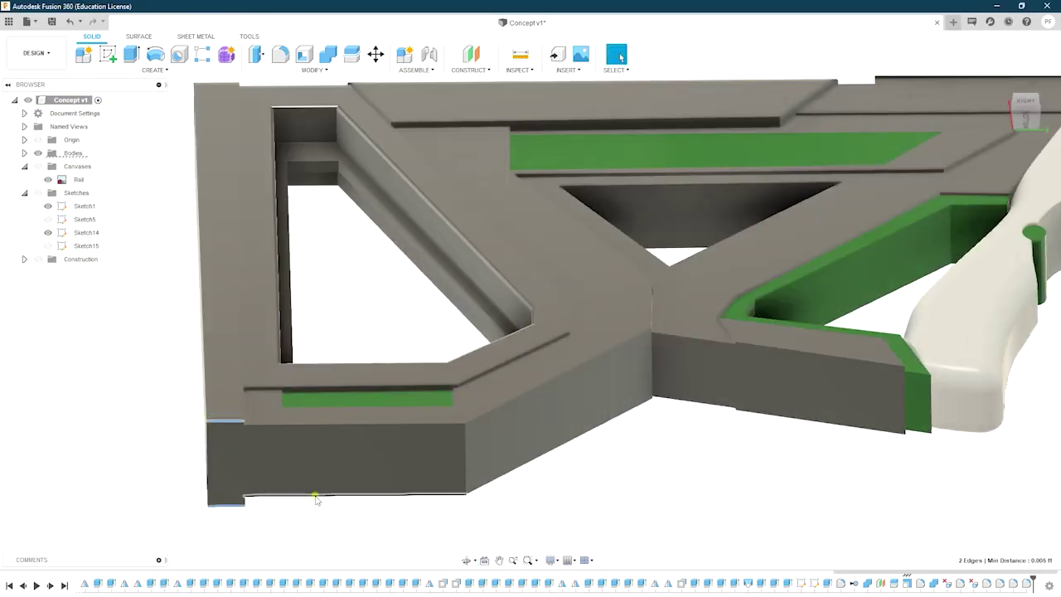
Step: Add a small fillet to the diagonal truss edge of the stock
{"action": "left_click", "coordinate": [495, 410], "text": "shift"}
{"action": "key", "text": "f"}
{"action": "scroll", "coordinate": [545, 495], "scroll_direction": "up", "scroll_amount": 3}
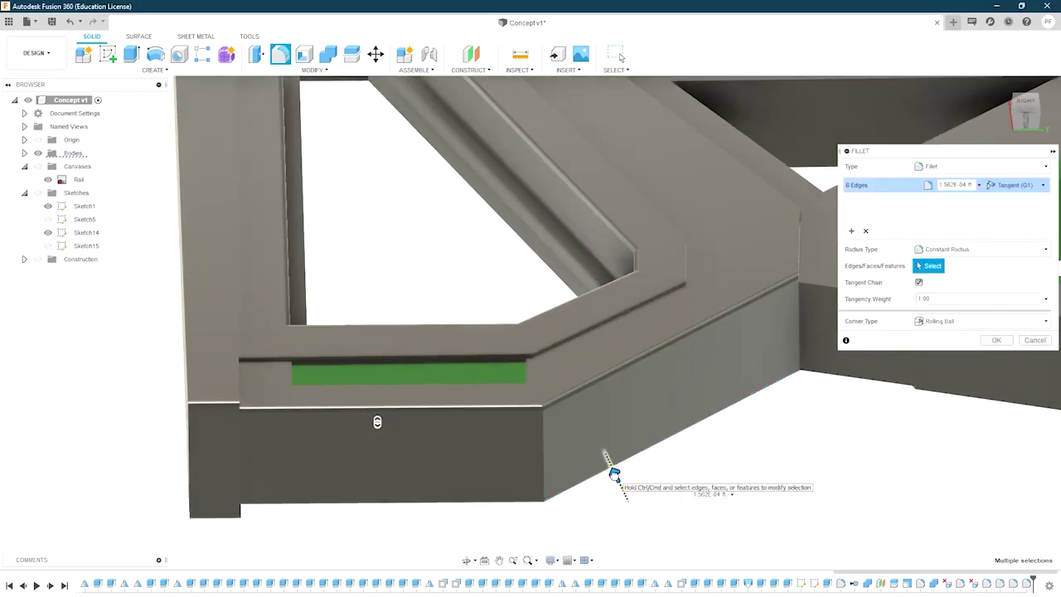
{"action": "middle_click_drag", "start_coordinate": [510, 419], "coordinate": [547, 390], "text": "shift"}
{"action": "scroll", "coordinate": [551, 381], "scroll_direction": "up", "scroll_amount": 2}
{"action": "scroll", "coordinate": [553, 377], "scroll_direction": "up", "scroll_amount": 2}
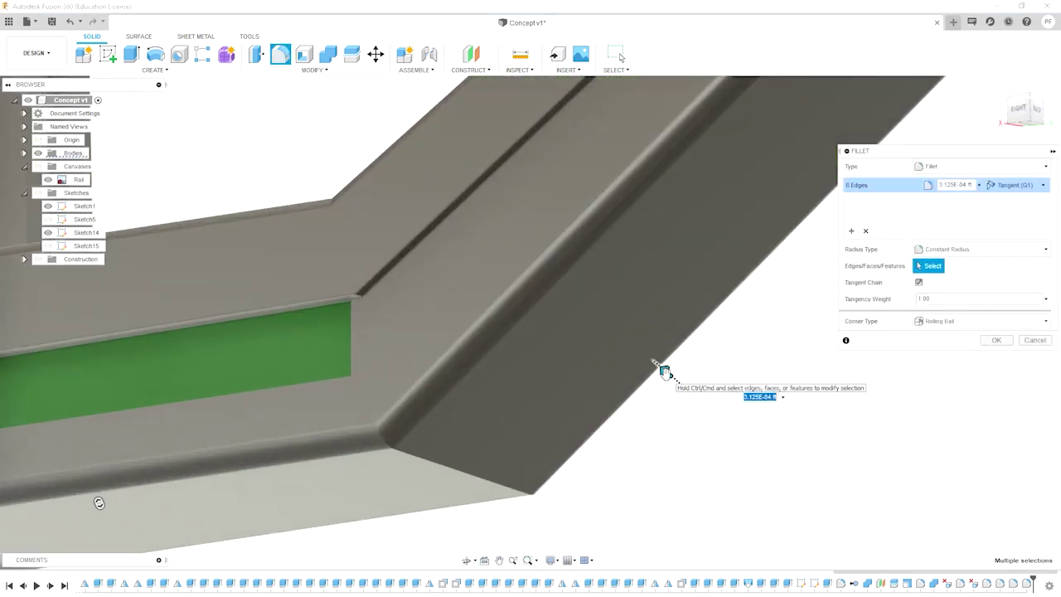
{"action": "scroll", "coordinate": [553, 376], "scroll_direction": "up", "scroll_amount": 2}
{"action": "scroll", "coordinate": [553, 377], "scroll_direction": "down", "scroll_amount": 5}
{"action": "middle_click_drag", "start_coordinate": [417, 398], "coordinate": [423, 394], "text": "shift"}
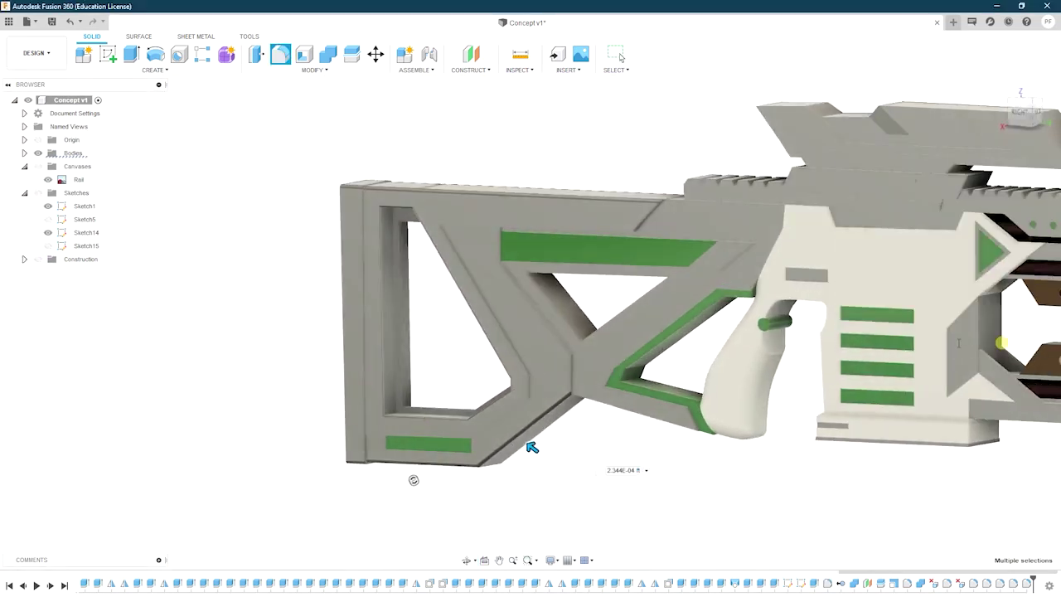
{"action": "scroll", "coordinate": [390, 431], "scroll_direction": "up", "scroll_amount": 3}
{"action": "scroll", "coordinate": [423, 270], "scroll_direction": "up", "scroll_amount": 5}
Step: Try a fillet on the inner stock frame faces, then cancel it
{"action": "left_click", "coordinate": [444, 268]}
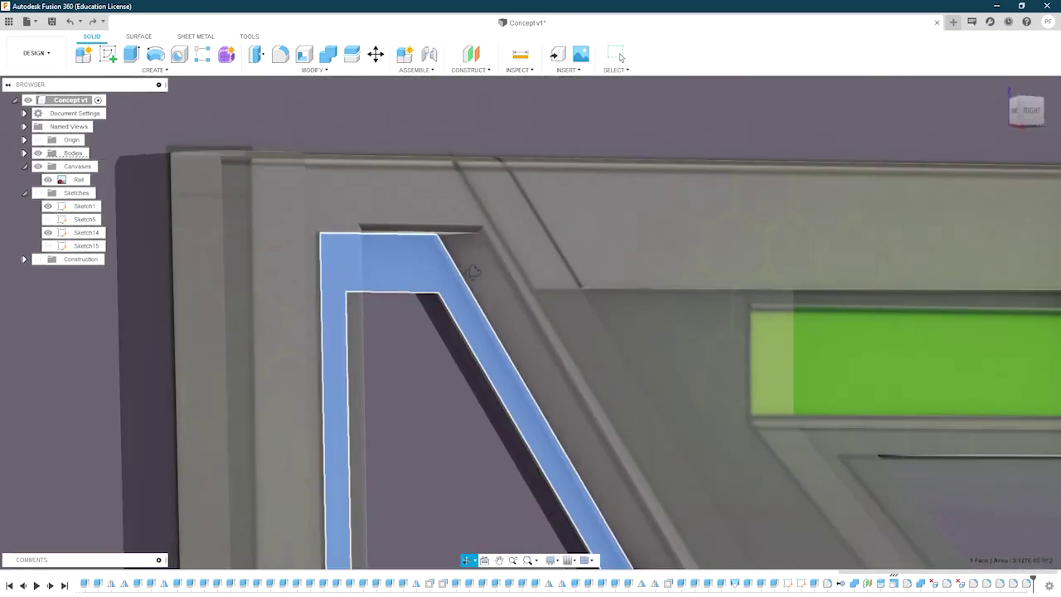
{"action": "mouse_move", "coordinate": [444, 268]}
{"action": "middle_mouse_down", "text": "shift"}
{"action": "mouse_move", "coordinate": [384, 351]}
{"action": "mouse_move", "coordinate": [304, 320]}
{"action": "middle_mouse_up", "text": "shift"}
{"action": "left_click", "coordinate": [274, 61]}
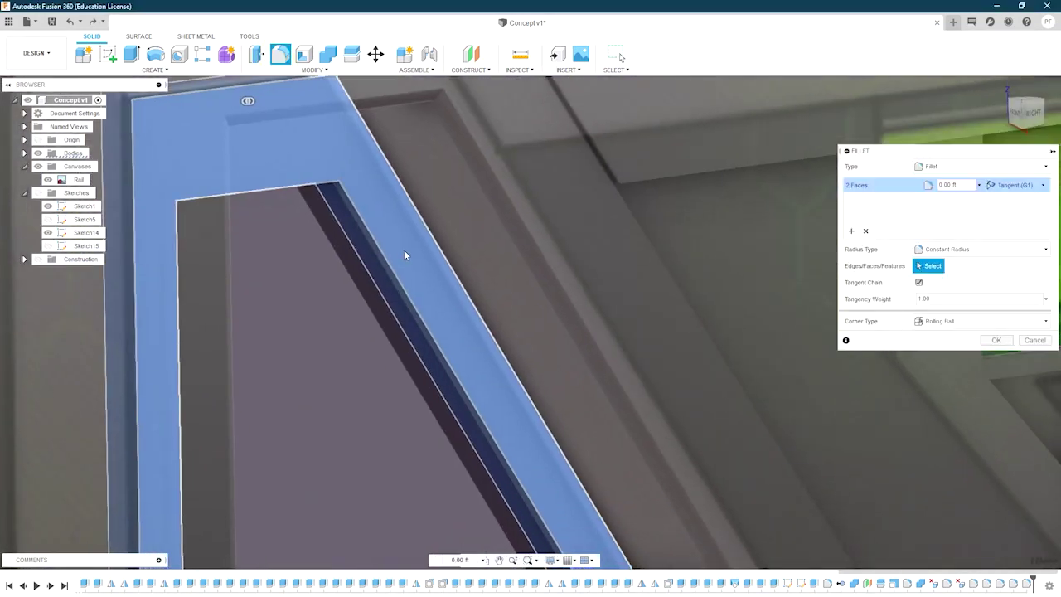
{"action": "middle_click_drag", "start_coordinate": [407, 254], "coordinate": [294, 426], "text": "shift"}
{"action": "scroll", "coordinate": [398, 315], "scroll_direction": "up", "scroll_amount": 3}
{"action": "mouse_move", "coordinate": [398, 315]}
{"action": "middle_mouse_down", "text": "shift"}
{"action": "mouse_move", "coordinate": [368, 327]}
{"action": "mouse_move", "coordinate": [340, 315]}
{"action": "mouse_move", "coordinate": [335, 287]}
{"action": "middle_mouse_up", "text": "shift"}
{"action": "scroll", "coordinate": [403, 319], "scroll_direction": "up", "scroll_amount": 3}
{"action": "key", "text": "Escape"}
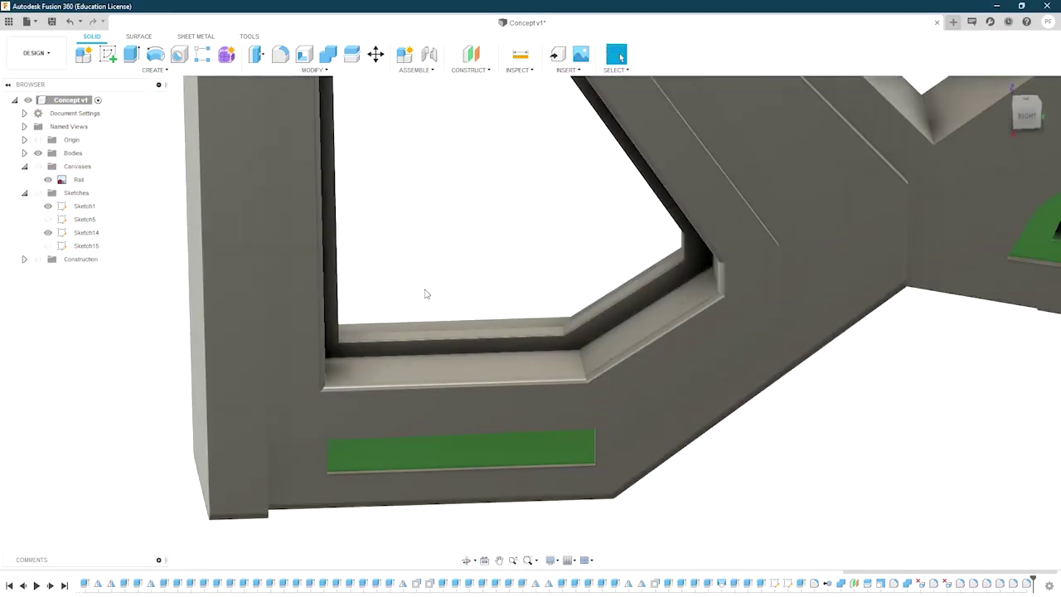
Step: Set a tiny fillet radius on an edge and begin filleting the stock's end face
{"action": "mouse_move", "coordinate": [426, 293]}
{"action": "middle_mouse_down", "text": "shift"}
{"action": "mouse_move", "coordinate": [512, 349]}
{"action": "mouse_move", "coordinate": [464, 365]}
{"action": "middle_mouse_up", "text": "shift"}
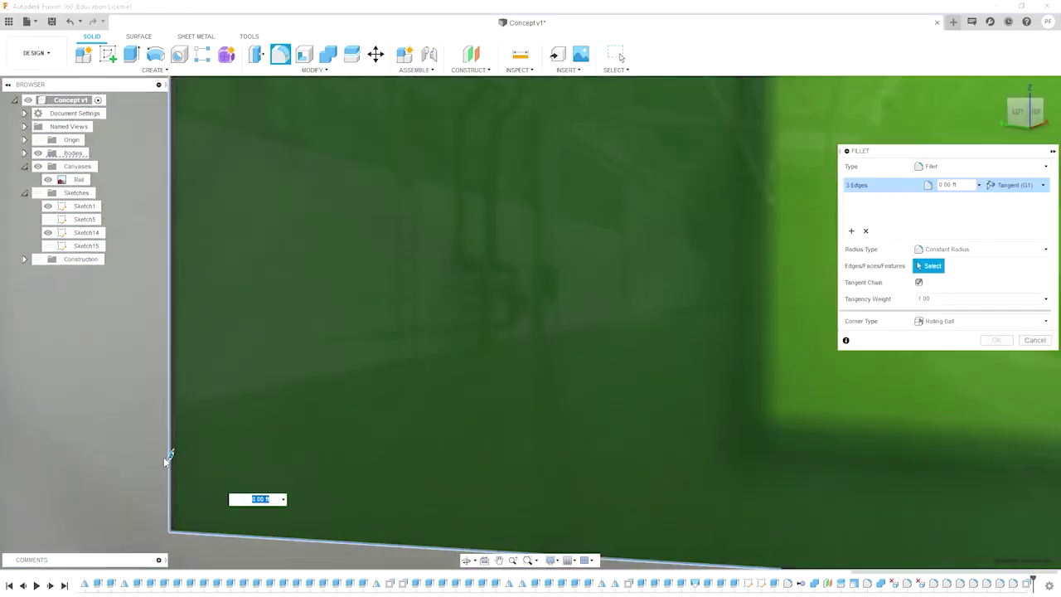
{"action": "left_click_drag", "start_coordinate": [168, 455], "coordinate": [170, 449]}
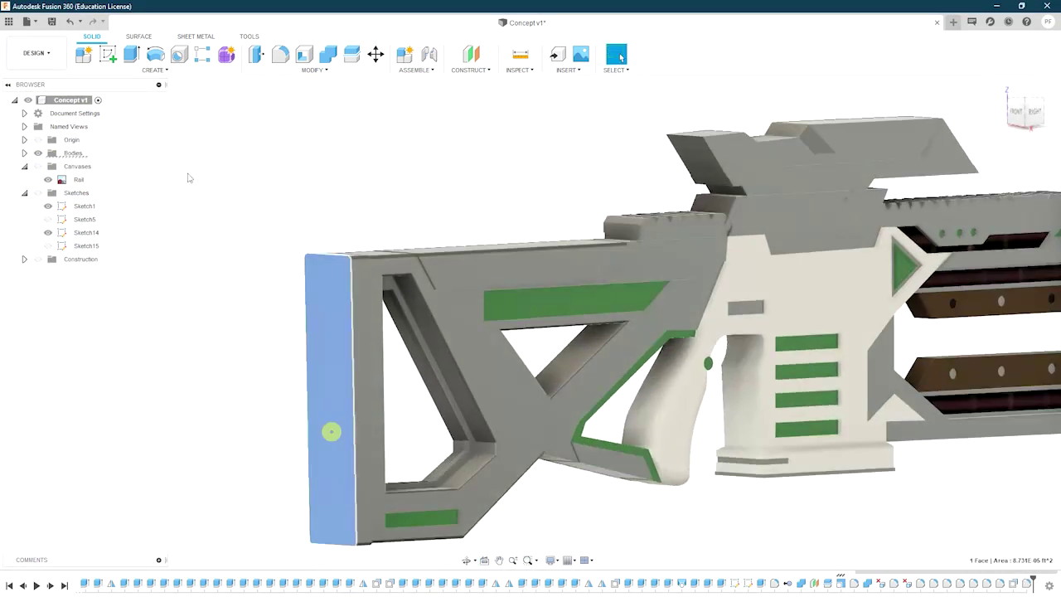
{"action": "key", "text": "f"}
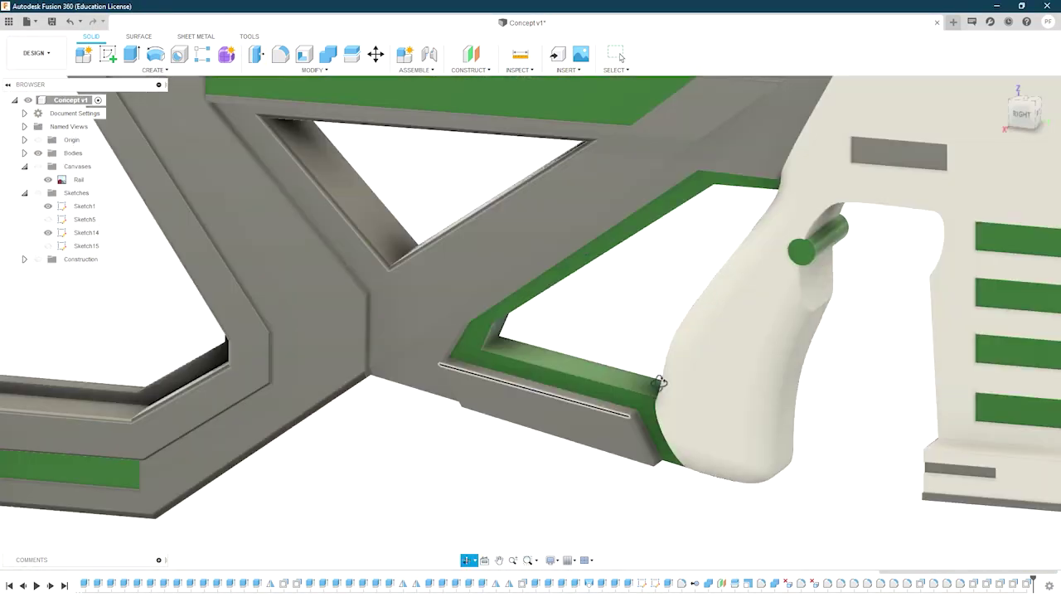
Step: Recess the inner truss face below the cutout with a small negative Offset Face
{"action": "left_click", "coordinate": [550, 413]}
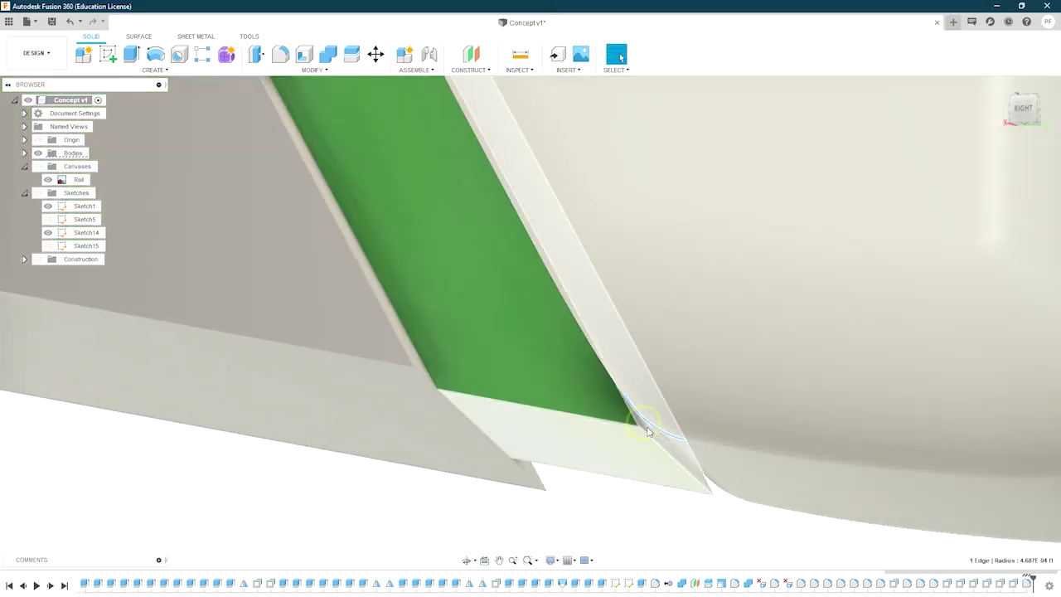
{"action": "middle_click_drag", "start_coordinate": [649, 431], "coordinate": [546, 369], "text": "shift"}
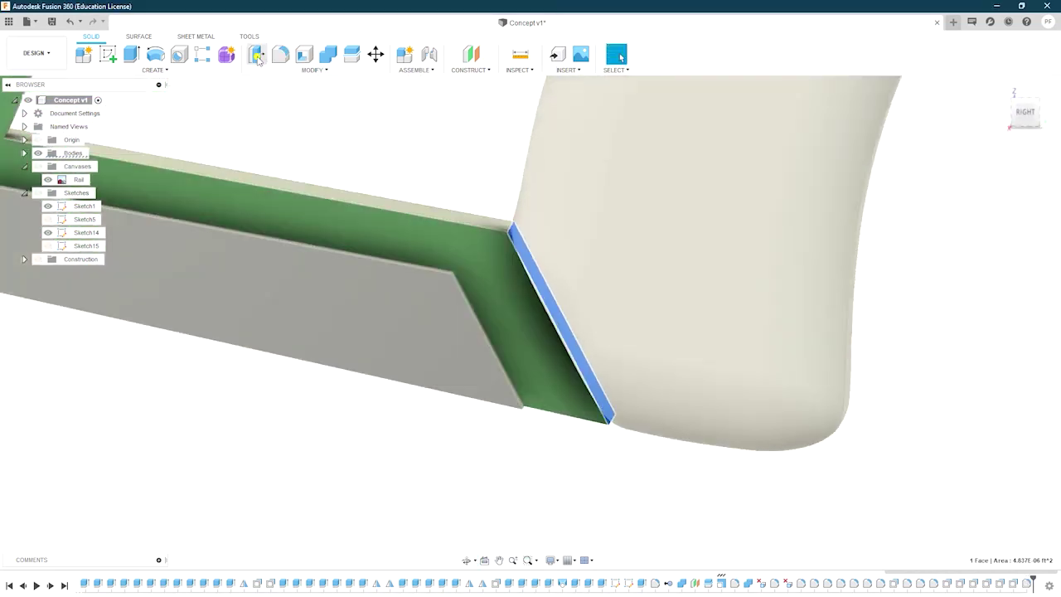
{"action": "left_click", "coordinate": [995, 218]}
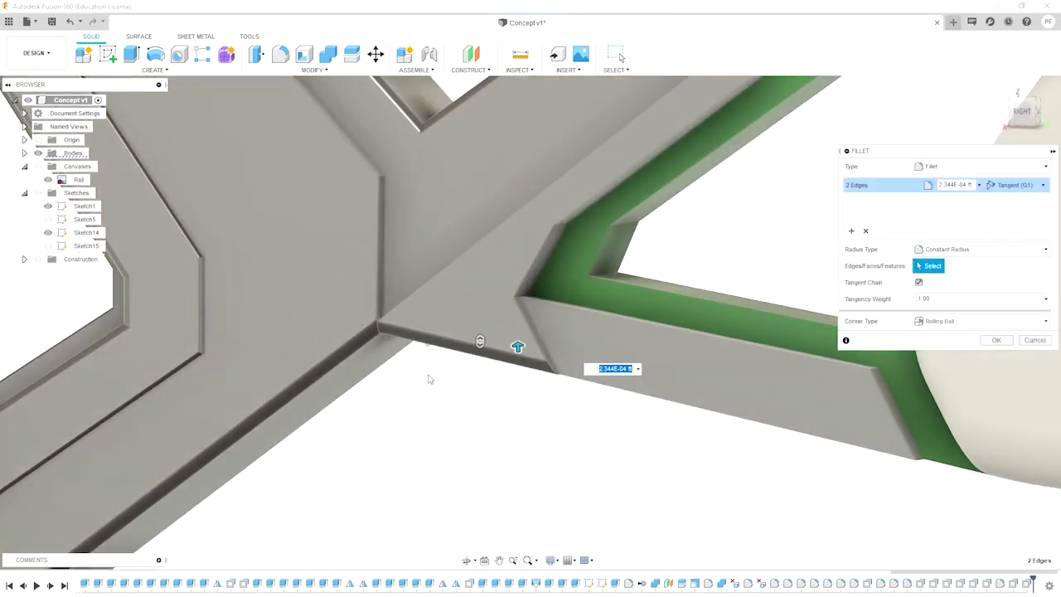
Step: Confirm the truss-edge fillet and pick the truss faces beside the grip
{"action": "left_click", "coordinate": [996, 340]}
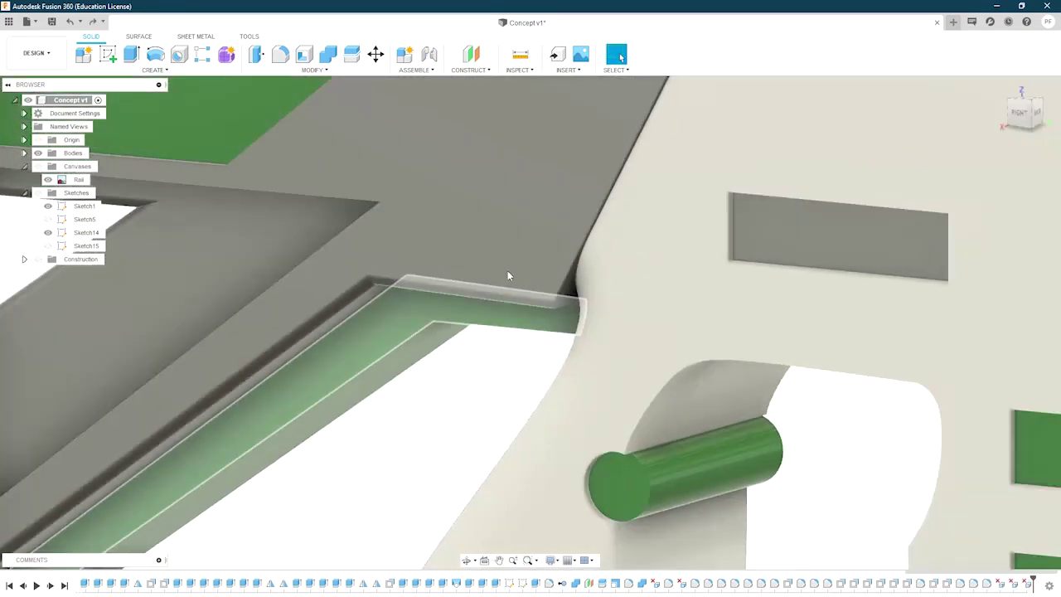
{"action": "left_click", "coordinate": [509, 277]}
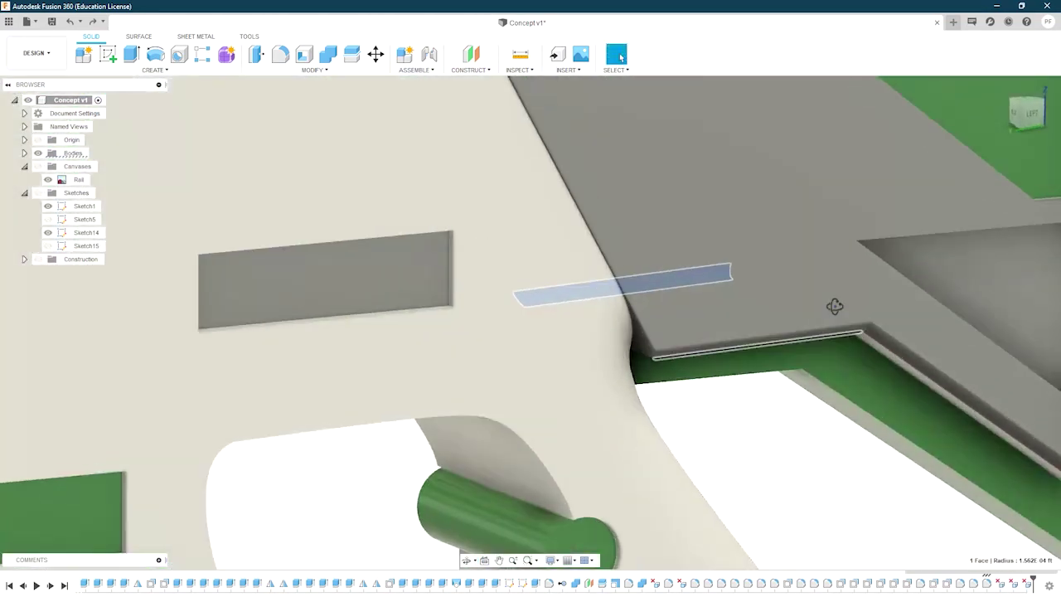
{"action": "left_click", "coordinate": [759, 329]}
{"action": "scroll", "coordinate": [693, 347], "scroll_direction": "down", "scroll_amount": 2}
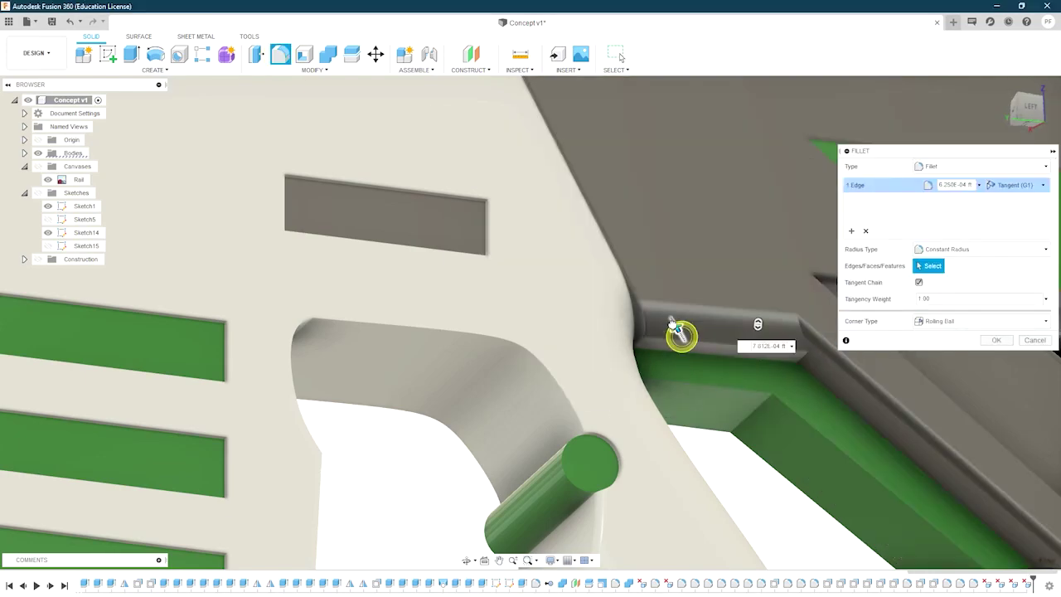
{"action": "middle_click_drag", "start_coordinate": [672, 320], "coordinate": [695, 334], "text": "shift"}
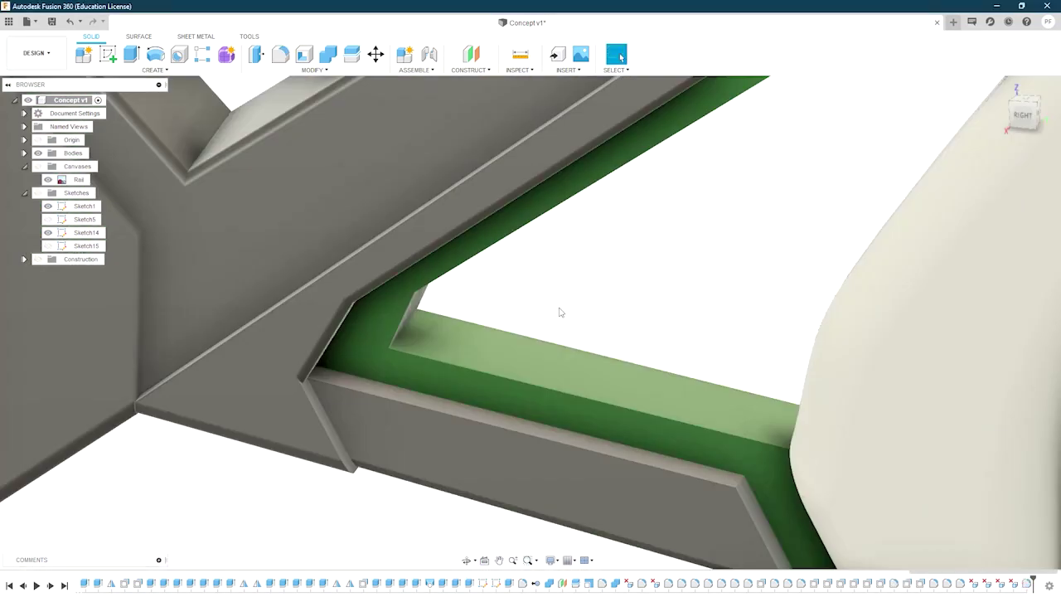
Step: Fillet the eight edges around the green rail opening at 7.812E-05 ft
{"action": "mouse_move", "coordinate": [431, 284]}
{"action": "middle_mouse_down", "text": "shift"}
{"action": "mouse_move", "coordinate": [616, 301]}
{"action": "mouse_move", "coordinate": [654, 285]}
{"action": "middle_mouse_up", "text": "shift"}
{"action": "middle_click_drag", "start_coordinate": [562, 317], "coordinate": [423, 412], "text": "shift"}
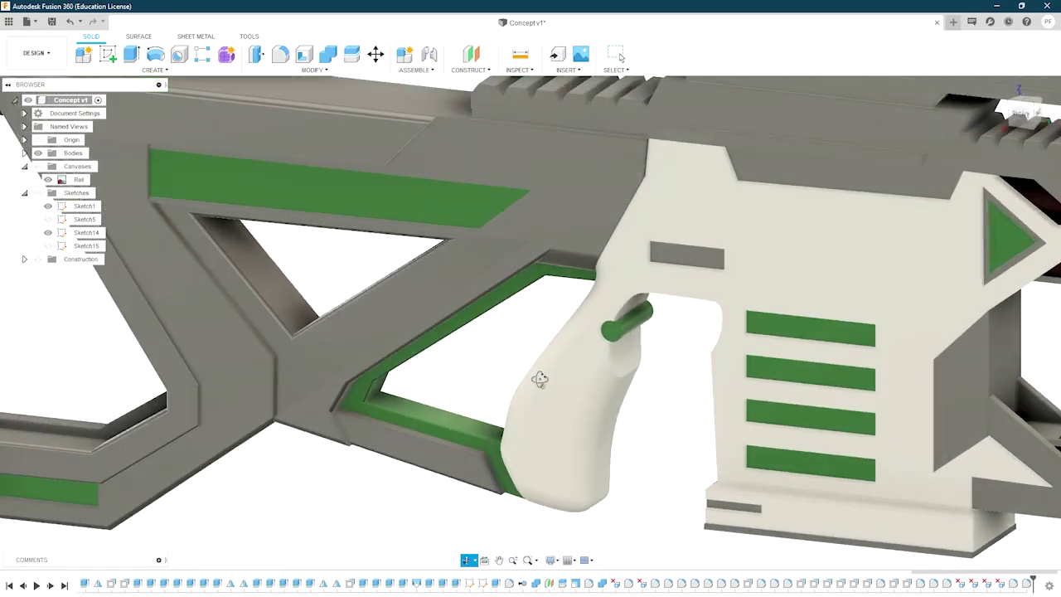
{"action": "mouse_move", "coordinate": [540, 379]}
{"action": "middle_mouse_down", "text": "shift"}
{"action": "mouse_move", "coordinate": [536, 339]}
{"action": "mouse_move", "coordinate": [492, 426]}
{"action": "middle_mouse_up", "text": "shift"}
{"action": "scroll", "coordinate": [493, 426], "scroll_direction": "up", "scroll_amount": 3}
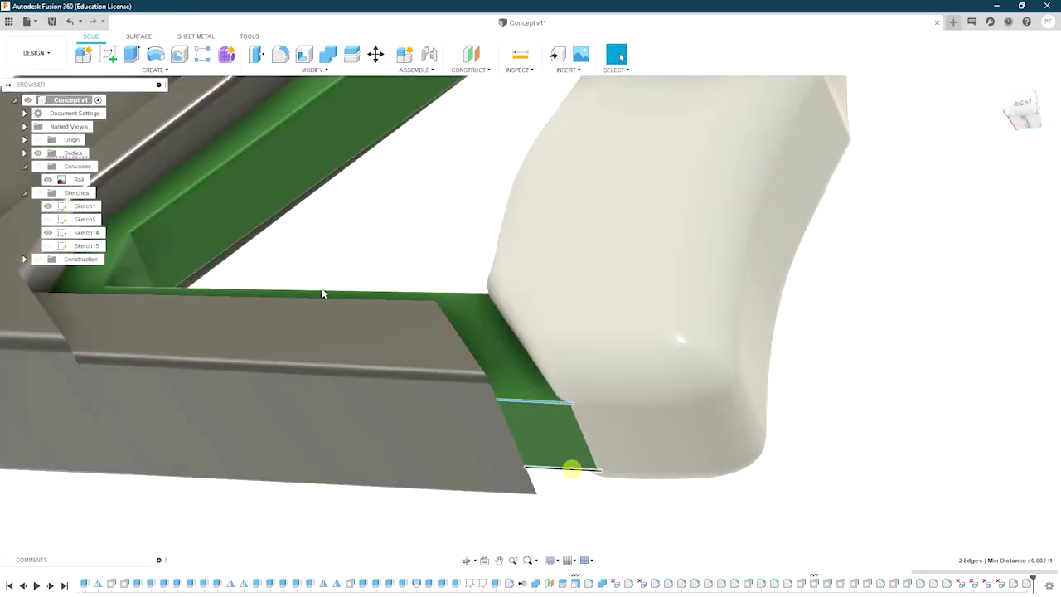
{"action": "scroll", "coordinate": [558, 352], "scroll_direction": "down", "scroll_amount": 5}
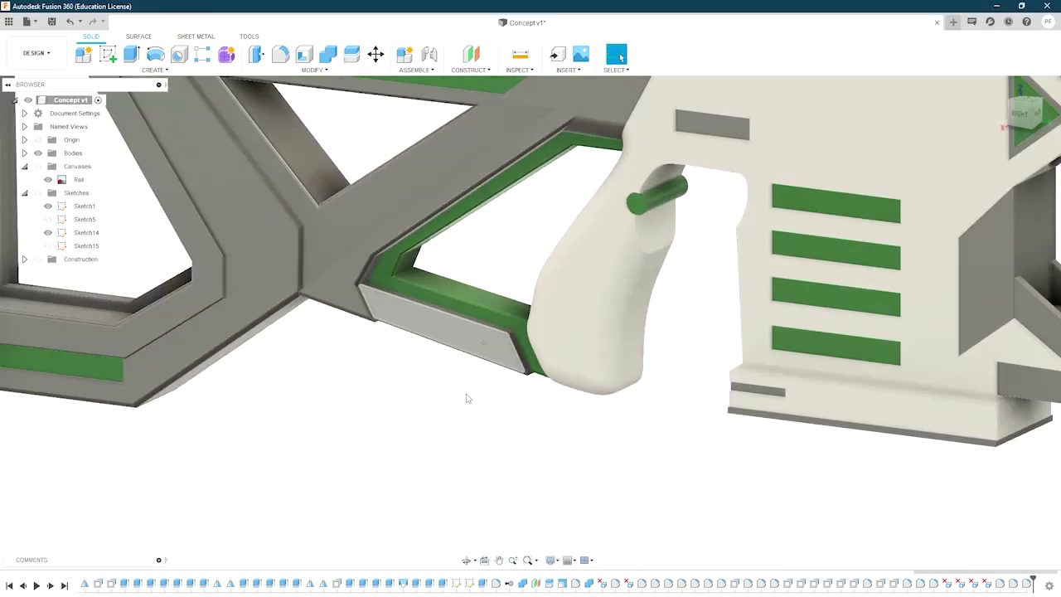
{"action": "mouse_move", "coordinate": [464, 398]}
{"action": "middle_mouse_down", "text": "shift"}
{"action": "mouse_move", "coordinate": [497, 438]}
{"action": "mouse_move", "coordinate": [576, 431]}
{"action": "middle_mouse_up", "text": "shift"}
{"action": "scroll", "coordinate": [435, 340], "scroll_direction": "up", "scroll_amount": 5}
{"action": "mouse_move", "coordinate": [434, 340]}
{"action": "middle_mouse_down", "text": "shift"}
{"action": "mouse_move", "coordinate": [428, 324]}
{"action": "mouse_move", "coordinate": [422, 345]}
{"action": "mouse_move", "coordinate": [194, 293]}
{"action": "mouse_move", "coordinate": [180, 196]}
{"action": "mouse_move", "coordinate": [229, 237]}
{"action": "mouse_move", "coordinate": [391, 431]}
{"action": "mouse_move", "coordinate": [377, 425]}
{"action": "middle_mouse_up", "text": "shift"}
{"action": "scroll", "coordinate": [194, 294], "scroll_direction": "down", "scroll_amount": 2}
{"action": "scroll", "coordinate": [223, 307], "scroll_direction": "up", "scroll_amount": 5}
Step: Begin a fillet on the stock truss edges and turn toward the diagonal face being offset
{"action": "scroll", "coordinate": [376, 425], "scroll_direction": "down", "scroll_amount": 5}
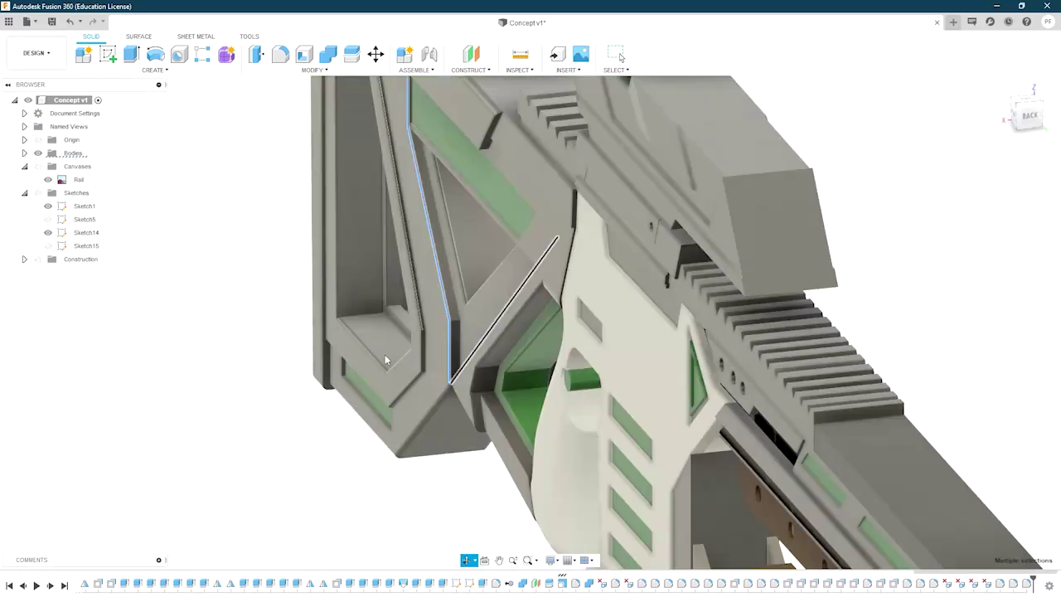
{"action": "scroll", "coordinate": [383, 352], "scroll_direction": "up", "scroll_amount": 5}
{"action": "mouse_move", "coordinate": [373, 368]}
{"action": "middle_mouse_down", "text": "shift"}
{"action": "mouse_move", "coordinate": [321, 259]}
{"action": "mouse_move", "coordinate": [422, 172]}
{"action": "middle_mouse_up", "text": "shift"}
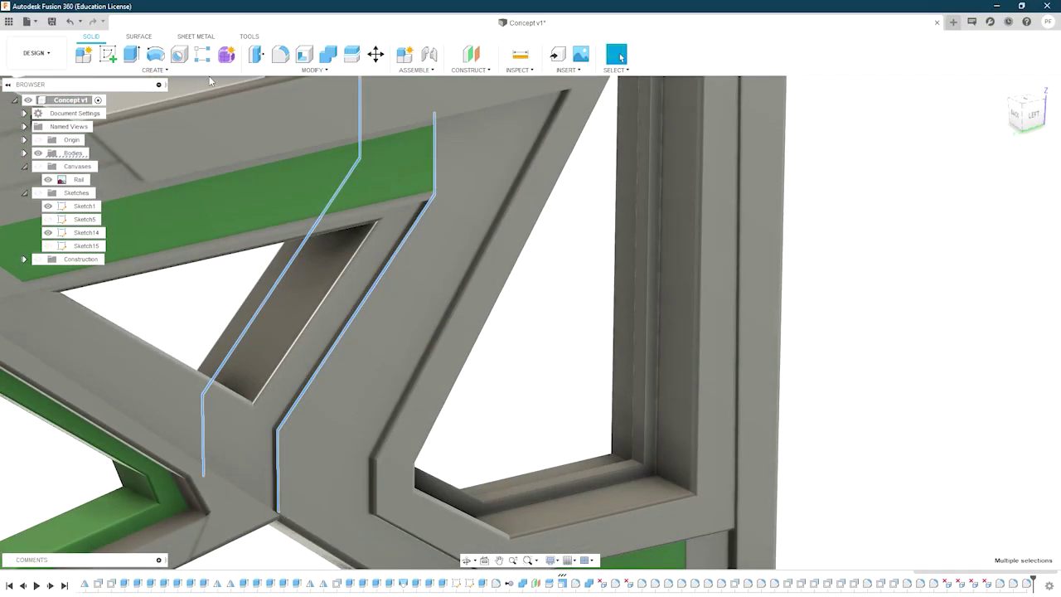
{"action": "key", "text": "f"}
{"action": "scroll", "coordinate": [373, 208], "scroll_direction": "up", "scroll_amount": 3}
{"action": "scroll", "coordinate": [369, 220], "scroll_direction": "up", "scroll_amount": 3}
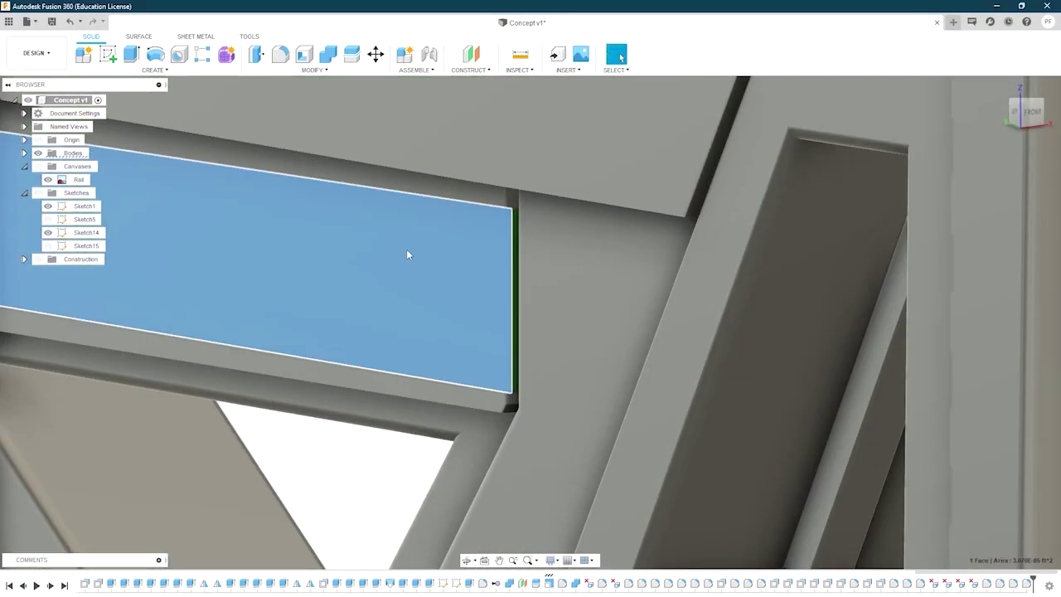
{"action": "middle_click_drag", "start_coordinate": [495, 290], "coordinate": [335, 283], "text": "shift"}
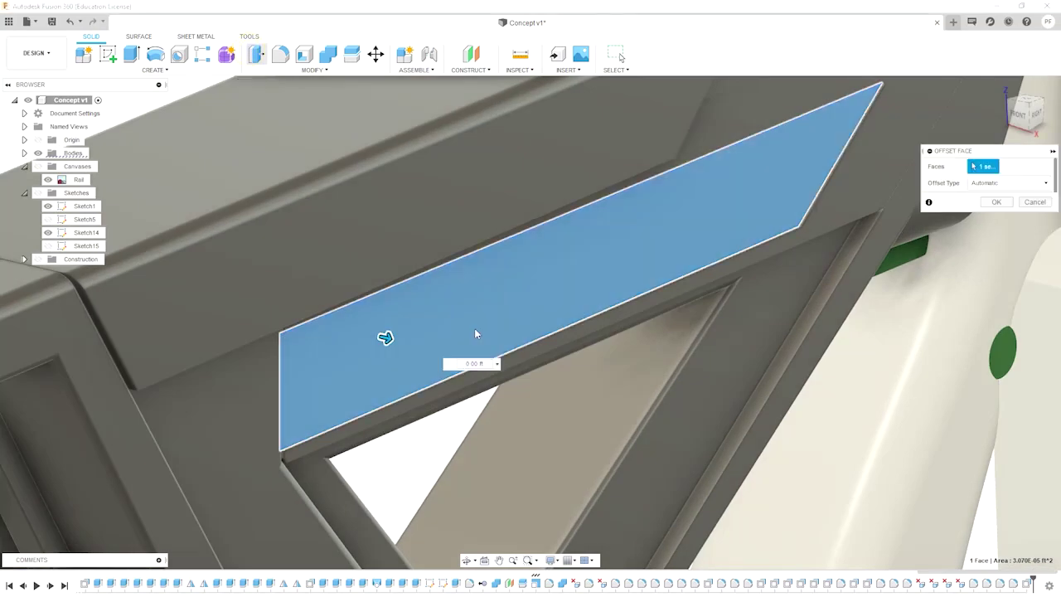
{"action": "middle_click_drag", "start_coordinate": [408, 370], "coordinate": [549, 334], "text": "shift"}
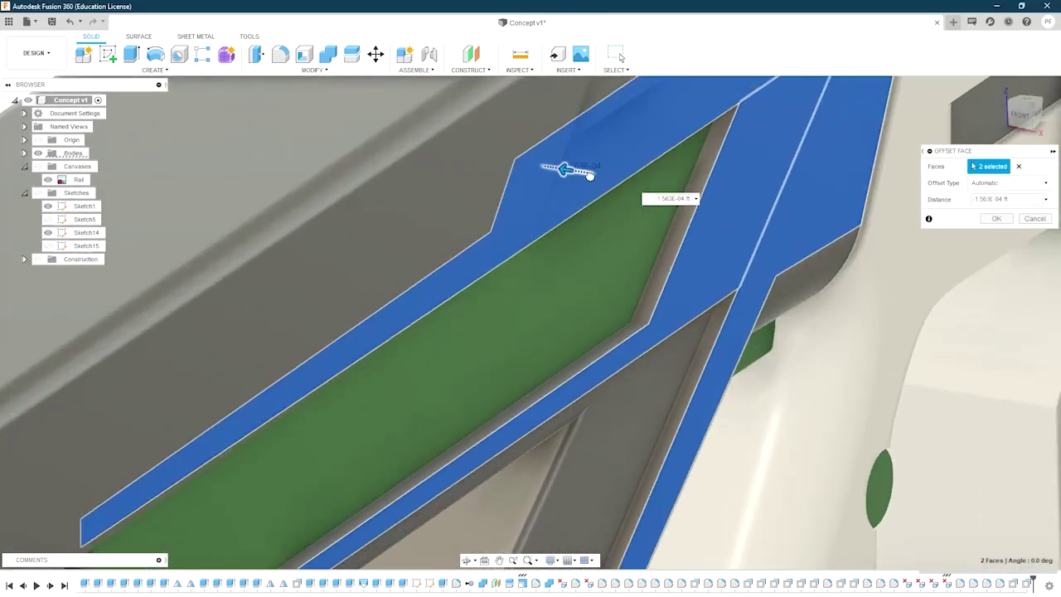
{"action": "scroll", "coordinate": [562, 209], "scroll_direction": "up", "scroll_amount": 3}
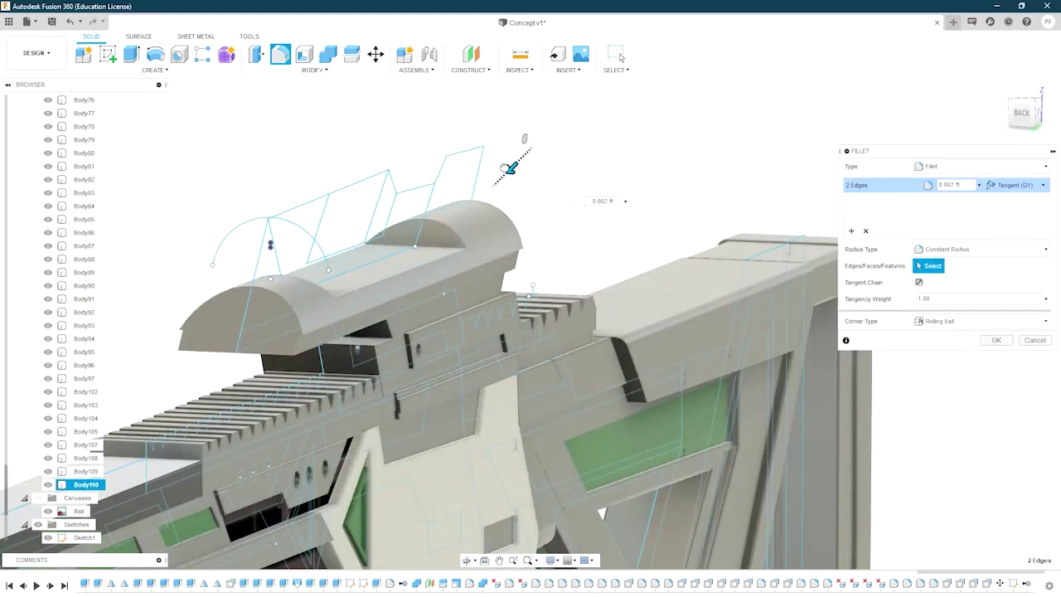
Step: Rotate the upper rail's slanted front face about -38 deg around its top edge
{"action": "mouse_move", "coordinate": [504, 166]}
{"action": "middle_mouse_down", "text": "shift"}
{"action": "mouse_move", "coordinate": [114, 267]}
{"action": "mouse_move", "coordinate": [243, 246]}
{"action": "mouse_move", "coordinate": [363, 208]}
{"action": "middle_mouse_up", "text": "shift"}
{"action": "scroll", "coordinate": [445, 185], "scroll_direction": "up", "scroll_amount": 5}
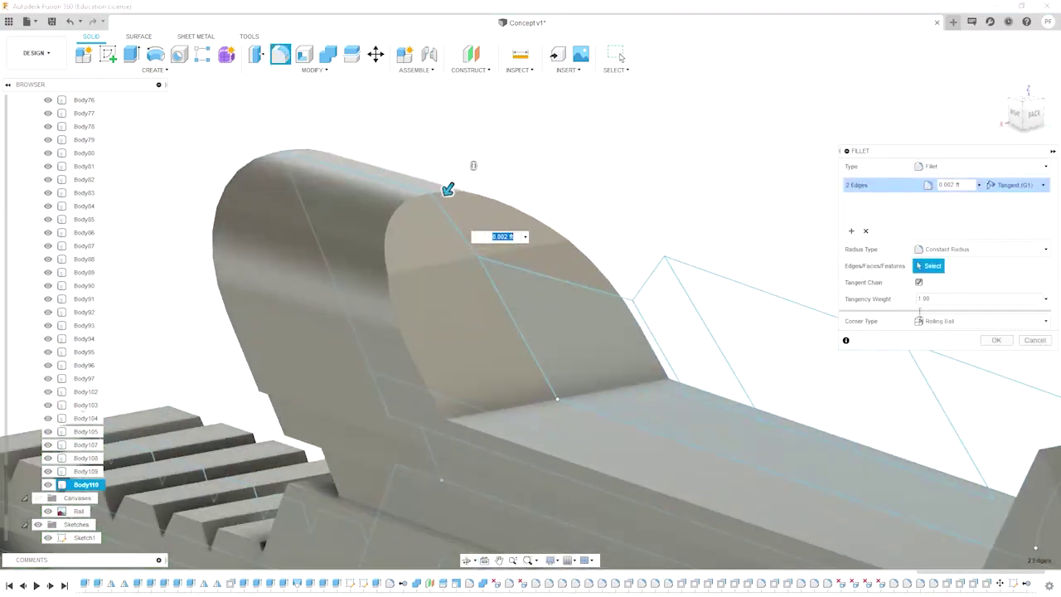
{"action": "middle_click_drag", "start_coordinate": [445, 185], "coordinate": [423, 238], "text": "shift"}
{"action": "middle_click_drag", "start_coordinate": [810, 229], "coordinate": [388, 356], "text": "shift"}
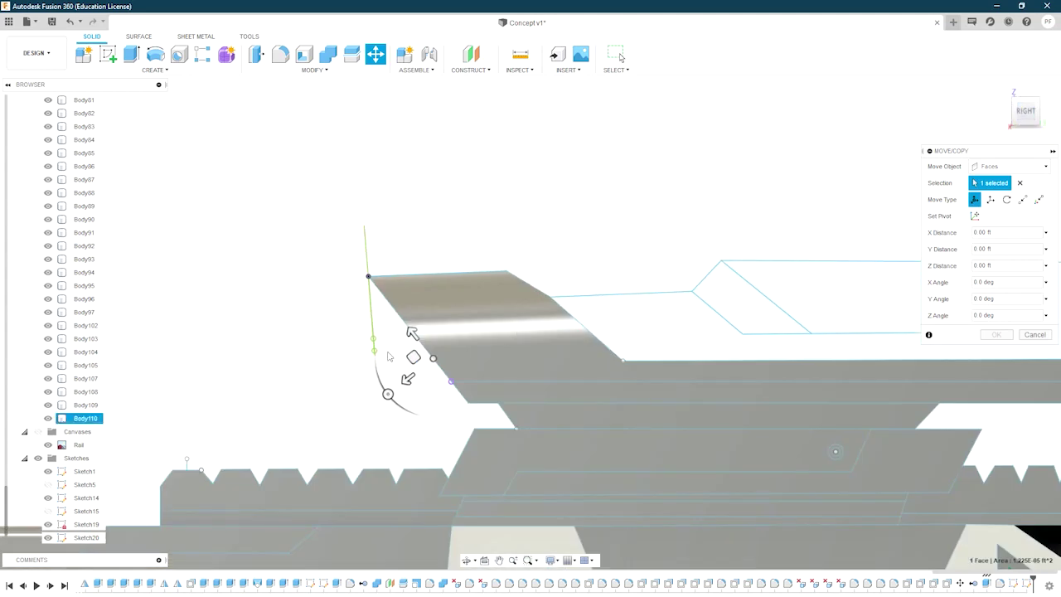
{"action": "scroll", "coordinate": [375, 355], "scroll_direction": "up", "scroll_amount": 3}
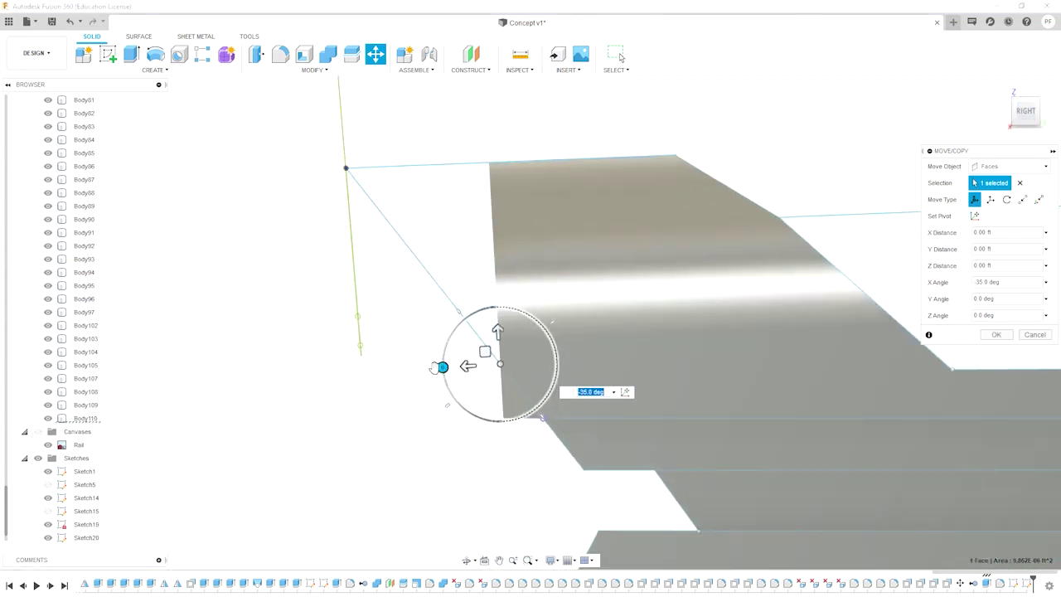
{"action": "scroll", "coordinate": [434, 367], "scroll_direction": "up", "scroll_amount": 2}
{"action": "scroll", "coordinate": [508, 351], "scroll_direction": "up", "scroll_amount": 2}
{"action": "type", "text": "-36"}
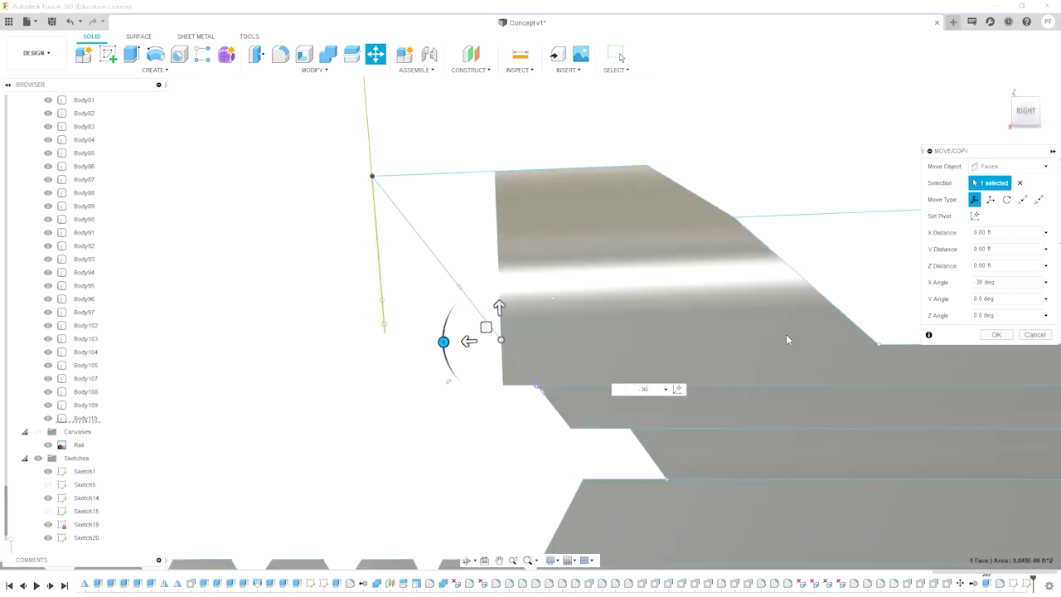
{"action": "left_click", "coordinate": [995, 335]}
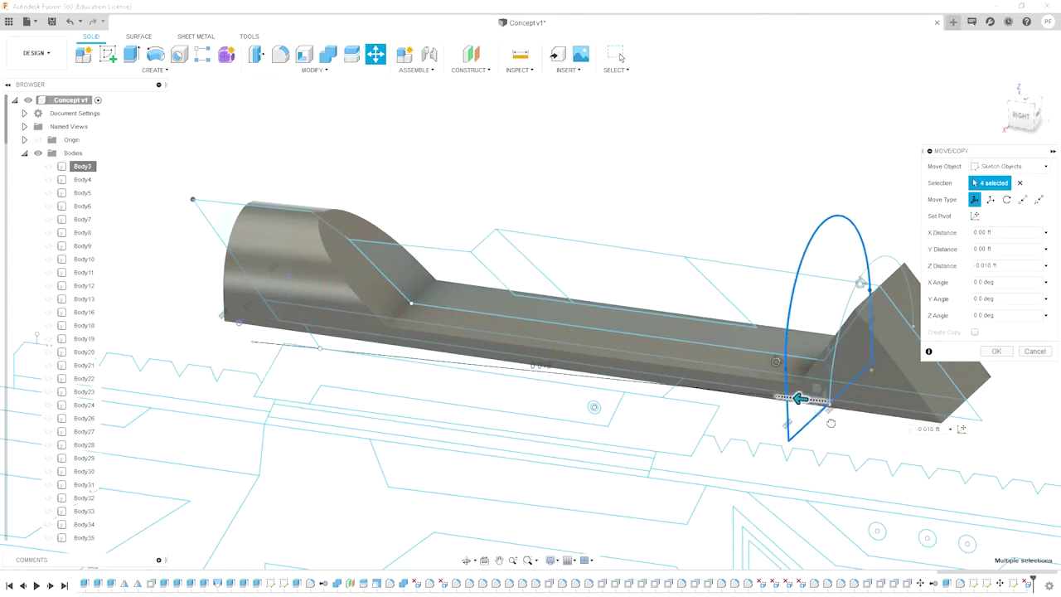
Step: Shift the arch sketch curves, add lines, and cut the arch profile 0.028 ft through the scope
{"action": "left_click", "coordinate": [997, 351]}
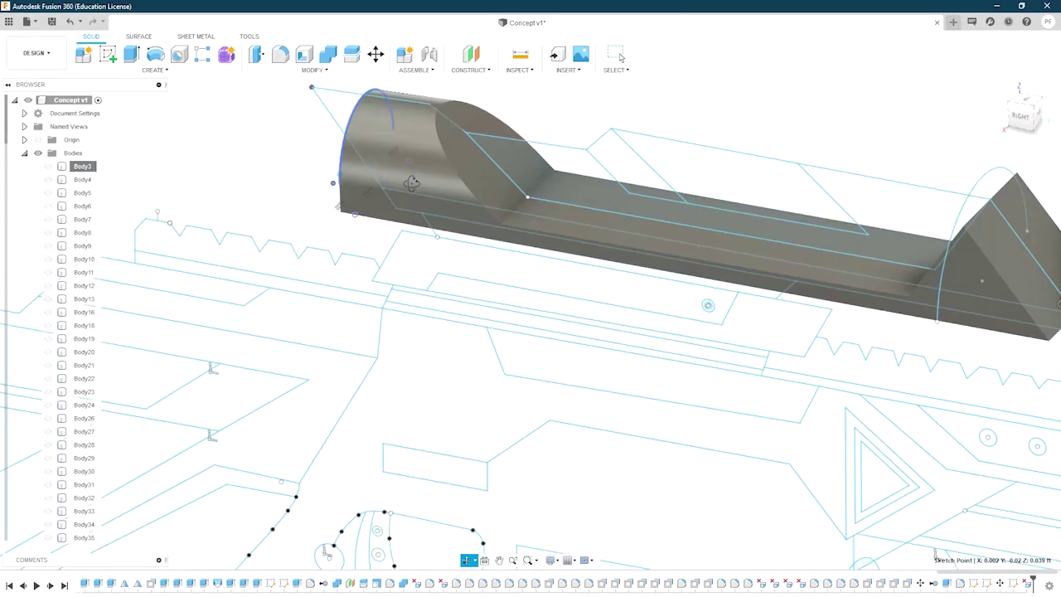
{"action": "scroll", "coordinate": [289, 261], "scroll_direction": "down", "scroll_amount": 2}
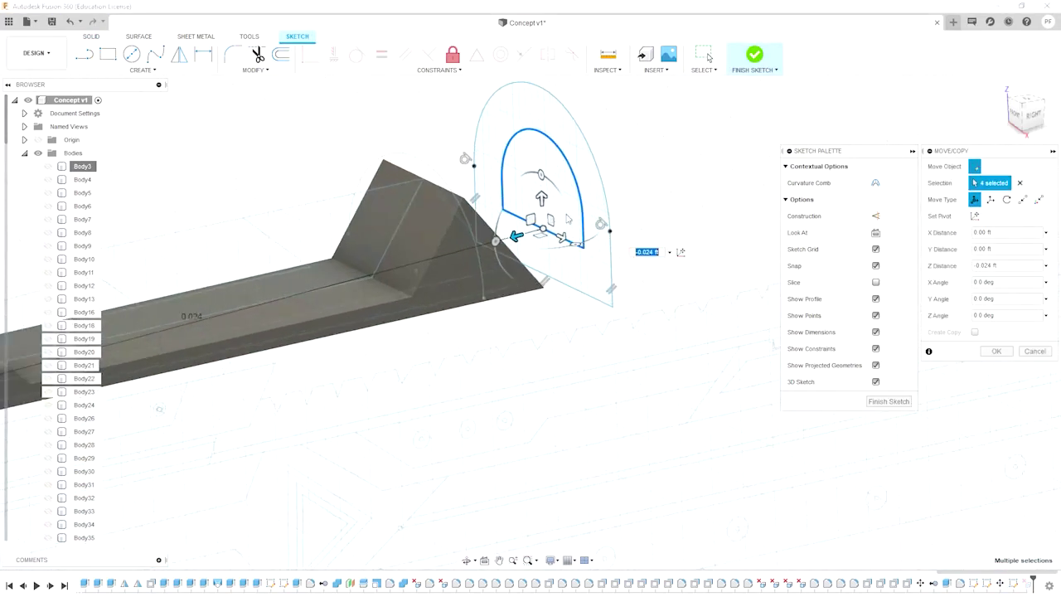
{"action": "middle_click_drag", "start_coordinate": [568, 218], "coordinate": [950, 347], "text": "shift"}
{"action": "key", "text": "l"}
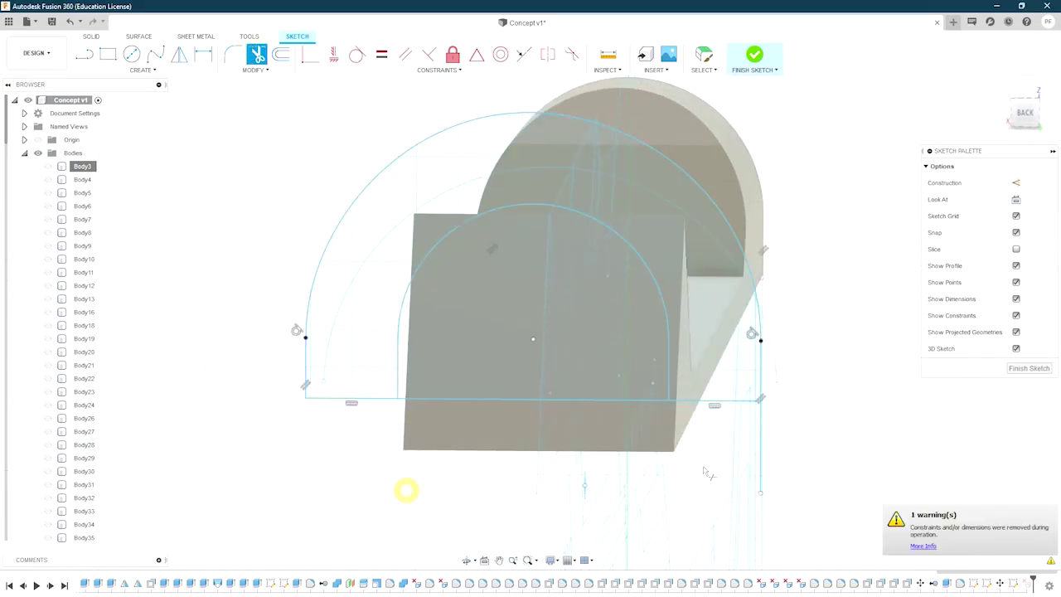
{"action": "left_click", "coordinate": [687, 289]}
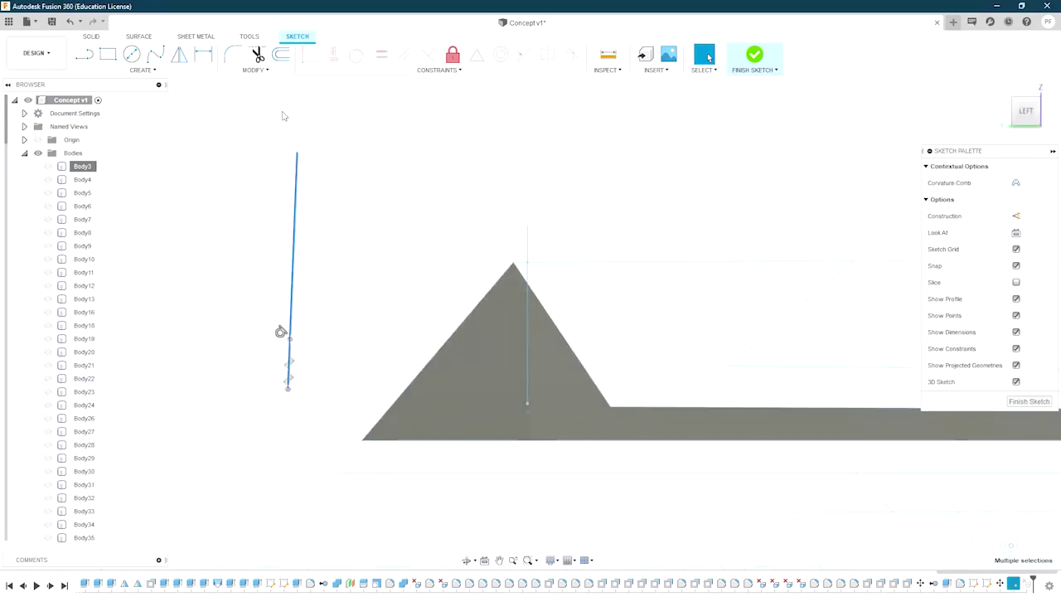
{"action": "key", "text": "e"}
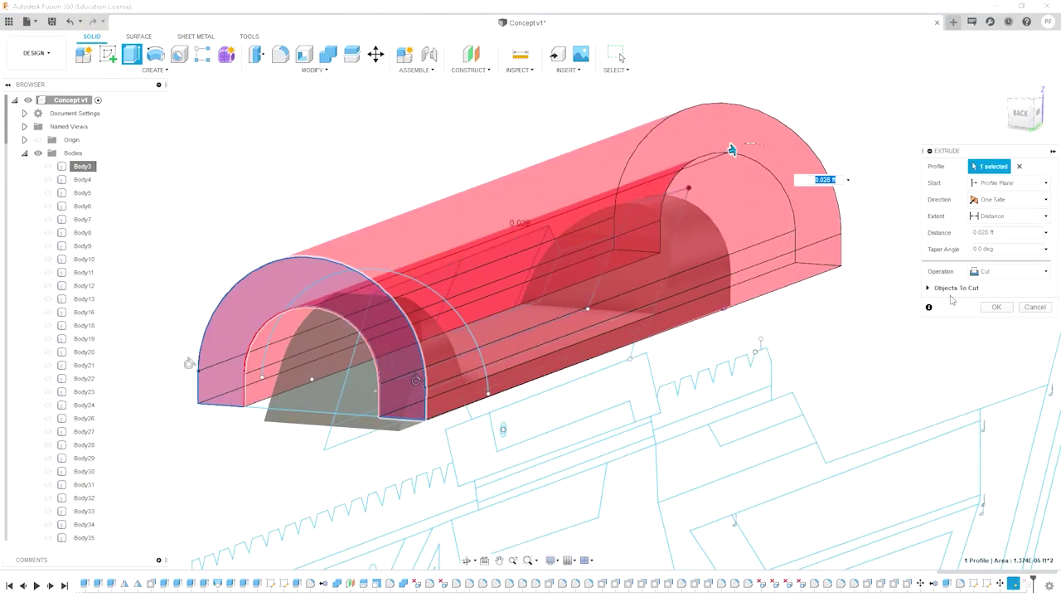
{"action": "key", "text": "Return"}
Step: Extrude the thin panel profile as a symmetric Join along the scope's top
{"action": "mouse_move", "coordinate": [952, 300]}
{"action": "middle_mouse_down", "text": "shift"}
{"action": "mouse_move", "coordinate": [753, 265]}
{"action": "mouse_move", "coordinate": [699, 268]}
{"action": "middle_mouse_up", "text": "shift"}
{"action": "left_click", "coordinate": [729, 324]}
{"action": "middle_click_drag", "start_coordinate": [730, 324], "coordinate": [54, 408], "text": "shift"}
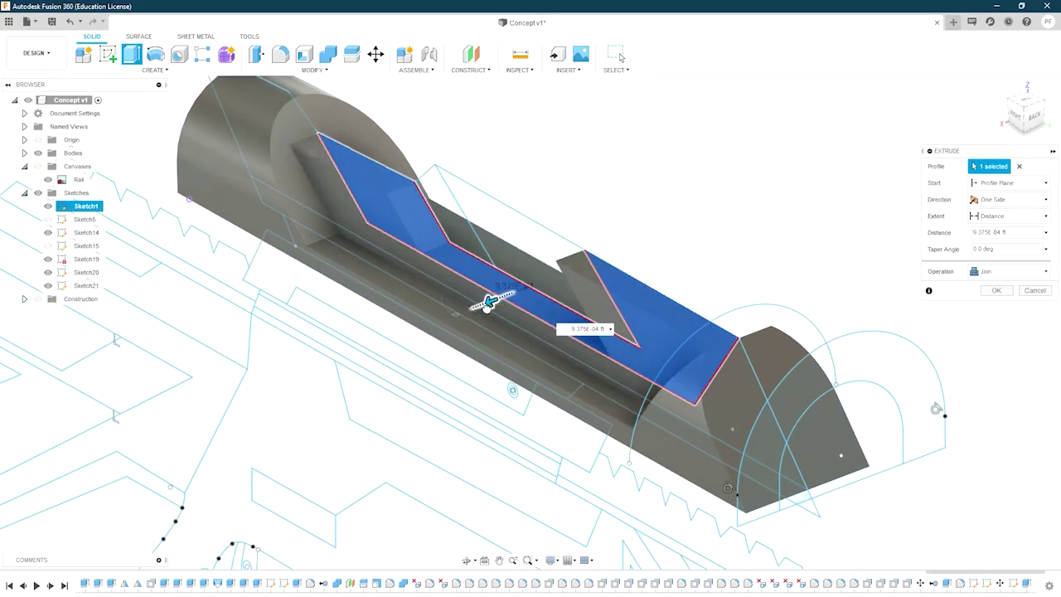
{"action": "mouse_move", "coordinate": [474, 352]}
{"action": "middle_mouse_down", "text": "shift"}
{"action": "mouse_move", "coordinate": [388, 184]}
{"action": "mouse_move", "coordinate": [345, 260]}
{"action": "middle_mouse_up", "text": "shift"}
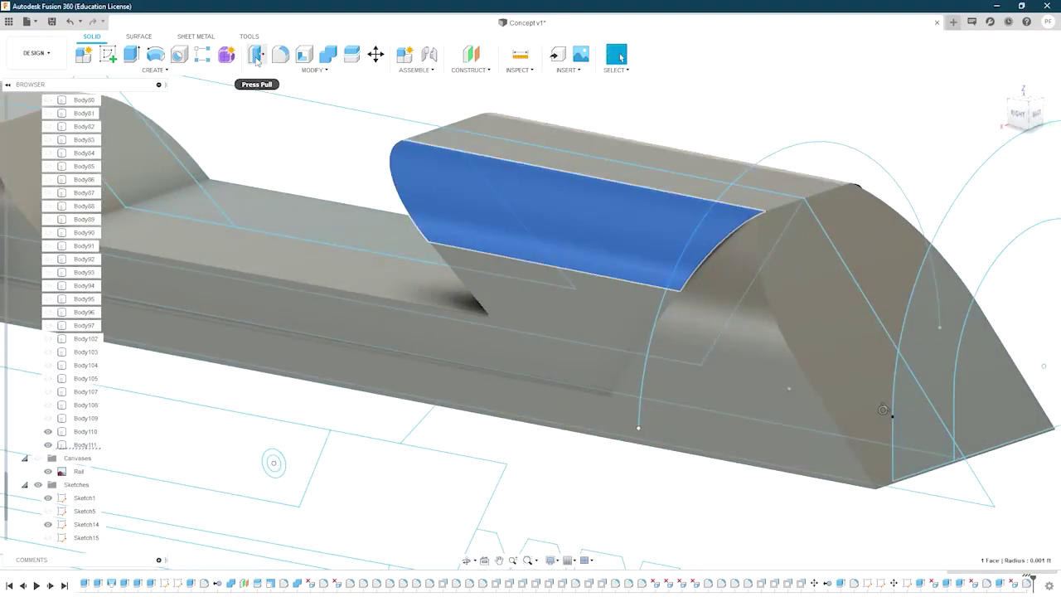
Step: Offset the scope's curved end face and its rounded bump face
{"action": "left_click", "coordinate": [257, 55]}
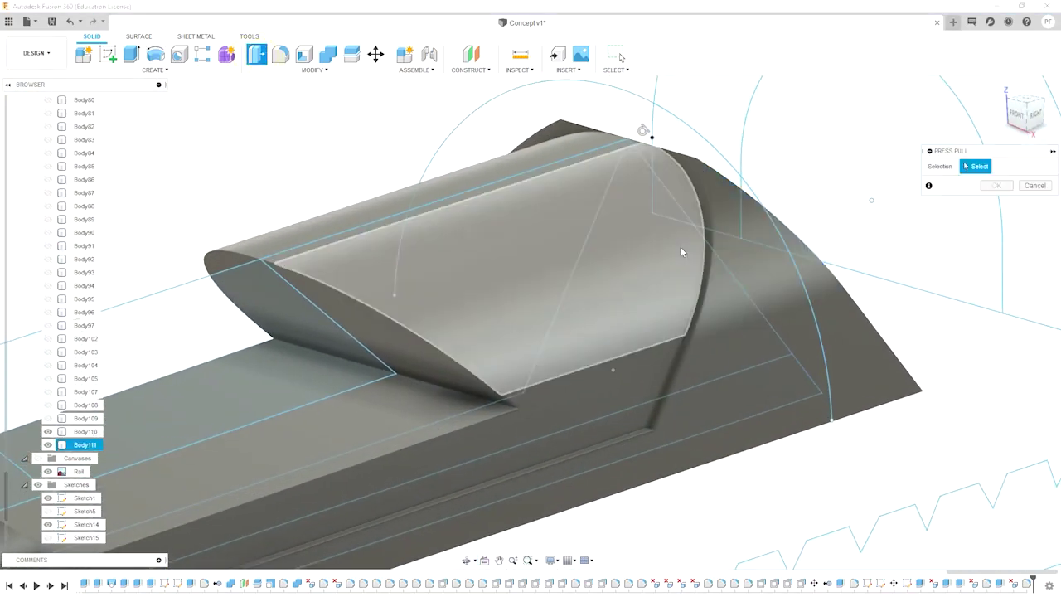
{"action": "left_click", "coordinate": [779, 242]}
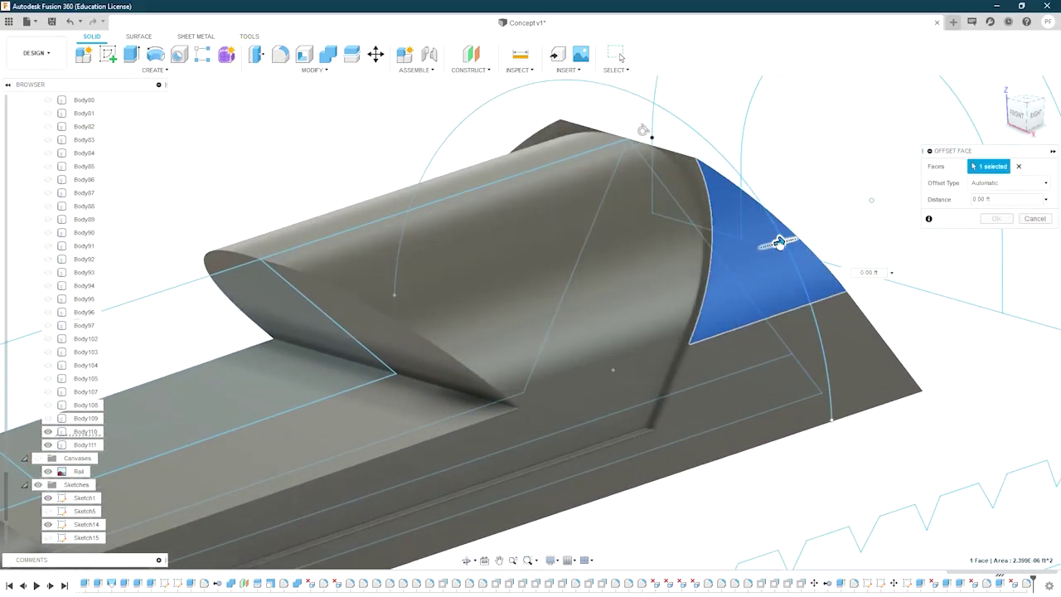
{"action": "mouse_move", "coordinate": [779, 242]}
{"action": "middle_mouse_down", "text": "shift"}
{"action": "mouse_move", "coordinate": [459, 169]}
{"action": "mouse_move", "coordinate": [653, 334]}
{"action": "mouse_move", "coordinate": [585, 307]}
{"action": "middle_mouse_up", "text": "shift"}
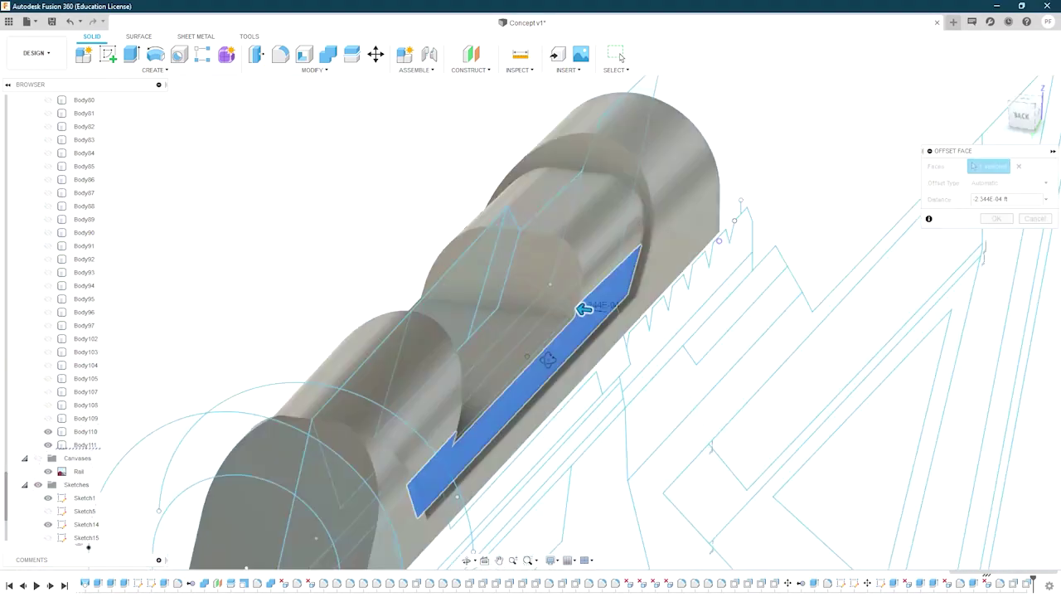
{"action": "key", "text": "Escape"}
{"action": "left_click", "coordinate": [539, 239]}
{"action": "mouse_move", "coordinate": [539, 239]}
{"action": "middle_mouse_down", "text": "shift"}
{"action": "mouse_move", "coordinate": [477, 233]}
{"action": "mouse_move", "coordinate": [544, 189]}
{"action": "middle_mouse_up", "text": "shift"}
{"action": "key", "text": "q"}
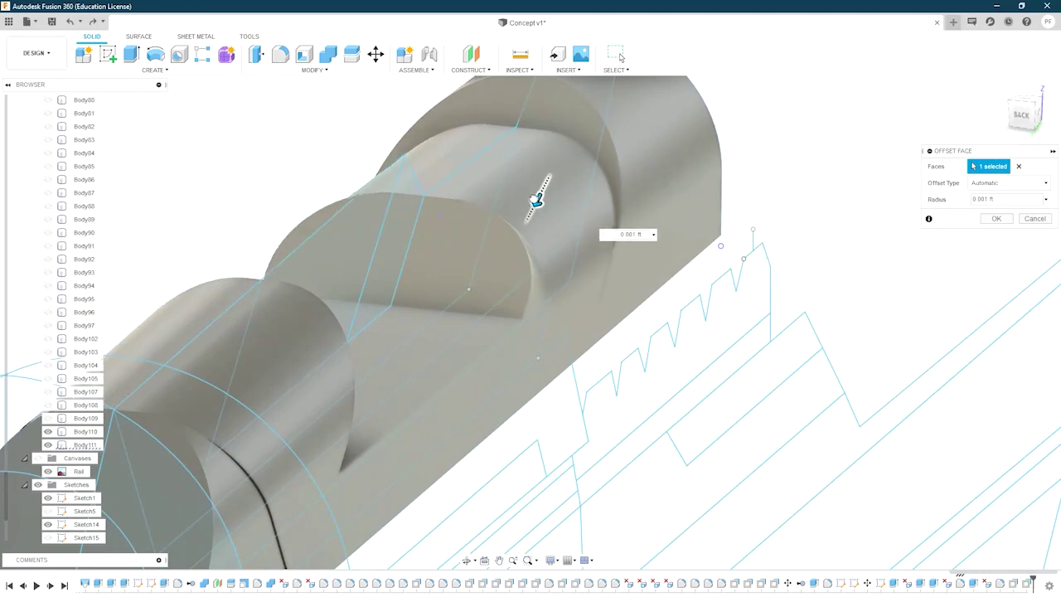
{"action": "key", "text": "Return"}
{"action": "middle_click_drag", "start_coordinate": [934, 222], "coordinate": [429, 307], "text": "shift"}
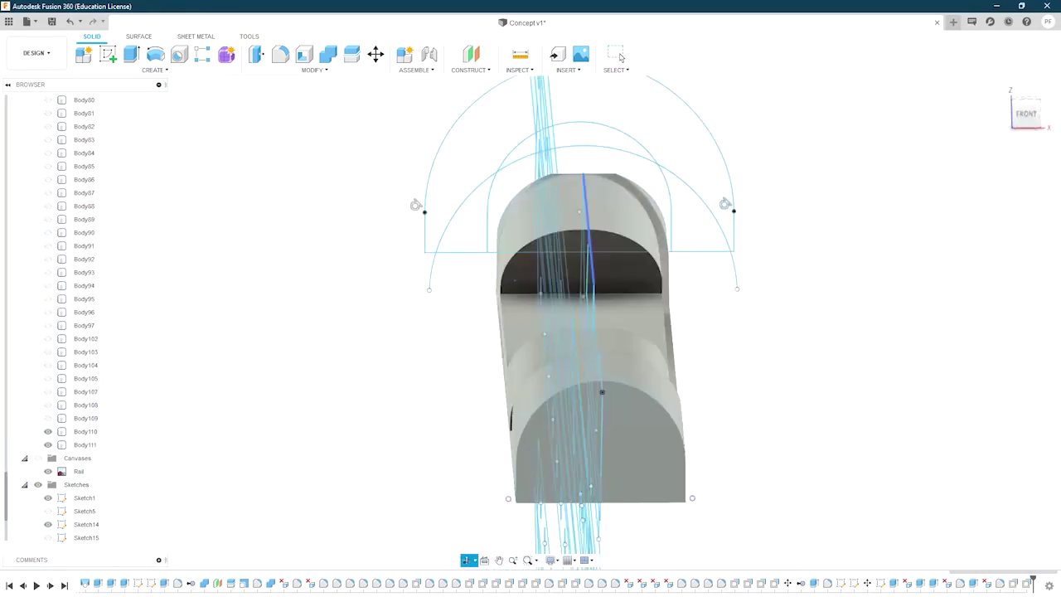
{"action": "scroll", "coordinate": [332, 340], "scroll_direction": "up", "scroll_amount": 2}
Step: Sketch a triangle on the scope face and extrude it as a cut
{"action": "left_click", "coordinate": [218, 379]}
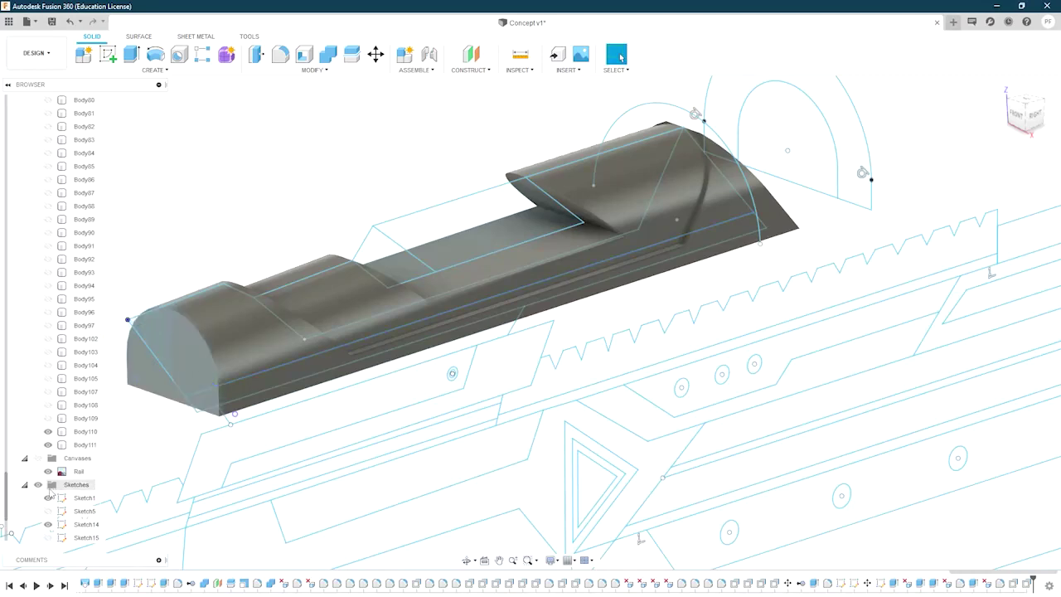
{"action": "left_click", "coordinate": [1038, 116]}
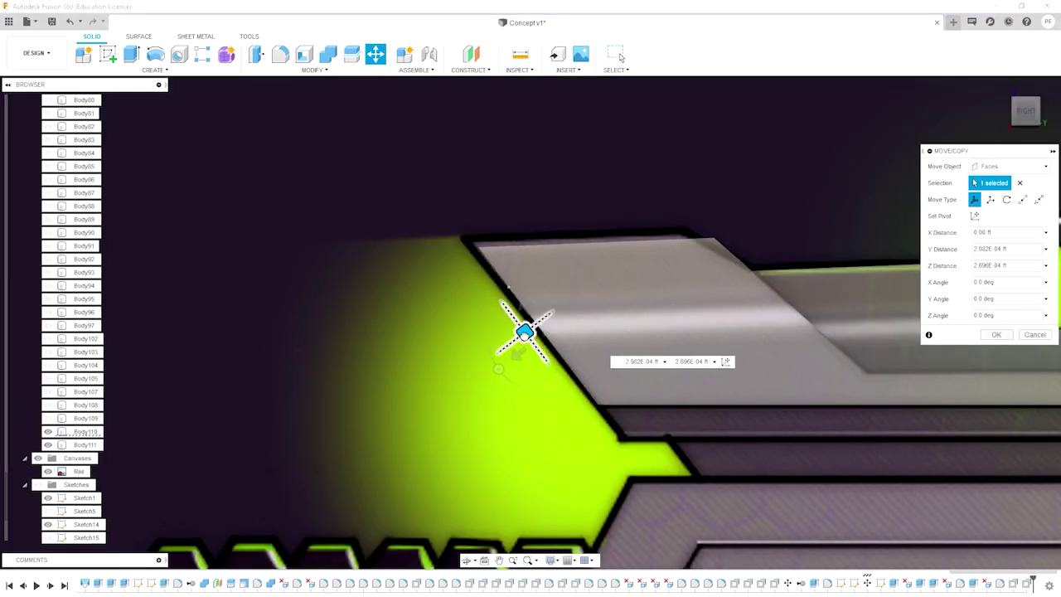
{"action": "scroll", "coordinate": [496, 369], "scroll_direction": "up", "scroll_amount": 3}
{"action": "scroll", "coordinate": [560, 319], "scroll_direction": "down", "scroll_amount": 3}
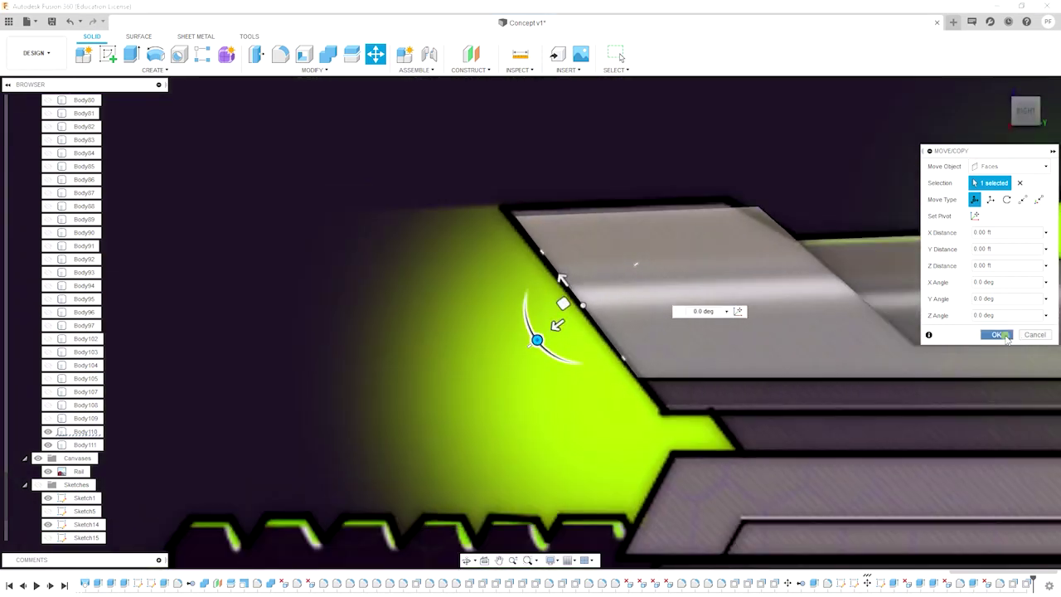
{"action": "key", "text": "Escape"}
{"action": "scroll", "coordinate": [489, 282], "scroll_direction": "up", "scroll_amount": 3}
{"action": "left_click", "coordinate": [450, 276]}
{"action": "left_click", "coordinate": [107, 54]}
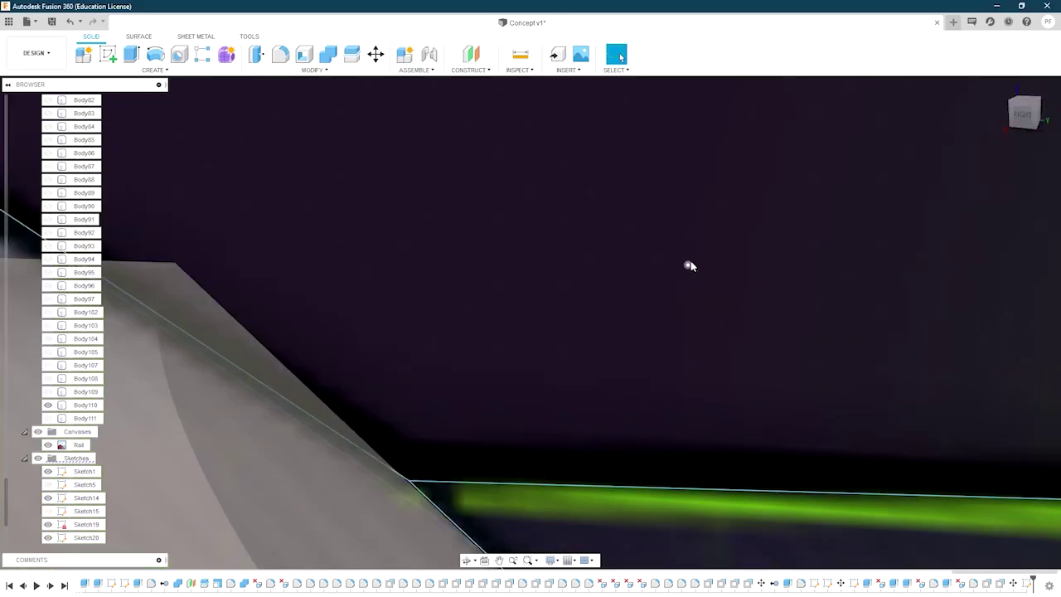
{"action": "left_click", "coordinate": [466, 289]}
{"action": "key", "text": "e"}
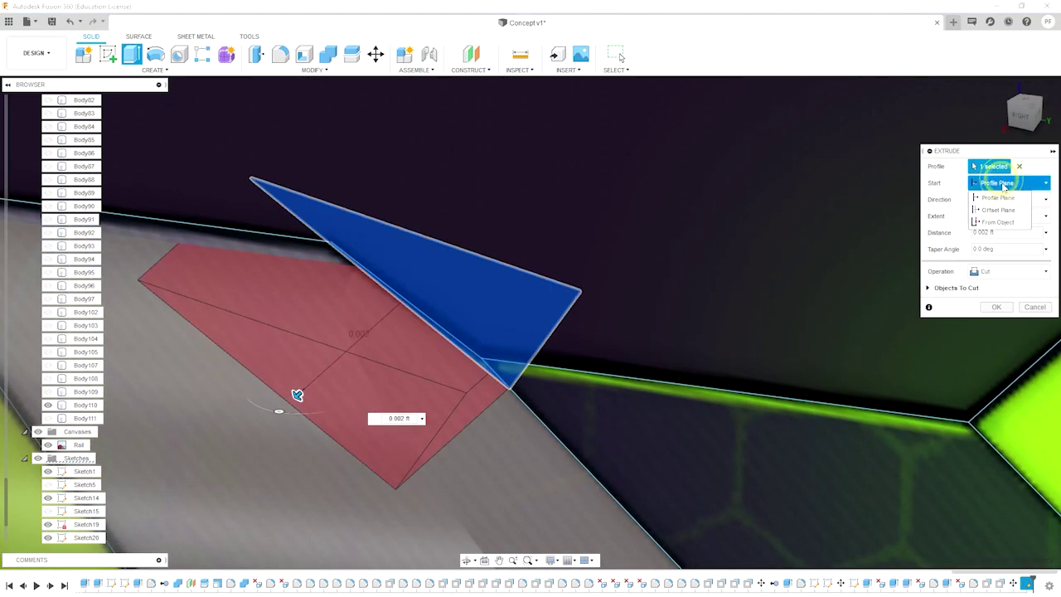
{"action": "key", "text": "Return"}
{"action": "mouse_move", "coordinate": [465, 261]}
{"action": "middle_mouse_down", "text": "shift"}
{"action": "mouse_move", "coordinate": [454, 259]}
{"action": "mouse_move", "coordinate": [656, 235]}
{"action": "middle_mouse_up", "text": "shift"}
Step: Extrude a thin flat plate from the top face profile and fillet two edges 0.002 ft
{"action": "left_click", "coordinate": [769, 296]}
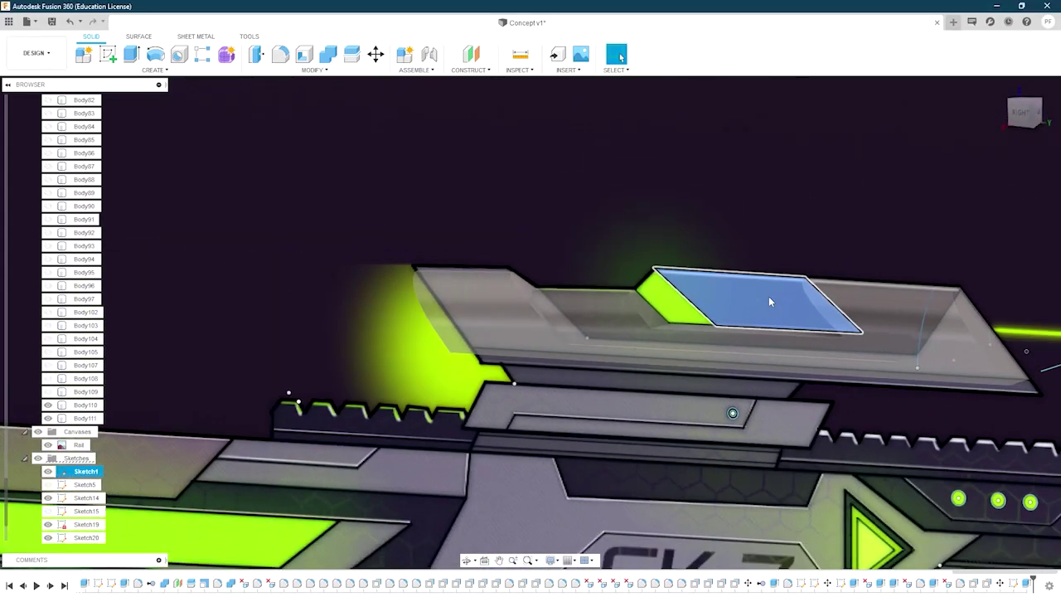
{"action": "key", "text": "e"}
{"action": "key", "text": "Return"}
{"action": "middle_click_drag", "start_coordinate": [860, 296], "coordinate": [649, 289], "text": "shift"}
{"action": "middle_click_drag", "start_coordinate": [4, 446], "coordinate": [587, 310], "text": "shift"}
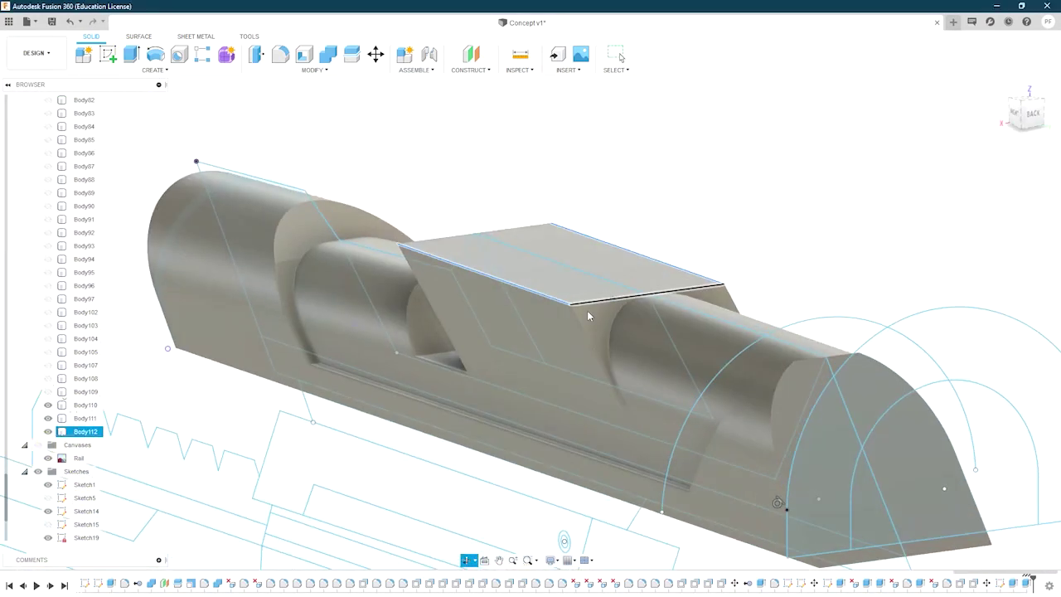
{"action": "scroll", "coordinate": [587, 310], "scroll_direction": "up", "scroll_amount": 3}
{"action": "scroll", "coordinate": [652, 301], "scroll_direction": "up", "scroll_amount": 5}
{"action": "left_click_drag", "start_coordinate": [652, 301], "coordinate": [645, 308]}
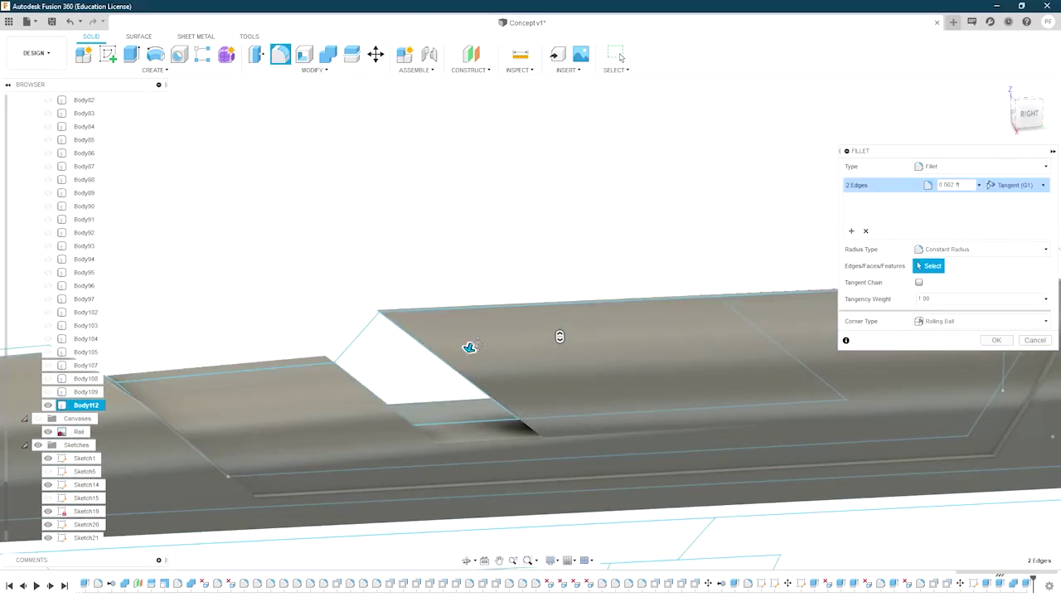
{"action": "mouse_move", "coordinate": [560, 336]}
{"action": "middle_mouse_down", "text": "shift"}
{"action": "mouse_move", "coordinate": [577, 341]}
{"action": "mouse_move", "coordinate": [398, 268]}
{"action": "mouse_move", "coordinate": [501, 280]}
{"action": "mouse_move", "coordinate": [386, 225]}
{"action": "mouse_move", "coordinate": [359, 346]}
{"action": "middle_mouse_up", "text": "shift"}
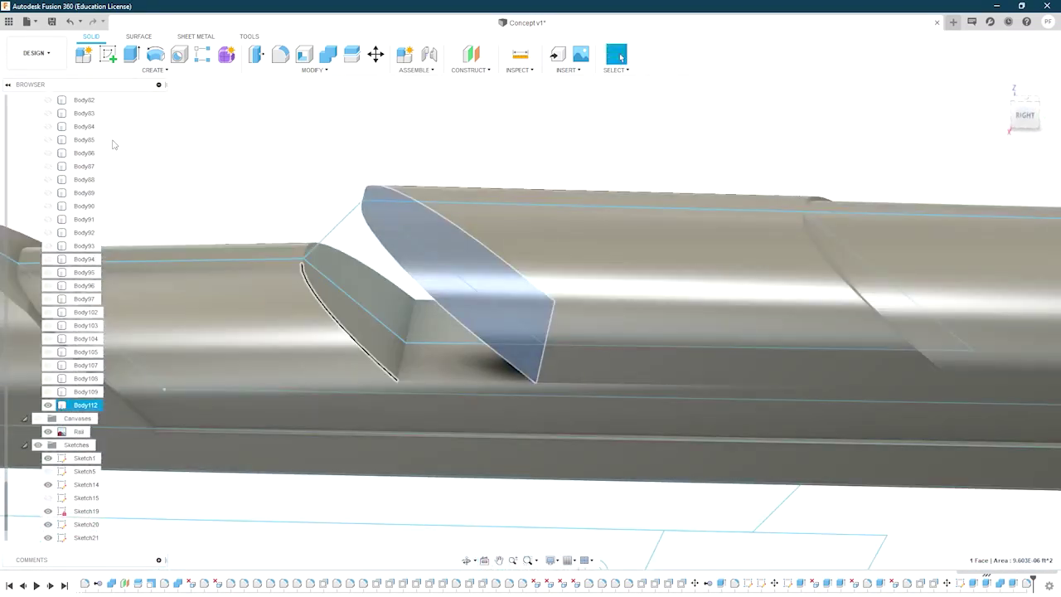
Step: Begin a loft through Sketch28's arch-shaped profiles
{"action": "left_click", "coordinate": [154, 69]}
{"action": "left_click", "coordinate": [107, 178]}
{"action": "left_click", "coordinate": [362, 330]}
{"action": "left_click", "coordinate": [655, 334]}
{"action": "left_click", "coordinate": [921, 370]}
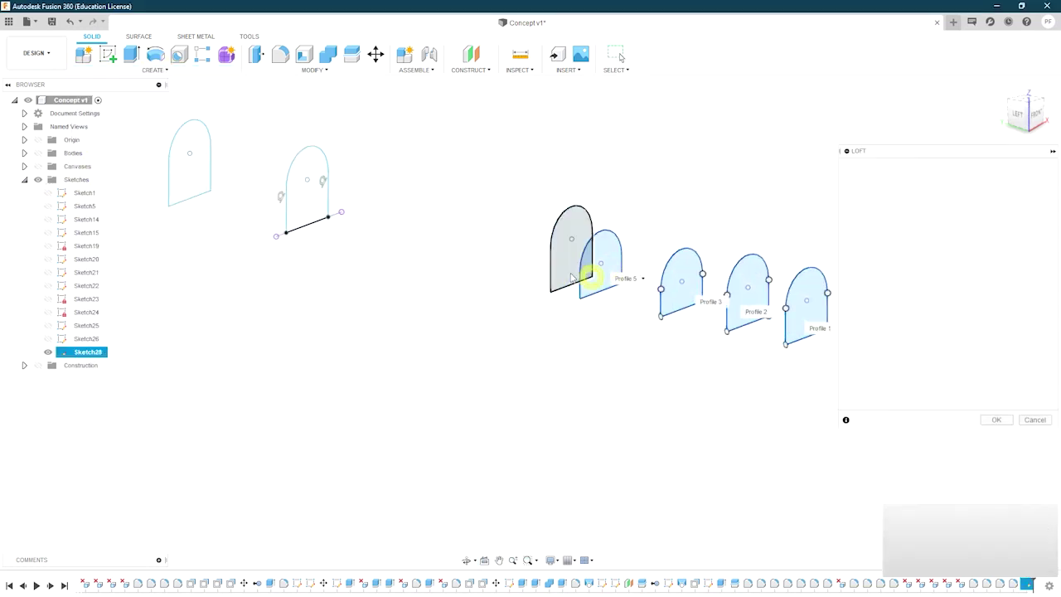
Step: Show the rifle bodies again and pick an arch curve to check the seven-profile scope loft
{"action": "left_click", "coordinate": [37, 152]}
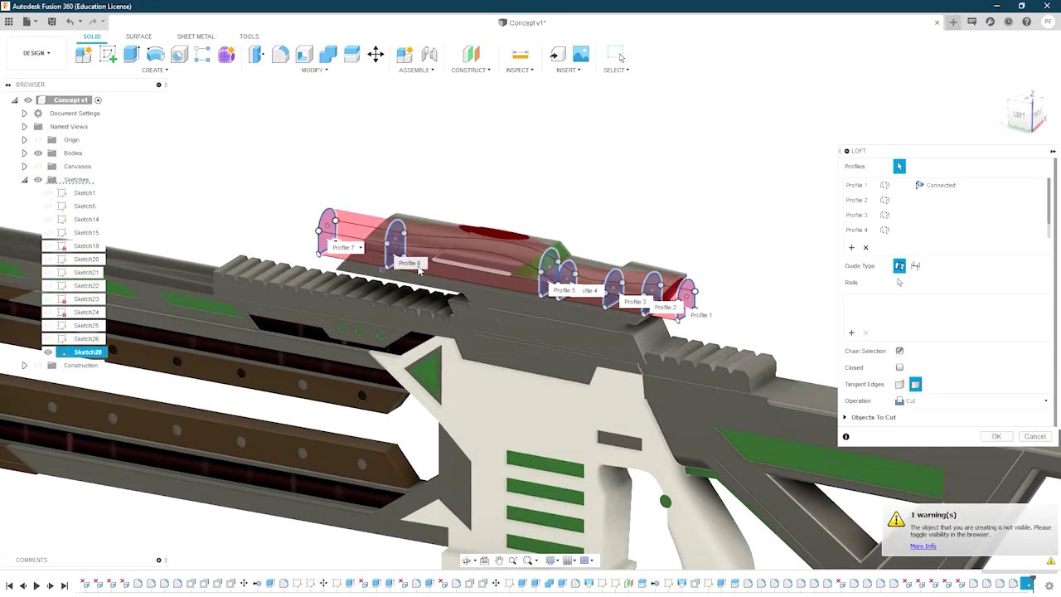
{"action": "middle_click_drag", "start_coordinate": [464, 299], "coordinate": [508, 280], "text": "shift"}
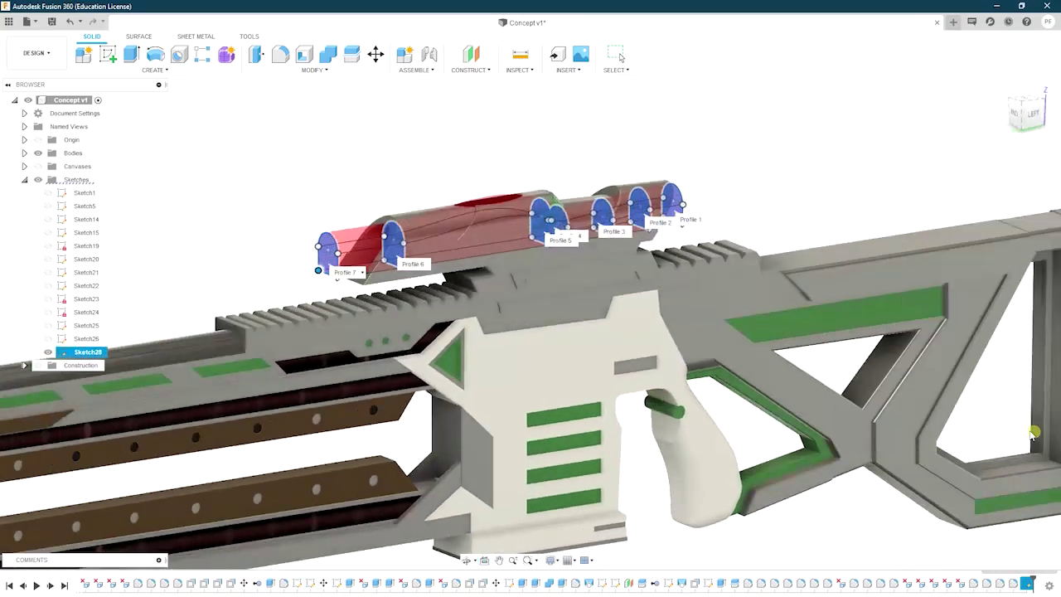
{"action": "left_click", "coordinate": [552, 184]}
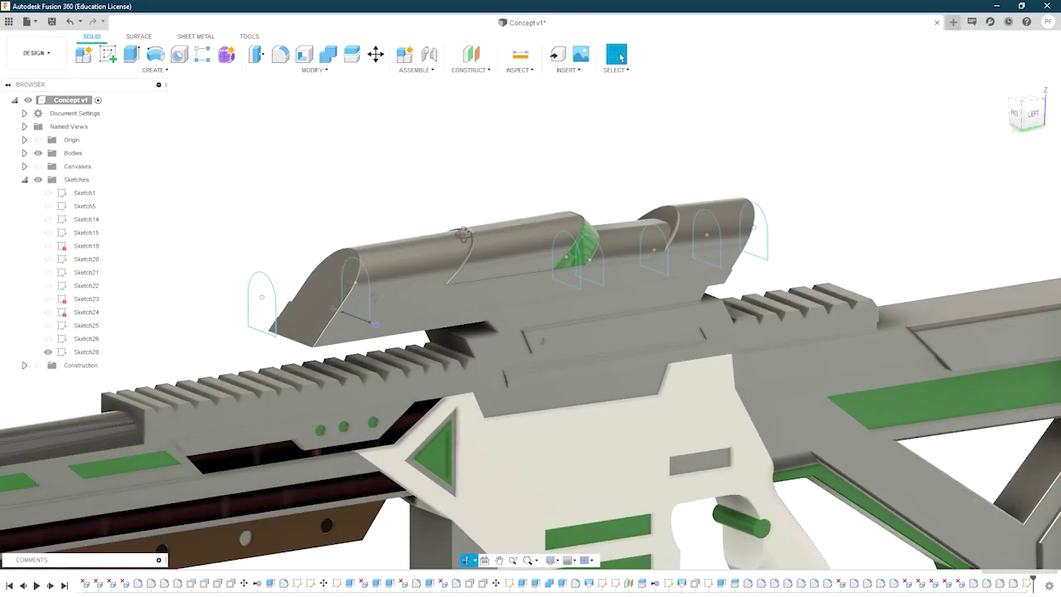
{"action": "middle_click_drag", "start_coordinate": [531, 315], "coordinate": [710, 330], "text": "shift"}
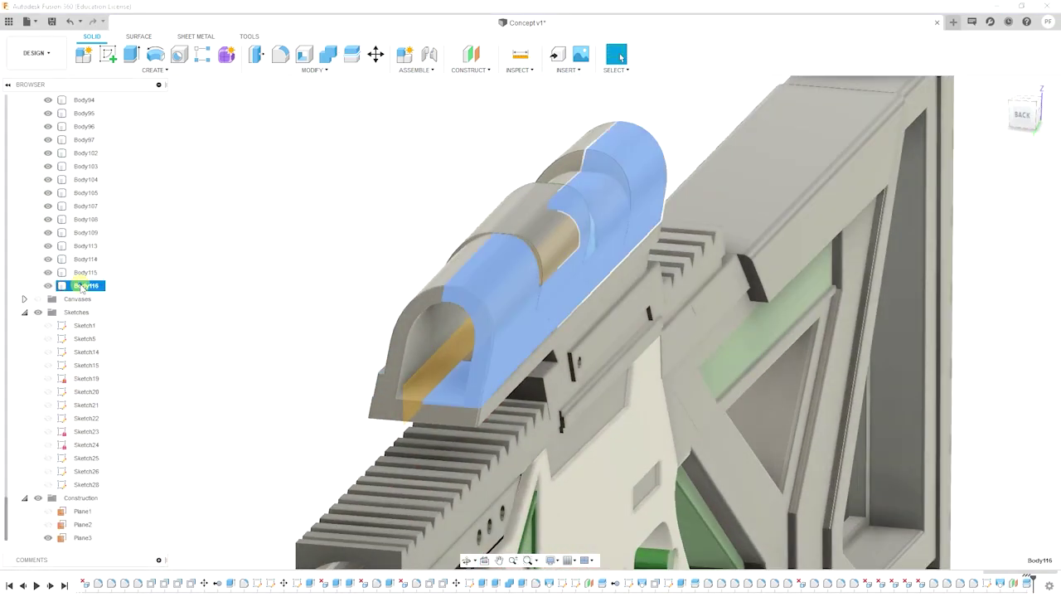
Step: Finish the sketch and extrude its profile as a thin two-sided cut through the scope housing
{"action": "left_click", "coordinate": [466, 560]}
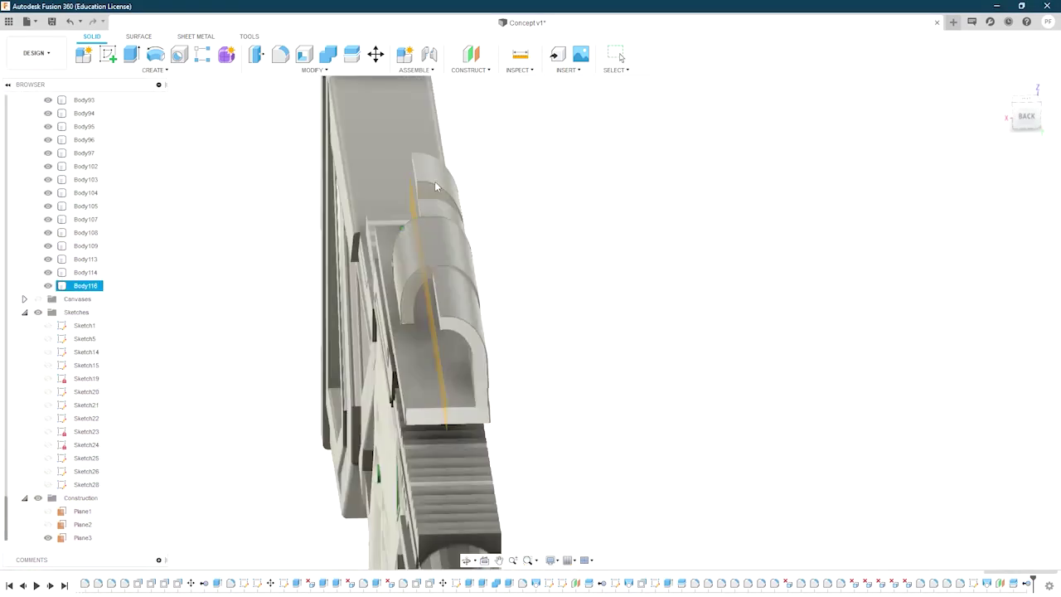
{"action": "left_click_drag", "start_coordinate": [435, 180], "coordinate": [520, 234]}
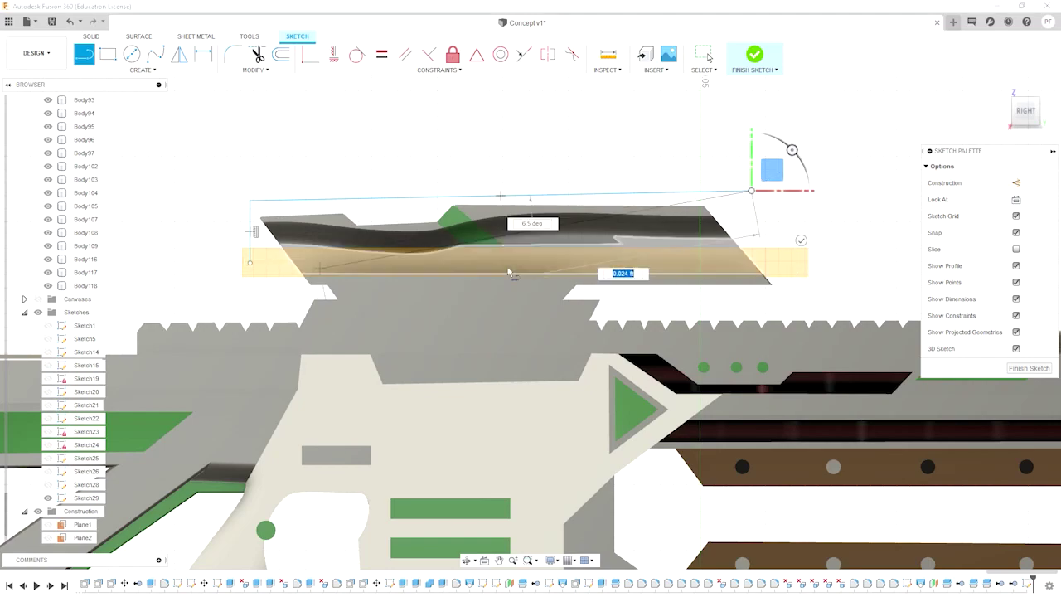
{"action": "key", "text": "Escape"}
{"action": "mouse_move", "coordinate": [297, 252]}
{"action": "middle_mouse_down", "text": "shift"}
{"action": "mouse_move", "coordinate": [480, 300]}
{"action": "mouse_move", "coordinate": [581, 297]}
{"action": "middle_mouse_up", "text": "shift"}
{"action": "left_click", "coordinate": [754, 55]}
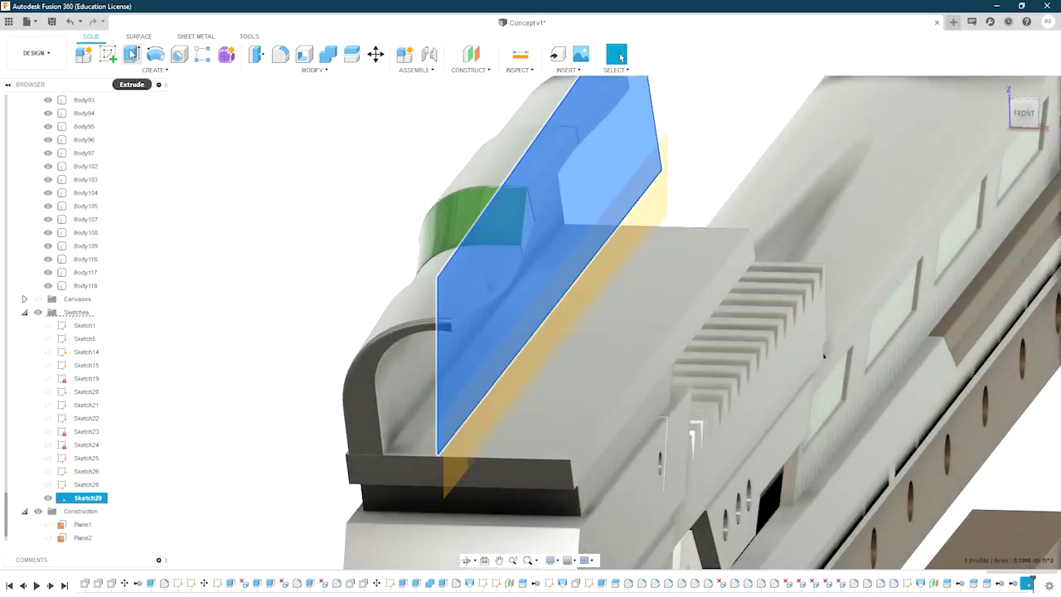
{"action": "left_click", "coordinate": [131, 55]}
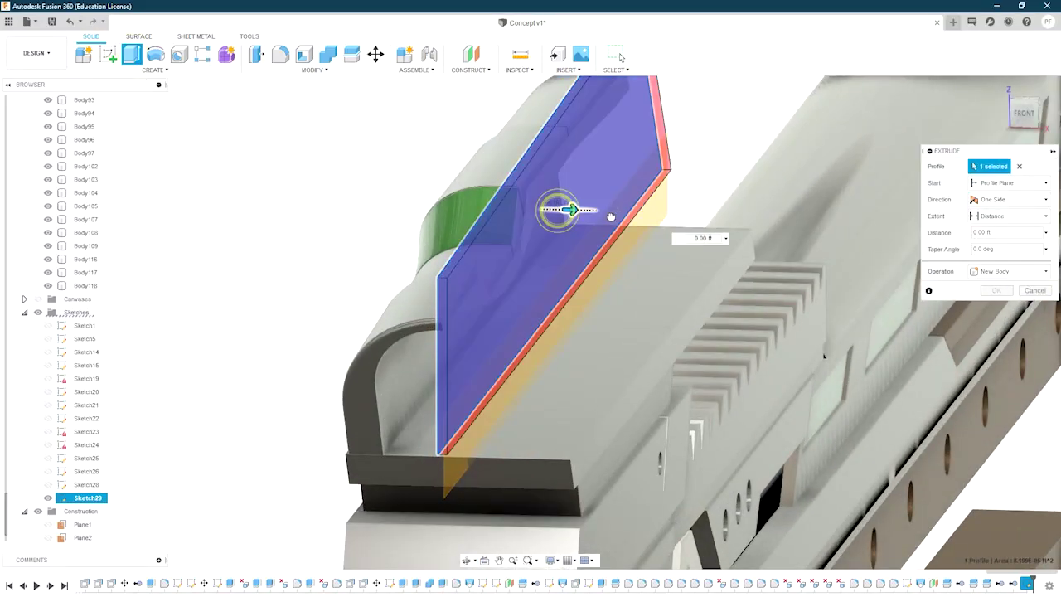
{"action": "middle_click_drag", "start_coordinate": [611, 216], "coordinate": [680, 214], "text": "shift"}
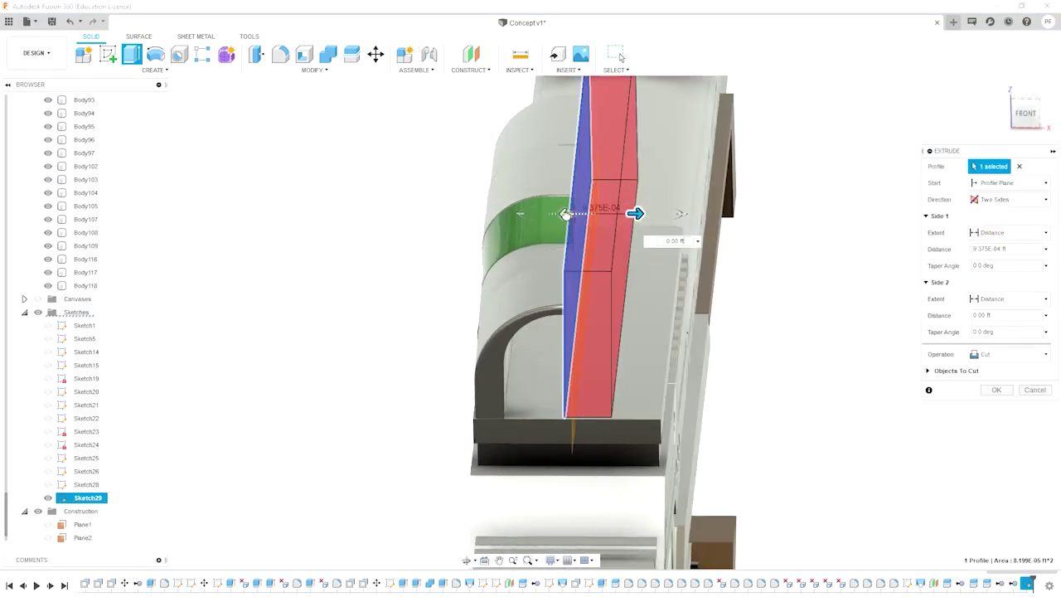
{"action": "mouse_move", "coordinate": [551, 214]}
{"action": "middle_mouse_down", "text": "shift"}
{"action": "mouse_move", "coordinate": [622, 211]}
{"action": "mouse_move", "coordinate": [489, 206]}
{"action": "middle_mouse_up", "text": "shift"}
{"action": "key", "text": "Return"}
Step: Mirror Body116 across the construction plane as a new body
{"action": "left_click", "coordinate": [85, 259]}
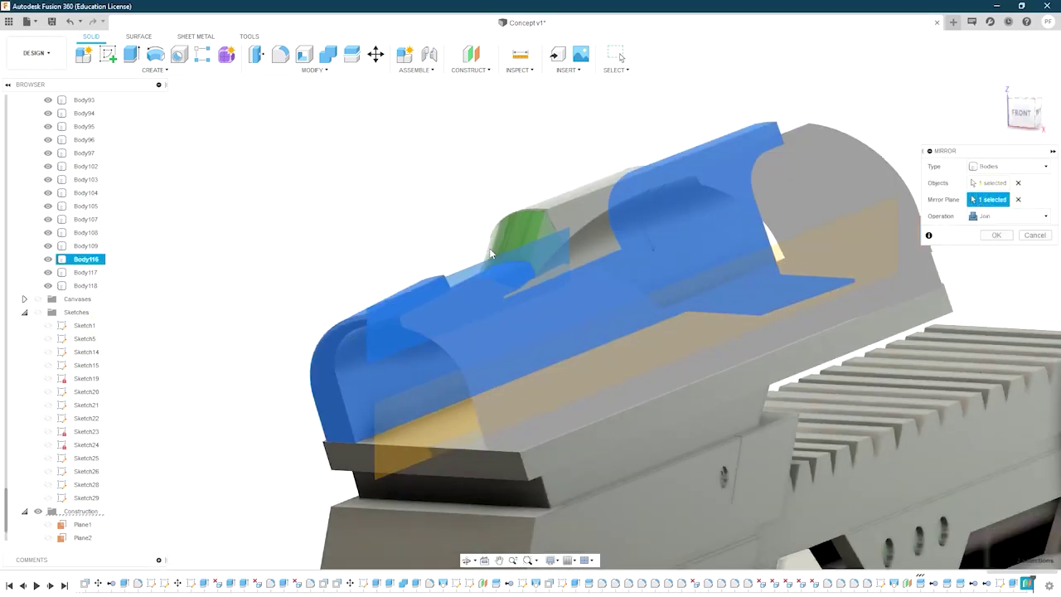
{"action": "mouse_move", "coordinate": [498, 249]}
{"action": "middle_mouse_down", "text": "shift"}
{"action": "mouse_move", "coordinate": [588, 343]}
{"action": "mouse_move", "coordinate": [692, 393]}
{"action": "mouse_move", "coordinate": [663, 381]}
{"action": "middle_mouse_up", "text": "shift"}
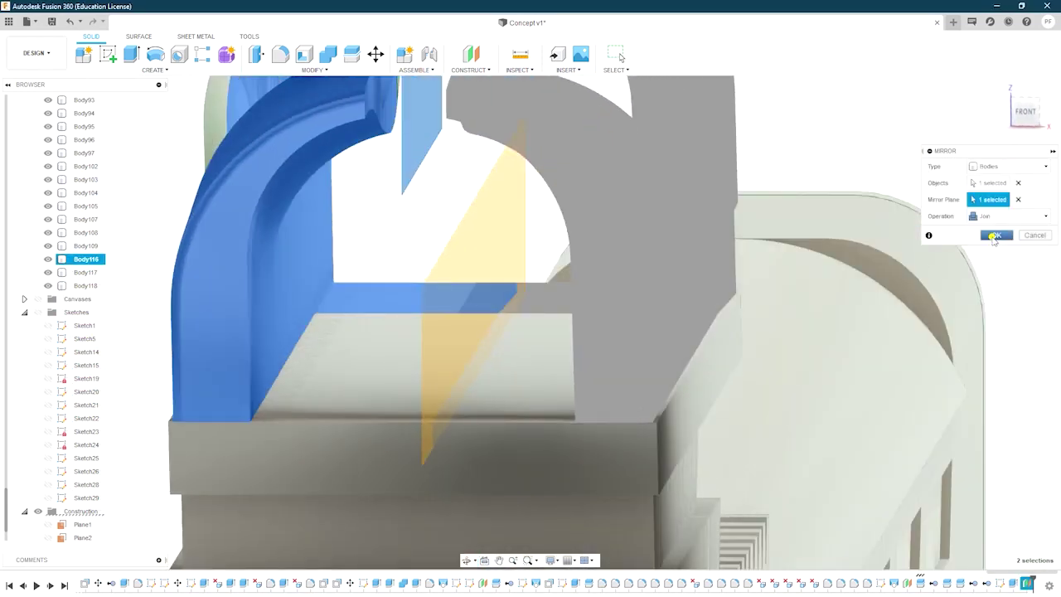
{"action": "key", "text": "Return"}
{"action": "left_click", "coordinate": [153, 70]}
{"action": "left_click", "coordinate": [92, 327]}
{"action": "left_click", "coordinate": [419, 192]}
{"action": "middle_click_drag", "start_coordinate": [419, 191], "coordinate": [498, 249], "text": "shift"}
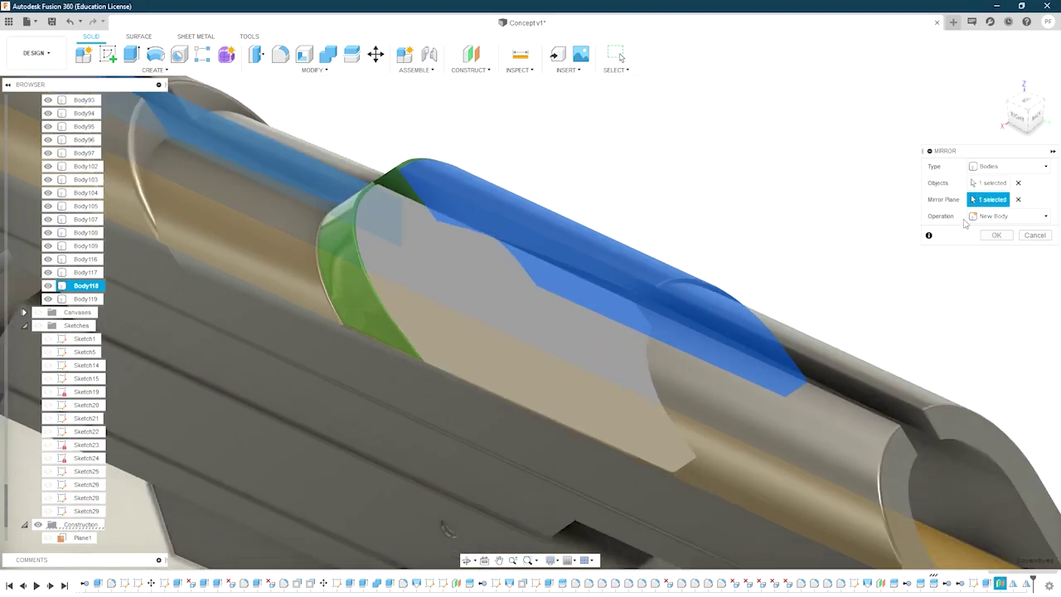
{"action": "key", "text": "Return"}
{"action": "middle_click_drag", "start_coordinate": [625, 185], "coordinate": [538, 208], "text": "shift"}
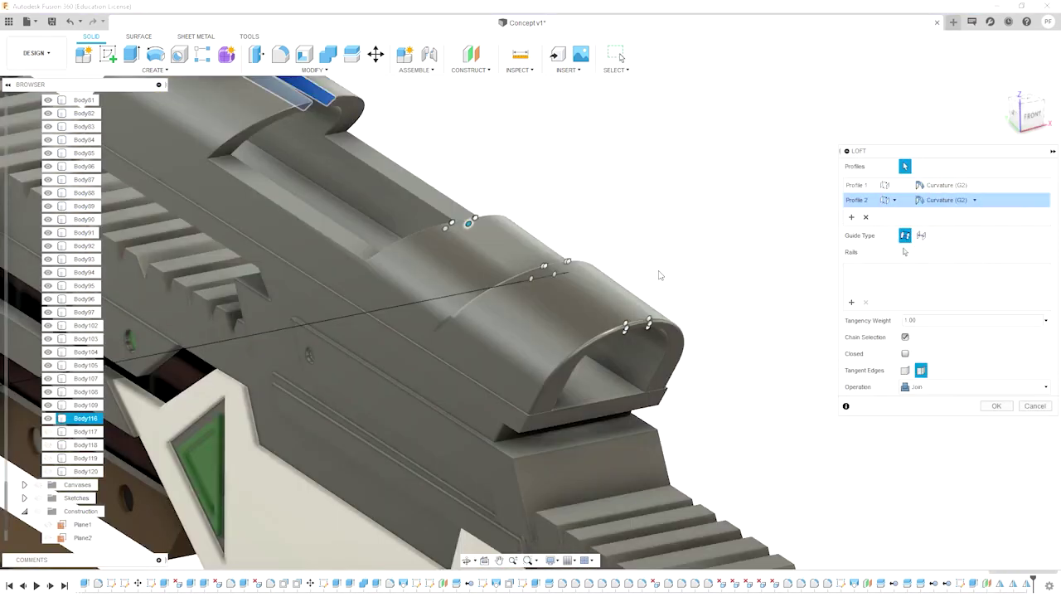
Step: Complete the tube-section loft with Curvature (G2) ends, then hide Body121 and the sketches
{"action": "middle_click_drag", "start_coordinate": [642, 216], "coordinate": [1005, 407], "text": "shift"}
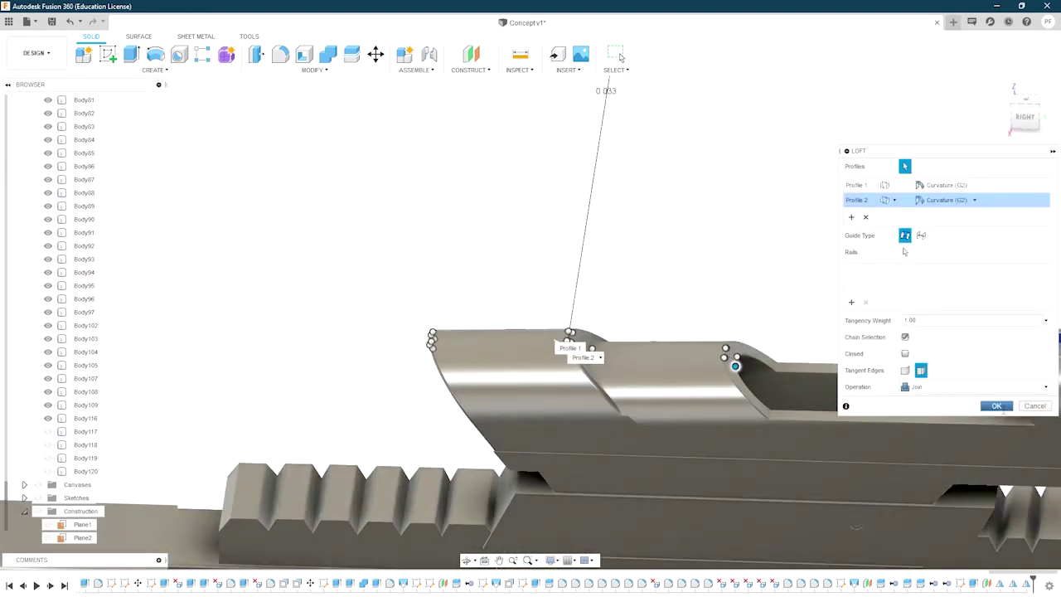
{"action": "left_click", "coordinate": [998, 405]}
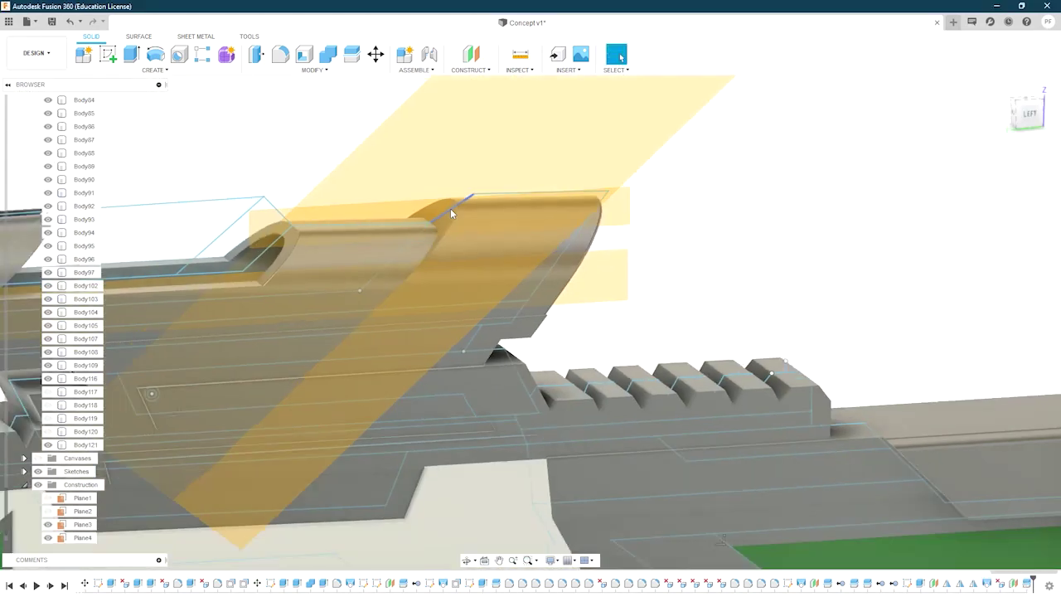
{"action": "left_click", "coordinate": [48, 444]}
{"action": "left_click", "coordinate": [37, 471]}
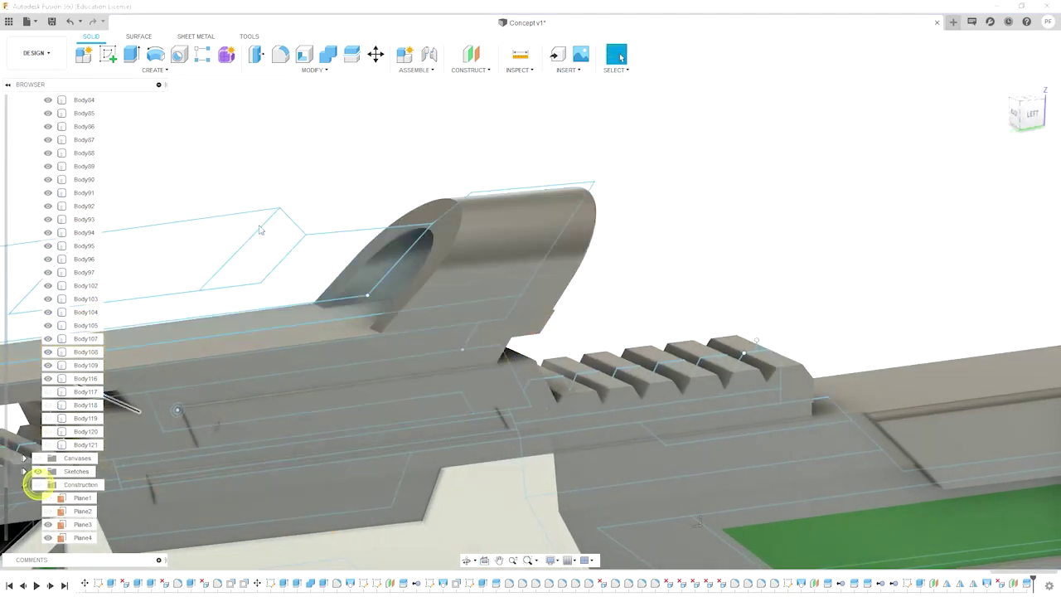
{"action": "scroll", "coordinate": [537, 190], "scroll_direction": "up", "scroll_amount": 3}
Step: Fillet the scope opening edges and the long tube edge
{"action": "left_click", "coordinate": [280, 56]}
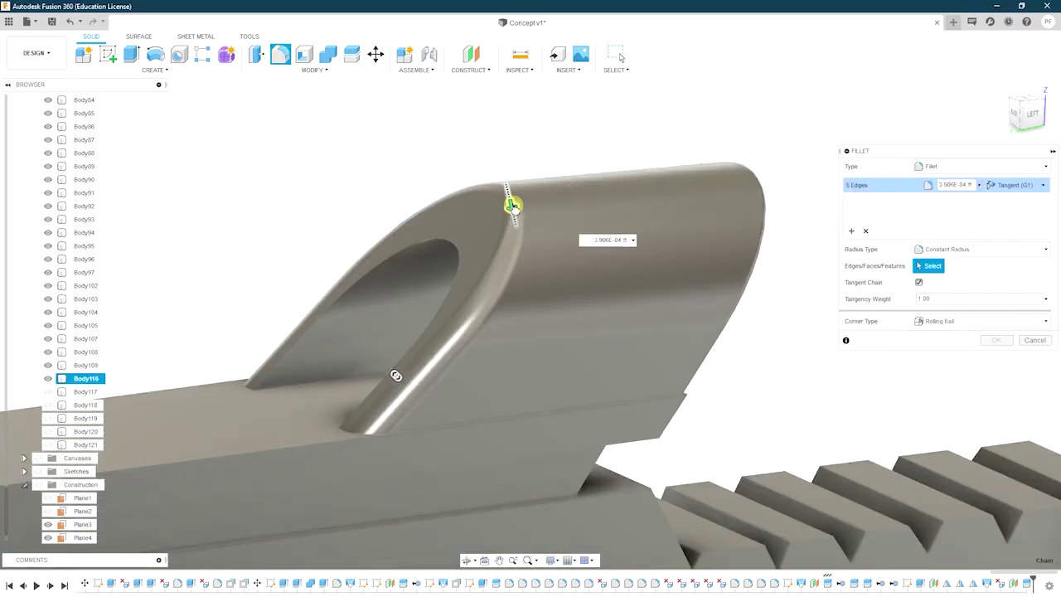
{"action": "scroll", "coordinate": [510, 203], "scroll_direction": "up", "scroll_amount": 3}
{"action": "scroll", "coordinate": [510, 207], "scroll_direction": "down", "scroll_amount": 3}
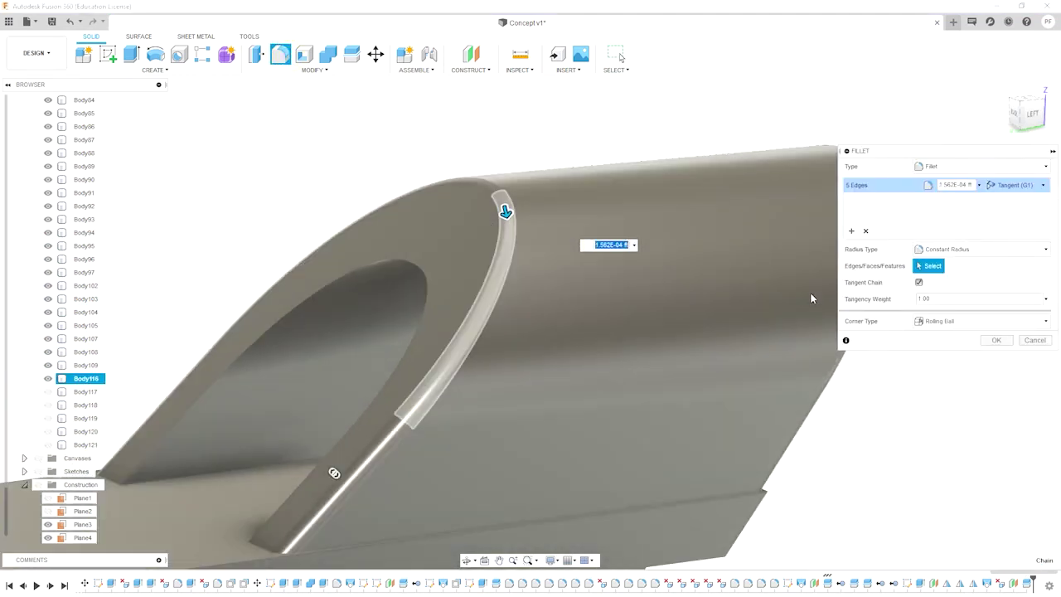
{"action": "middle_click_drag", "start_coordinate": [333, 307], "coordinate": [663, 438], "text": "shift"}
{"action": "scroll", "coordinate": [664, 438], "scroll_direction": "up", "scroll_amount": 3}
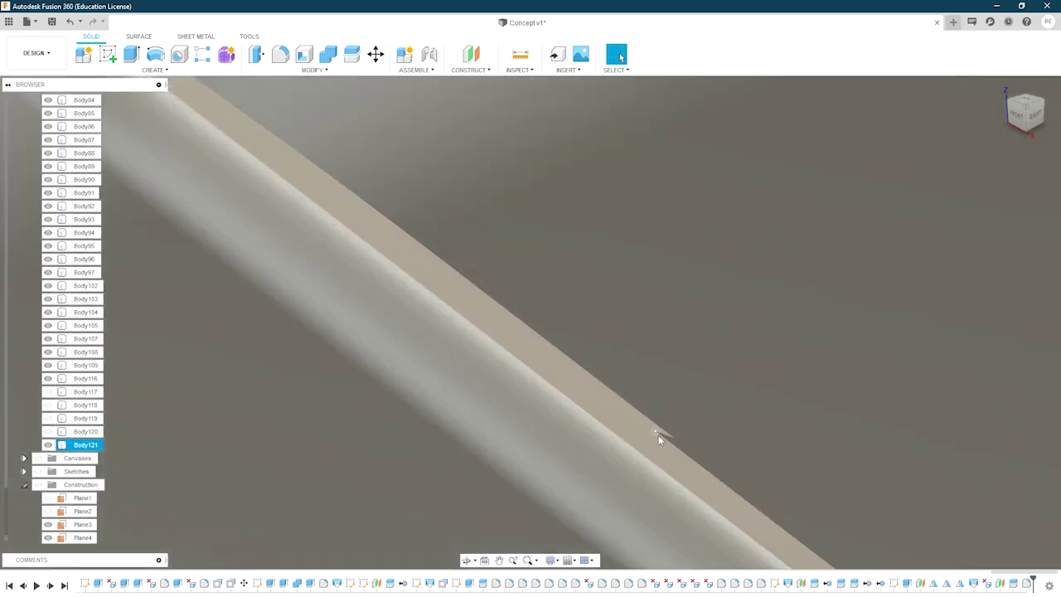
{"action": "left_click", "coordinate": [648, 419]}
{"action": "scroll", "coordinate": [572, 406], "scroll_direction": "down", "scroll_amount": 3}
{"action": "scroll", "coordinate": [543, 378], "scroll_direction": "down", "scroll_amount": 3}
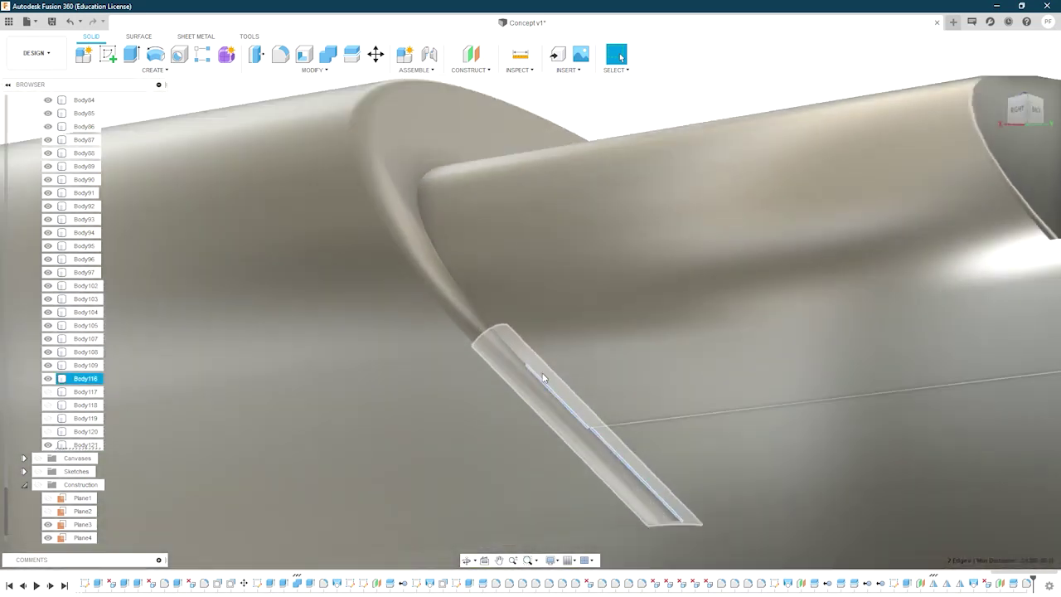
{"action": "left_click", "coordinate": [280, 55]}
{"action": "scroll", "coordinate": [559, 383], "scroll_direction": "up", "scroll_amount": 3}
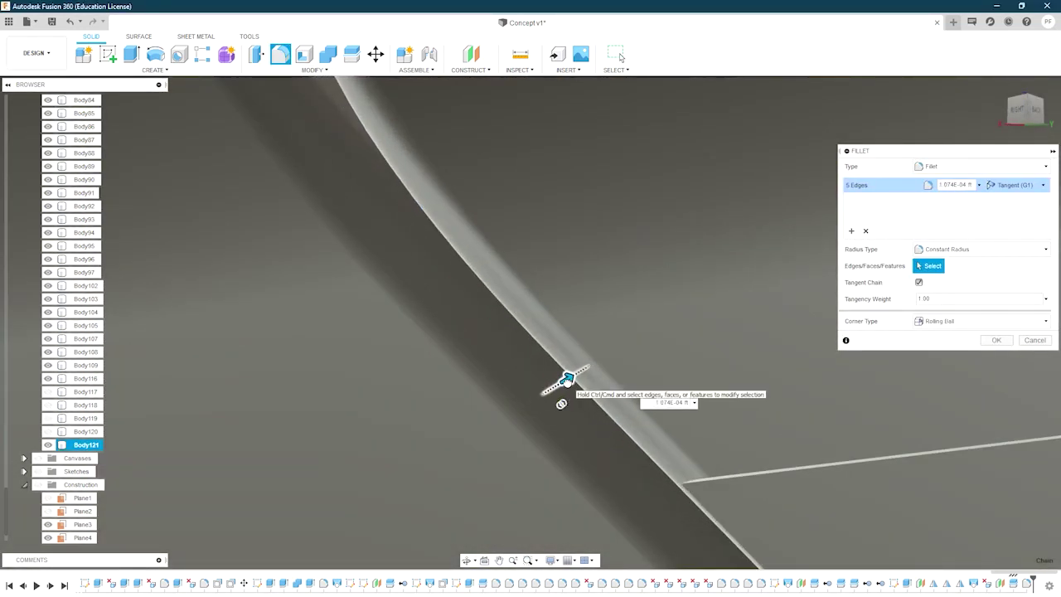
{"action": "middle_click_drag", "start_coordinate": [561, 403], "coordinate": [464, 334], "text": "shift"}
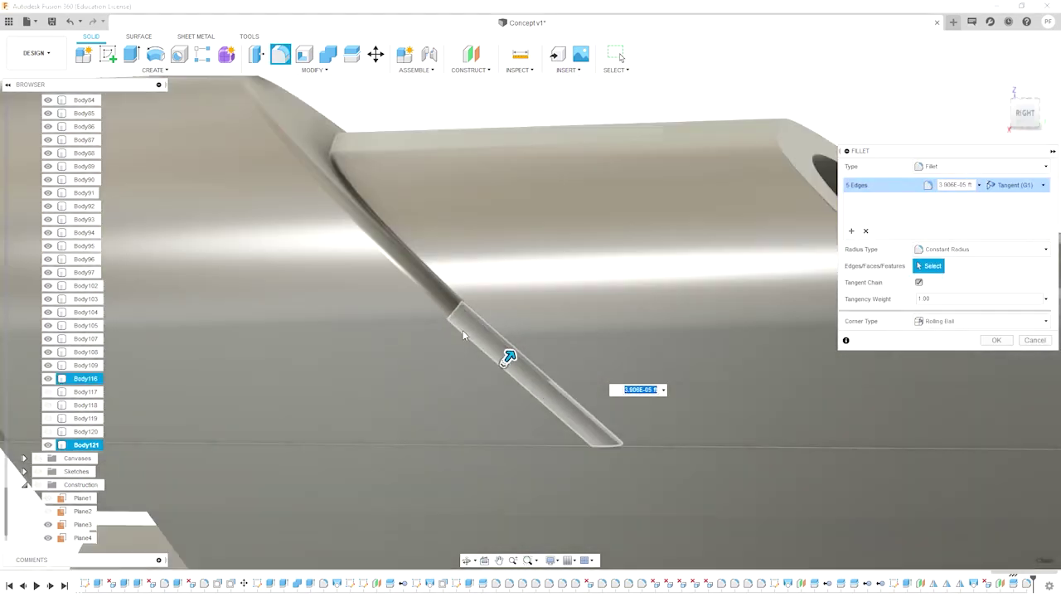
{"action": "key", "text": "Return"}
{"action": "scroll", "coordinate": [492, 350], "scroll_direction": "down", "scroll_amount": 5}
{"action": "middle_click_drag", "start_coordinate": [493, 350], "coordinate": [267, 177], "text": "shift"}
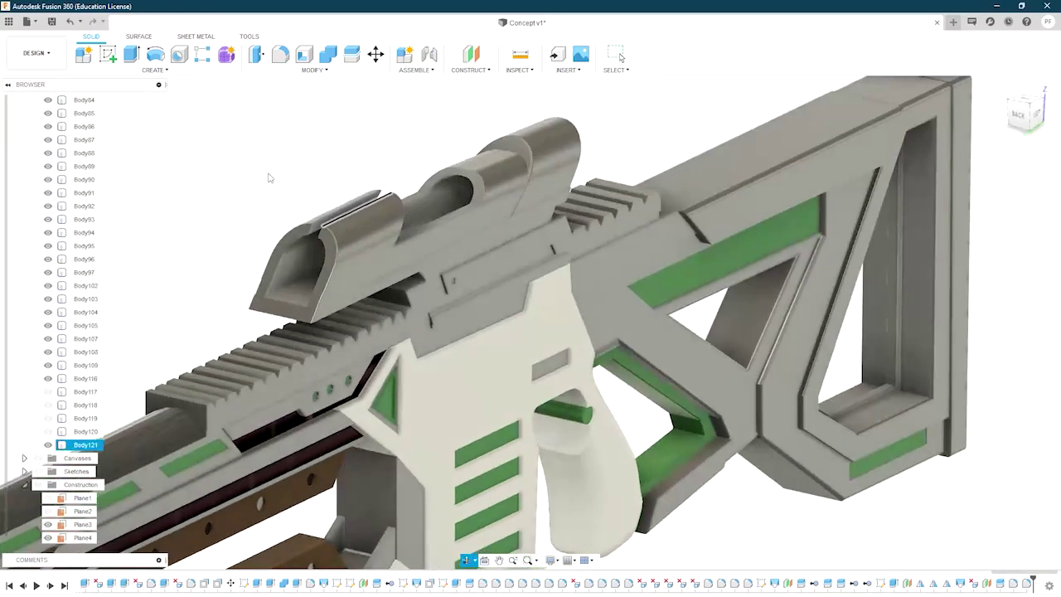
{"action": "scroll", "coordinate": [268, 177], "scroll_direction": "up", "scroll_amount": 3}
Step: Start a loft from the front tube end, selecting the face inside the scope loft
{"action": "left_click", "coordinate": [362, 236]}
{"action": "scroll", "coordinate": [362, 236], "scroll_direction": "up", "scroll_amount": 5}
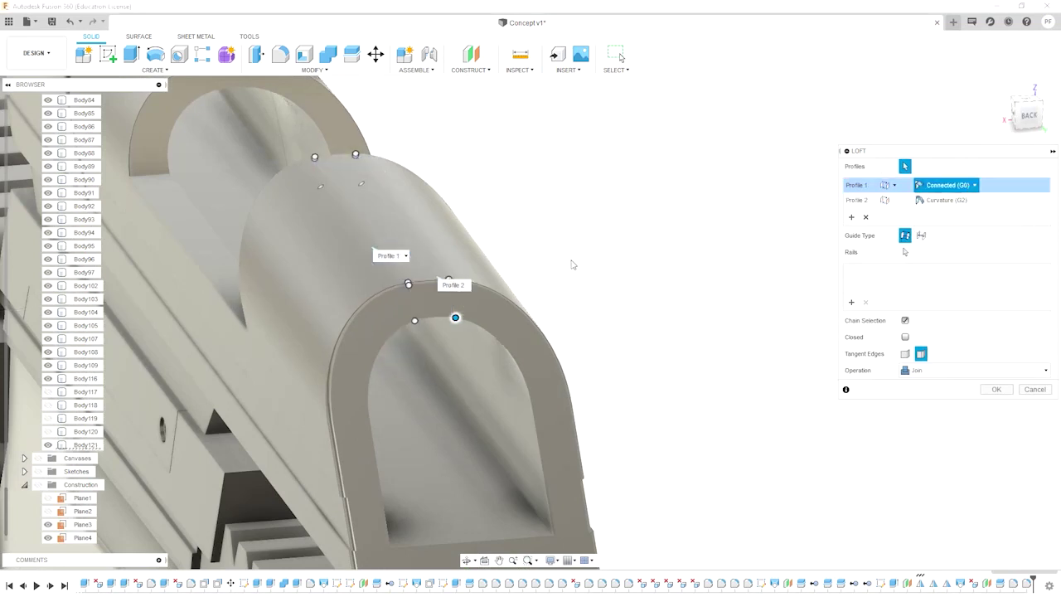
{"action": "scroll", "coordinate": [571, 264], "scroll_direction": "down", "scroll_amount": 3}
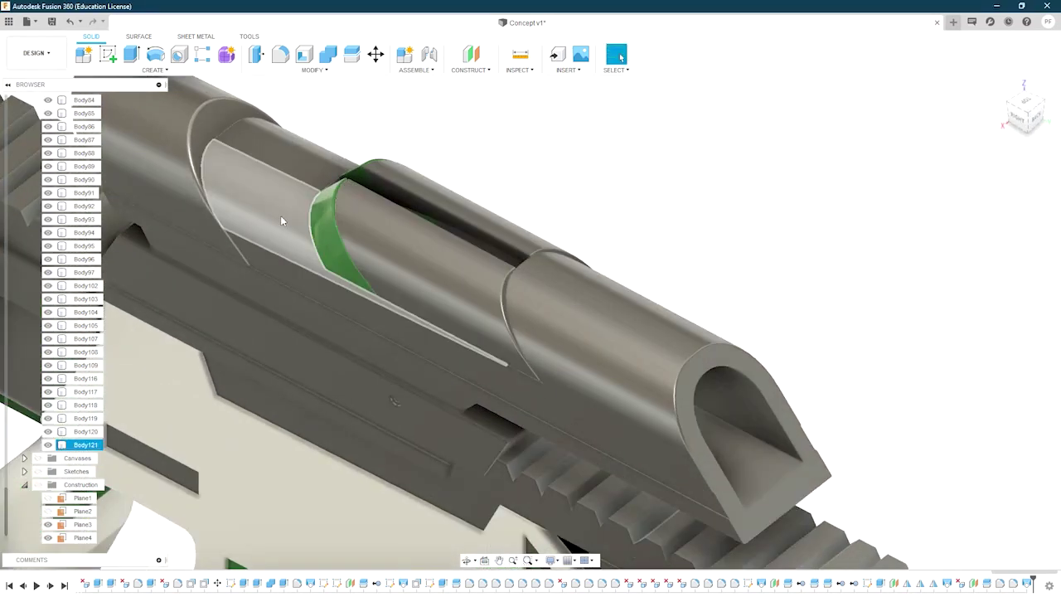
{"action": "middle_click_drag", "start_coordinate": [280, 215], "coordinate": [453, 229], "text": "shift"}
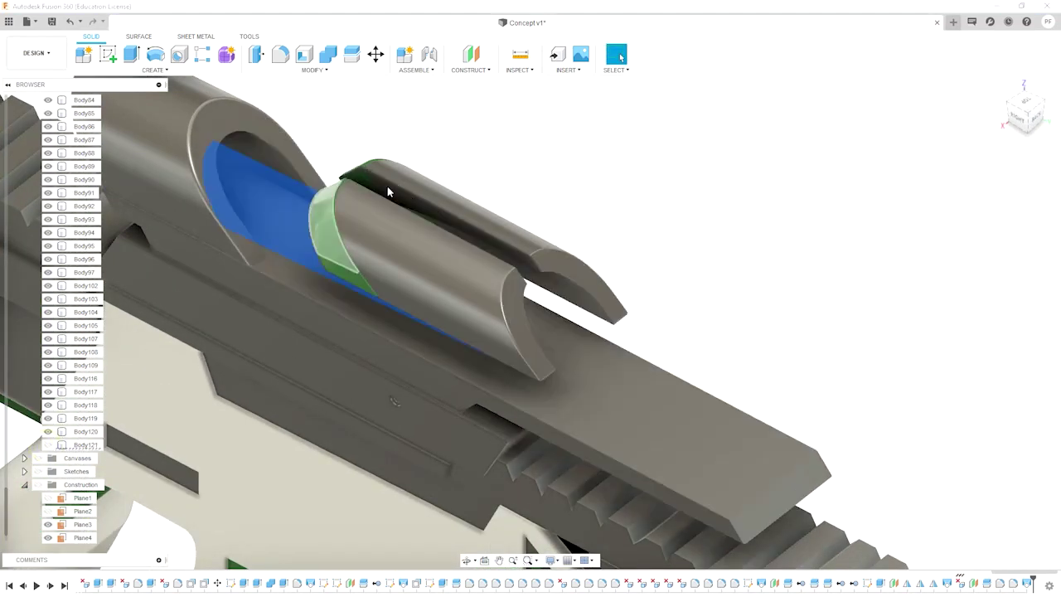
{"action": "left_click", "coordinate": [311, 235]}
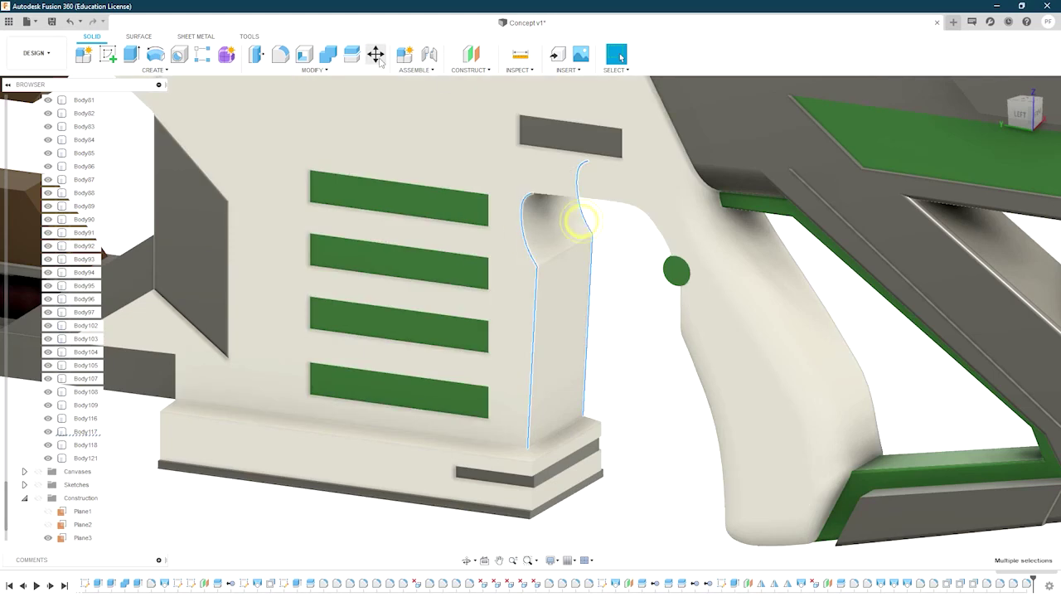
Step: Begin a fillet on the grip edge and the edges around the green bars
{"action": "left_click", "coordinate": [280, 53]}
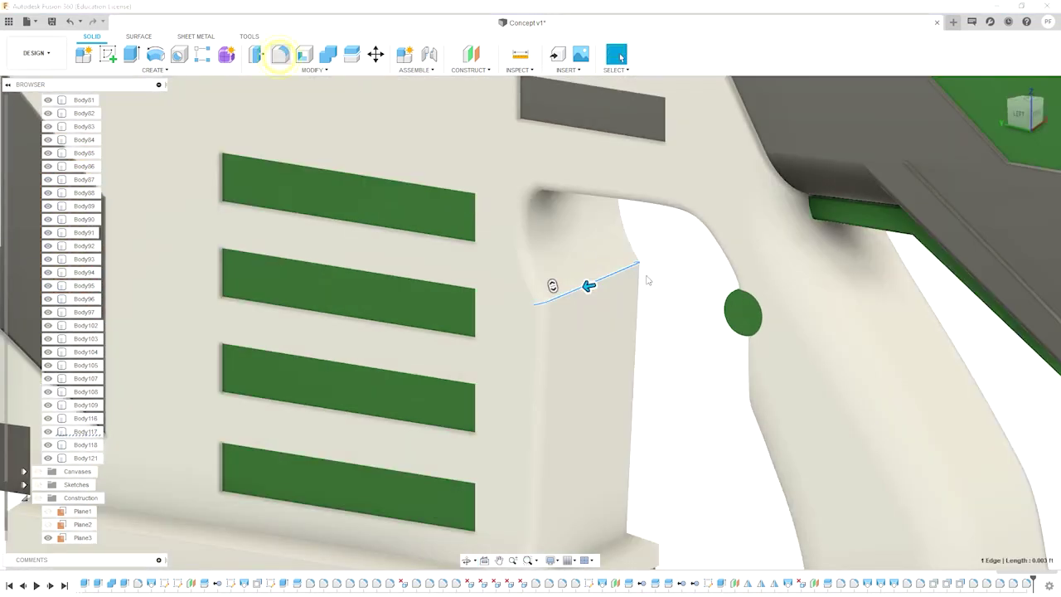
{"action": "scroll", "coordinate": [561, 287], "scroll_direction": "up", "scroll_amount": 2}
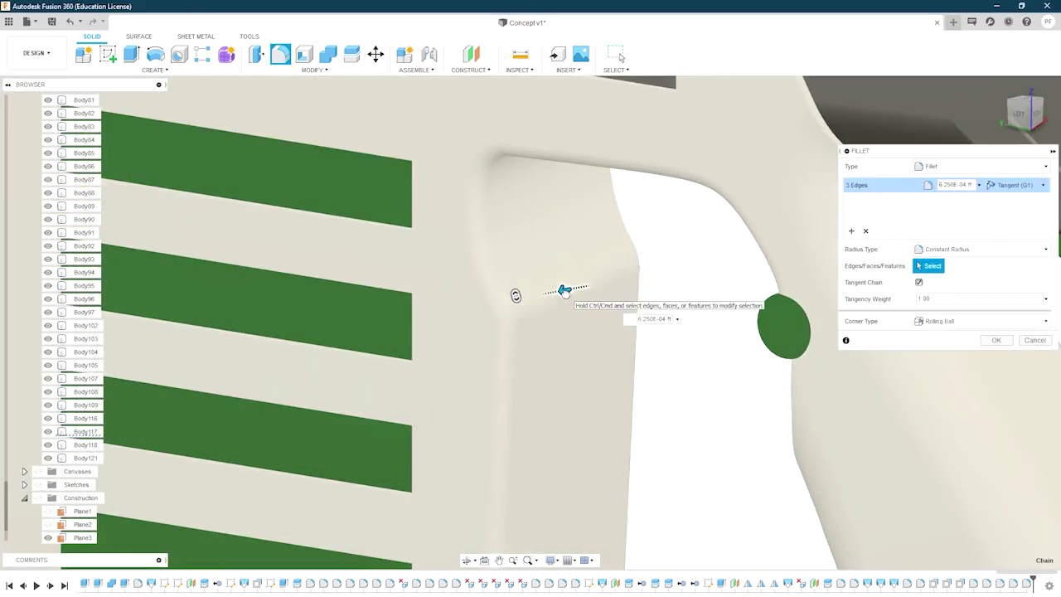
{"action": "scroll", "coordinate": [569, 284], "scroll_direction": "up", "scroll_amount": 2}
{"action": "scroll", "coordinate": [580, 281], "scroll_direction": "up", "scroll_amount": 2}
{"action": "left_click", "coordinate": [580, 282]}
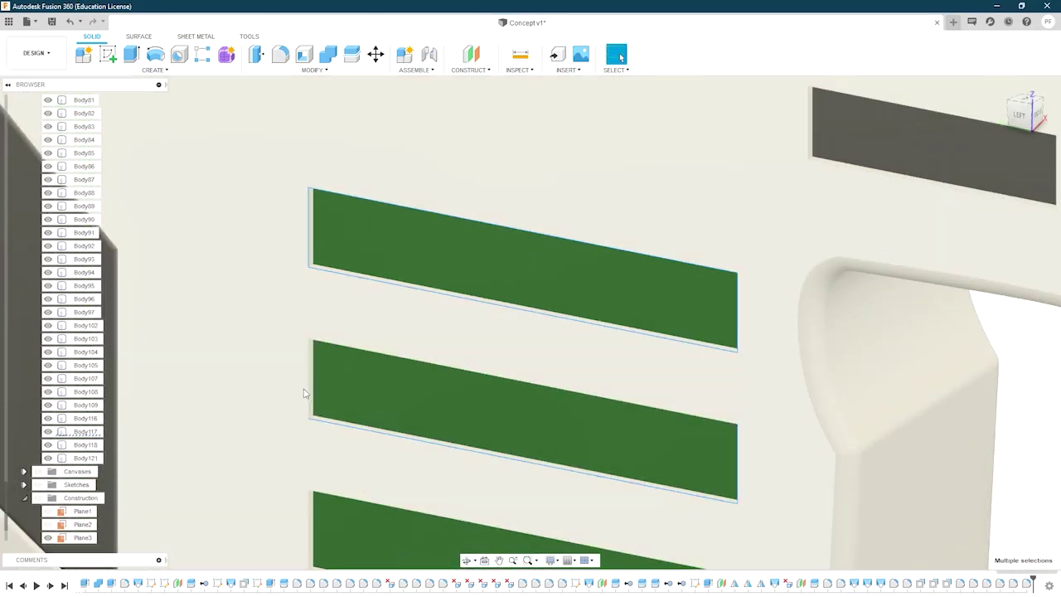
{"action": "left_click", "coordinate": [345, 348]}
{"action": "scroll", "coordinate": [378, 332], "scroll_direction": "up", "scroll_amount": 3}
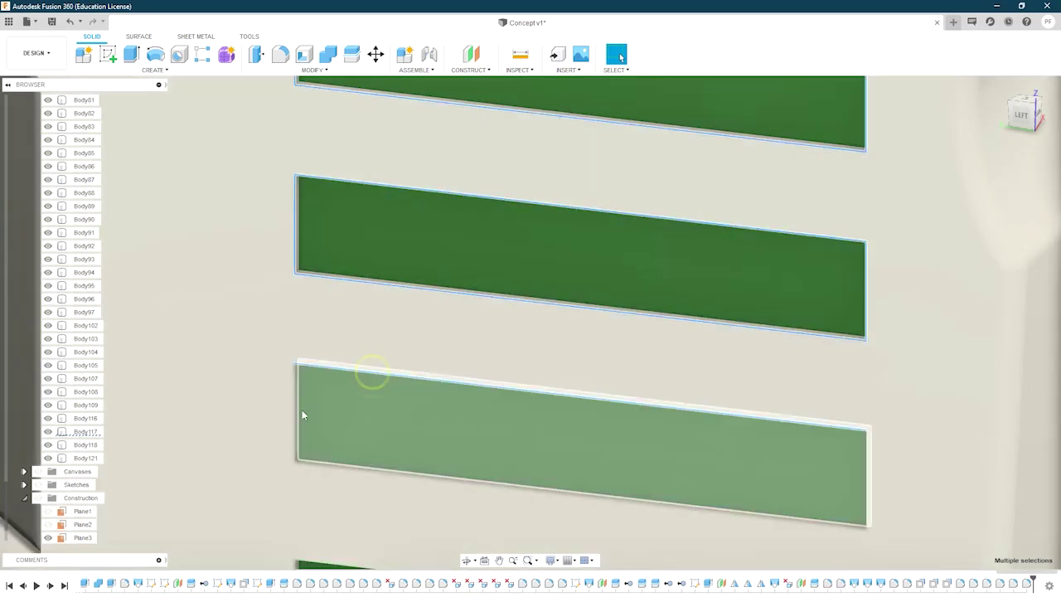
{"action": "middle_click_drag", "start_coordinate": [320, 461], "coordinate": [850, 442], "text": "shift"}
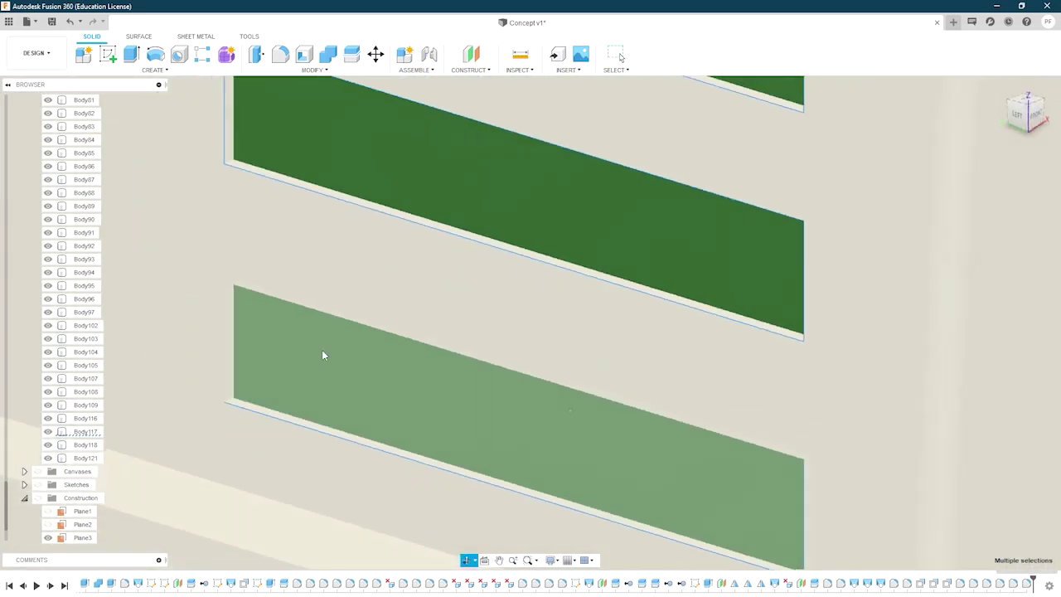
Step: Fillet the lower, left and top edges of the green bars
{"action": "key", "text": "f"}
{"action": "scroll", "coordinate": [271, 300], "scroll_direction": "down", "scroll_amount": 3}
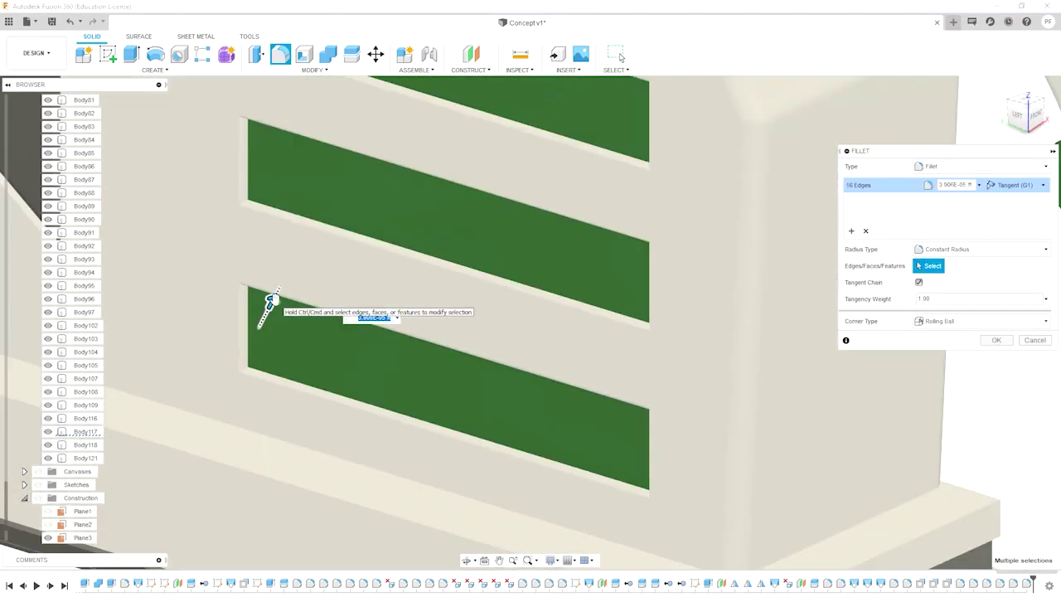
{"action": "mouse_move", "coordinate": [268, 301]}
{"action": "middle_mouse_down", "text": "shift"}
{"action": "mouse_move", "coordinate": [303, 289]}
{"action": "mouse_move", "coordinate": [287, 223]}
{"action": "middle_mouse_up", "text": "shift"}
{"action": "left_click", "coordinate": [530, 333]}
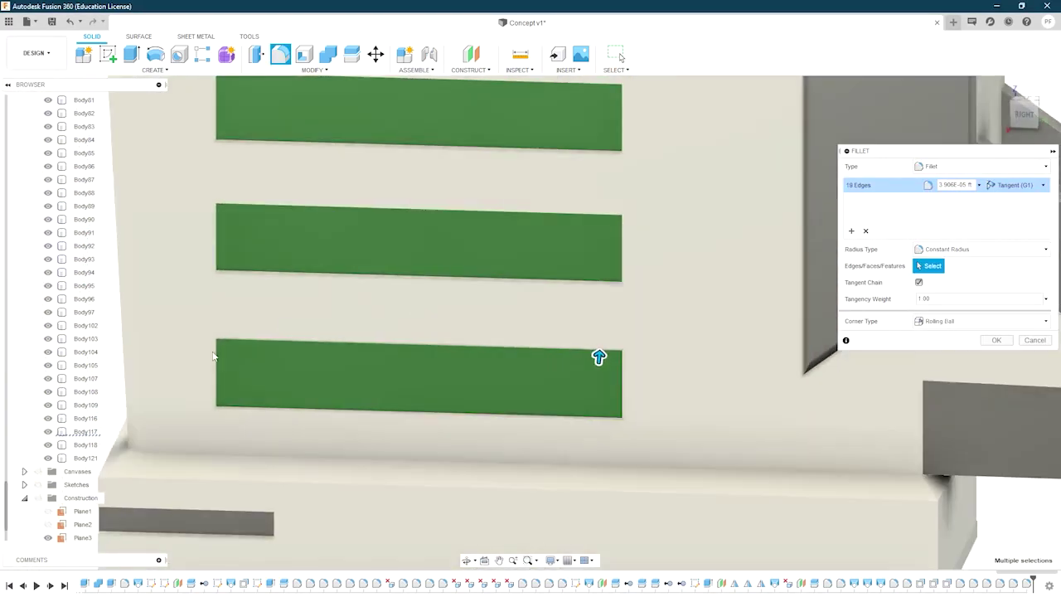
{"action": "middle_click_drag", "start_coordinate": [520, 287], "coordinate": [249, 240], "text": "shift"}
{"action": "left_click", "coordinate": [221, 231]}
{"action": "left_click", "coordinate": [264, 165]}
{"action": "mouse_move", "coordinate": [264, 165]}
{"action": "middle_mouse_down", "text": "shift"}
{"action": "mouse_move", "coordinate": [544, 303]}
{"action": "mouse_move", "coordinate": [637, 331]}
{"action": "middle_mouse_up", "text": "shift"}
{"action": "left_click", "coordinate": [636, 233]}
{"action": "mouse_move", "coordinate": [637, 232]}
{"action": "middle_mouse_down", "text": "shift"}
{"action": "mouse_move", "coordinate": [332, 224]}
{"action": "mouse_move", "coordinate": [360, 239]}
{"action": "mouse_move", "coordinate": [276, 213]}
{"action": "middle_mouse_up", "text": "shift"}
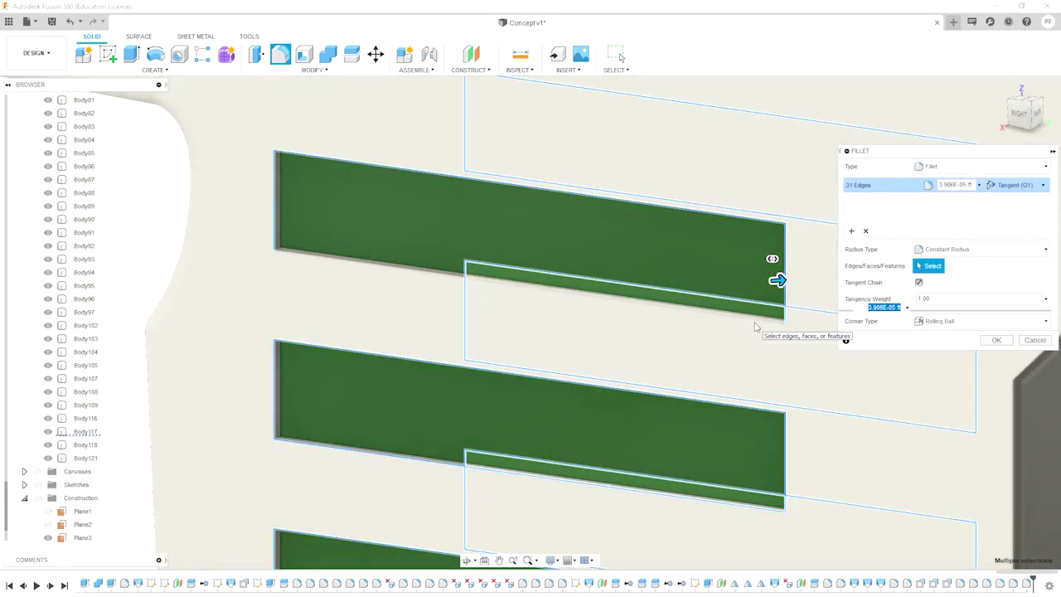
{"action": "middle_click_drag", "start_coordinate": [782, 280], "coordinate": [531, 322], "text": "shift"}
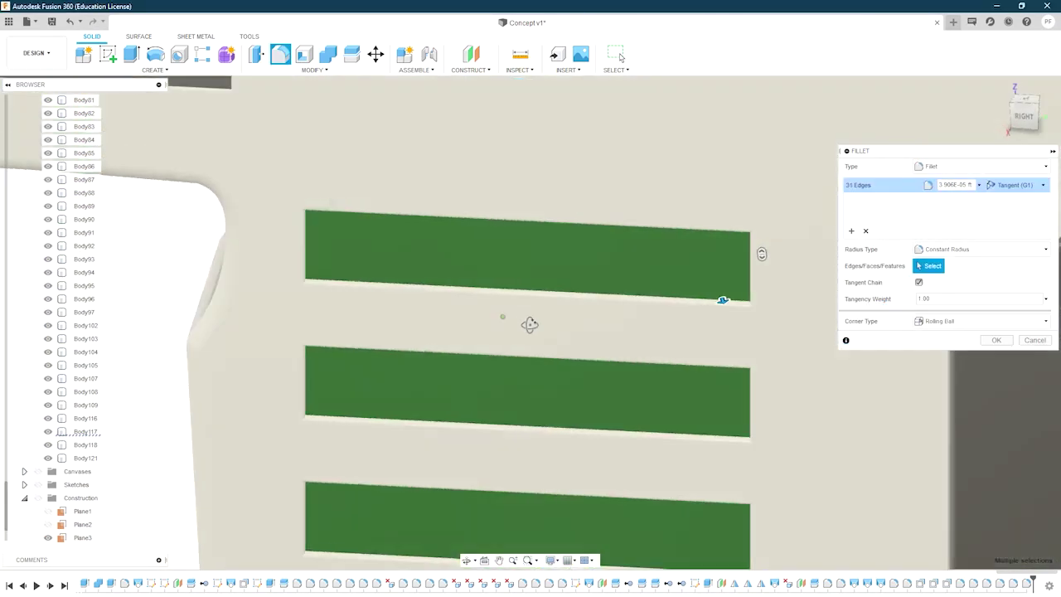
{"action": "key", "text": "Escape"}
Step: Fillet the triangular recess edge loop and the inner green triangle face
{"action": "scroll", "coordinate": [530, 323], "scroll_direction": "down", "scroll_amount": 5}
{"action": "scroll", "coordinate": [585, 373], "scroll_direction": "up", "scroll_amount": 10}
{"action": "left_click", "coordinate": [644, 261]}
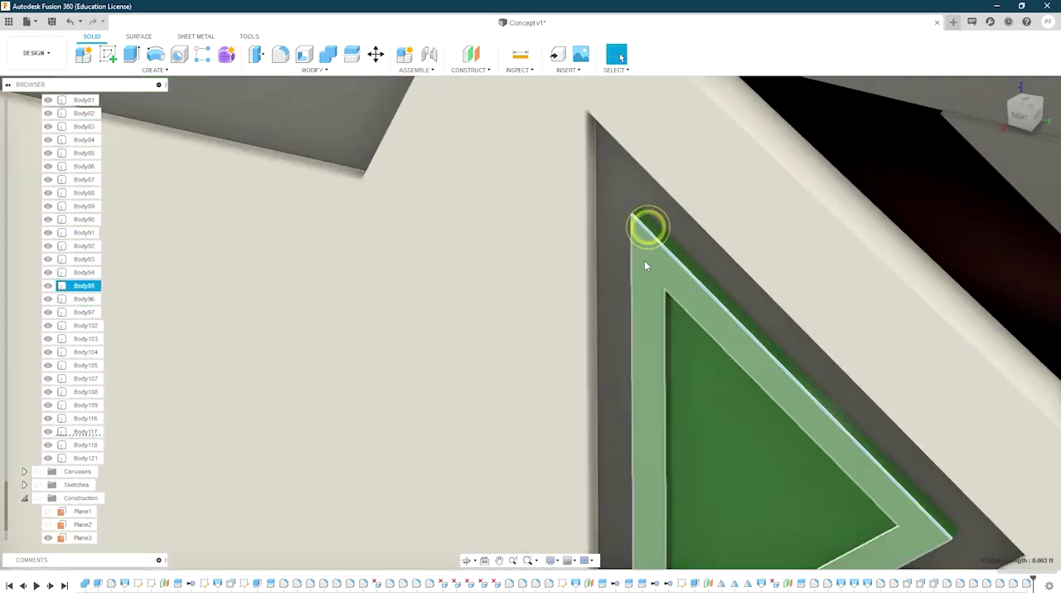
{"action": "scroll", "coordinate": [645, 260], "scroll_direction": "up", "scroll_amount": 3}
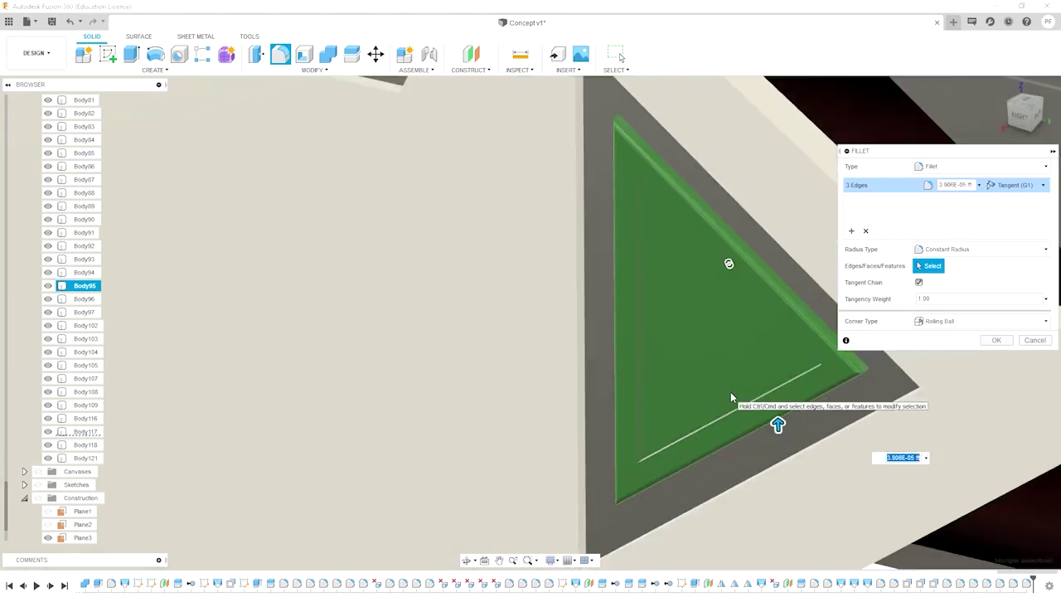
{"action": "key", "text": "q"}
{"action": "left_click", "coordinate": [1007, 339]}
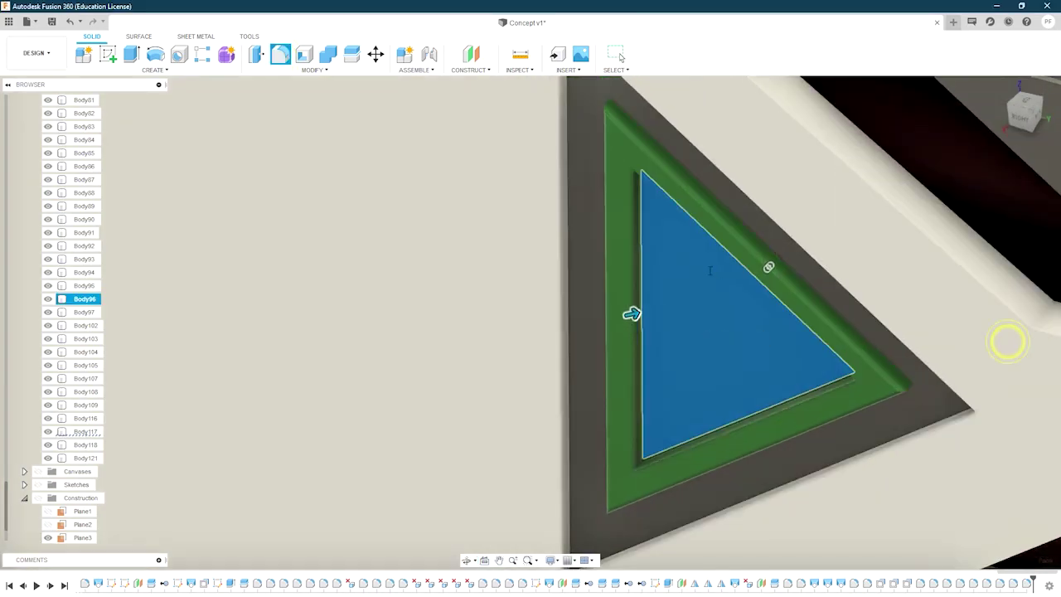
{"action": "middle_click_drag", "start_coordinate": [1007, 339], "coordinate": [736, 246], "text": "shift"}
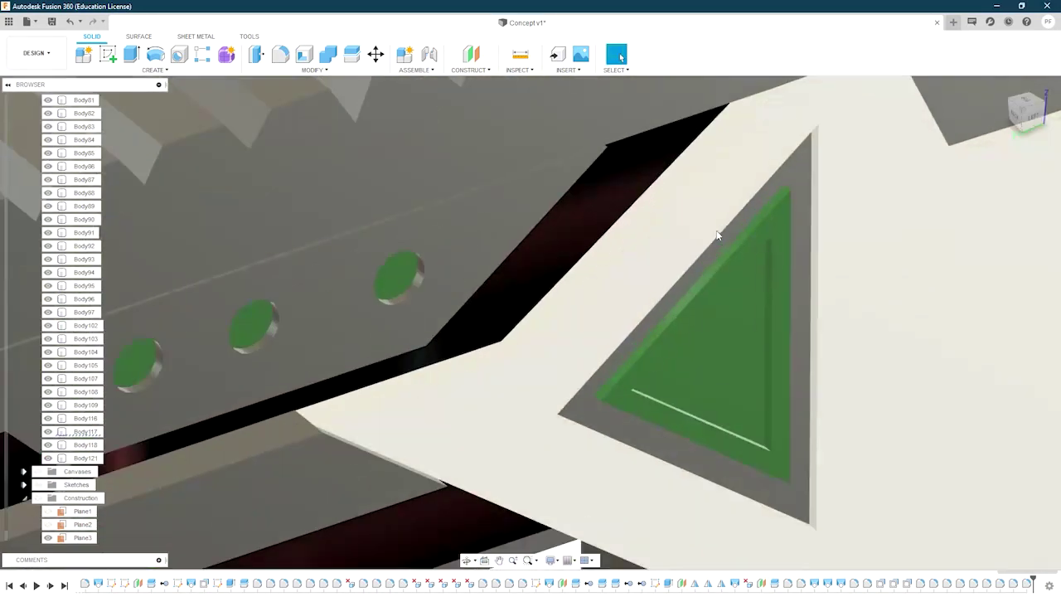
{"action": "key", "text": "f"}
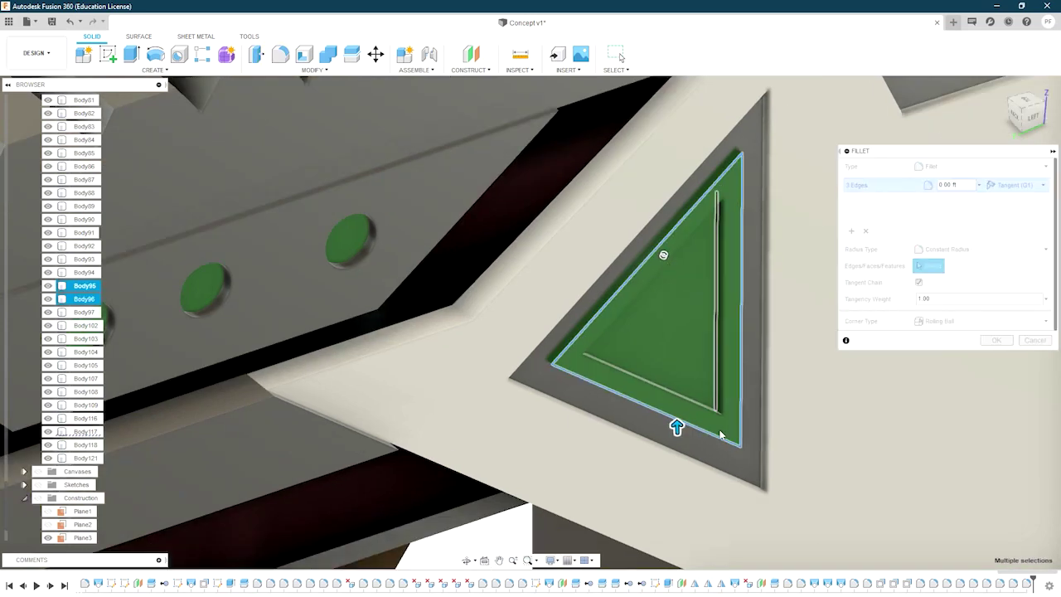
{"action": "scroll", "coordinate": [605, 182], "scroll_direction": "up", "scroll_amount": 5}
{"action": "left_click", "coordinate": [709, 315]}
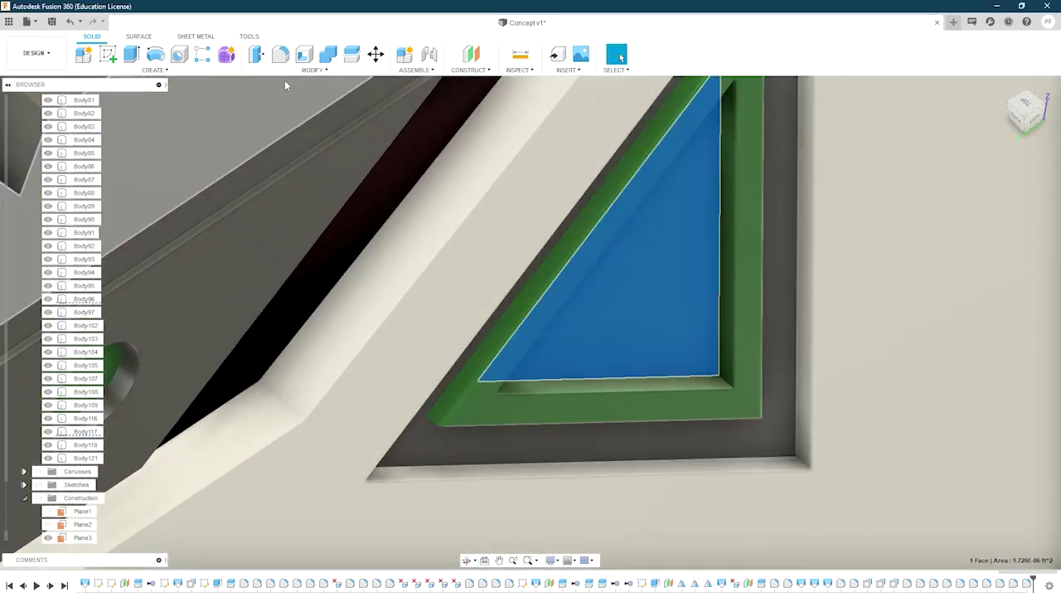
{"action": "key", "text": "f"}
{"action": "scroll", "coordinate": [730, 207], "scroll_direction": "up", "scroll_amount": 3}
{"action": "scroll", "coordinate": [727, 206], "scroll_direction": "down", "scroll_amount": 5}
{"action": "scroll", "coordinate": [713, 228], "scroll_direction": "down", "scroll_amount": 3}
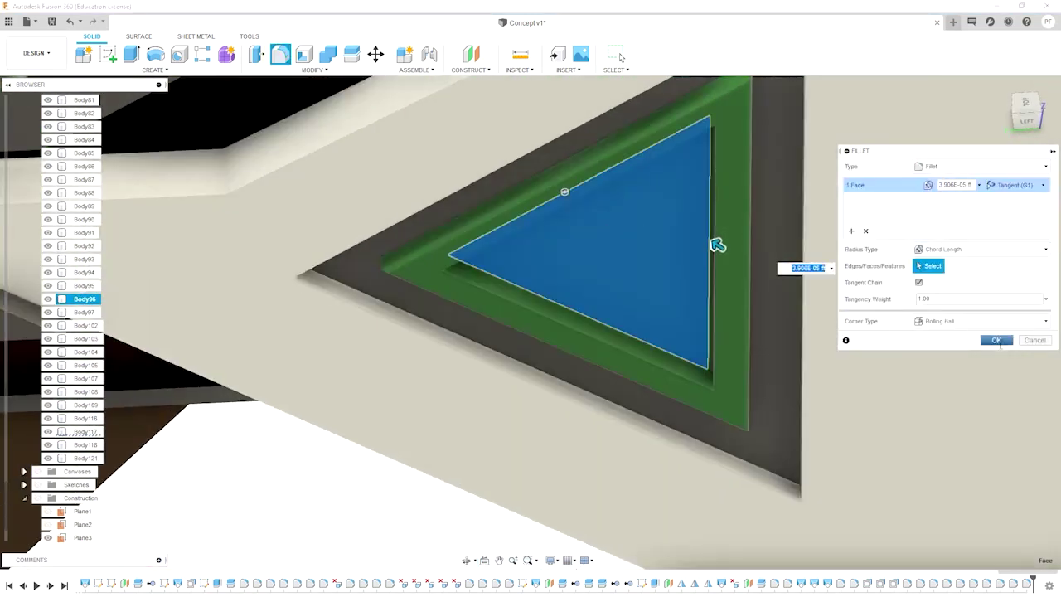
{"action": "key", "text": "Escape"}
Step: Fillet the brown side bar edges, then select a green panel on the barrel
{"action": "middle_click_drag", "start_coordinate": [628, 310], "coordinate": [664, 327], "text": "shift"}
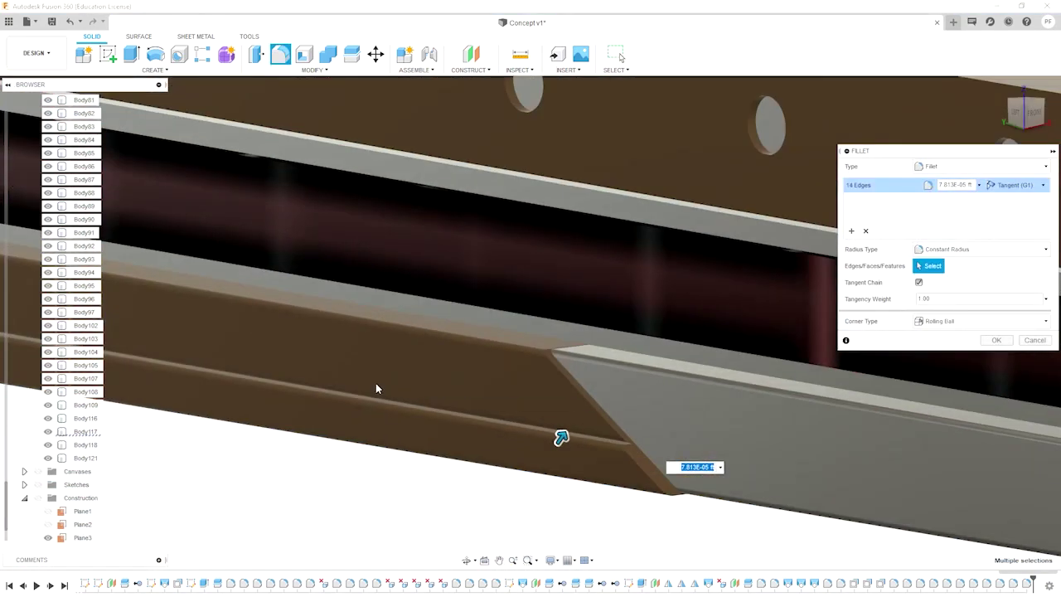
{"action": "middle_click_drag", "start_coordinate": [375, 383], "coordinate": [314, 311], "text": "shift"}
{"action": "scroll", "coordinate": [452, 319], "scroll_direction": "up", "scroll_amount": 5}
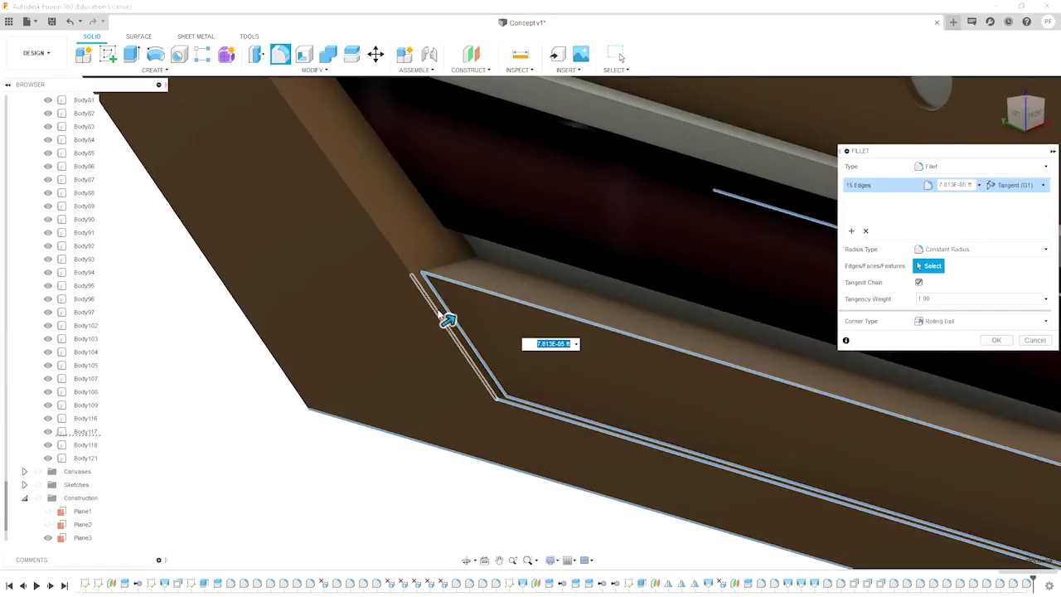
{"action": "scroll", "coordinate": [448, 319], "scroll_direction": "down", "scroll_amount": 3}
{"action": "mouse_move", "coordinate": [396, 246]}
{"action": "middle_mouse_down", "text": "shift"}
{"action": "mouse_move", "coordinate": [395, 334]}
{"action": "mouse_move", "coordinate": [453, 235]}
{"action": "middle_mouse_up", "text": "shift"}
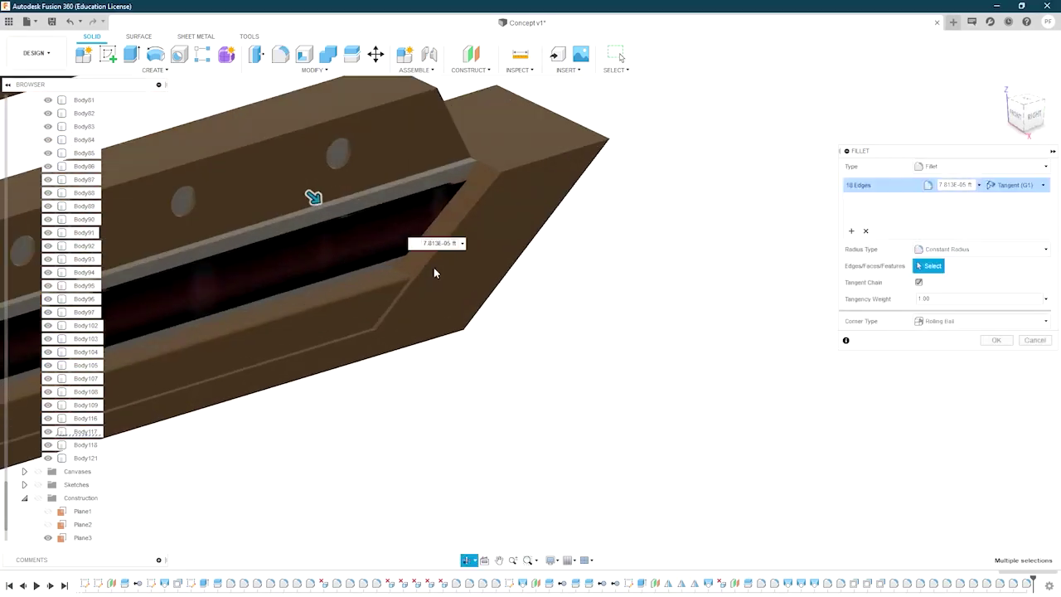
{"action": "scroll", "coordinate": [447, 319], "scroll_direction": "down", "scroll_amount": 3}
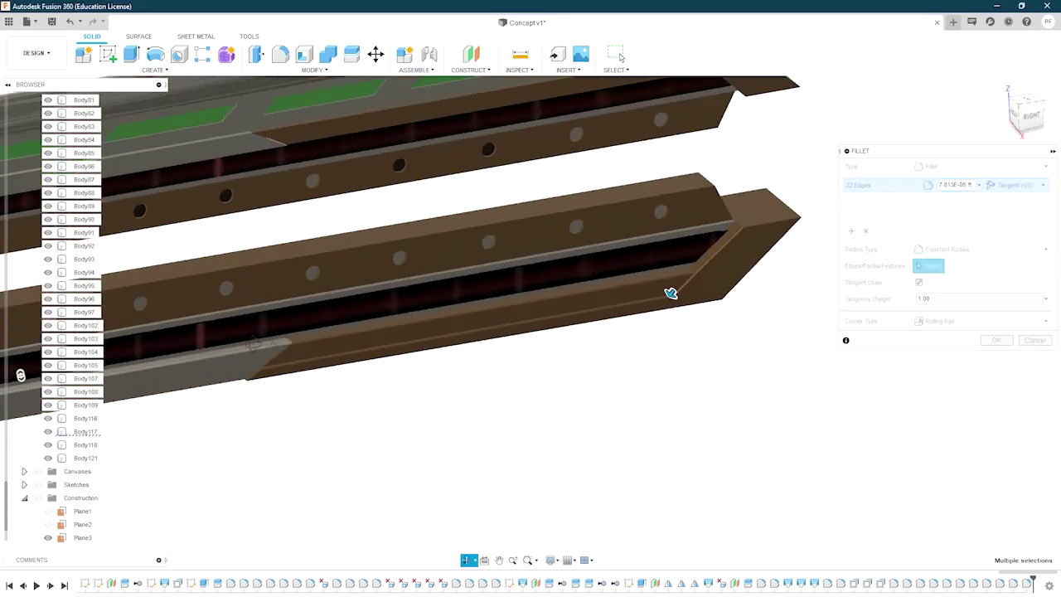
{"action": "key", "text": "Escape"}
{"action": "mouse_move", "coordinate": [670, 294]}
{"action": "middle_mouse_down", "text": "shift"}
{"action": "mouse_move", "coordinate": [404, 360]}
{"action": "mouse_move", "coordinate": [695, 260]}
{"action": "middle_mouse_up", "text": "shift"}
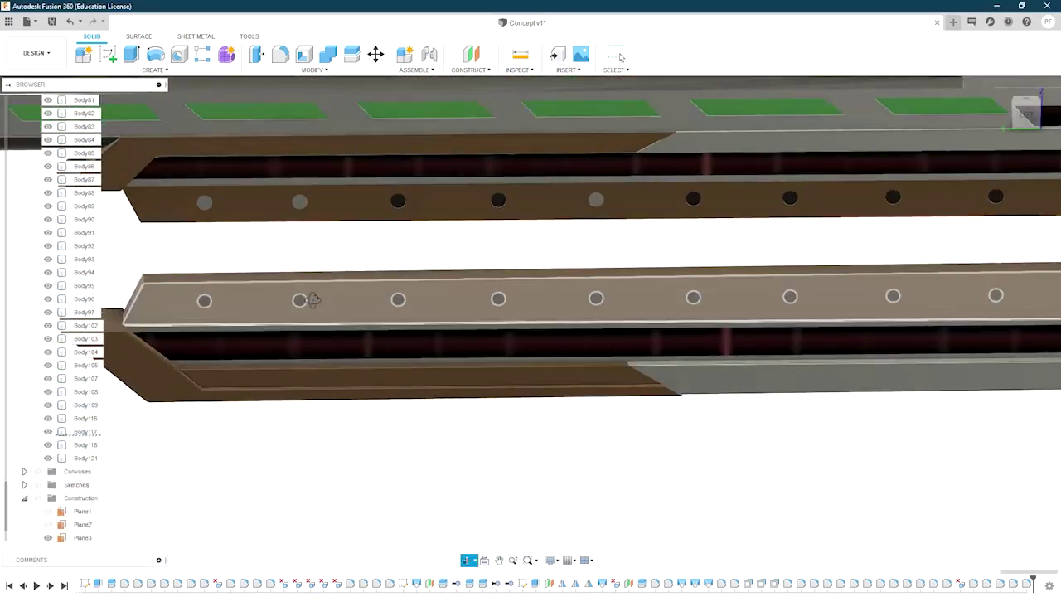
{"action": "middle_click_drag", "start_coordinate": [311, 300], "coordinate": [329, 259], "text": "shift"}
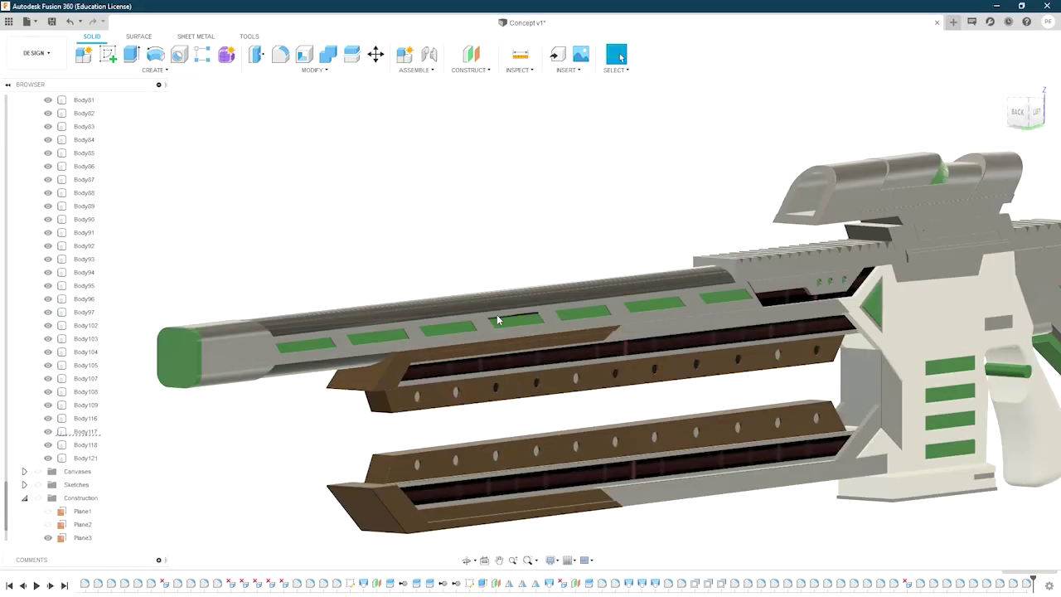
{"action": "left_click", "coordinate": [275, 333]}
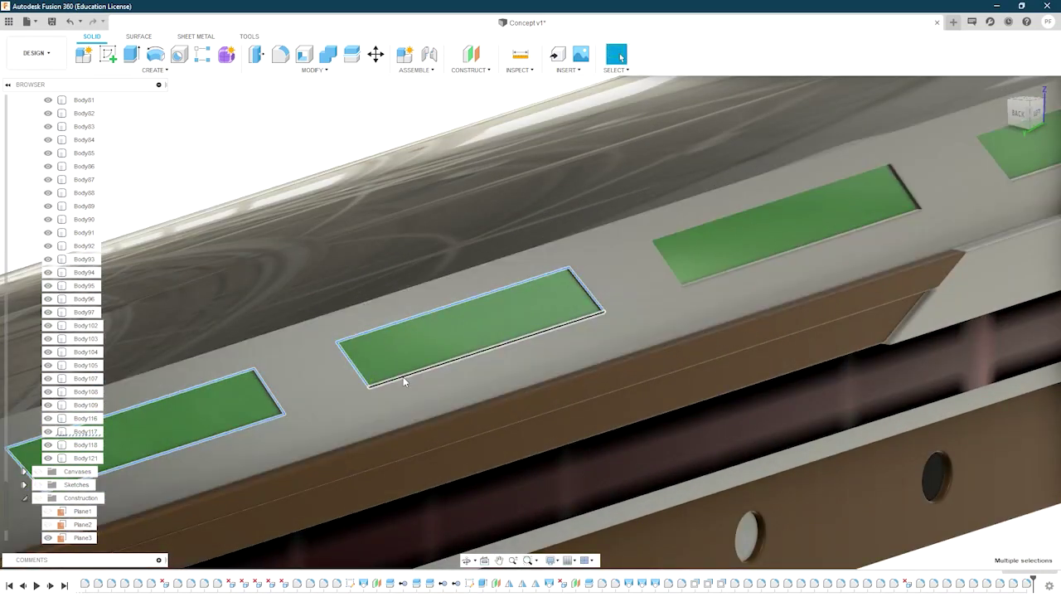
Step: Fillet the 55 selected edges of the barrel's green panel recesses
{"action": "middle_click_drag", "start_coordinate": [402, 376], "coordinate": [718, 254], "text": "shift"}
{"action": "middle_click", "coordinate": [414, 350]}
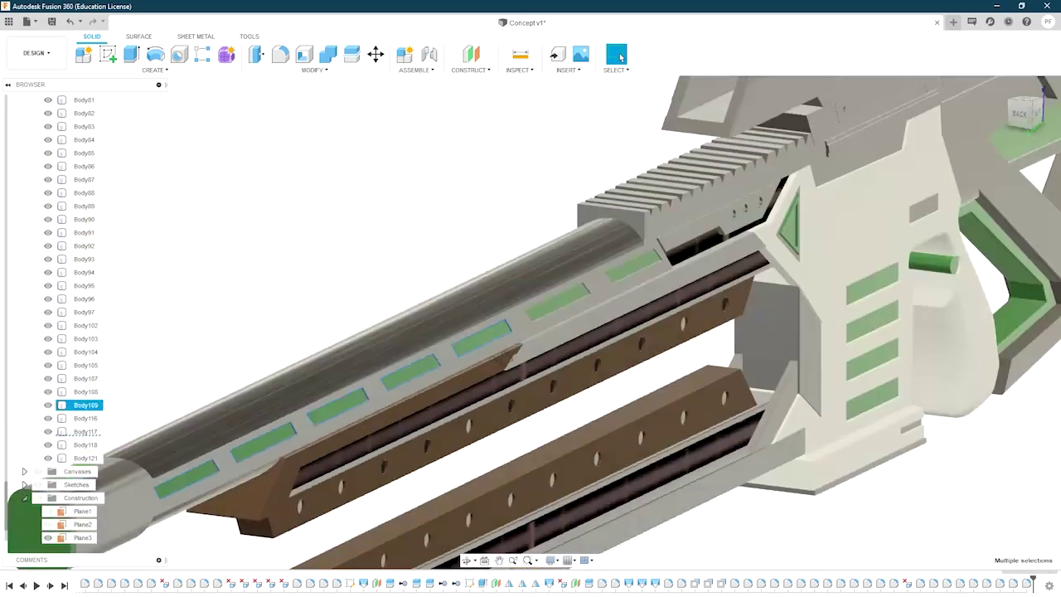
{"action": "scroll", "coordinate": [501, 330], "scroll_direction": "up", "scroll_amount": 5}
{"action": "middle_click_drag", "start_coordinate": [501, 330], "coordinate": [533, 246], "text": "shift"}
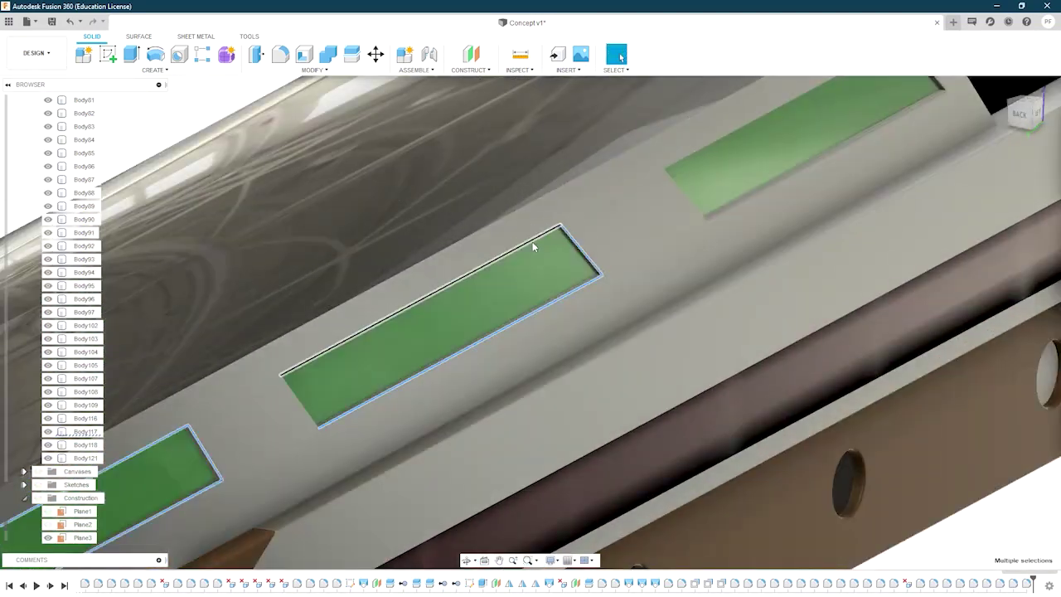
{"action": "mouse_move", "coordinate": [303, 410]}
{"action": "middle_mouse_down", "text": "shift"}
{"action": "mouse_move", "coordinate": [317, 348]}
{"action": "mouse_move", "coordinate": [466, 336]}
{"action": "mouse_move", "coordinate": [497, 274]}
{"action": "mouse_move", "coordinate": [796, 320]}
{"action": "middle_mouse_up", "text": "shift"}
{"action": "middle_click", "coordinate": [796, 320]}
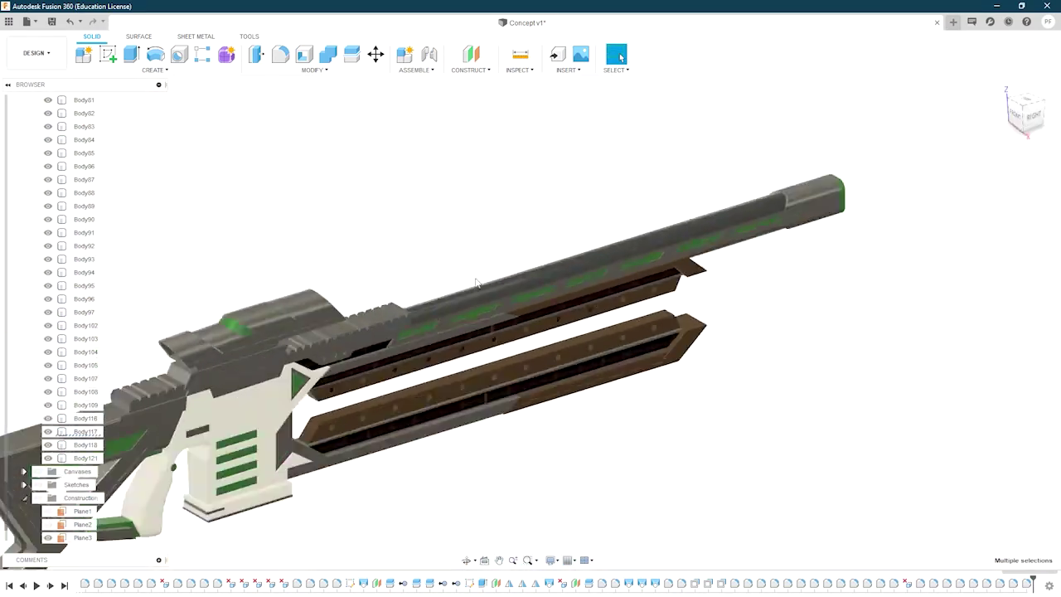
{"action": "scroll", "coordinate": [278, 325], "scroll_direction": "up", "scroll_amount": 10}
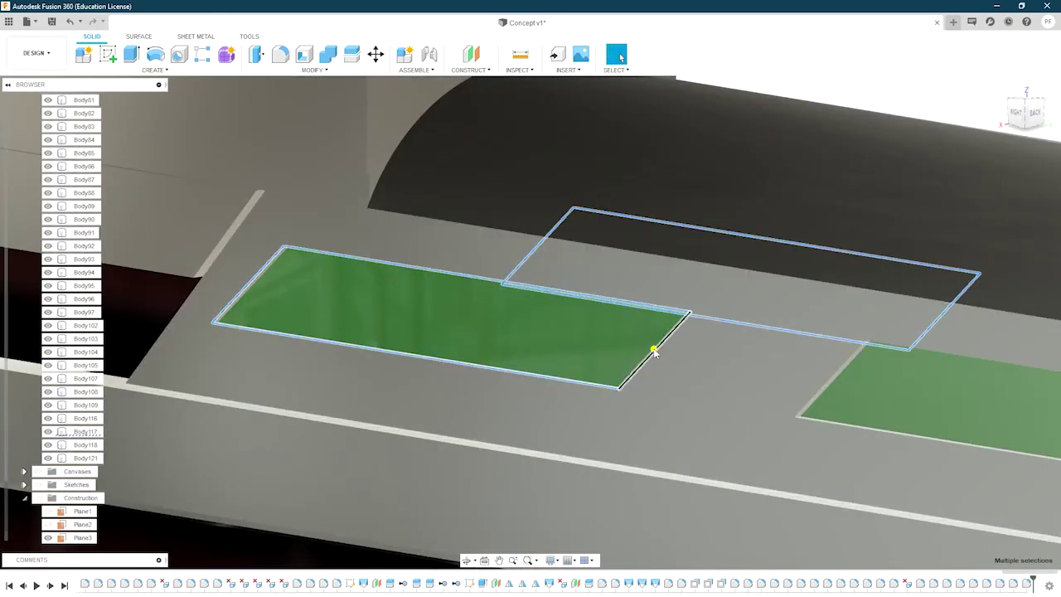
{"action": "mouse_move", "coordinate": [654, 352]}
{"action": "middle_mouse_down", "text": "shift"}
{"action": "mouse_move", "coordinate": [498, 324]}
{"action": "mouse_move", "coordinate": [602, 280]}
{"action": "mouse_move", "coordinate": [780, 402]}
{"action": "middle_mouse_up", "text": "shift"}
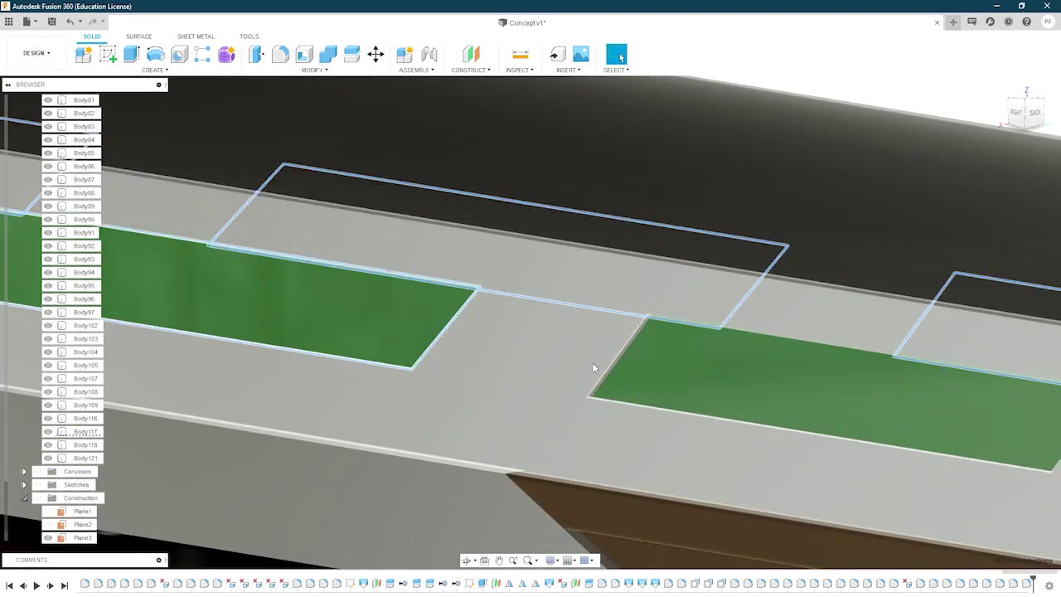
{"action": "mouse_move", "coordinate": [742, 330]}
{"action": "middle_mouse_down", "text": "shift"}
{"action": "mouse_move", "coordinate": [718, 421]}
{"action": "mouse_move", "coordinate": [535, 351]}
{"action": "mouse_move", "coordinate": [634, 370]}
{"action": "middle_mouse_up", "text": "shift"}
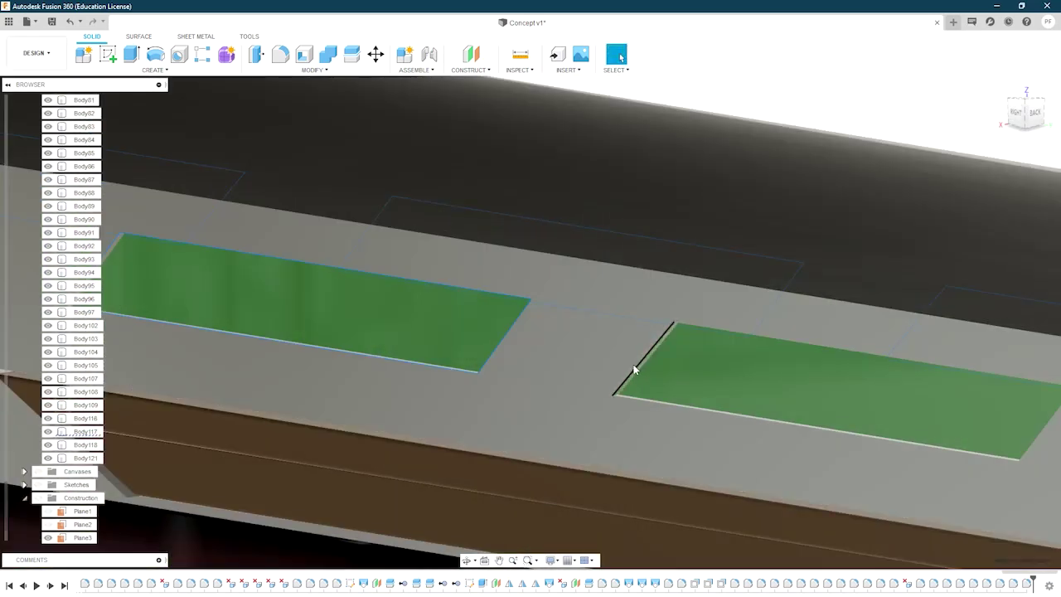
{"action": "mouse_move", "coordinate": [728, 332]}
{"action": "middle_mouse_down", "text": "shift"}
{"action": "mouse_move", "coordinate": [486, 298]}
{"action": "mouse_move", "coordinate": [773, 361]}
{"action": "middle_mouse_up", "text": "shift"}
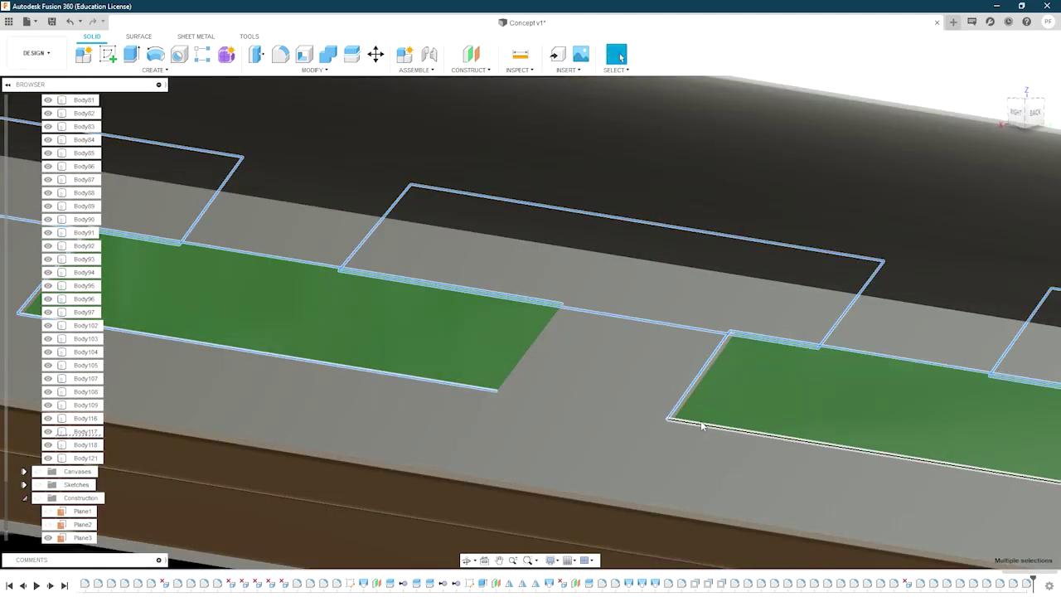
{"action": "mouse_move", "coordinate": [701, 420]}
{"action": "middle_mouse_down", "text": "shift"}
{"action": "mouse_move", "coordinate": [763, 363]}
{"action": "mouse_move", "coordinate": [763, 378]}
{"action": "mouse_move", "coordinate": [505, 306]}
{"action": "mouse_move", "coordinate": [641, 403]}
{"action": "mouse_move", "coordinate": [743, 306]}
{"action": "mouse_move", "coordinate": [560, 315]}
{"action": "mouse_move", "coordinate": [597, 310]}
{"action": "mouse_move", "coordinate": [564, 398]}
{"action": "mouse_move", "coordinate": [876, 379]}
{"action": "mouse_move", "coordinate": [670, 403]}
{"action": "mouse_move", "coordinate": [321, 318]}
{"action": "middle_mouse_up", "text": "shift"}
{"action": "key", "text": "f"}
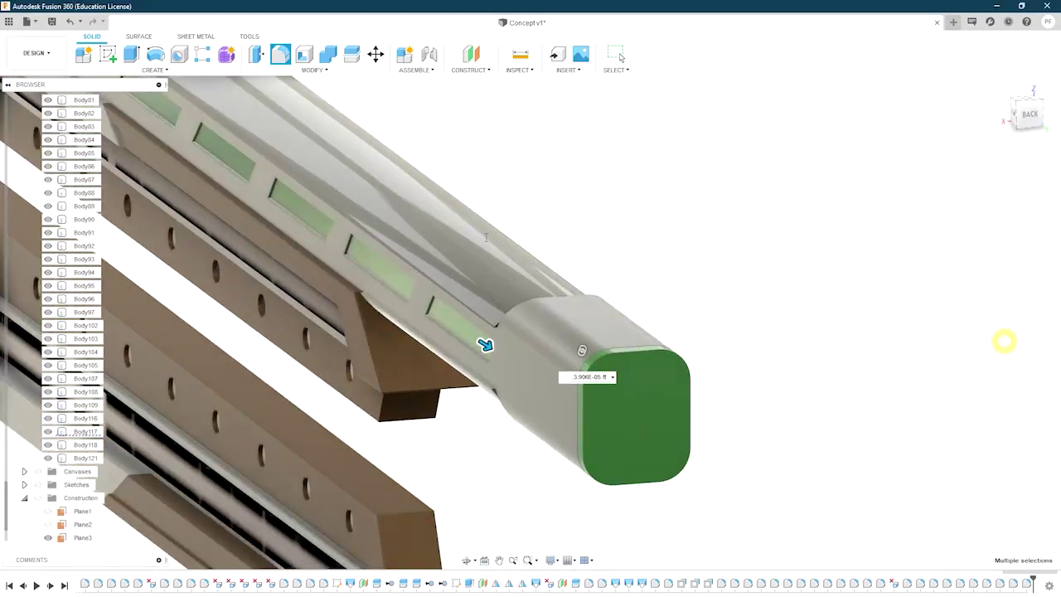
{"action": "mouse_move", "coordinate": [485, 344]}
{"action": "middle_mouse_down", "text": "shift"}
{"action": "mouse_move", "coordinate": [694, 285]}
{"action": "mouse_move", "coordinate": [497, 332]}
{"action": "mouse_move", "coordinate": [392, 341]}
{"action": "mouse_move", "coordinate": [765, 332]}
{"action": "middle_mouse_up", "text": "shift"}
{"action": "scroll", "coordinate": [770, 332], "scroll_direction": "up", "scroll_amount": 5}
{"action": "scroll", "coordinate": [765, 332], "scroll_direction": "down", "scroll_amount": 5}
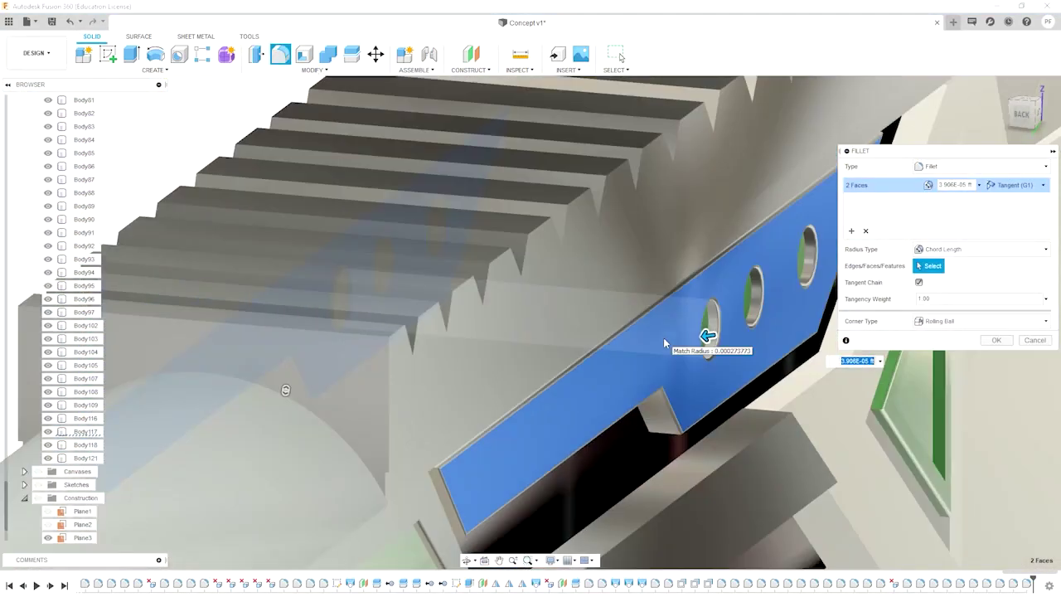
{"action": "key", "text": "Escape"}
Step: Fillet the grooved rail edges beside the triangle
{"action": "mouse_move", "coordinate": [663, 338]}
{"action": "middle_mouse_down", "text": "shift"}
{"action": "mouse_move", "coordinate": [372, 367]}
{"action": "mouse_move", "coordinate": [508, 257]}
{"action": "mouse_move", "coordinate": [635, 350]}
{"action": "middle_mouse_up", "text": "shift"}
{"action": "left_click", "coordinate": [635, 351]}
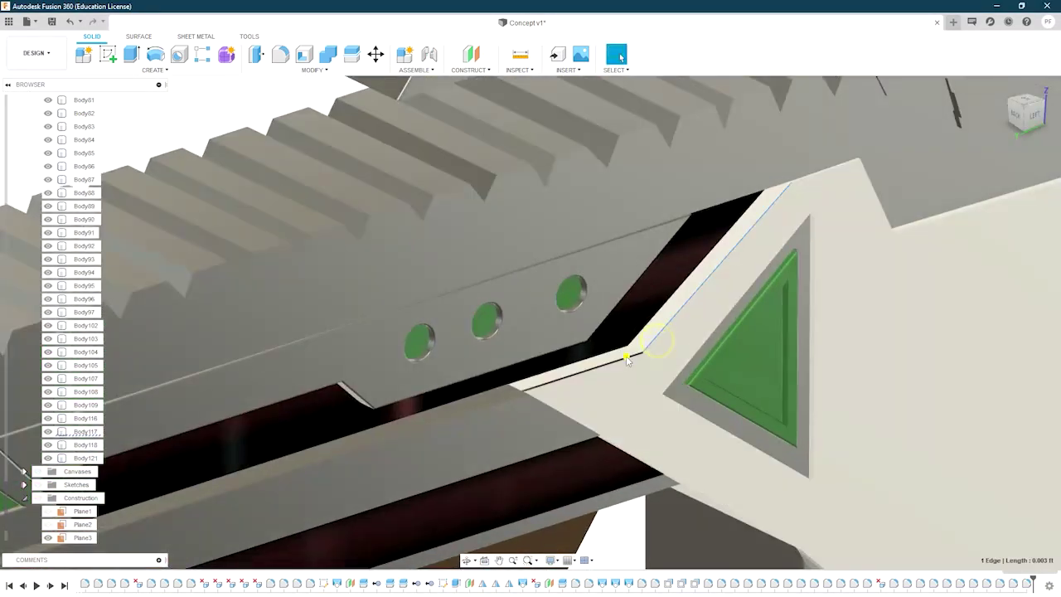
{"action": "scroll", "coordinate": [597, 391], "scroll_direction": "up", "scroll_amount": 3}
{"action": "scroll", "coordinate": [692, 324], "scroll_direction": "down", "scroll_amount": 3}
{"action": "mouse_move", "coordinate": [691, 324]}
{"action": "middle_mouse_down", "text": "shift"}
{"action": "mouse_move", "coordinate": [389, 379]}
{"action": "mouse_move", "coordinate": [532, 407]}
{"action": "middle_mouse_up", "text": "shift"}
{"action": "scroll", "coordinate": [456, 395], "scroll_direction": "up", "scroll_amount": 4}
{"action": "key", "text": "f"}
{"action": "mouse_move", "coordinate": [586, 377]}
{"action": "middle_mouse_down", "text": "shift"}
{"action": "mouse_move", "coordinate": [618, 351]}
{"action": "mouse_move", "coordinate": [447, 259]}
{"action": "middle_mouse_up", "text": "shift"}
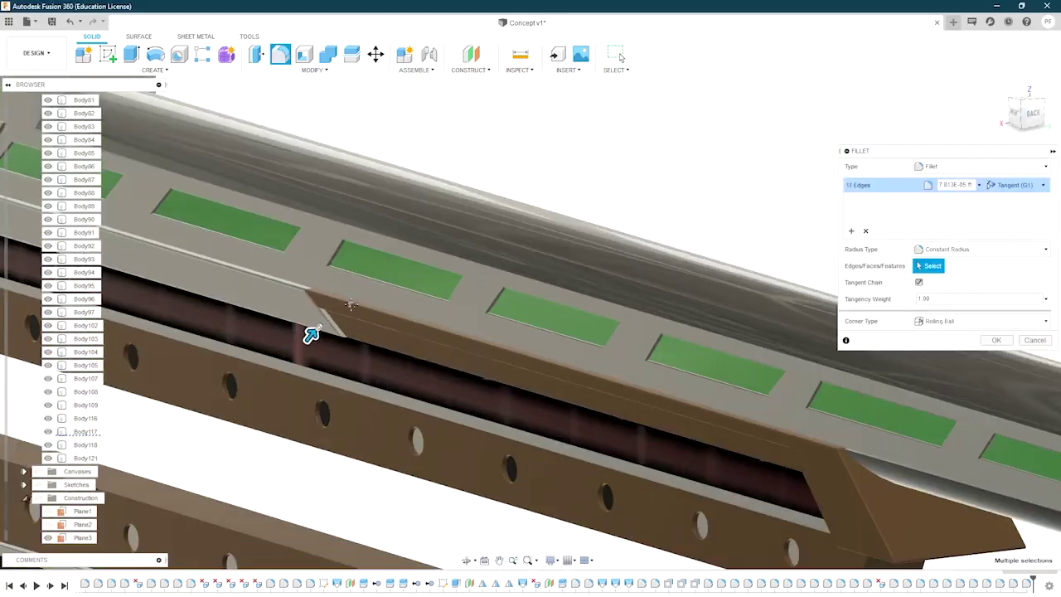
{"action": "middle_click_drag", "start_coordinate": [447, 259], "coordinate": [735, 343], "text": "shift"}
{"action": "scroll", "coordinate": [612, 336], "scroll_direction": "up", "scroll_amount": 5}
{"action": "key", "text": "Escape"}
Step: Fillet two selected rail edges, adding two more rail edges to the fillet
{"action": "mouse_move", "coordinate": [618, 341]}
{"action": "middle_mouse_down", "text": "shift"}
{"action": "mouse_move", "coordinate": [523, 347]}
{"action": "mouse_move", "coordinate": [334, 308]}
{"action": "middle_mouse_up", "text": "shift"}
{"action": "key", "text": "f"}
{"action": "mouse_move", "coordinate": [258, 326]}
{"action": "middle_mouse_down", "text": "shift"}
{"action": "mouse_move", "coordinate": [604, 303]}
{"action": "mouse_move", "coordinate": [545, 296]}
{"action": "mouse_move", "coordinate": [353, 343]}
{"action": "mouse_move", "coordinate": [470, 403]}
{"action": "mouse_move", "coordinate": [360, 447]}
{"action": "mouse_move", "coordinate": [497, 332]}
{"action": "middle_mouse_up", "text": "shift"}
{"action": "left_click", "coordinate": [412, 384]}
{"action": "scroll", "coordinate": [474, 339], "scroll_direction": "down", "scroll_amount": 3}
{"action": "scroll", "coordinate": [438, 350], "scroll_direction": "down", "scroll_amount": 3}
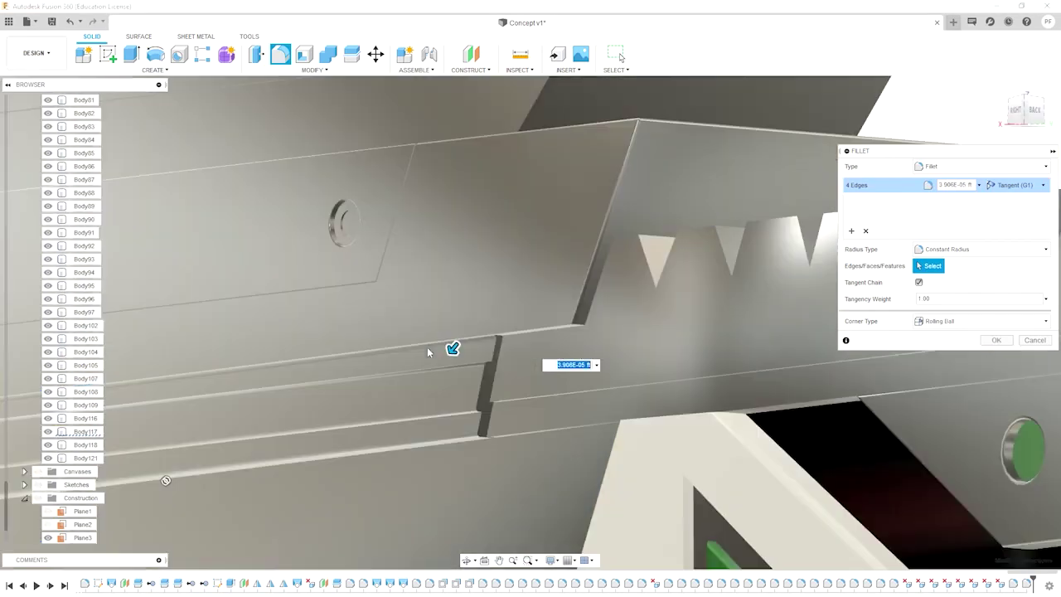
{"action": "scroll", "coordinate": [438, 366], "scroll_direction": "down", "scroll_amount": 3}
{"action": "scroll", "coordinate": [471, 333], "scroll_direction": "down", "scroll_amount": 3}
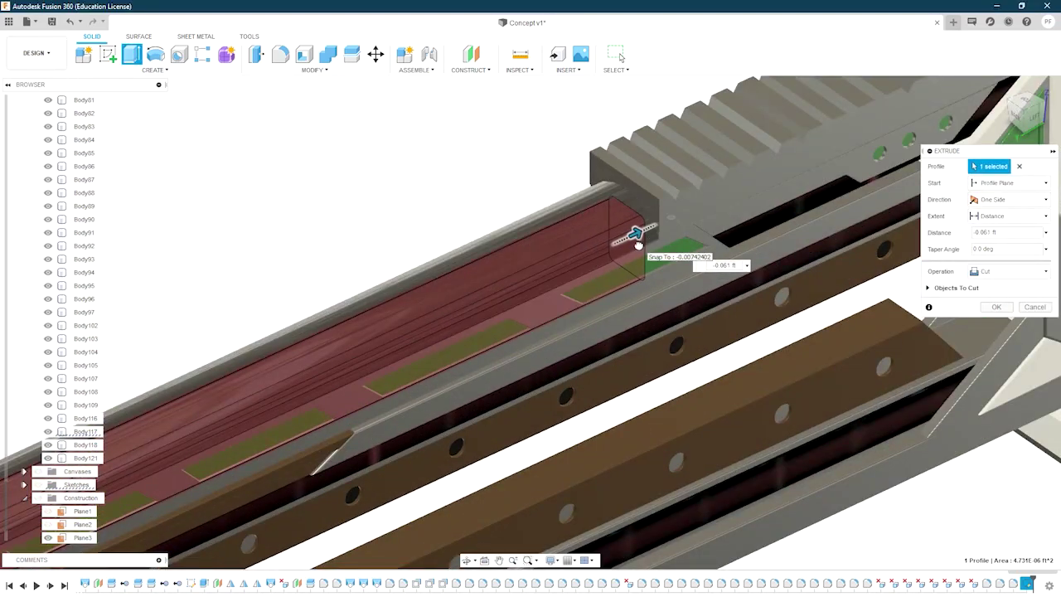
Step: Extrude the barrel's front-end profile as a cut into the muzzle
{"action": "middle_click_drag", "start_coordinate": [636, 241], "coordinate": [995, 298], "text": "shift"}
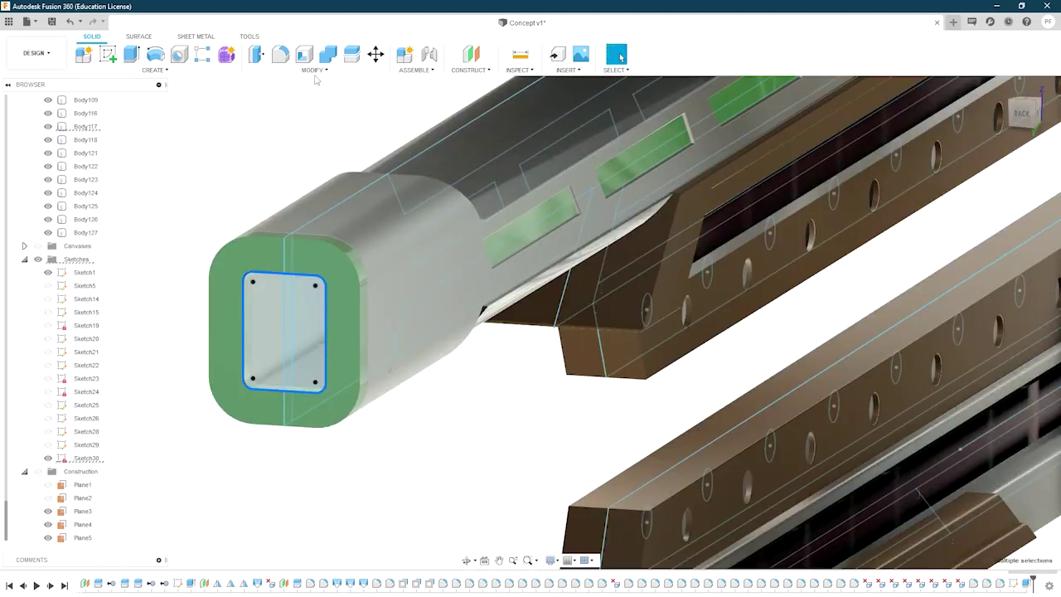
{"action": "left_click", "coordinate": [315, 70]}
{"action": "left_click", "coordinate": [330, 70]}
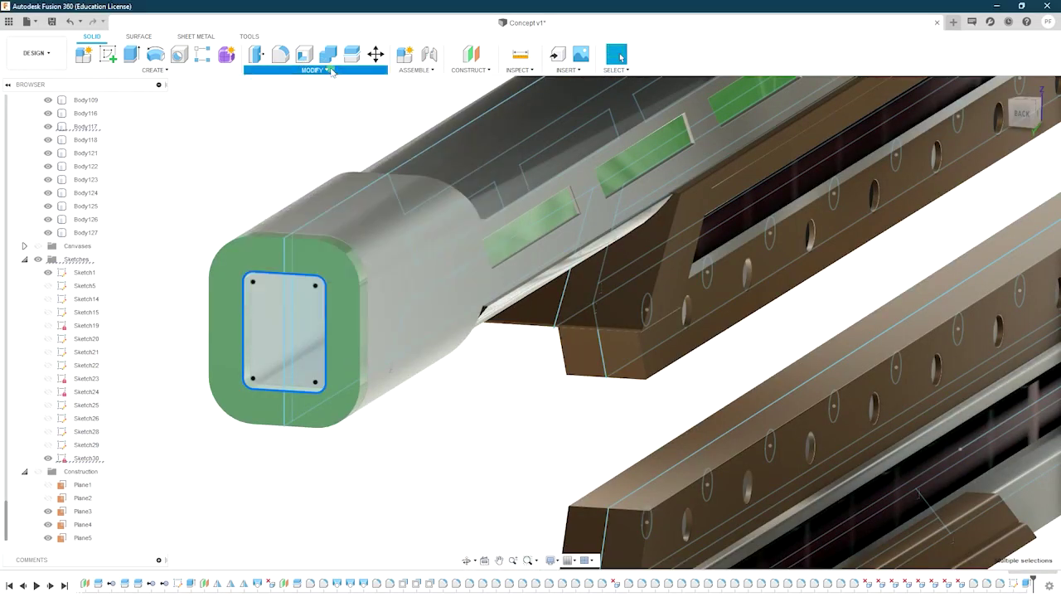
Step: Edit the front-end sketch and scale up its rectangular profile to enlarge the bore
{"action": "double_click", "coordinate": [326, 327]}
{"action": "left_click", "coordinate": [255, 69]}
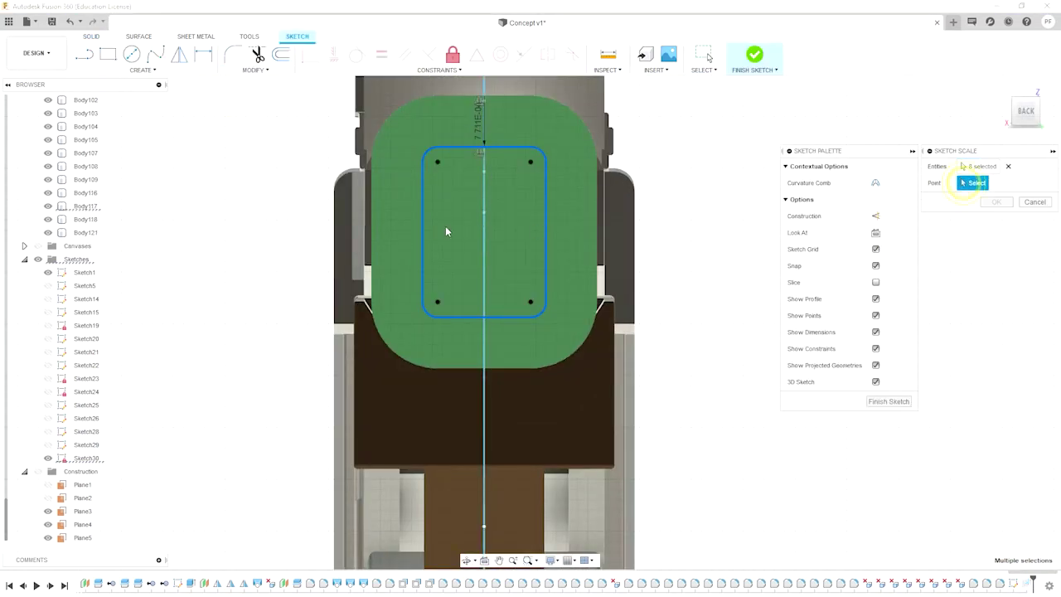
{"action": "left_click_drag", "start_coordinate": [496, 211], "coordinate": [548, 210]}
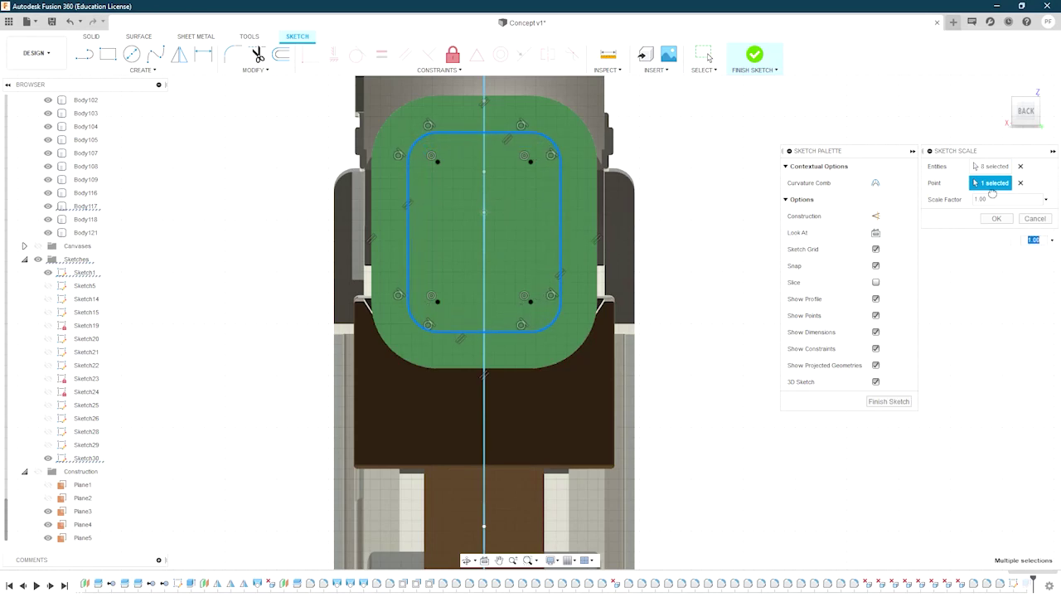
{"action": "scroll", "coordinate": [360, 279], "scroll_direction": "down", "scroll_amount": 5}
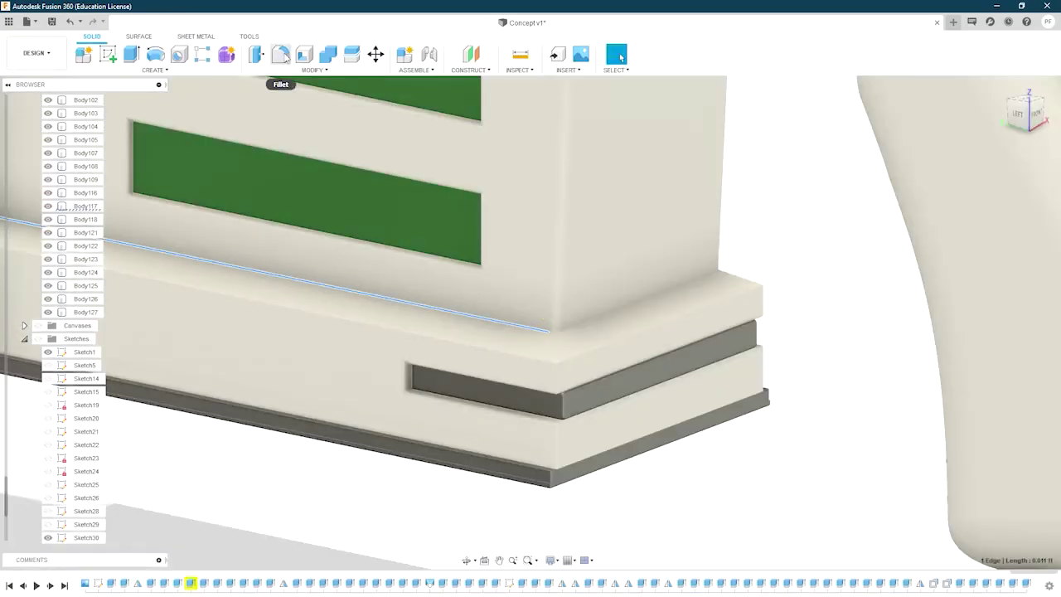
Step: Fillet three base edges, setting the radius at the pin's end
{"action": "left_click", "coordinate": [280, 55]}
{"action": "left_click", "coordinate": [521, 315]}
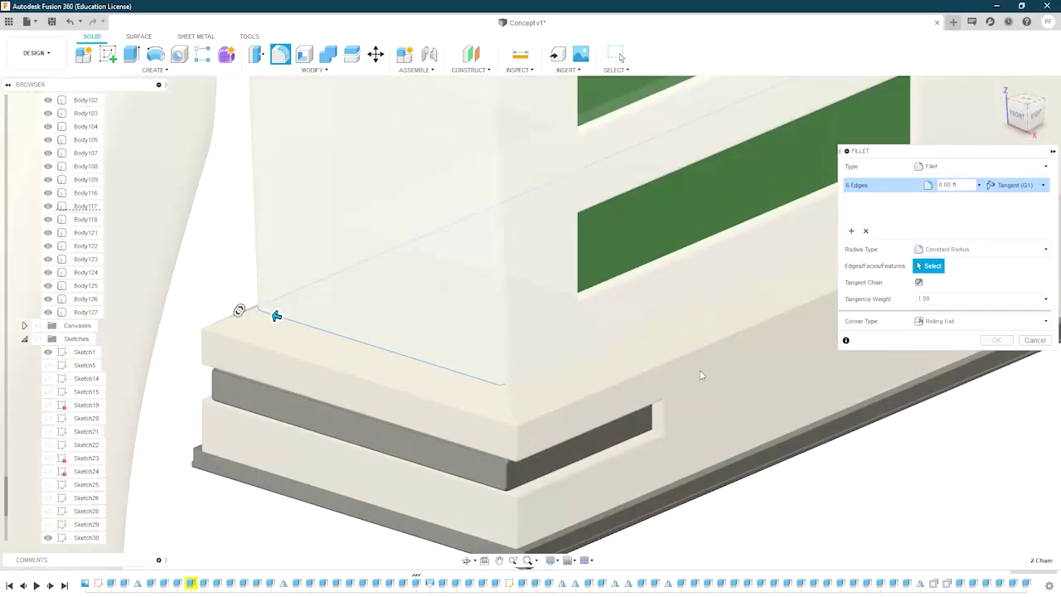
{"action": "left_click", "coordinate": [464, 381]}
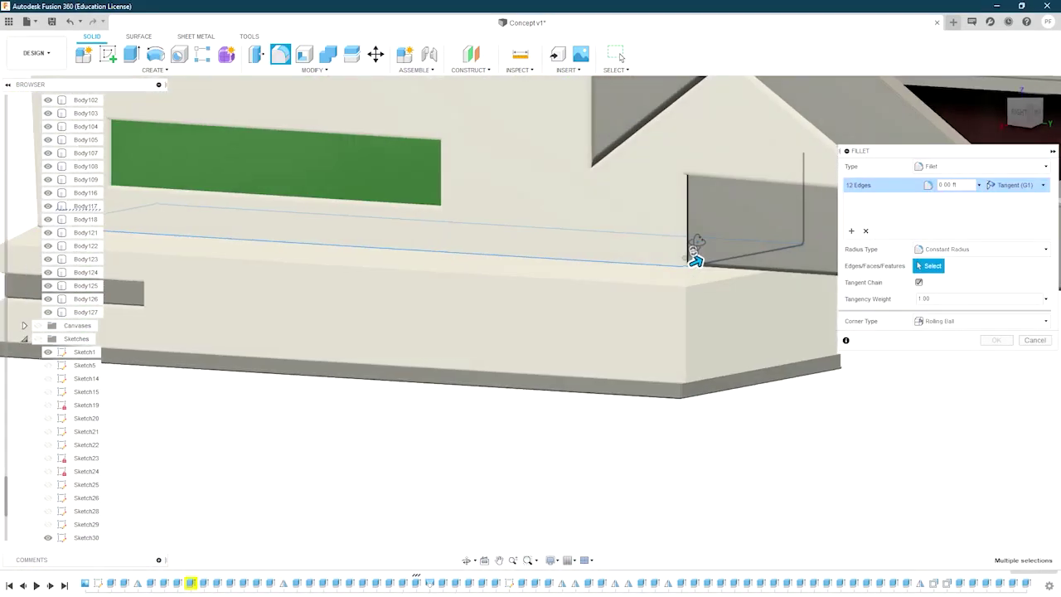
{"action": "left_click", "coordinate": [685, 286]}
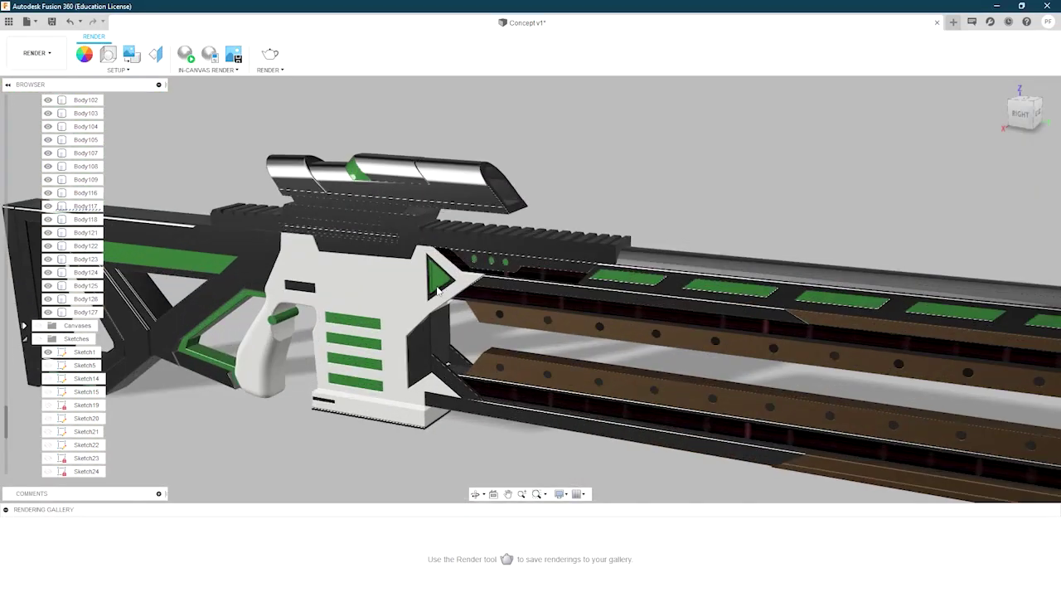
{"action": "mouse_move", "coordinate": [437, 290]}
{"action": "middle_mouse_down", "text": "shift"}
{"action": "mouse_move", "coordinate": [385, 303]}
{"action": "mouse_move", "coordinate": [415, 373]}
{"action": "mouse_move", "coordinate": [457, 425]}
{"action": "mouse_move", "coordinate": [261, 56]}
{"action": "middle_mouse_up", "text": "shift"}
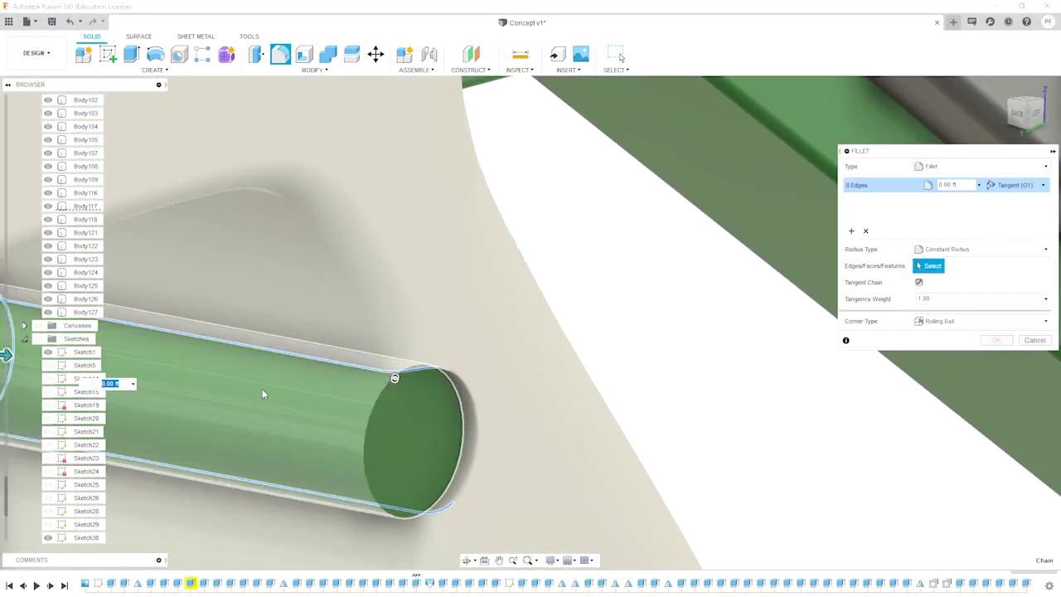
{"action": "scroll", "coordinate": [221, 334], "scroll_direction": "down", "scroll_amount": 3}
{"action": "scroll", "coordinate": [237, 333], "scroll_direction": "down", "scroll_amount": 3}
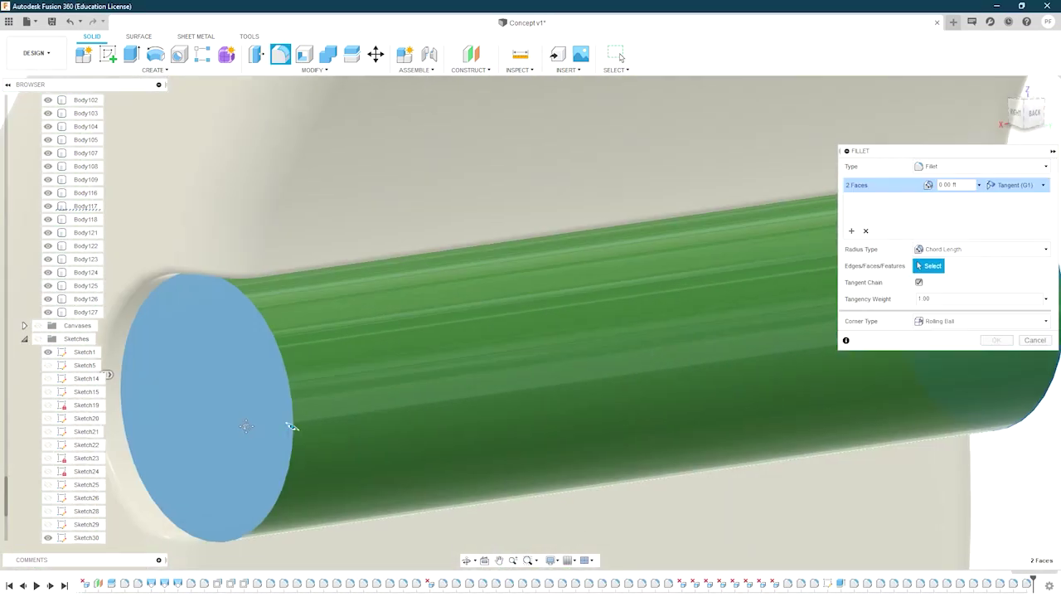
{"action": "left_click_drag", "start_coordinate": [292, 426], "coordinate": [298, 424]}
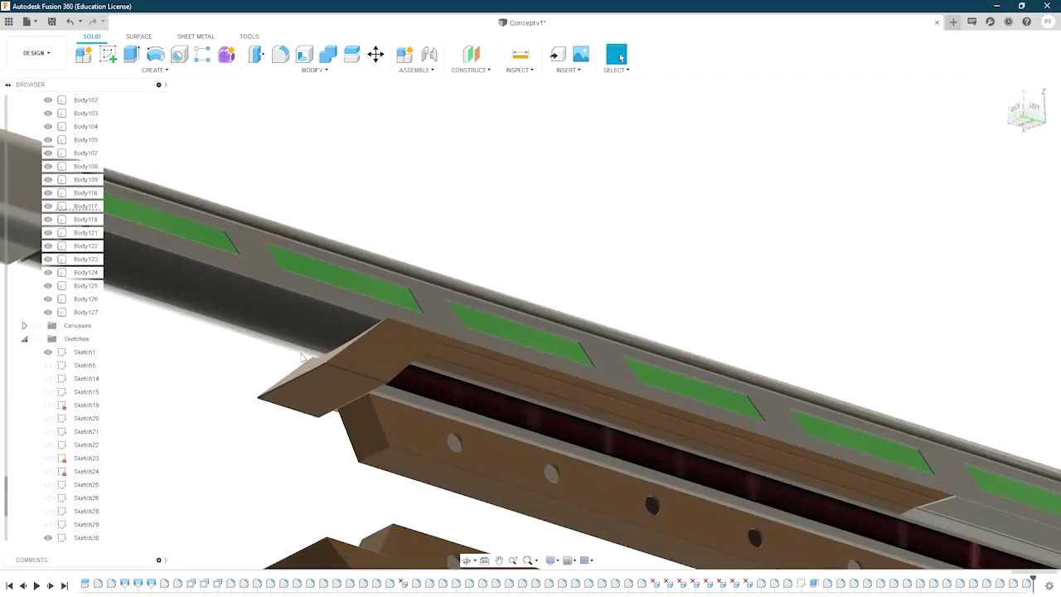
{"action": "middle_click_drag", "start_coordinate": [348, 425], "coordinate": [177, 288], "text": "shift"}
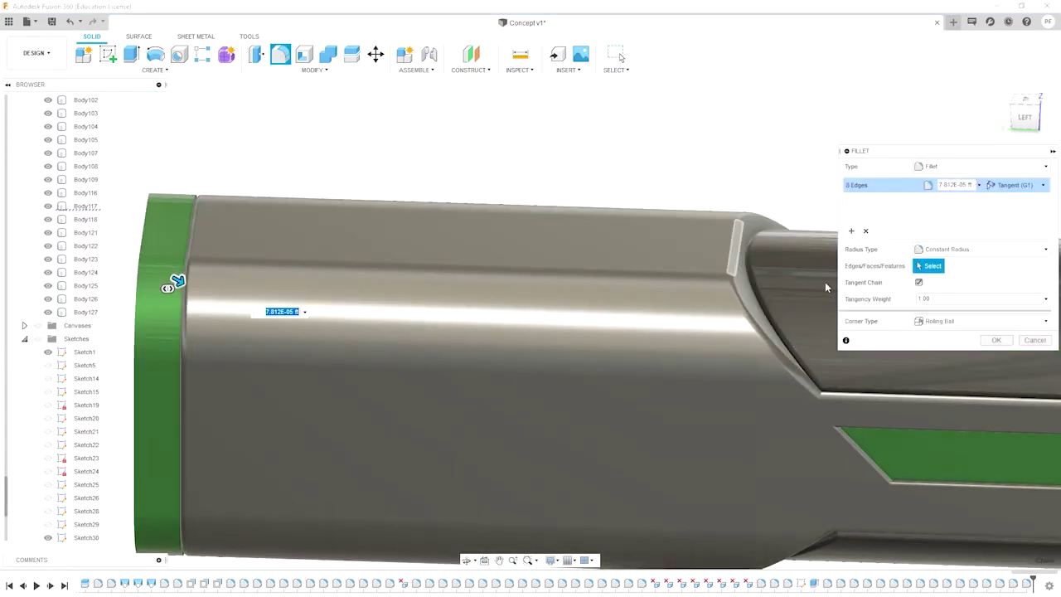
{"action": "scroll", "coordinate": [197, 249], "scroll_direction": "up", "scroll_amount": 2}
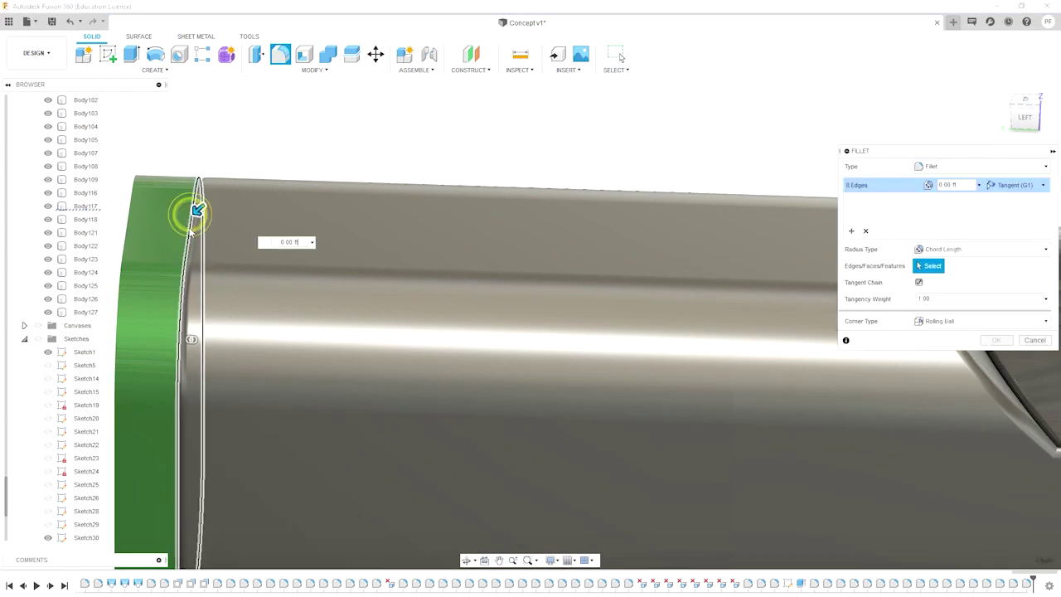
{"action": "scroll", "coordinate": [193, 212], "scroll_direction": "down", "scroll_amount": 3}
{"action": "key", "text": "Escape"}
Step: Fillet the green tube end face at the barrel tip
{"action": "scroll", "coordinate": [284, 177], "scroll_direction": "down", "scroll_amount": 2}
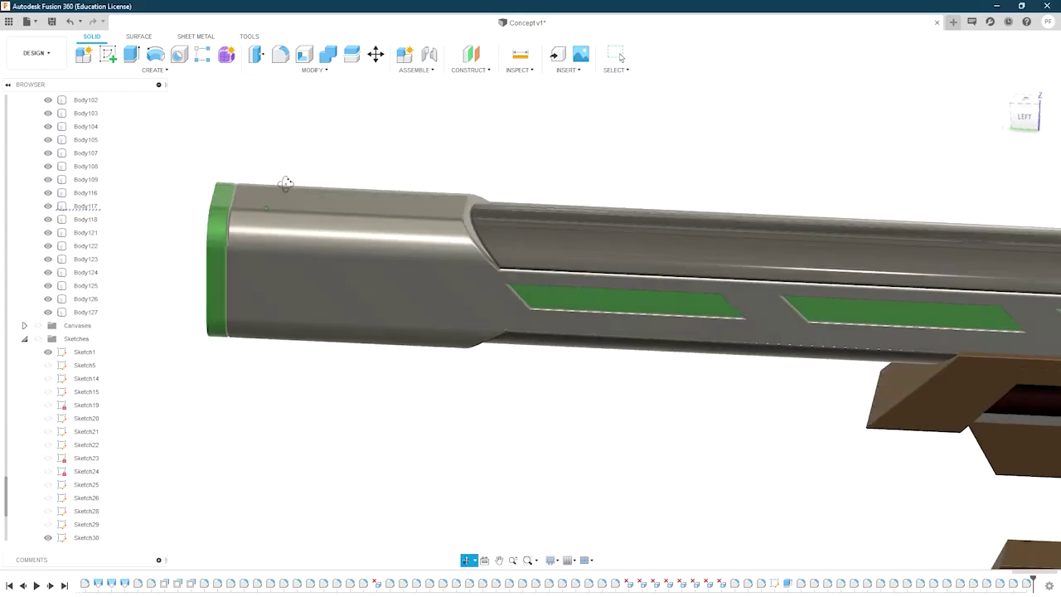
{"action": "mouse_move", "coordinate": [284, 177]}
{"action": "middle_mouse_down", "text": "shift"}
{"action": "mouse_move", "coordinate": [432, 305]}
{"action": "mouse_move", "coordinate": [259, 305]}
{"action": "middle_mouse_up", "text": "shift"}
{"action": "scroll", "coordinate": [432, 304], "scroll_direction": "up", "scroll_amount": 3}
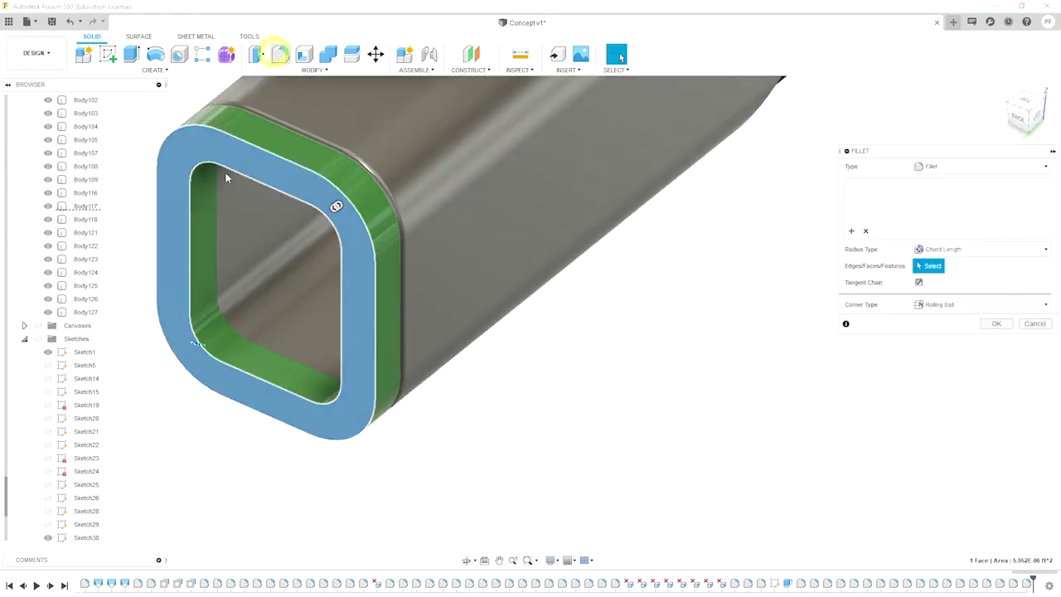
{"action": "scroll", "coordinate": [225, 176], "scroll_direction": "up", "scroll_amount": 5}
{"action": "left_click", "coordinate": [174, 369]}
{"action": "scroll", "coordinate": [252, 344], "scroll_direction": "down", "scroll_amount": 5}
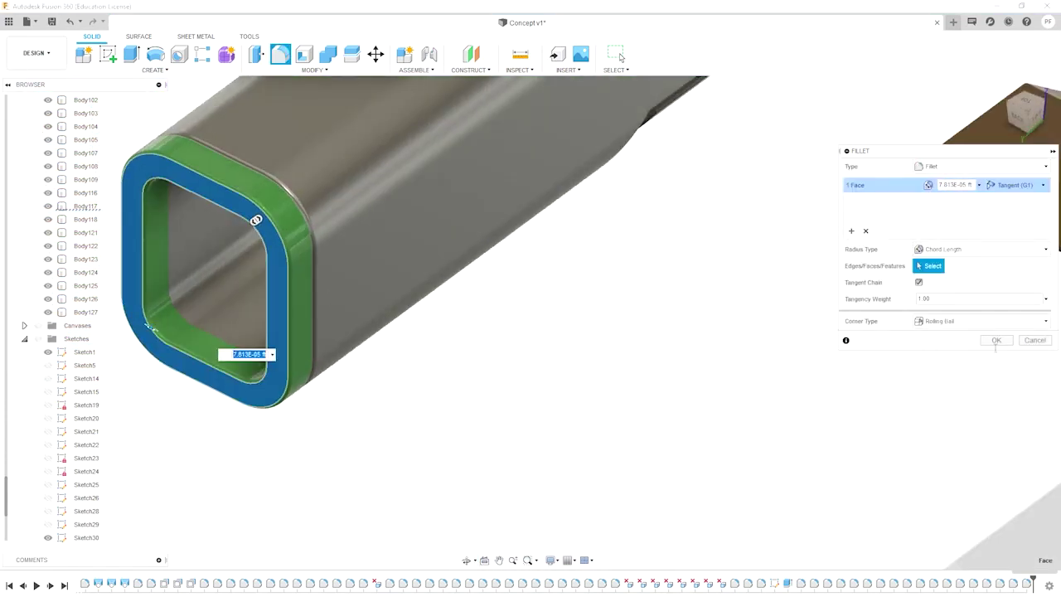
{"action": "scroll", "coordinate": [448, 347], "scroll_direction": "down", "scroll_amount": 5}
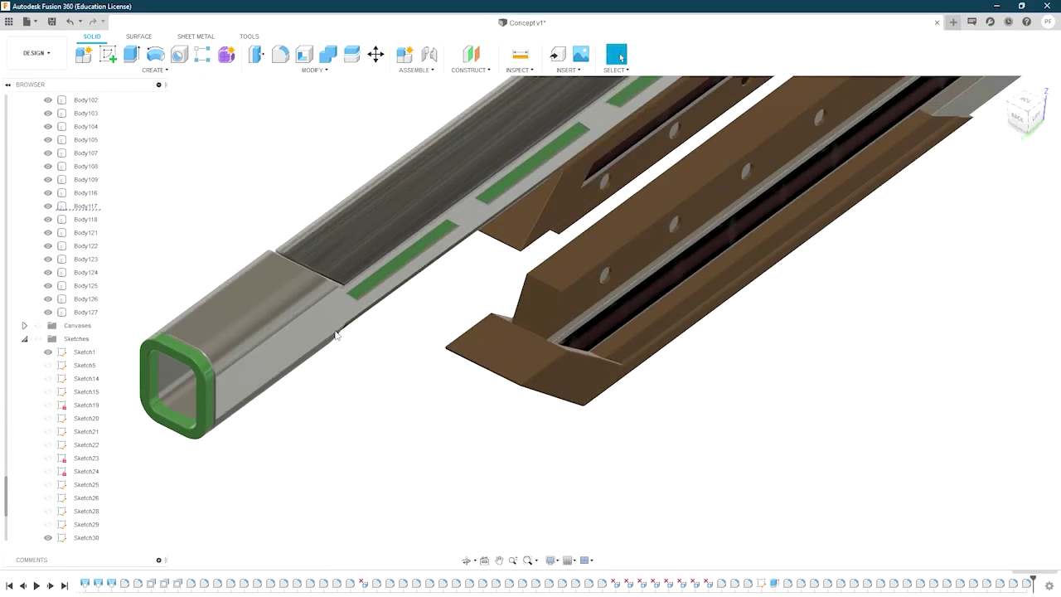
{"action": "key", "text": "Escape"}
Step: Fillet the rail frame's corner edges
{"action": "middle_click_drag", "start_coordinate": [447, 347], "coordinate": [570, 320], "text": "shift"}
{"action": "scroll", "coordinate": [777, 398], "scroll_direction": "up", "scroll_amount": 5}
{"action": "scroll", "coordinate": [777, 404], "scroll_direction": "up", "scroll_amount": 3}
{"action": "middle_click_drag", "start_coordinate": [778, 404], "coordinate": [723, 450], "text": "shift"}
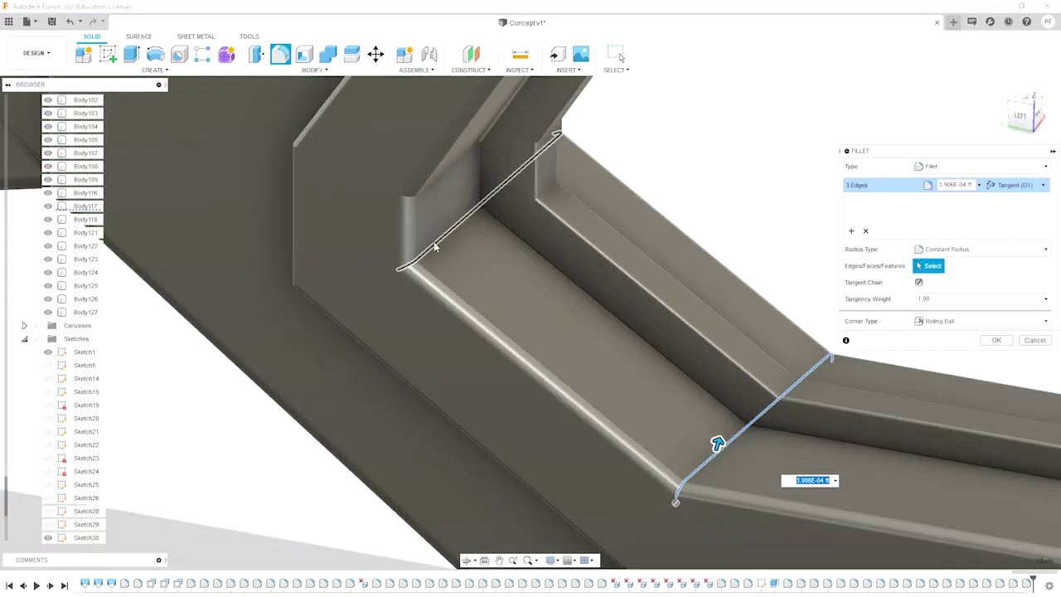
{"action": "left_click", "coordinate": [434, 245]}
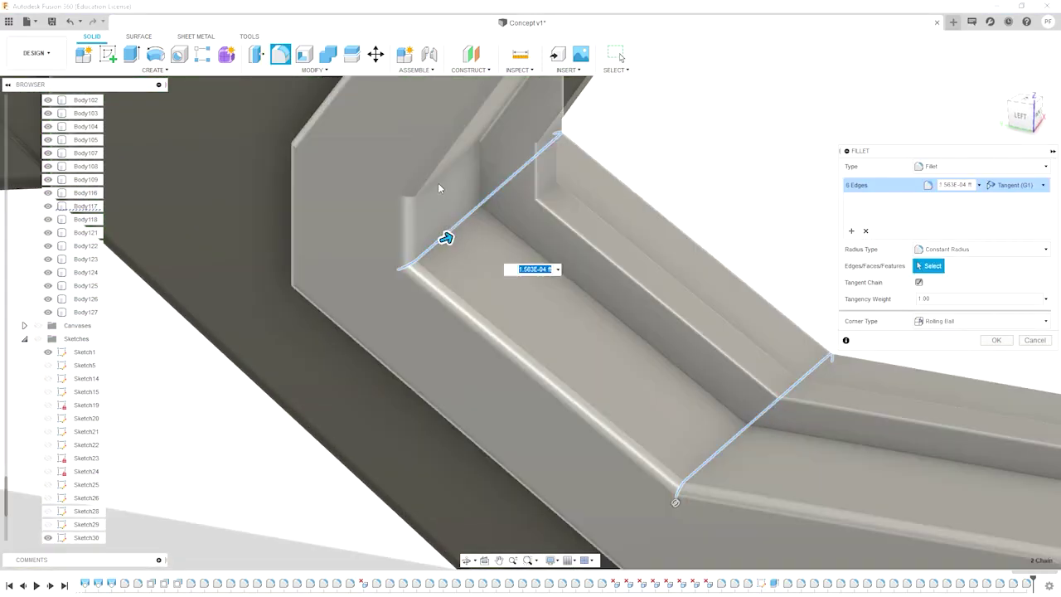
{"action": "left_click", "coordinate": [437, 190]}
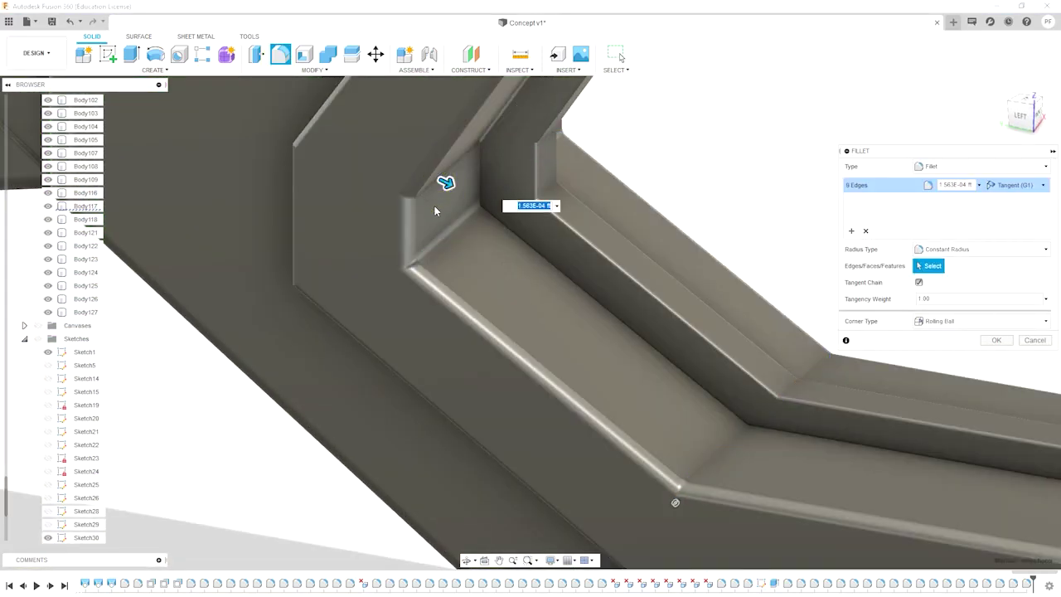
{"action": "mouse_move", "coordinate": [434, 210]}
{"action": "middle_mouse_down", "text": "shift"}
{"action": "mouse_move", "coordinate": [559, 293]}
{"action": "mouse_move", "coordinate": [509, 213]}
{"action": "middle_mouse_up", "text": "shift"}
{"action": "left_click", "coordinate": [598, 251]}
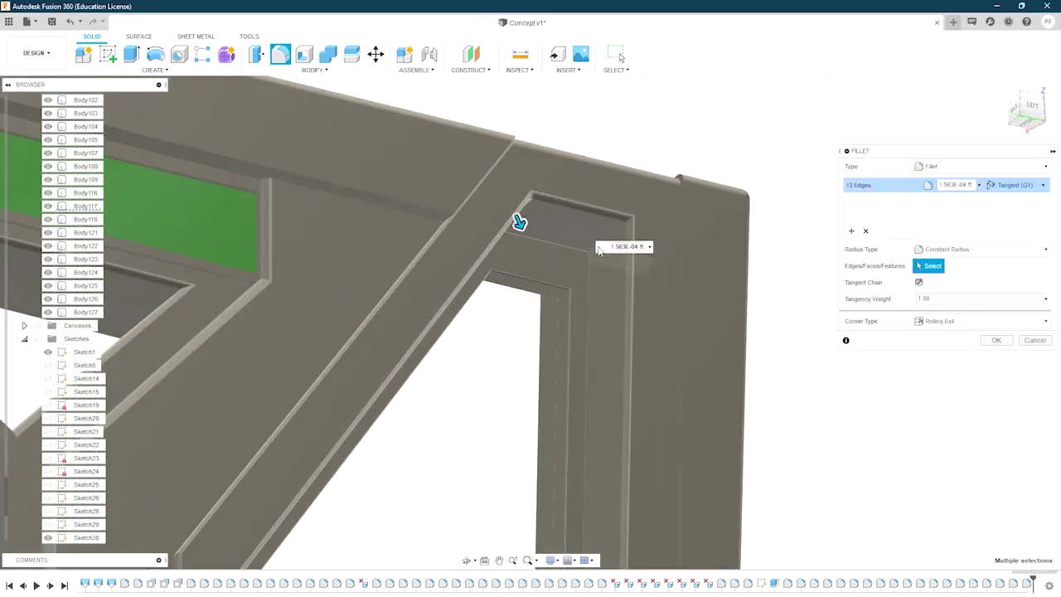
{"action": "mouse_move", "coordinate": [529, 274]}
{"action": "middle_mouse_down", "text": "shift"}
{"action": "mouse_move", "coordinate": [539, 224]}
{"action": "mouse_move", "coordinate": [580, 420]}
{"action": "mouse_move", "coordinate": [508, 350]}
{"action": "mouse_move", "coordinate": [687, 429]}
{"action": "mouse_move", "coordinate": [530, 315]}
{"action": "middle_mouse_up", "text": "shift"}
{"action": "key", "text": "Return"}
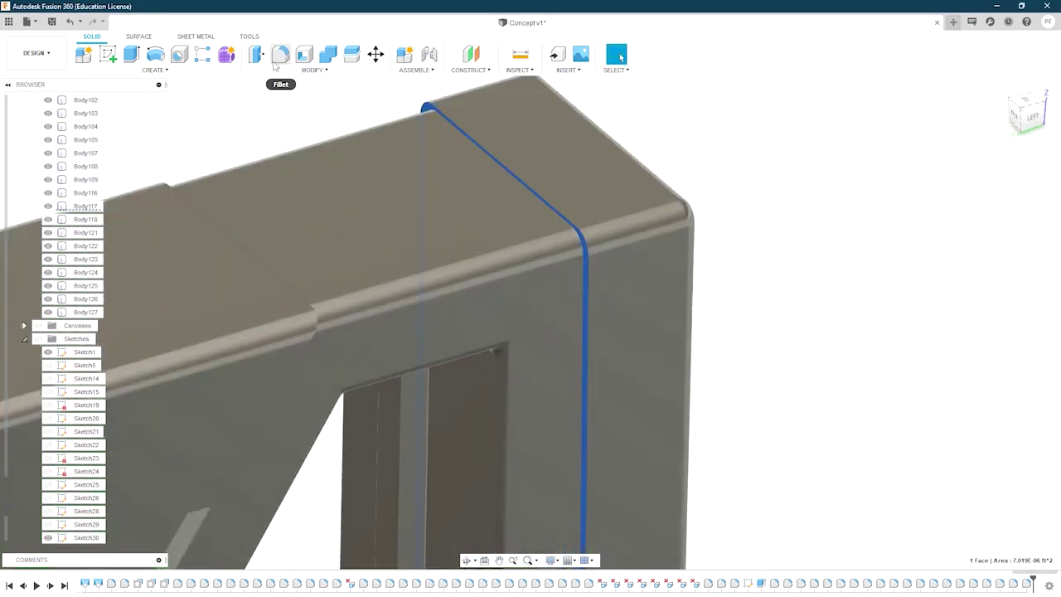
Step: Try a fillet on the frame face and an offset on the face beside the green panel, cancelling both
{"action": "left_click", "coordinate": [280, 54]}
{"action": "mouse_move", "coordinate": [518, 396]}
{"action": "middle_mouse_down", "text": "shift"}
{"action": "mouse_move", "coordinate": [450, 308]}
{"action": "mouse_move", "coordinate": [477, 250]}
{"action": "middle_mouse_up", "text": "shift"}
{"action": "scroll", "coordinate": [447, 309], "scroll_direction": "up", "scroll_amount": 3}
{"action": "key", "text": "Escape"}
{"action": "middle_click_drag", "start_coordinate": [206, 276], "coordinate": [572, 419], "text": "shift"}
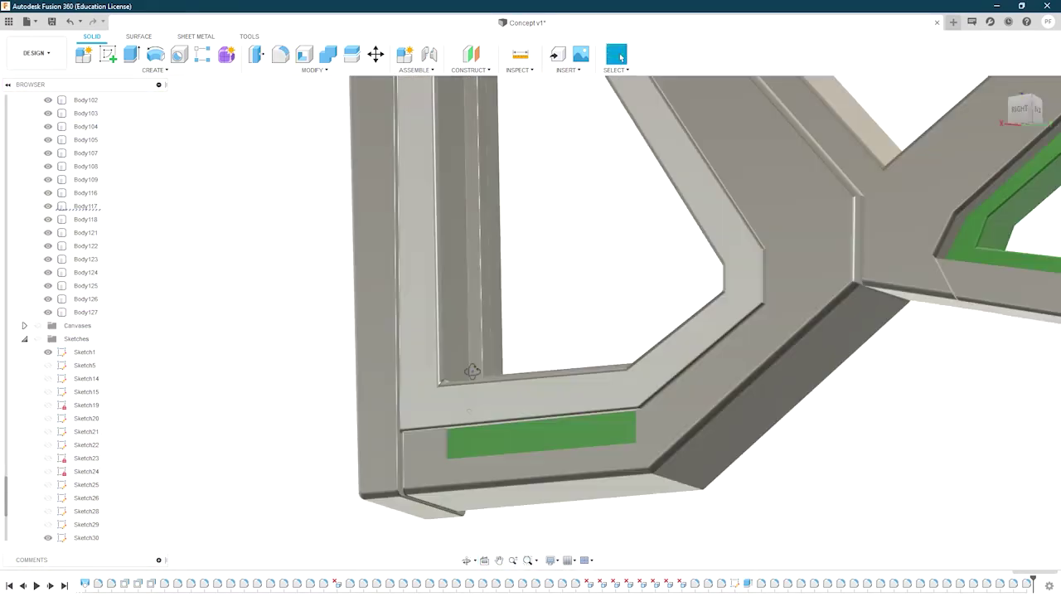
{"action": "scroll", "coordinate": [702, 419], "scroll_direction": "up", "scroll_amount": 2}
{"action": "left_click", "coordinate": [688, 414]}
{"action": "mouse_move", "coordinate": [688, 414]}
{"action": "middle_mouse_down", "text": "shift"}
{"action": "mouse_move", "coordinate": [497, 331]}
{"action": "mouse_move", "coordinate": [907, 426]}
{"action": "middle_mouse_up", "text": "shift"}
{"action": "key", "text": "q"}
{"action": "key", "text": "Escape"}
Step: Try a fillet on the green panel's edge face, then cancel it and clear the selection
{"action": "scroll", "coordinate": [746, 444], "scroll_direction": "up", "scroll_amount": 2}
{"action": "left_click", "coordinate": [746, 444]}
{"action": "key", "text": "f"}
{"action": "scroll", "coordinate": [769, 325], "scroll_direction": "up", "scroll_amount": 2}
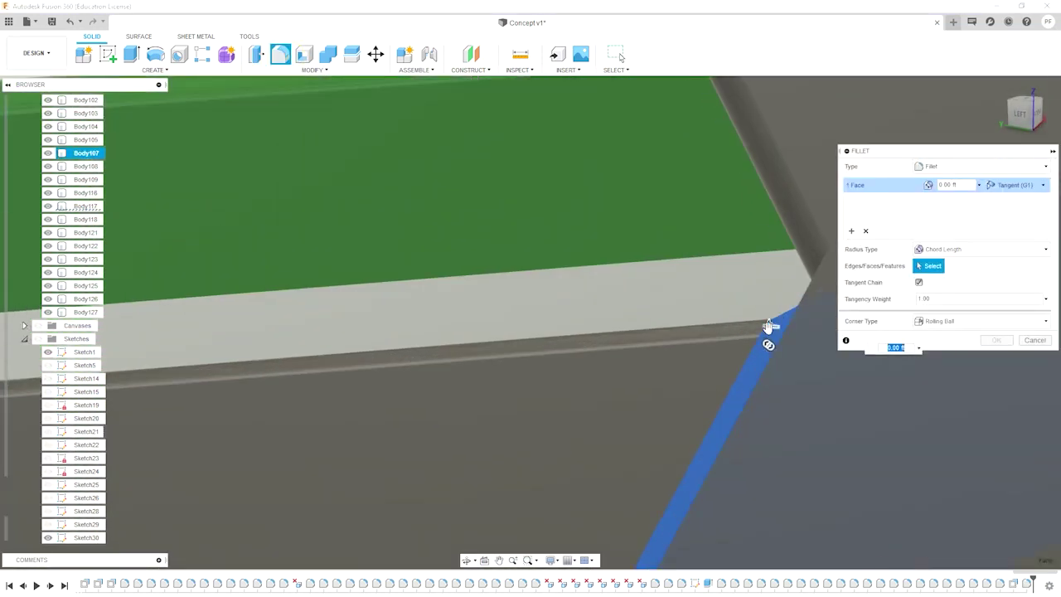
{"action": "scroll", "coordinate": [767, 343], "scroll_direction": "down", "scroll_amount": 3}
{"action": "key", "text": "Escape"}
{"action": "scroll", "coordinate": [746, 315], "scroll_direction": "up", "scroll_amount": 1}
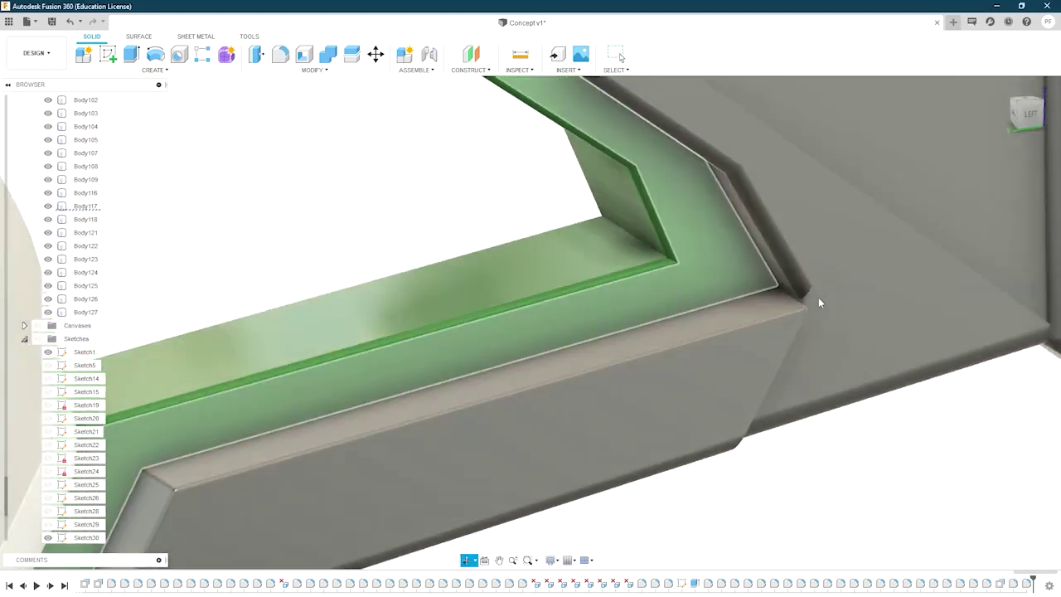
{"action": "scroll", "coordinate": [695, 290], "scroll_direction": "up", "scroll_amount": 1}
Step: Fillet the five selected green slot edges
{"action": "middle_click_drag", "start_coordinate": [694, 290], "coordinate": [523, 335], "text": "shift"}
{"action": "left_click", "coordinate": [280, 55]}
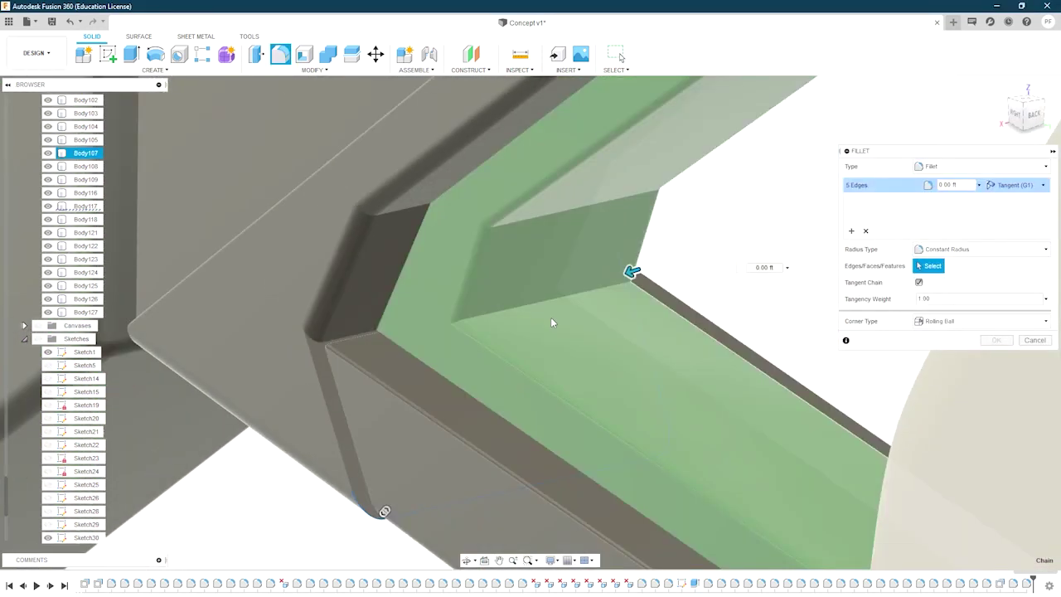
{"action": "scroll", "coordinate": [643, 266], "scroll_direction": "up", "scroll_amount": 2}
{"action": "scroll", "coordinate": [538, 299], "scroll_direction": "down", "scroll_amount": 2}
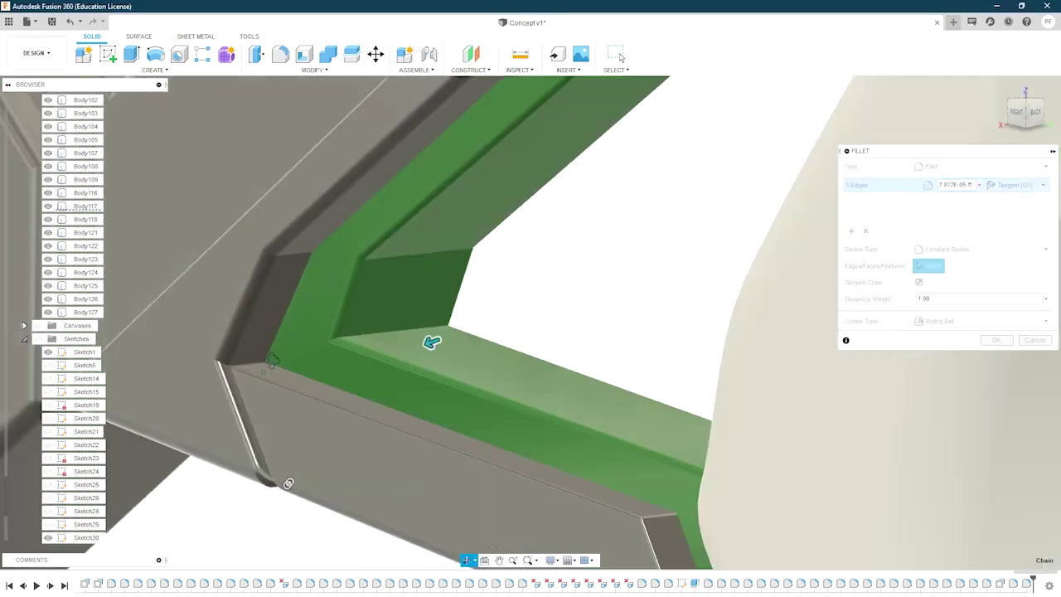
{"action": "middle_click_drag", "start_coordinate": [367, 372], "coordinate": [207, 422], "text": "shift"}
{"action": "scroll", "coordinate": [400, 354], "scroll_direction": "up", "scroll_amount": 3}
{"action": "middle_click_drag", "start_coordinate": [400, 354], "coordinate": [310, 425], "text": "shift"}
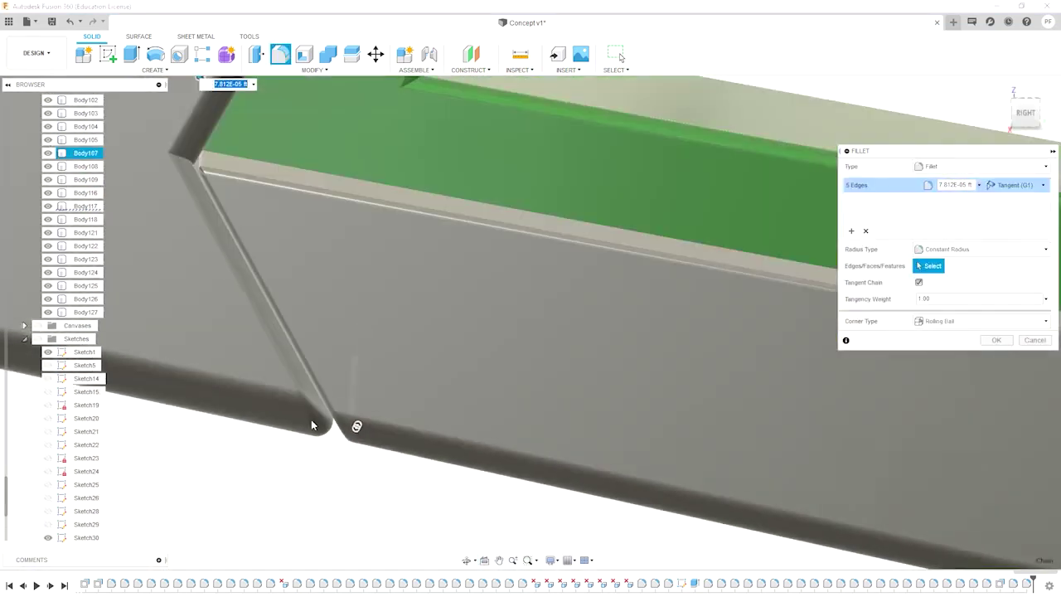
{"action": "scroll", "coordinate": [228, 154], "scroll_direction": "up", "scroll_amount": 2}
{"action": "mouse_move", "coordinate": [232, 157]}
{"action": "middle_mouse_down", "text": "shift"}
{"action": "mouse_move", "coordinate": [158, 357]}
{"action": "mouse_move", "coordinate": [209, 426]}
{"action": "middle_mouse_up", "text": "shift"}
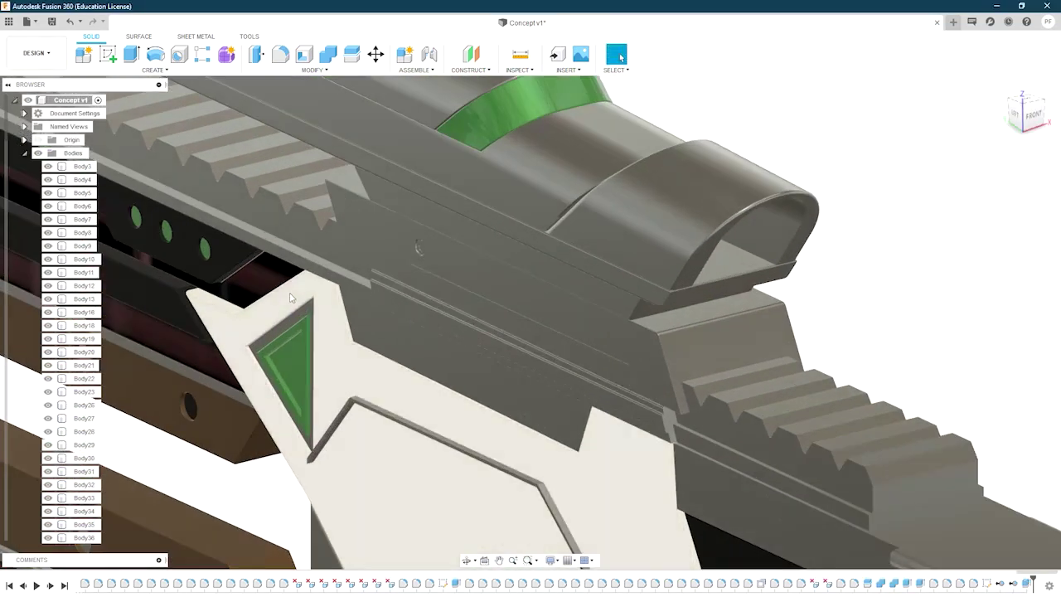
{"action": "mouse_move", "coordinate": [291, 298]}
{"action": "middle_mouse_down", "text": "shift"}
{"action": "mouse_move", "coordinate": [326, 411]}
{"action": "mouse_move", "coordinate": [674, 465]}
{"action": "middle_mouse_up", "text": "shift"}
{"action": "scroll", "coordinate": [326, 411], "scroll_direction": "up", "scroll_amount": 2}
{"action": "scroll", "coordinate": [614, 338], "scroll_direction": "up", "scroll_amount": 3}
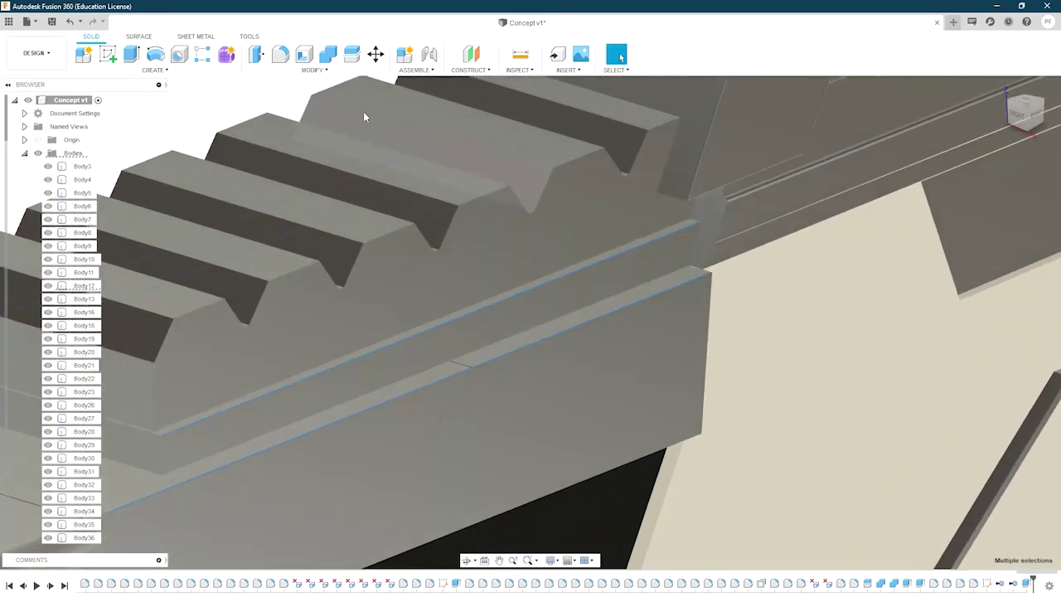
Step: Fillet the selected rail edges next to the white frame
{"action": "key", "text": "f"}
{"action": "scroll", "coordinate": [638, 293], "scroll_direction": "down", "scroll_amount": 3}
{"action": "middle_click_drag", "start_coordinate": [632, 295], "coordinate": [526, 270], "text": "shift"}
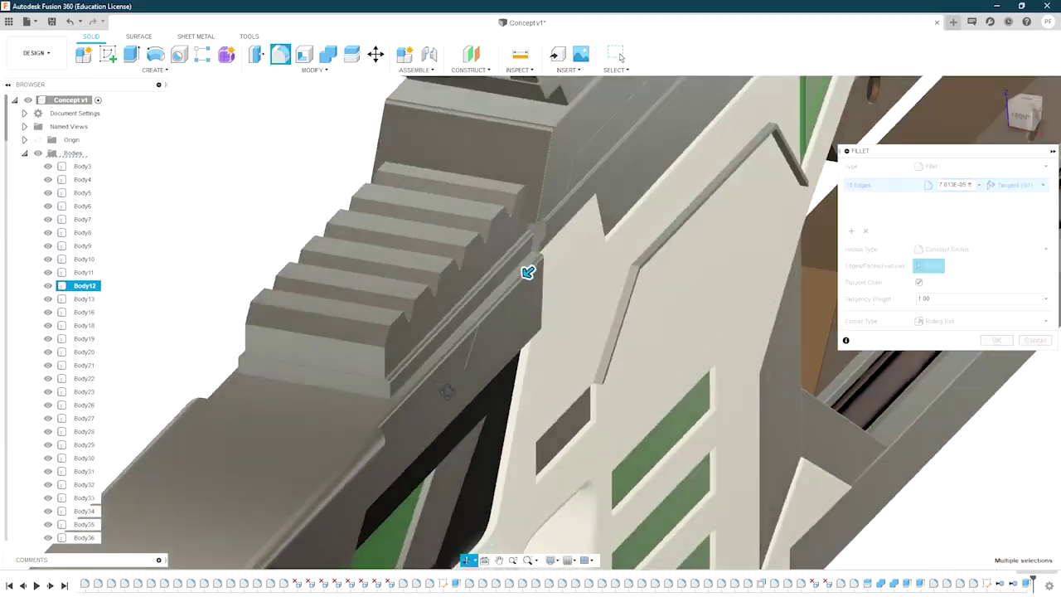
{"action": "key", "text": "Escape"}
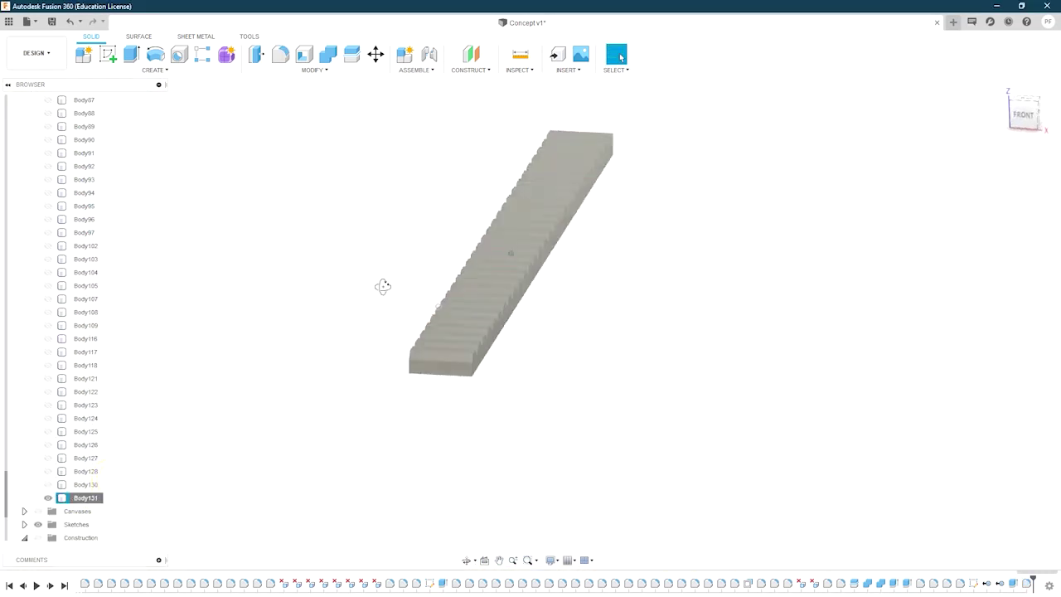
Step: Select the first top tooth edges along the toothed rack
{"action": "scroll", "coordinate": [514, 332], "scroll_direction": "up", "scroll_amount": 5}
{"action": "left_click", "coordinate": [749, 446]}
{"action": "left_click", "coordinate": [708, 424], "text": "ctrl"}
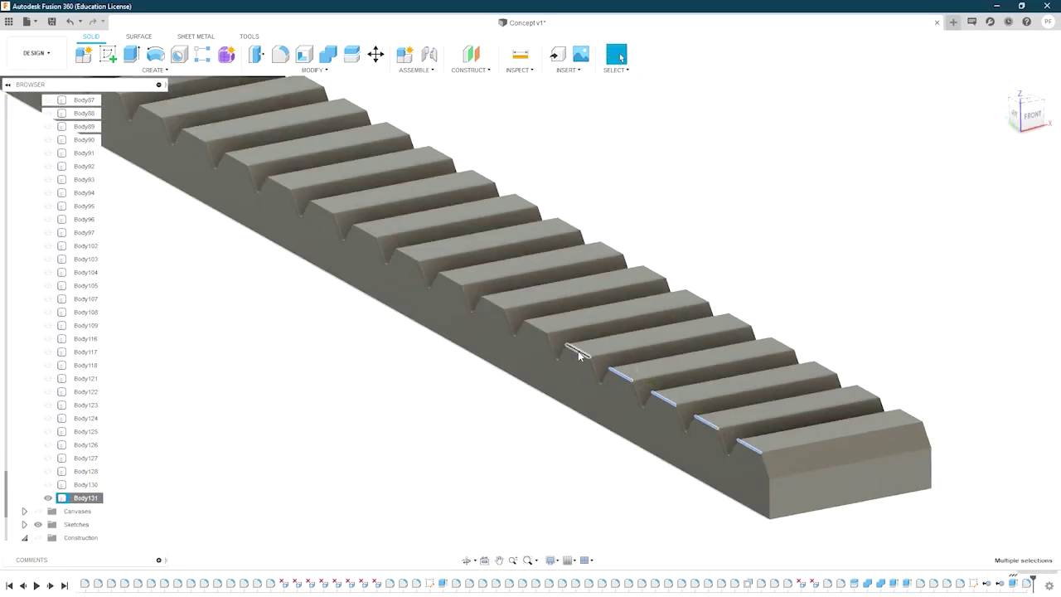
{"action": "middle_click_drag", "start_coordinate": [331, 237], "coordinate": [478, 310]}
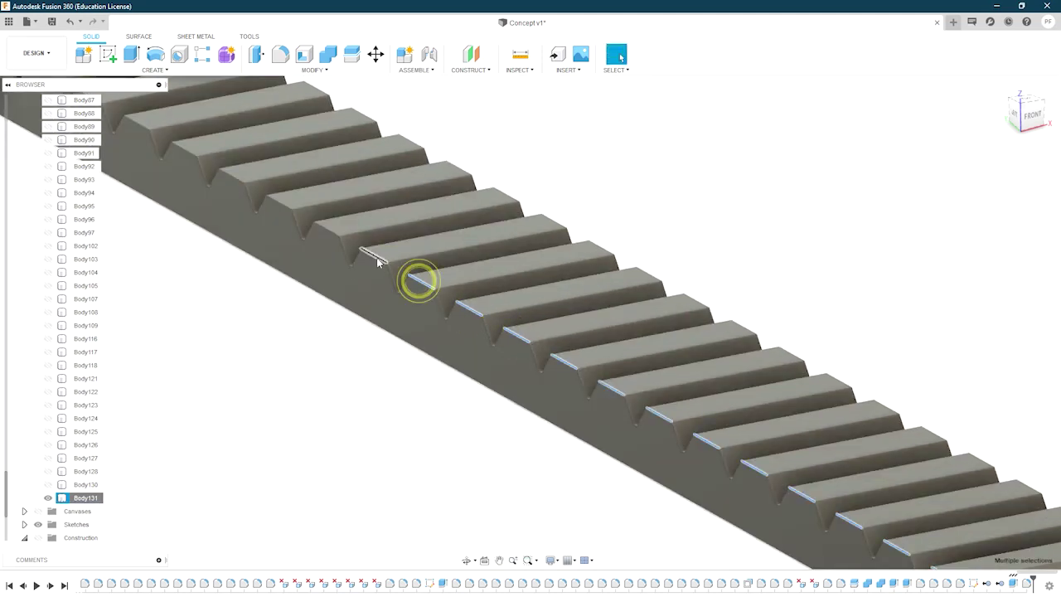
{"action": "scroll", "coordinate": [418, 321], "scroll_direction": "up", "scroll_amount": 1}
{"action": "scroll", "coordinate": [379, 307], "scroll_direction": "up", "scroll_amount": 1}
{"action": "scroll", "coordinate": [345, 310], "scroll_direction": "up", "scroll_amount": 1}
{"action": "scroll", "coordinate": [403, 348], "scroll_direction": "up", "scroll_amount": 1}
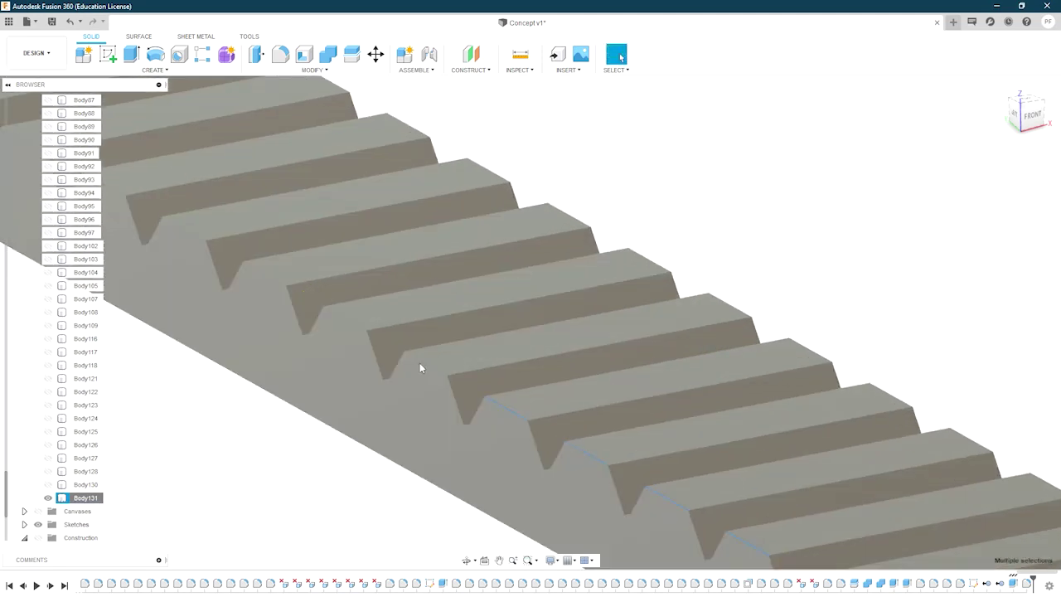
{"action": "scroll", "coordinate": [422, 382], "scroll_direction": "down", "scroll_amount": 1}
{"action": "scroll", "coordinate": [389, 348], "scroll_direction": "down", "scroll_amount": 1}
{"action": "scroll", "coordinate": [382, 332], "scroll_direction": "down", "scroll_amount": 1}
{"action": "left_click", "coordinate": [442, 363], "text": "ctrl"}
{"action": "left_click", "coordinate": [304, 280], "text": "ctrl"}
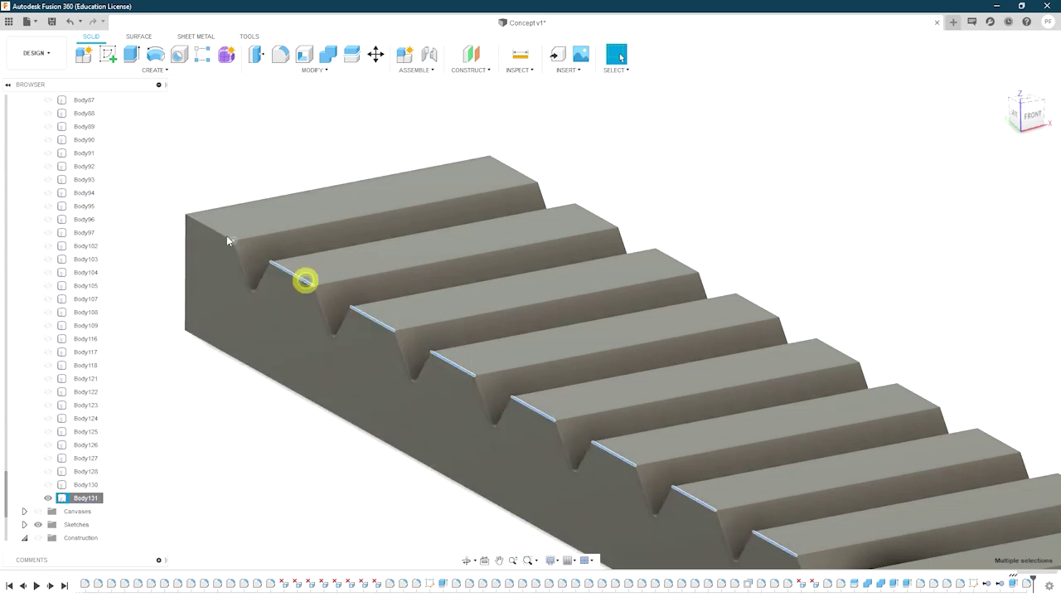
Step: Add the remaining tooth edges and apply Chamfer to all 56 edges
{"action": "middle_click_drag", "start_coordinate": [229, 240], "coordinate": [335, 322], "text": "shift"}
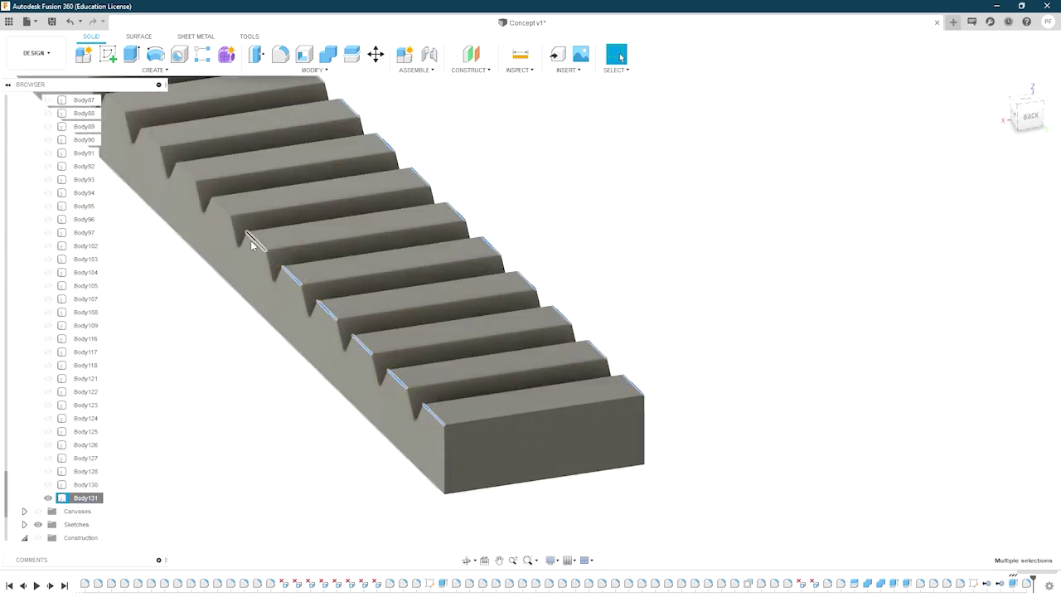
{"action": "scroll", "coordinate": [251, 243], "scroll_direction": "up", "scroll_amount": 1}
{"action": "scroll", "coordinate": [279, 252], "scroll_direction": "up", "scroll_amount": 1}
{"action": "scroll", "coordinate": [303, 290], "scroll_direction": "up", "scroll_amount": 1}
{"action": "scroll", "coordinate": [379, 348], "scroll_direction": "up", "scroll_amount": 1}
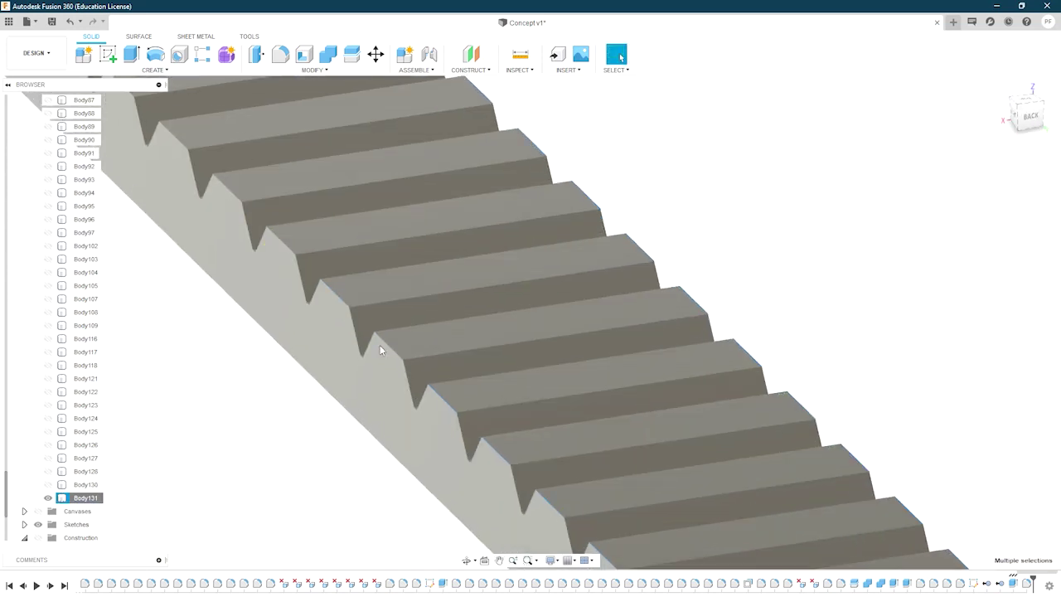
{"action": "mouse_move", "coordinate": [380, 349]}
{"action": "middle_mouse_down", "text": "shift"}
{"action": "mouse_move", "coordinate": [369, 375]}
{"action": "mouse_move", "coordinate": [405, 426]}
{"action": "middle_mouse_up", "text": "shift"}
{"action": "middle_click_drag", "start_coordinate": [313, 334], "coordinate": [384, 383], "text": "shift"}
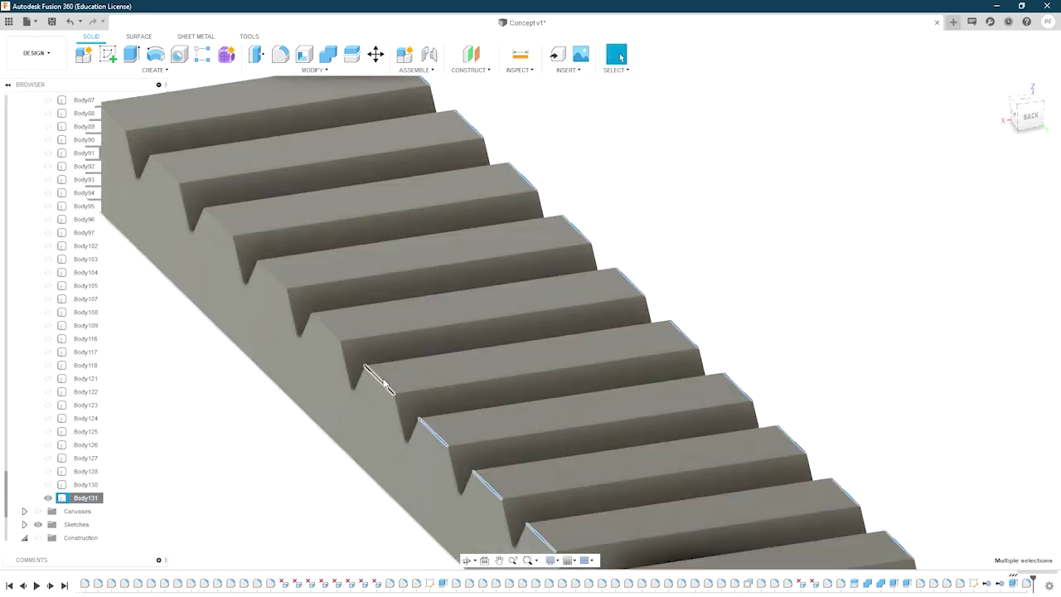
{"action": "middle_click_drag", "start_coordinate": [280, 285], "coordinate": [391, 378], "text": "shift"}
{"action": "right_click", "coordinate": [290, 278]}
{"action": "left_click", "coordinate": [268, 109]}
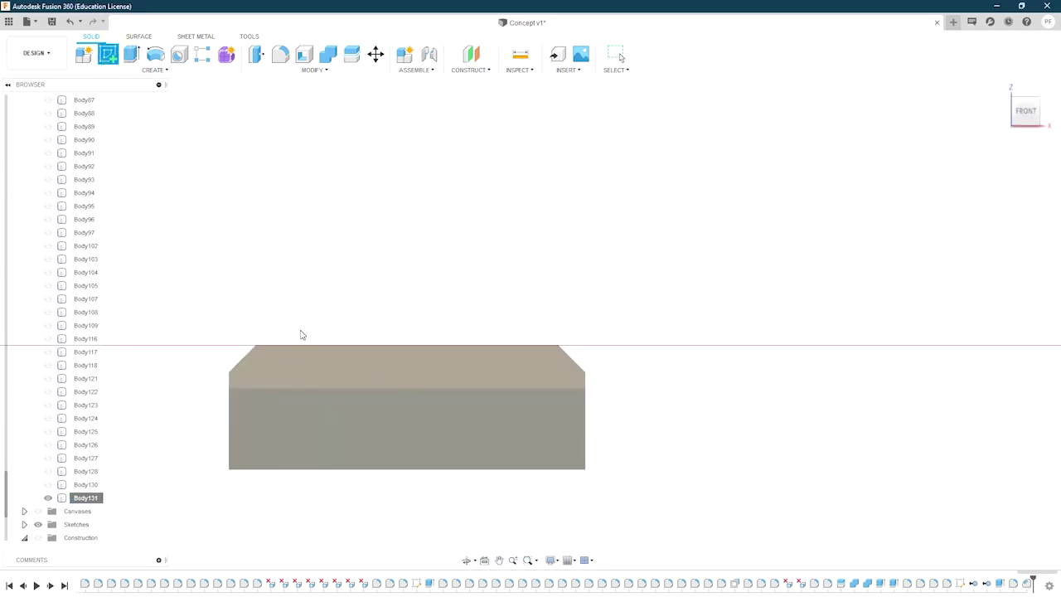
Step: Sketch a rectangle across the toothed rack's front face
{"action": "left_click", "coordinate": [301, 335]}
{"action": "left_click", "coordinate": [106, 56]}
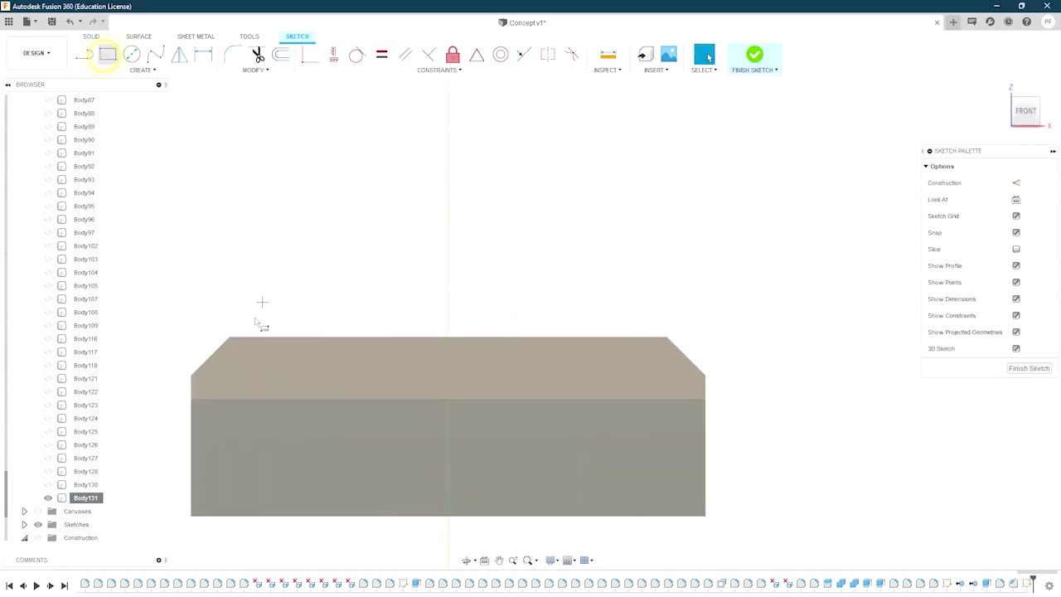
{"action": "left_click", "coordinate": [640, 454]}
{"action": "scroll", "coordinate": [475, 370], "scroll_direction": "down", "scroll_amount": 5}
{"action": "mouse_move", "coordinate": [475, 370]}
{"action": "middle_mouse_down", "text": "shift"}
{"action": "mouse_move", "coordinate": [531, 398]}
{"action": "mouse_move", "coordinate": [473, 389]}
{"action": "mouse_move", "coordinate": [424, 421]}
{"action": "middle_mouse_up", "text": "shift"}
{"action": "scroll", "coordinate": [517, 386], "scroll_direction": "up", "scroll_amount": 5}
{"action": "scroll", "coordinate": [531, 398], "scroll_direction": "up", "scroll_amount": 3}
{"action": "scroll", "coordinate": [505, 404], "scroll_direction": "up", "scroll_amount": 1}
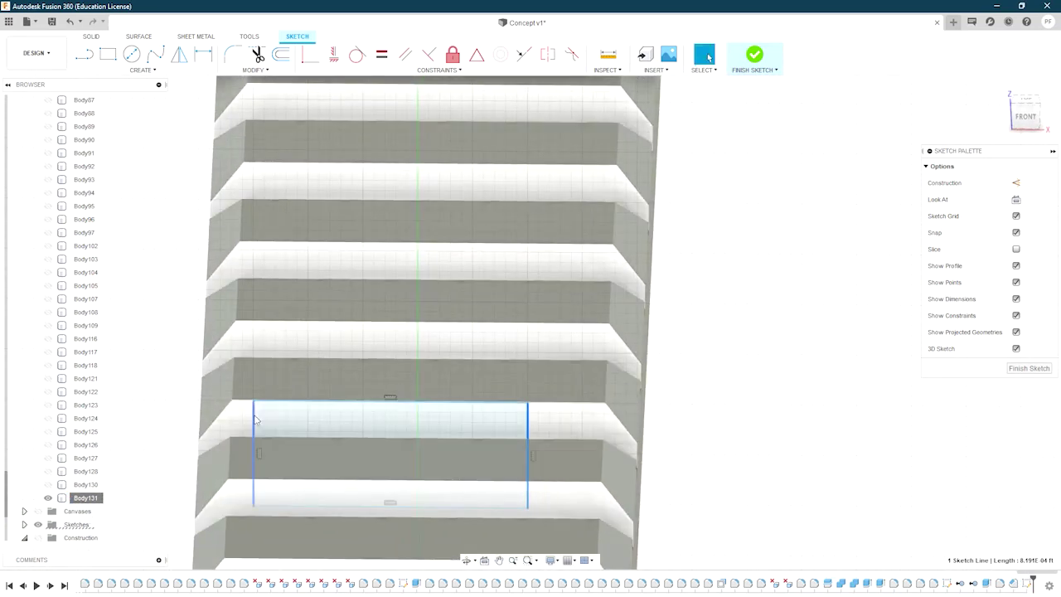
Step: Extrude-cut the rectangle along the rail's full length to form the channel
{"action": "middle_click_drag", "start_coordinate": [312, 423], "coordinate": [377, 486], "text": "shift"}
{"action": "scroll", "coordinate": [376, 486], "scroll_direction": "down", "scroll_amount": 5}
{"action": "scroll", "coordinate": [412, 225], "scroll_direction": "down", "scroll_amount": 3}
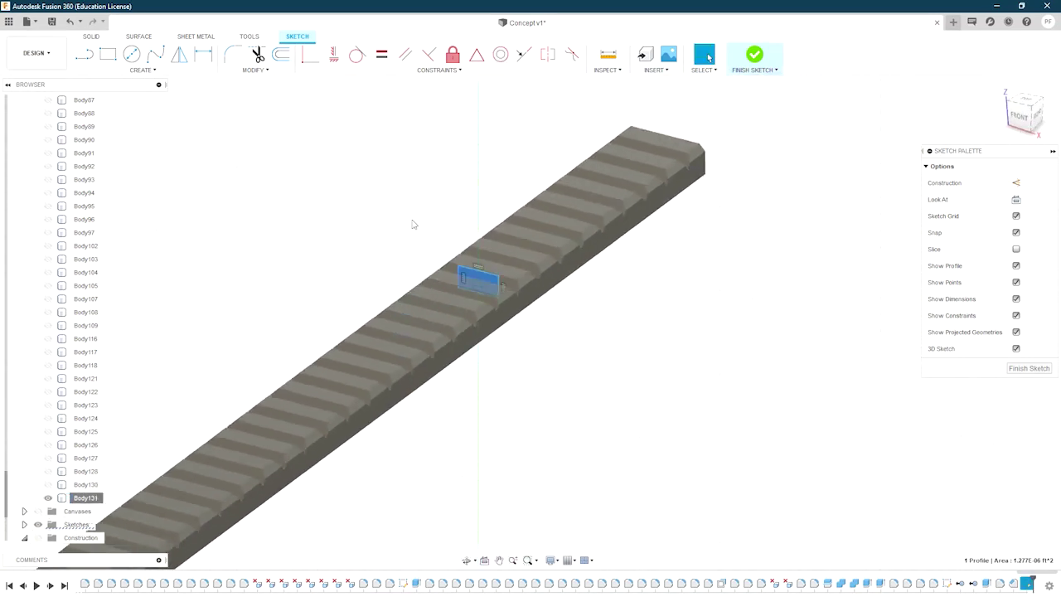
{"action": "key", "text": "e"}
{"action": "mouse_move", "coordinate": [489, 280]}
{"action": "left_mouse_down"}
{"action": "mouse_move", "coordinate": [168, 517]}
{"action": "mouse_move", "coordinate": [122, 537]}
{"action": "left_mouse_up"}
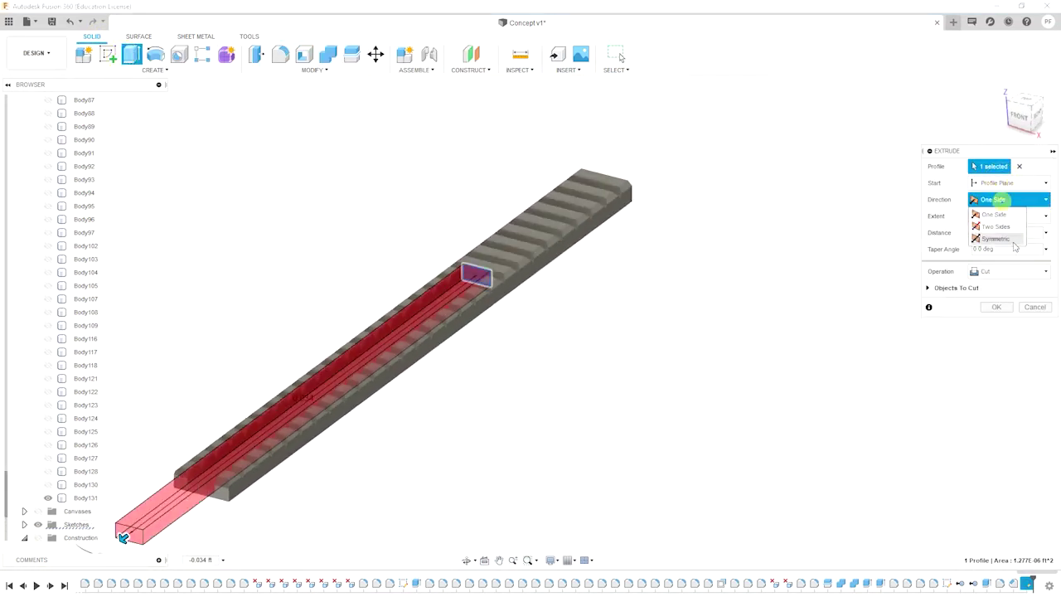
{"action": "left_click", "coordinate": [997, 323]}
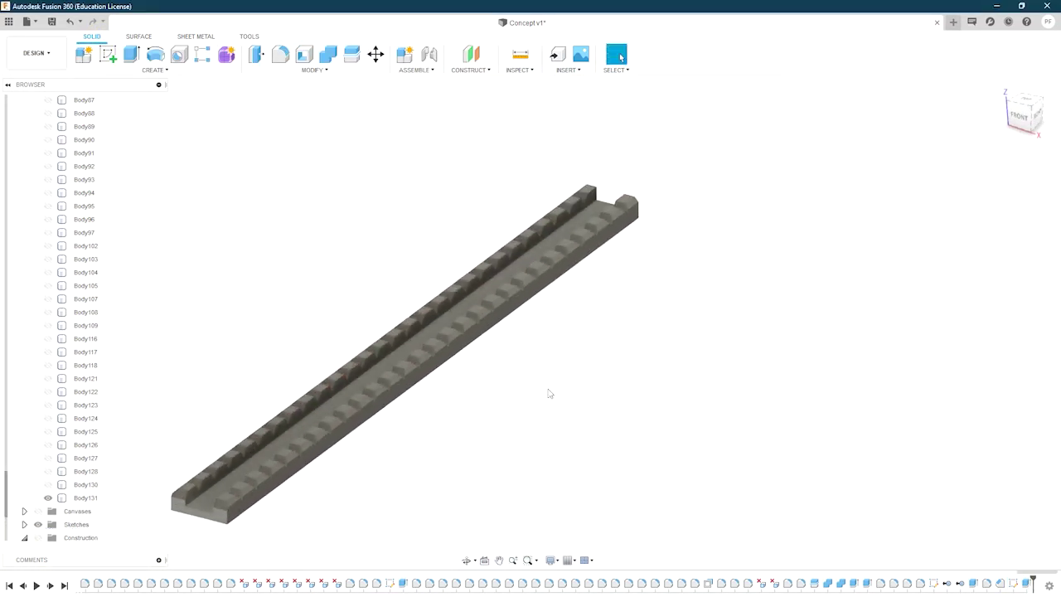
Step: Select the tooth edges lining both sides of the rail's channel
{"action": "scroll", "coordinate": [287, 412], "scroll_direction": "up", "scroll_amount": 5}
{"action": "left_click", "coordinate": [205, 481]}
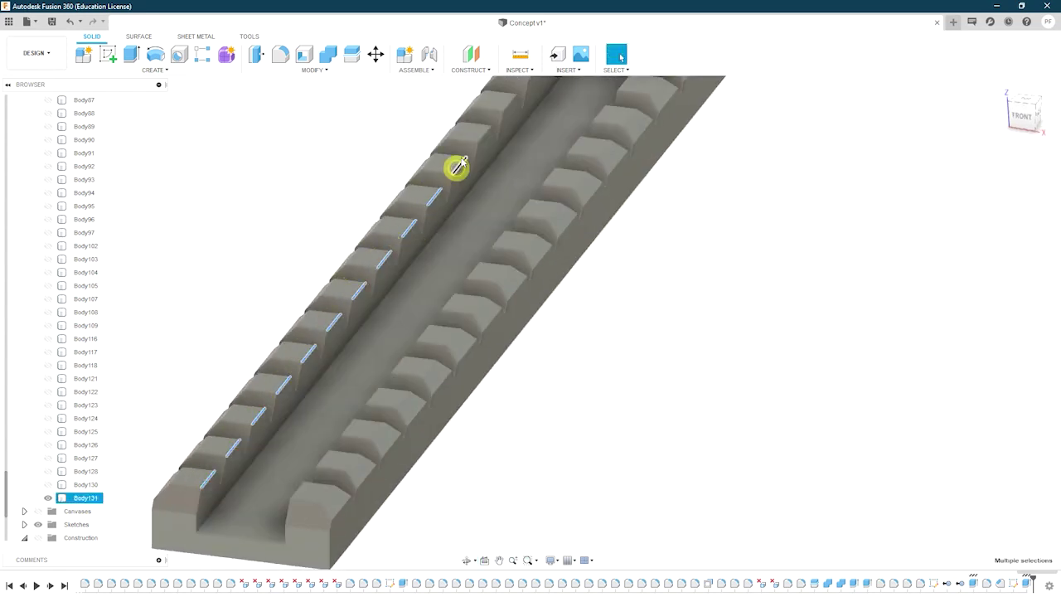
{"action": "middle_click_drag", "start_coordinate": [459, 167], "coordinate": [447, 254]}
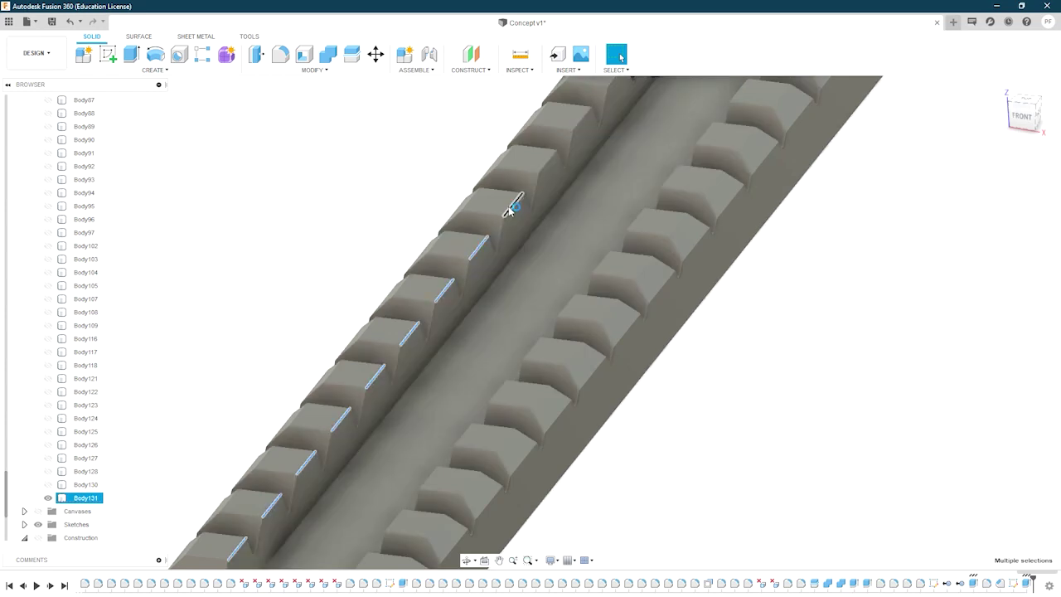
{"action": "scroll", "coordinate": [507, 207], "scroll_direction": "up", "scroll_amount": 2}
{"action": "left_click", "coordinate": [536, 190]}
{"action": "middle_click_drag", "start_coordinate": [468, 287], "coordinate": [390, 357], "text": "shift"}
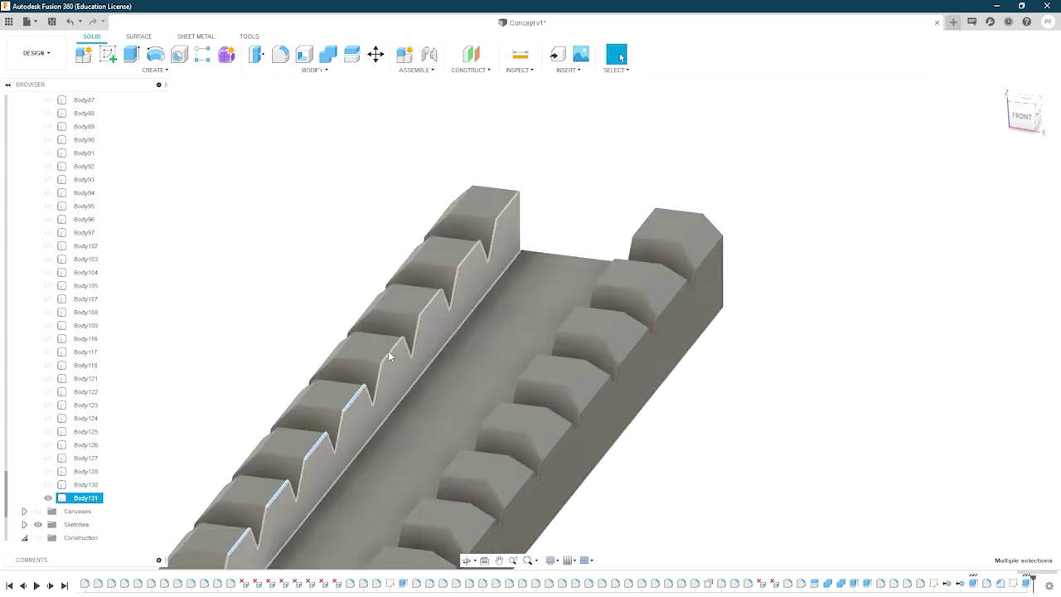
{"action": "scroll", "coordinate": [463, 270], "scroll_direction": "down", "scroll_amount": 3}
{"action": "middle_click_drag", "start_coordinate": [497, 213], "coordinate": [349, 305], "text": "shift"}
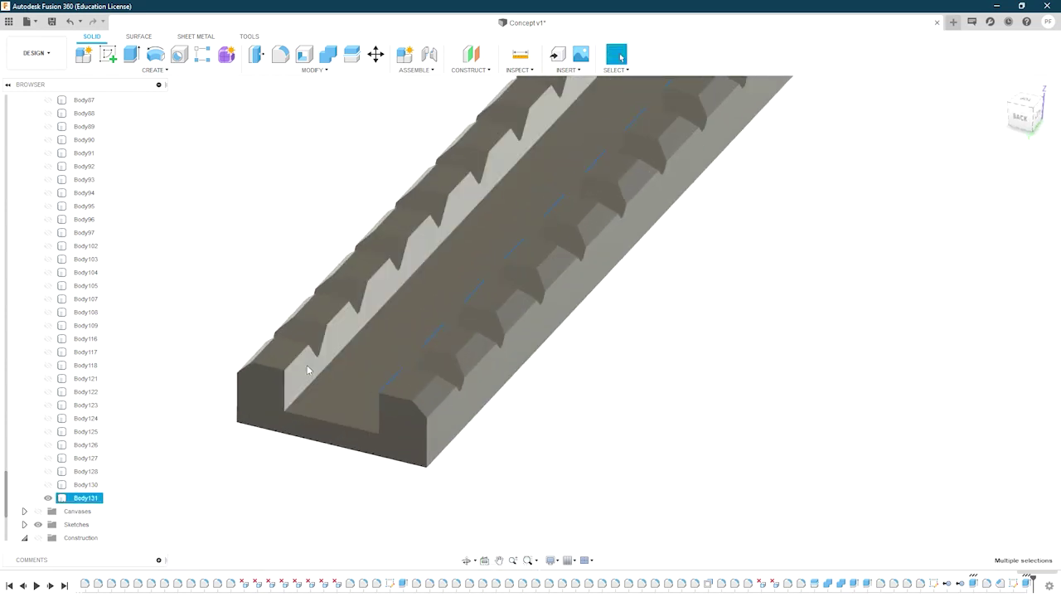
{"action": "middle_click_drag", "start_coordinate": [457, 186], "coordinate": [422, 320]}
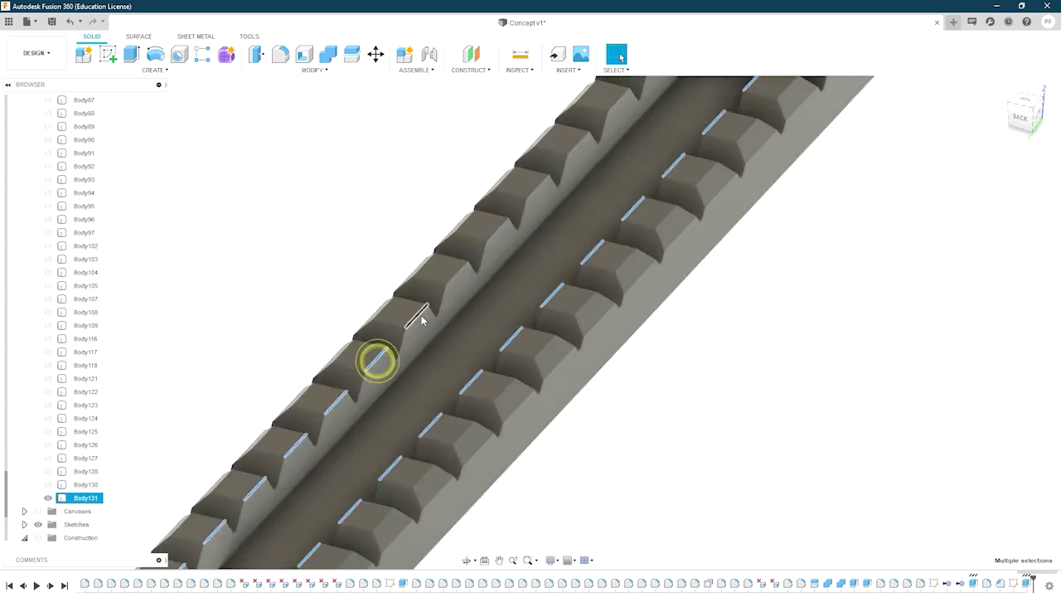
{"action": "middle_click_drag", "start_coordinate": [497, 238], "coordinate": [469, 303], "text": "shift"}
{"action": "mouse_move", "coordinate": [583, 201]}
{"action": "middle_mouse_down", "text": "shift"}
{"action": "mouse_move", "coordinate": [508, 309]}
{"action": "mouse_move", "coordinate": [591, 205]}
{"action": "middle_mouse_up", "text": "shift"}
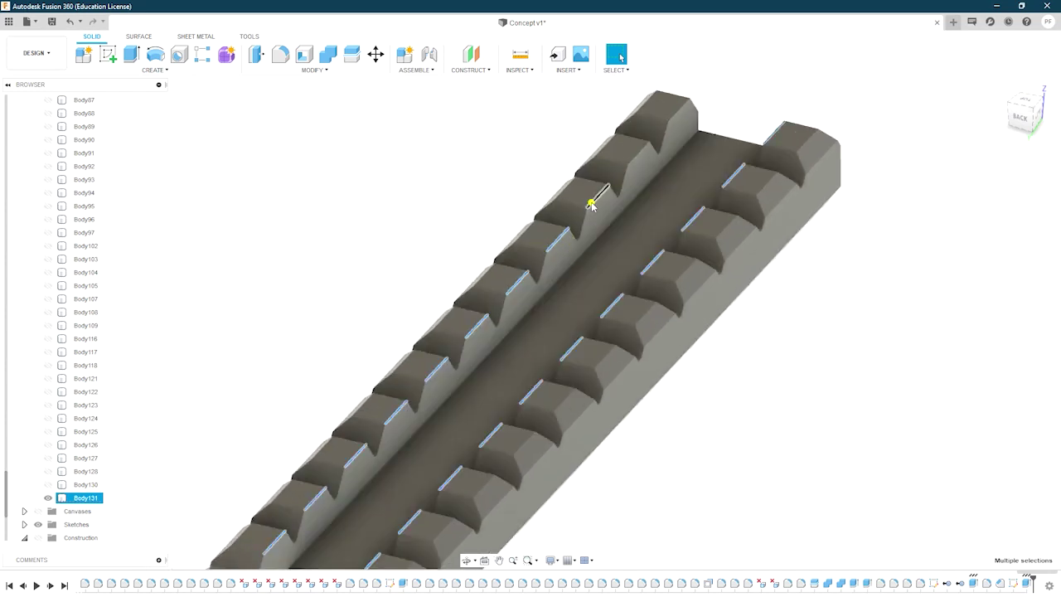
Step: Chamfer the 56 selected tooth edges by 2.734E-04 ft
{"action": "left_click", "coordinate": [311, 69]}
{"action": "left_click", "coordinate": [268, 107]}
{"action": "mouse_move", "coordinate": [683, 116]}
{"action": "middle_mouse_down", "text": "shift"}
{"action": "mouse_move", "coordinate": [597, 230]}
{"action": "mouse_move", "coordinate": [474, 194]}
{"action": "middle_mouse_up", "text": "shift"}
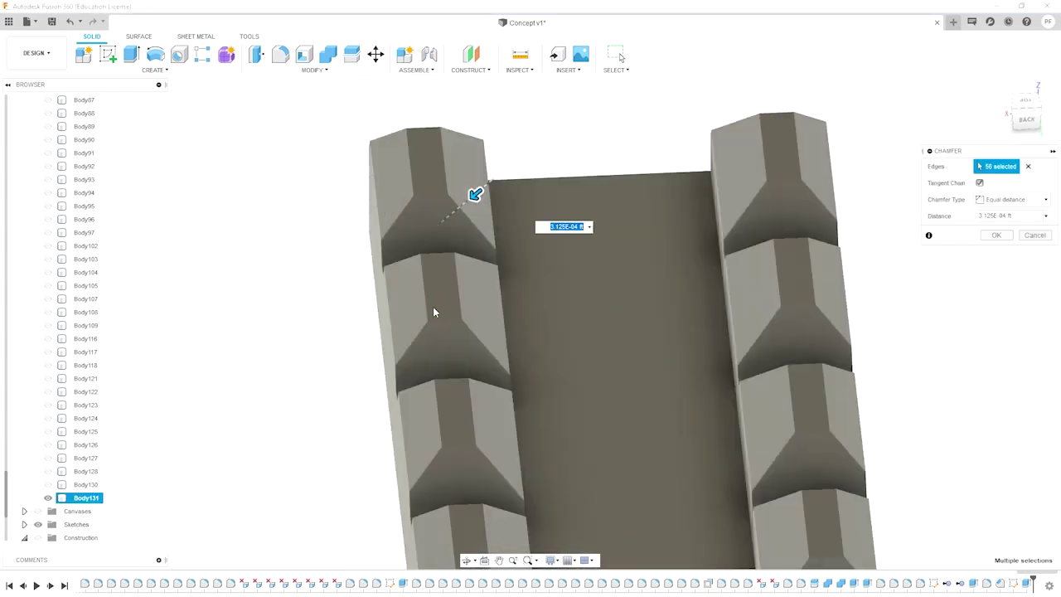
{"action": "left_click_drag", "start_coordinate": [533, 213], "coordinate": [541, 202]}
{"action": "scroll", "coordinate": [541, 201], "scroll_direction": "down", "scroll_amount": 3}
{"action": "scroll", "coordinate": [541, 201], "scroll_direction": "down", "scroll_amount": 3}
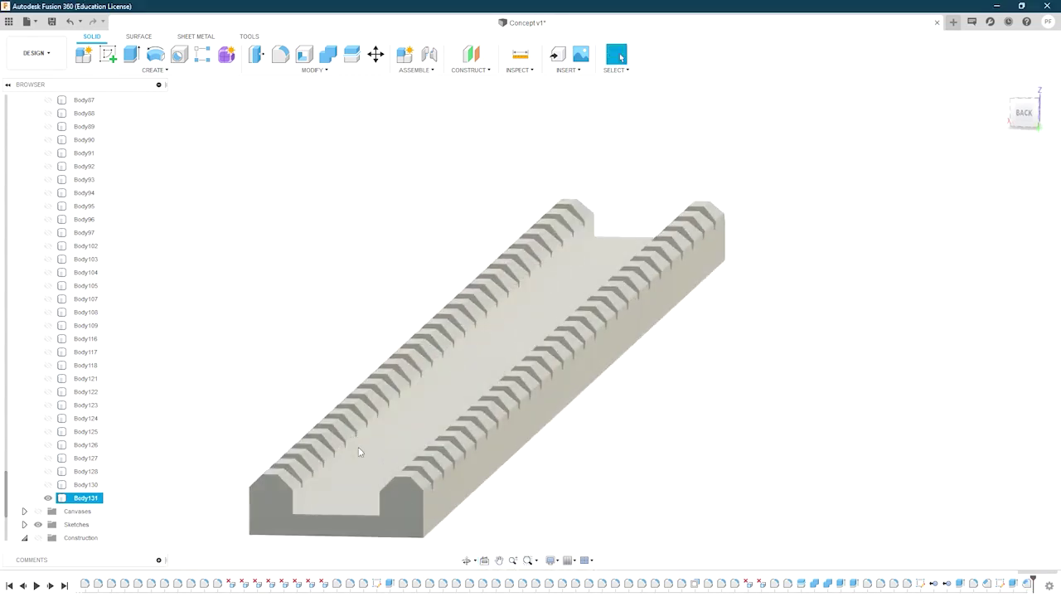
{"action": "left_click", "coordinate": [356, 450]}
{"action": "scroll", "coordinate": [365, 460], "scroll_direction": "up", "scroll_amount": 2}
Step: Offset both inner channel walls by 3.125E-04 ft
{"action": "key", "text": "q"}
{"action": "scroll", "coordinate": [373, 473], "scroll_direction": "up", "scroll_amount": 3}
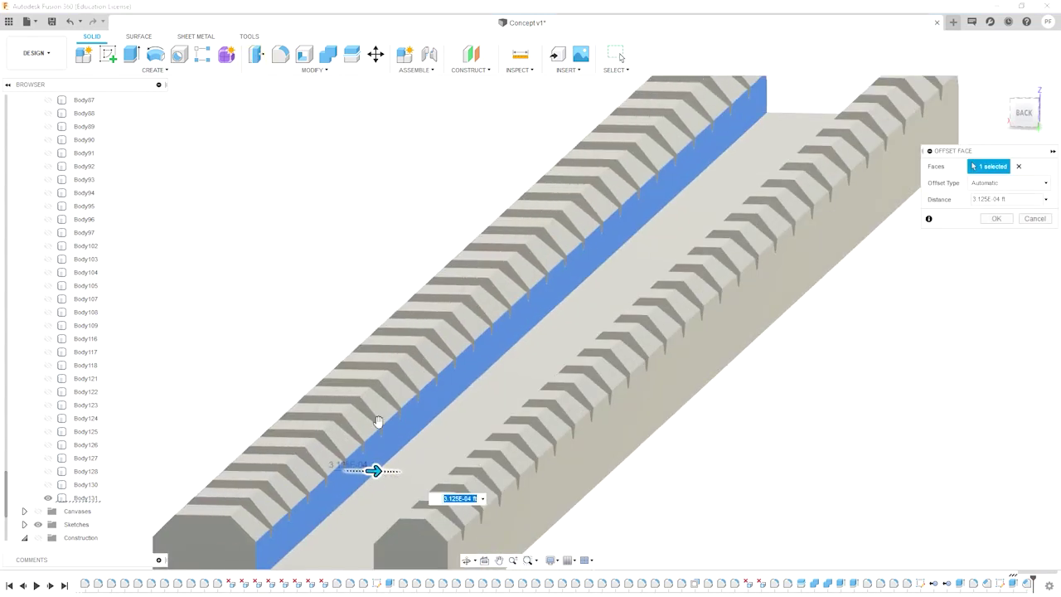
{"action": "middle_click_drag", "start_coordinate": [372, 466], "coordinate": [356, 268], "text": "shift"}
{"action": "left_click_drag", "start_coordinate": [400, 417], "coordinate": [351, 417]}
{"action": "left_click", "coordinate": [996, 218]}
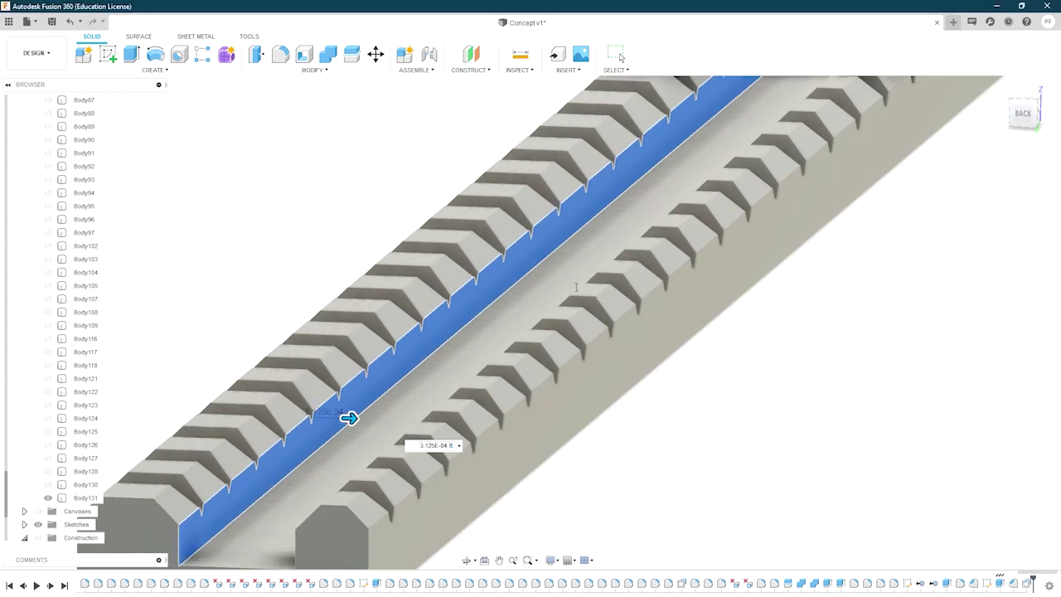
{"action": "middle_click_drag", "start_coordinate": [577, 287], "coordinate": [630, 282], "text": "shift"}
{"action": "left_click", "coordinate": [630, 281]}
{"action": "key", "text": "q"}
{"action": "scroll", "coordinate": [424, 238], "scroll_direction": "down", "scroll_amount": 2}
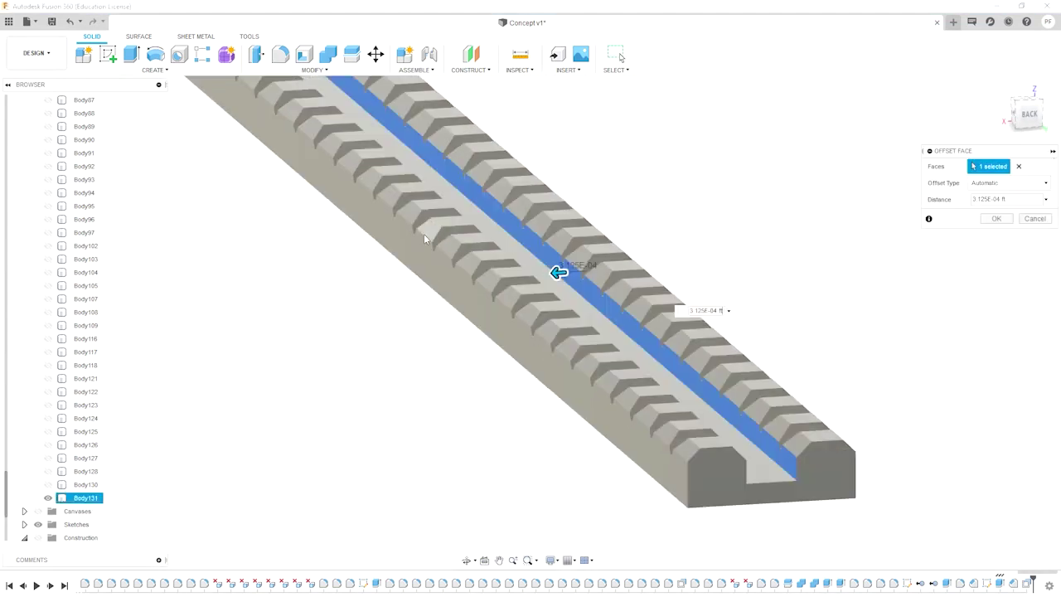
{"action": "mouse_move", "coordinate": [424, 239]}
{"action": "middle_mouse_down", "text": "shift"}
{"action": "mouse_move", "coordinate": [503, 255]}
{"action": "mouse_move", "coordinate": [443, 314]}
{"action": "mouse_move", "coordinate": [597, 282]}
{"action": "middle_mouse_up", "text": "shift"}
{"action": "key", "text": "Return"}
Step: Tilt the rail's long outer side face by 20 degrees
{"action": "left_click", "coordinate": [442, 314]}
{"action": "key", "text": "m"}
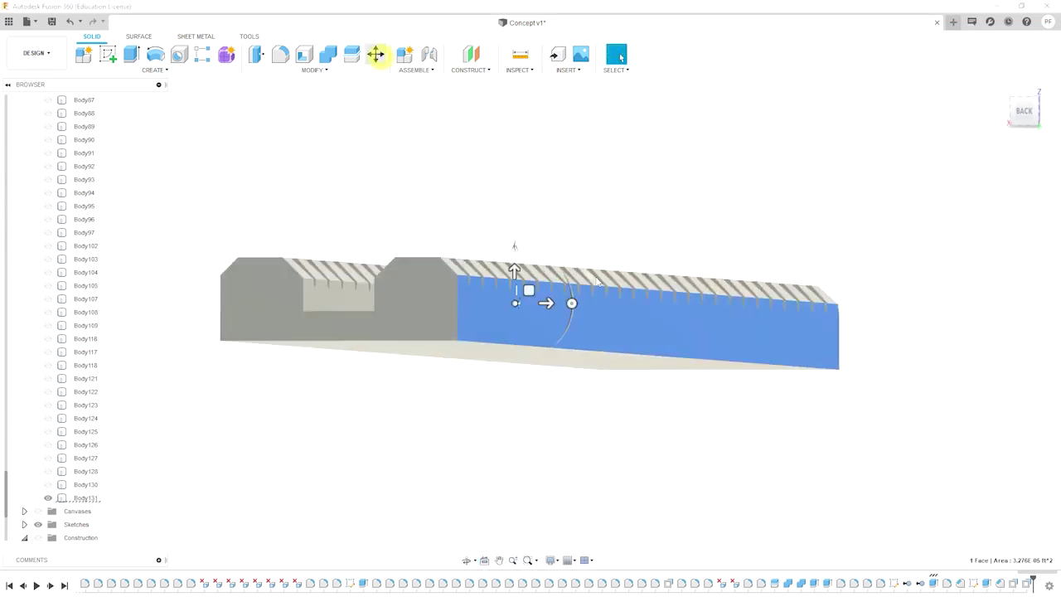
{"action": "left_click_drag", "start_coordinate": [572, 316], "coordinate": [576, 280]}
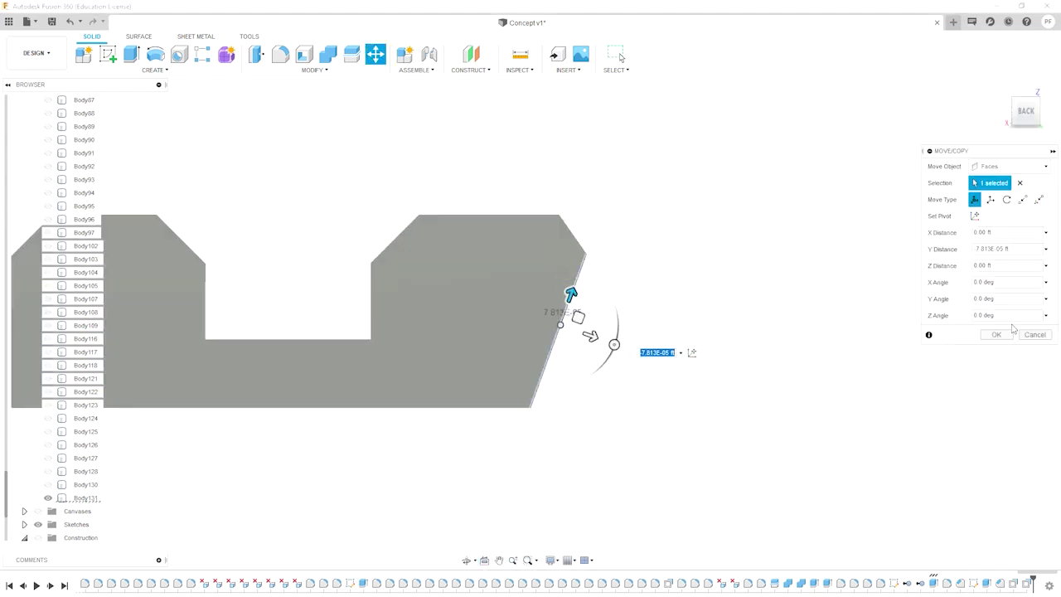
{"action": "key", "text": "Return"}
{"action": "middle_click_drag", "start_coordinate": [545, 303], "coordinate": [561, 390], "text": "shift"}
{"action": "left_click", "coordinate": [604, 429], "text": "ctrl"}
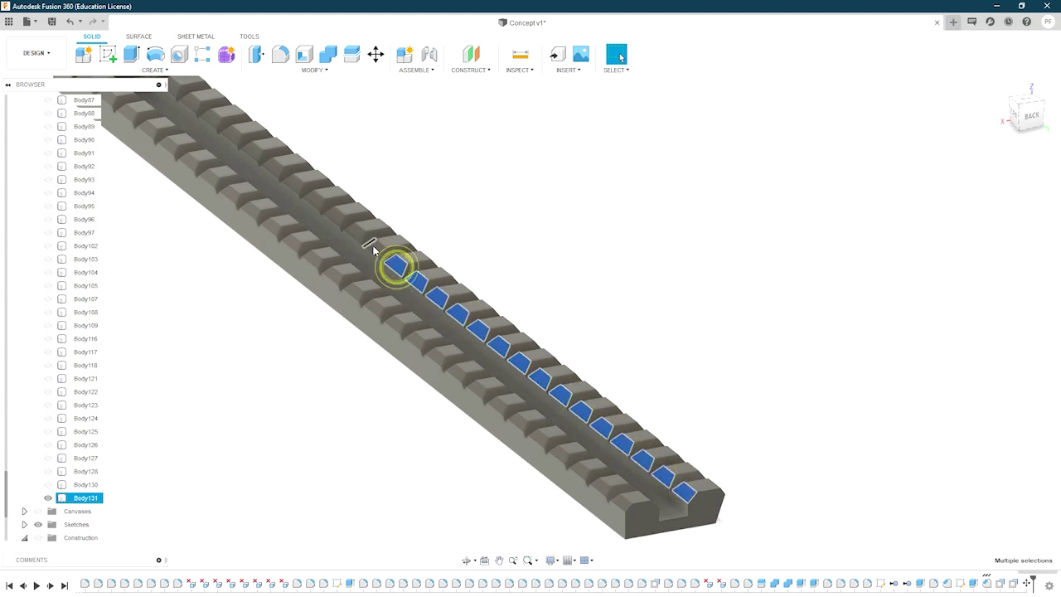
Step: Split the rail lengthwise down its centre and pick Body131
{"action": "scroll", "coordinate": [257, 191], "scroll_direction": "up", "scroll_amount": 3}
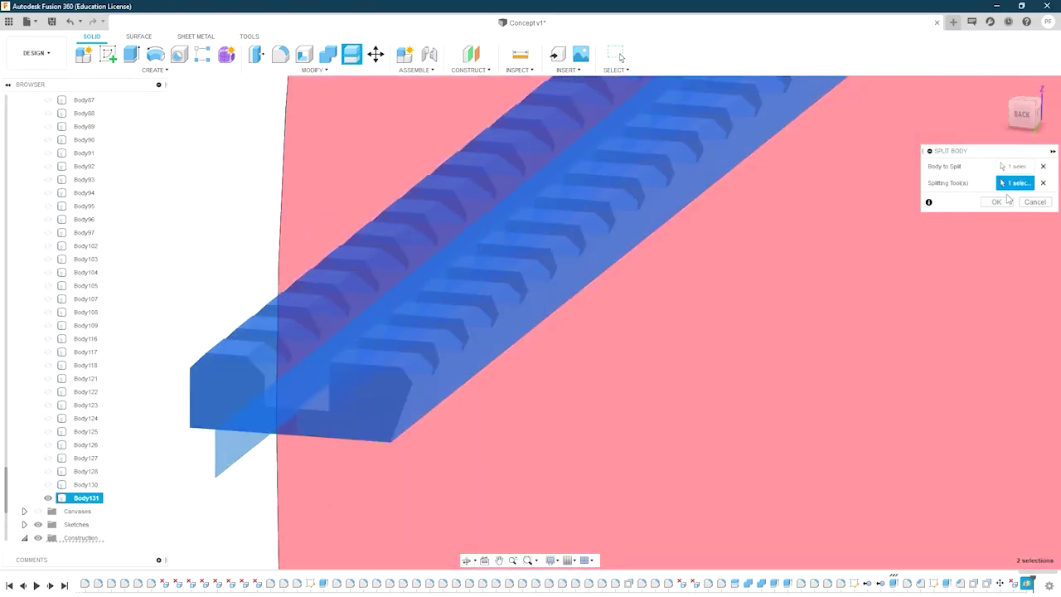
{"action": "left_click", "coordinate": [1003, 201]}
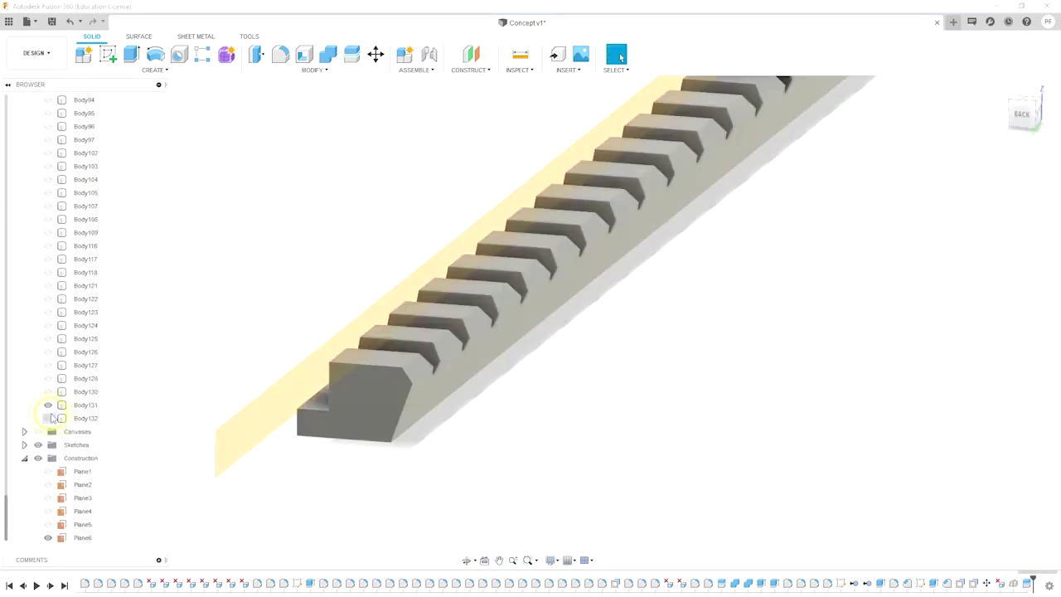
{"action": "left_click", "coordinate": [85, 418]}
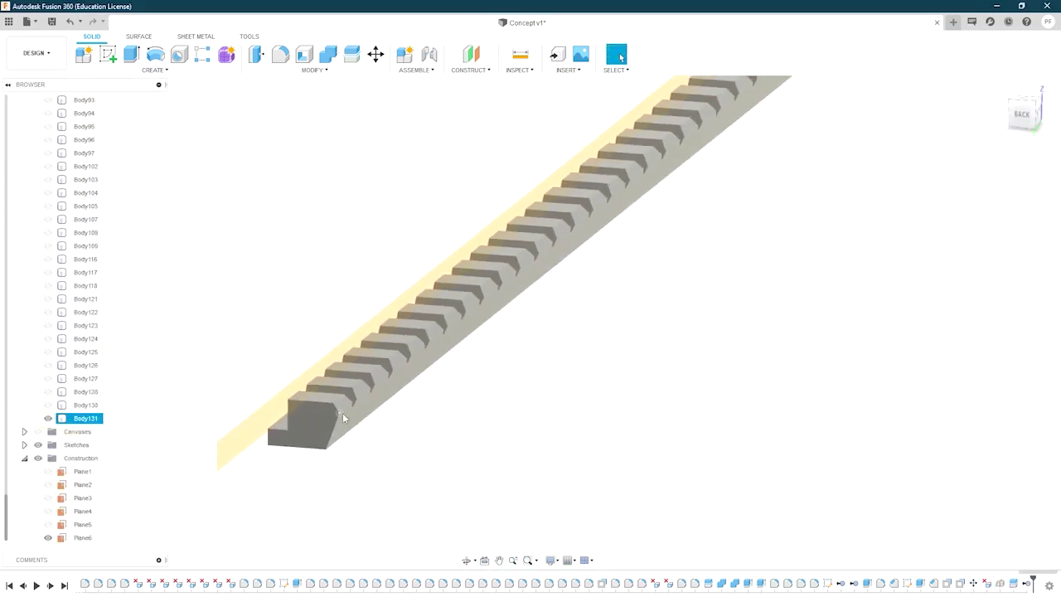
Step: Chamfer the 28 tooth edges on the kept rail half by 2.344E-04 ft
{"action": "left_click", "coordinate": [564, 377]}
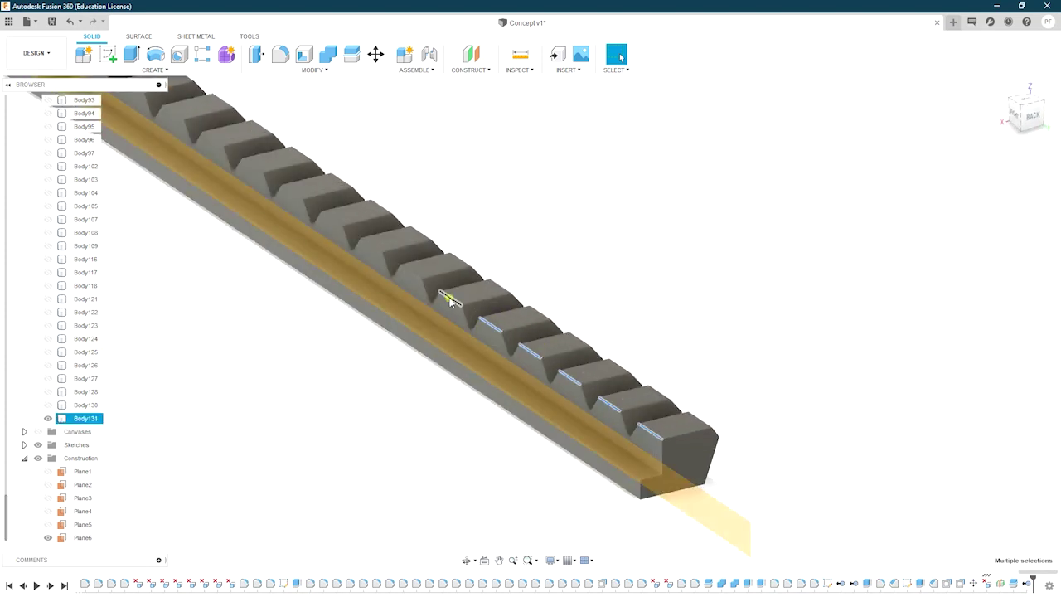
{"action": "scroll", "coordinate": [386, 339], "scroll_direction": "up", "scroll_amount": 2}
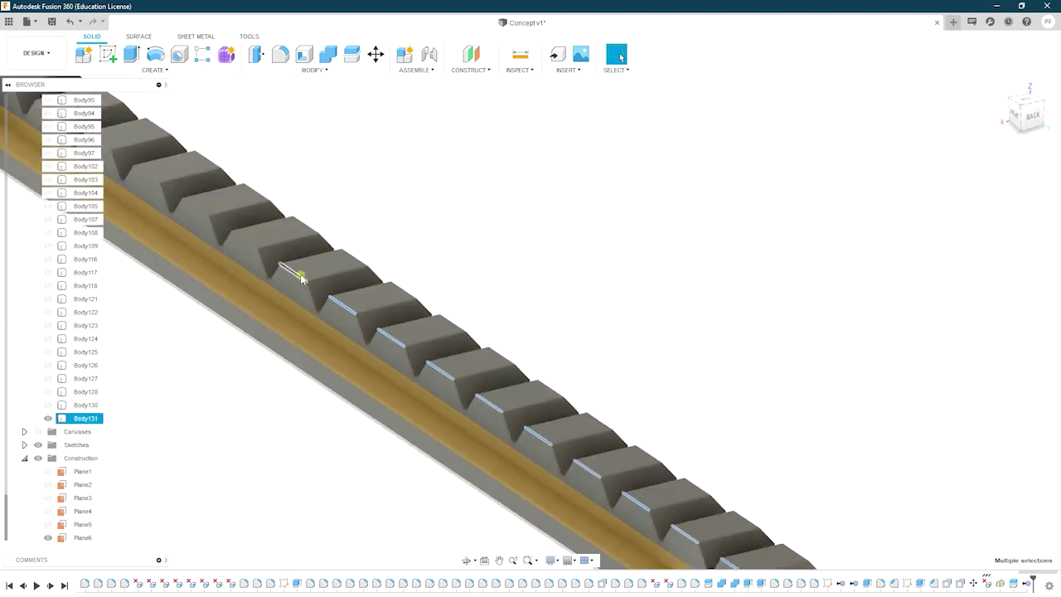
{"action": "scroll", "coordinate": [373, 311], "scroll_direction": "up", "scroll_amount": 2}
{"action": "left_click", "coordinate": [373, 310]}
{"action": "middle_click_drag", "start_coordinate": [256, 249], "coordinate": [324, 294]}
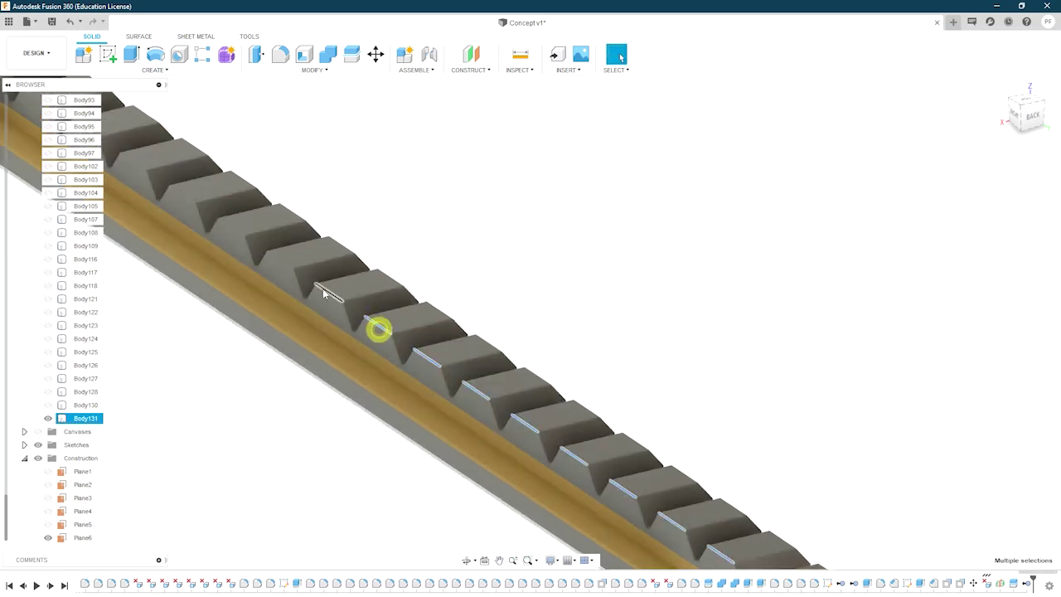
{"action": "middle_click_drag", "start_coordinate": [232, 232], "coordinate": [359, 326]}
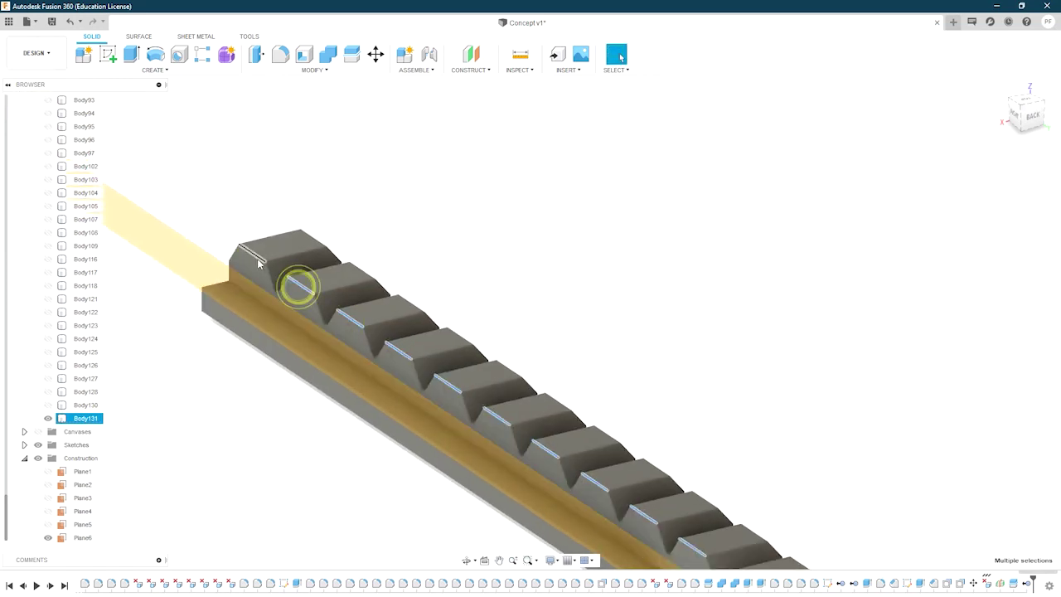
{"action": "left_click", "coordinate": [314, 70]}
{"action": "left_click", "coordinate": [284, 103]}
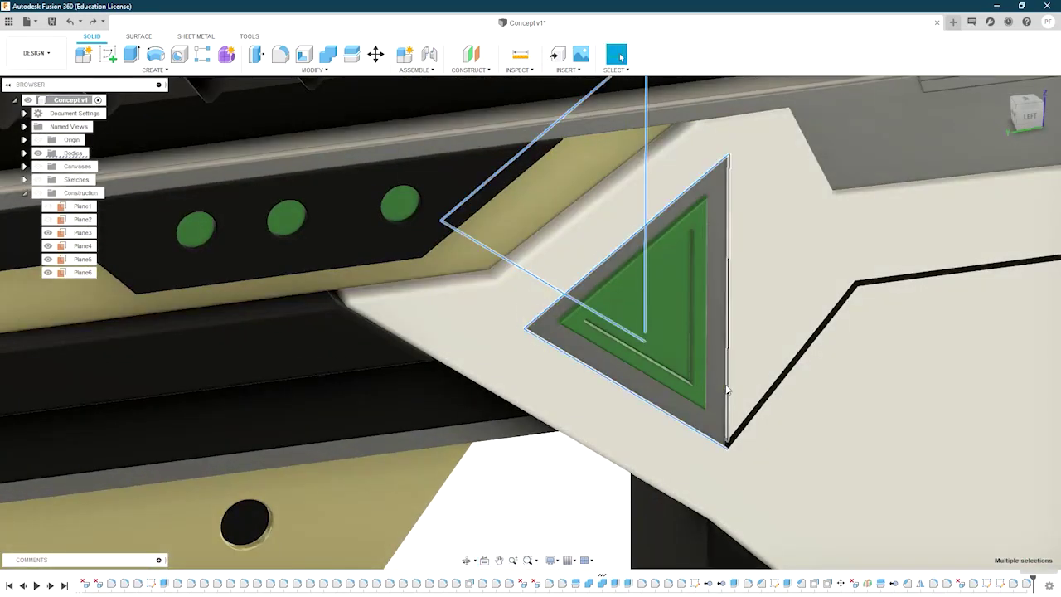
Step: Fillet the trim edge chain, then extrude the scope's D-shaped front cap as a new body
{"action": "key", "text": "f"}
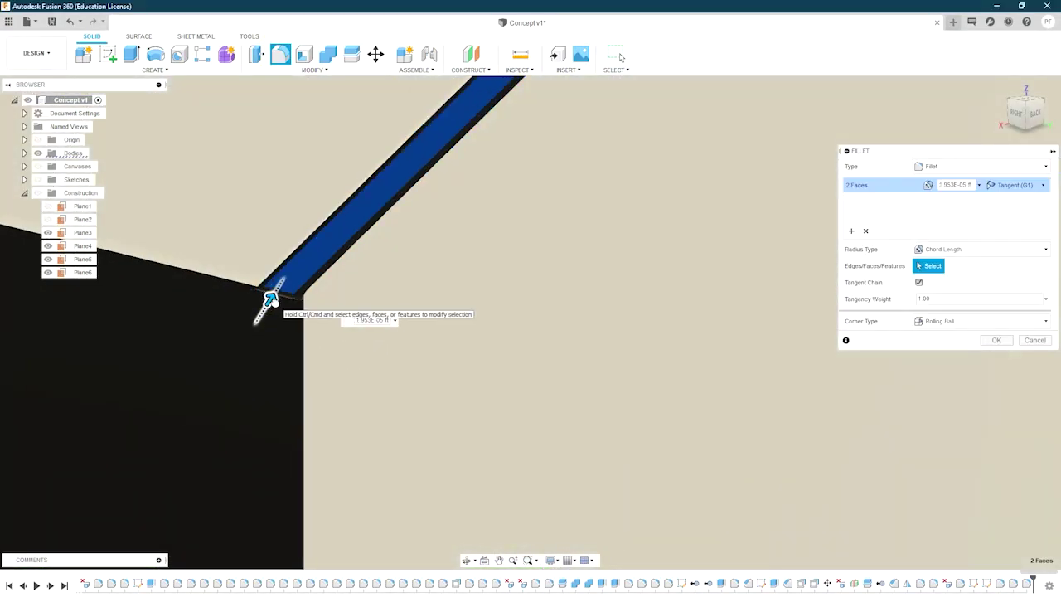
{"action": "scroll", "coordinate": [271, 300], "scroll_direction": "down", "scroll_amount": 5}
{"action": "key", "text": "Escape"}
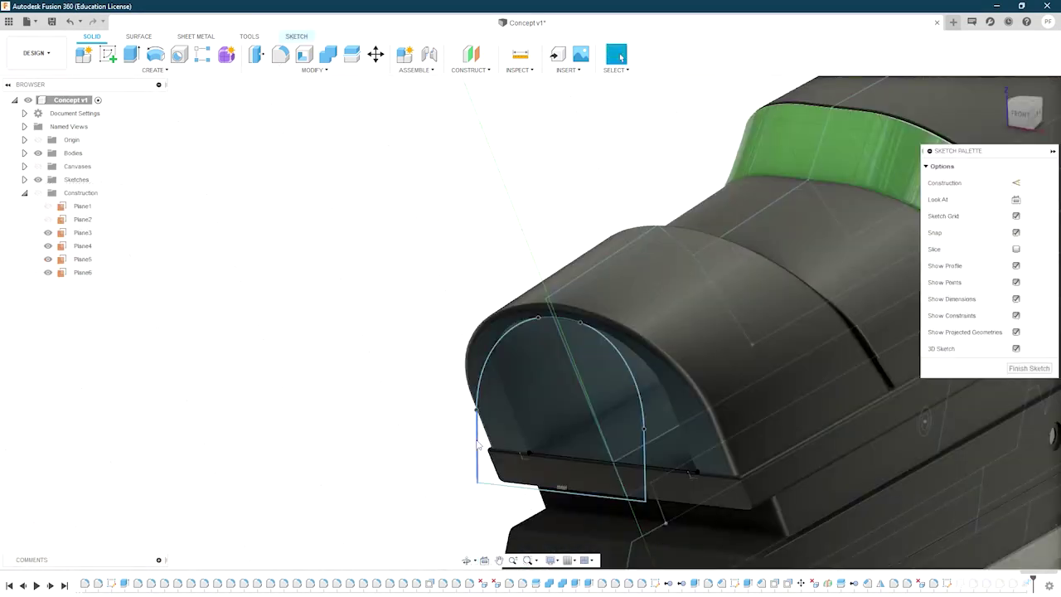
{"action": "key", "text": "e"}
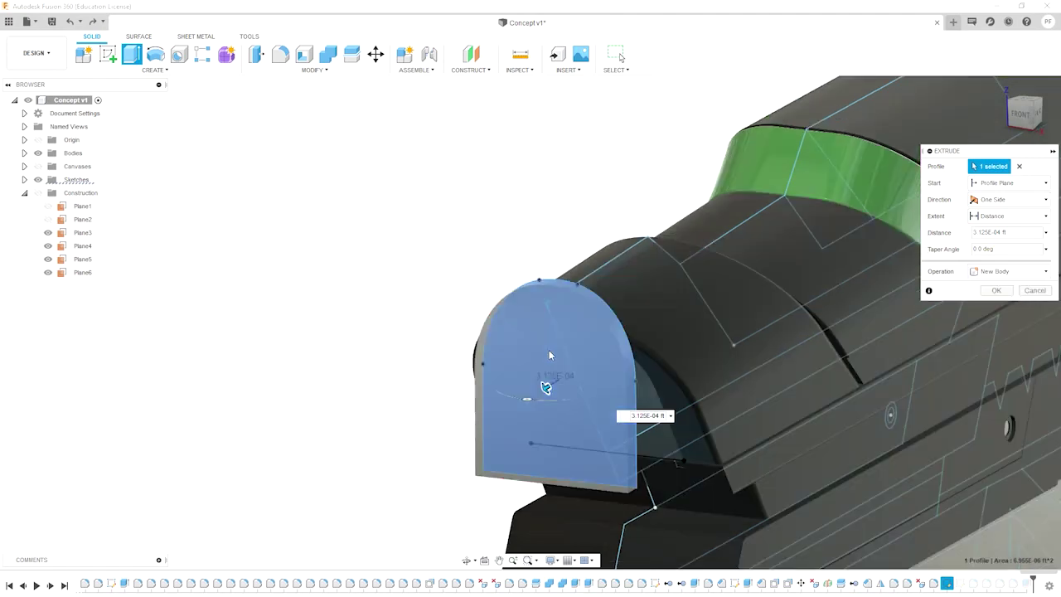
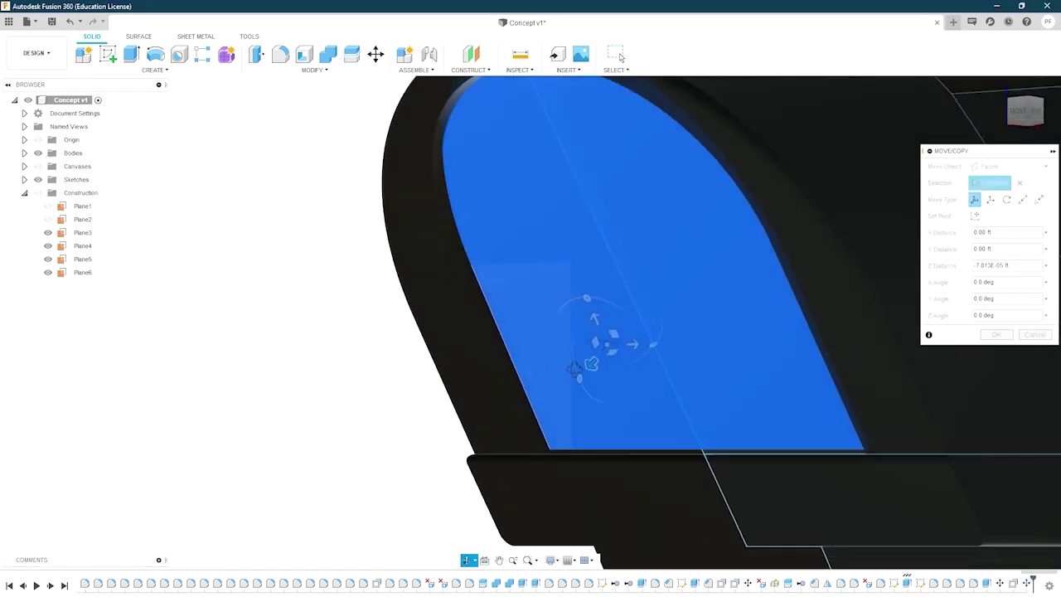
Step: Commit the face move, rotate another Body134 face 25° about X, then unisolate to show all rifle bodies
{"action": "left_click", "coordinate": [997, 334]}
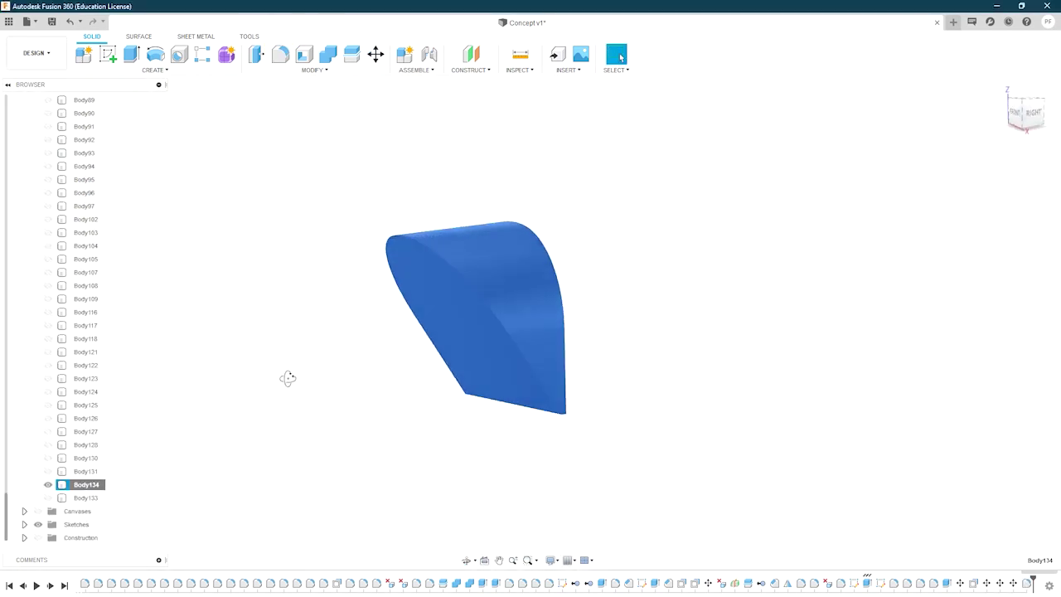
{"action": "key", "text": "m"}
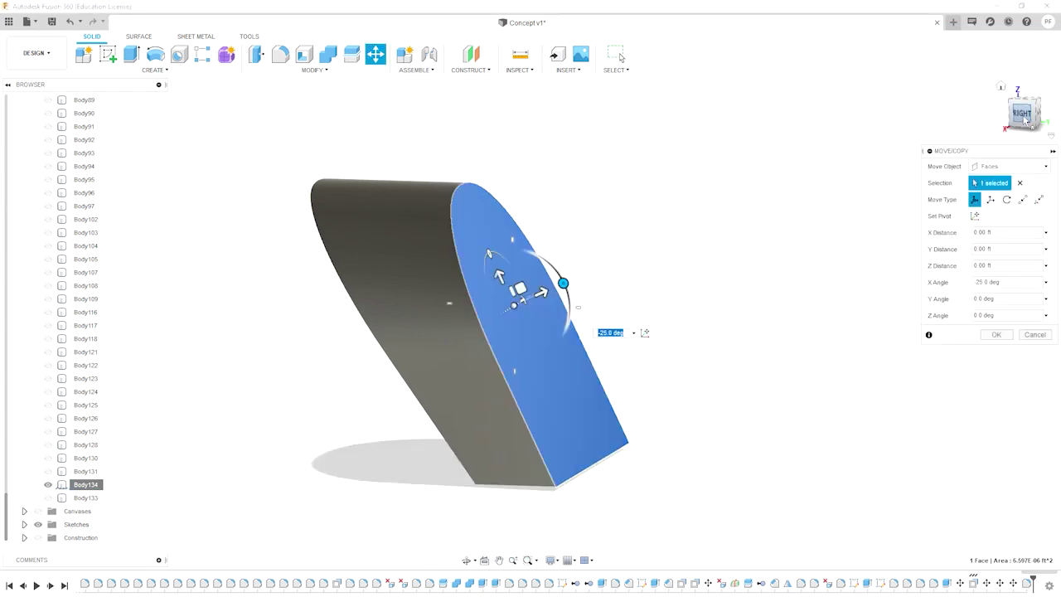
{"action": "left_click_drag", "start_coordinate": [569, 304], "coordinate": [560, 235]}
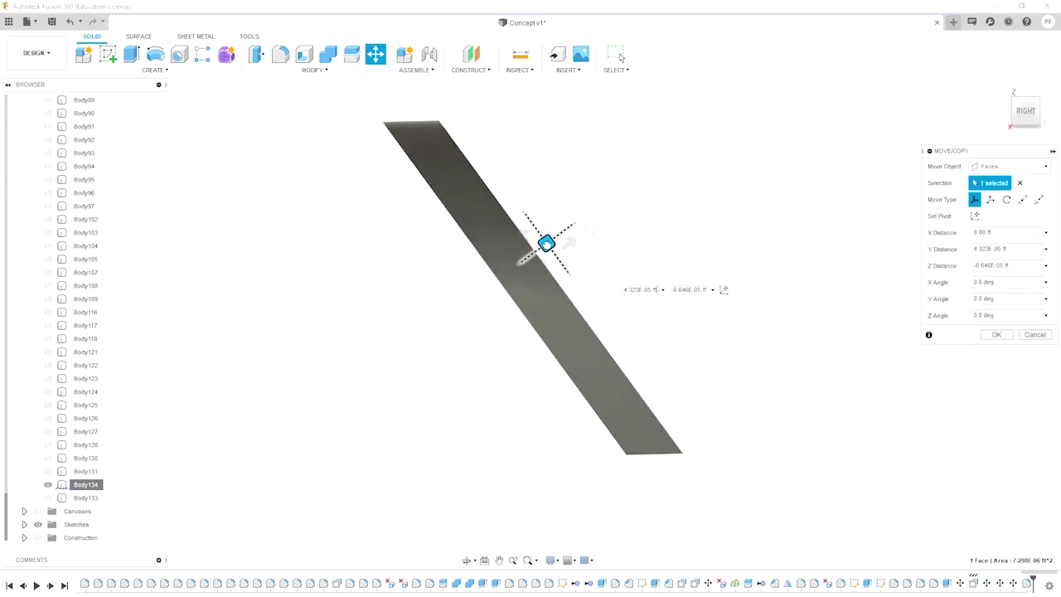
{"action": "key", "text": "Return"}
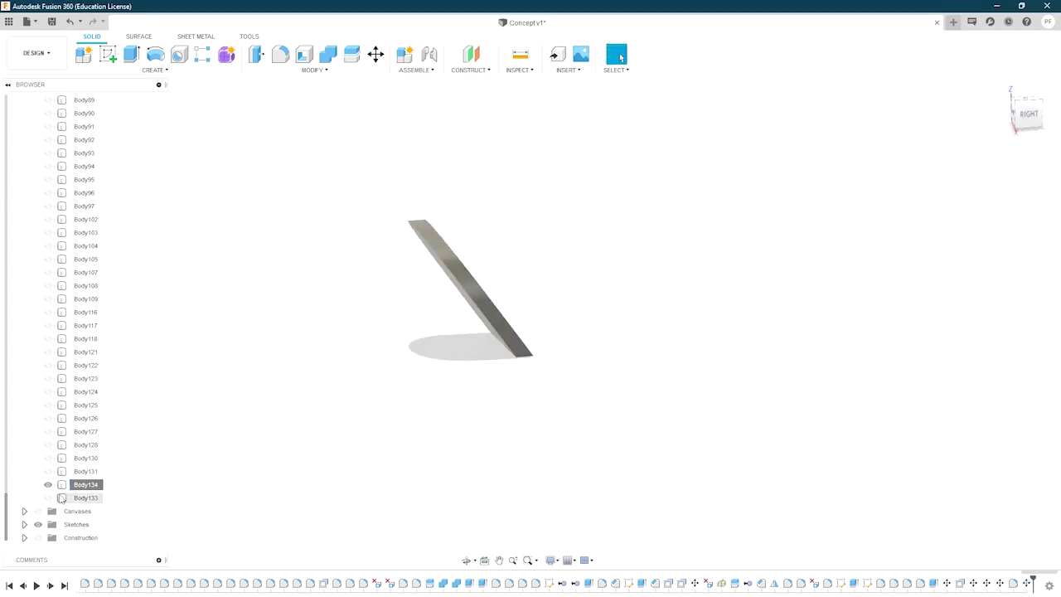
{"action": "left_click", "coordinate": [110, 465]}
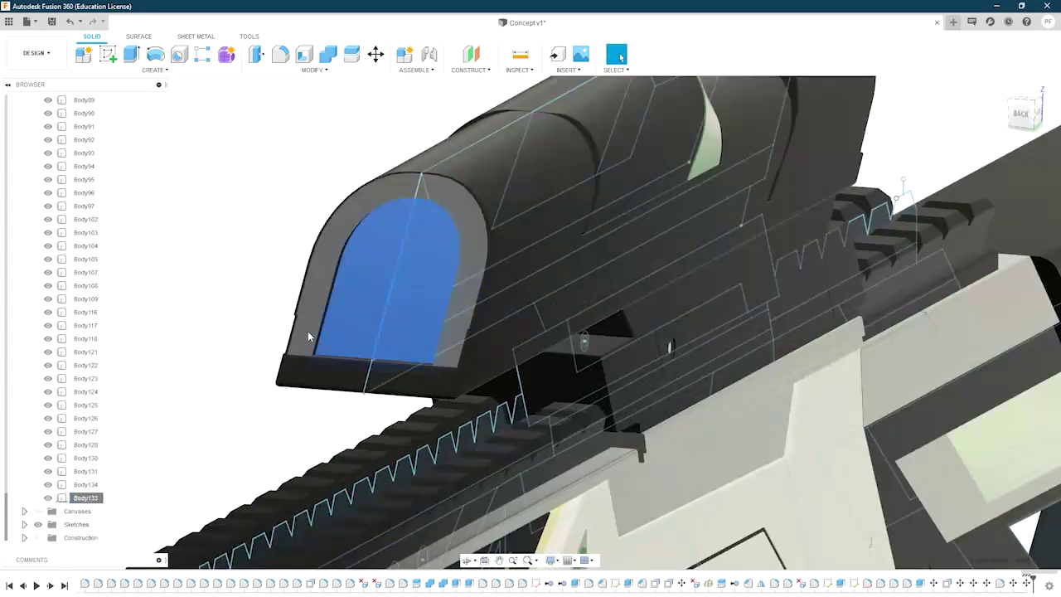
Step: Finish the rectangle over the circle and trim the upper arc and crossing line into a rounded tab
{"action": "right_click", "coordinate": [90, 497]}
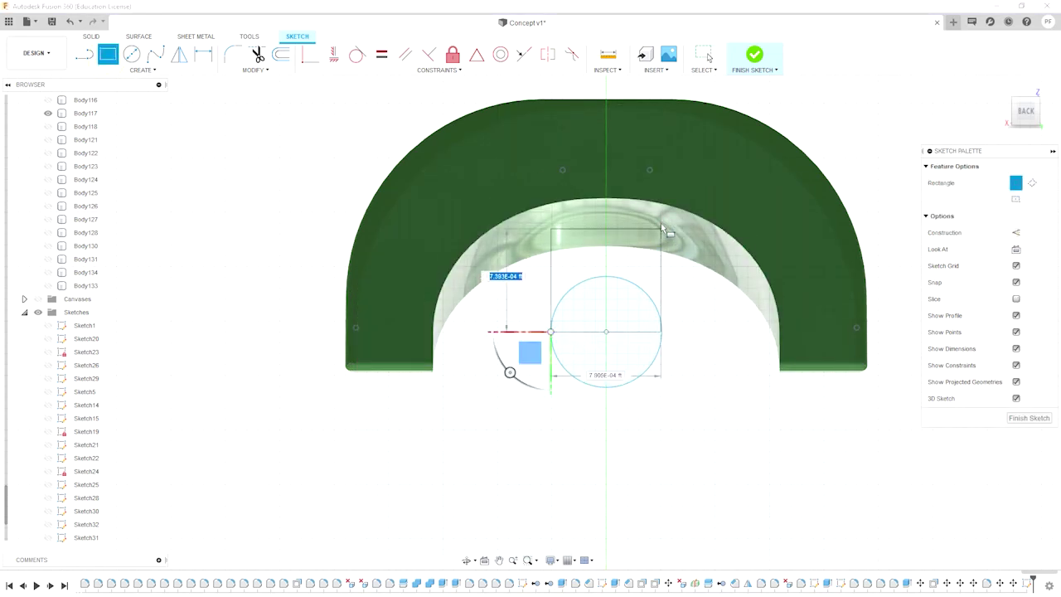
{"action": "left_click", "coordinate": [663, 195]}
{"action": "key", "text": "t"}
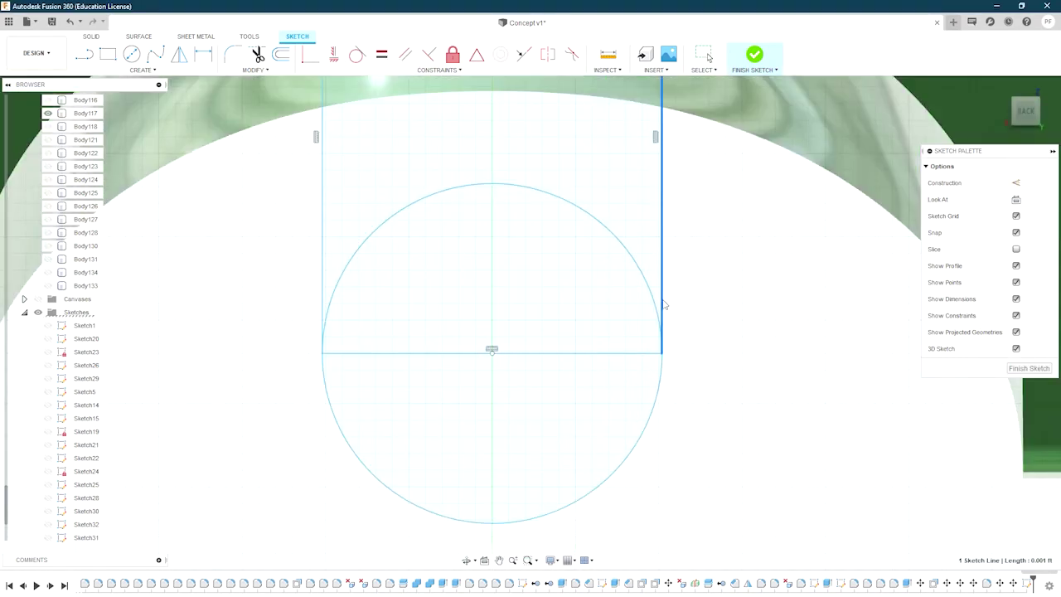
{"action": "left_click", "coordinate": [542, 285]}
{"action": "left_click", "coordinate": [590, 387]}
{"action": "scroll", "coordinate": [590, 388], "scroll_direction": "down", "scroll_amount": 3}
{"action": "scroll", "coordinate": [600, 426], "scroll_direction": "up", "scroll_amount": 3}
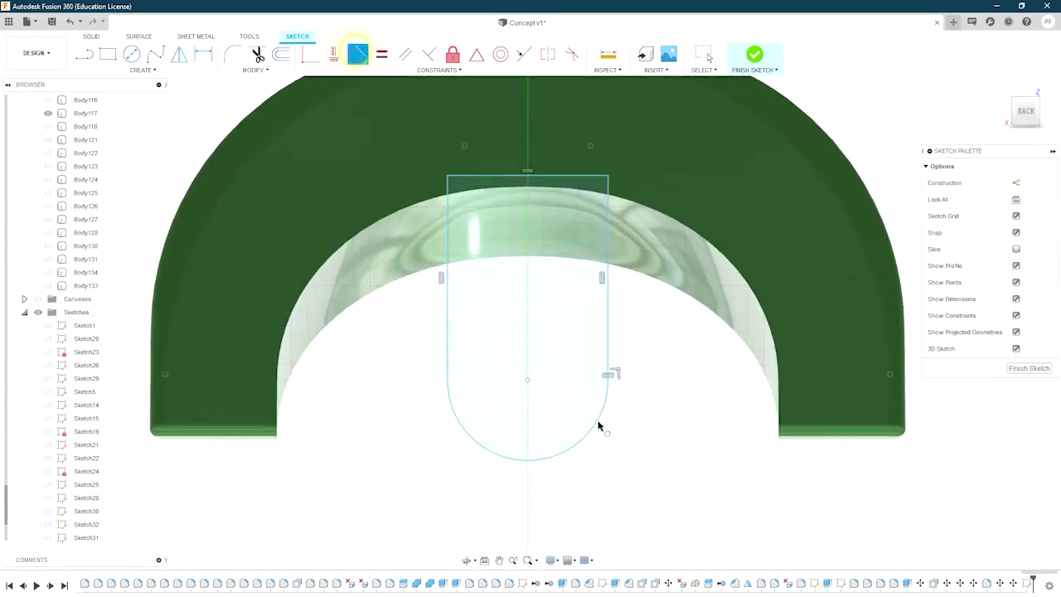
{"action": "scroll", "coordinate": [494, 316], "scroll_direction": "down", "scroll_amount": 2}
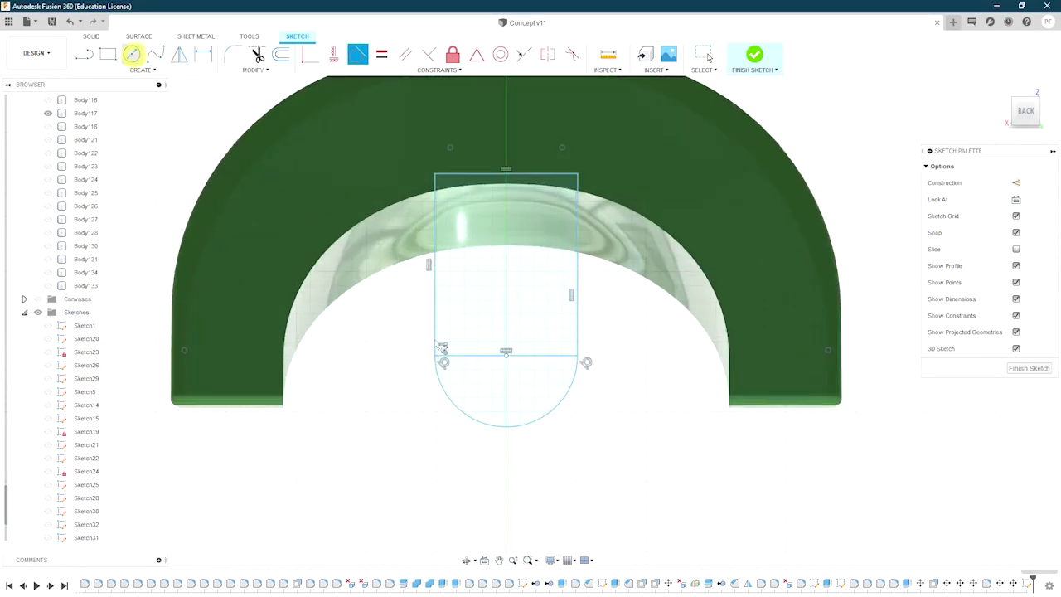
{"action": "key", "text": "Escape"}
{"action": "middle_click_drag", "start_coordinate": [495, 388], "coordinate": [61, 317], "text": "shift"}
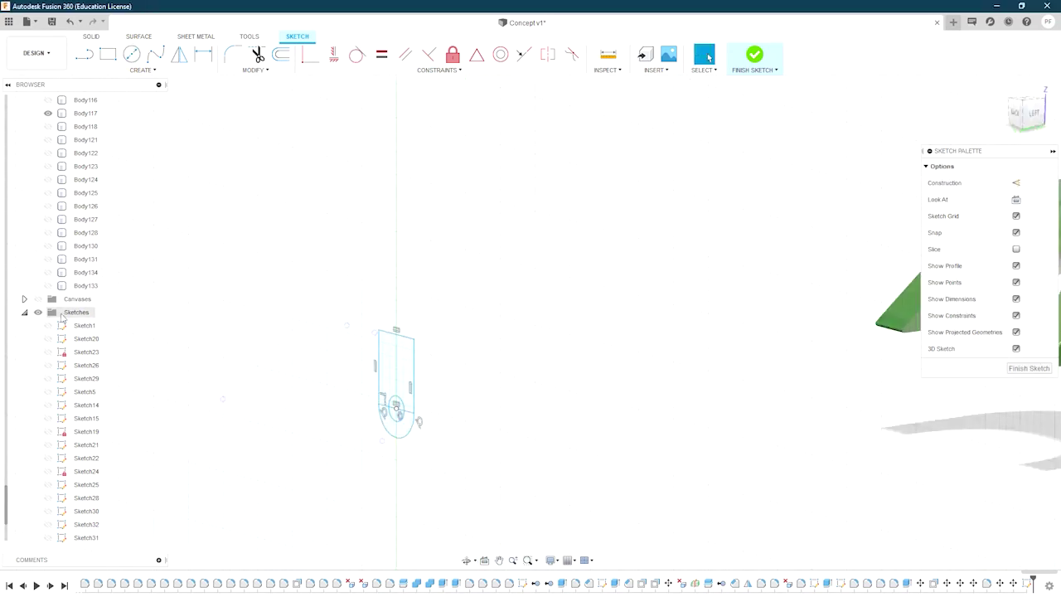
Step: Extrude the rounded tab profile as a new body, Body135
{"action": "left_click", "coordinate": [409, 364]}
{"action": "middle_click_drag", "start_coordinate": [410, 363], "coordinate": [403, 389], "text": "shift"}
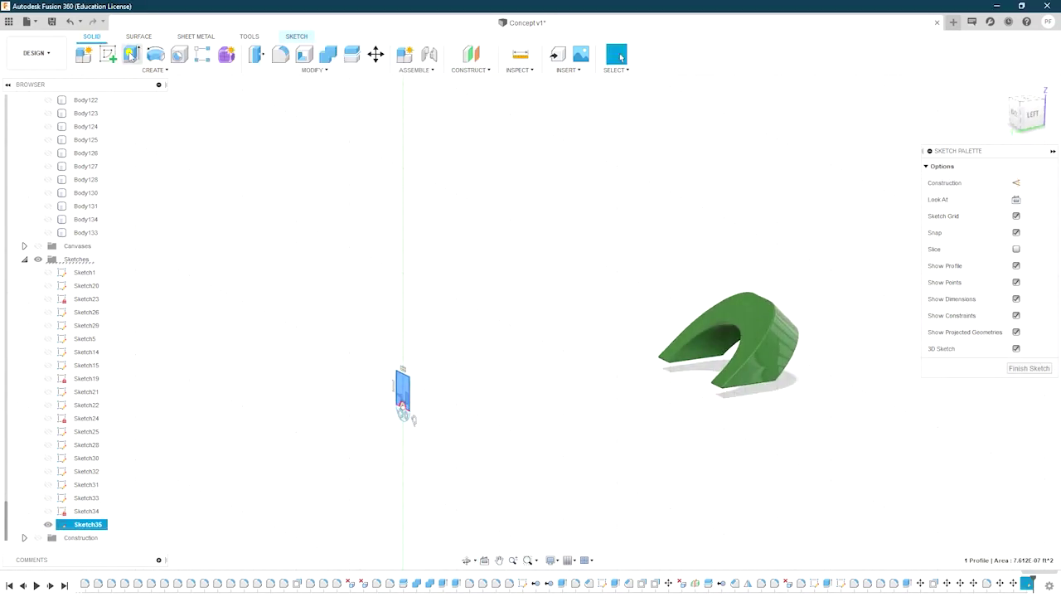
{"action": "left_click", "coordinate": [131, 55]}
{"action": "left_click", "coordinate": [1010, 199]}
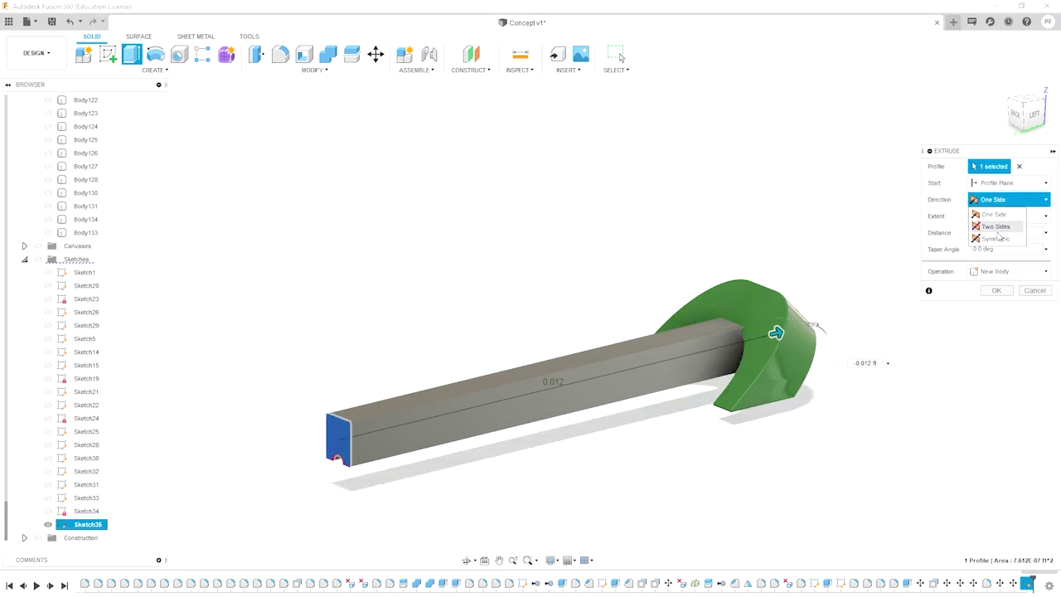
{"action": "scroll", "coordinate": [727, 362], "scroll_direction": "up", "scroll_amount": 5}
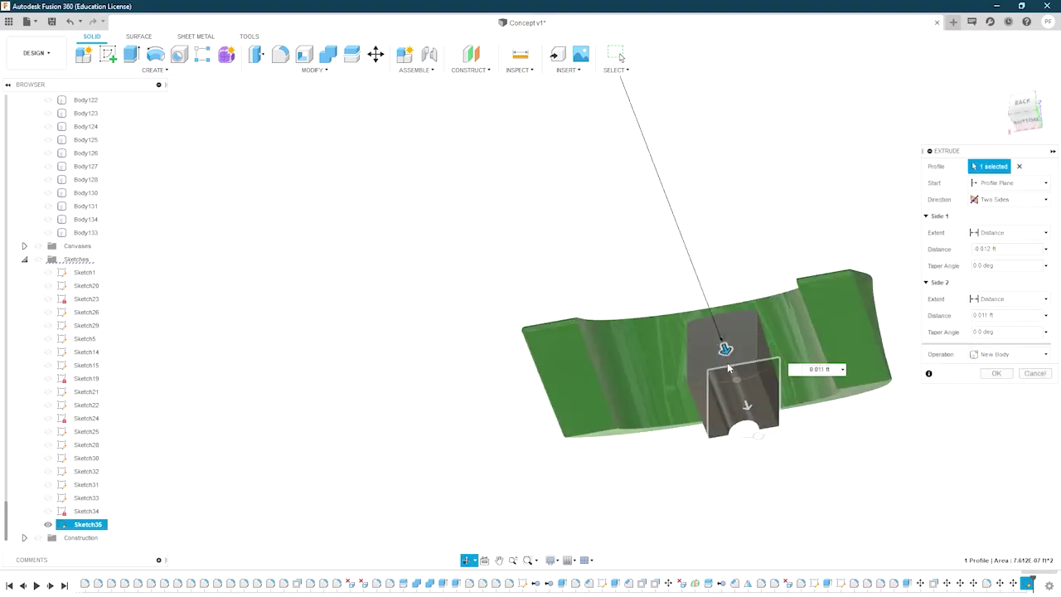
{"action": "scroll", "coordinate": [594, 388], "scroll_direction": "down", "scroll_amount": 8}
{"action": "key", "text": "Return"}
{"action": "key", "text": "ctrl+z"}
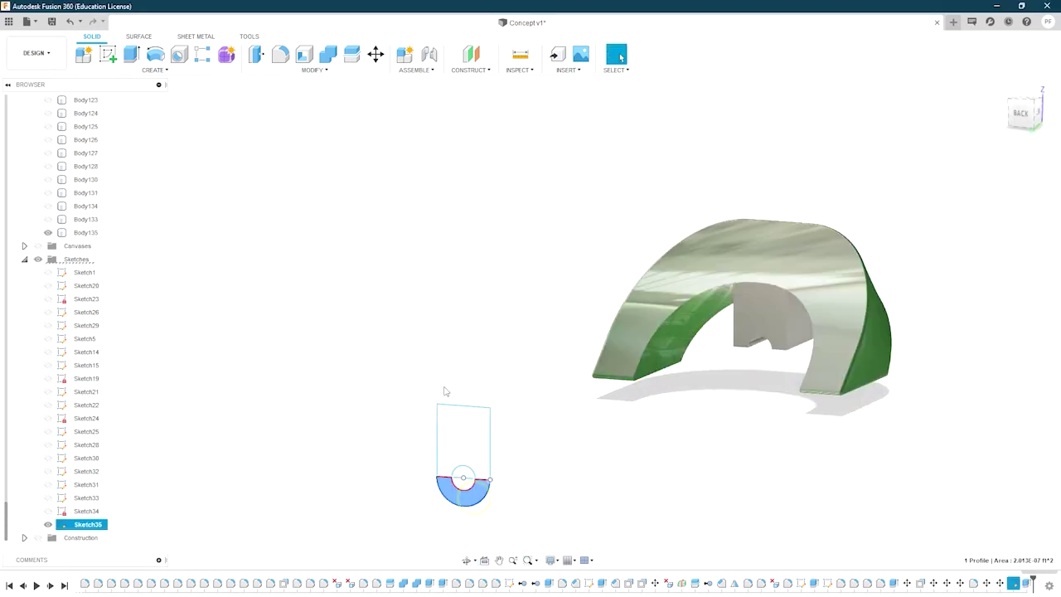
{"action": "middle_click_drag", "start_coordinate": [457, 494], "coordinate": [823, 315], "text": "shift"}
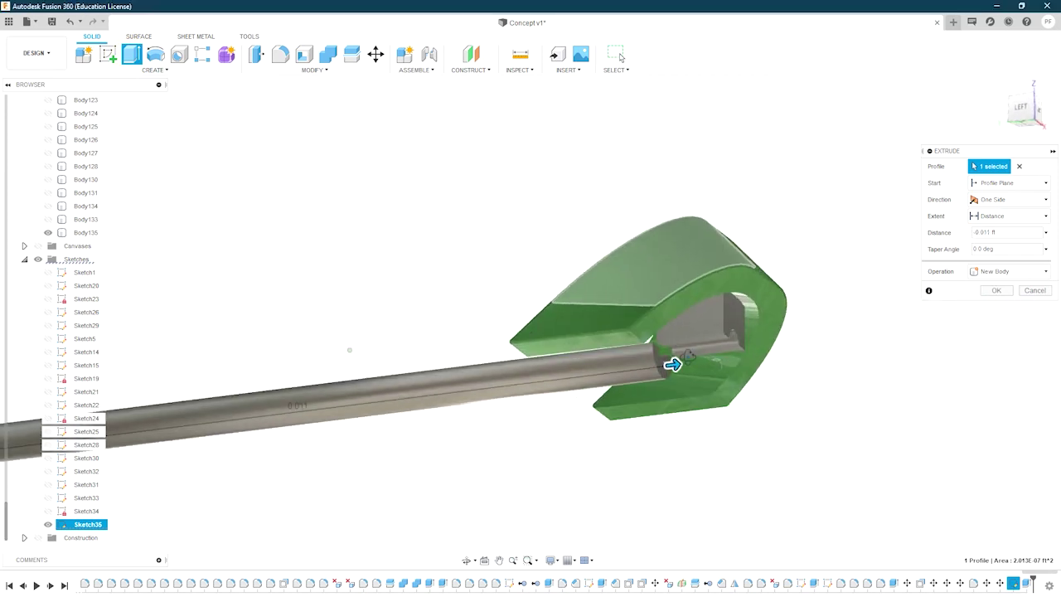
{"action": "key", "text": "Return"}
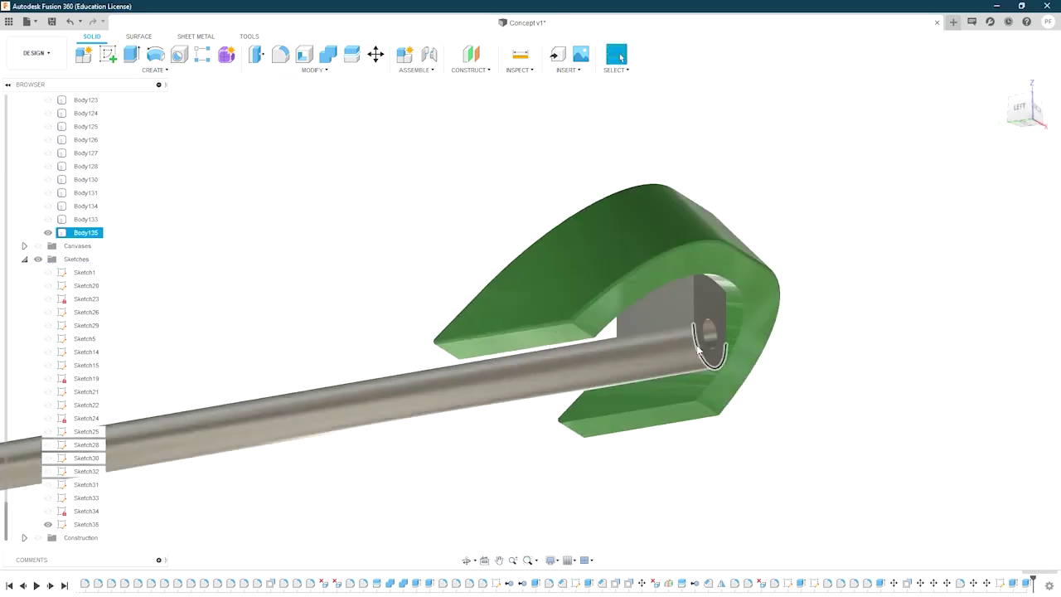
{"action": "mouse_move", "coordinate": [725, 354]}
{"action": "middle_mouse_down", "text": "shift"}
{"action": "mouse_move", "coordinate": [151, 417]}
{"action": "mouse_move", "coordinate": [588, 426]}
{"action": "middle_mouse_up", "text": "shift"}
{"action": "key", "text": "Escape"}
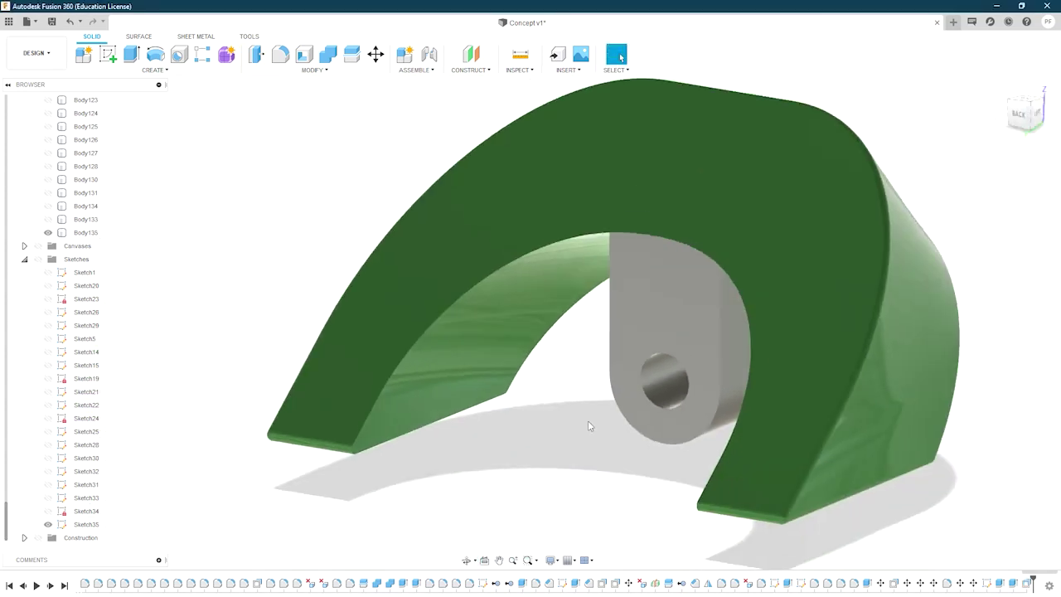
Step: Extrude the half-circle profile as a new body, Body136, with the second side at 0.011 ft
{"action": "left_click", "coordinate": [37, 259]}
{"action": "left_click", "coordinate": [1025, 112]}
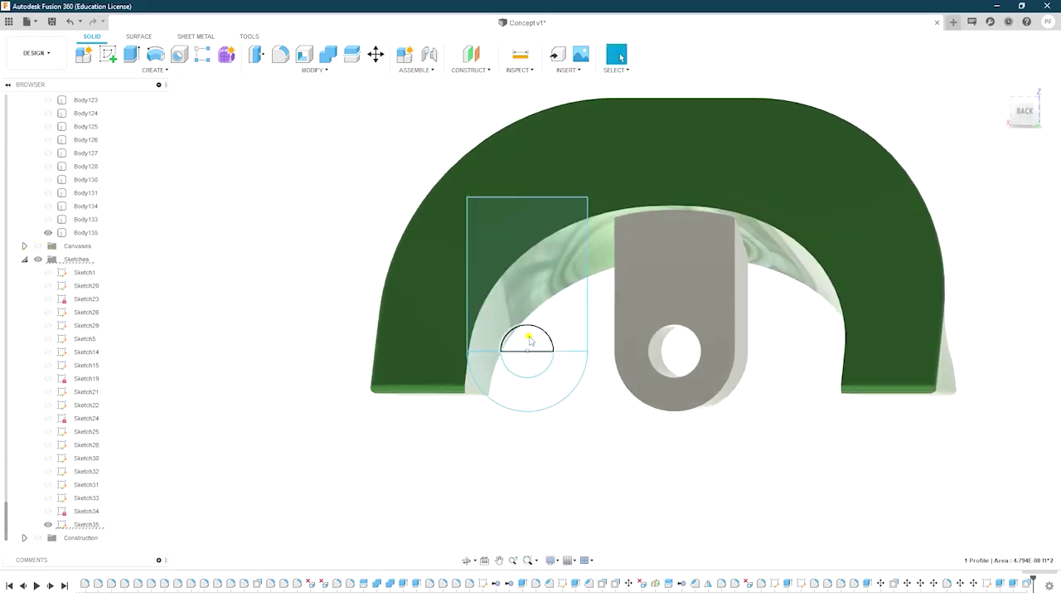
{"action": "left_click", "coordinate": [530, 340]}
{"action": "mouse_move", "coordinate": [530, 340]}
{"action": "middle_mouse_down", "text": "shift"}
{"action": "mouse_move", "coordinate": [558, 379]}
{"action": "mouse_move", "coordinate": [836, 354]}
{"action": "middle_mouse_up", "text": "shift"}
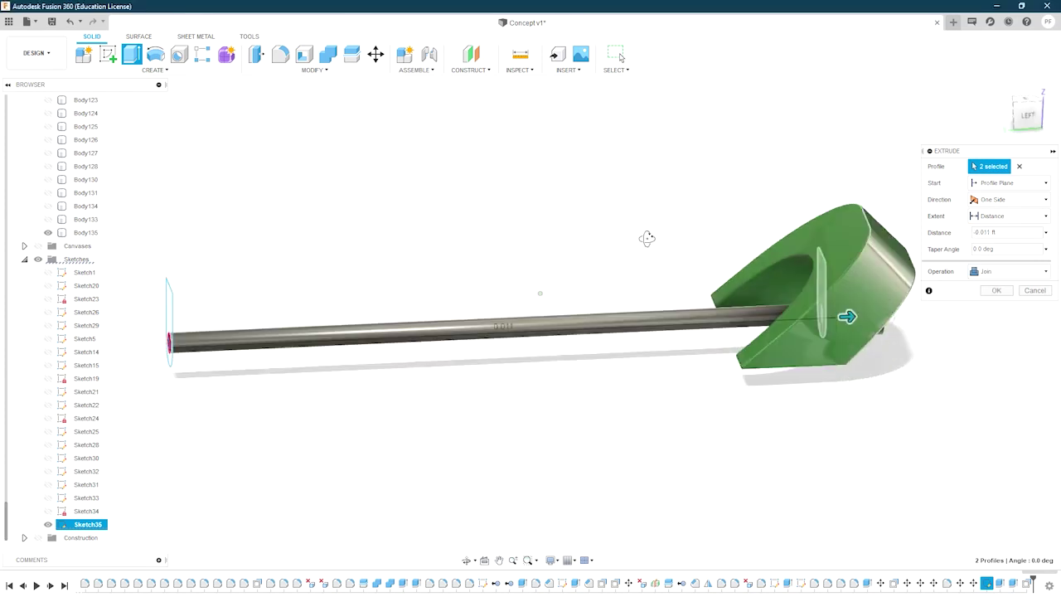
{"action": "left_click", "coordinate": [995, 322]}
{"action": "left_click", "coordinate": [1003, 200]}
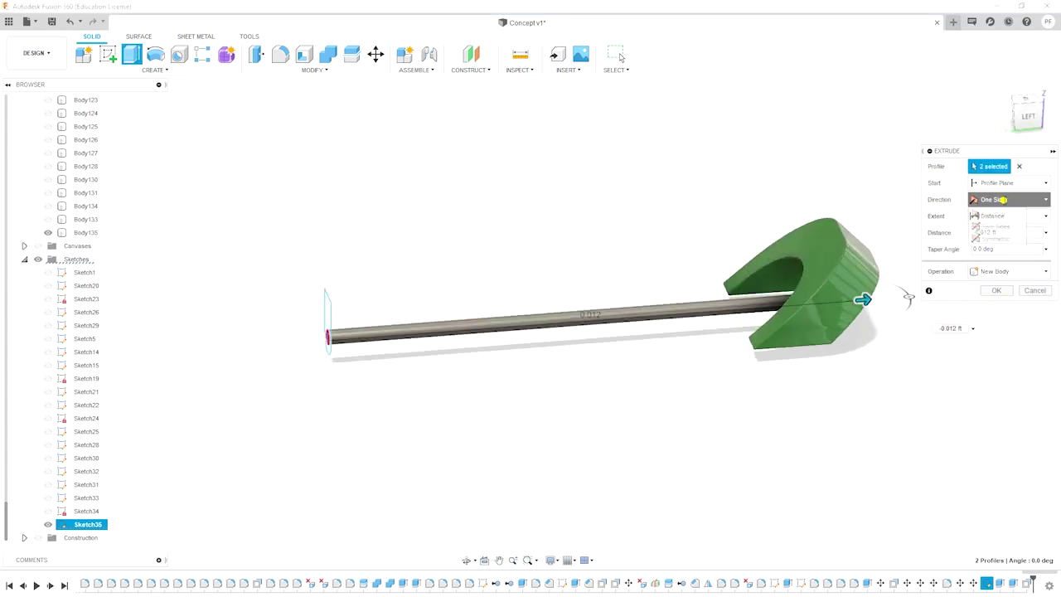
{"action": "mouse_move", "coordinate": [458, 332]}
{"action": "middle_mouse_down", "text": "shift"}
{"action": "mouse_move", "coordinate": [580, 348]}
{"action": "mouse_move", "coordinate": [812, 307]}
{"action": "mouse_move", "coordinate": [719, 336]}
{"action": "middle_mouse_up", "text": "shift"}
{"action": "scroll", "coordinate": [580, 348], "scroll_direction": "up", "scroll_amount": 5}
{"action": "key", "text": "Return"}
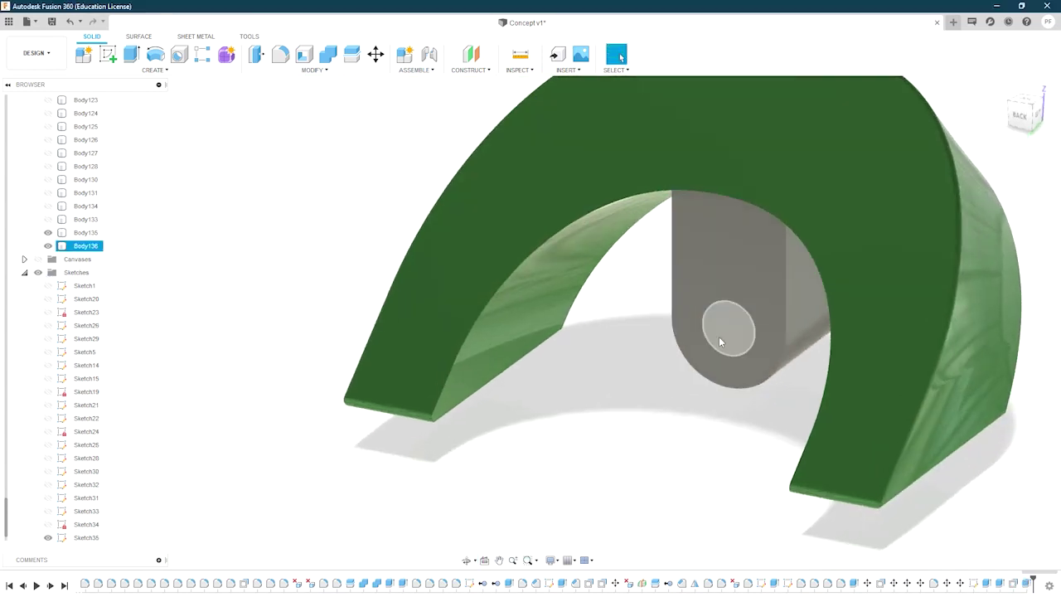
Step: Cut the circle hole through the tab and pick the tab edges to fillet
{"action": "key", "text": "e"}
{"action": "scroll", "coordinate": [714, 337], "scroll_direction": "up", "scroll_amount": 3}
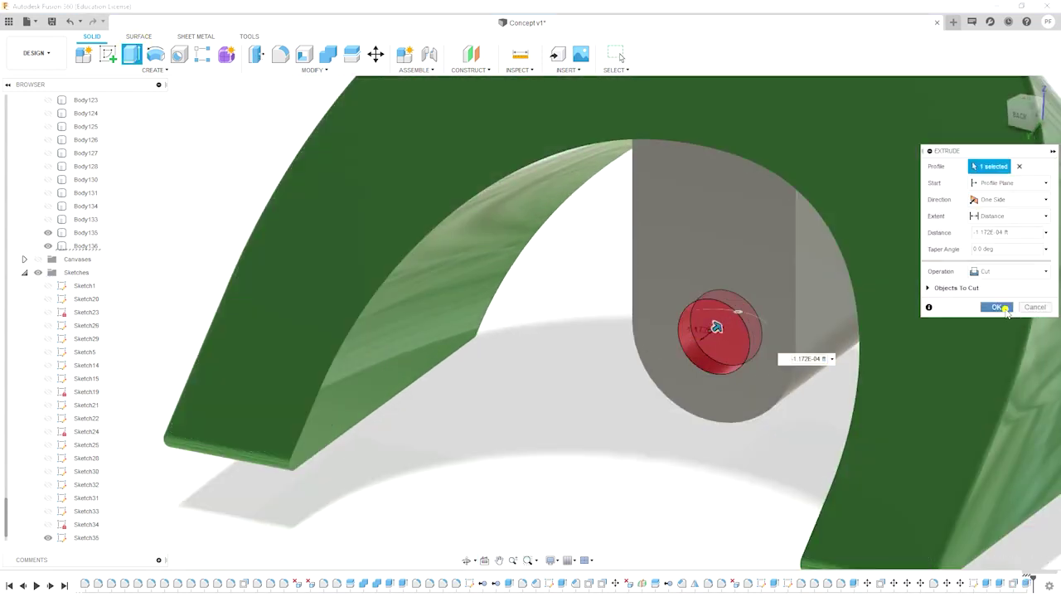
{"action": "left_click", "coordinate": [995, 307]}
{"action": "key", "text": "f"}
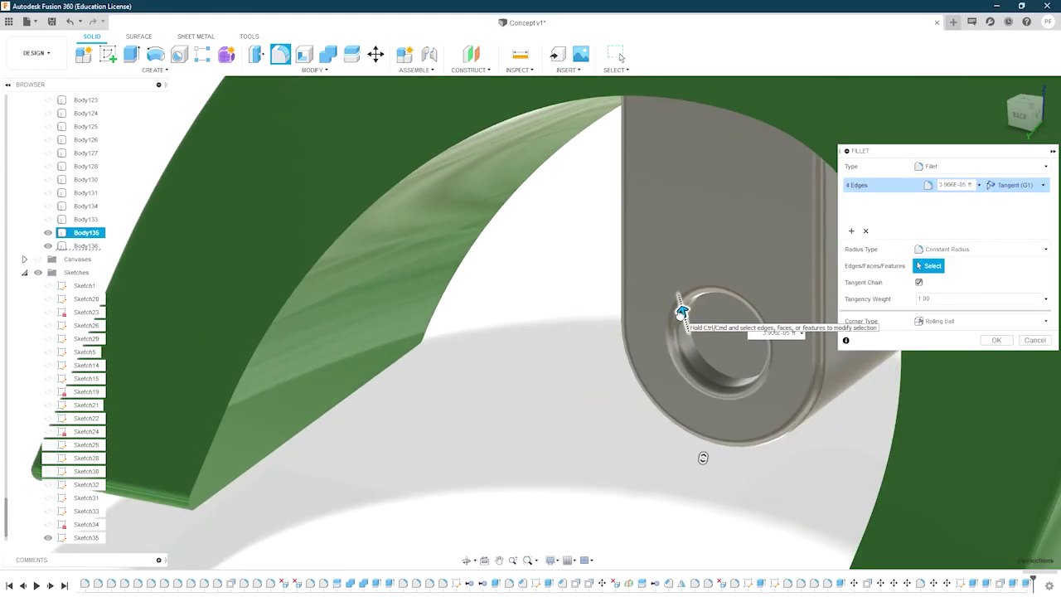
{"action": "left_click", "coordinate": [682, 311]}
{"action": "middle_click_drag", "start_coordinate": [681, 311], "coordinate": [675, 312], "text": "shift"}
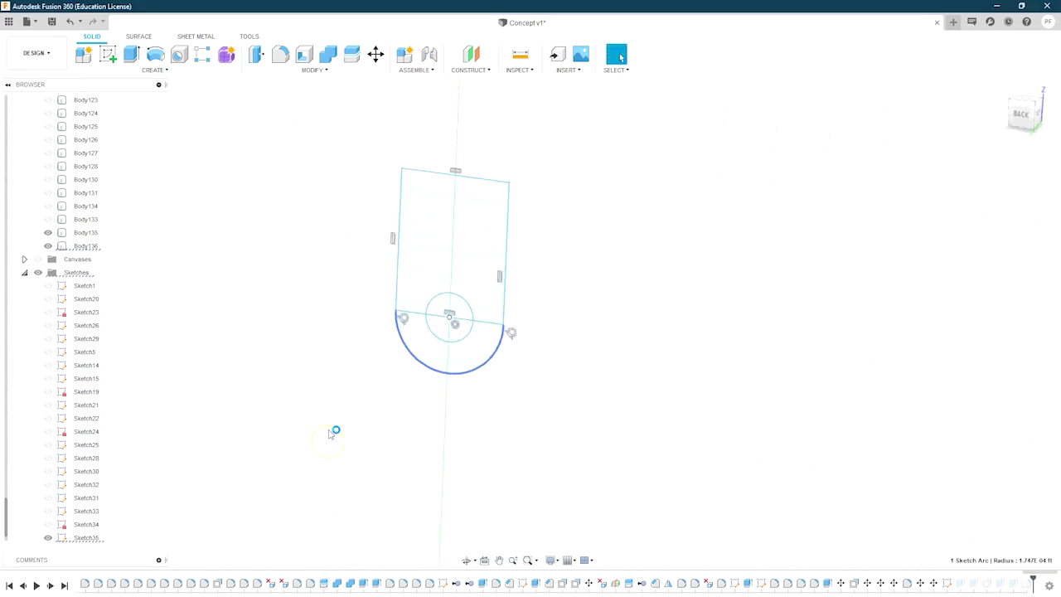
Step: Return to the tab sketch and confirm its extrusion
{"action": "key", "text": "o"}
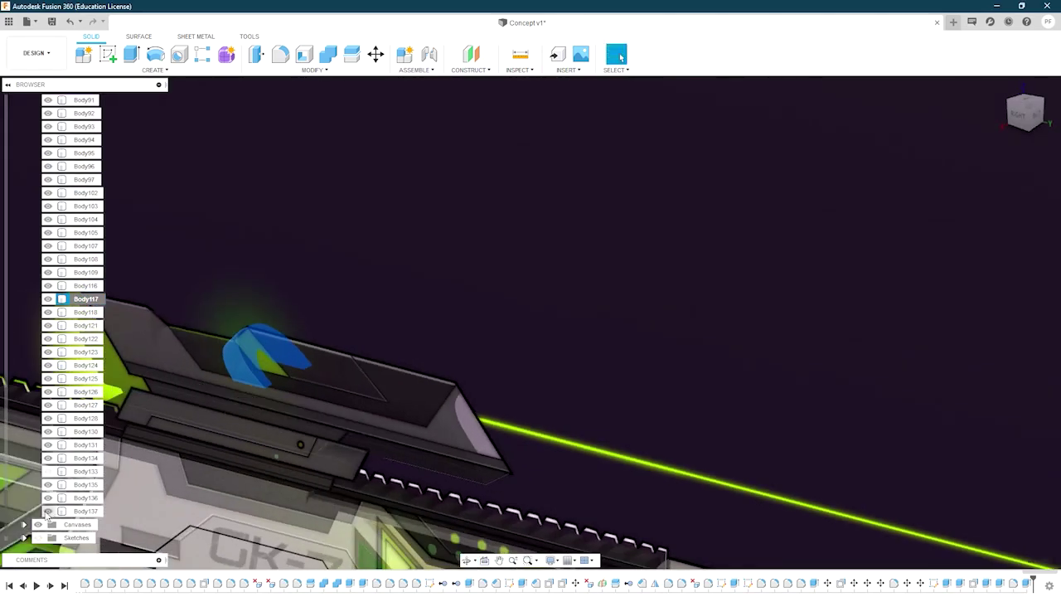
{"action": "mouse_move", "coordinate": [304, 461]}
{"action": "middle_mouse_down", "text": "shift"}
{"action": "mouse_move", "coordinate": [449, 408]}
{"action": "mouse_move", "coordinate": [474, 414]}
{"action": "middle_mouse_up", "text": "shift"}
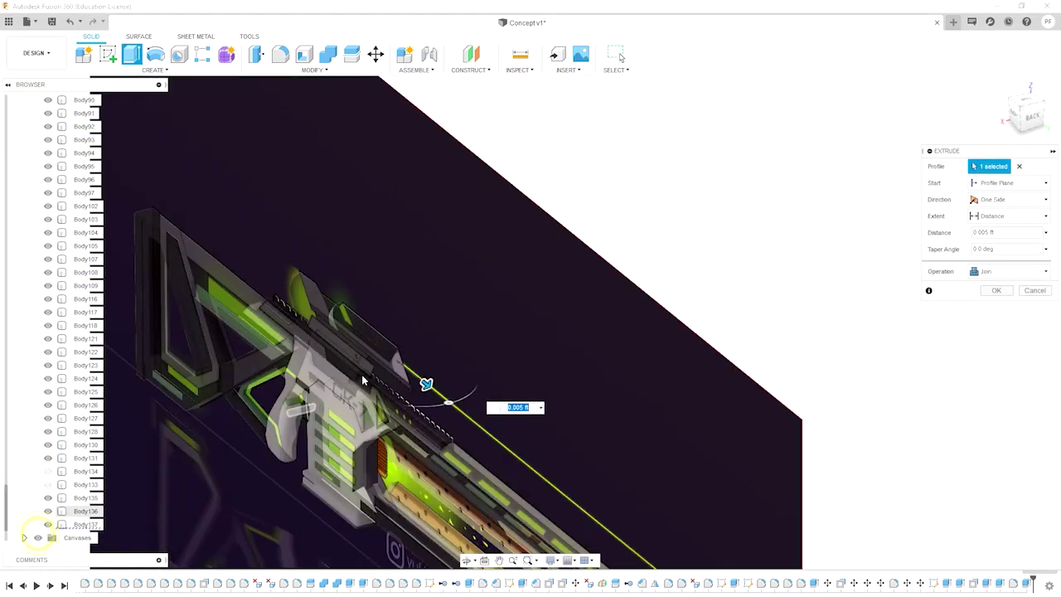
{"action": "scroll", "coordinate": [854, 242], "scroll_direction": "up", "scroll_amount": 5}
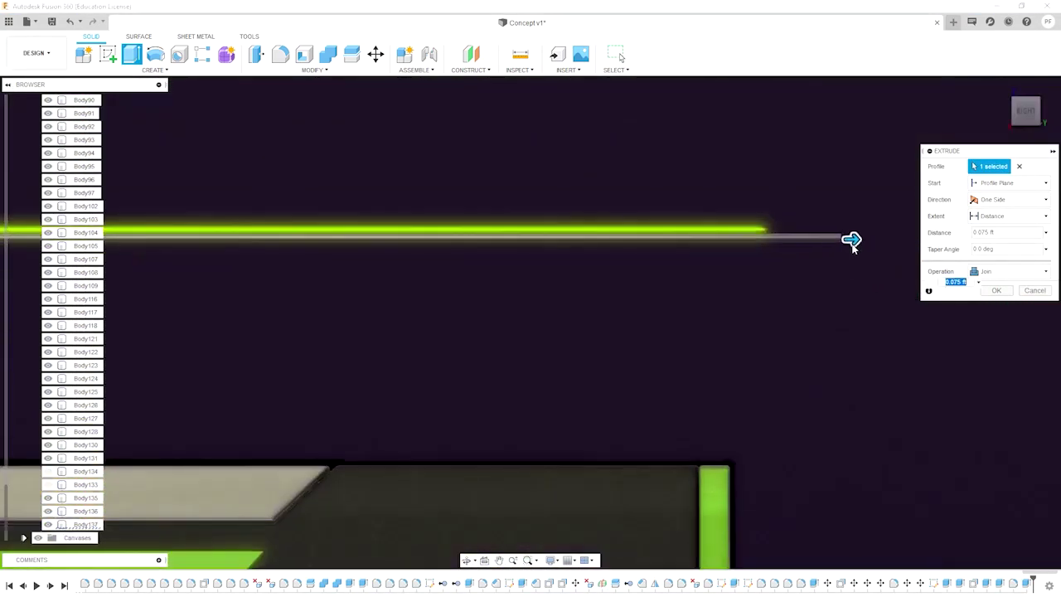
{"action": "key", "text": "Return"}
{"action": "scroll", "coordinate": [566, 312], "scroll_direction": "down", "scroll_amount": 5}
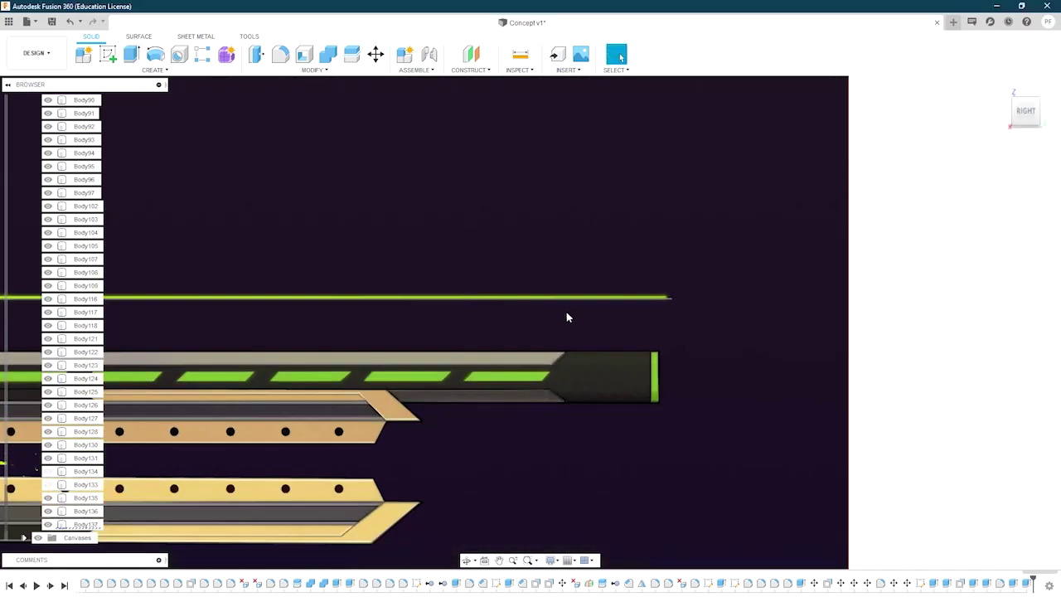
Step: Drag Glass (Green) onto the scope's front lens and start extruding the trigger profile
{"action": "scroll", "coordinate": [566, 311], "scroll_direction": "down", "scroll_amount": 3}
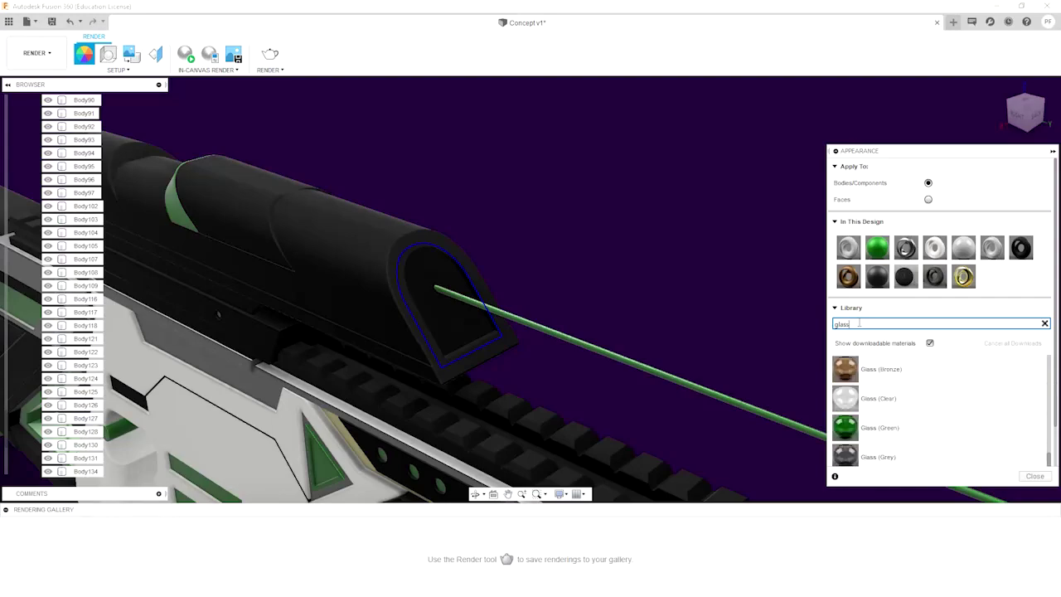
{"action": "left_click_drag", "start_coordinate": [364, 253], "coordinate": [448, 298]}
{"action": "middle_click_drag", "start_coordinate": [448, 298], "coordinate": [506, 313], "text": "shift"}
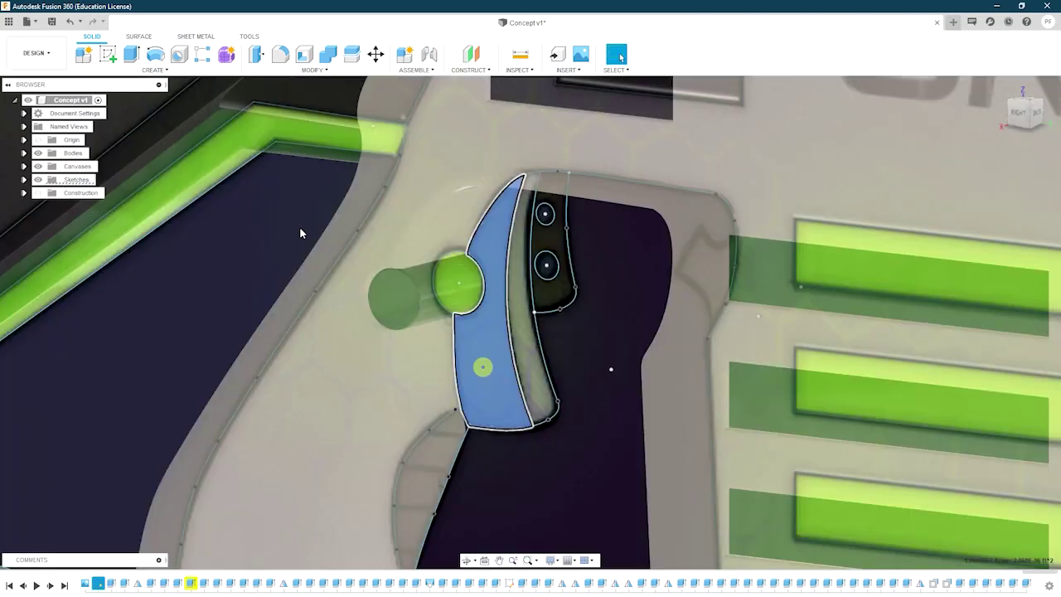
{"action": "key", "text": "e"}
{"action": "middle_click_drag", "start_coordinate": [486, 301], "coordinate": [434, 338], "text": "shift"}
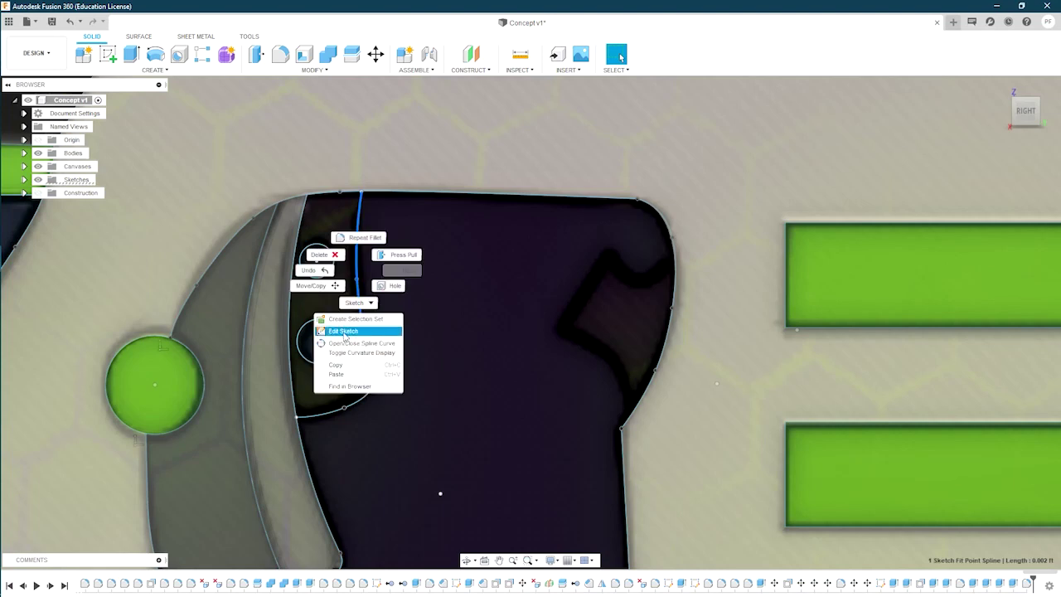
Step: Open the trigger's sketch for editing, then bring up the Render workspace's Appearance panel
{"action": "left_click", "coordinate": [344, 332]}
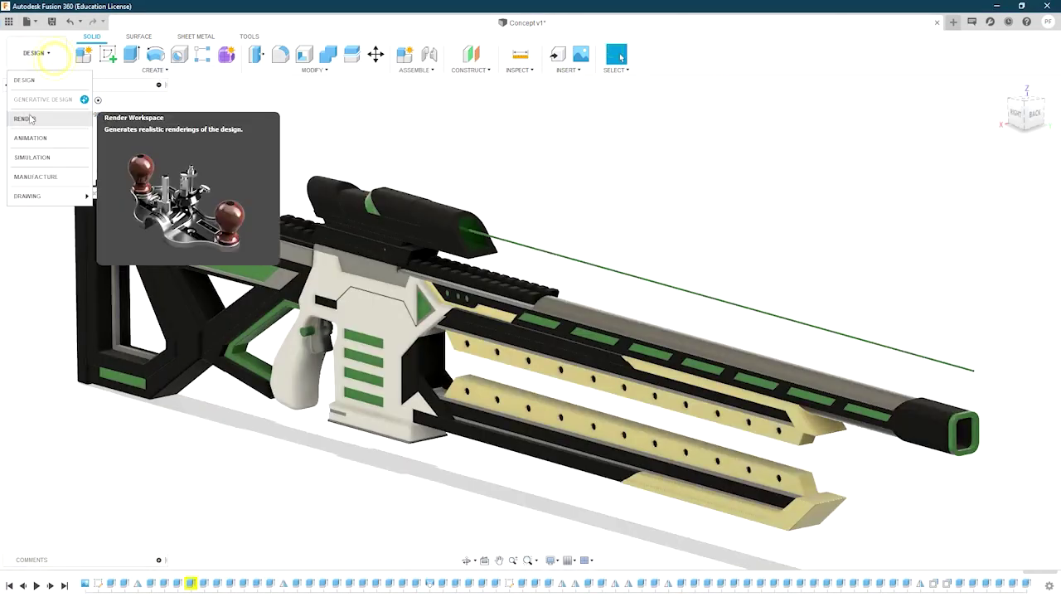
{"action": "left_click", "coordinate": [37, 137]}
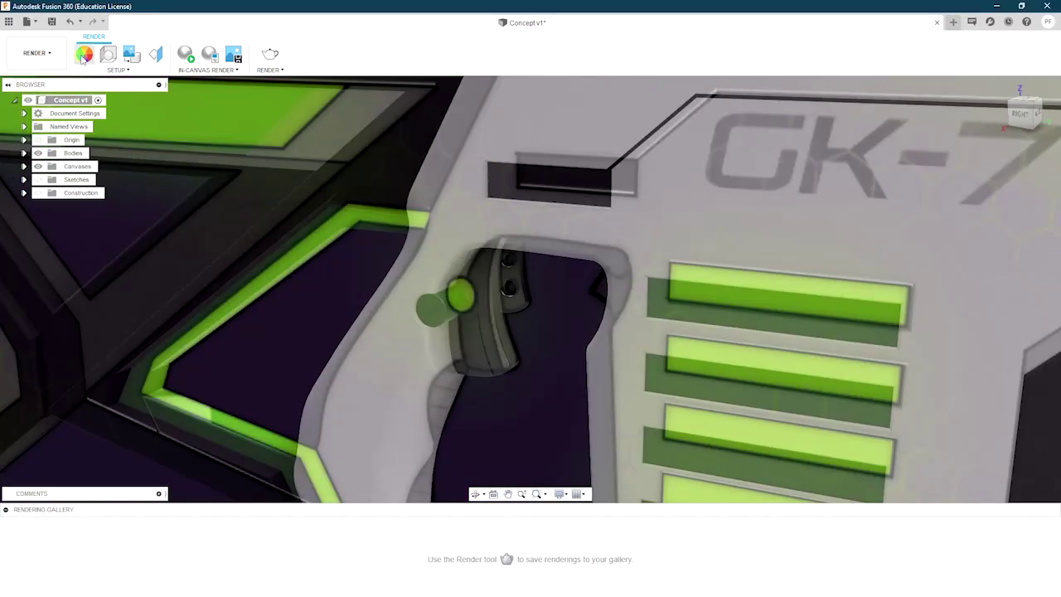
{"action": "left_click", "coordinate": [83, 56]}
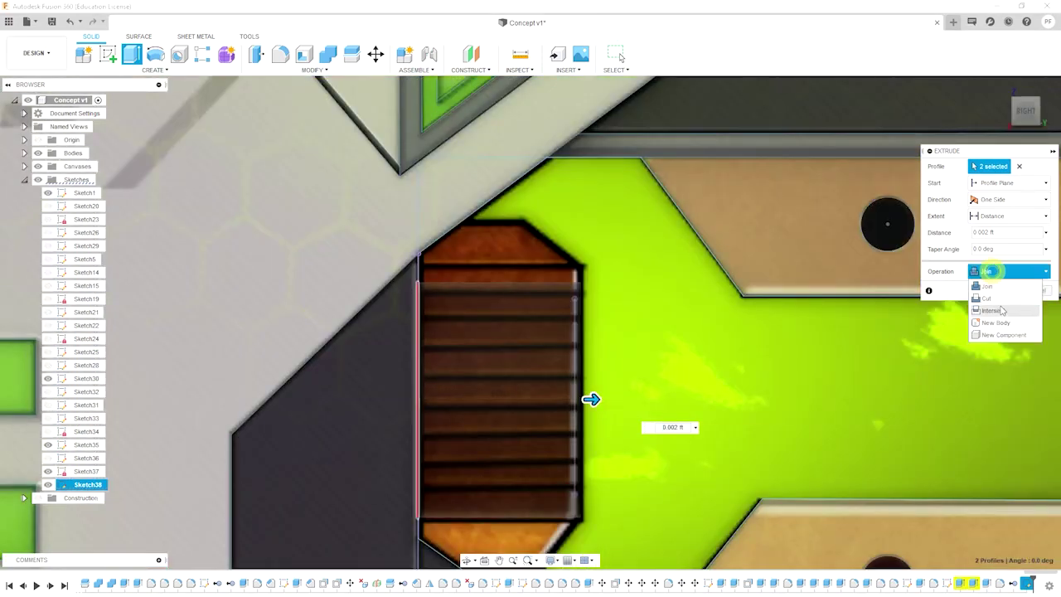
Step: Confirm the extrusion as Intersect and scale the knob body to 1.436 along Z
{"action": "left_click", "coordinate": [992, 310]}
{"action": "left_click", "coordinate": [1001, 289]}
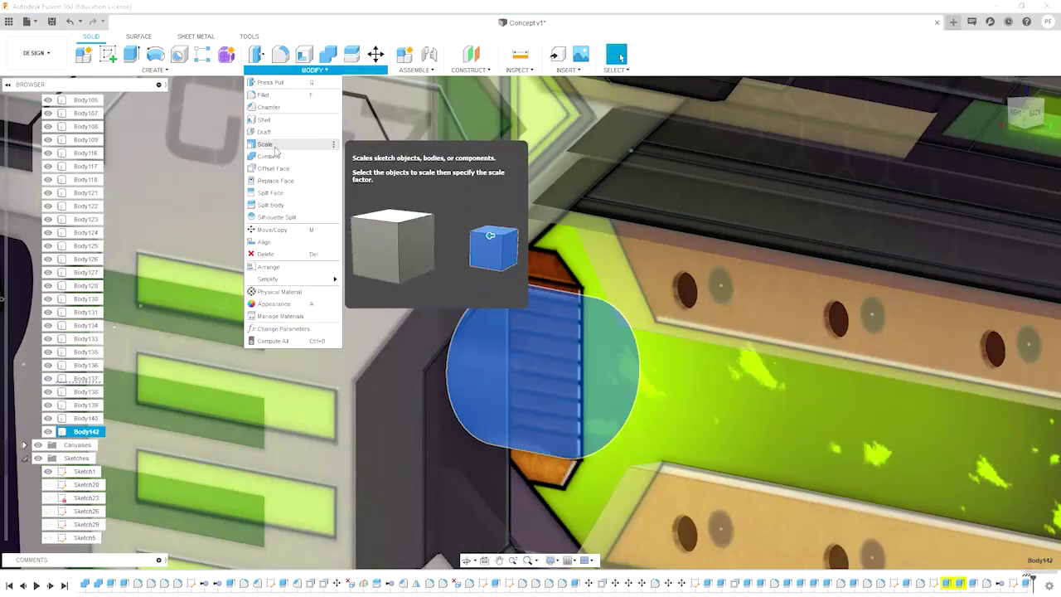
{"action": "left_click", "coordinate": [265, 145]}
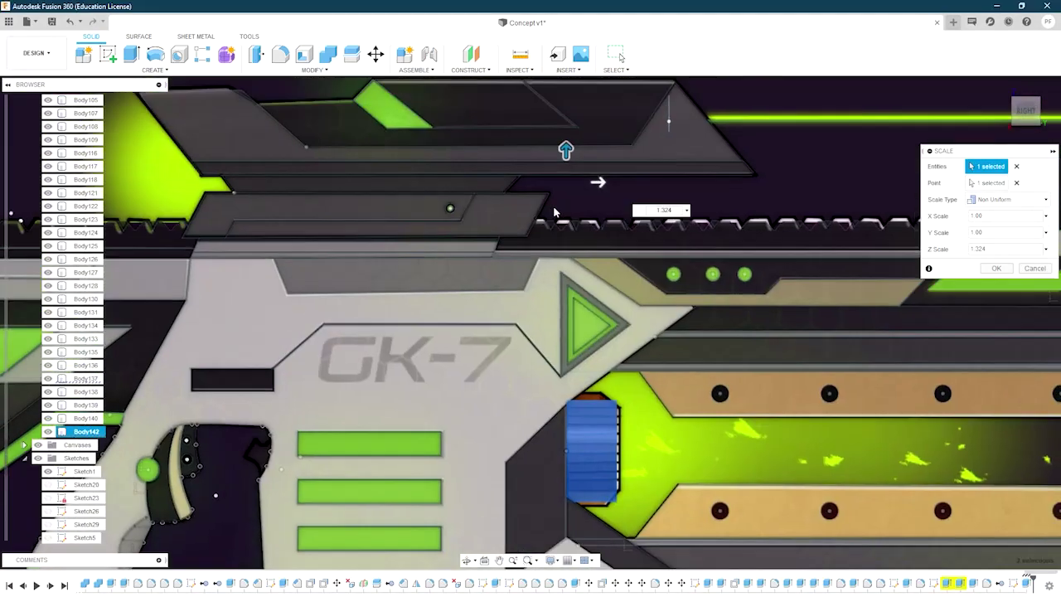
{"action": "left_click_drag", "start_coordinate": [565, 150], "coordinate": [560, 118]}
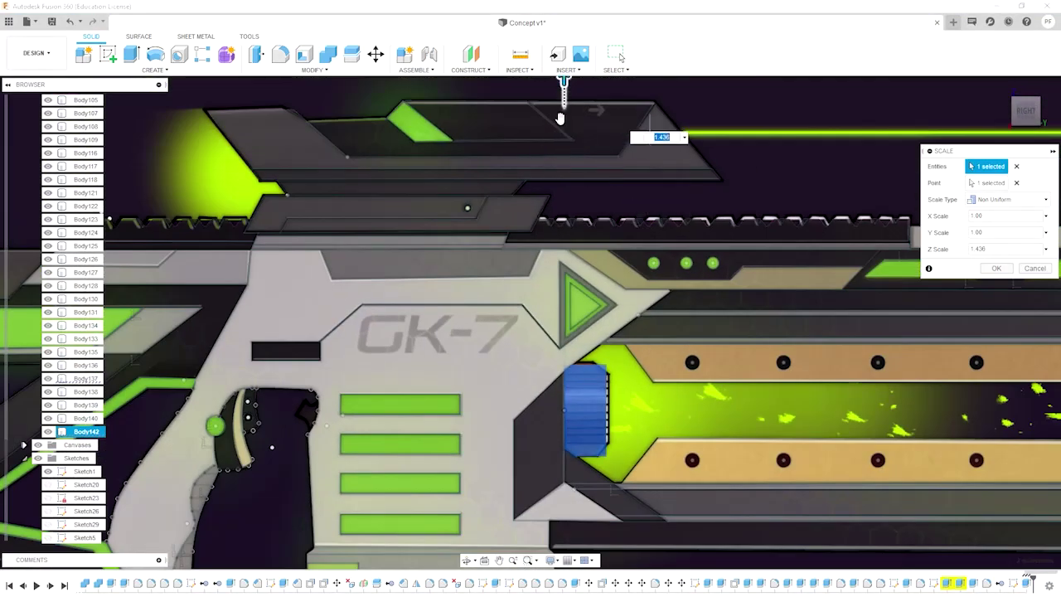
{"action": "left_click", "coordinate": [997, 268]}
Step: Move the selected knob face with Move/Copy
{"action": "key", "text": "m"}
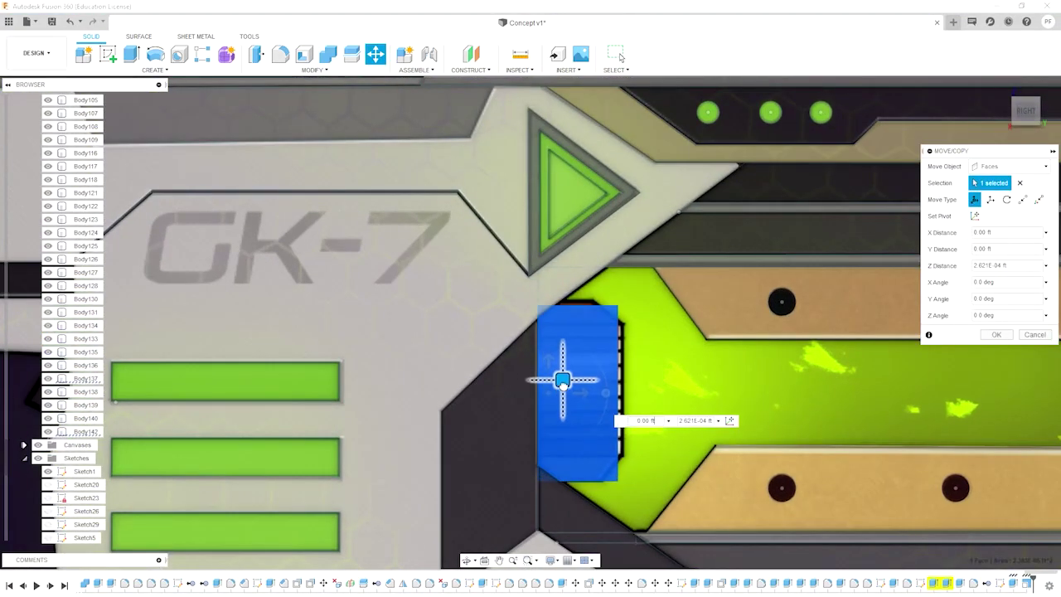
{"action": "key", "text": "Return"}
{"action": "scroll", "coordinate": [561, 377], "scroll_direction": "up", "scroll_amount": 5}
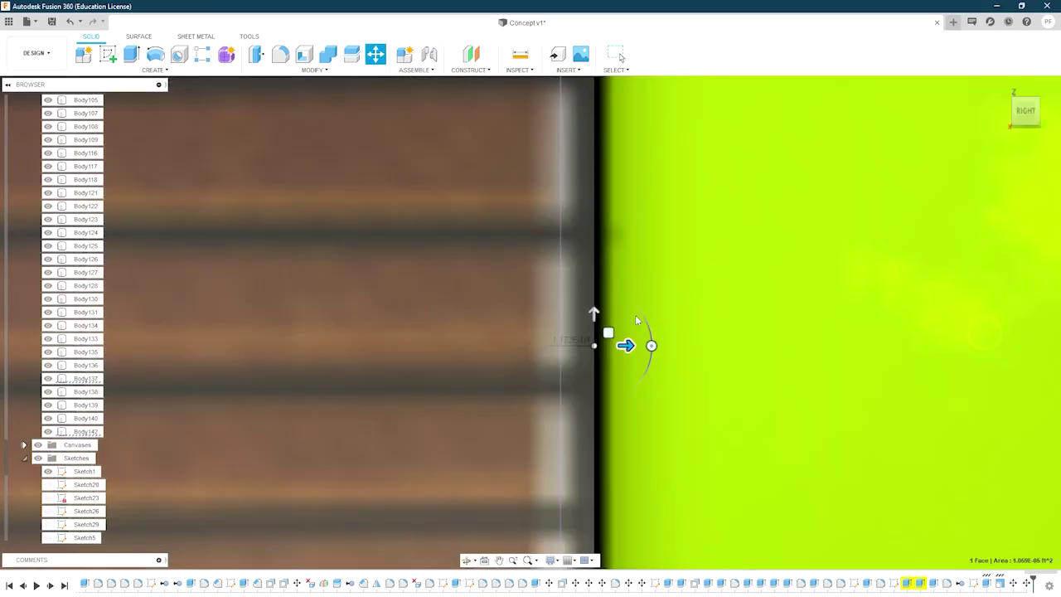
{"action": "scroll", "coordinate": [635, 315], "scroll_direction": "down", "scroll_amount": 2}
{"action": "scroll", "coordinate": [573, 243], "scroll_direction": "up", "scroll_amount": 2}
Step: Sketch a triangle at the green face's top corner and start extruding it as a cut
{"action": "left_click", "coordinate": [564, 224]}
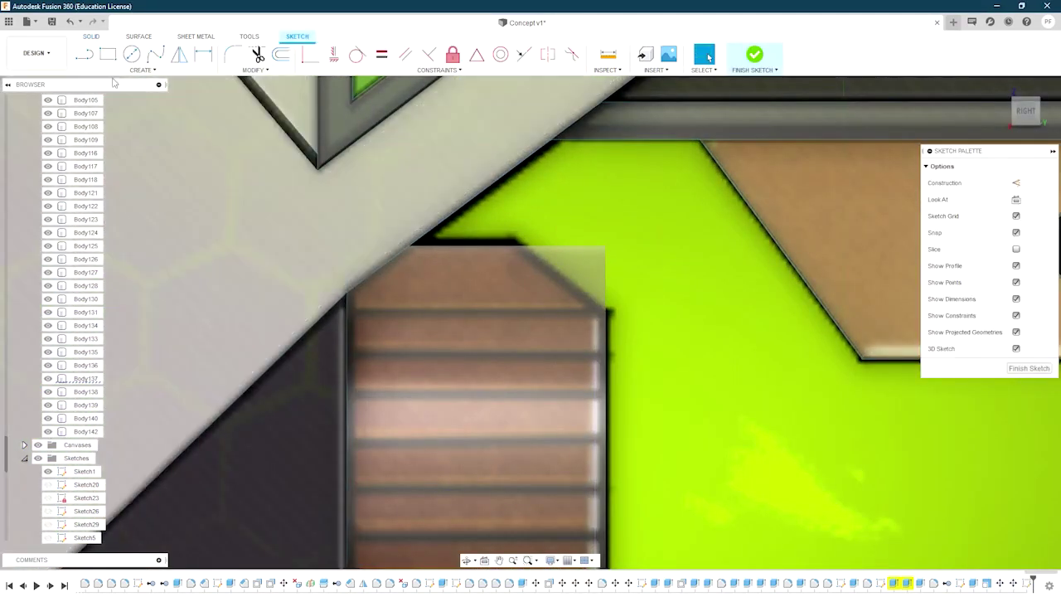
{"action": "left_click", "coordinate": [644, 339]}
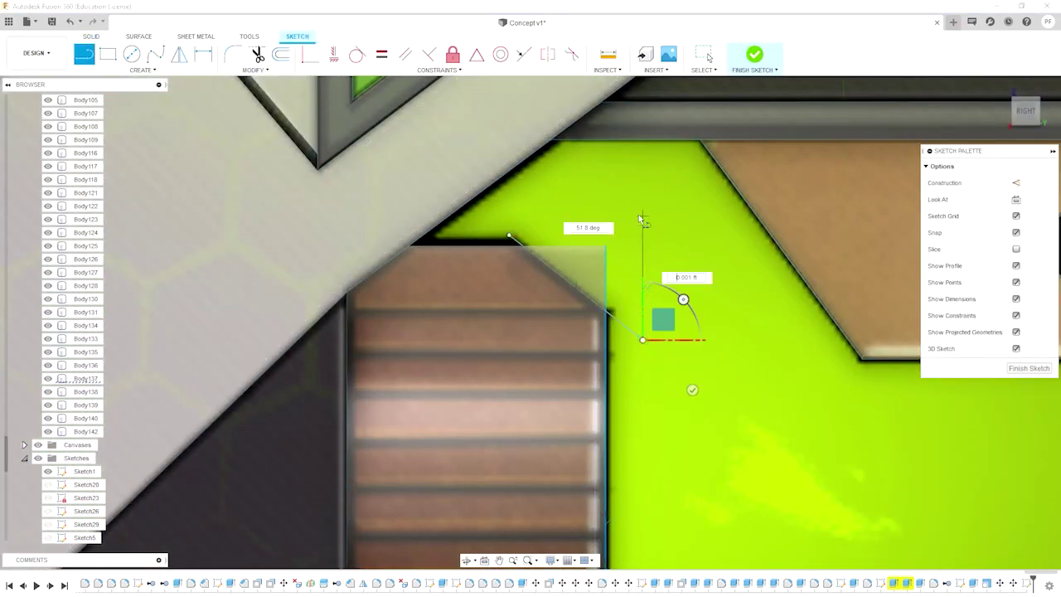
{"action": "left_click", "coordinate": [509, 238]}
{"action": "scroll", "coordinate": [509, 237], "scroll_direction": "down", "scroll_amount": 3}
{"action": "key", "text": "e"}
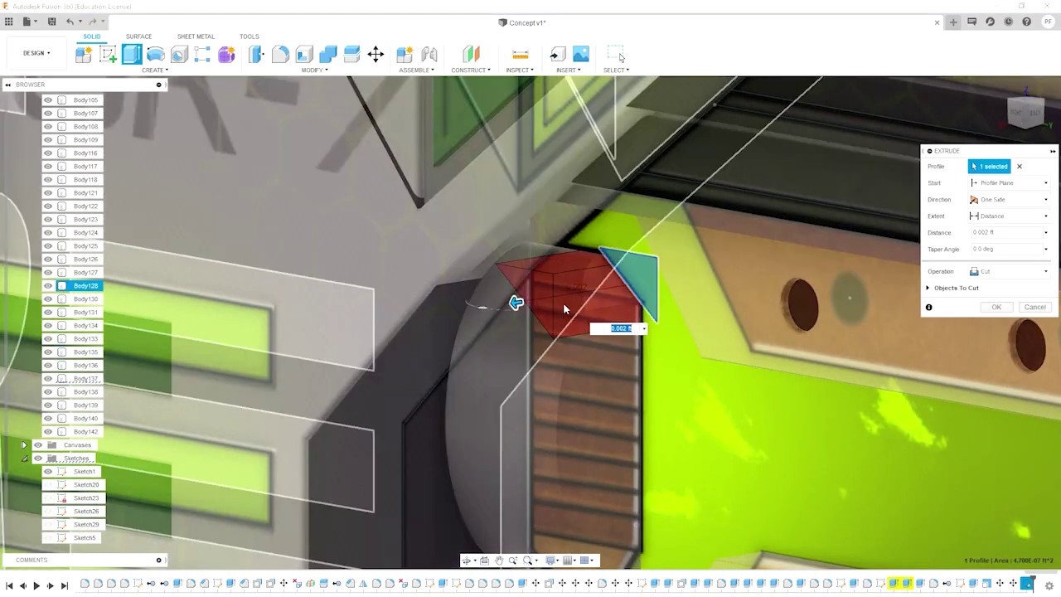
{"action": "mouse_move", "coordinate": [564, 309]}
{"action": "middle_mouse_down", "text": "shift"}
{"action": "mouse_move", "coordinate": [529, 308]}
{"action": "mouse_move", "coordinate": [530, 273]}
{"action": "middle_mouse_up", "text": "shift"}
Step: Commit the triangular cut and orbit the isolated knob body to inspect its edges
{"action": "key", "text": "Return"}
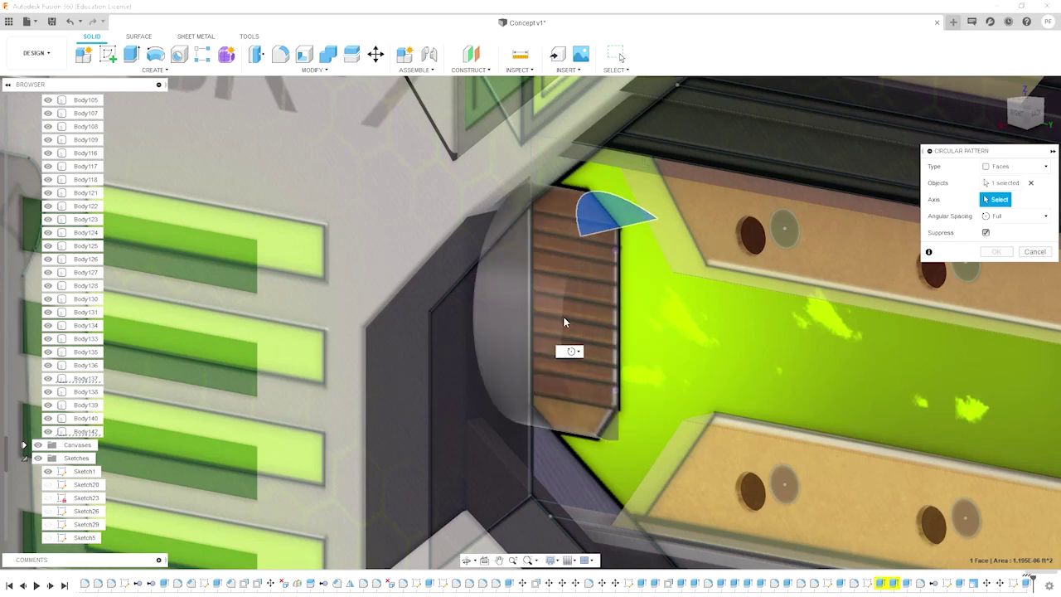
{"action": "mouse_move", "coordinate": [564, 322]}
{"action": "middle_mouse_down", "text": "shift"}
{"action": "mouse_move", "coordinate": [733, 356]}
{"action": "mouse_move", "coordinate": [540, 235]}
{"action": "middle_mouse_up", "text": "shift"}
{"action": "middle_click_drag", "start_coordinate": [500, 418], "coordinate": [539, 431], "text": "shift"}
{"action": "key", "text": "f"}
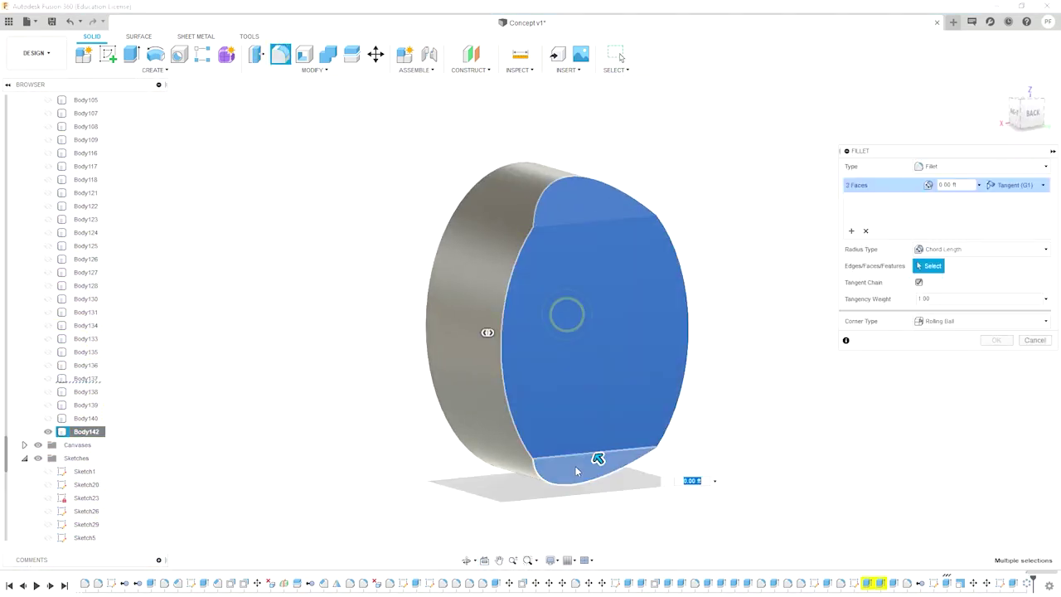
{"action": "middle_click_drag", "start_coordinate": [600, 456], "coordinate": [630, 431], "text": "shift"}
{"action": "key", "text": "ctrl+z"}
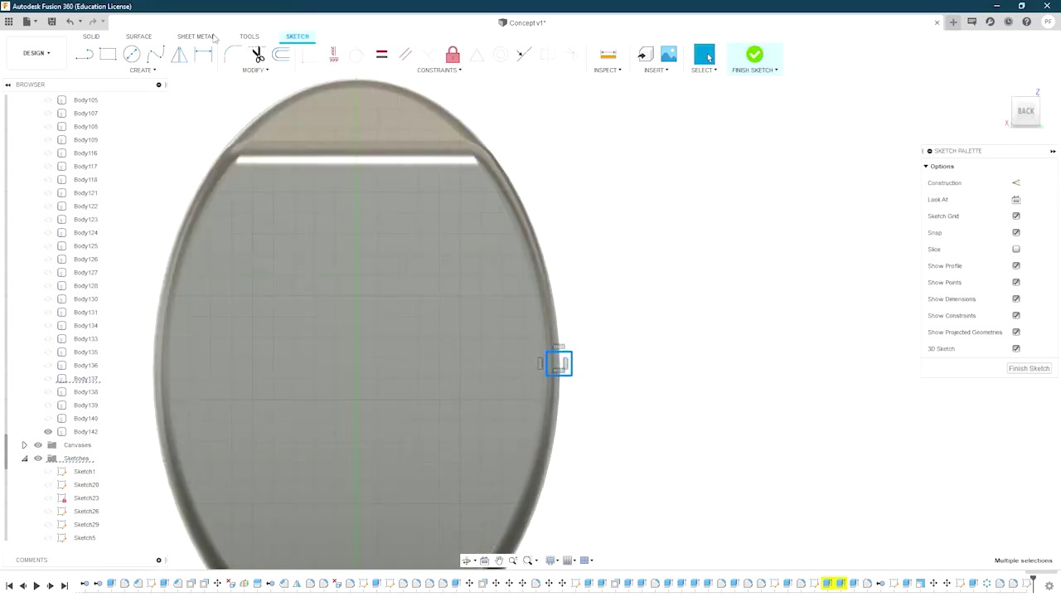
{"action": "scroll", "coordinate": [501, 232], "scroll_direction": "up", "scroll_amount": 3}
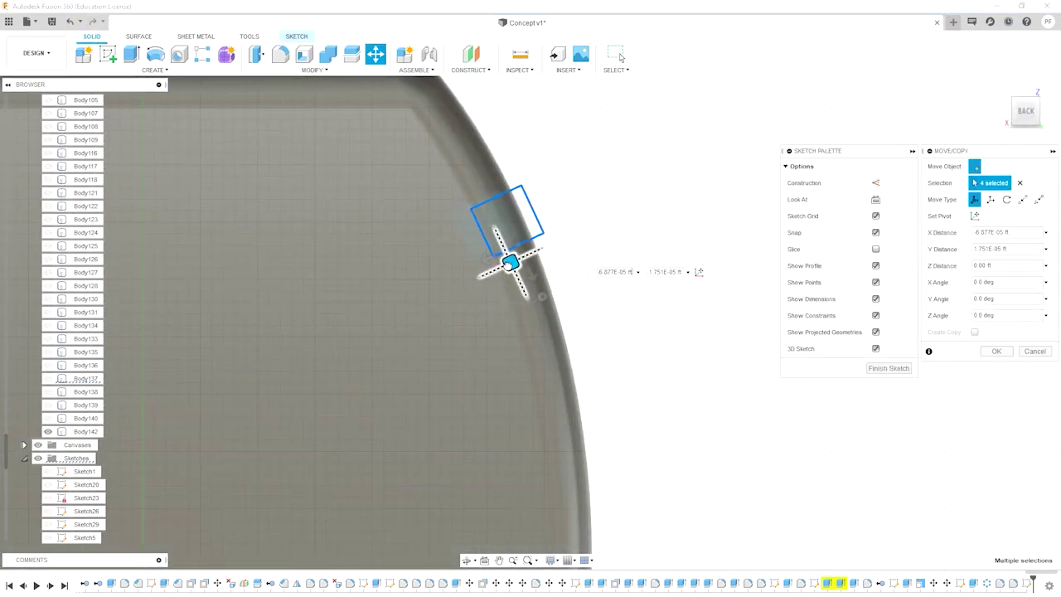
{"action": "scroll", "coordinate": [509, 262], "scroll_direction": "down", "scroll_amount": 5}
{"action": "scroll", "coordinate": [507, 263], "scroll_direction": "up", "scroll_amount": 1}
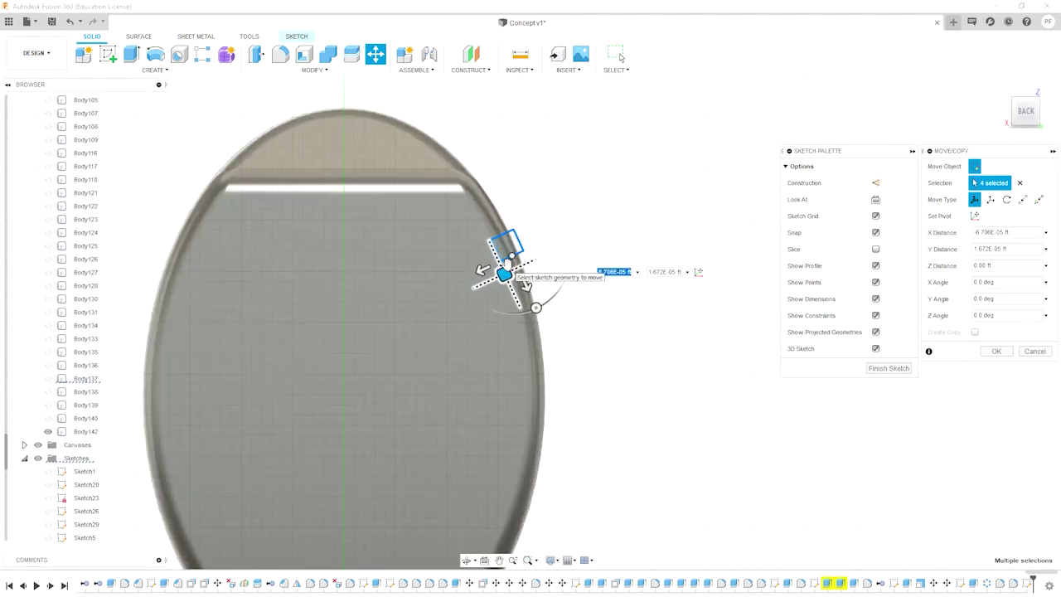
Step: Place the rectangle on the rim and extrude-cut the slot 0.005 ft deep
{"action": "left_click", "coordinate": [999, 353]}
{"action": "key", "text": "e"}
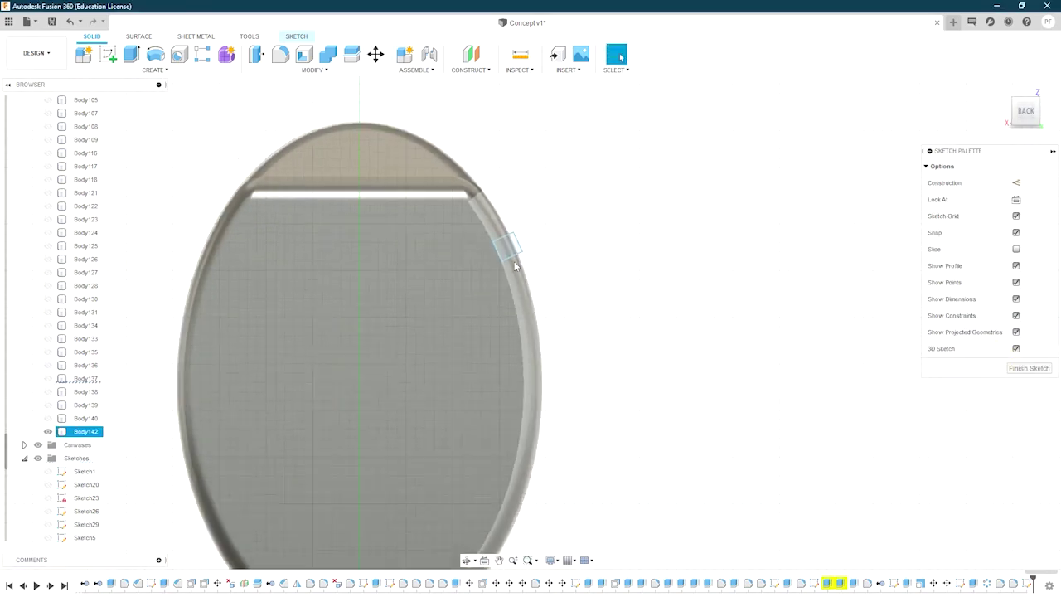
{"action": "left_click", "coordinate": [499, 273]}
{"action": "left_click_drag", "start_coordinate": [499, 273], "coordinate": [735, 207]}
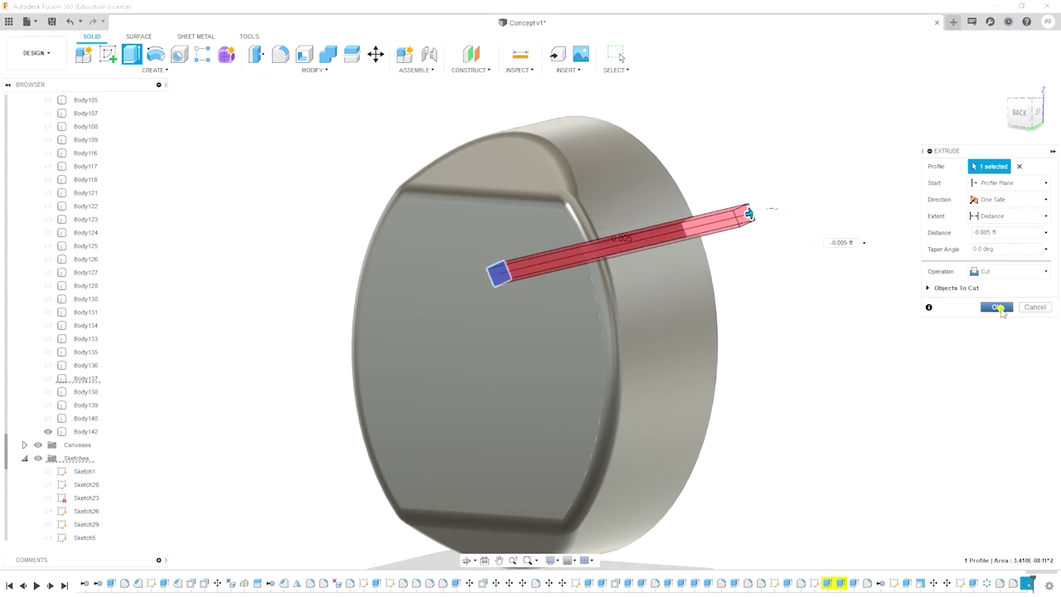
{"action": "key", "text": "Return"}
{"action": "scroll", "coordinate": [616, 235], "scroll_direction": "up", "scroll_amount": 3}
Step: Fillet the slot's four edges
{"action": "key", "text": "f"}
{"action": "scroll", "coordinate": [597, 240], "scroll_direction": "up", "scroll_amount": 3}
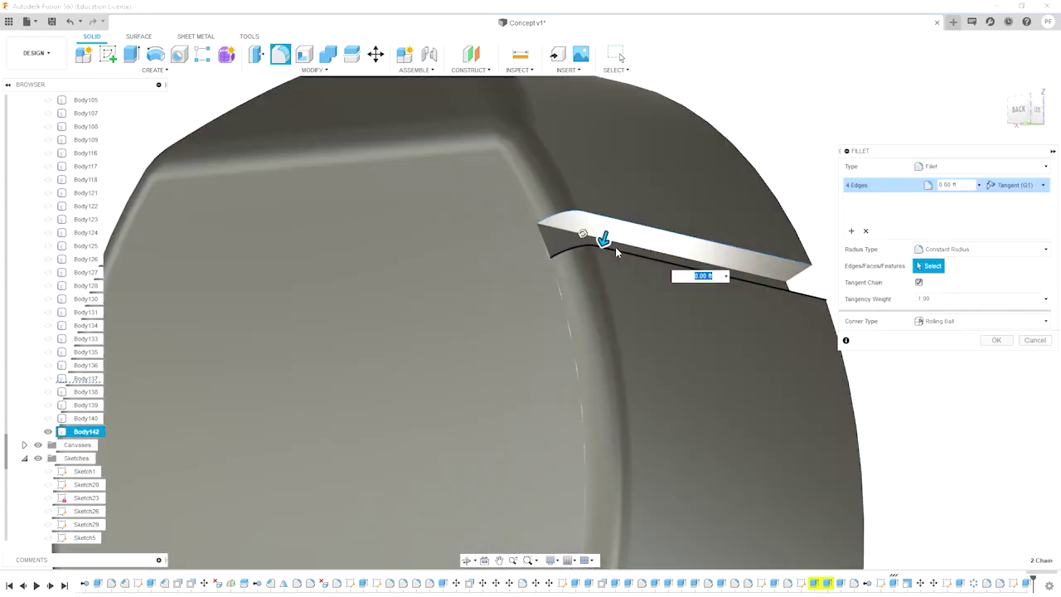
{"action": "scroll", "coordinate": [597, 243], "scroll_direction": "down", "scroll_amount": 3}
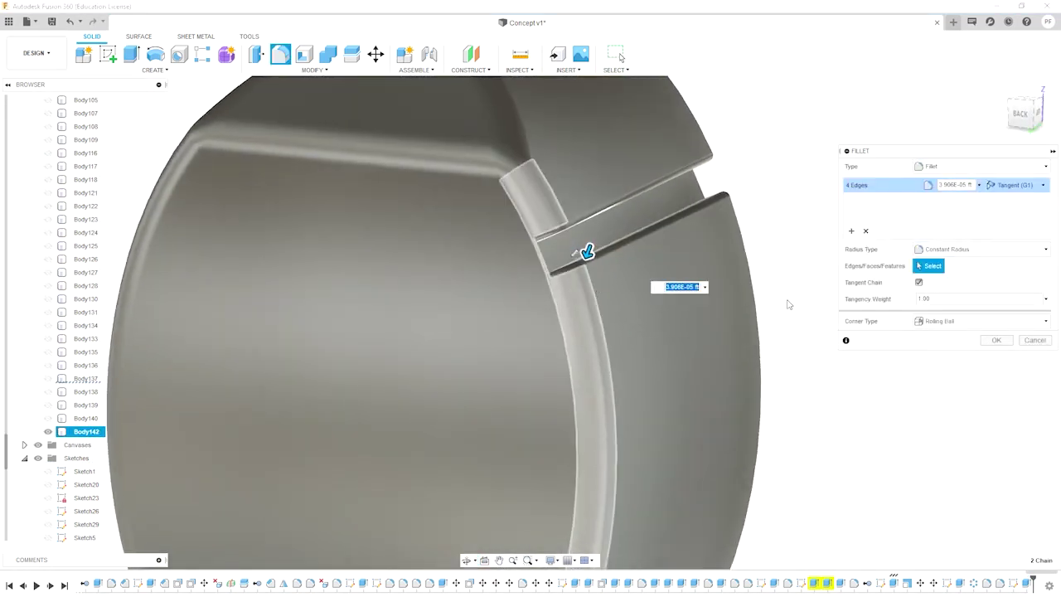
{"action": "key", "text": "Return"}
{"action": "scroll", "coordinate": [757, 244], "scroll_direction": "down", "scroll_amount": 5}
Step: Unisolate the knob body and start a new sketch on its back face
{"action": "right_click", "coordinate": [63, 432]}
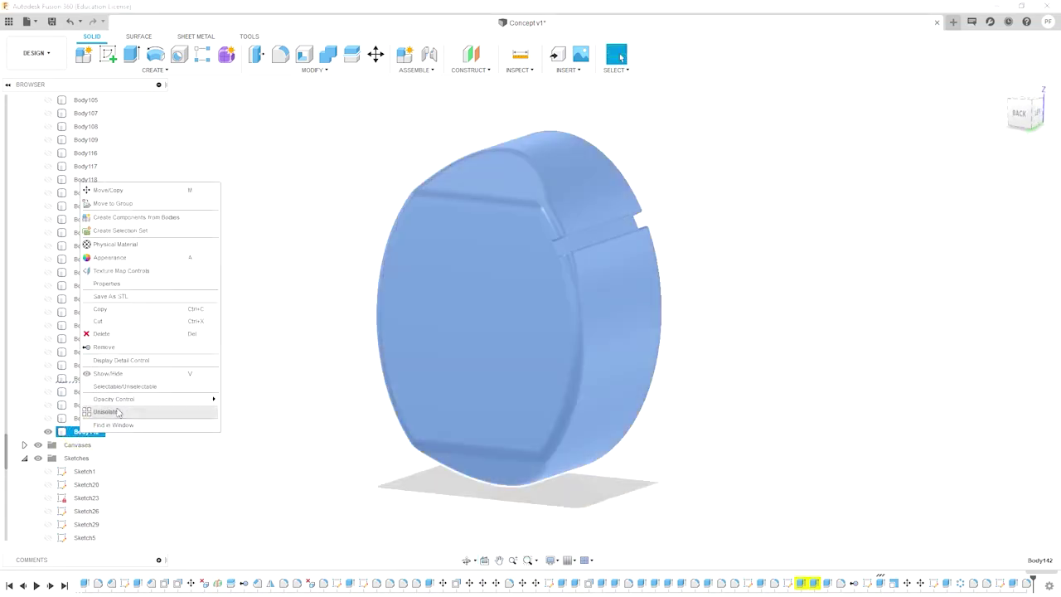
{"action": "left_click", "coordinate": [91, 408]}
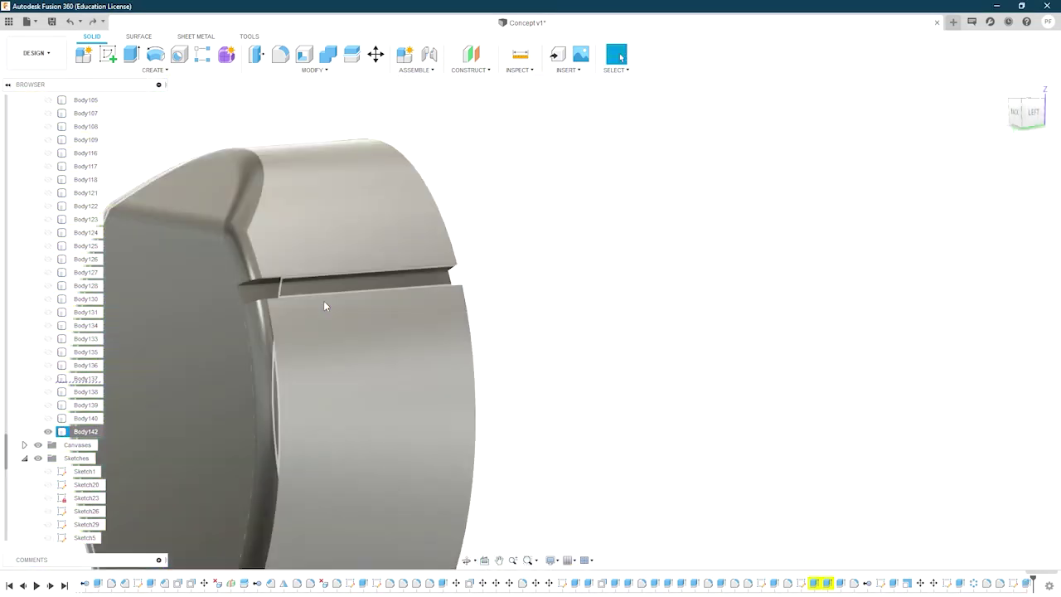
{"action": "left_click", "coordinate": [323, 300]}
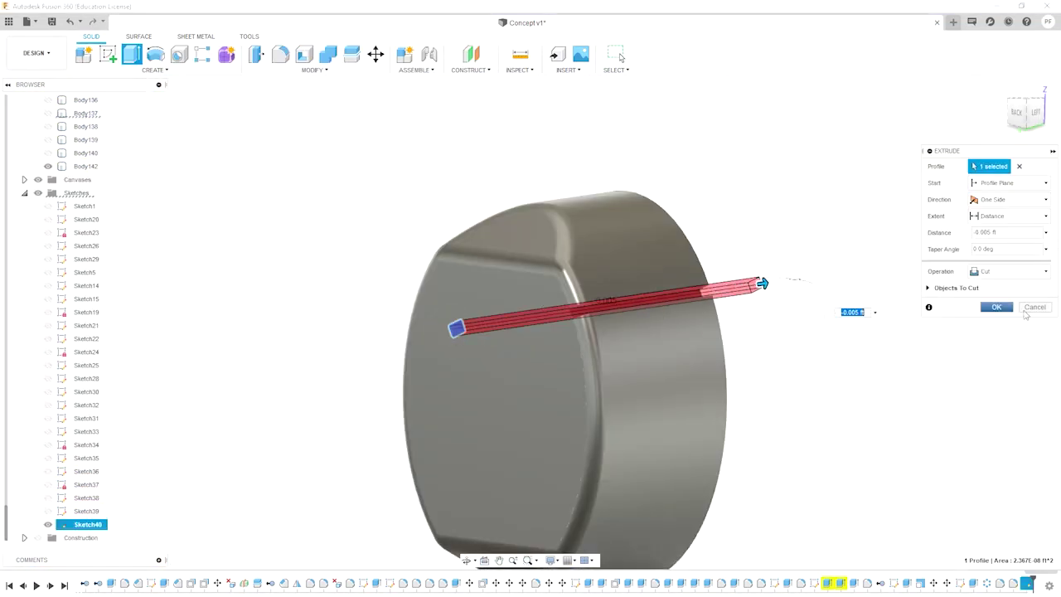
{"action": "scroll", "coordinate": [625, 293], "scroll_direction": "up", "scroll_amount": 5}
{"action": "scroll", "coordinate": [624, 315], "scroll_direction": "up", "scroll_amount": 3}
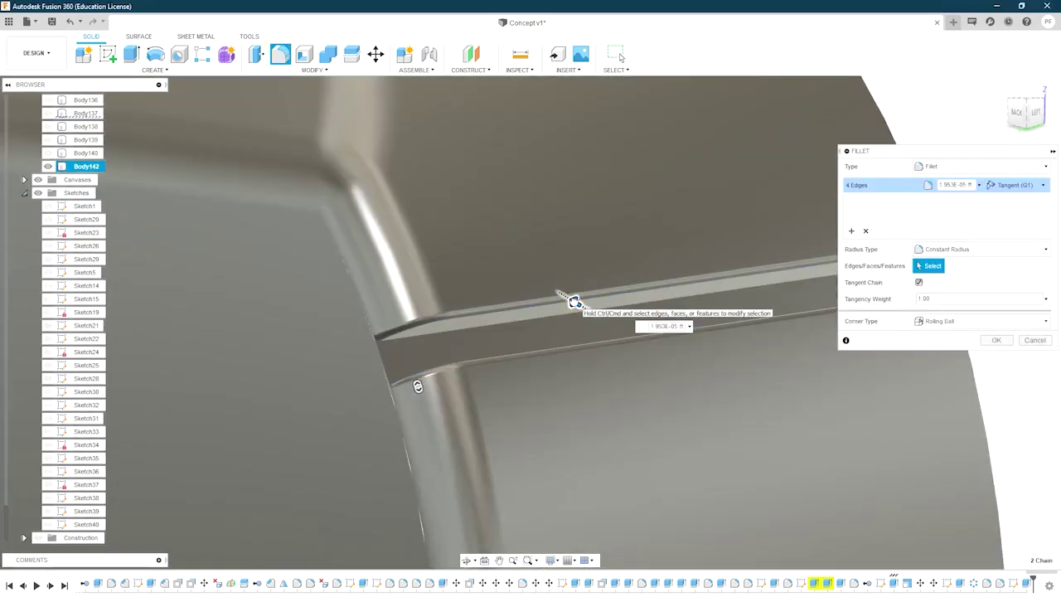
Step: Move the first small rectangles into position along the knob's curved rim
{"action": "key", "text": "m"}
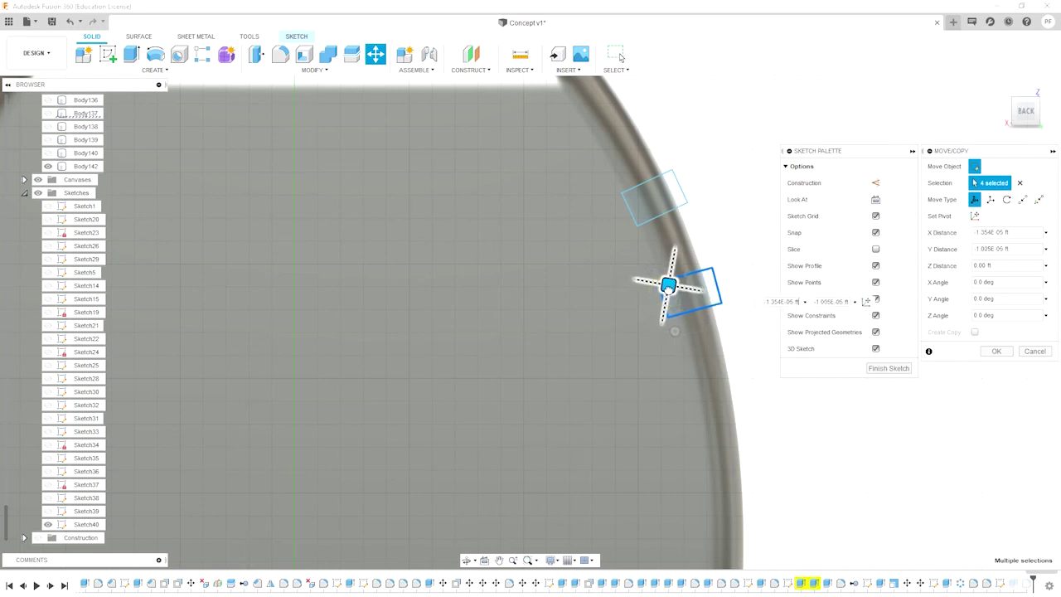
{"action": "middle_click_drag", "start_coordinate": [640, 300], "coordinate": [615, 280]}
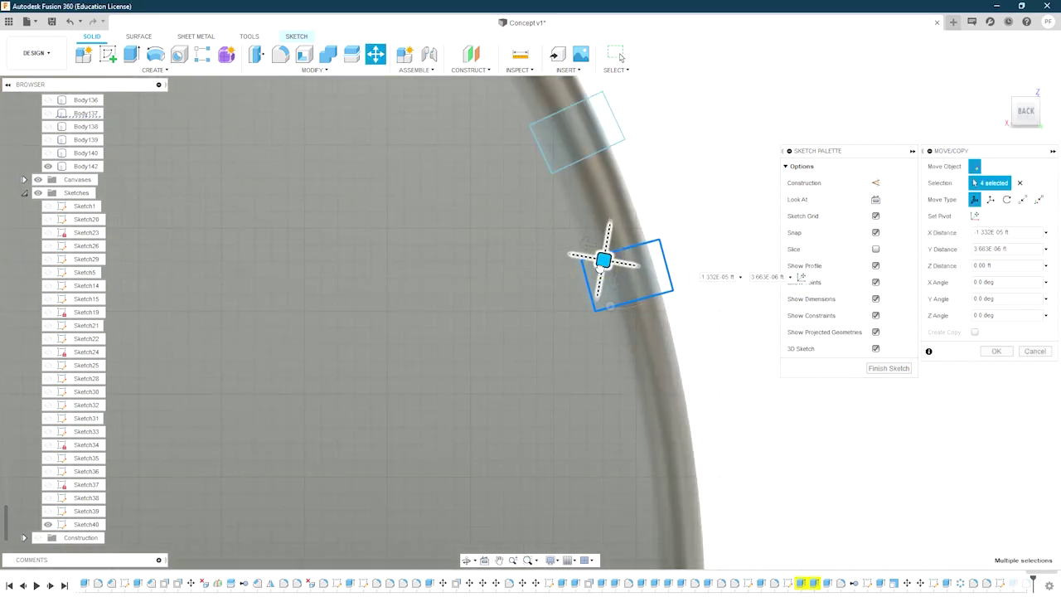
{"action": "scroll", "coordinate": [635, 315], "scroll_direction": "down", "scroll_amount": 2}
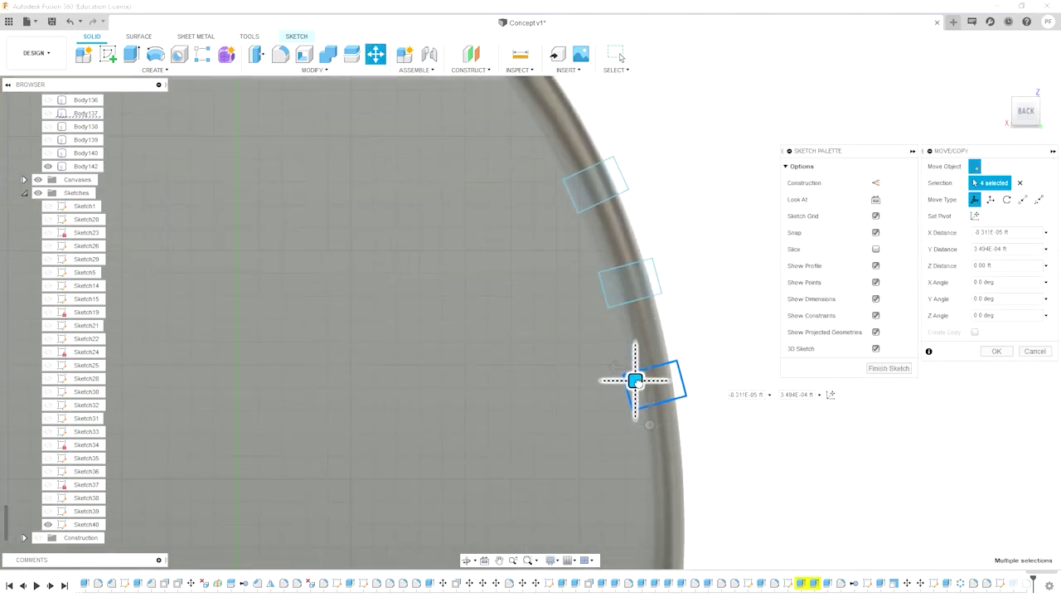
{"action": "scroll", "coordinate": [644, 390], "scroll_direction": "up", "scroll_amount": 2}
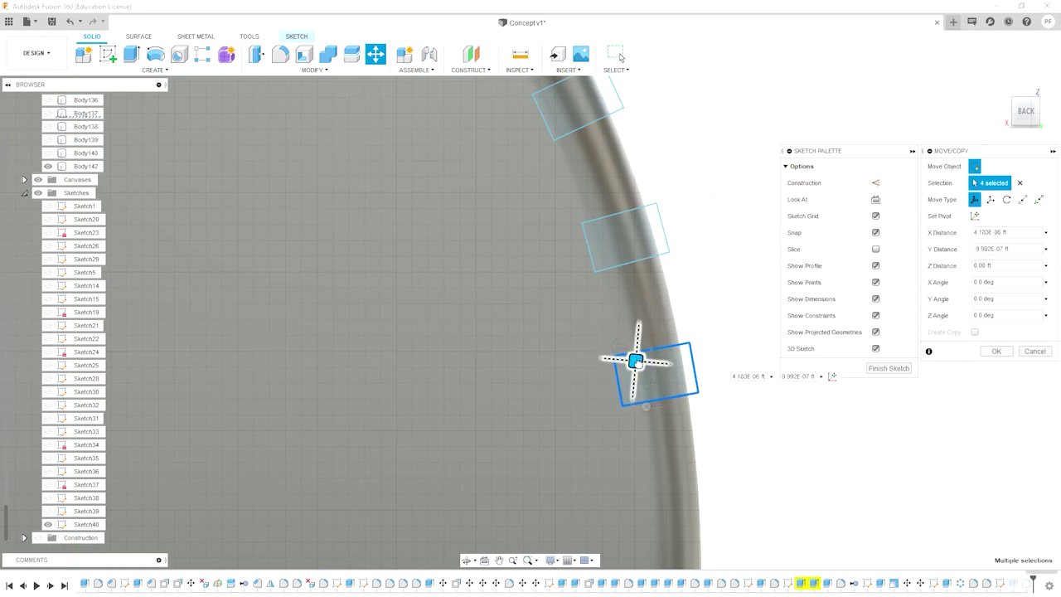
{"action": "left_click", "coordinate": [997, 351]}
{"action": "middle_click_drag", "start_coordinate": [675, 395], "coordinate": [648, 350]}
{"action": "key", "text": "m"}
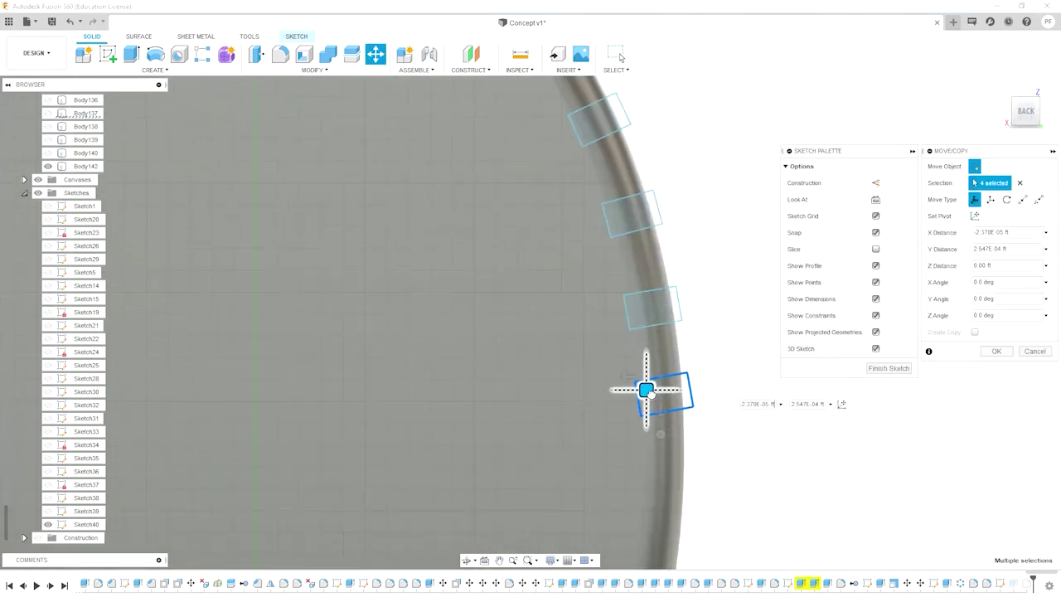
{"action": "scroll", "coordinate": [671, 412], "scroll_direction": "up", "scroll_amount": 2}
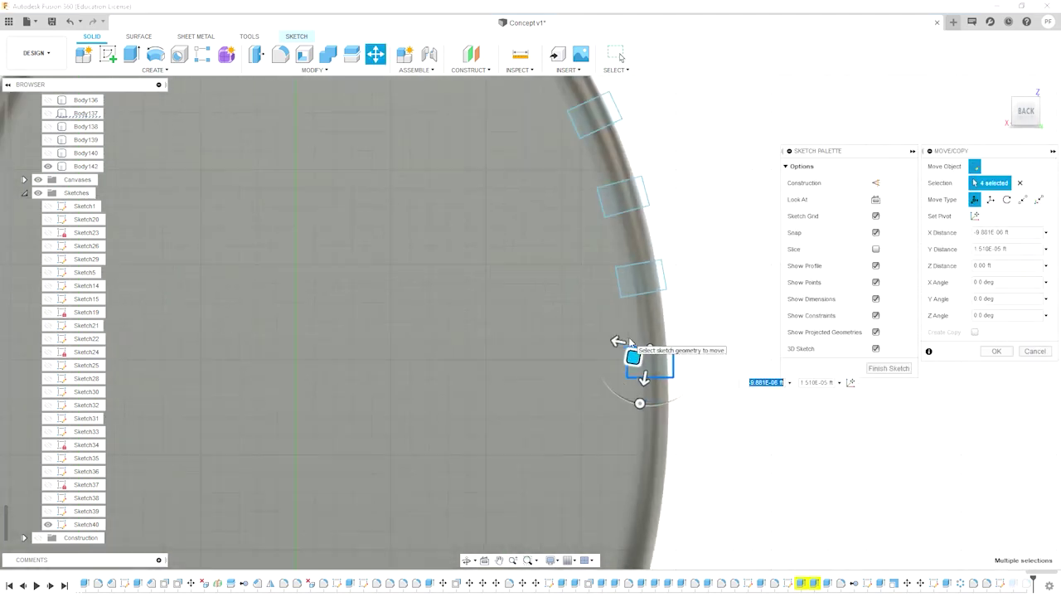
{"action": "scroll", "coordinate": [646, 356], "scroll_direction": "down", "scroll_amount": 2}
{"action": "left_click", "coordinate": [996, 350]}
{"action": "scroll", "coordinate": [685, 292], "scroll_direction": "up", "scroll_amount": 3}
{"action": "scroll", "coordinate": [685, 292], "scroll_direction": "up", "scroll_amount": 1}
{"action": "key", "text": "m"}
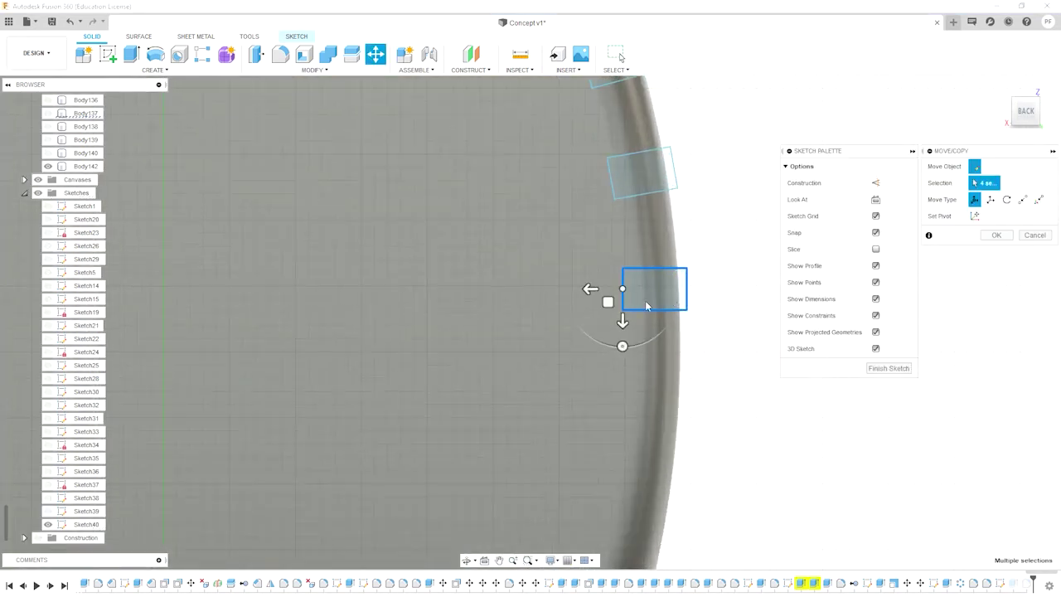
{"action": "scroll", "coordinate": [622, 411], "scroll_direction": "up", "scroll_amount": 2}
{"action": "scroll", "coordinate": [620, 432], "scroll_direction": "up", "scroll_amount": 1}
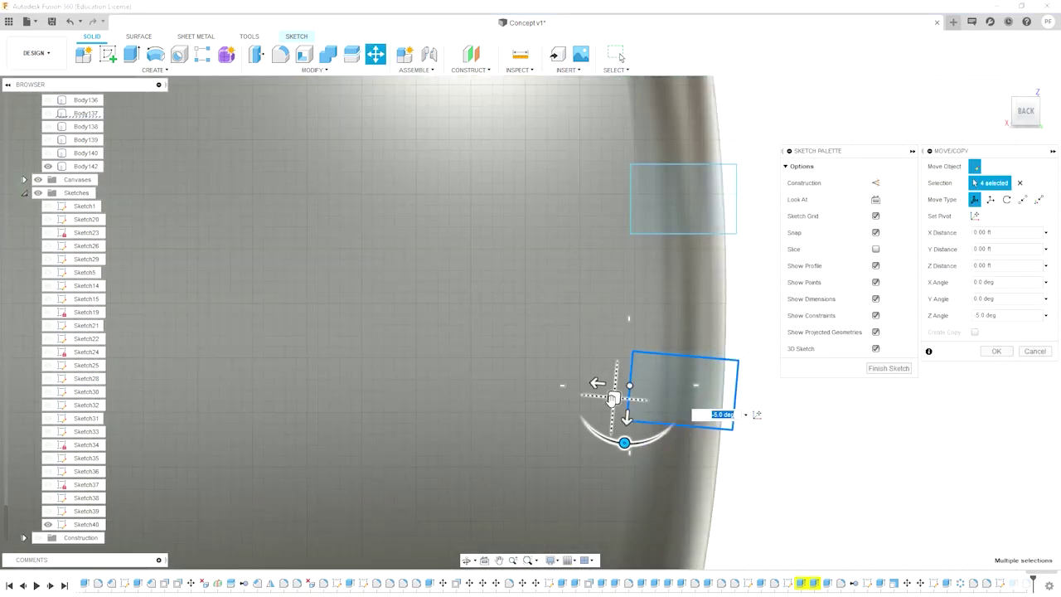
{"action": "scroll", "coordinate": [685, 315], "scroll_direction": "down", "scroll_amount": 3}
{"action": "key", "text": "Return"}
{"action": "scroll", "coordinate": [685, 315], "scroll_direction": "up", "scroll_amount": 3}
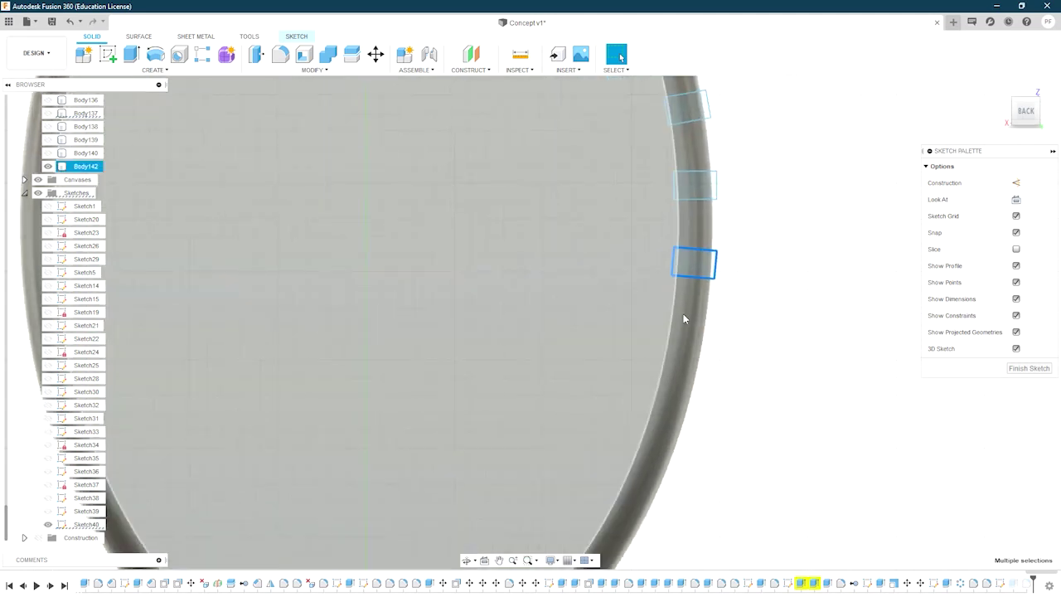
Step: Shift a rectangle up the rim, tilt one 5 degrees to follow the curve, and place another lower
{"action": "key", "text": "m"}
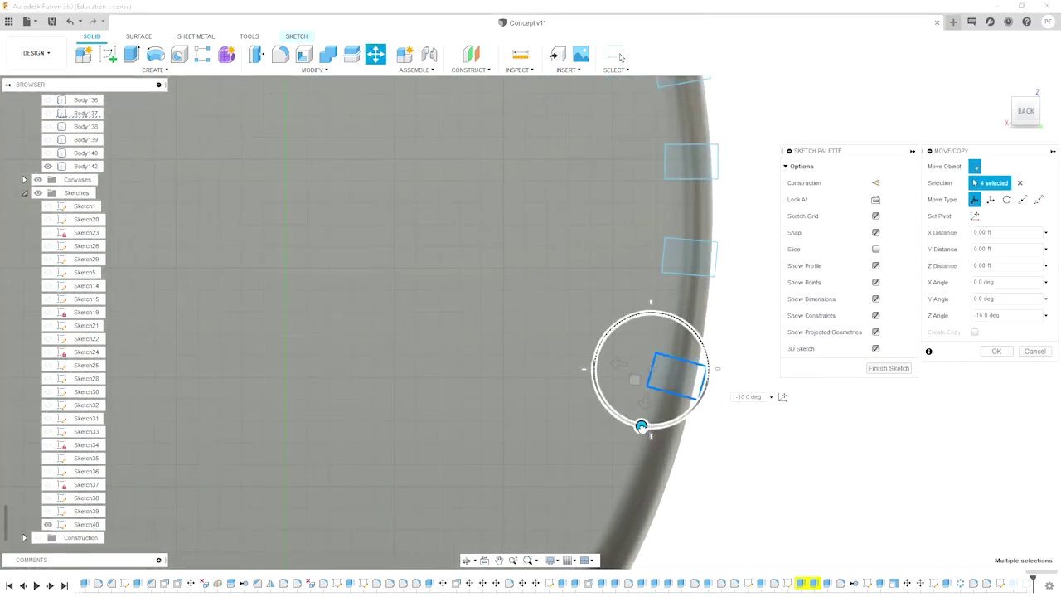
{"action": "scroll", "coordinate": [632, 377], "scroll_direction": "down", "scroll_amount": 3}
{"action": "left_click_drag", "start_coordinate": [631, 377], "coordinate": [635, 323]}
{"action": "key", "text": "Return"}
{"action": "scroll", "coordinate": [685, 332], "scroll_direction": "up", "scroll_amount": 3}
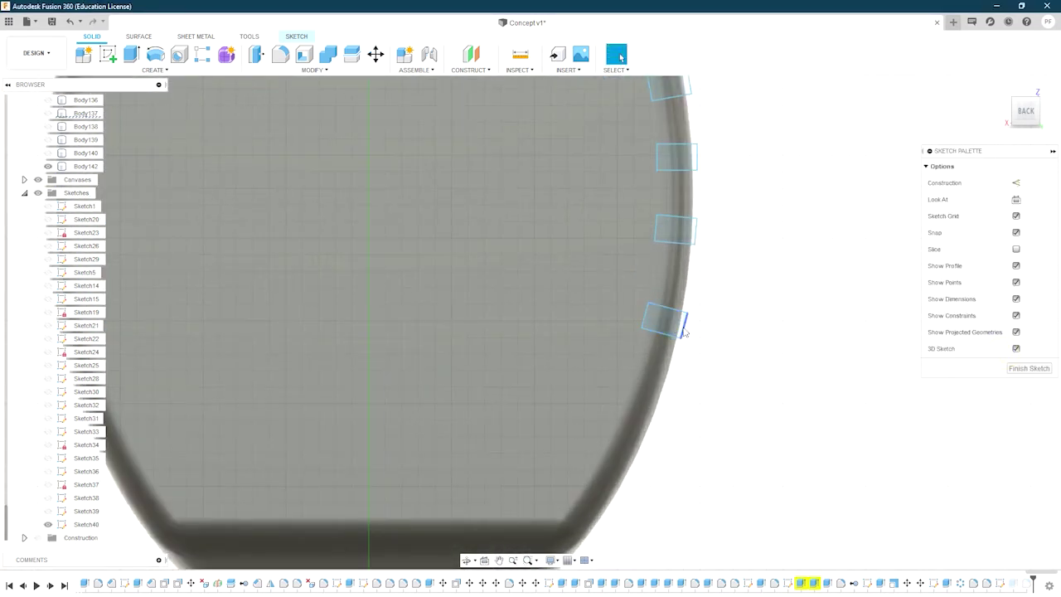
{"action": "scroll", "coordinate": [659, 338], "scroll_direction": "up", "scroll_amount": 2}
{"action": "key", "text": "m"}
{"action": "middle_click_drag", "start_coordinate": [595, 375], "coordinate": [595, 242]}
{"action": "left_click_drag", "start_coordinate": [617, 341], "coordinate": [606, 340]}
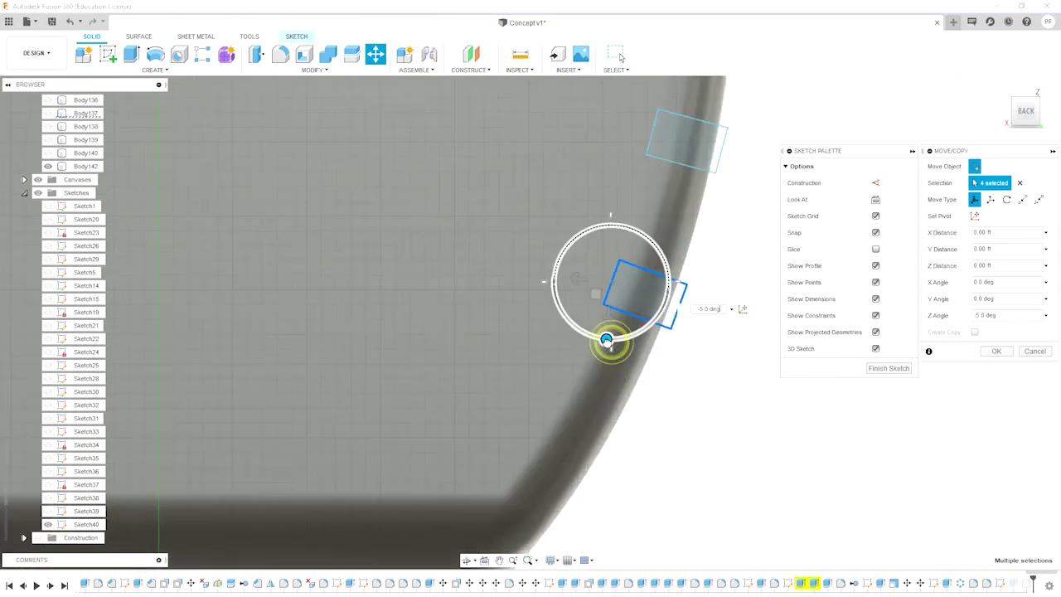
{"action": "left_click", "coordinate": [993, 351]}
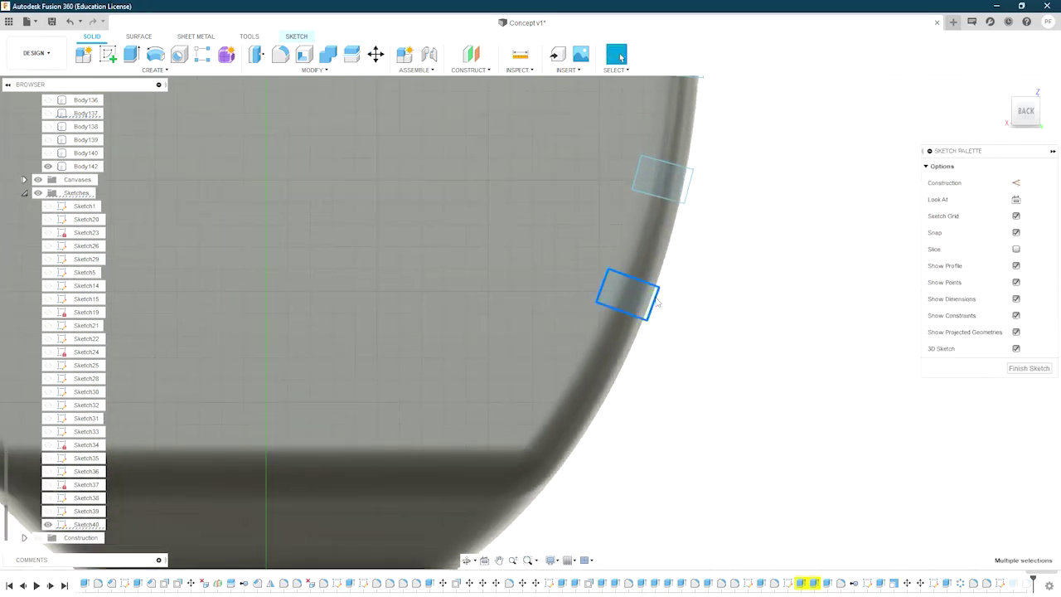
{"action": "key", "text": "m"}
{"action": "left_click_drag", "start_coordinate": [581, 296], "coordinate": [573, 443]}
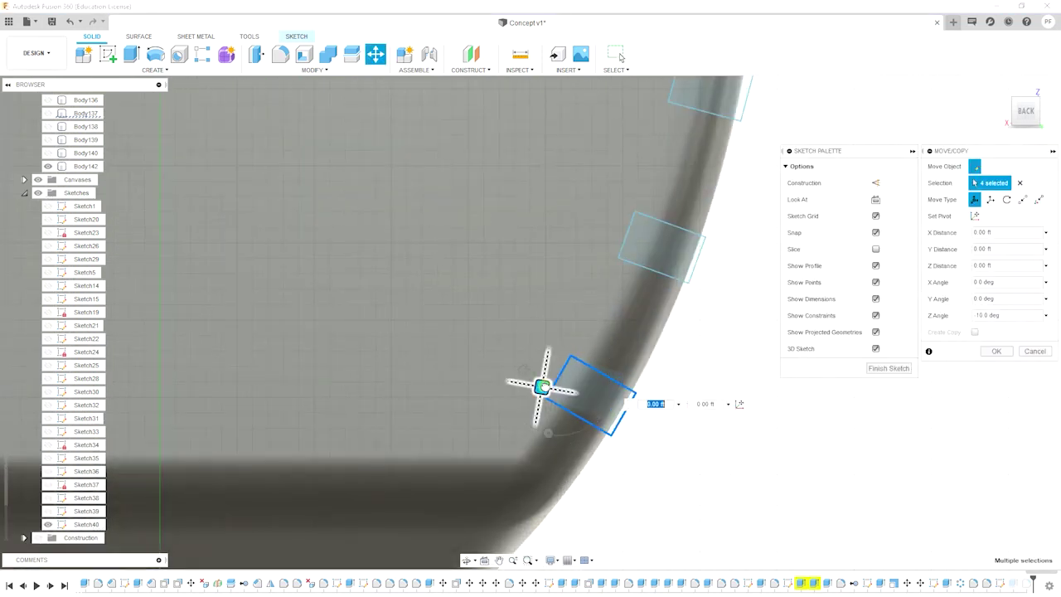
{"action": "key", "text": "Return"}
{"action": "scroll", "coordinate": [617, 317], "scroll_direction": "down", "scroll_amount": 3}
{"action": "scroll", "coordinate": [641, 298], "scroll_direction": "down", "scroll_amount": 3}
Step: Draw a vertical centre line starting from the top edge of the knob sketch
{"action": "key", "text": "l"}
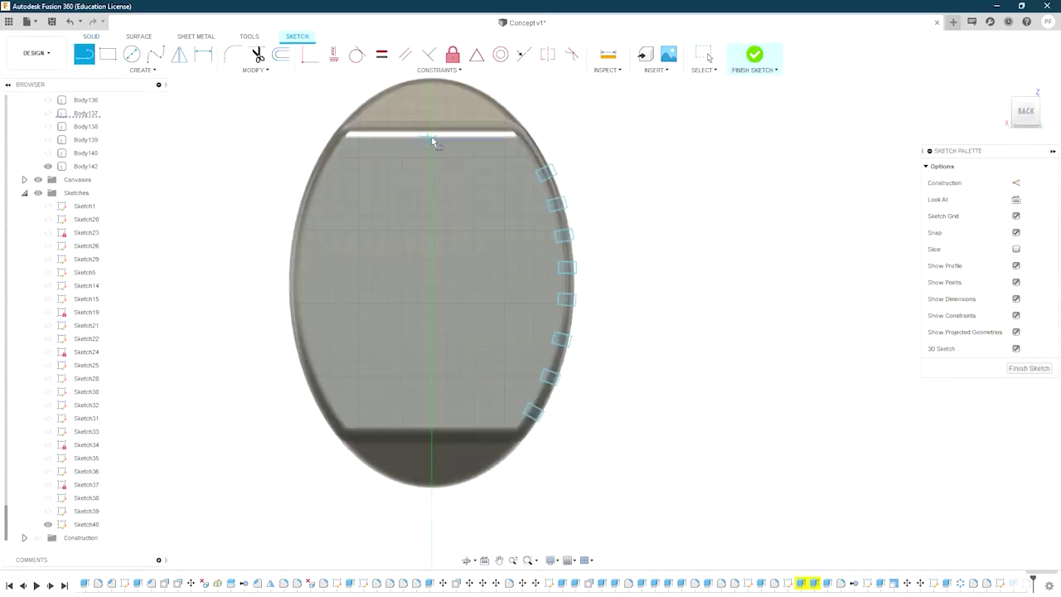
{"action": "left_click", "coordinate": [431, 139]}
{"action": "key", "text": "Escape"}
{"action": "key", "text": "m"}
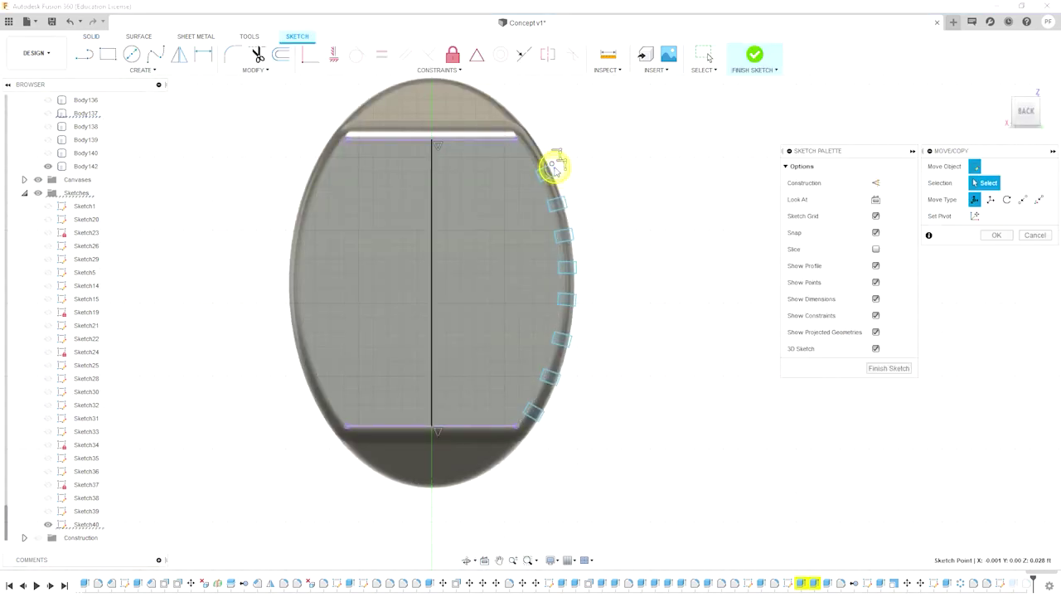
{"action": "key", "text": "Escape"}
{"action": "scroll", "coordinate": [552, 166], "scroll_direction": "up", "scroll_amount": 3}
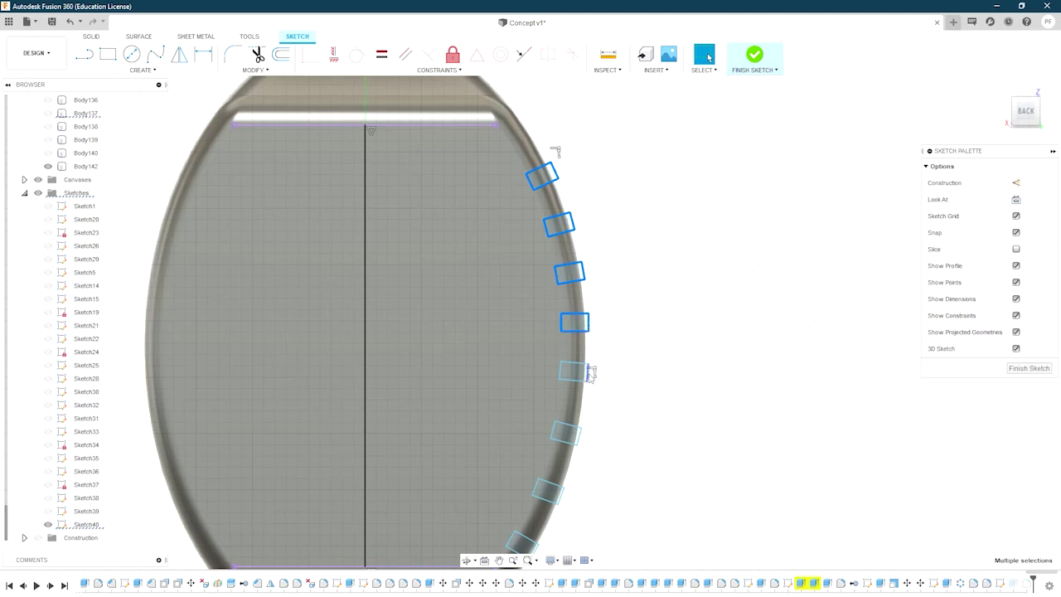
{"action": "middle_click_drag", "start_coordinate": [578, 439], "coordinate": [595, 341]}
Step: Mirror the rim rectangles across the centre line and finish the sketch
{"action": "left_click", "coordinate": [141, 69]}
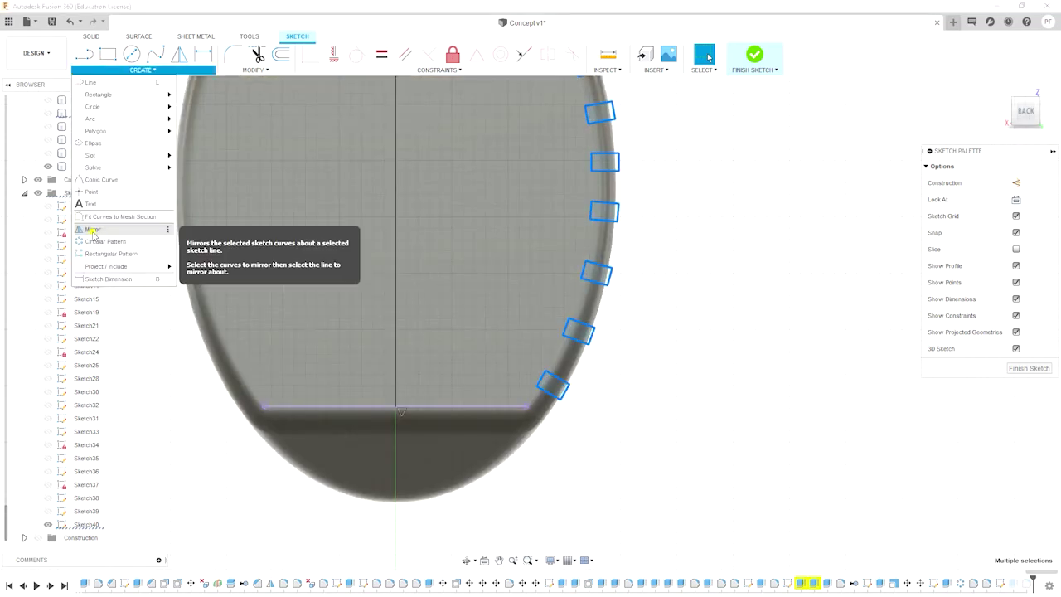
{"action": "left_click", "coordinate": [95, 227]}
{"action": "left_click", "coordinate": [395, 253]}
{"action": "scroll", "coordinate": [422, 321], "scroll_direction": "down", "scroll_amount": 2}
{"action": "left_click", "coordinate": [1029, 367]}
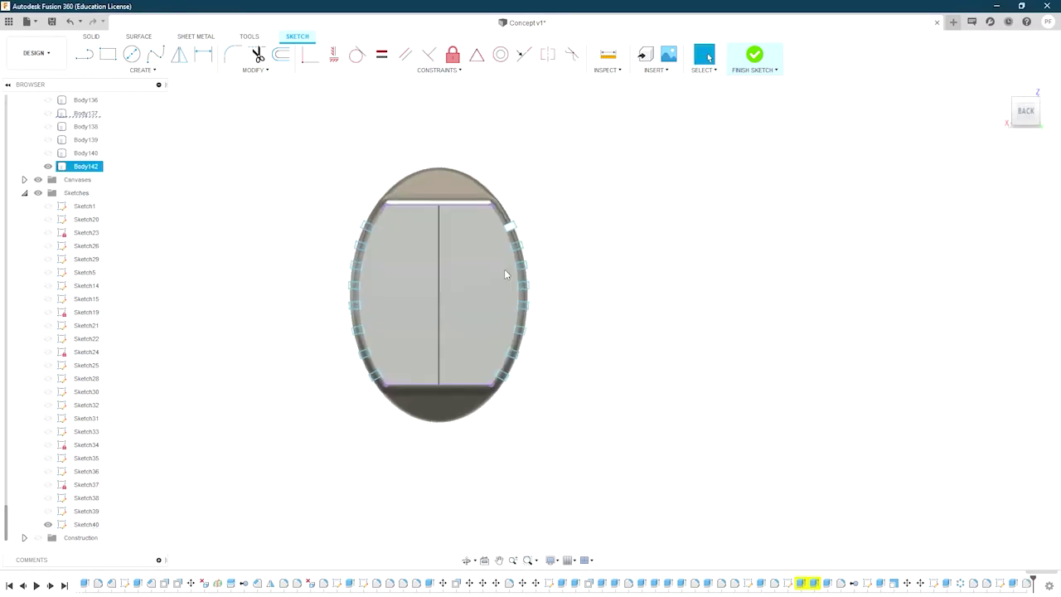
Step: Extrude the selected rim rectangle profiles as a cut to form grooves in the knob
{"action": "left_click", "coordinate": [386, 399], "text": "shift"}
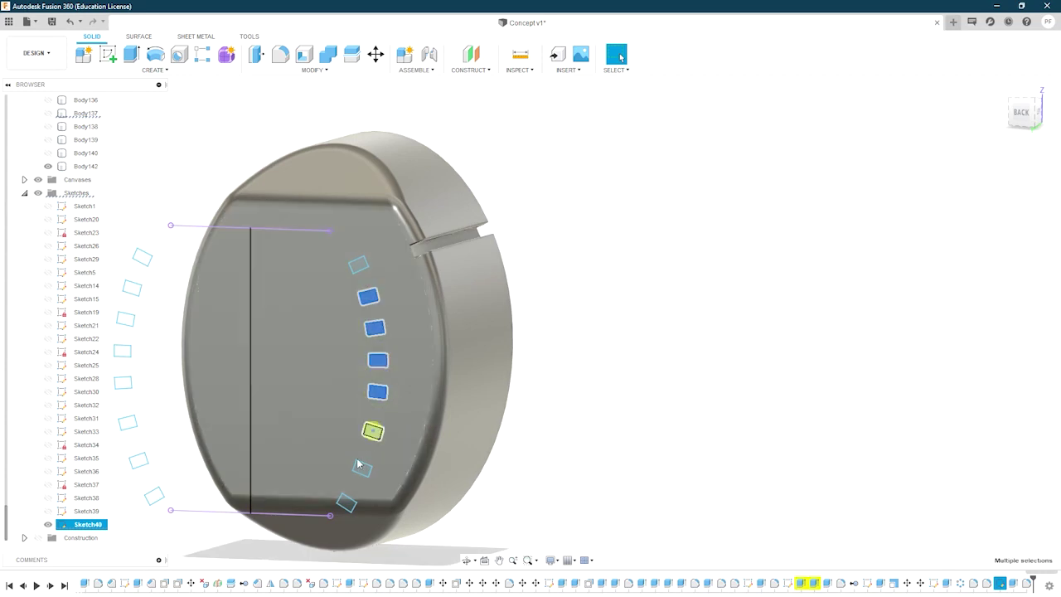
{"action": "left_click", "coordinate": [331, 505], "text": "shift"}
{"action": "scroll", "coordinate": [238, 401], "scroll_direction": "up", "scroll_amount": 2}
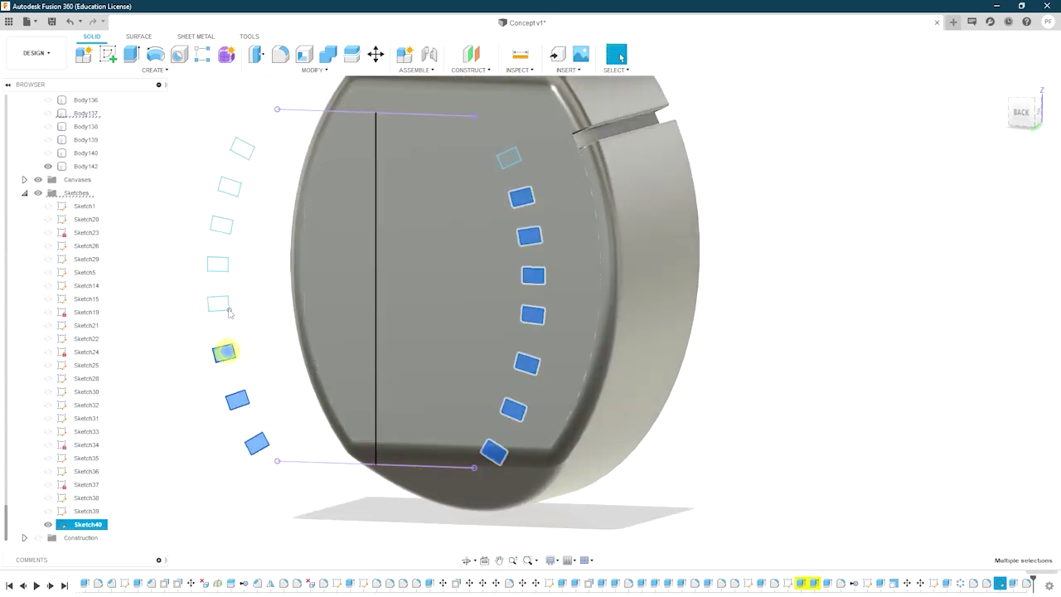
{"action": "left_click", "coordinate": [242, 149], "text": "shift"}
{"action": "mouse_move", "coordinate": [242, 149]}
{"action": "middle_mouse_down", "text": "shift"}
{"action": "mouse_move", "coordinate": [835, 246]}
{"action": "mouse_move", "coordinate": [663, 313]}
{"action": "mouse_move", "coordinate": [512, 269]}
{"action": "middle_mouse_up", "text": "shift"}
{"action": "key", "text": "e"}
{"action": "key", "text": "Return"}
{"action": "scroll", "coordinate": [499, 240], "scroll_direction": "up", "scroll_amount": 5}
Step: Select the groove edges all the way around the knob body
{"action": "left_click", "coordinate": [499, 240]}
{"action": "left_click", "coordinate": [506, 263], "text": "shift"}
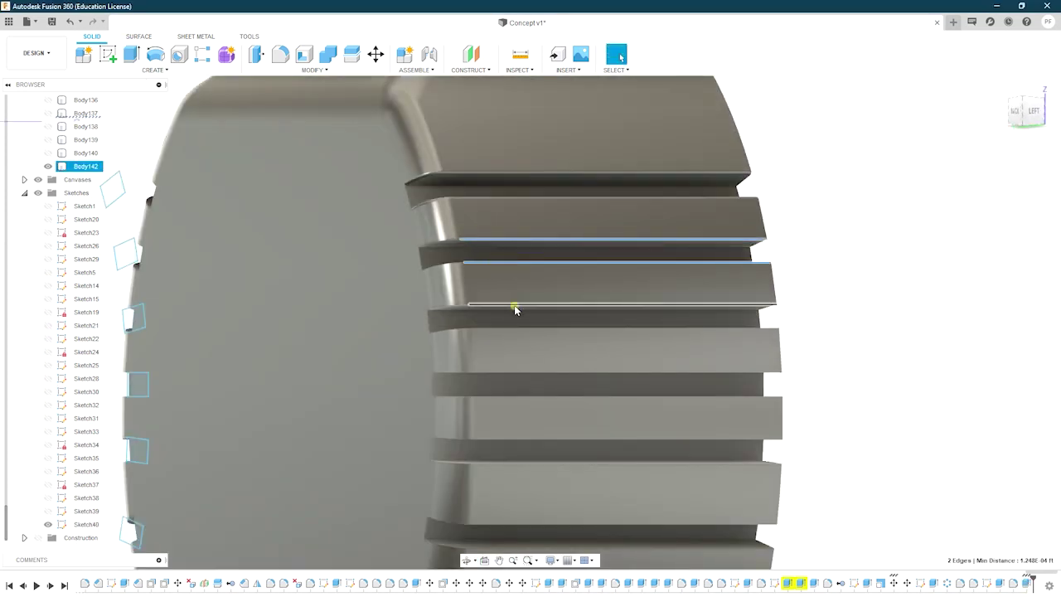
{"action": "left_click", "coordinate": [534, 373], "text": "shift"}
{"action": "middle_click_drag", "start_coordinate": [534, 375], "coordinate": [556, 319]}
{"action": "left_click", "coordinate": [563, 350], "text": "shift"}
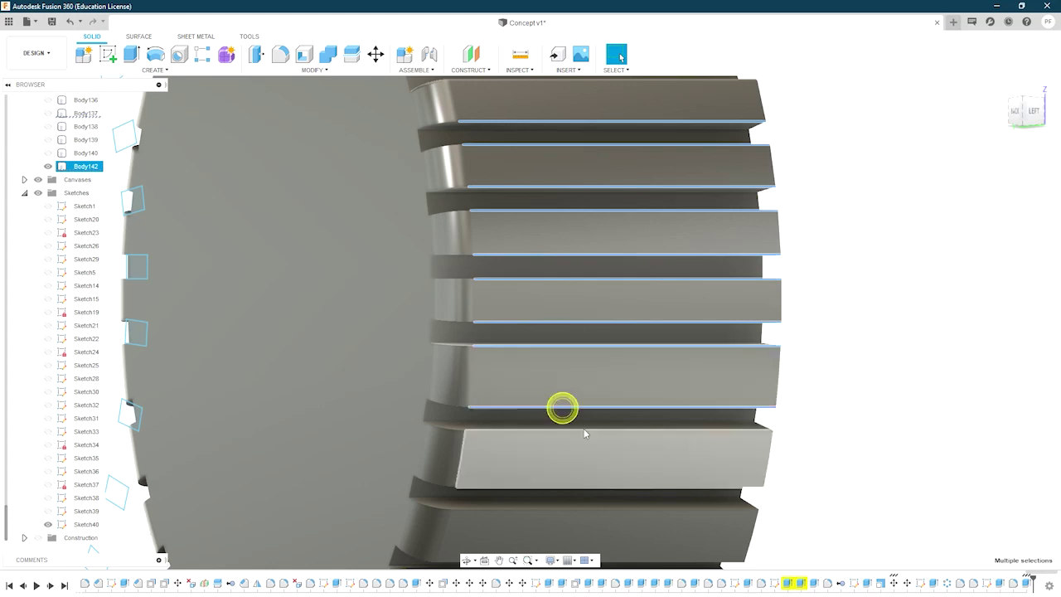
{"action": "middle_click_drag", "start_coordinate": [562, 407], "coordinate": [512, 392], "text": "shift"}
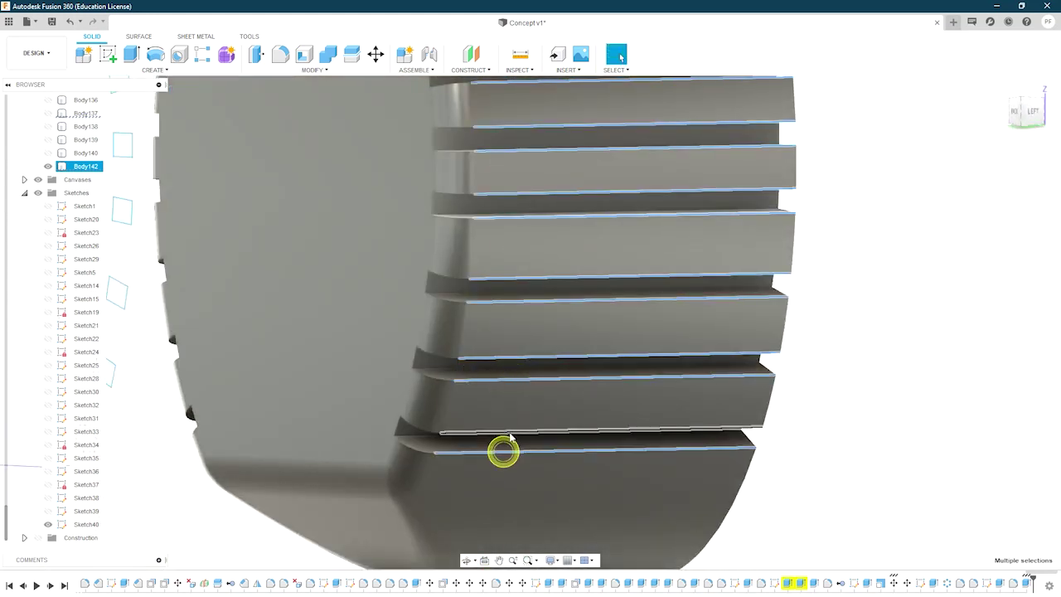
{"action": "mouse_move", "coordinate": [510, 438]}
{"action": "middle_mouse_down", "text": "shift"}
{"action": "mouse_move", "coordinate": [304, 450]}
{"action": "mouse_move", "coordinate": [345, 436]}
{"action": "middle_mouse_up", "text": "shift"}
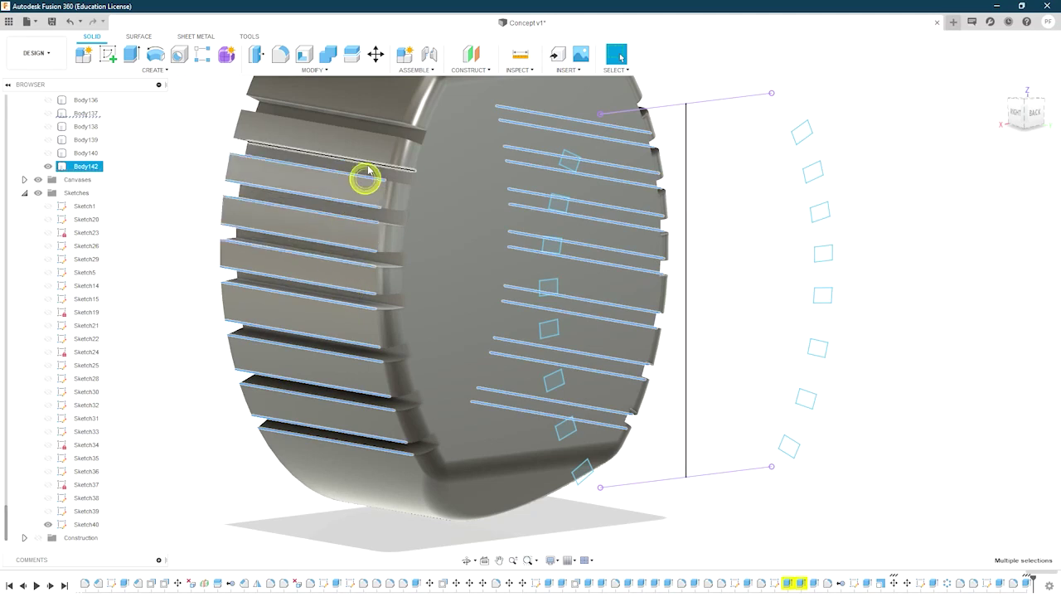
{"action": "mouse_move", "coordinate": [388, 129]}
{"action": "middle_mouse_down", "text": "shift"}
{"action": "mouse_move", "coordinate": [393, 343]}
{"action": "mouse_move", "coordinate": [199, 316]}
{"action": "middle_mouse_up", "text": "shift"}
Step: Apply a fillet to round off the 88 selected groove edges
{"action": "key", "text": "f"}
{"action": "scroll", "coordinate": [222, 258], "scroll_direction": "up", "scroll_amount": 5}
{"action": "scroll", "coordinate": [280, 211], "scroll_direction": "up", "scroll_amount": 3}
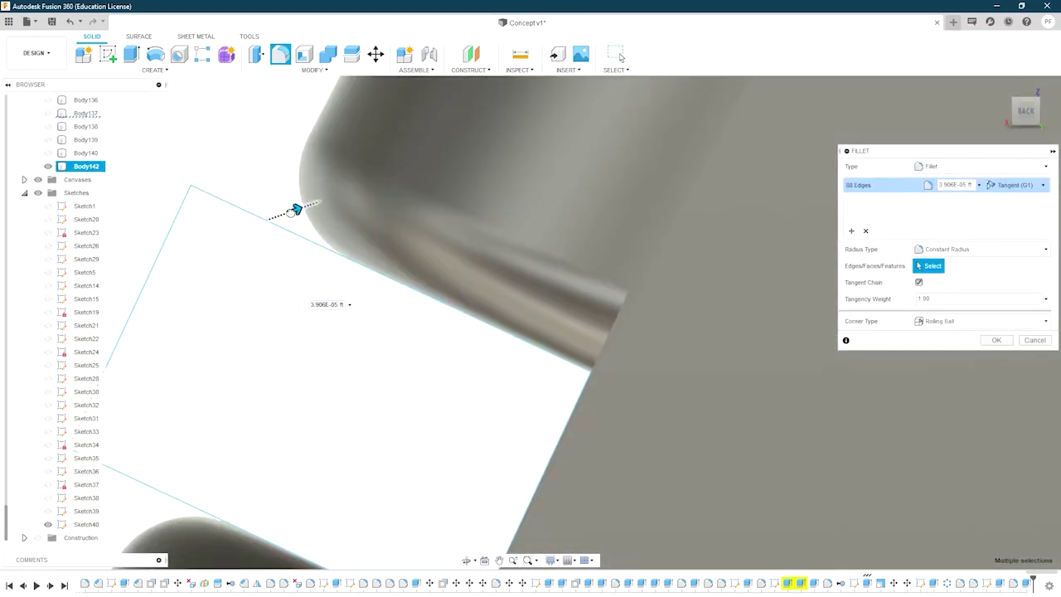
{"action": "scroll", "coordinate": [282, 214], "scroll_direction": "down", "scroll_amount": 1}
{"action": "scroll", "coordinate": [273, 224], "scroll_direction": "down", "scroll_amount": 5}
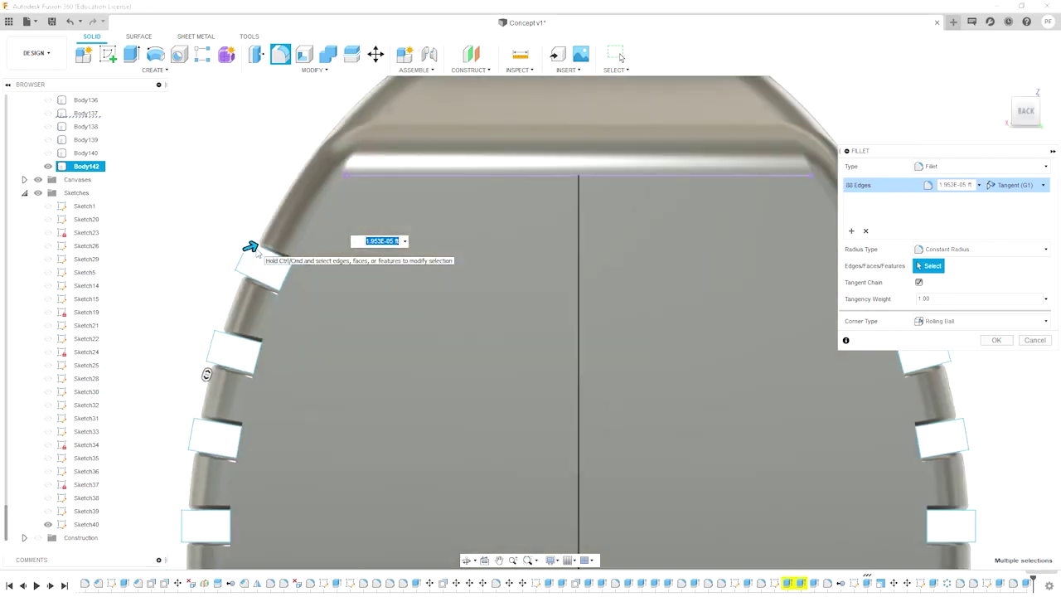
{"action": "scroll", "coordinate": [249, 249], "scroll_direction": "down", "scroll_amount": 2}
{"action": "left_click", "coordinate": [561, 343]}
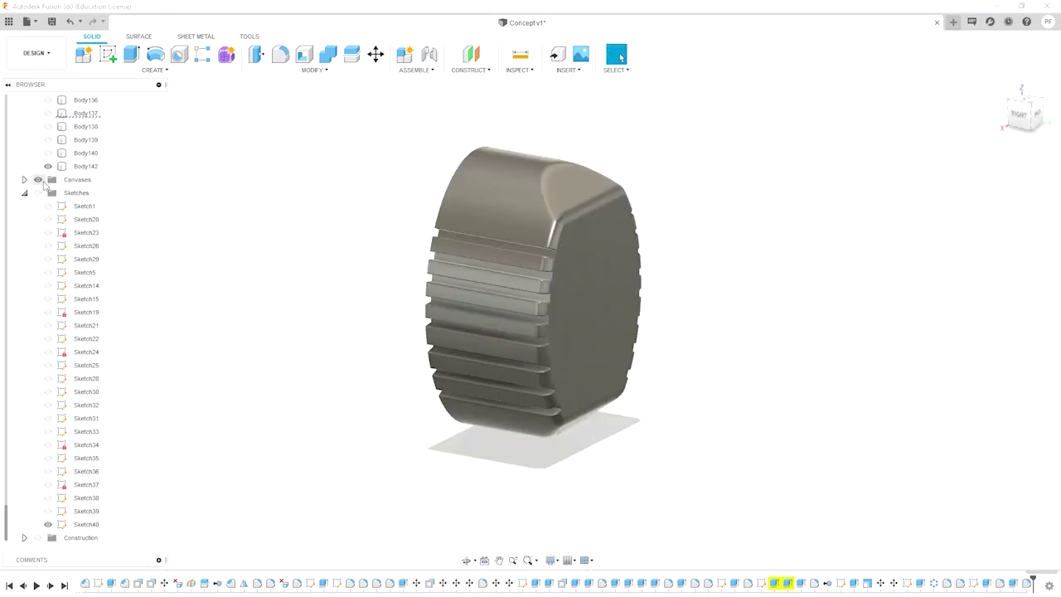
Step: Show all the rifle bodies again, switch to the Render workspace and open Appearance
{"action": "left_click", "coordinate": [86, 169]}
{"action": "left_click", "coordinate": [122, 393]}
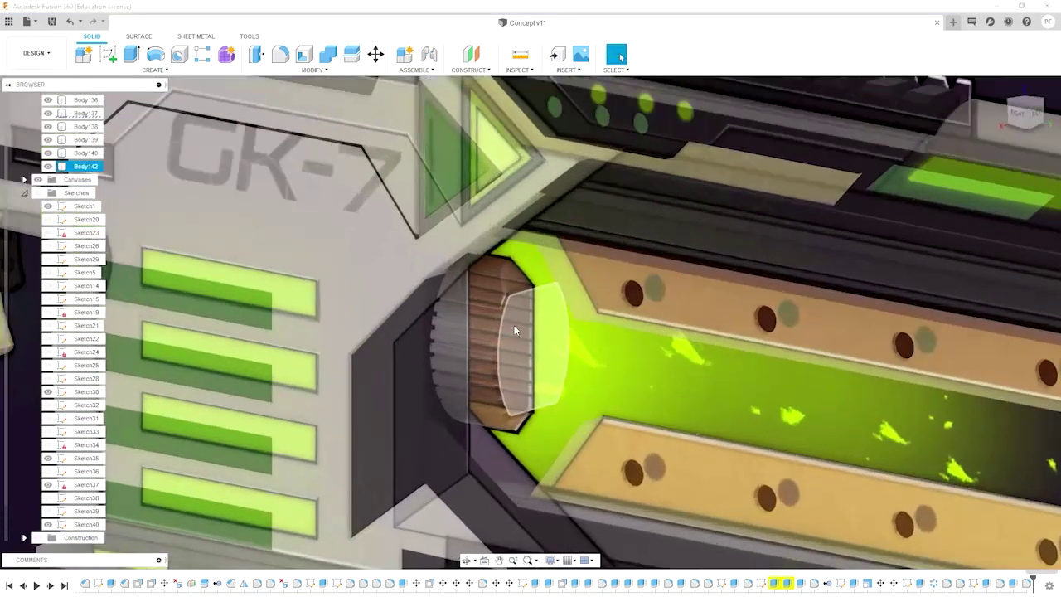
{"action": "left_click", "coordinate": [33, 53]}
{"action": "left_click", "coordinate": [33, 120]}
{"action": "key", "text": "a"}
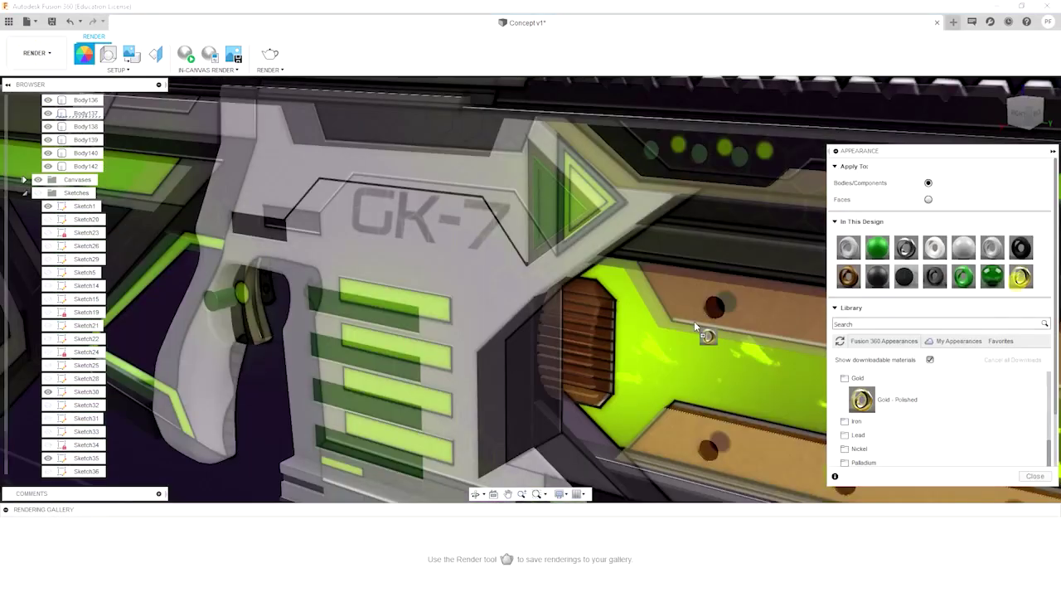